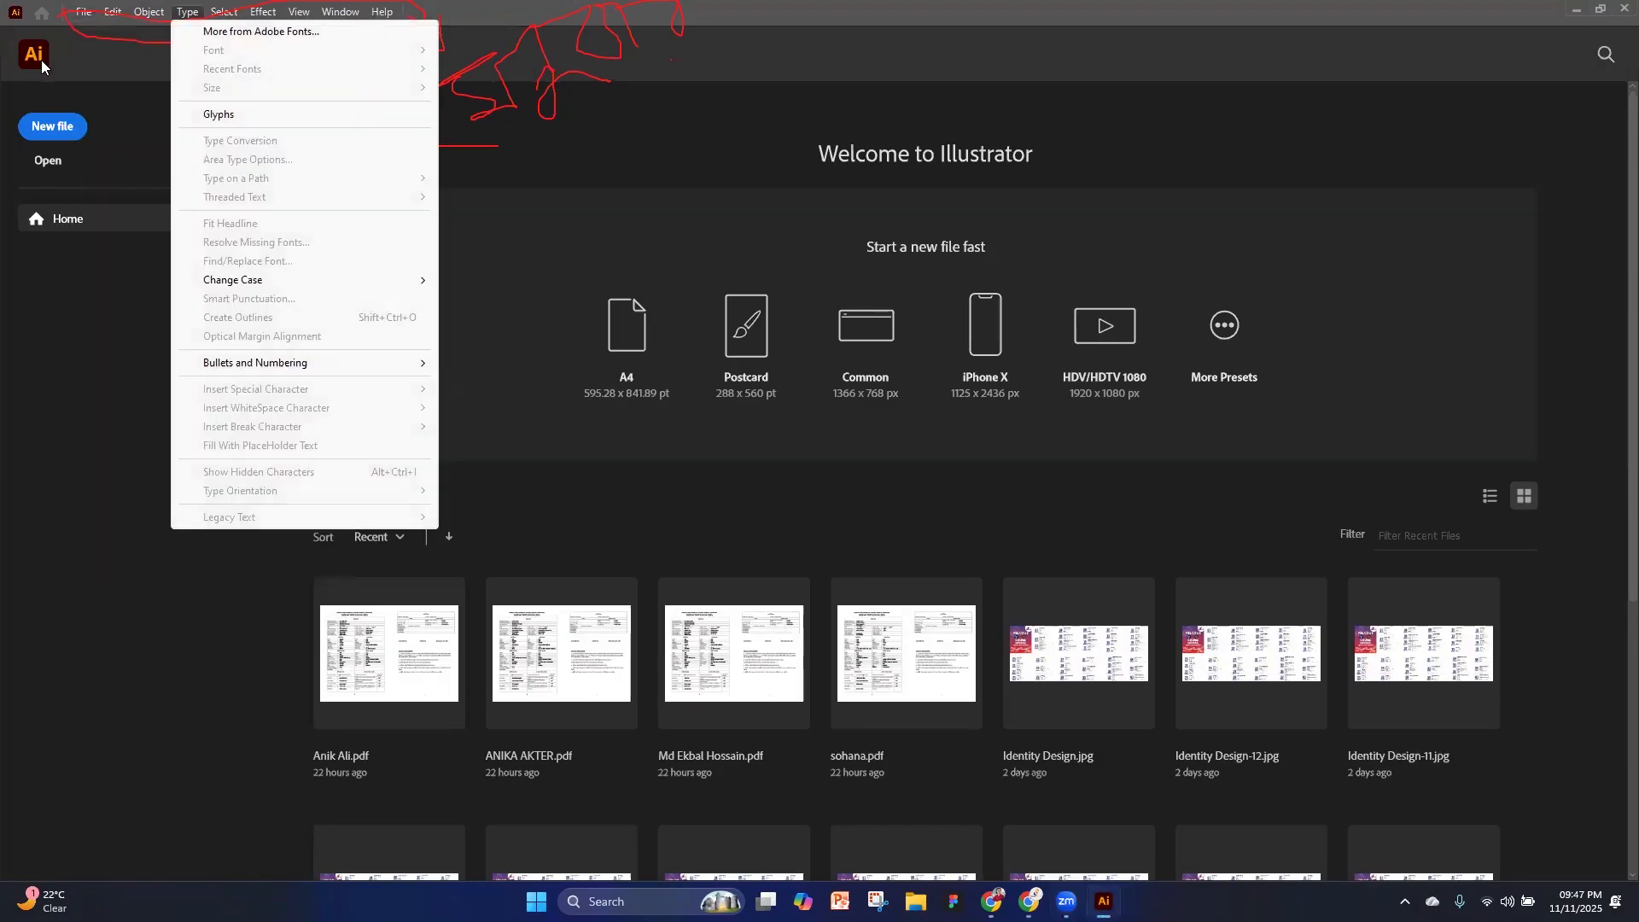
Dismiss the open list of type commands and begin setting up a new document
click(117, 63)
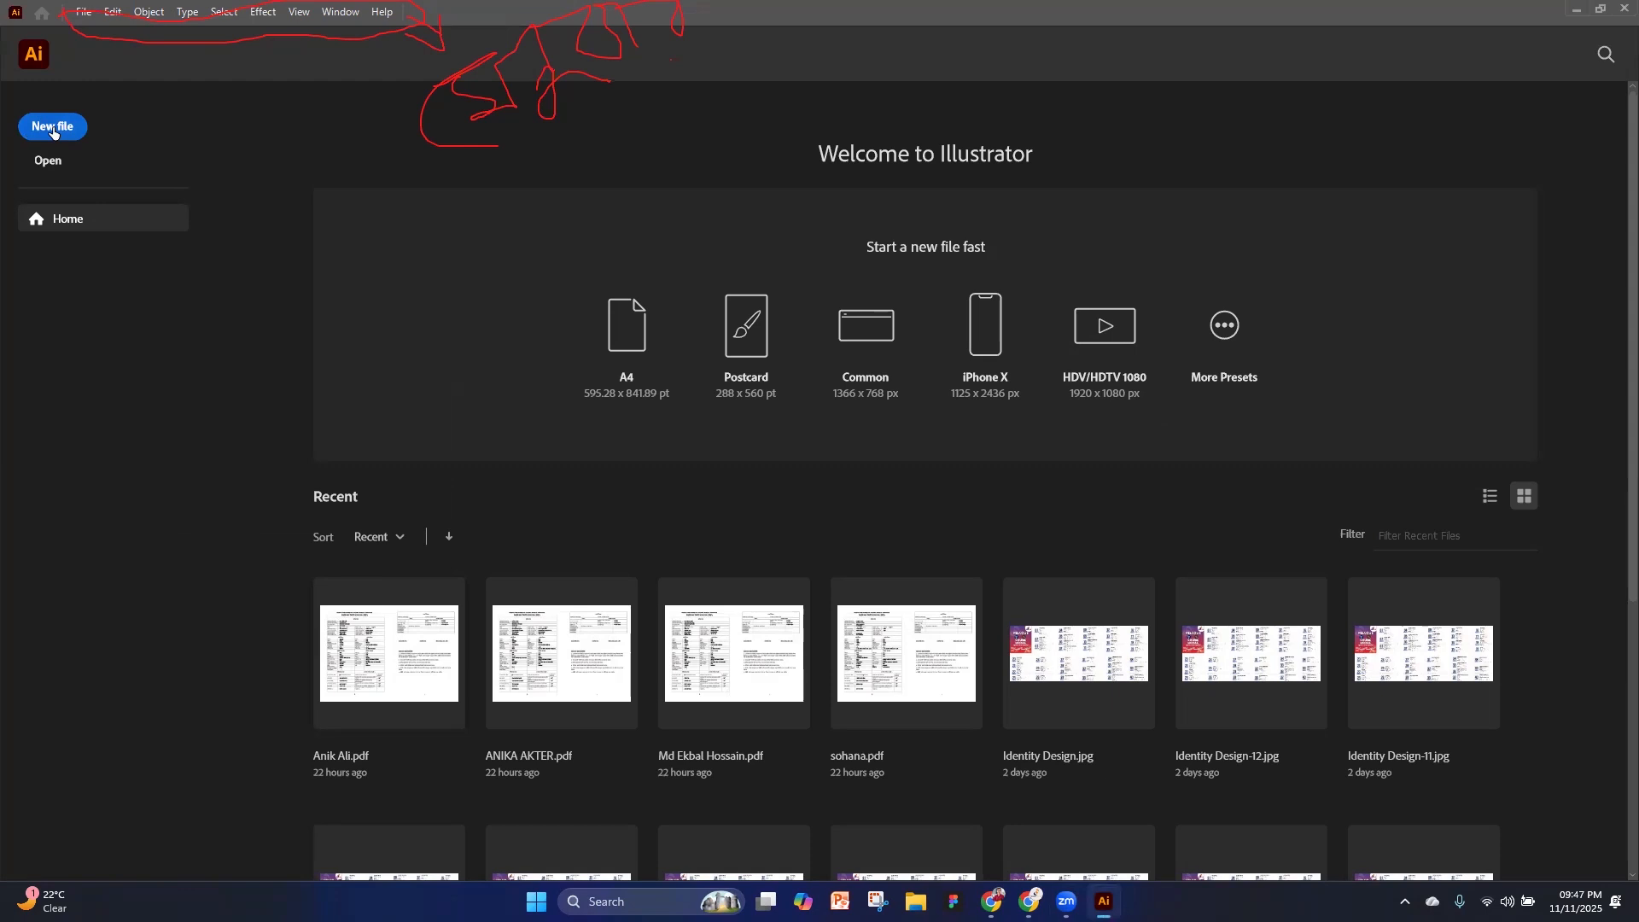
click(53, 128)
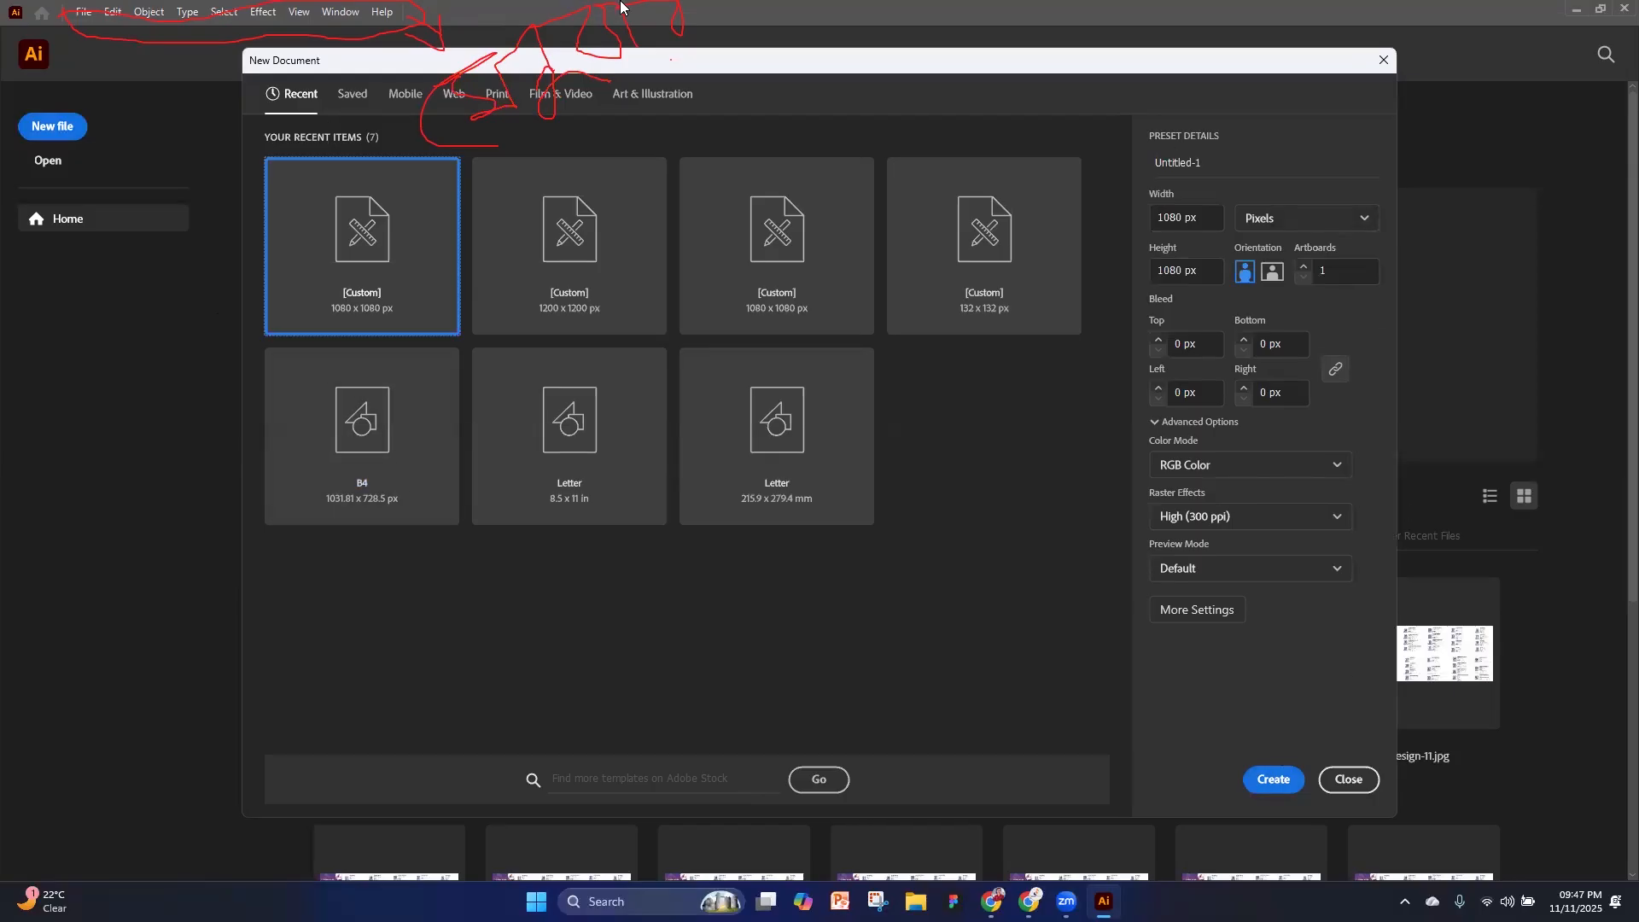
click(1612, 452)
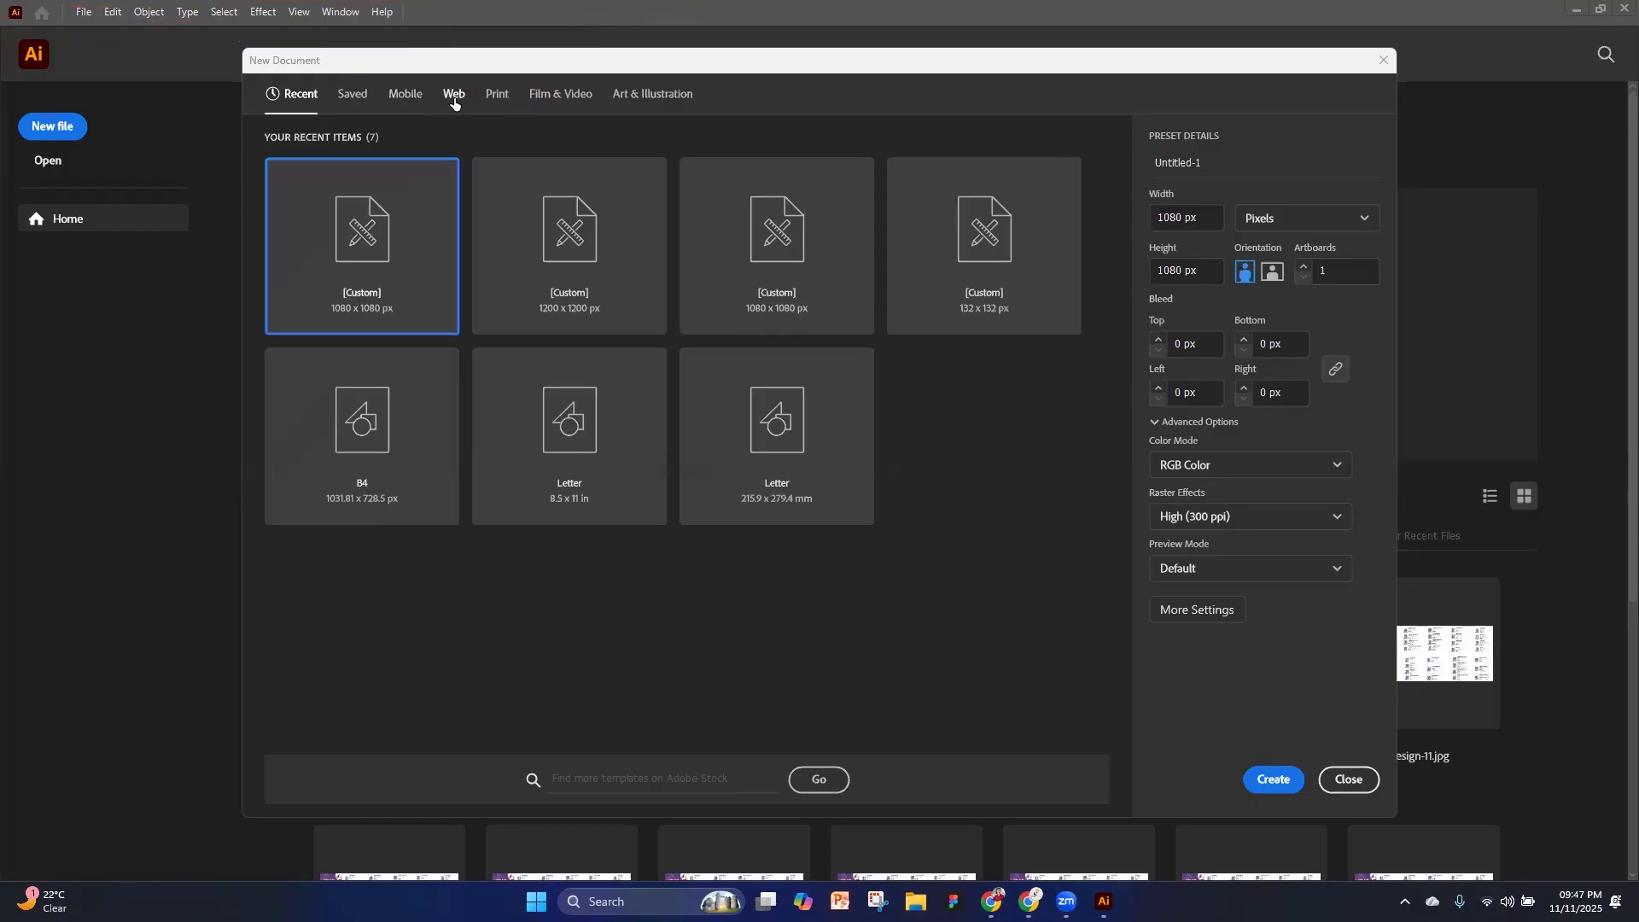
Browse the blank document presets for Saved, Mobile, Web, Print, Film & Video, and Art & Illustration
click(356, 99)
click(407, 101)
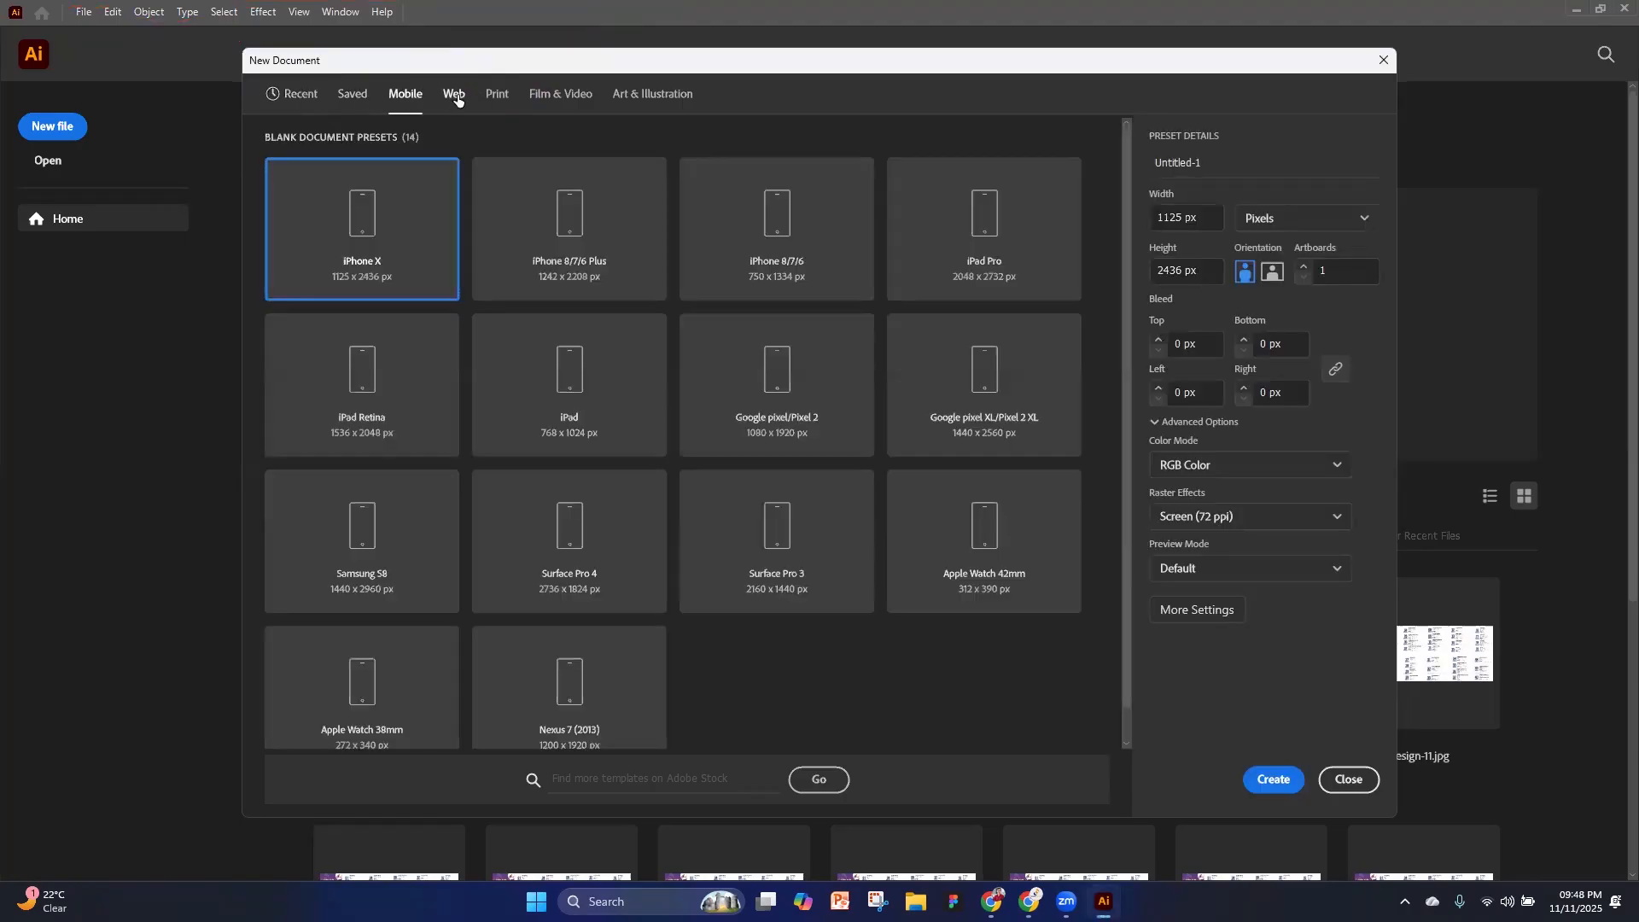
click(457, 100)
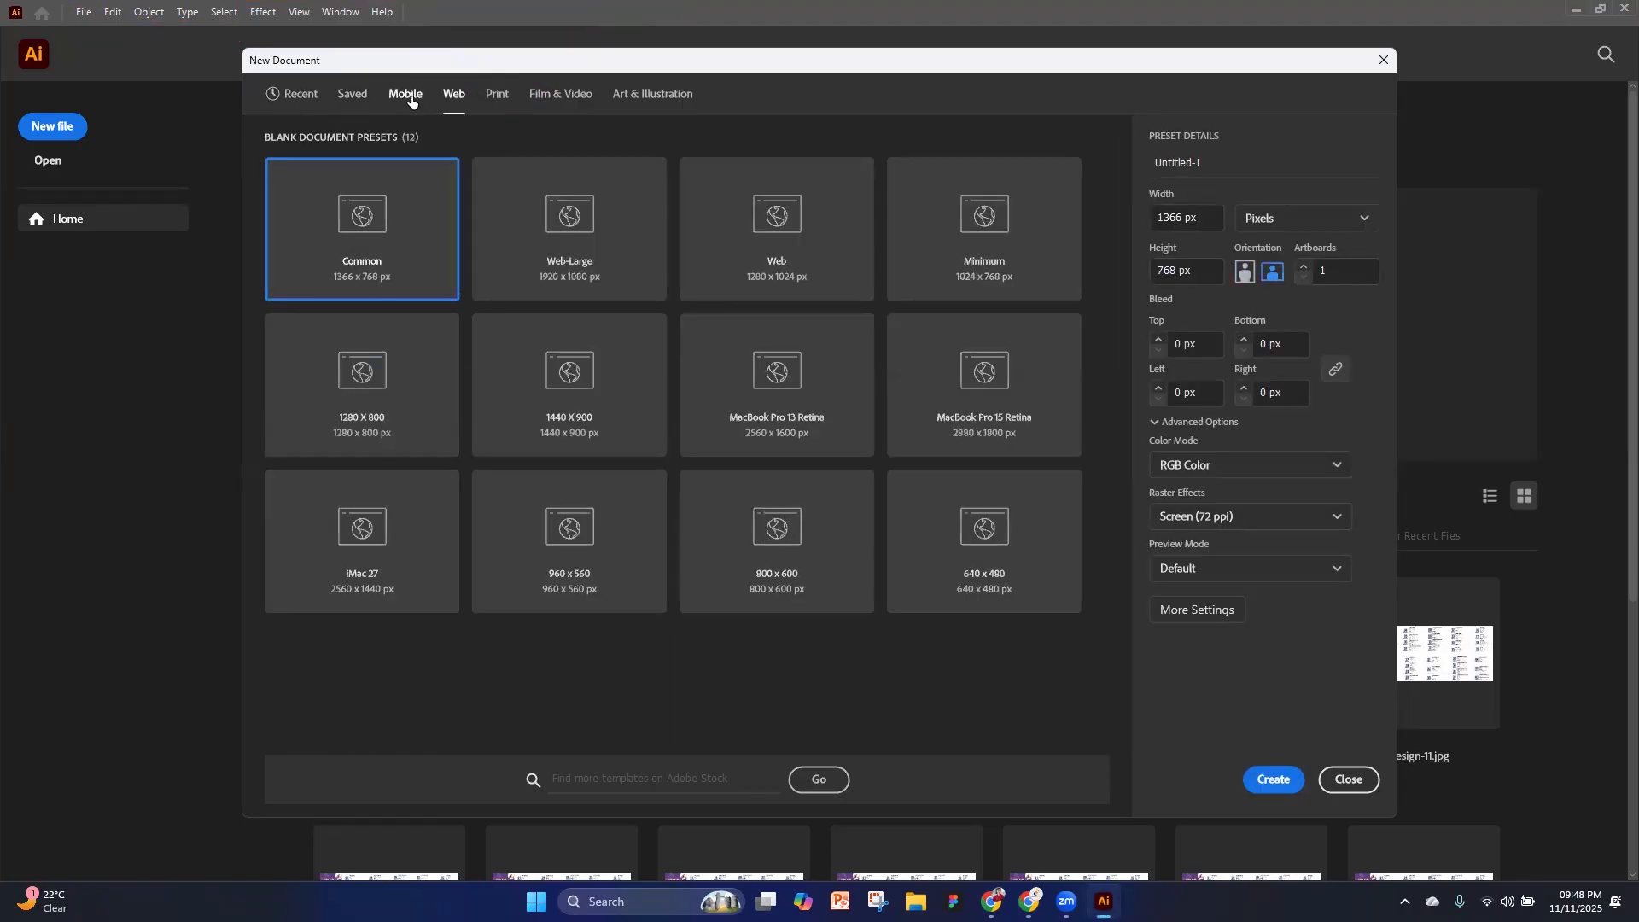
click(411, 101)
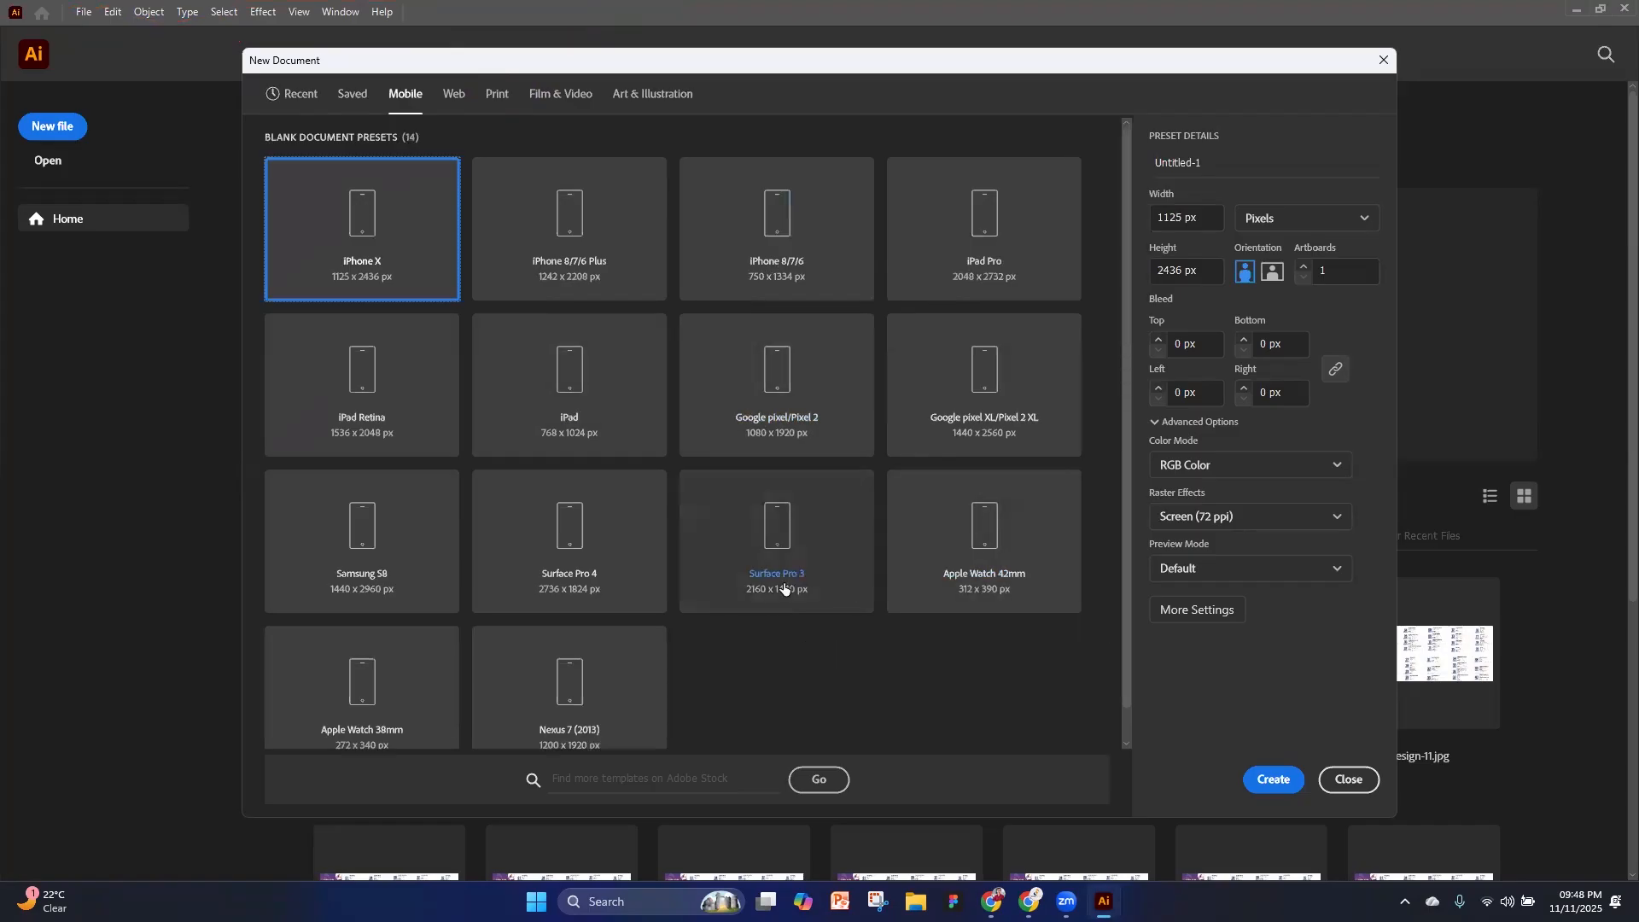
click(451, 97)
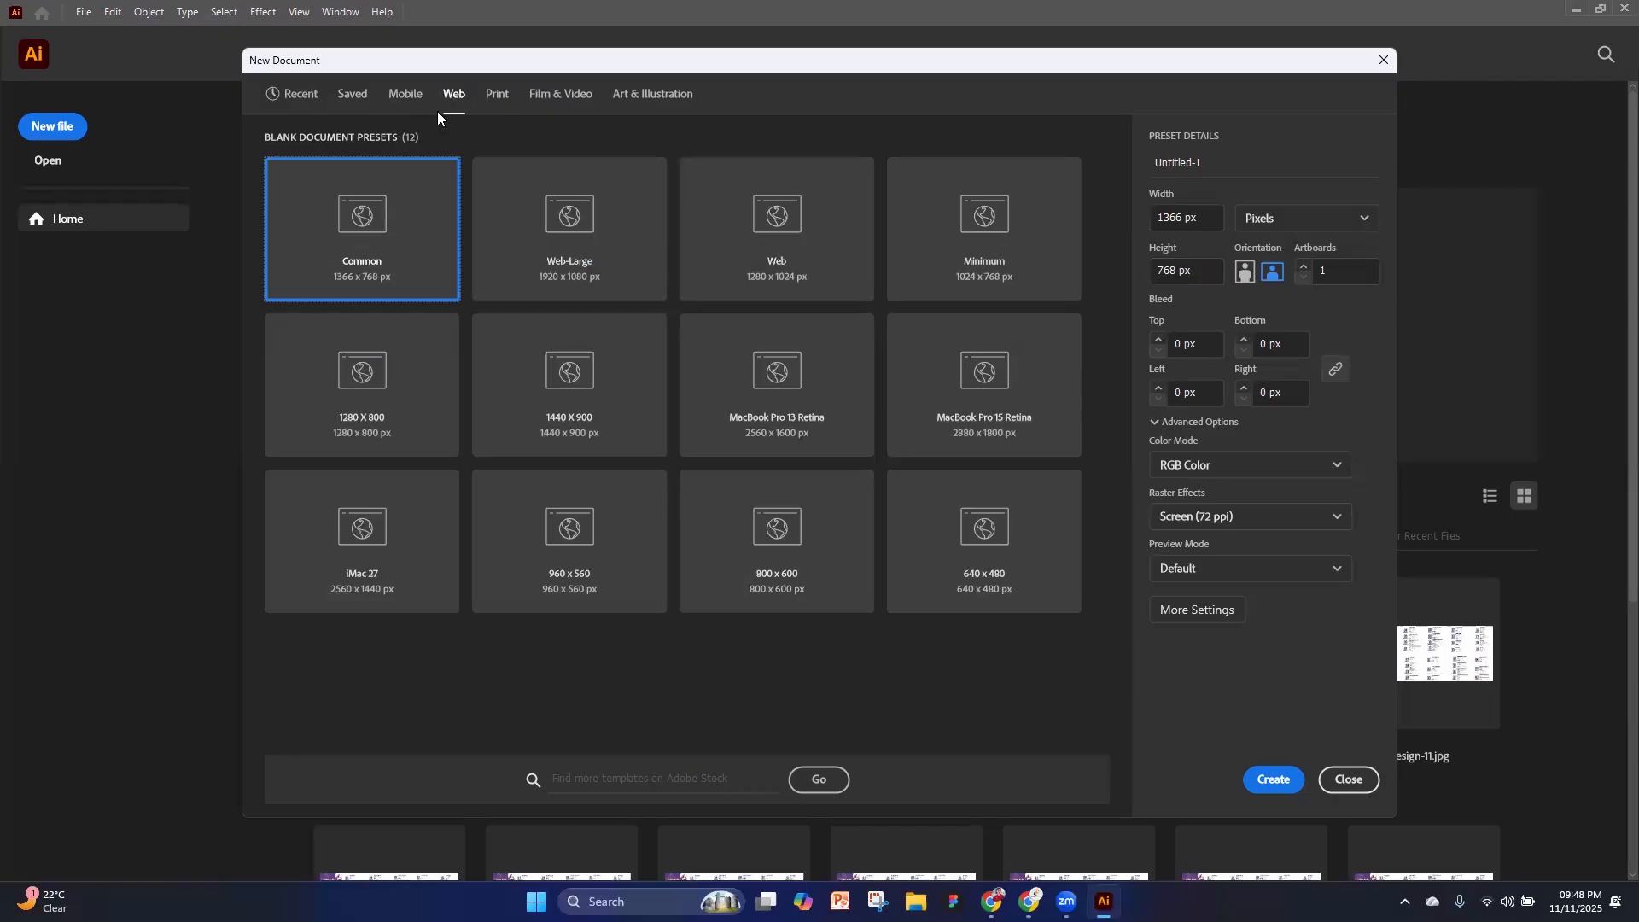
click(498, 95)
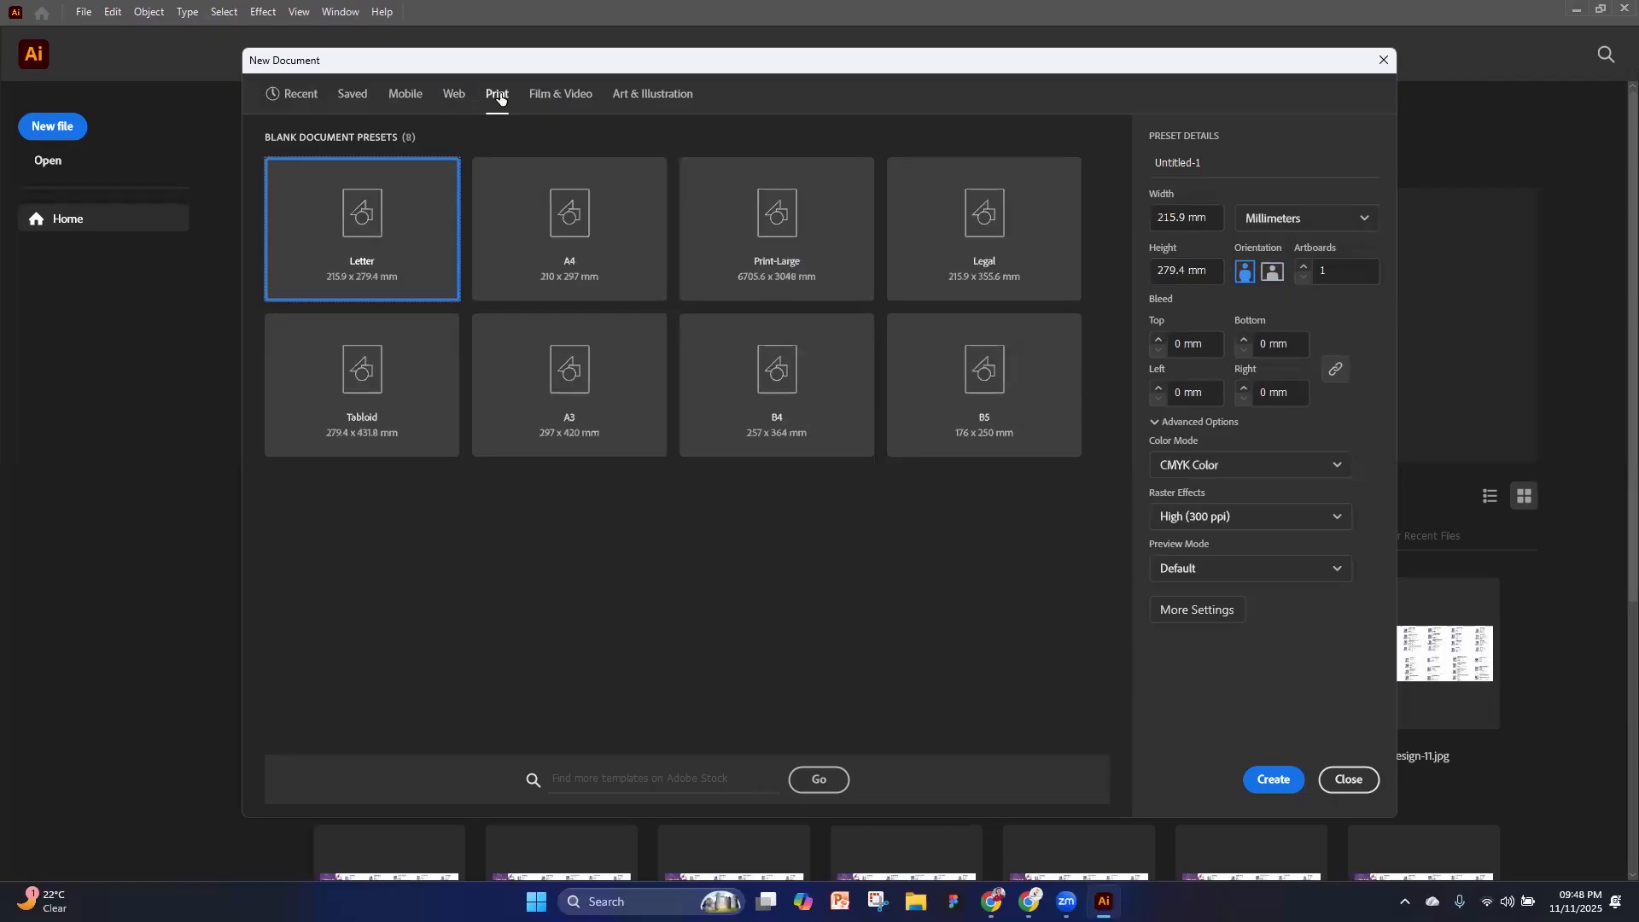
click(572, 99)
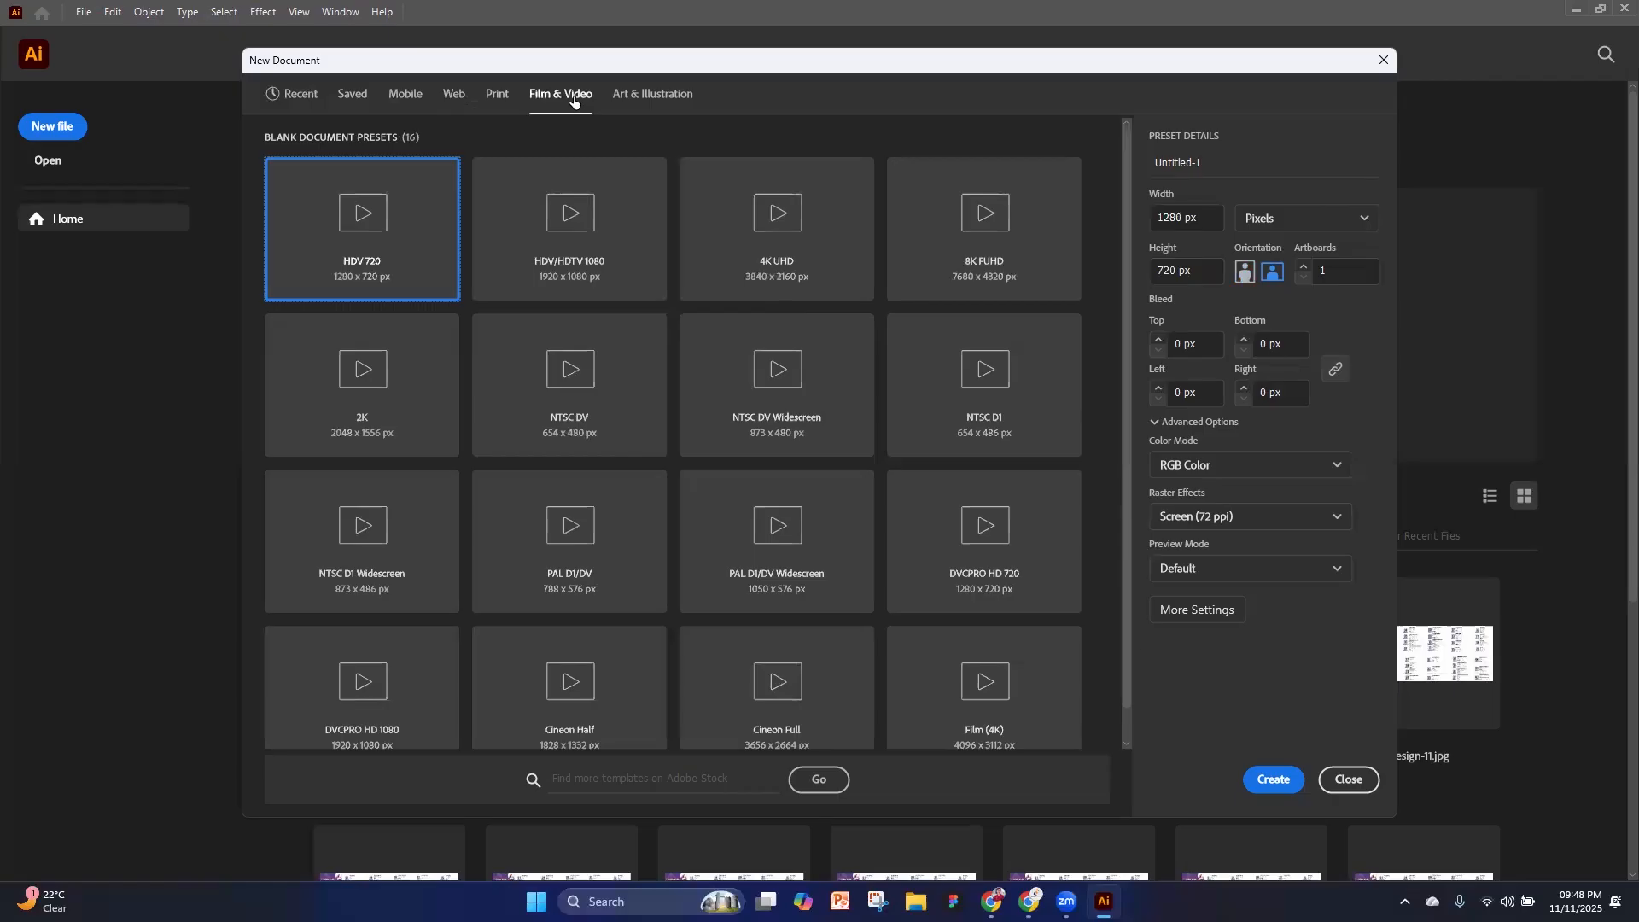
click(650, 102)
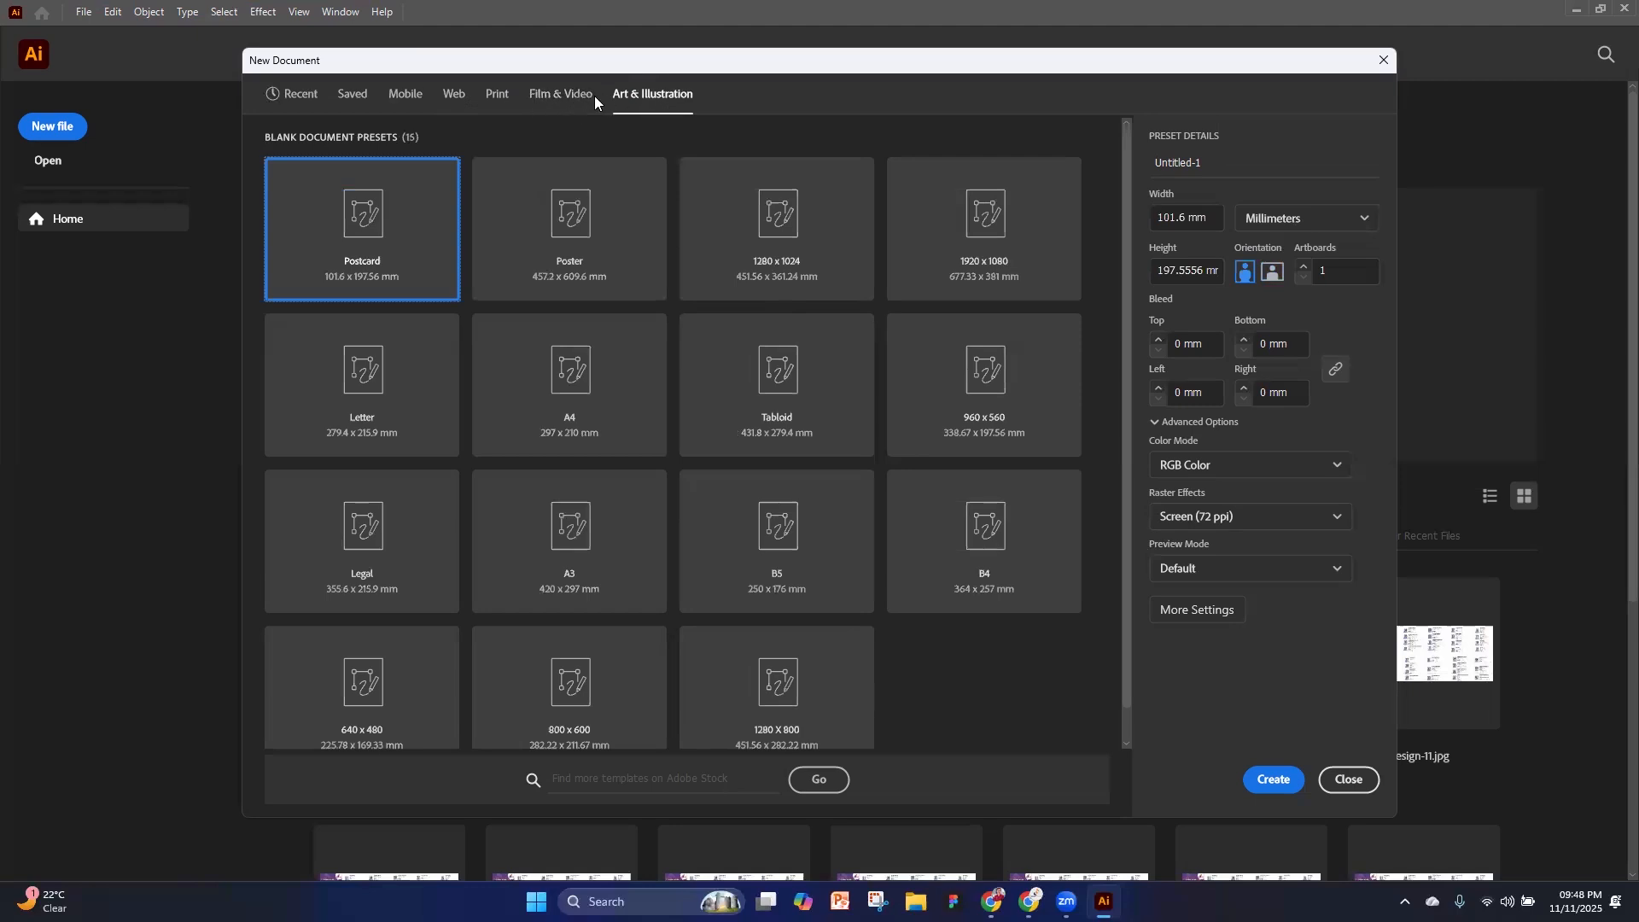
Create a document from the Letter print preset with units in pixels and RGB Color as the color mode
click(496, 93)
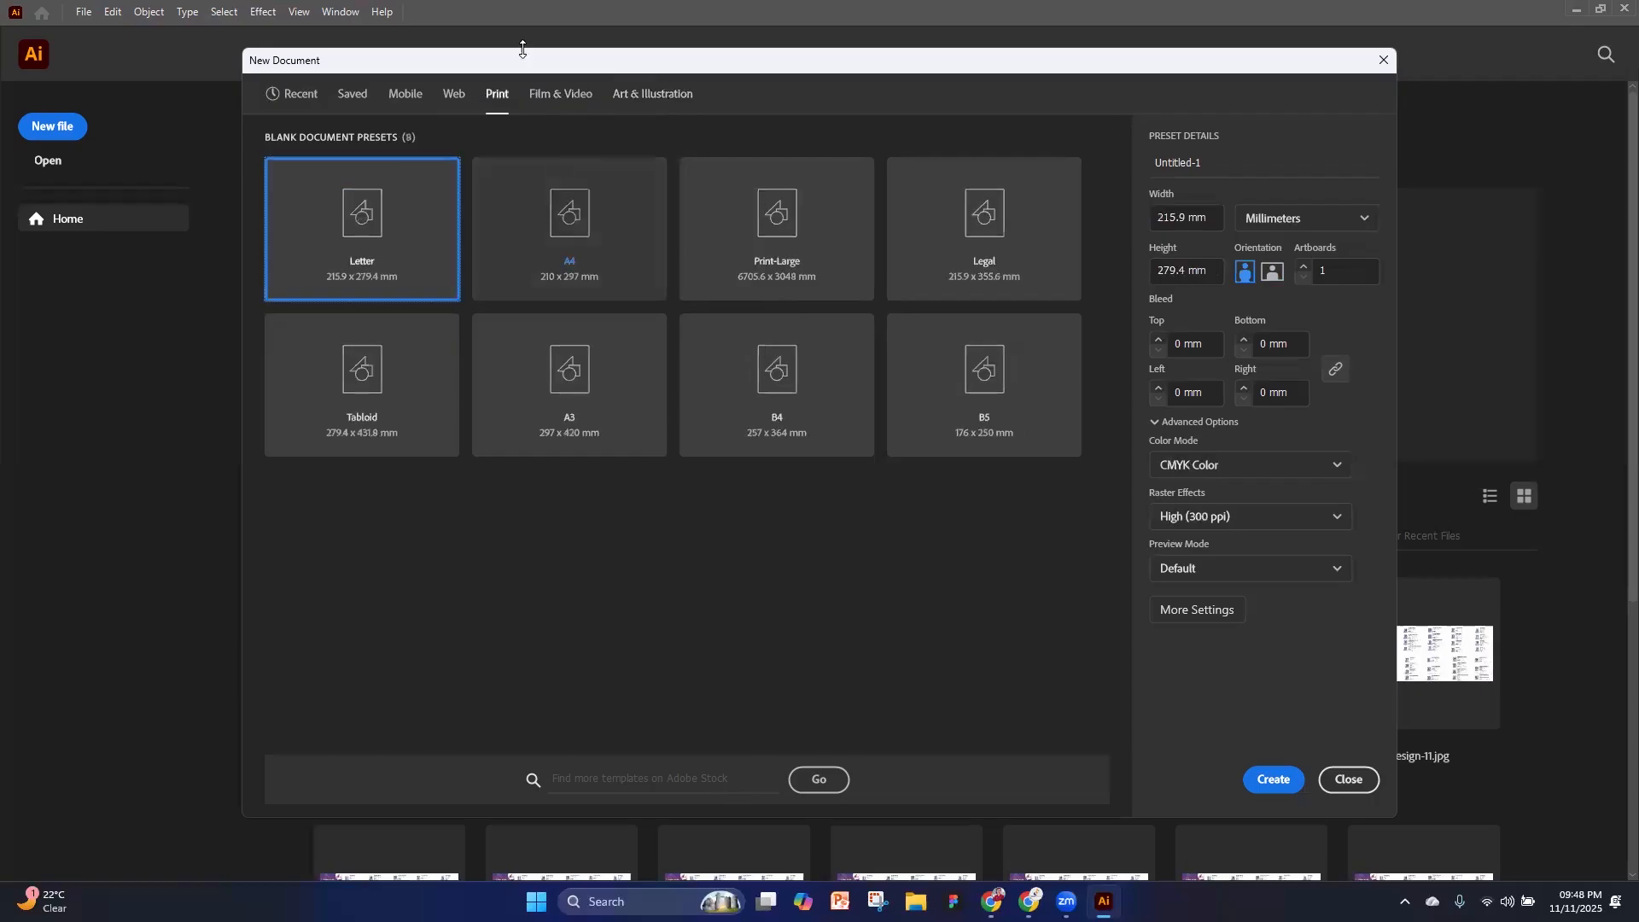
click(1328, 218)
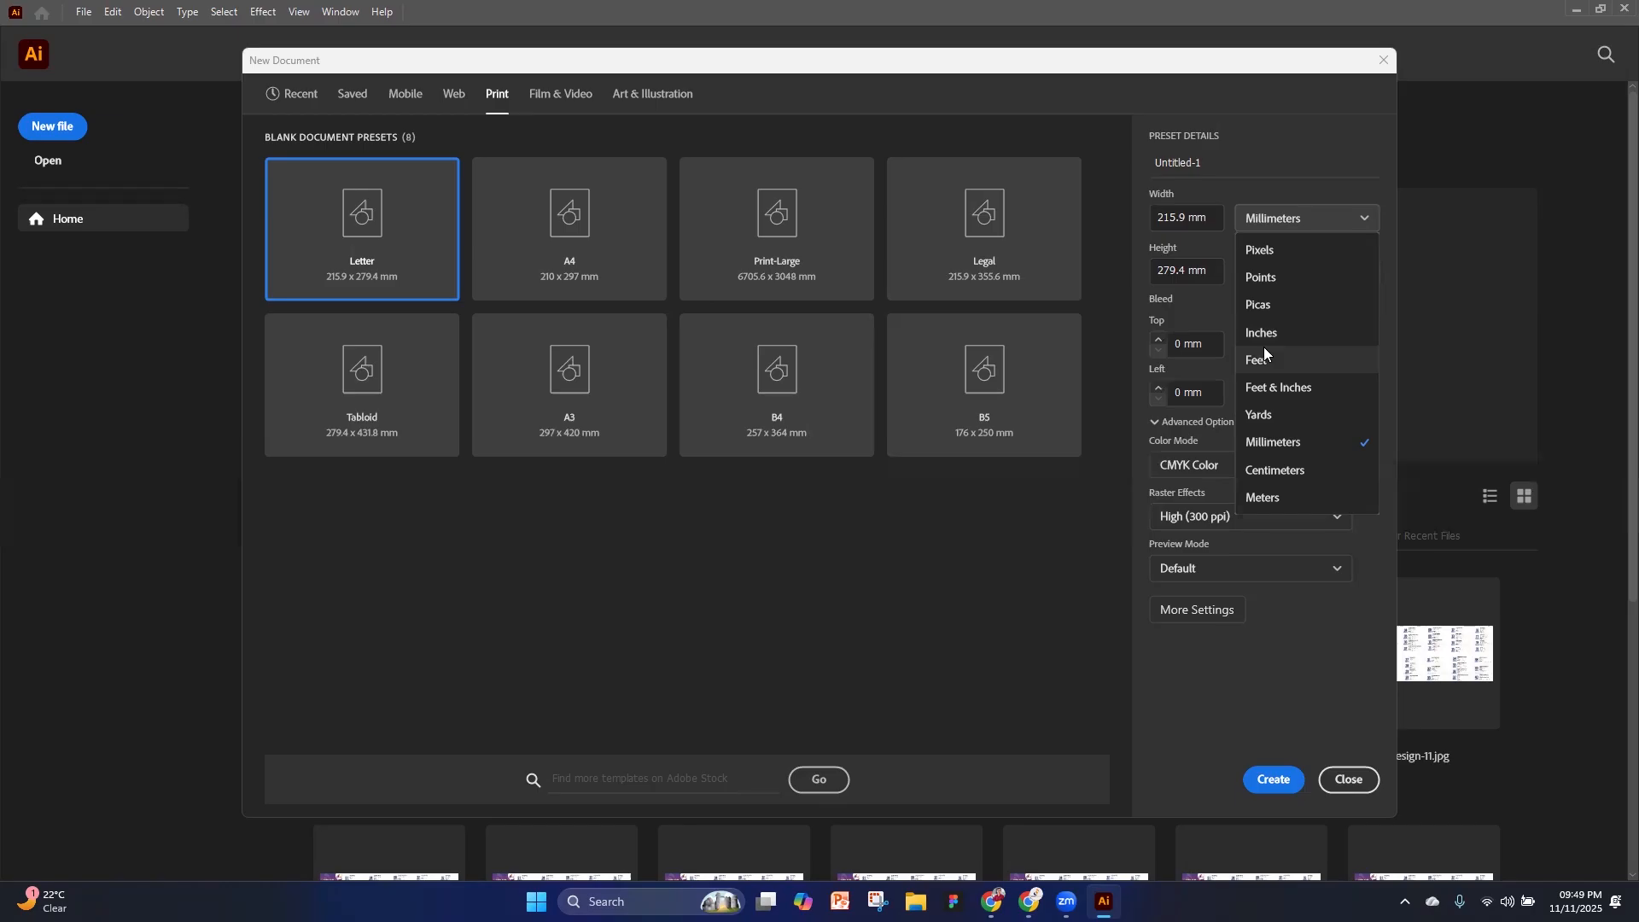
click(1269, 248)
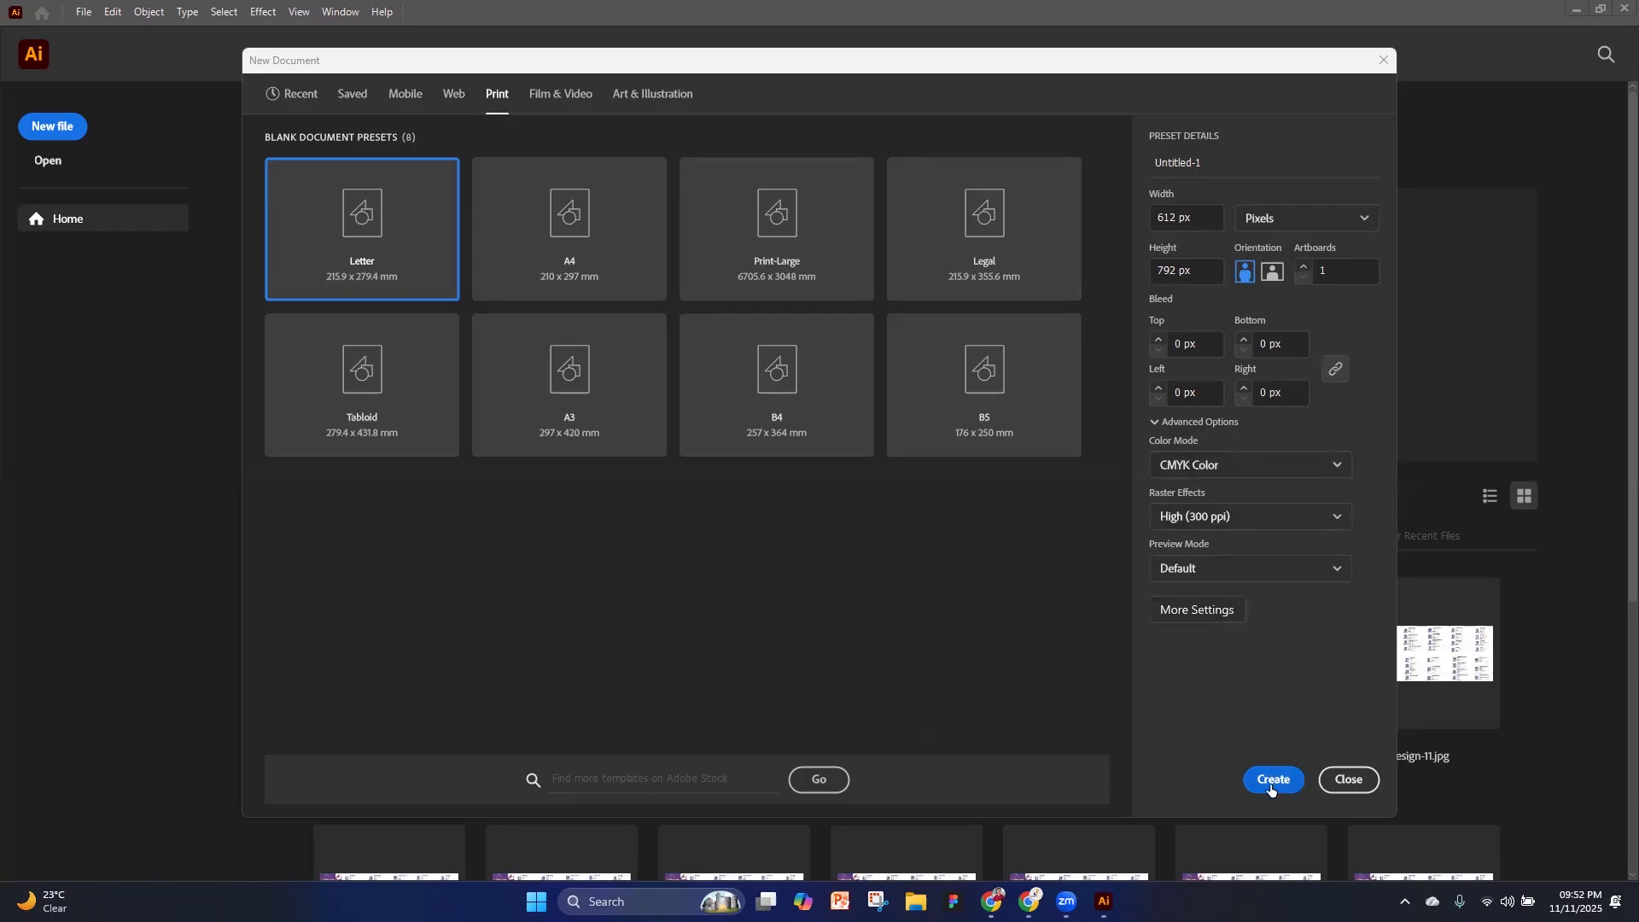
click(1183, 468)
click(1164, 501)
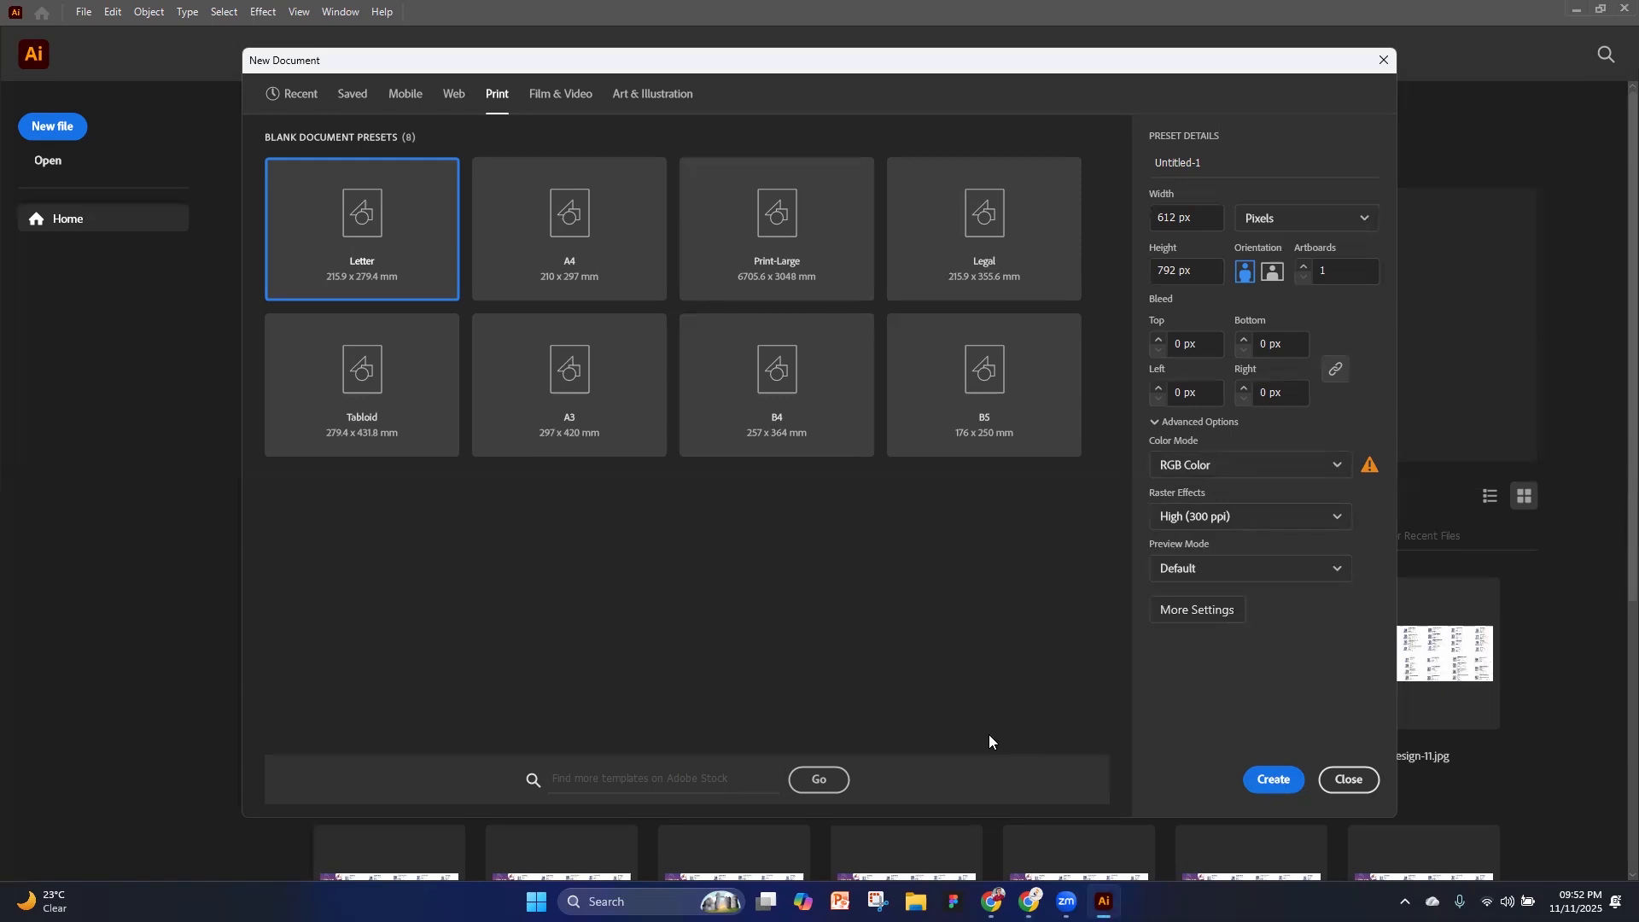
click(1274, 779)
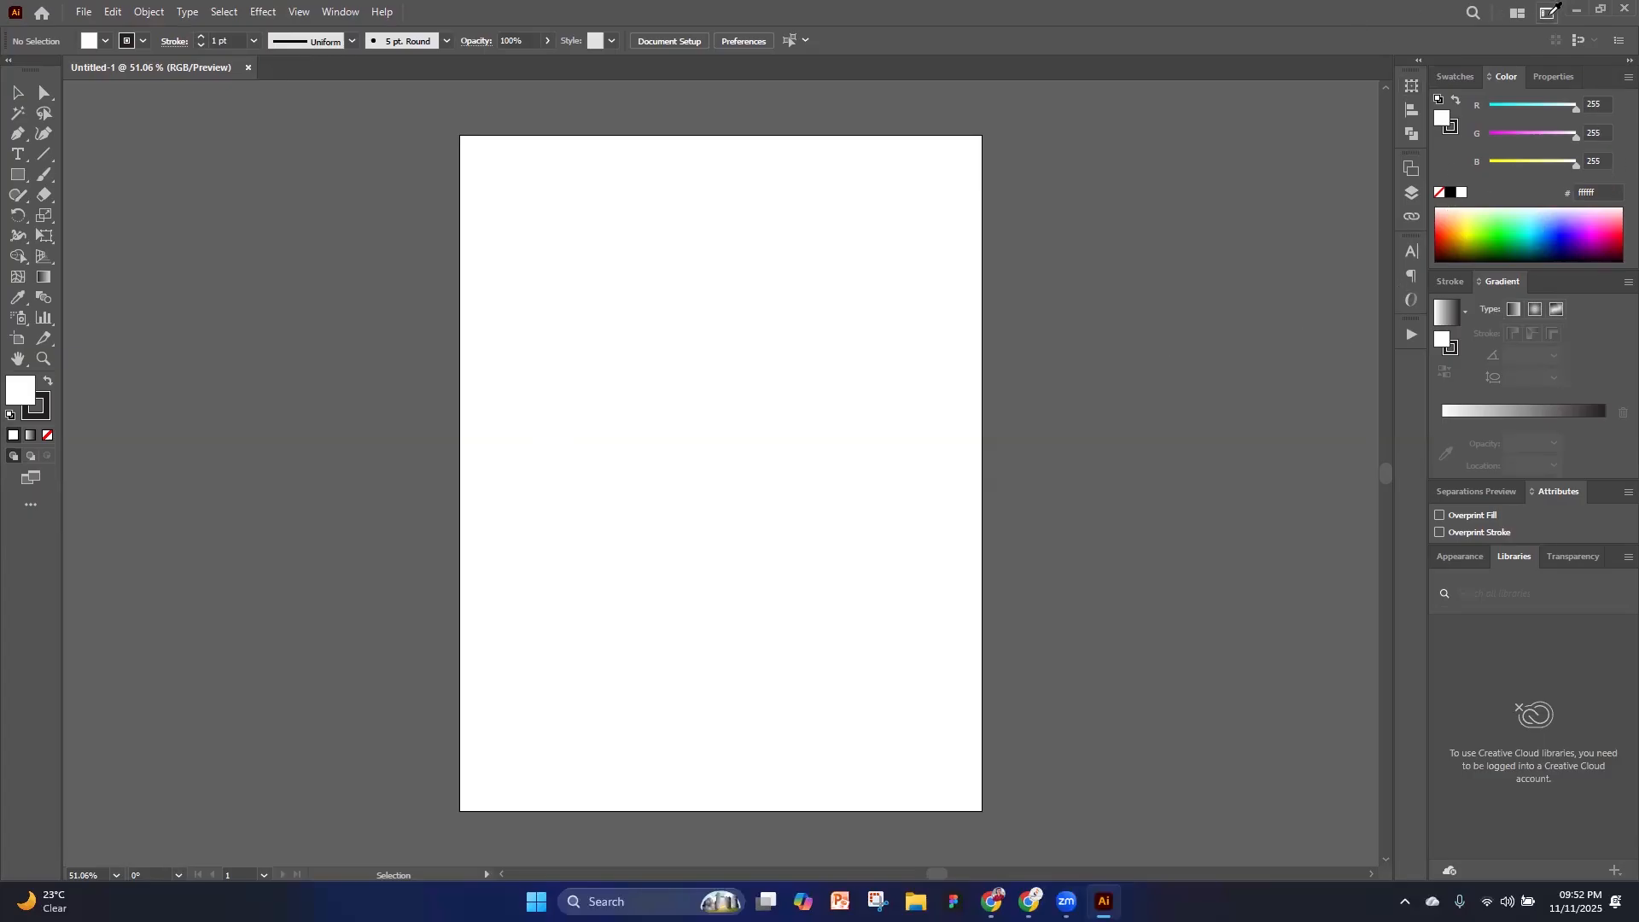
Switch the workspace from Printing and Proofing to Essentials
click(1551, 10)
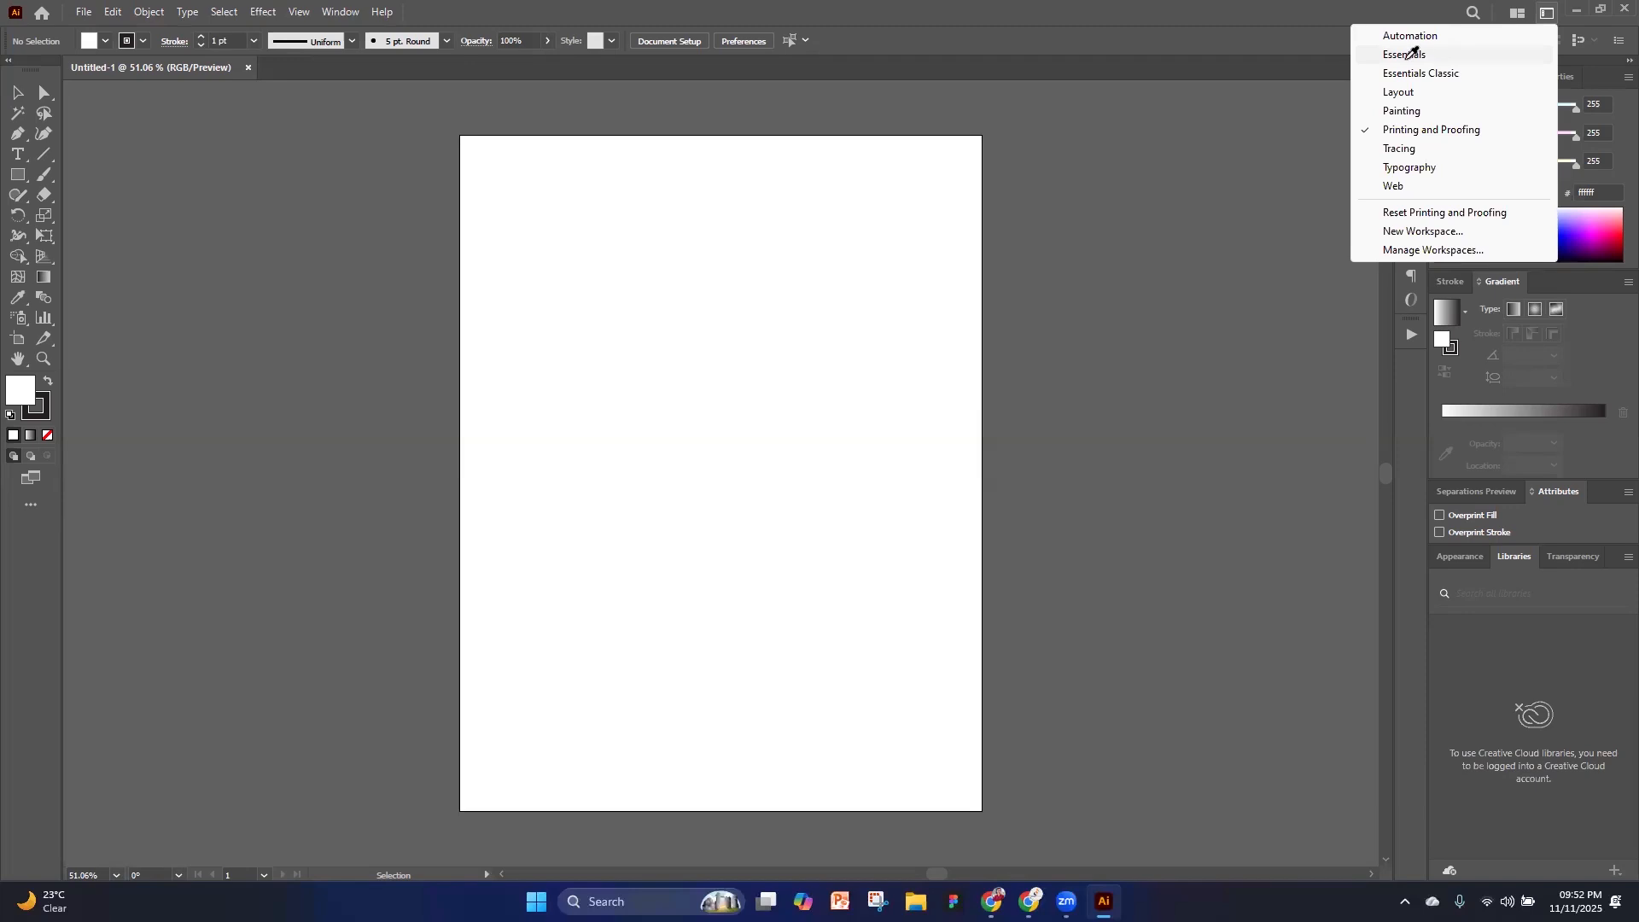
click(1417, 54)
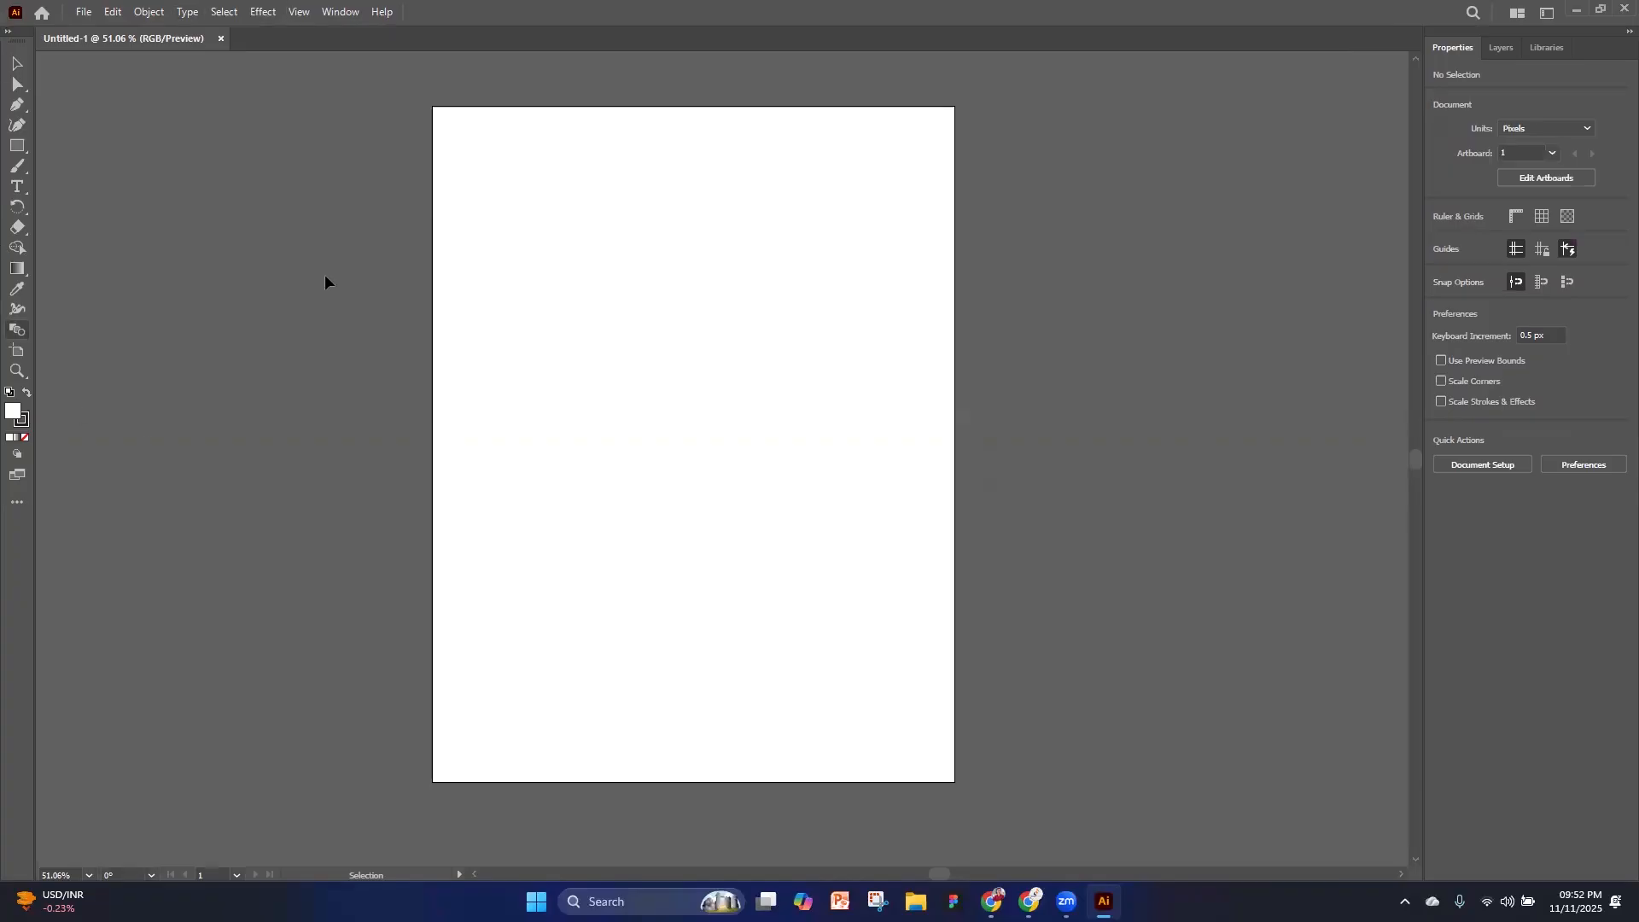
scroll(988, 758, down, 2)
scroll(1151, 295, up, 4)
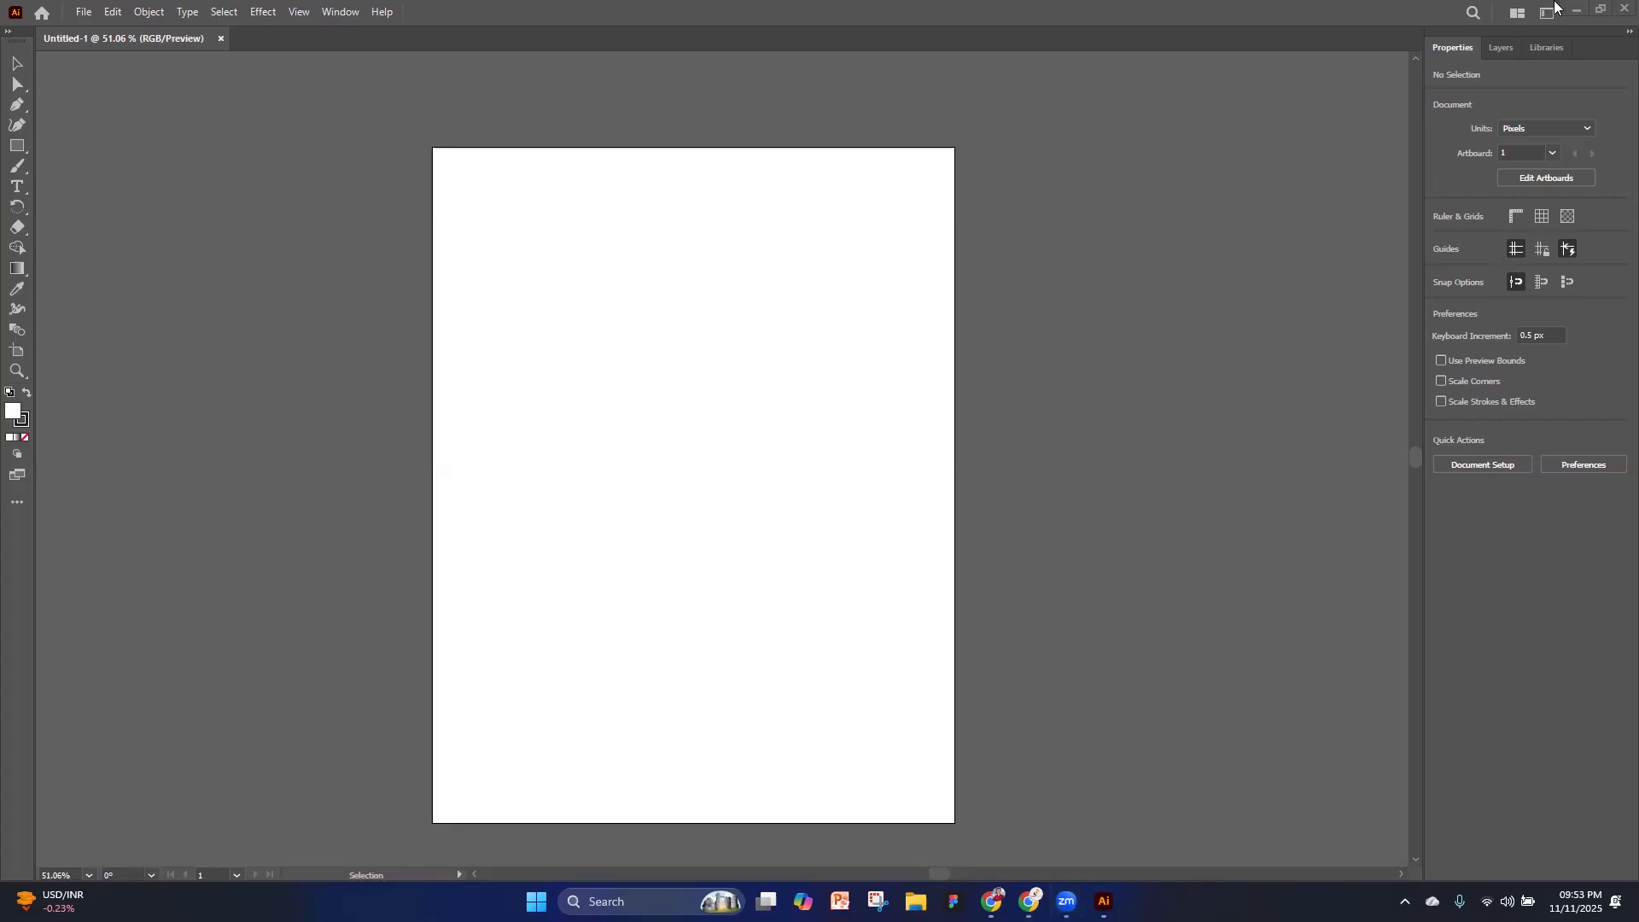
Show the Control bar above the document area
click(342, 13)
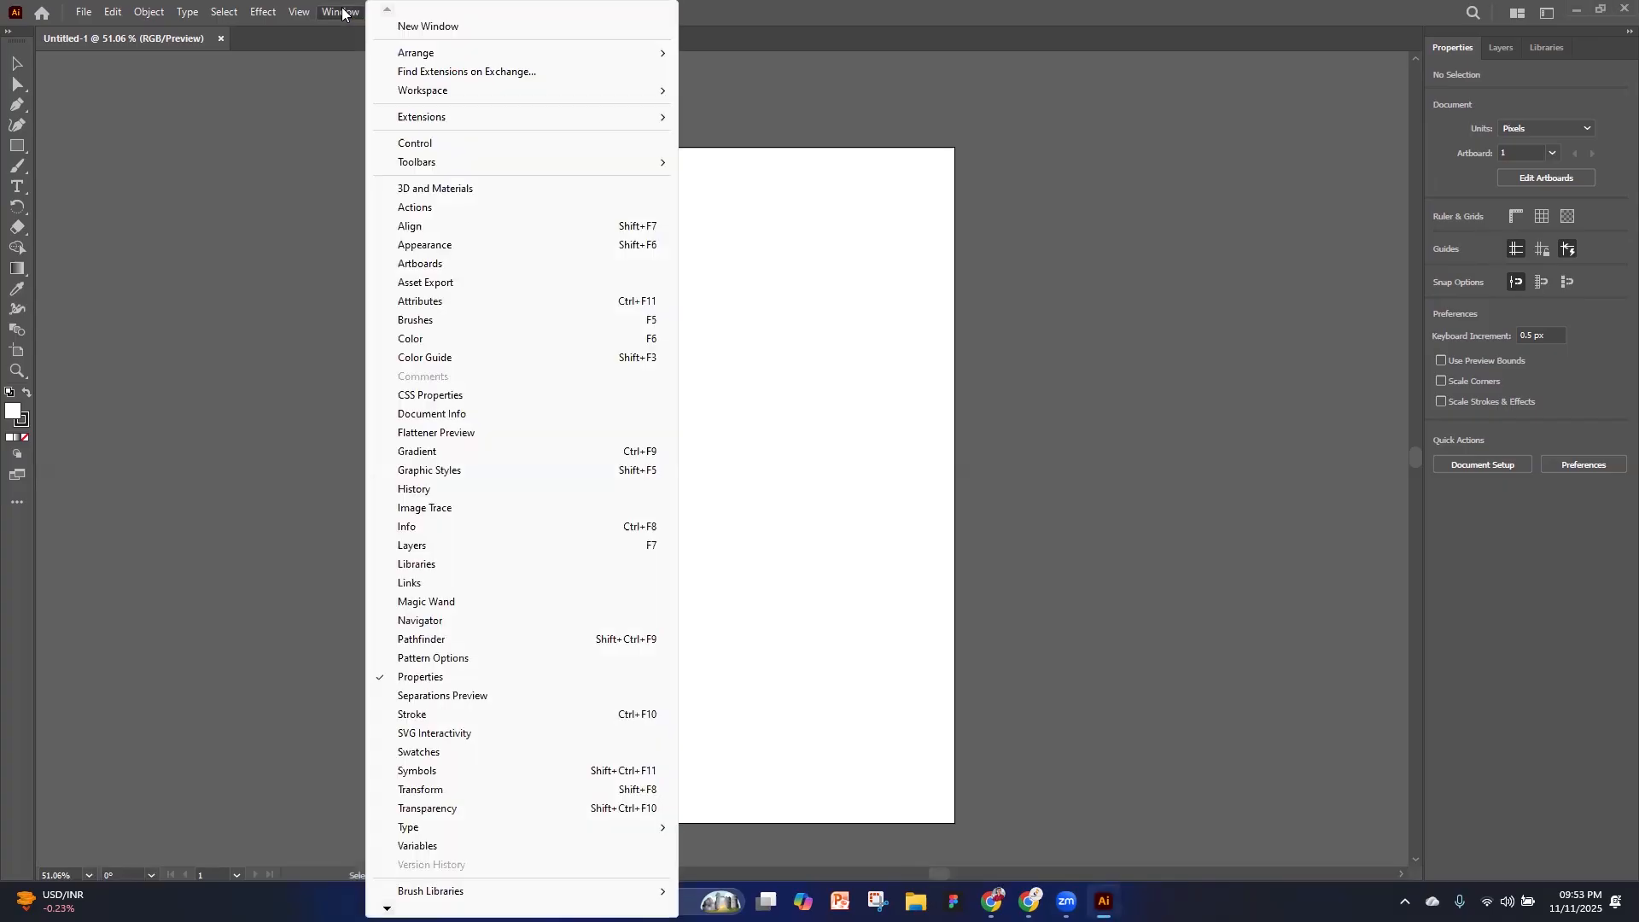
click(439, 145)
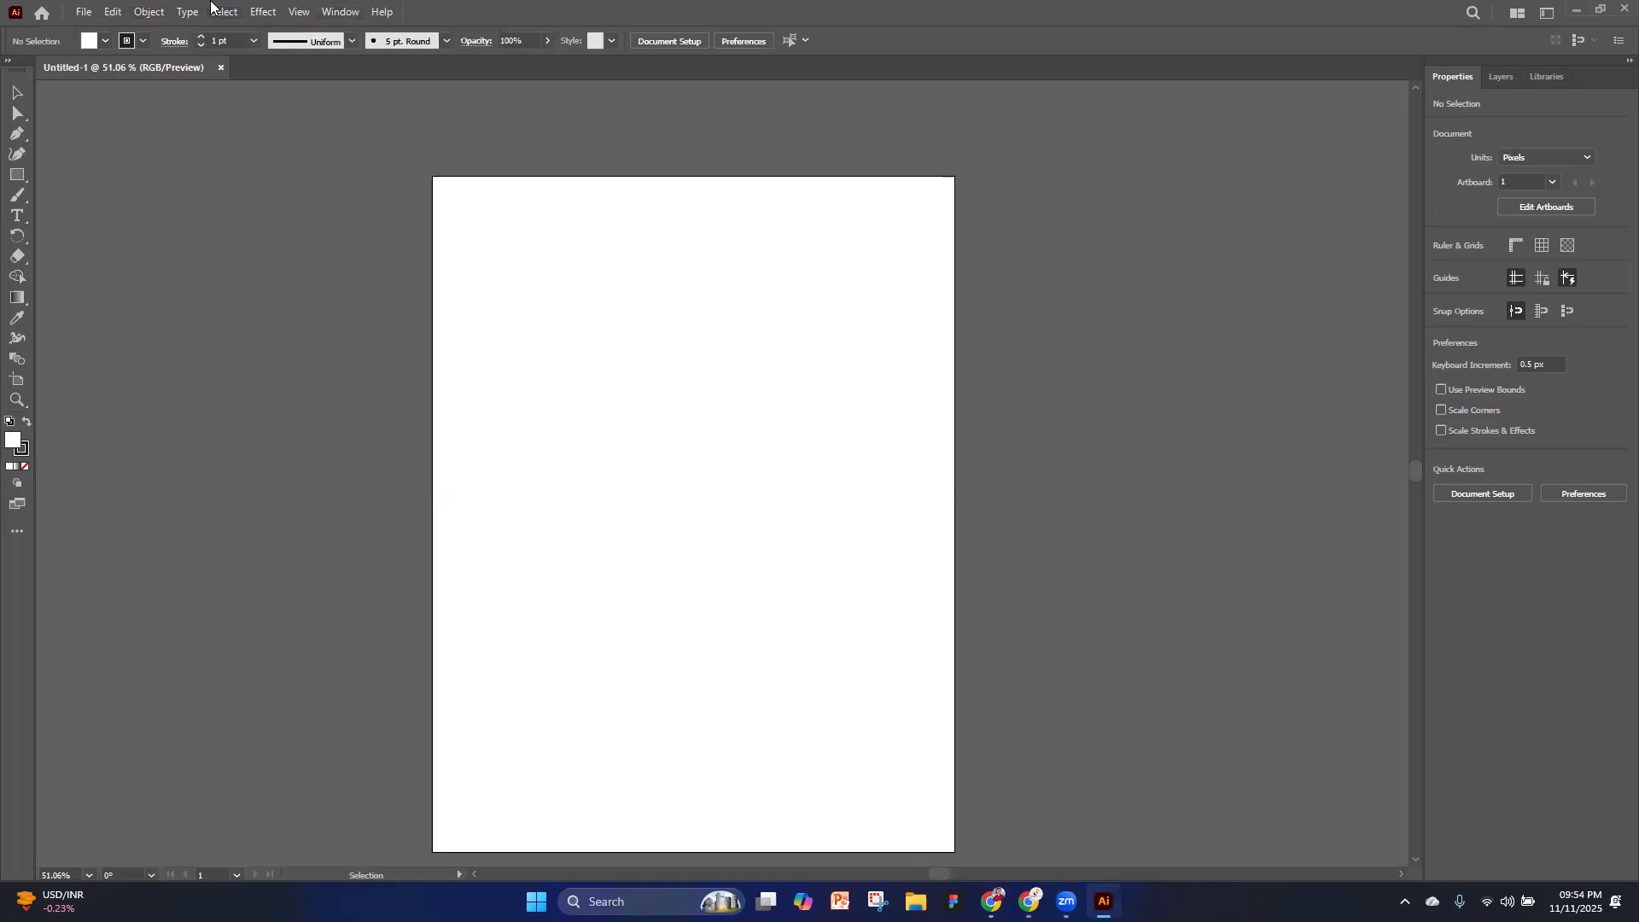
click(337, 11)
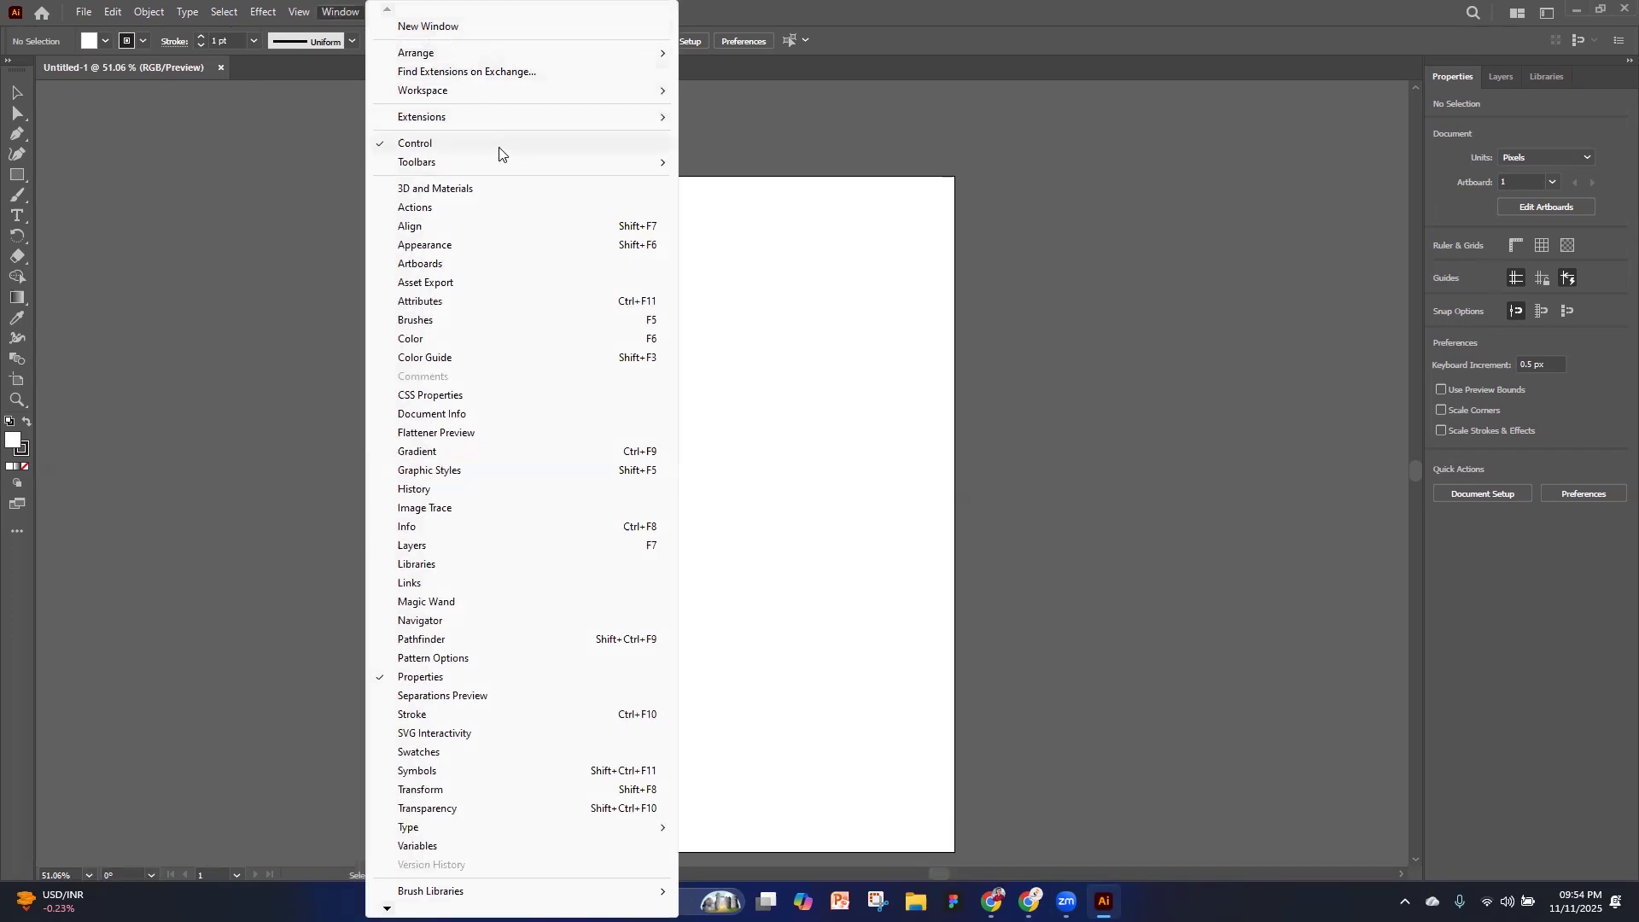
click(857, 41)
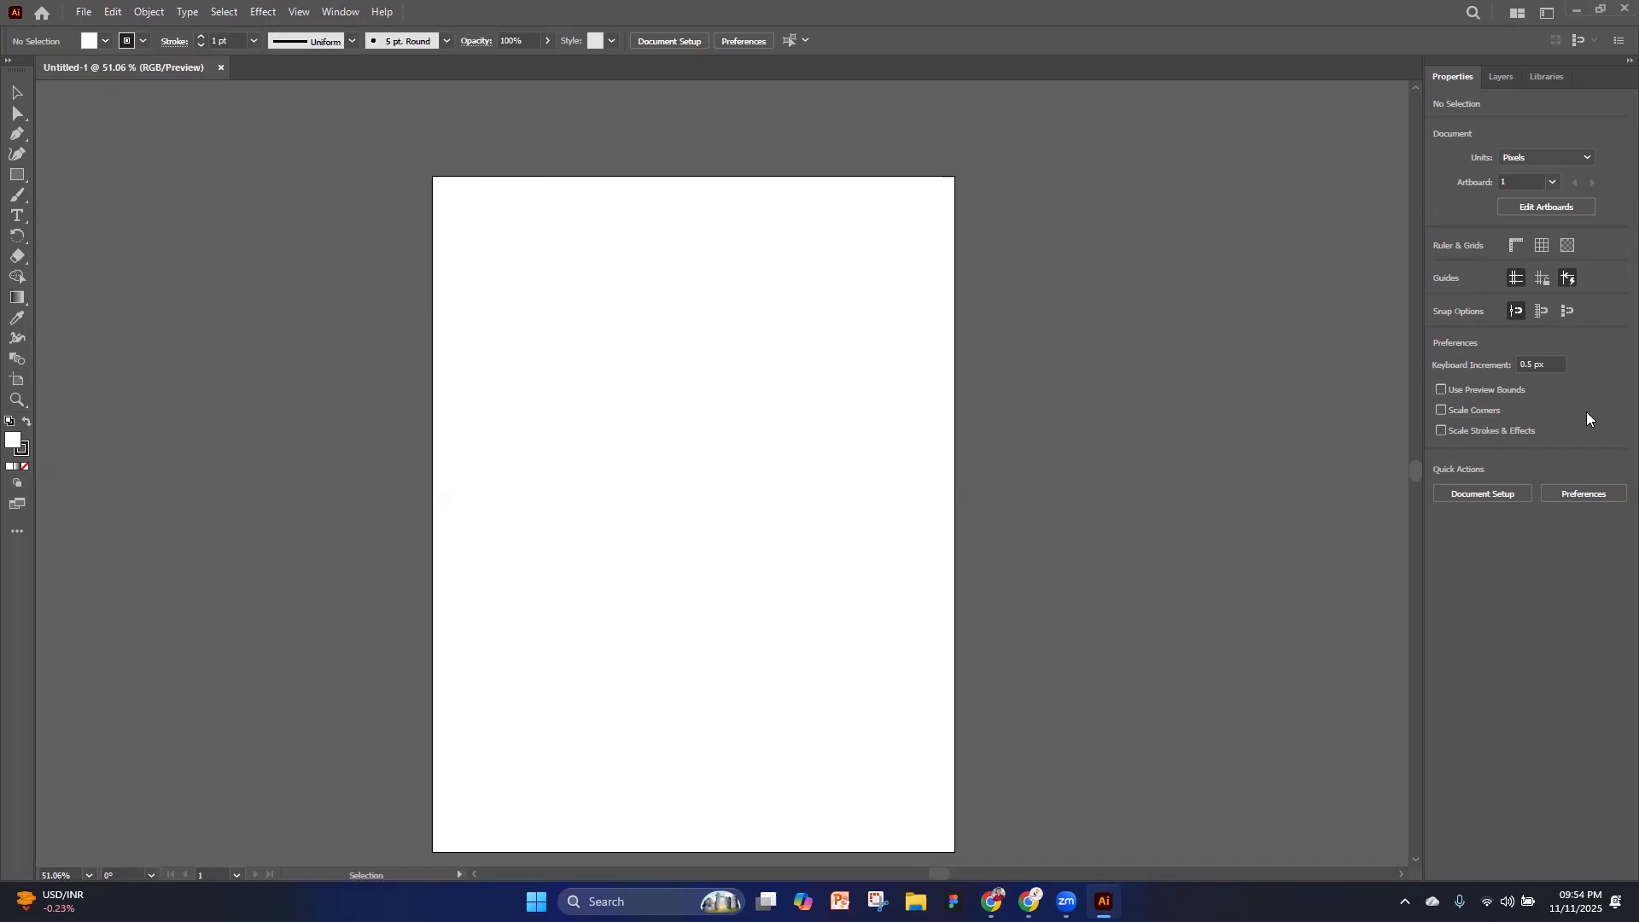
mouse_move(7, 36)
mouse_down()
mouse_move(316, 38)
mouse_move(476, 61)
mouse_up()
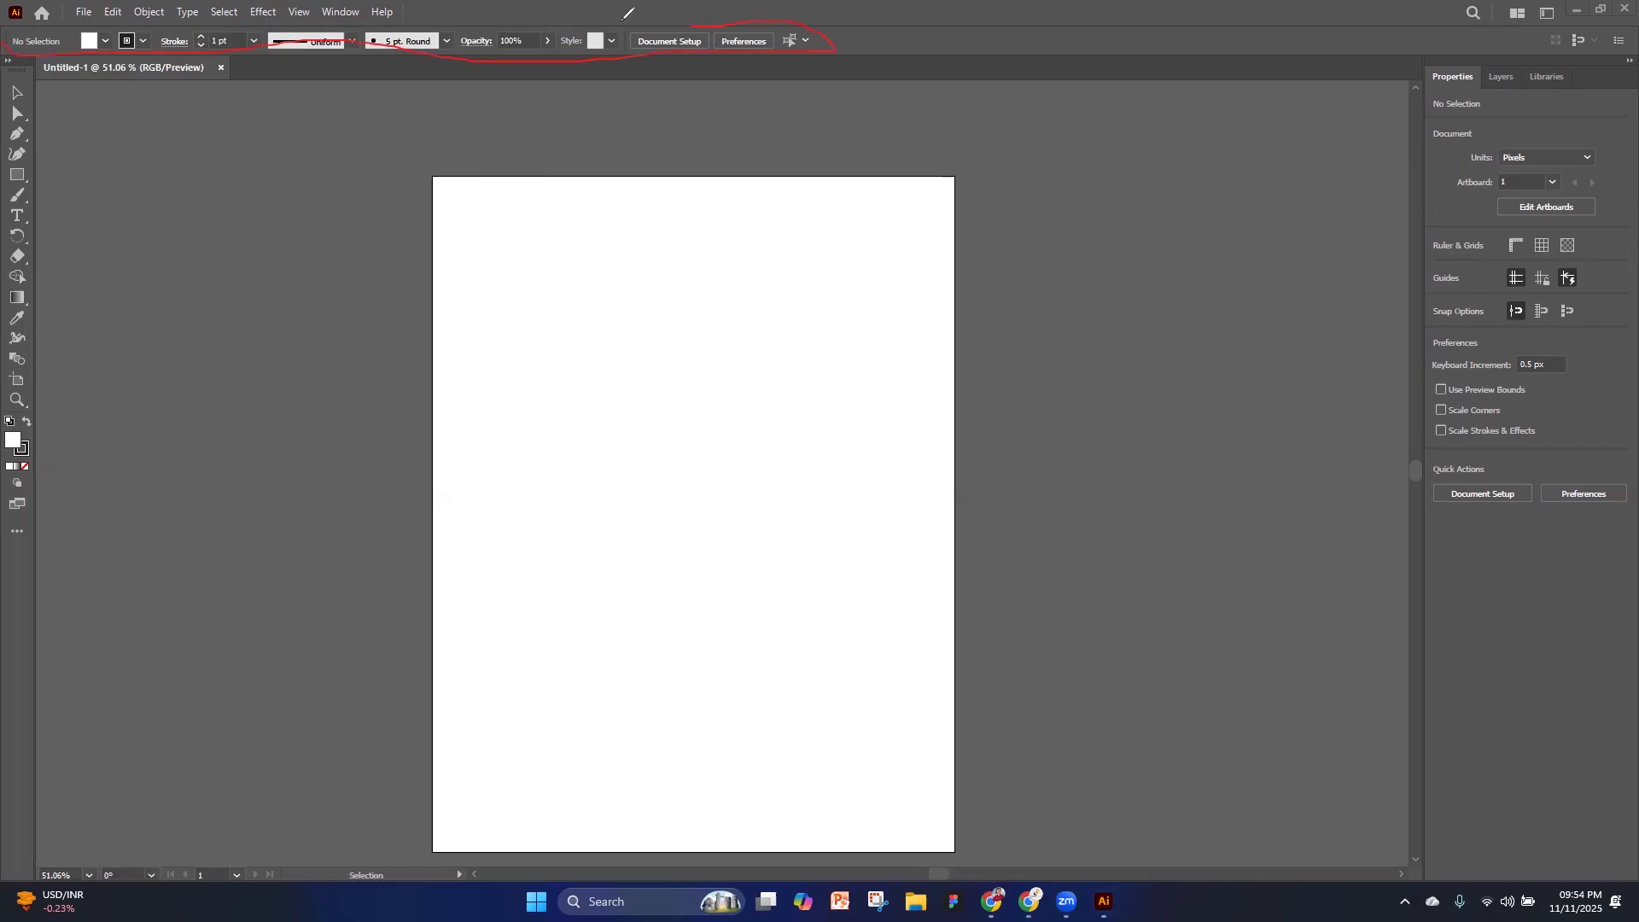
mouse_move(325, 17)
mouse_down()
mouse_move(68, 19)
mouse_move(13, 34)
mouse_up()
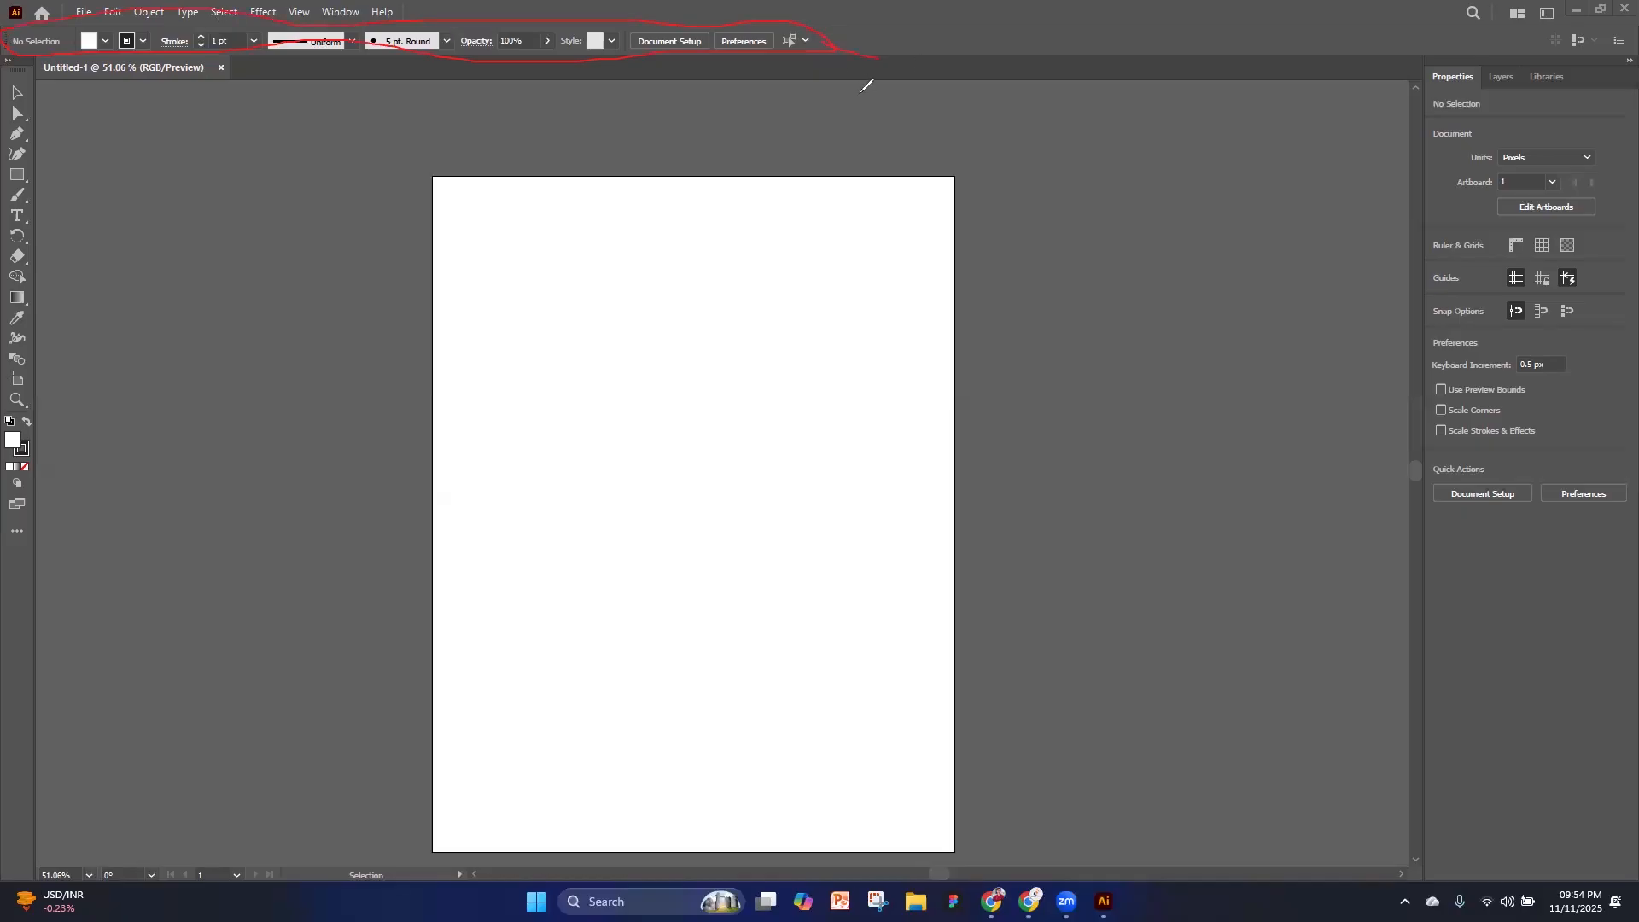
drag(874, 82, 888, 83)
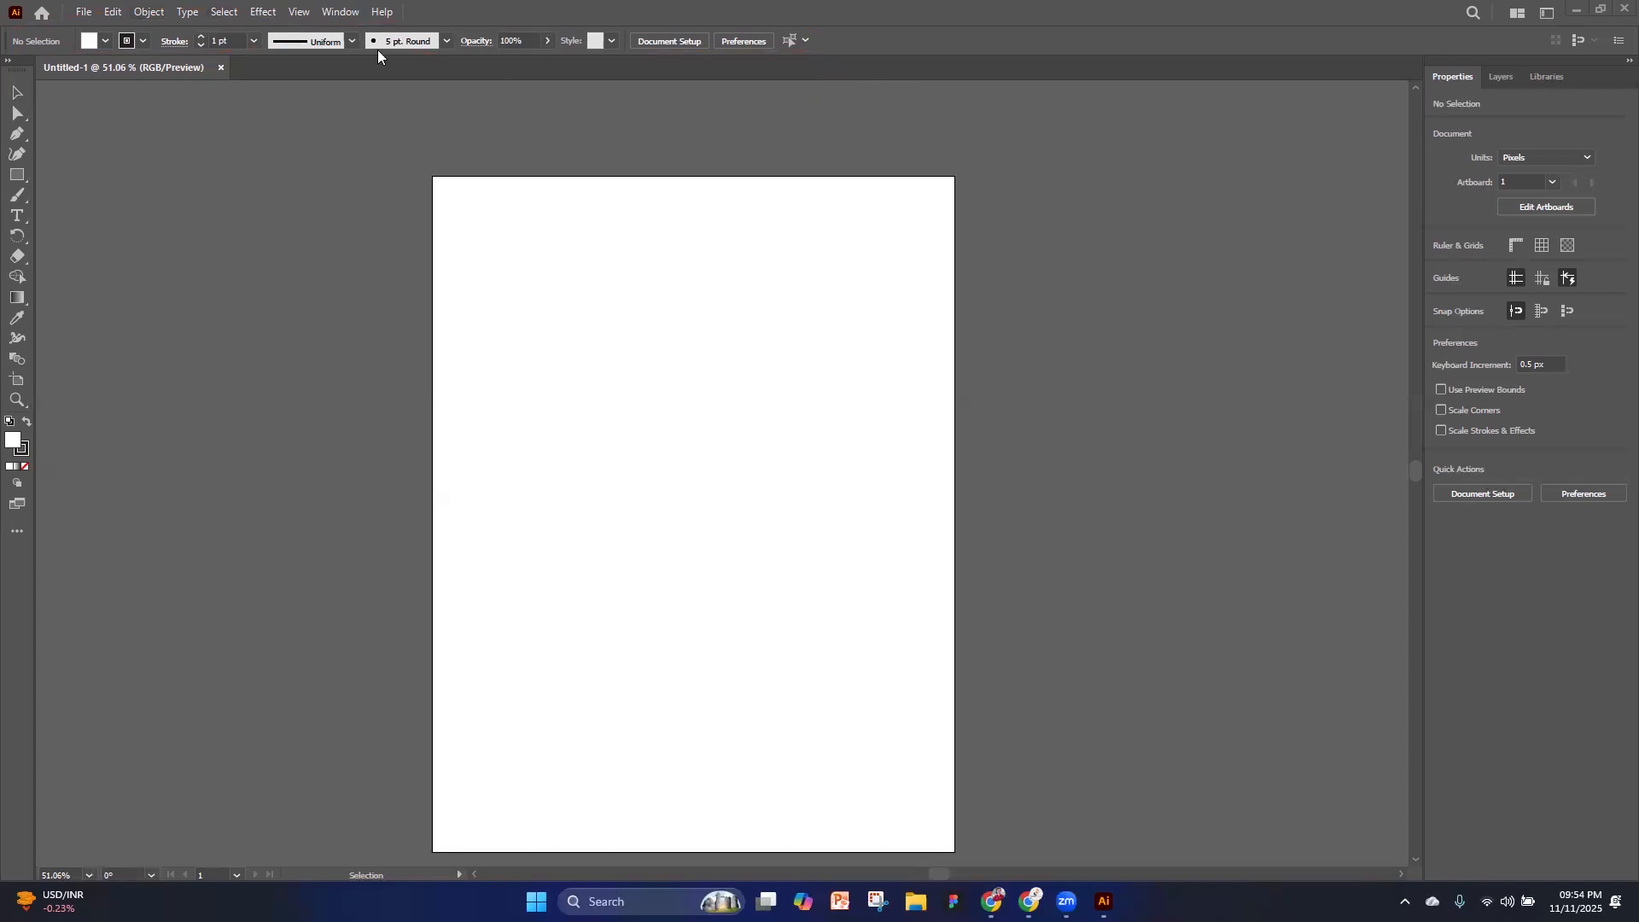
click(1545, 14)
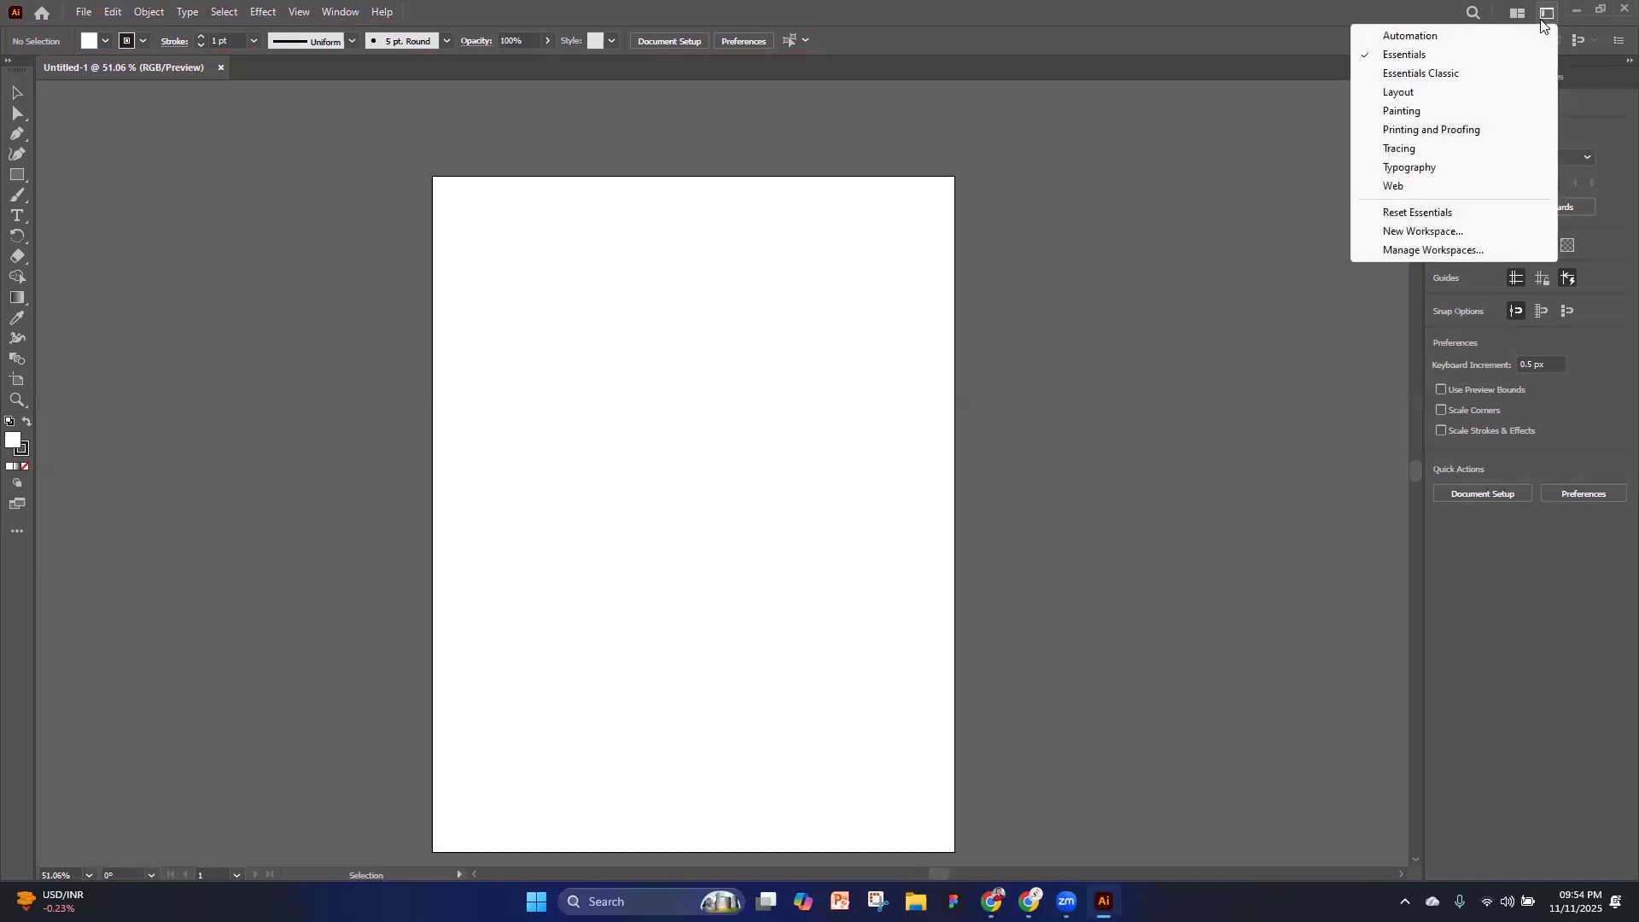
Replace the basic single-column toolbar with the full two-column tool set
click(339, 12)
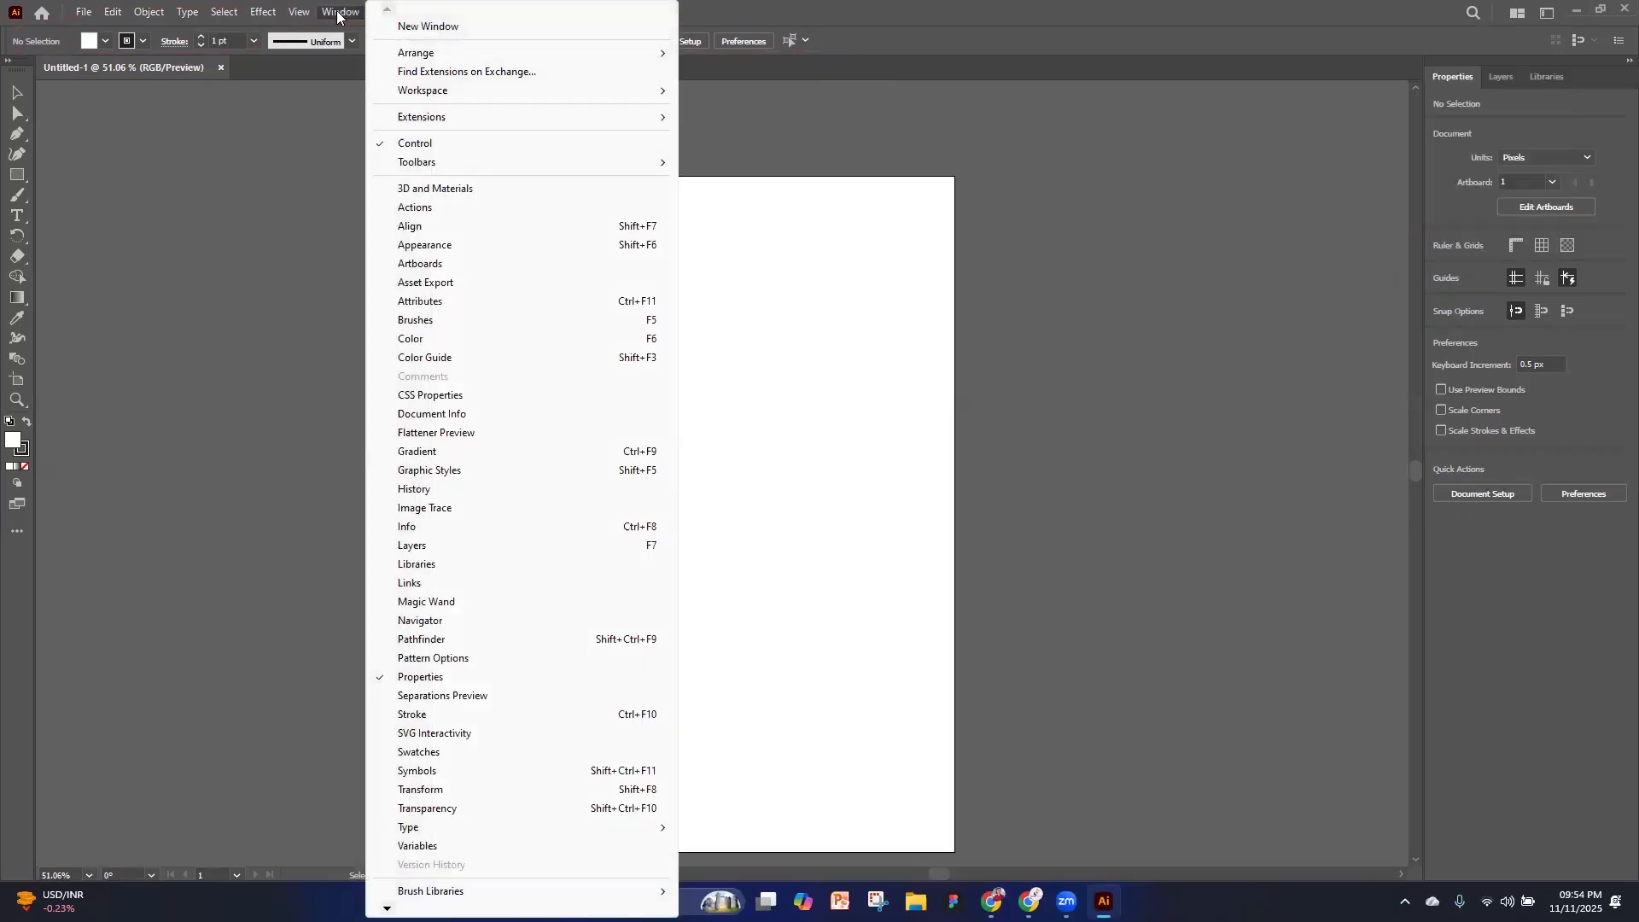
mouse_move(437, 164)
click(704, 168)
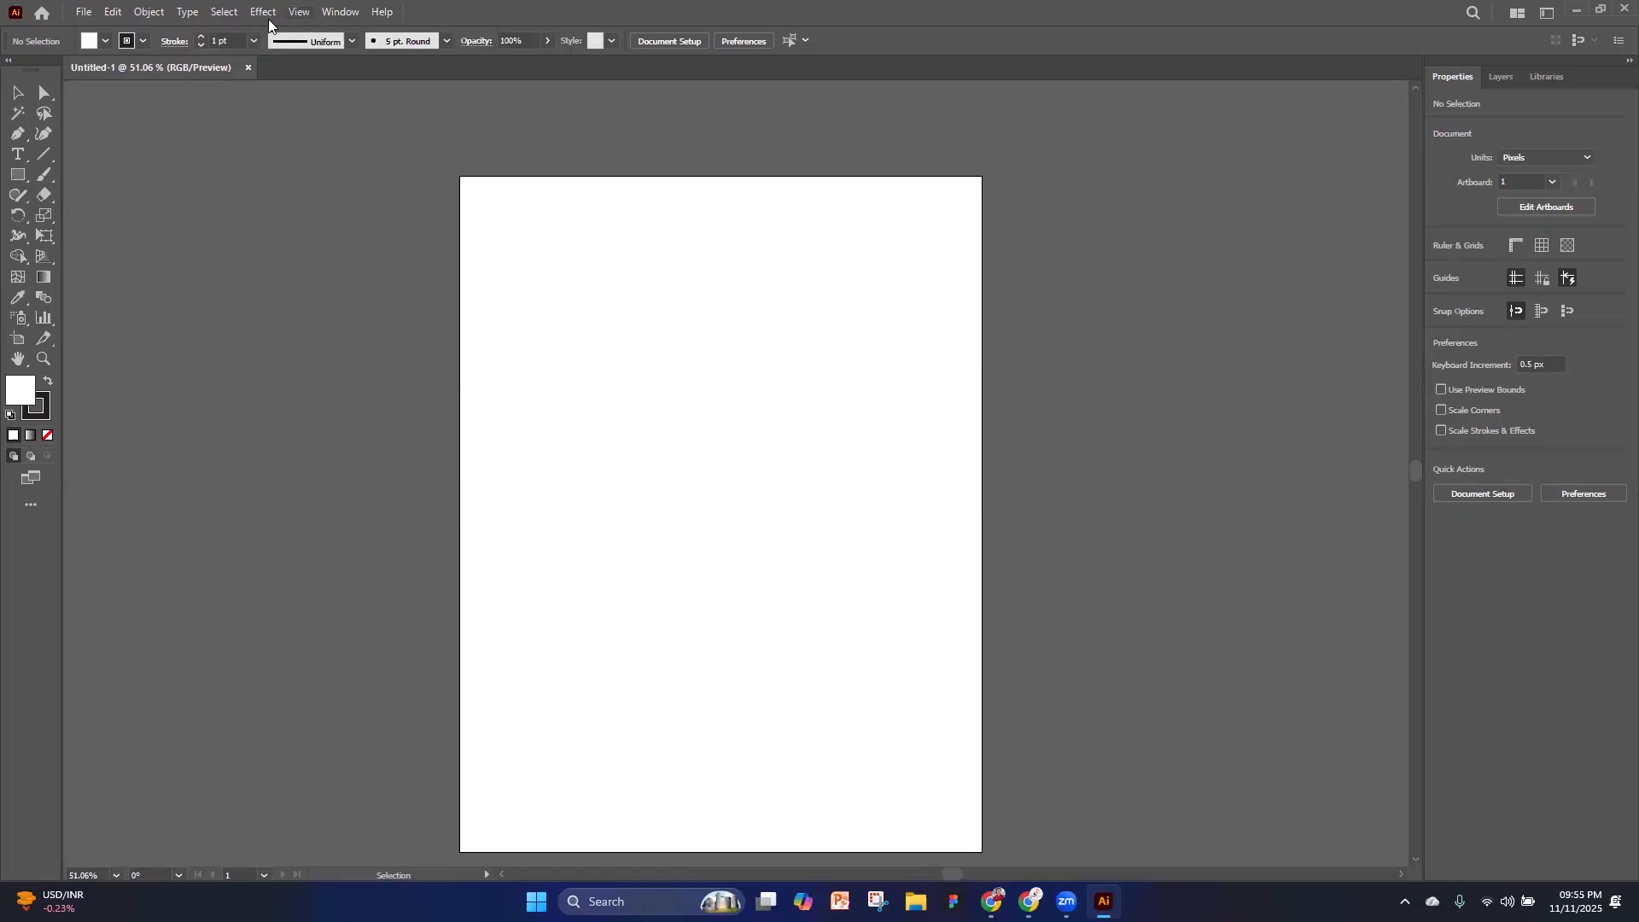
Show the Align panel and dock its group with Transform and Pathfinder above the Properties panel
click(348, 13)
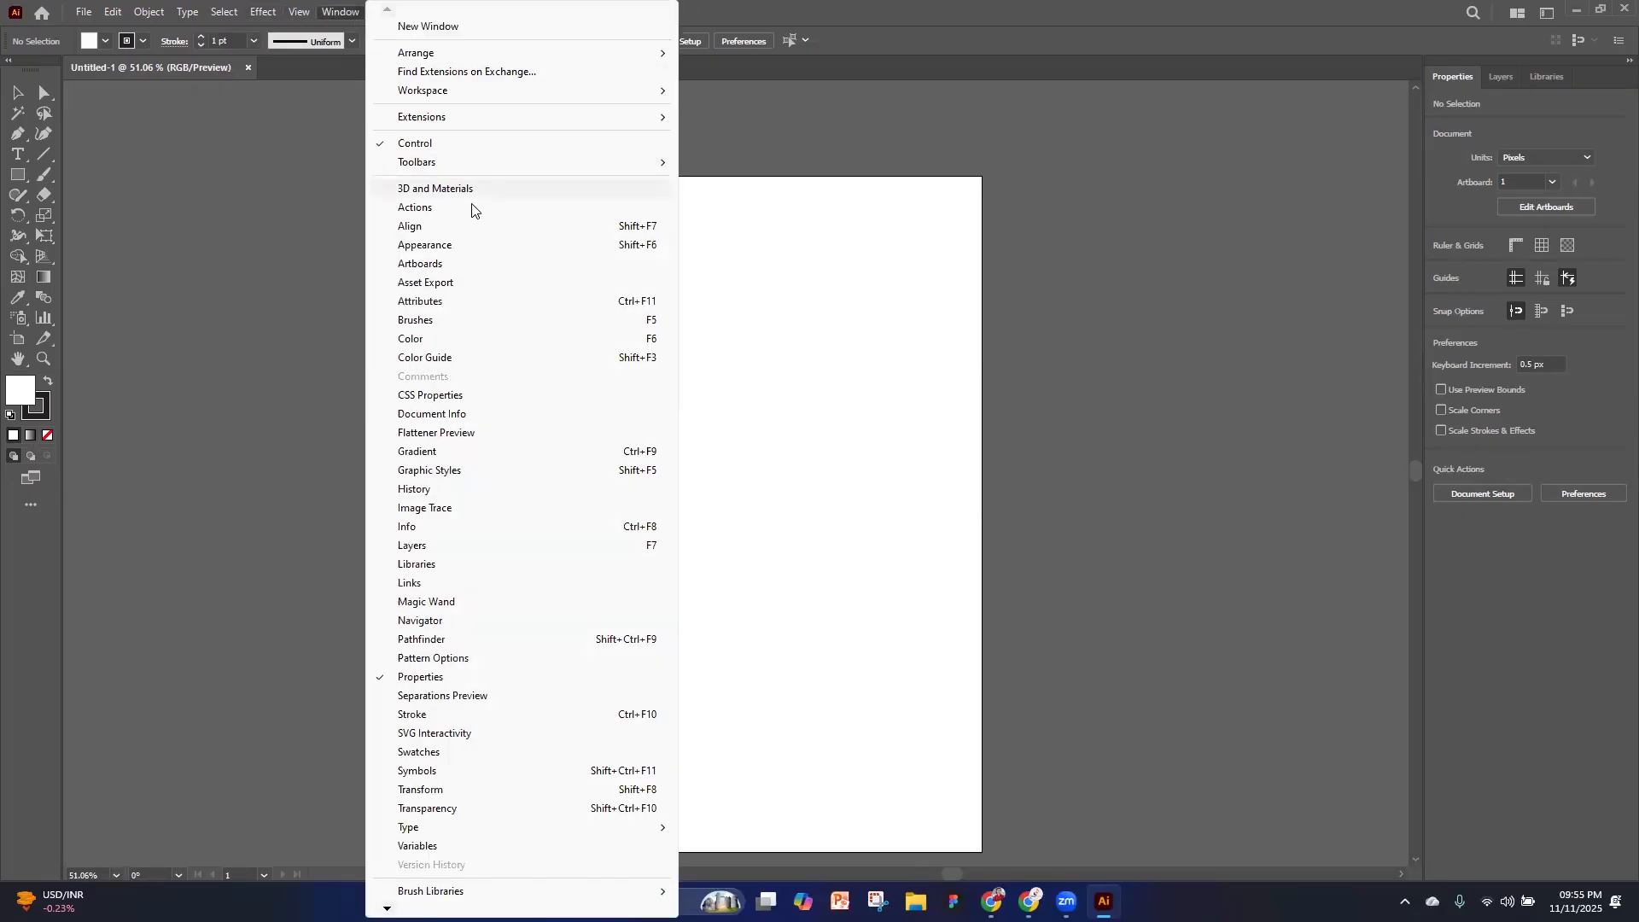
click(443, 227)
drag(189, 591, 1418, 179)
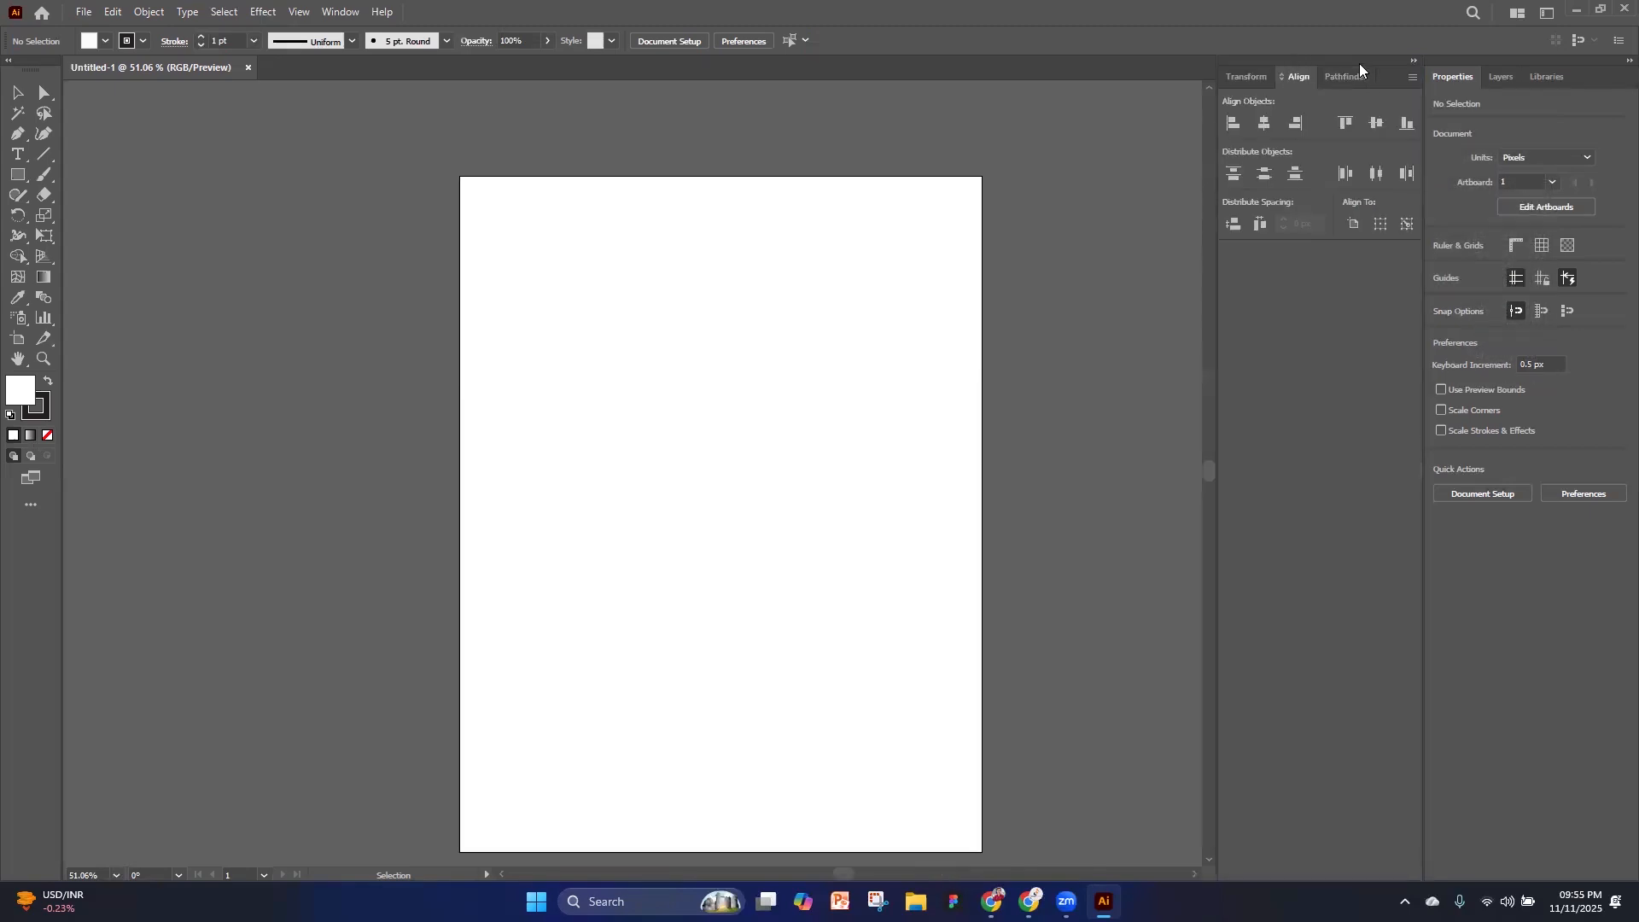
drag(1406, 77, 1565, 75)
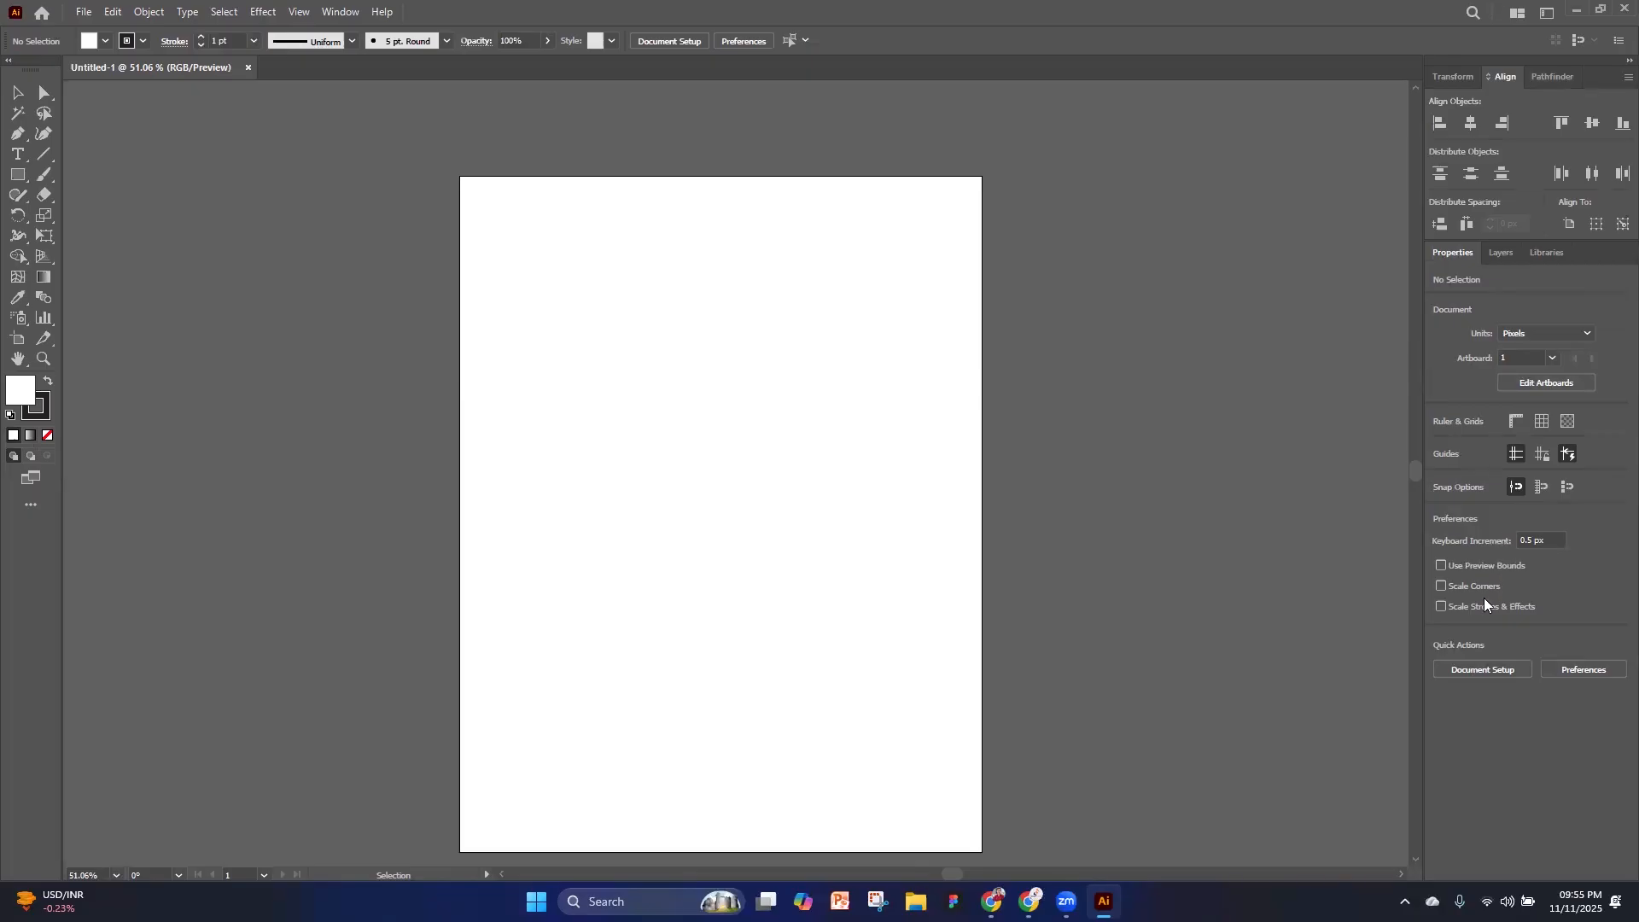
Show the Layers panel and dock it as a separate group between the Align group and the Properties and Libraries group
scroll(798, 729, down, 2)
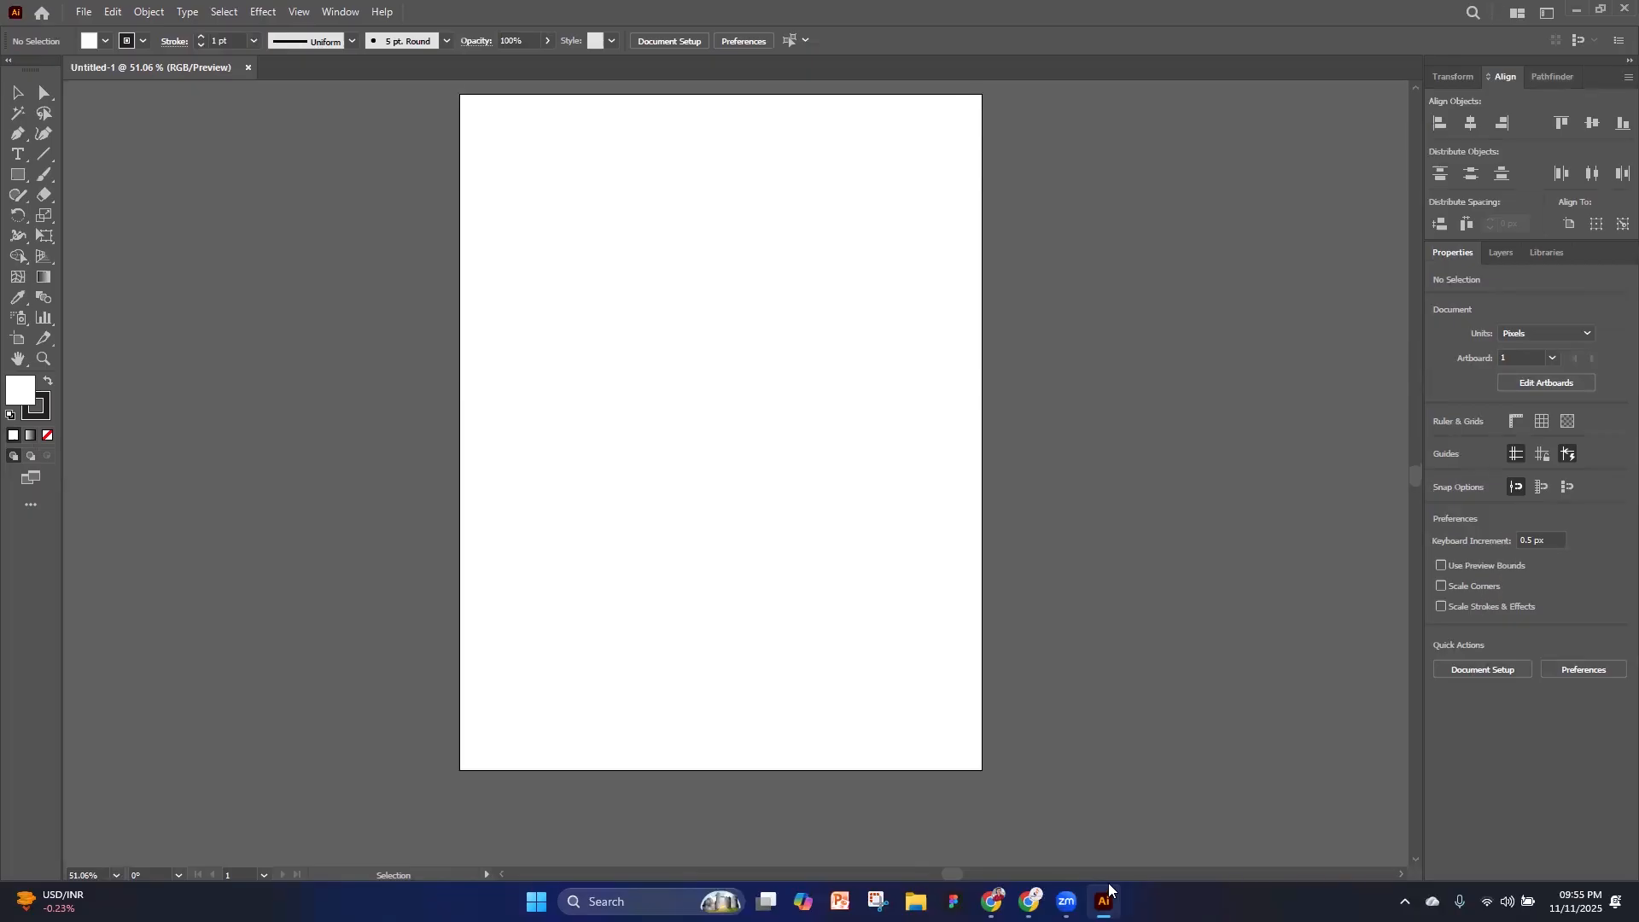
scroll(637, 318, up, 2)
scroll(370, 102, down, 1)
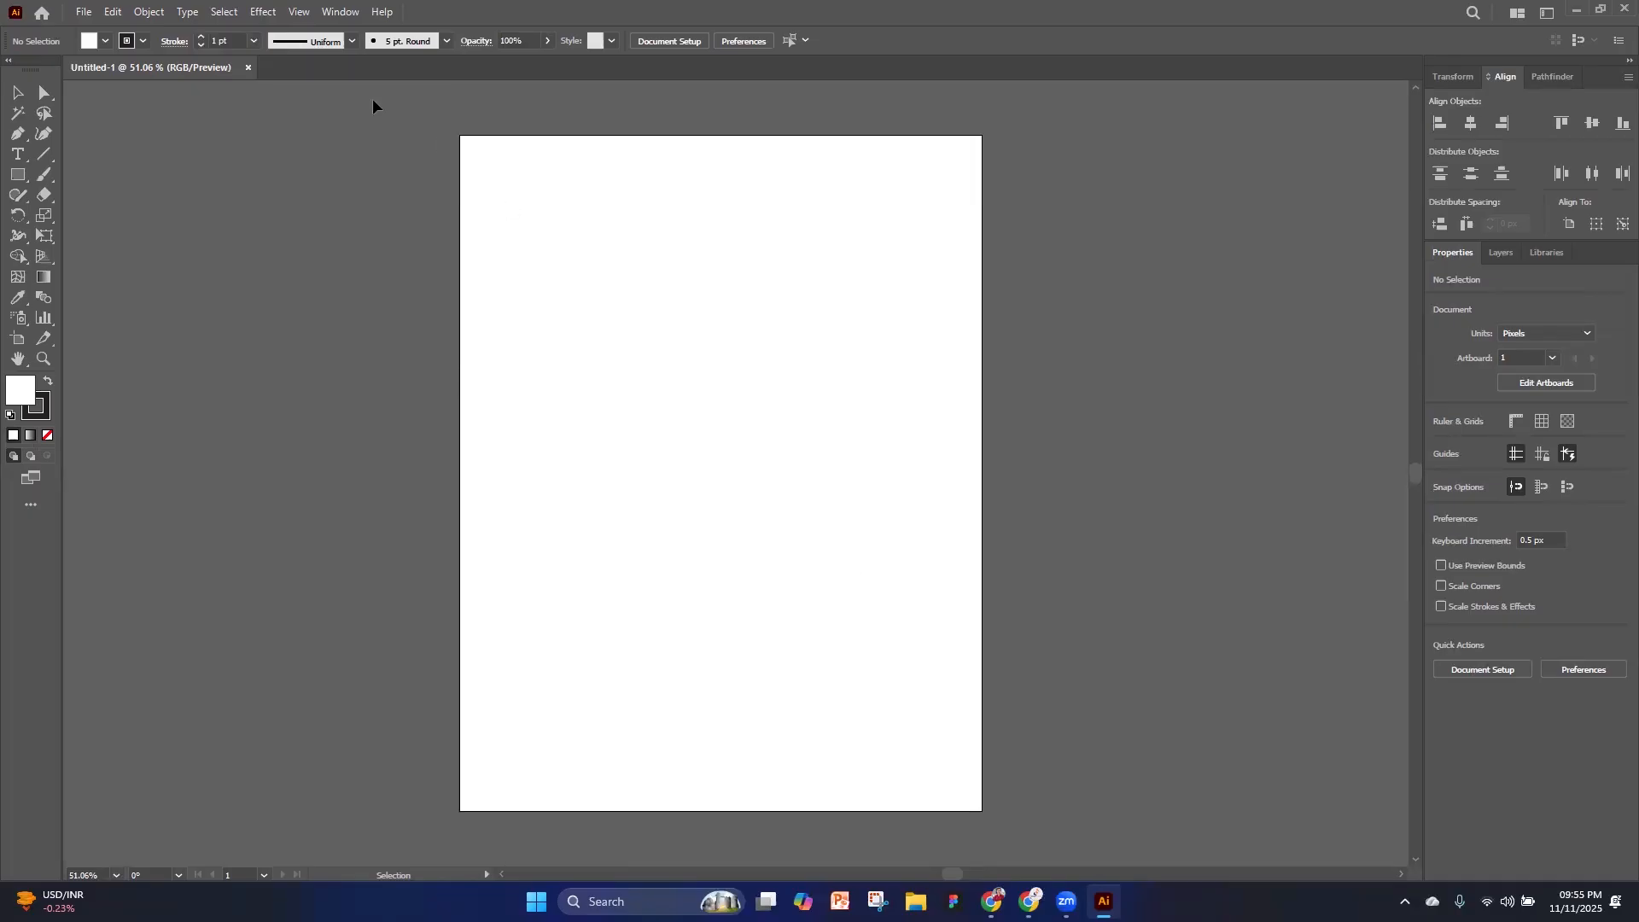
click(338, 13)
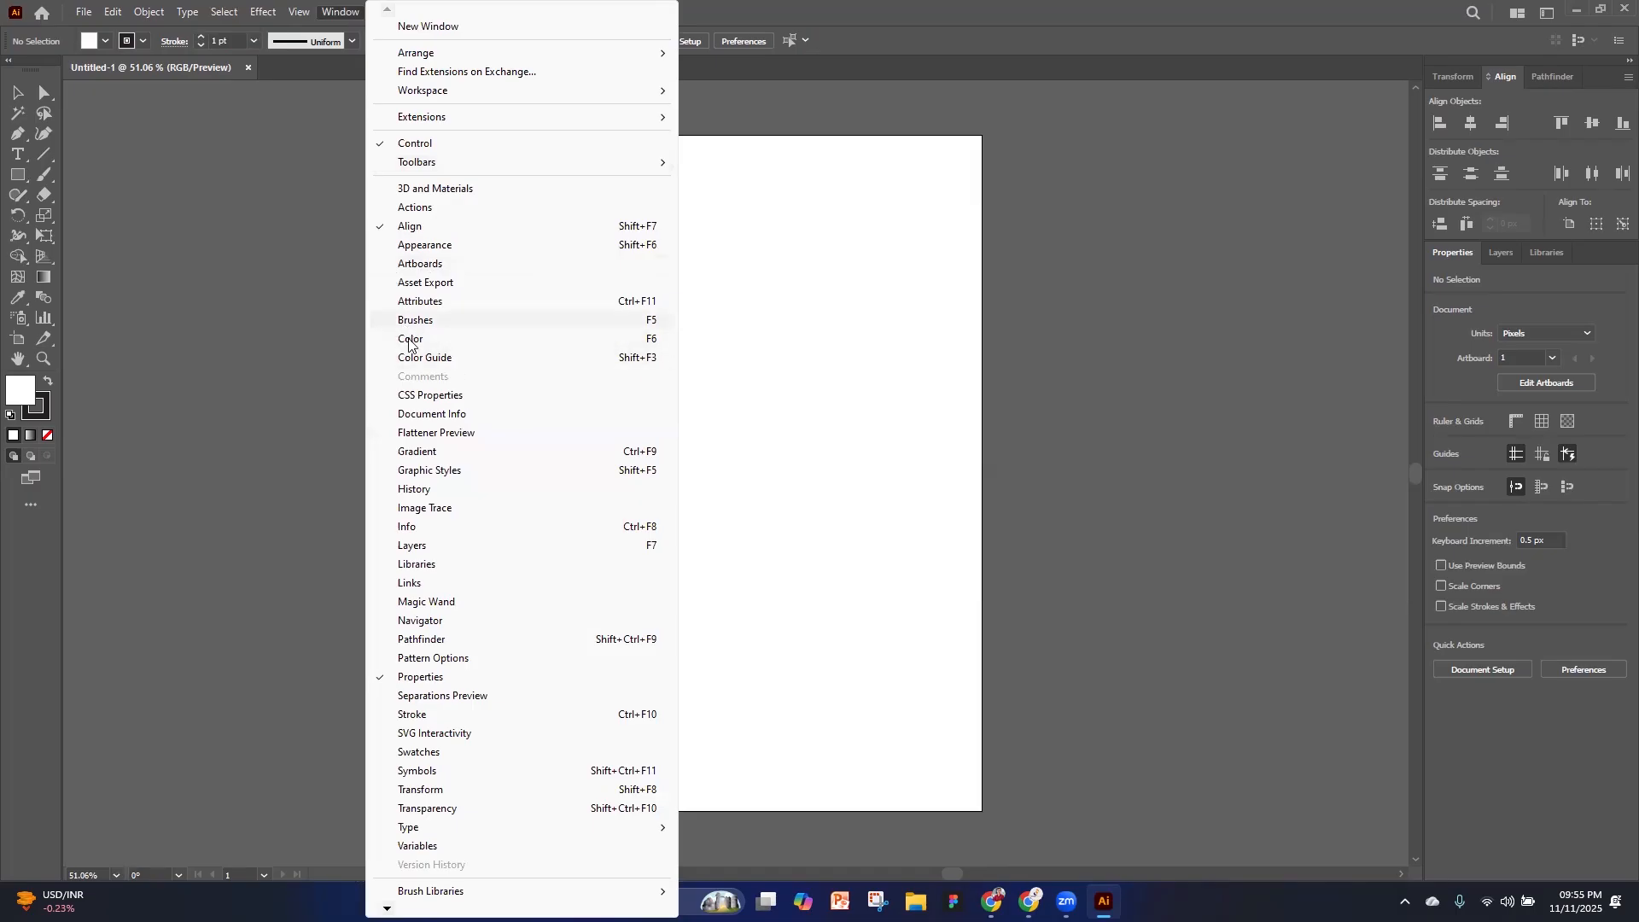
click(467, 547)
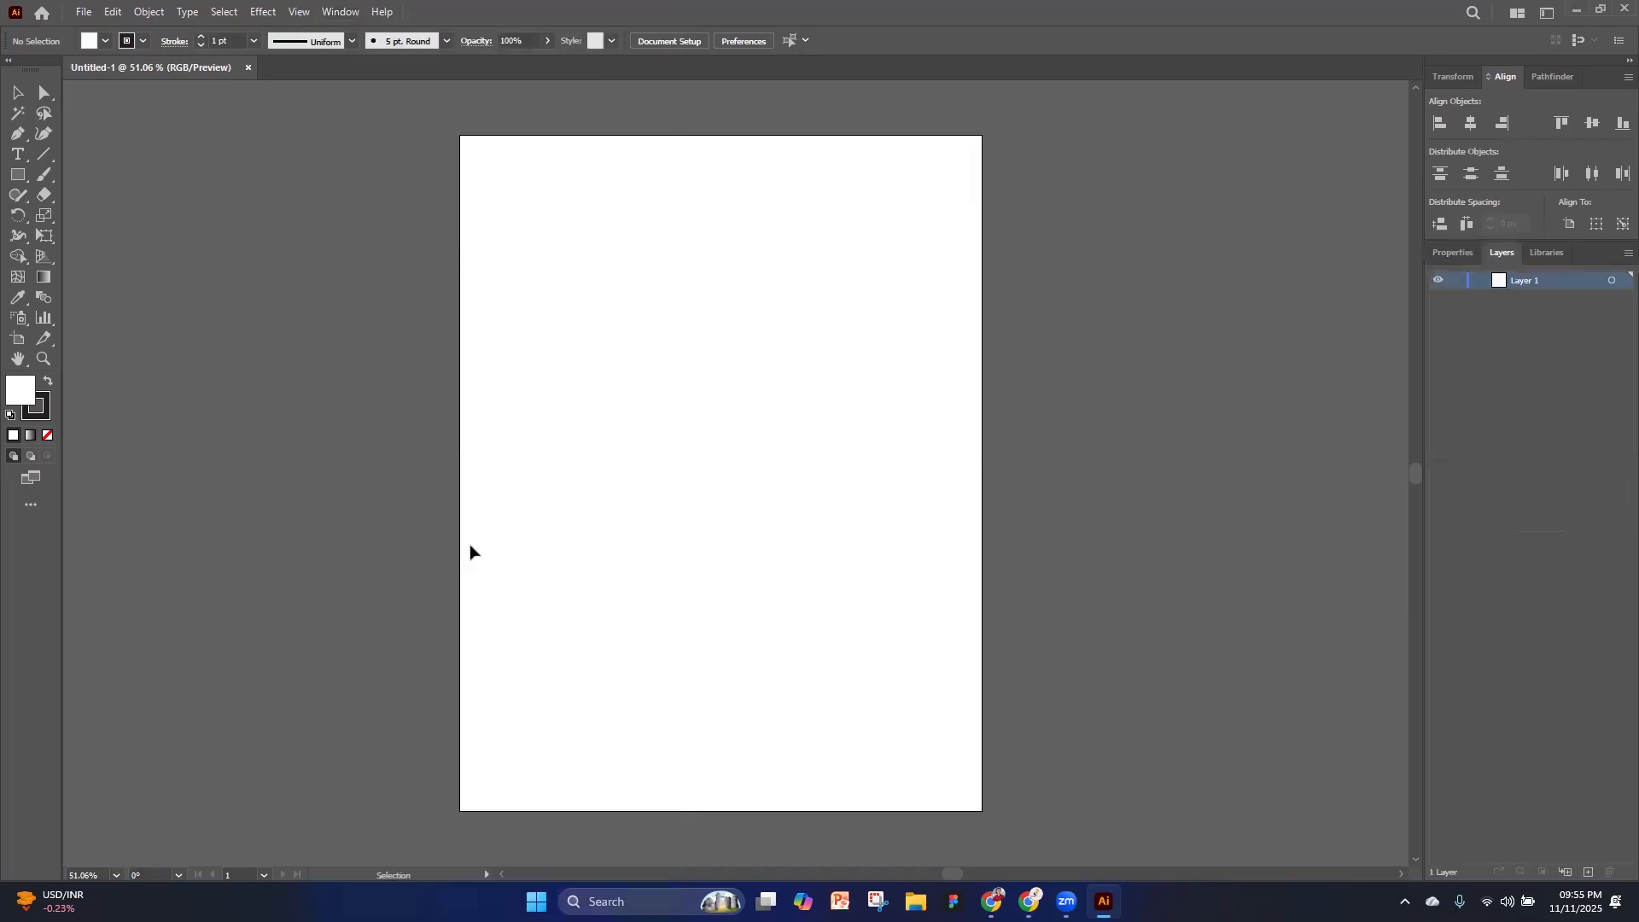
mouse_move(1475, 271)
mouse_down()
mouse_move(1035, 273)
mouse_move(1338, 280)
mouse_move(1527, 119)
mouse_move(1524, 200)
mouse_move(1489, 245)
mouse_up()
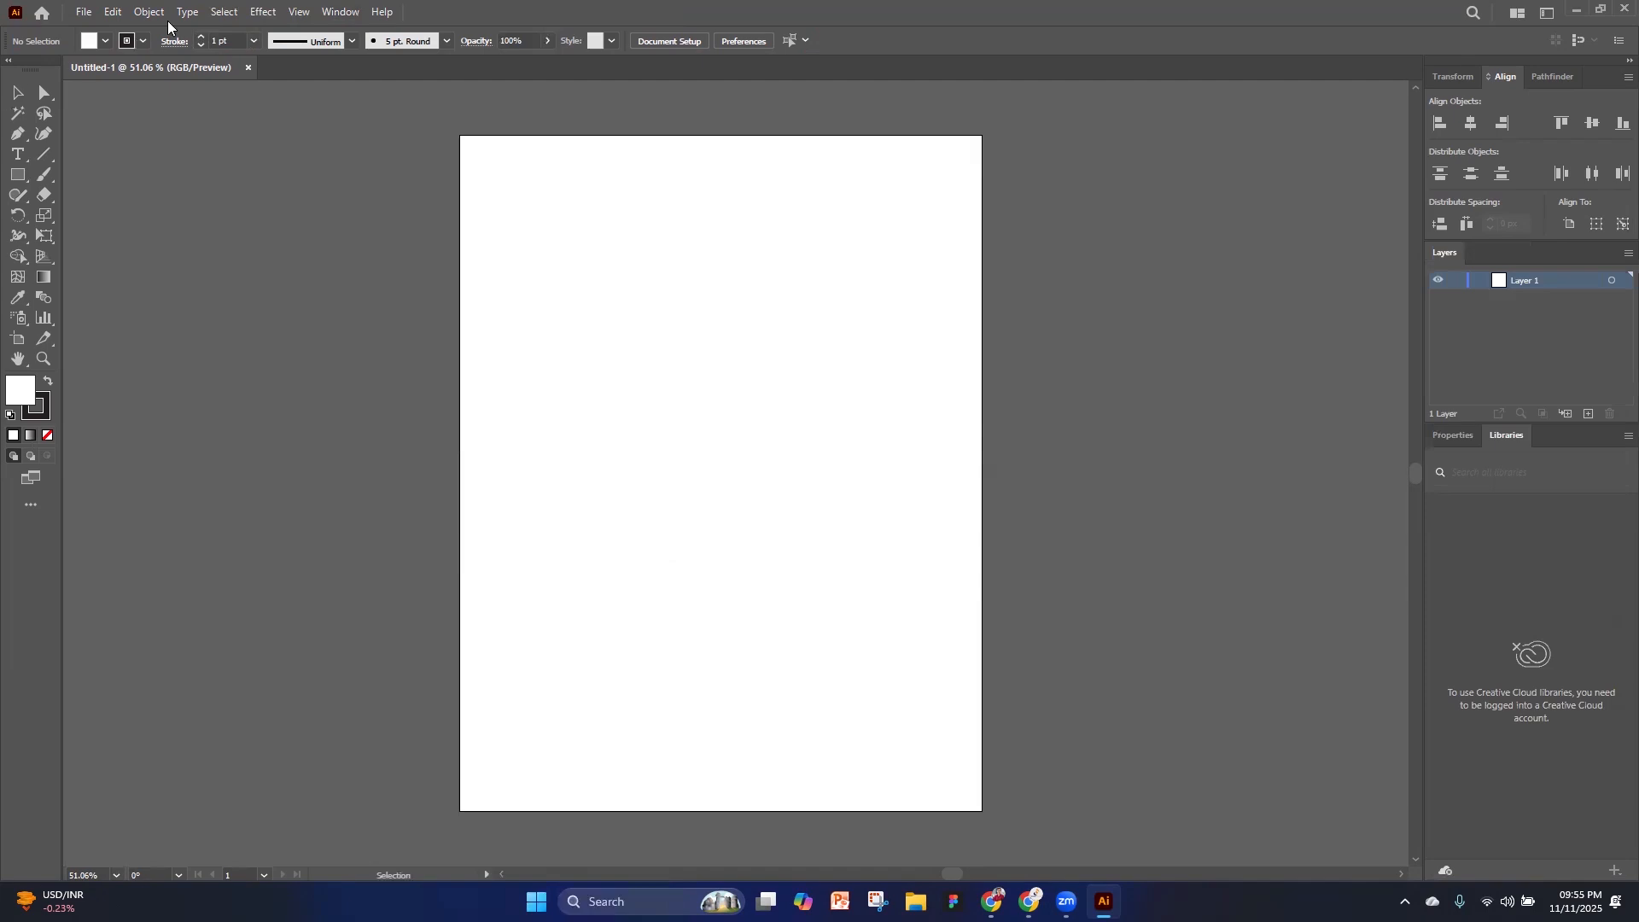
Show the Color panel and dock its group with Color Guide between the Align and Layers groups
click(335, 13)
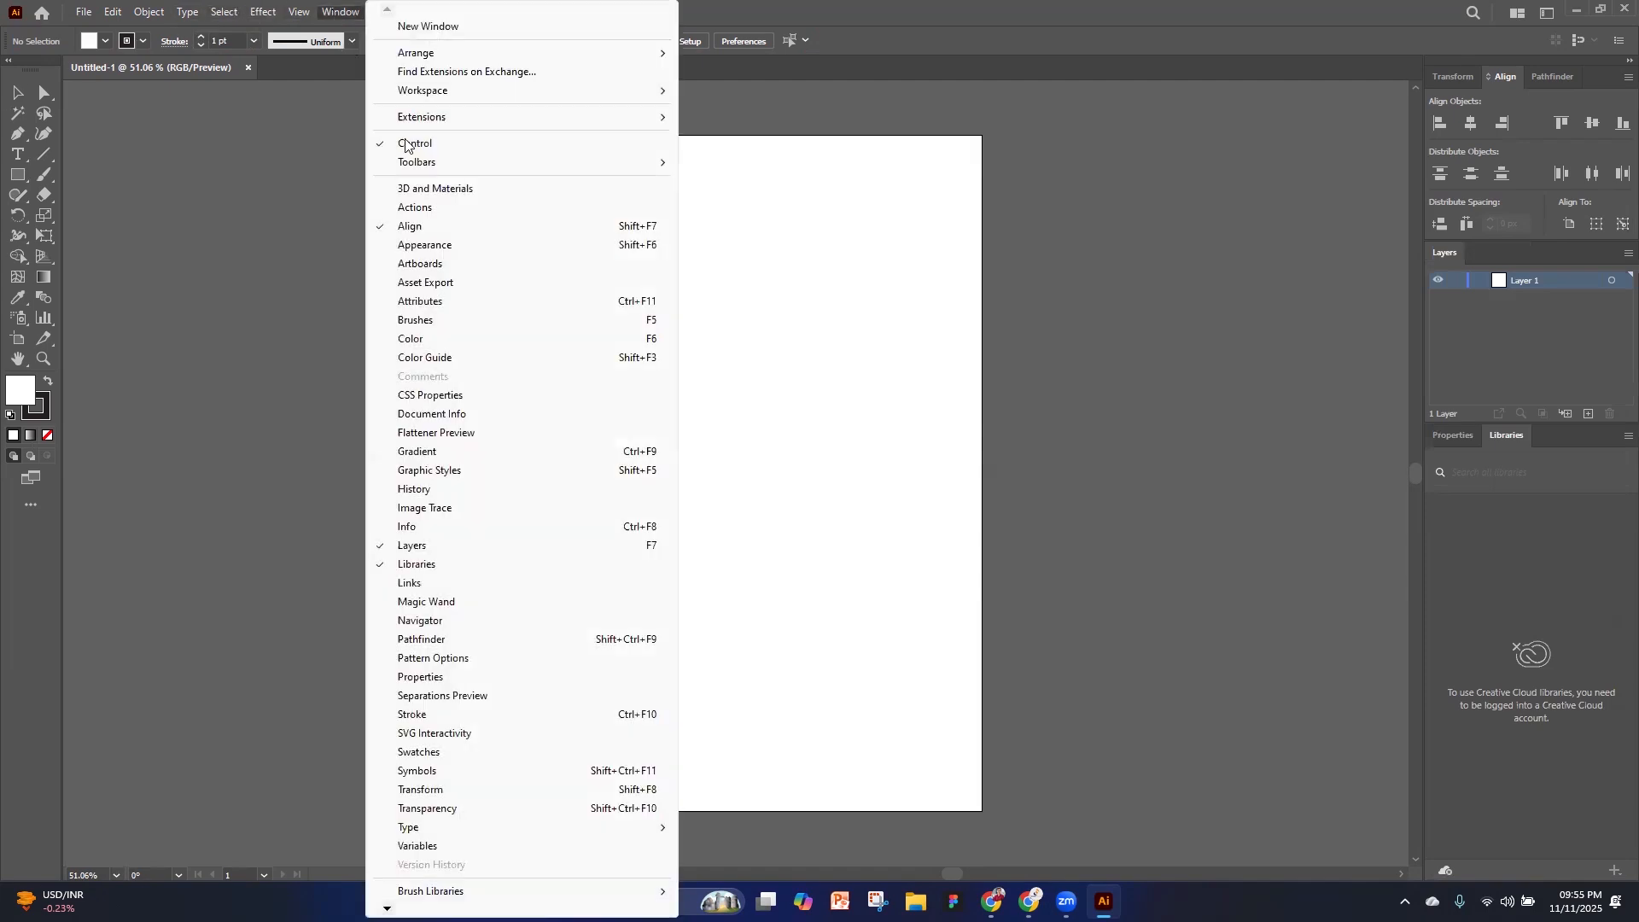
click(427, 340)
drag(879, 95, 1576, 241)
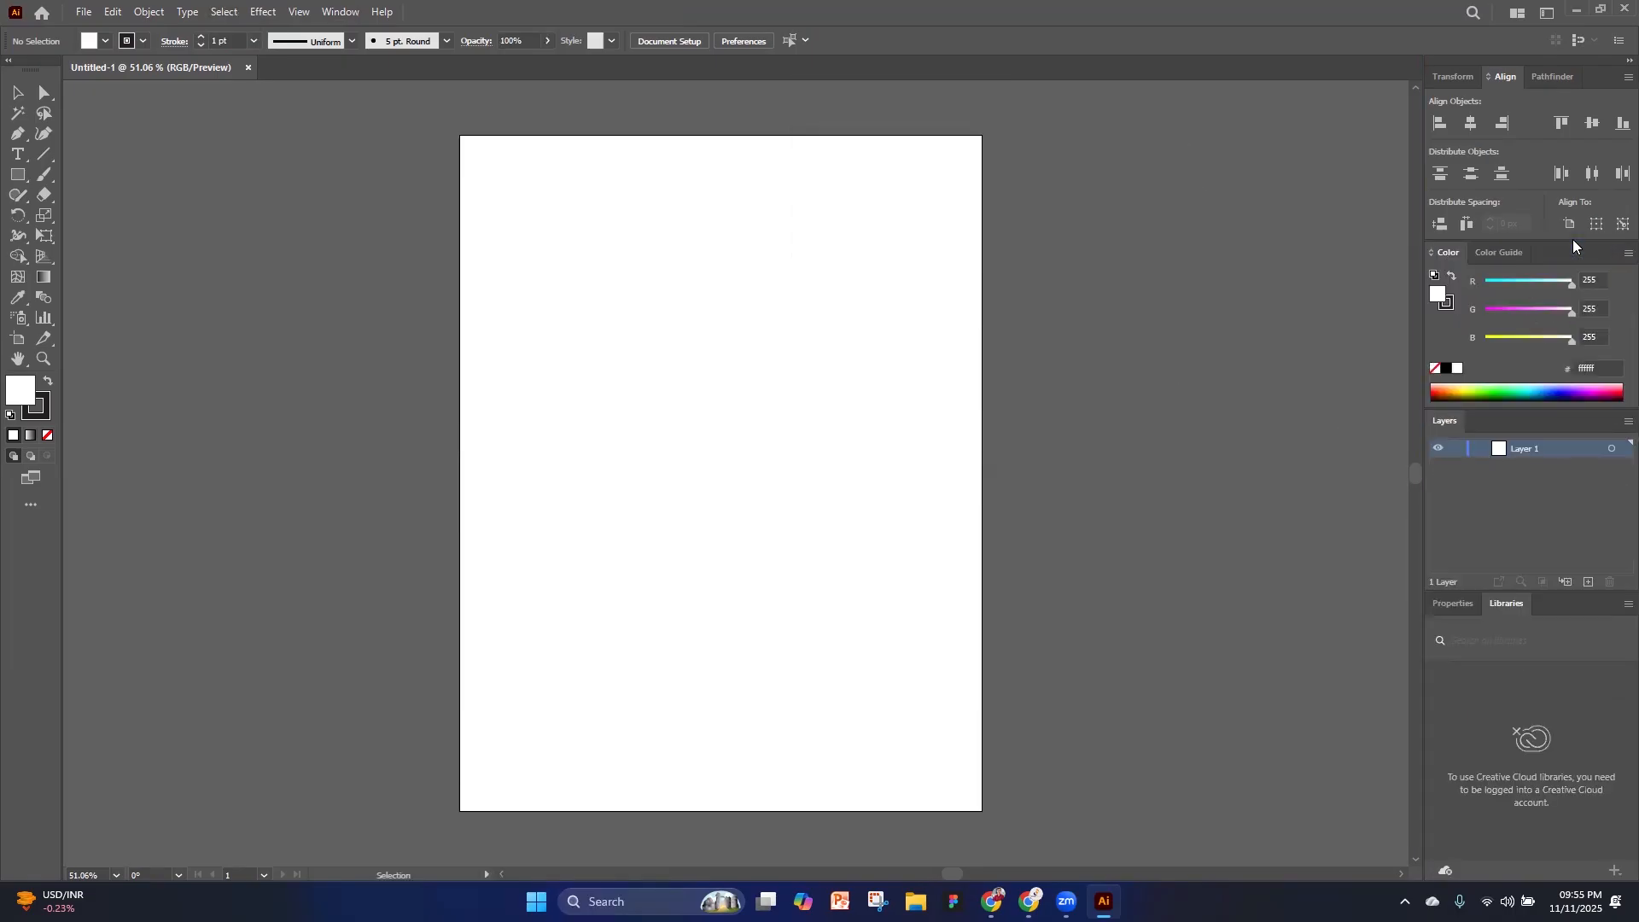
Show the Transparency panel and dock its group with Stroke between the Layers group and the Properties and Libraries group
click(341, 11)
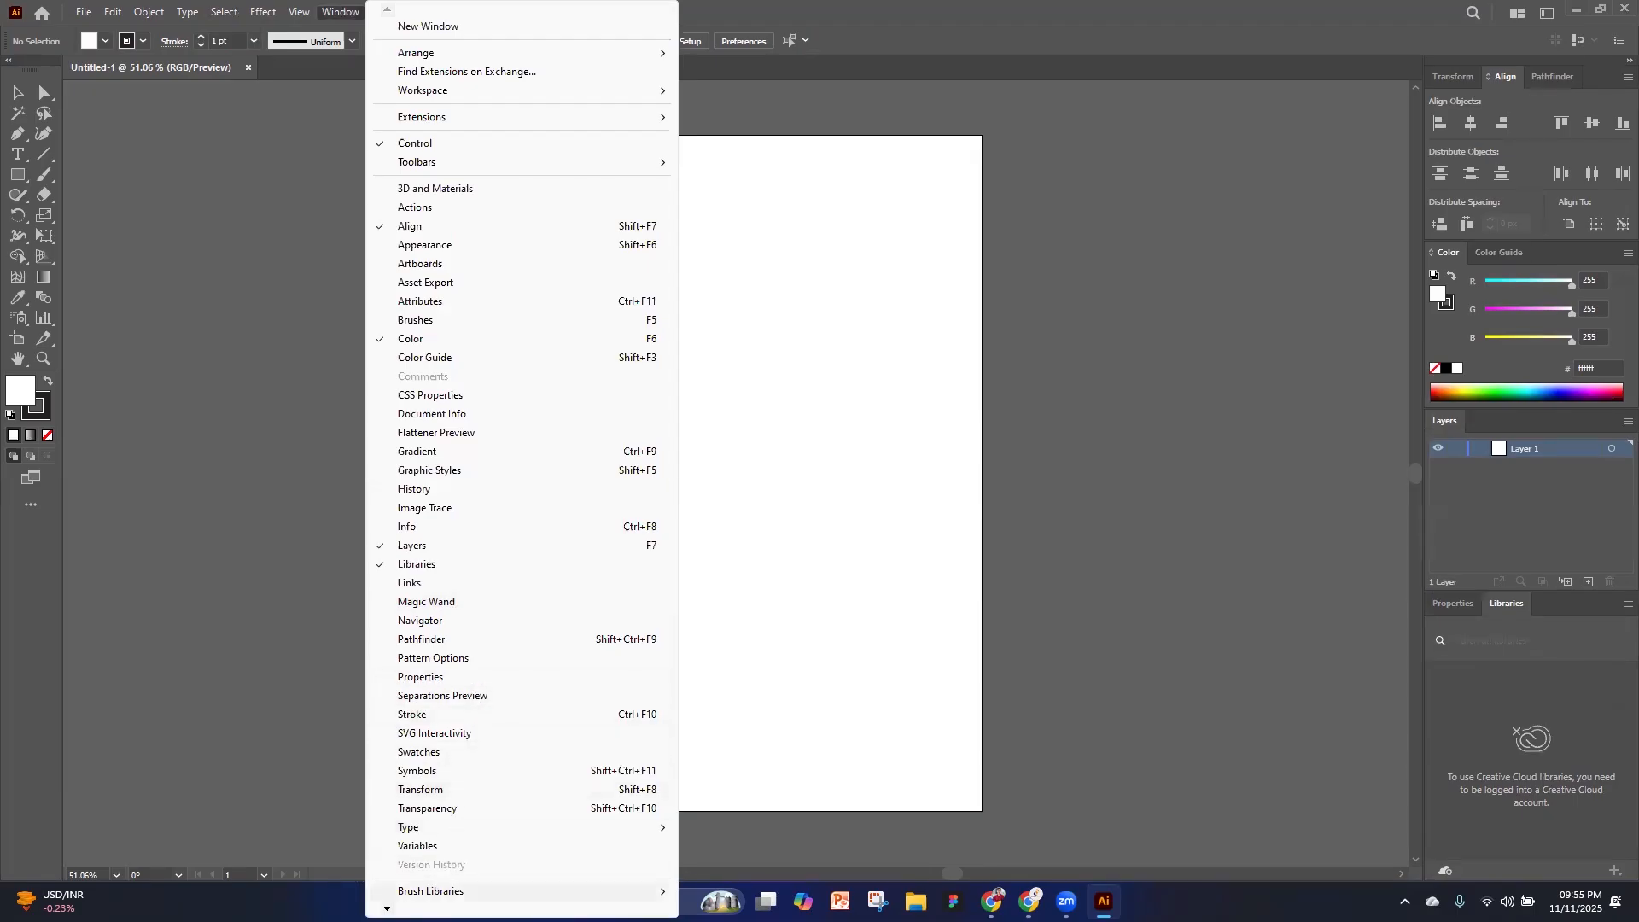
click(523, 808)
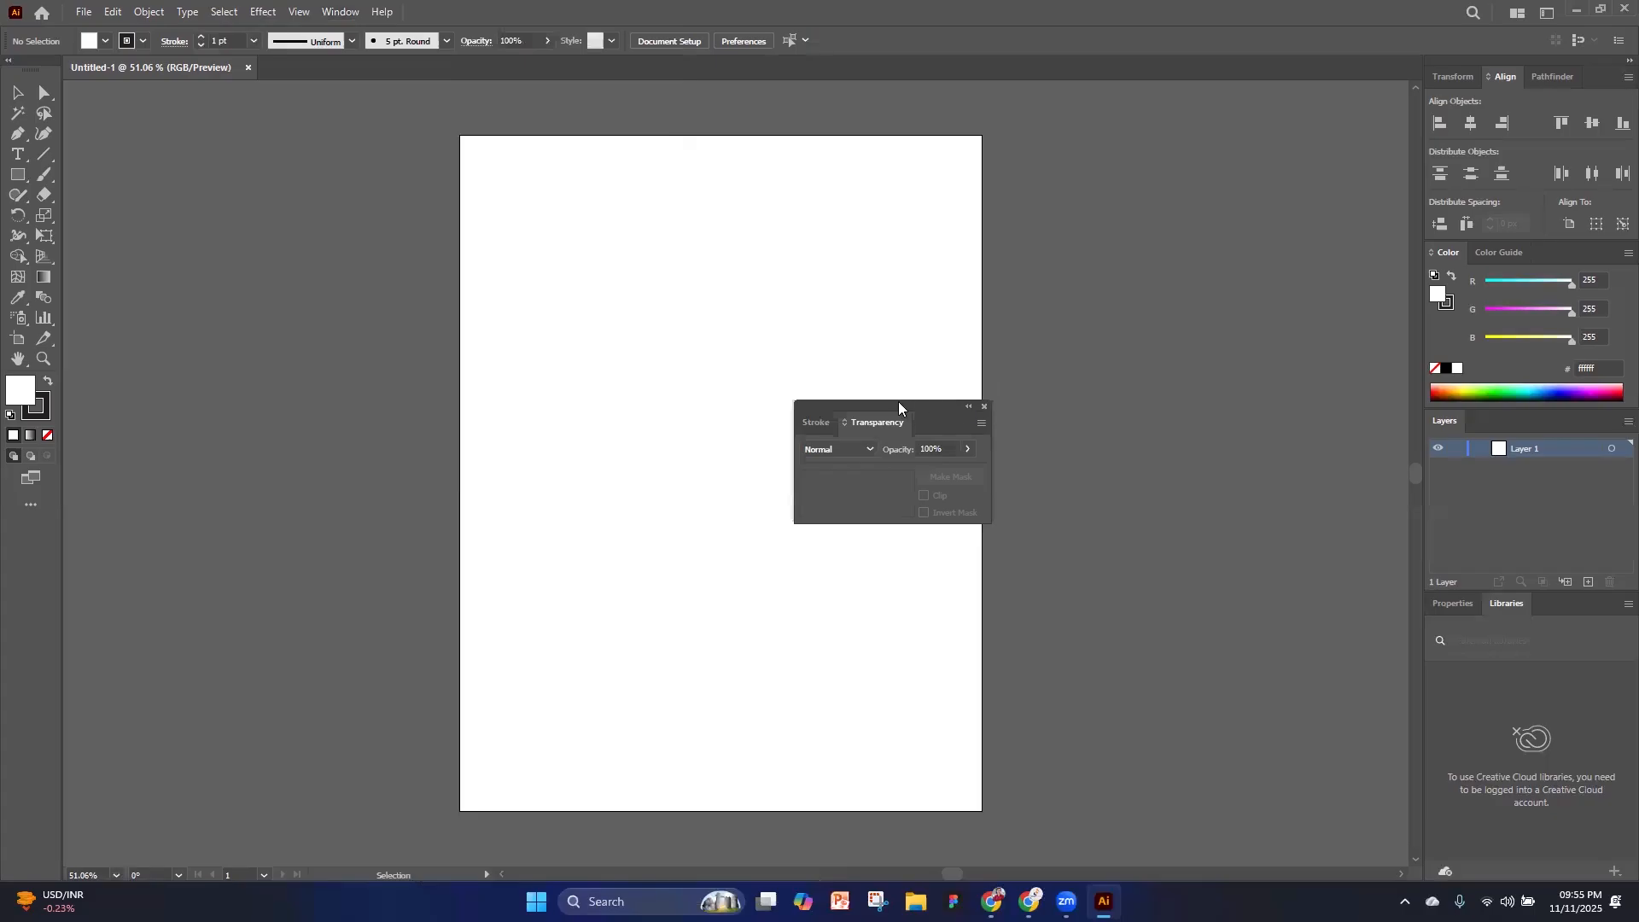
drag(901, 410, 1240, 438)
drag(1490, 457, 1413, 577)
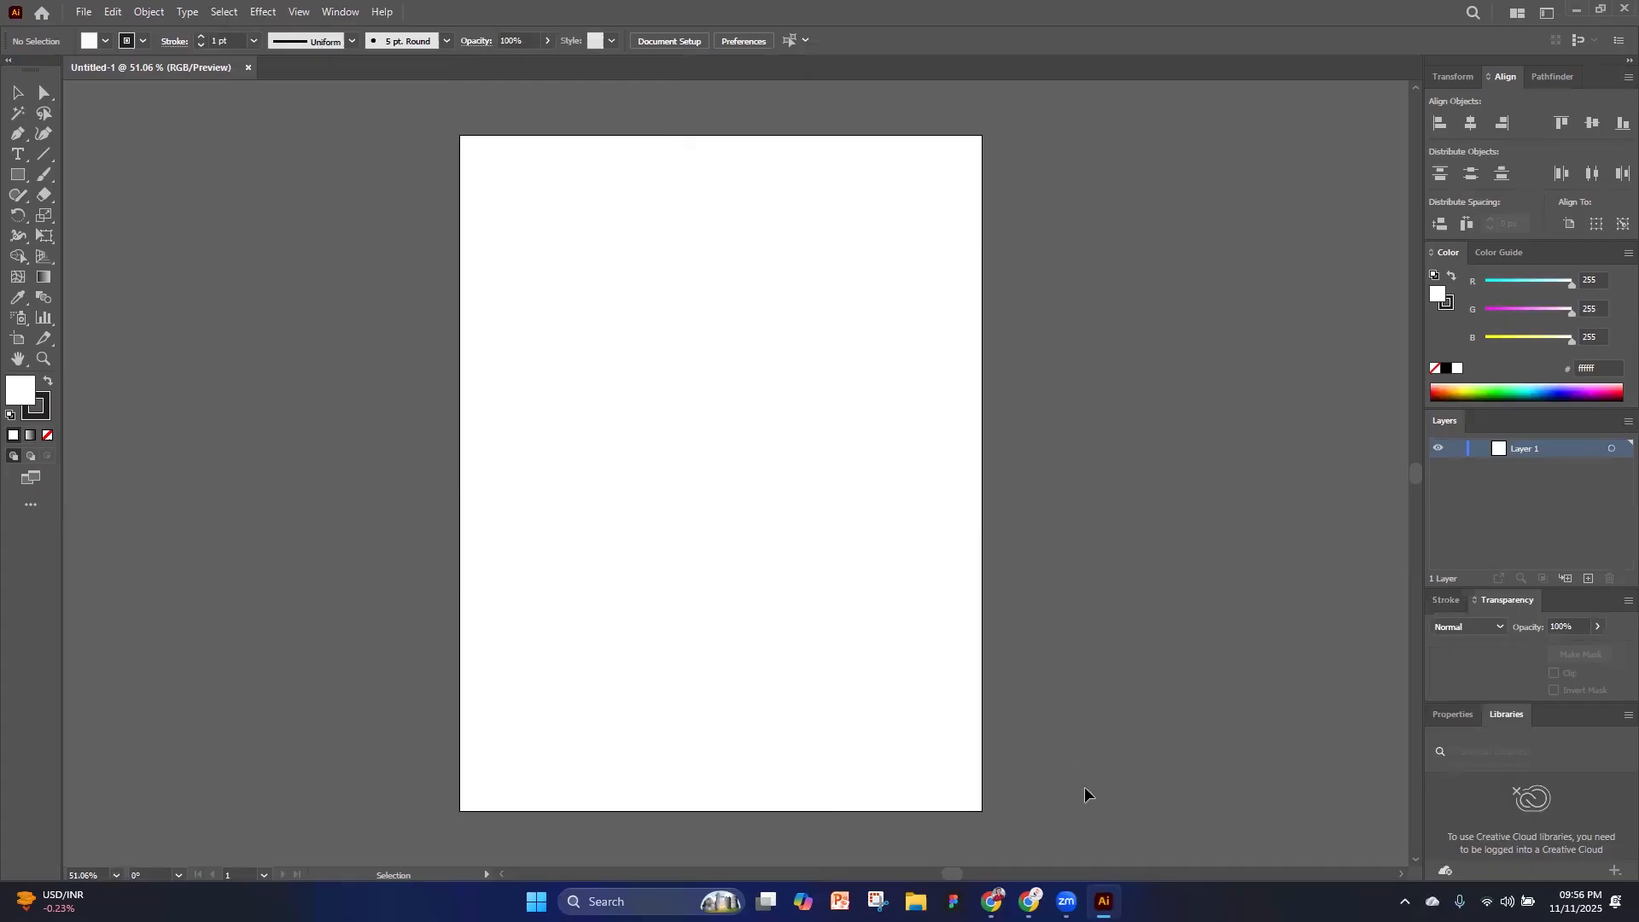
Switch the workspace from Essentials to Printing and Proofing
click(1516, 17)
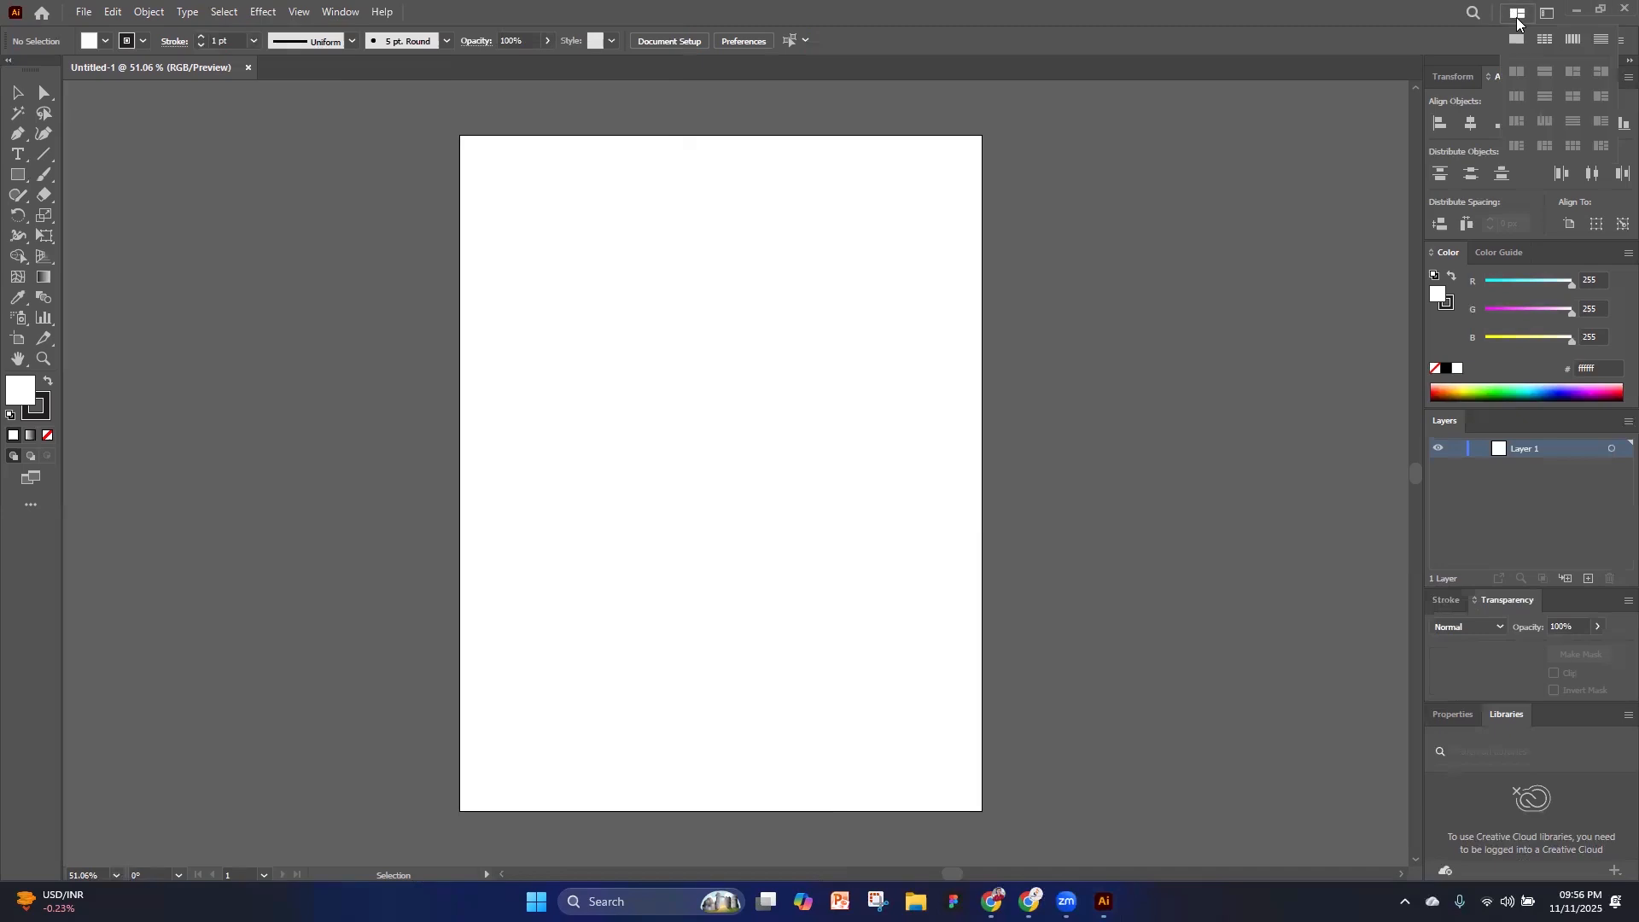
click(1544, 17)
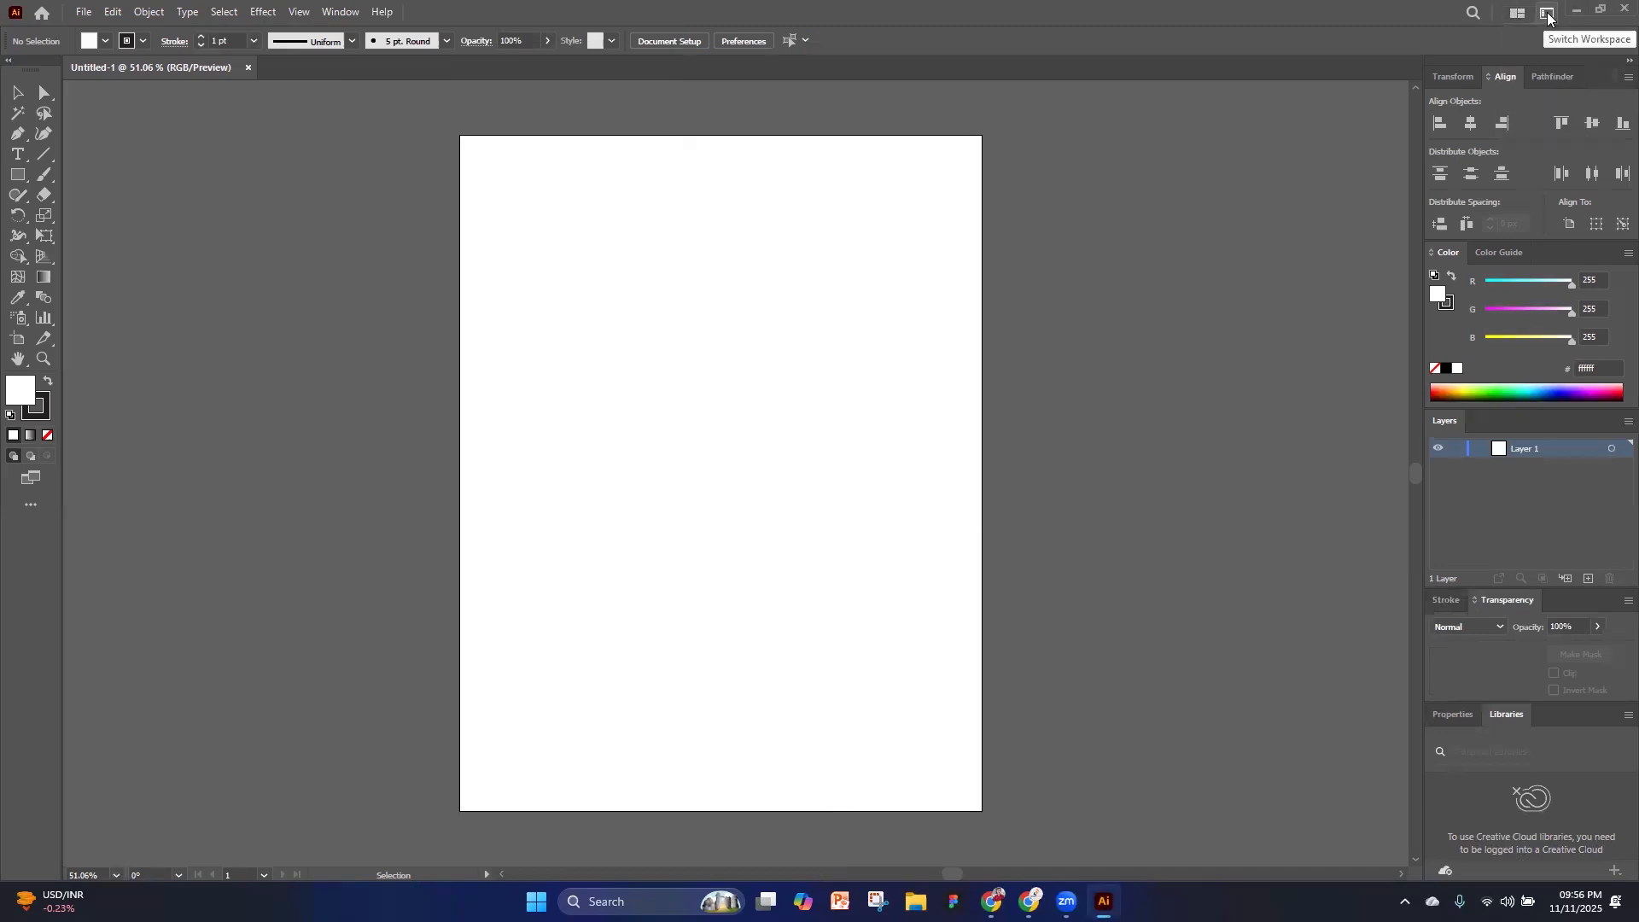
click(1548, 13)
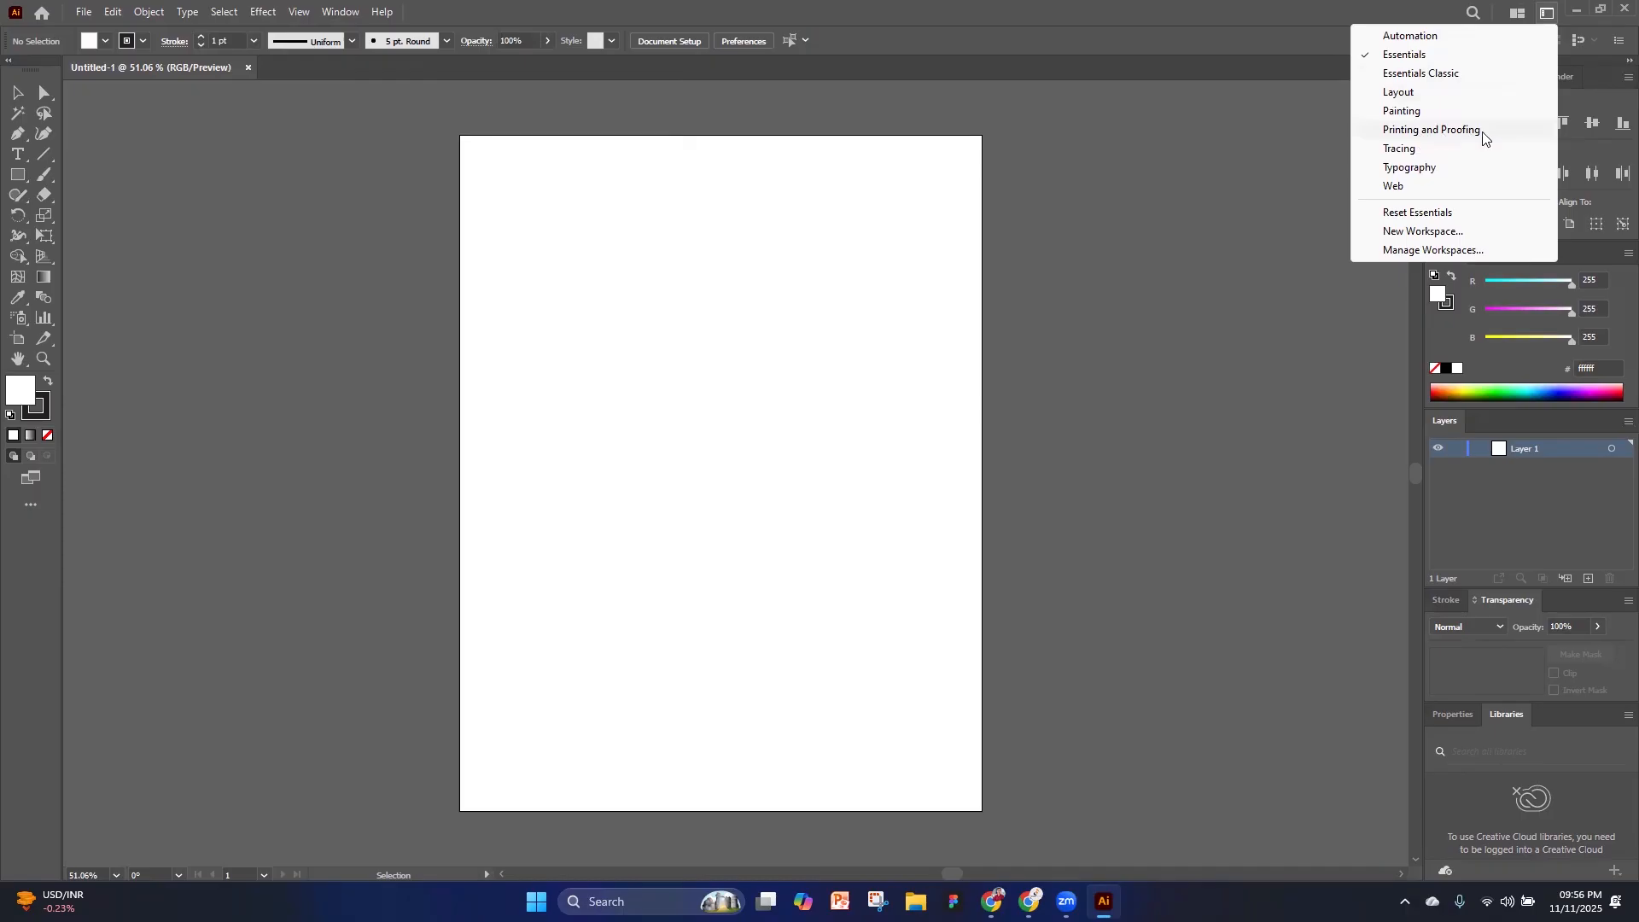
click(1455, 137)
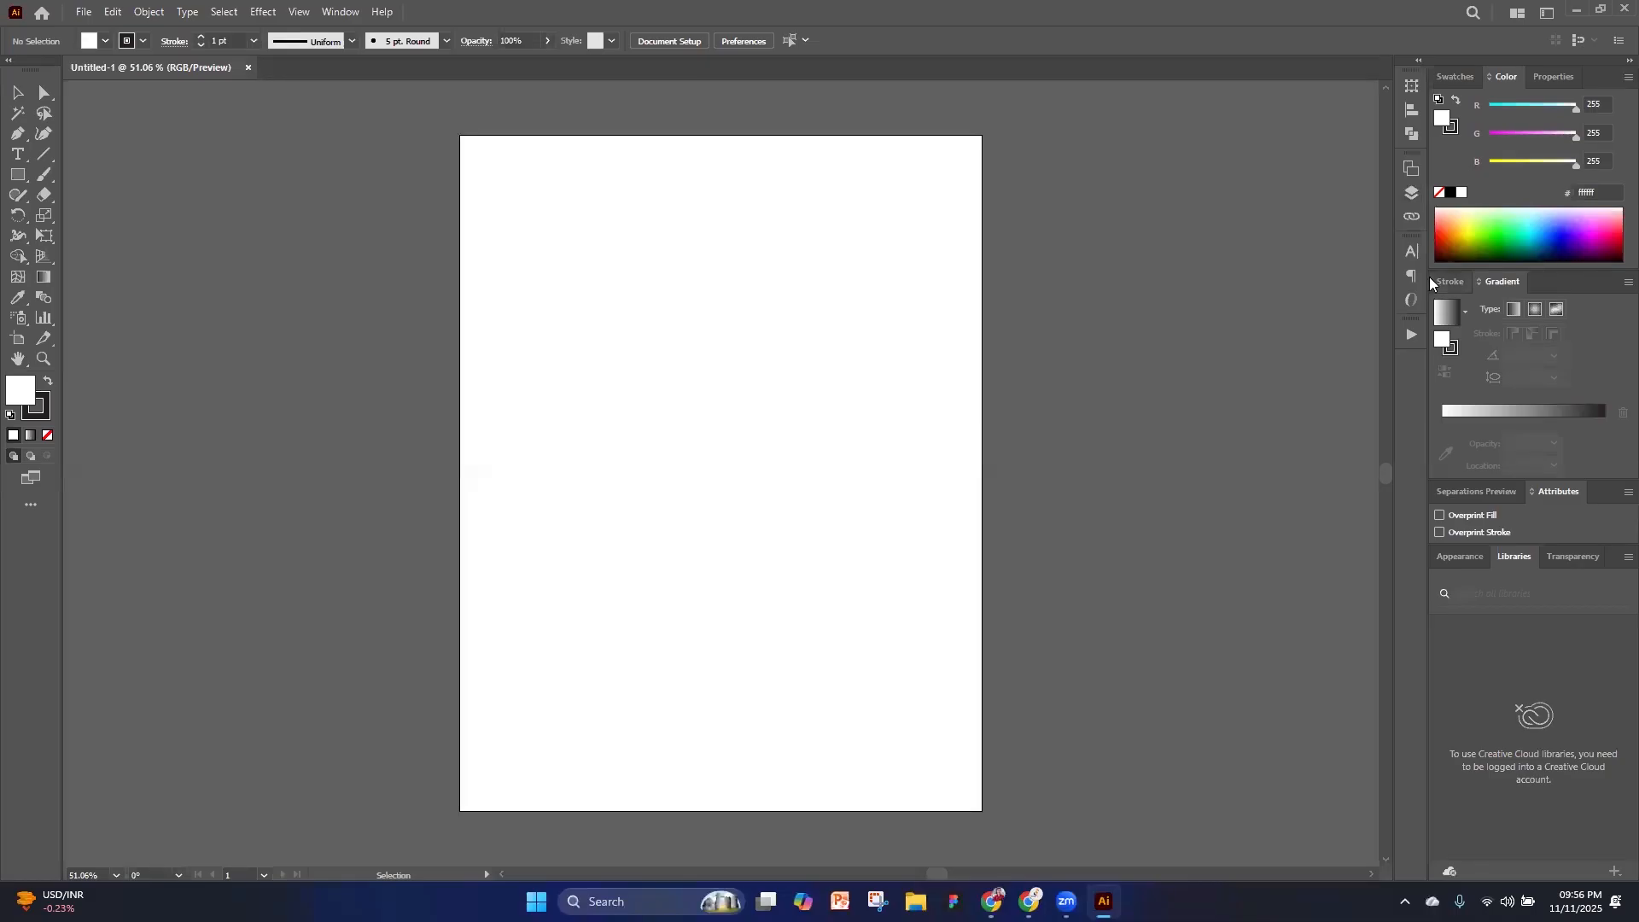
Look through the collapsed Align, Pathfinder, Layers, Paragraph and Character panels, and collapse the Character panel again
click(1412, 109)
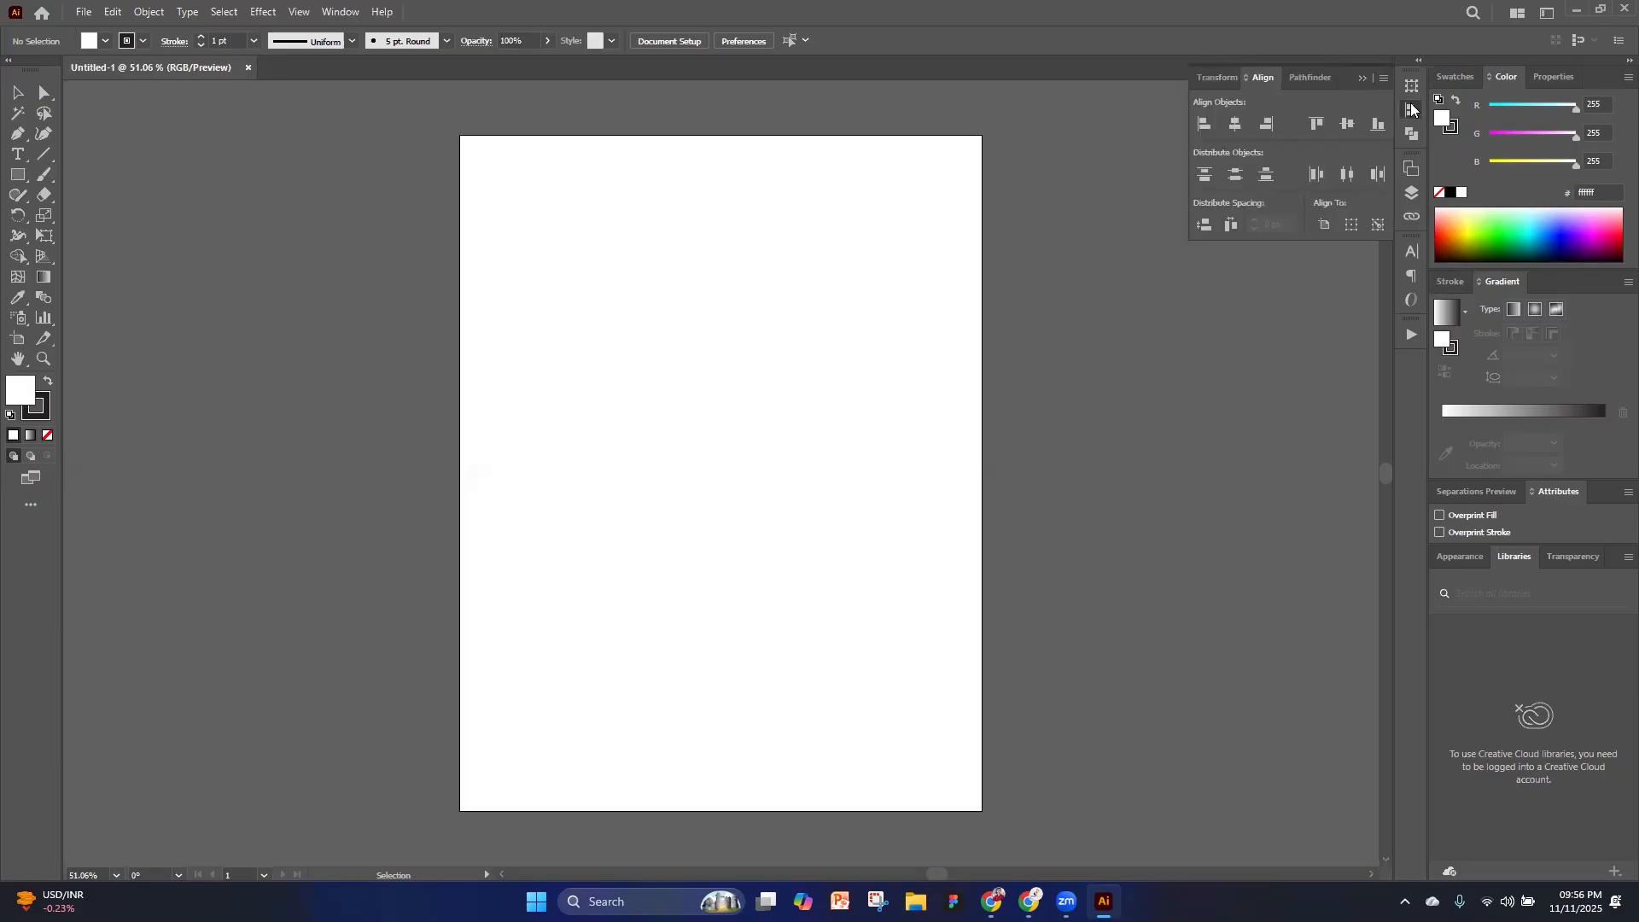
click(1411, 134)
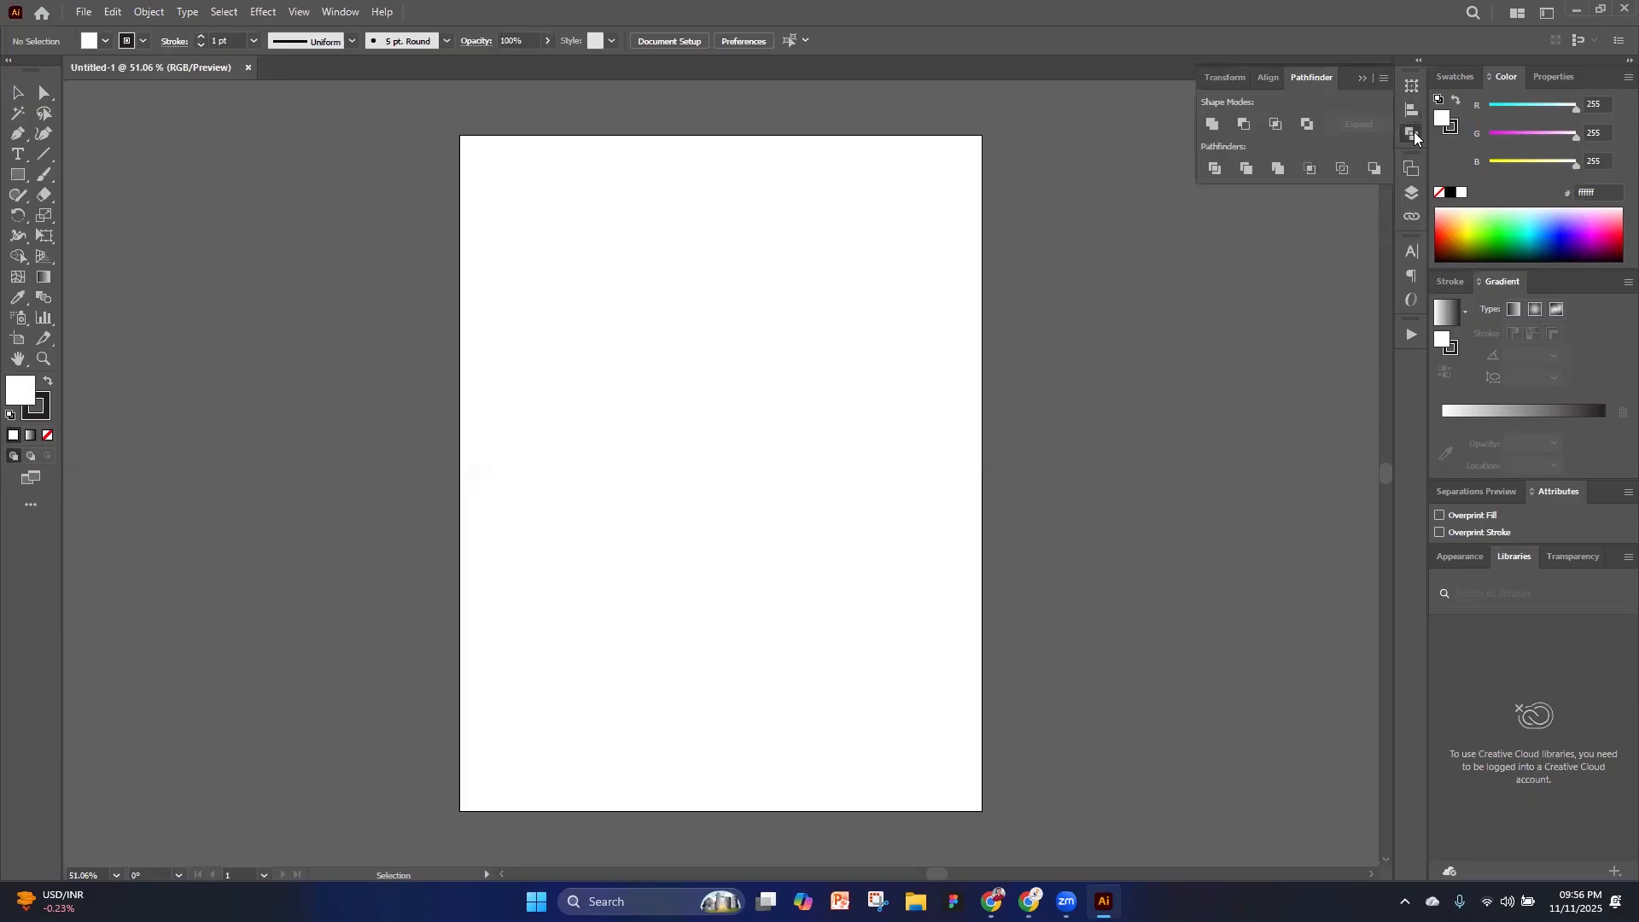
click(1410, 194)
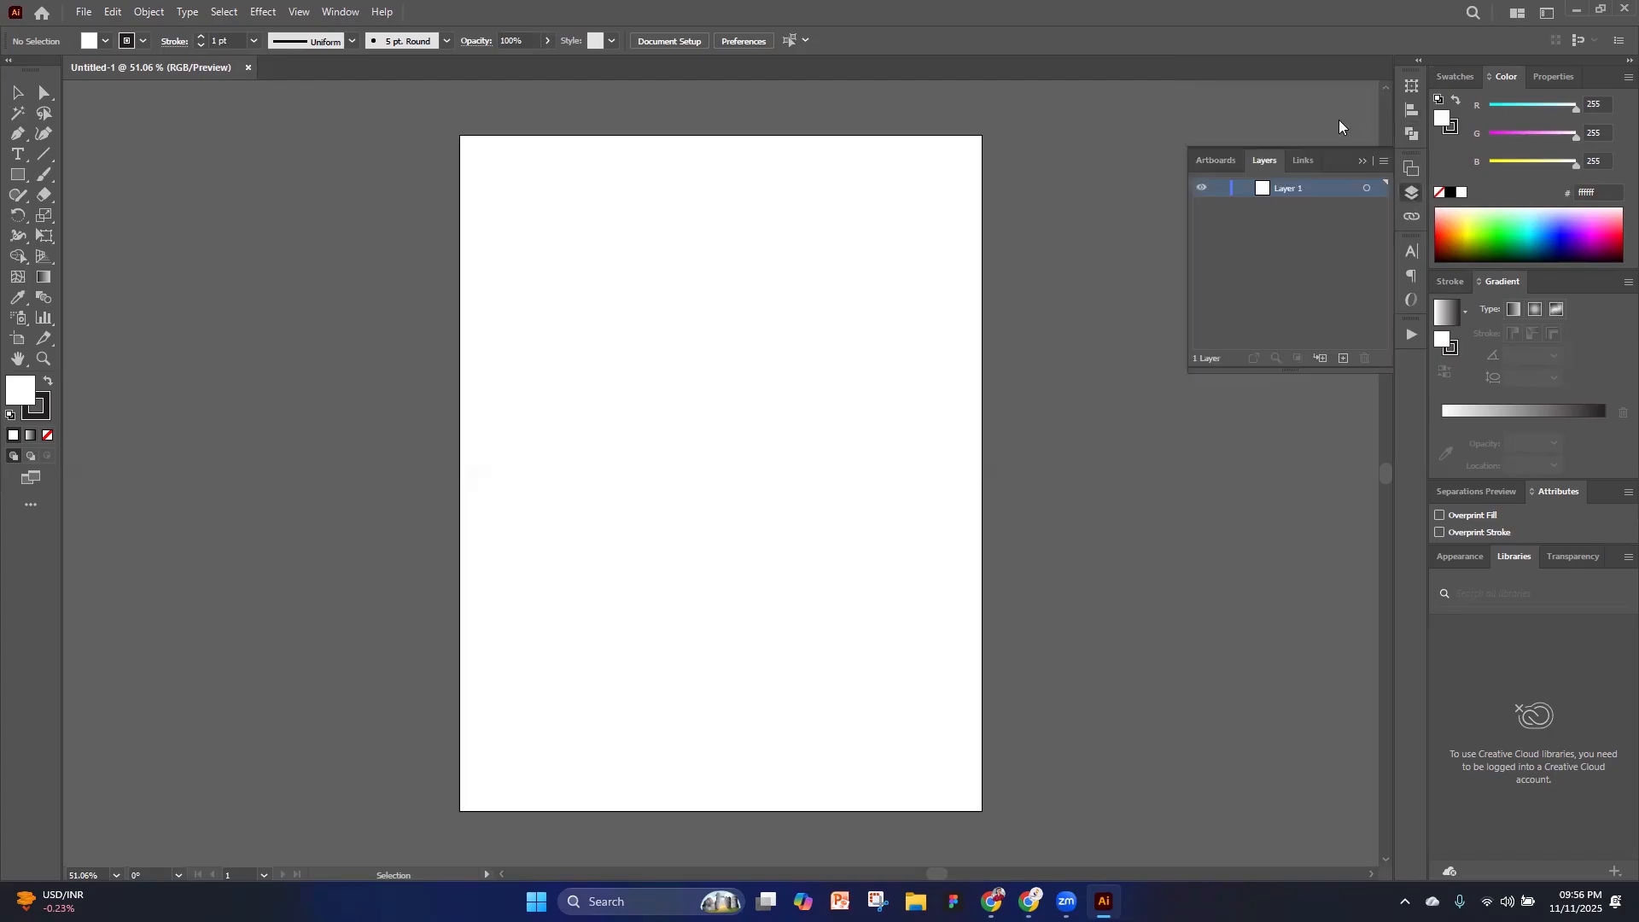
click(1411, 109)
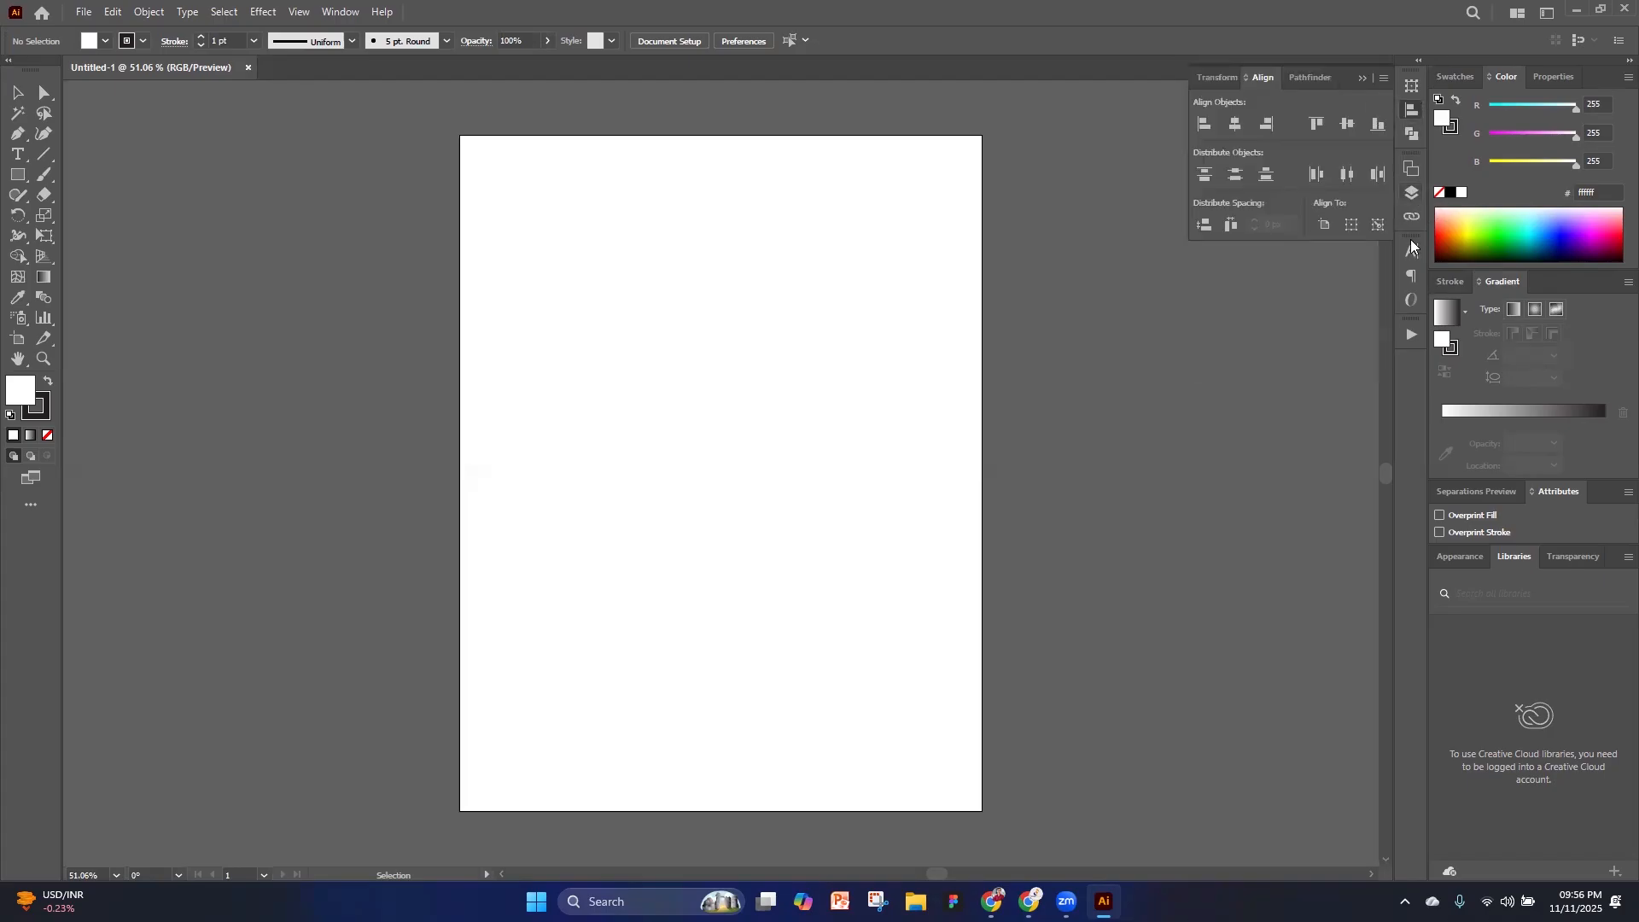
click(1412, 275)
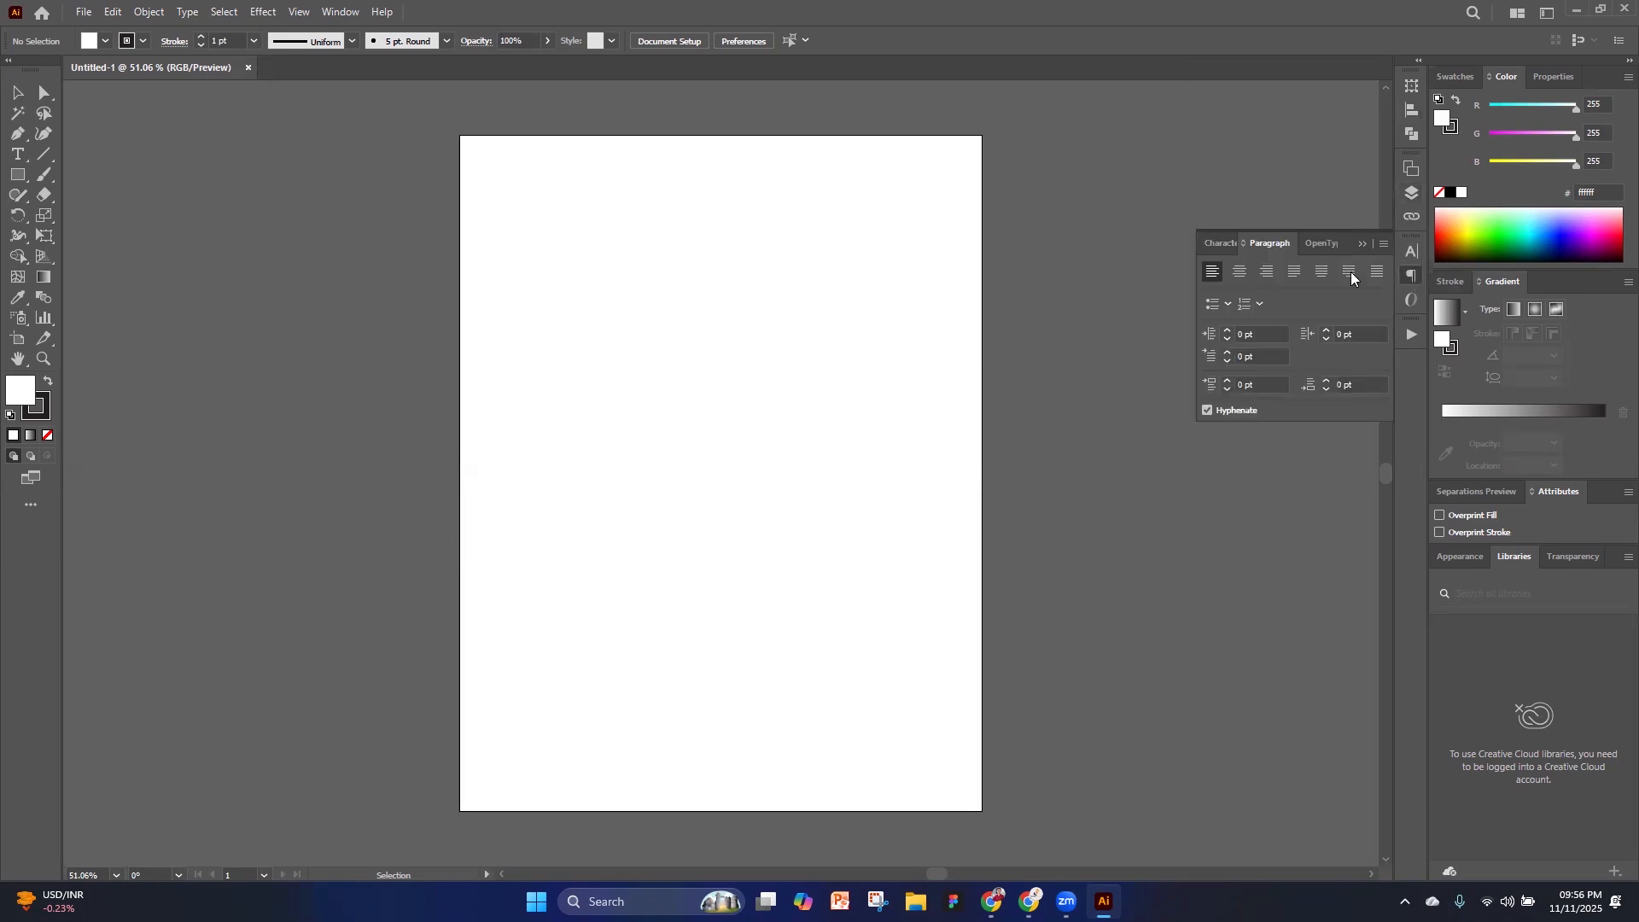
click(1412, 251)
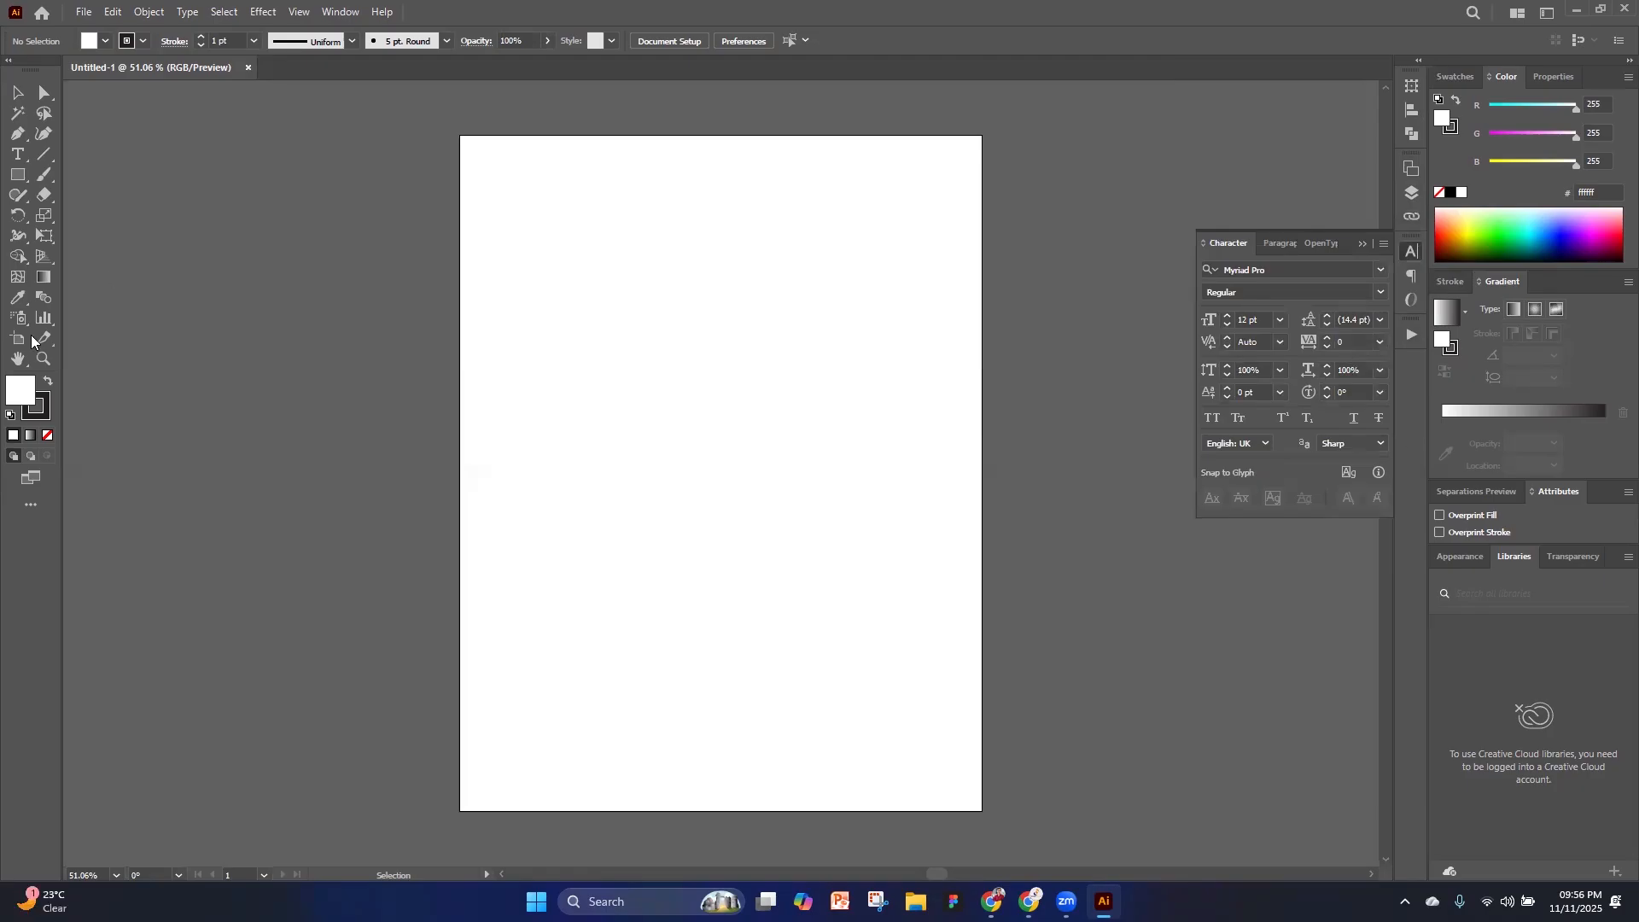
click(1361, 245)
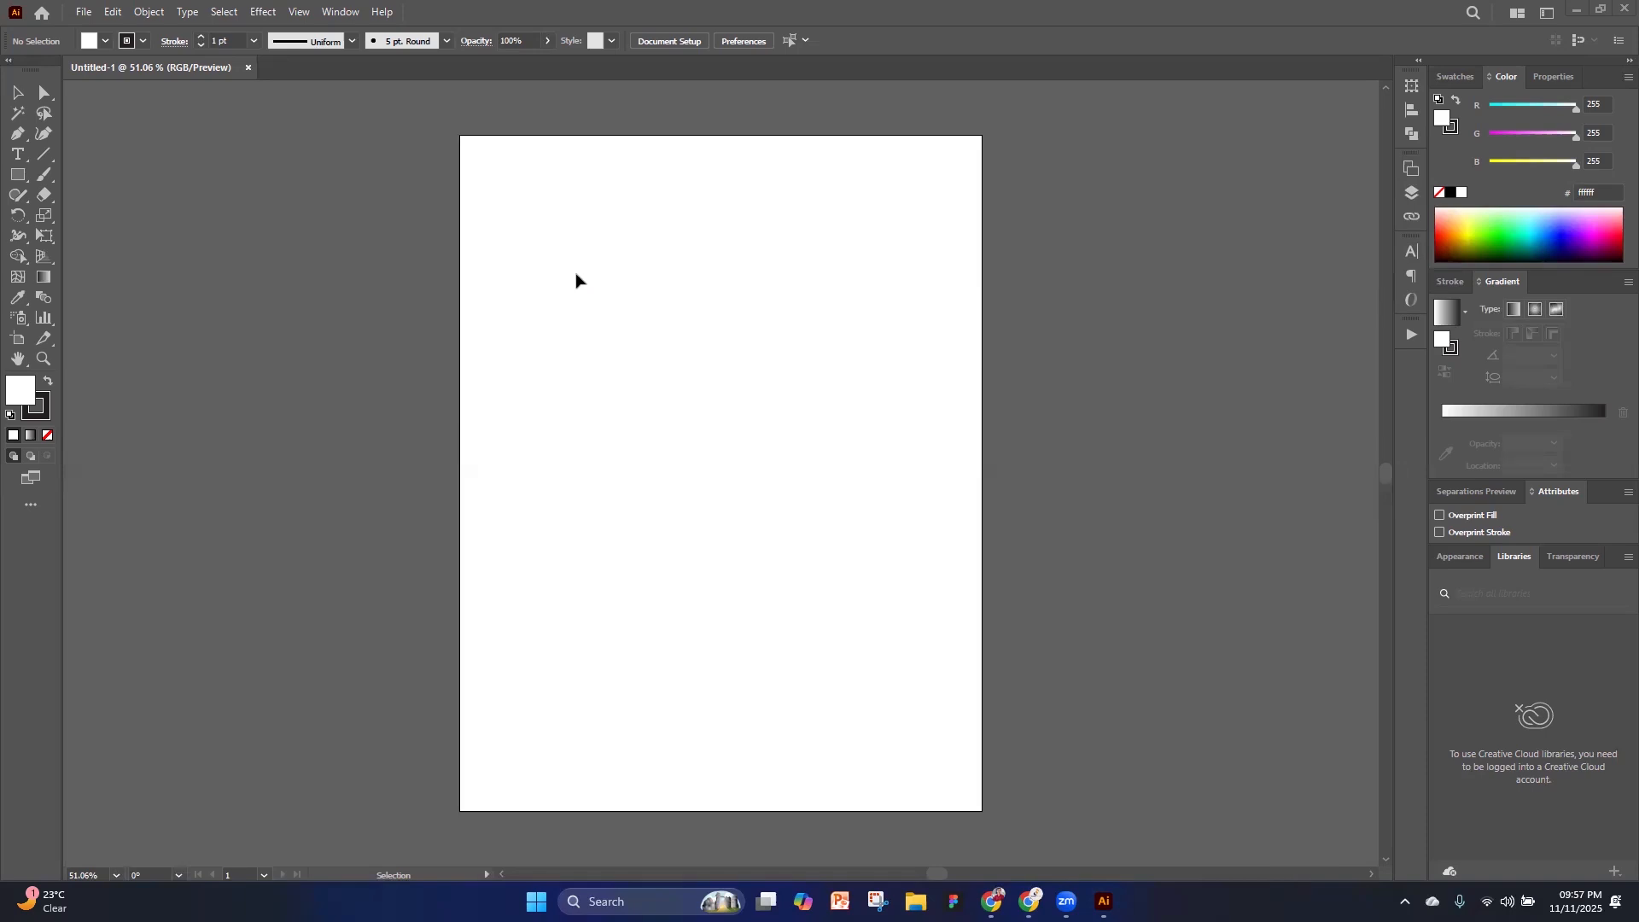
click(344, 13)
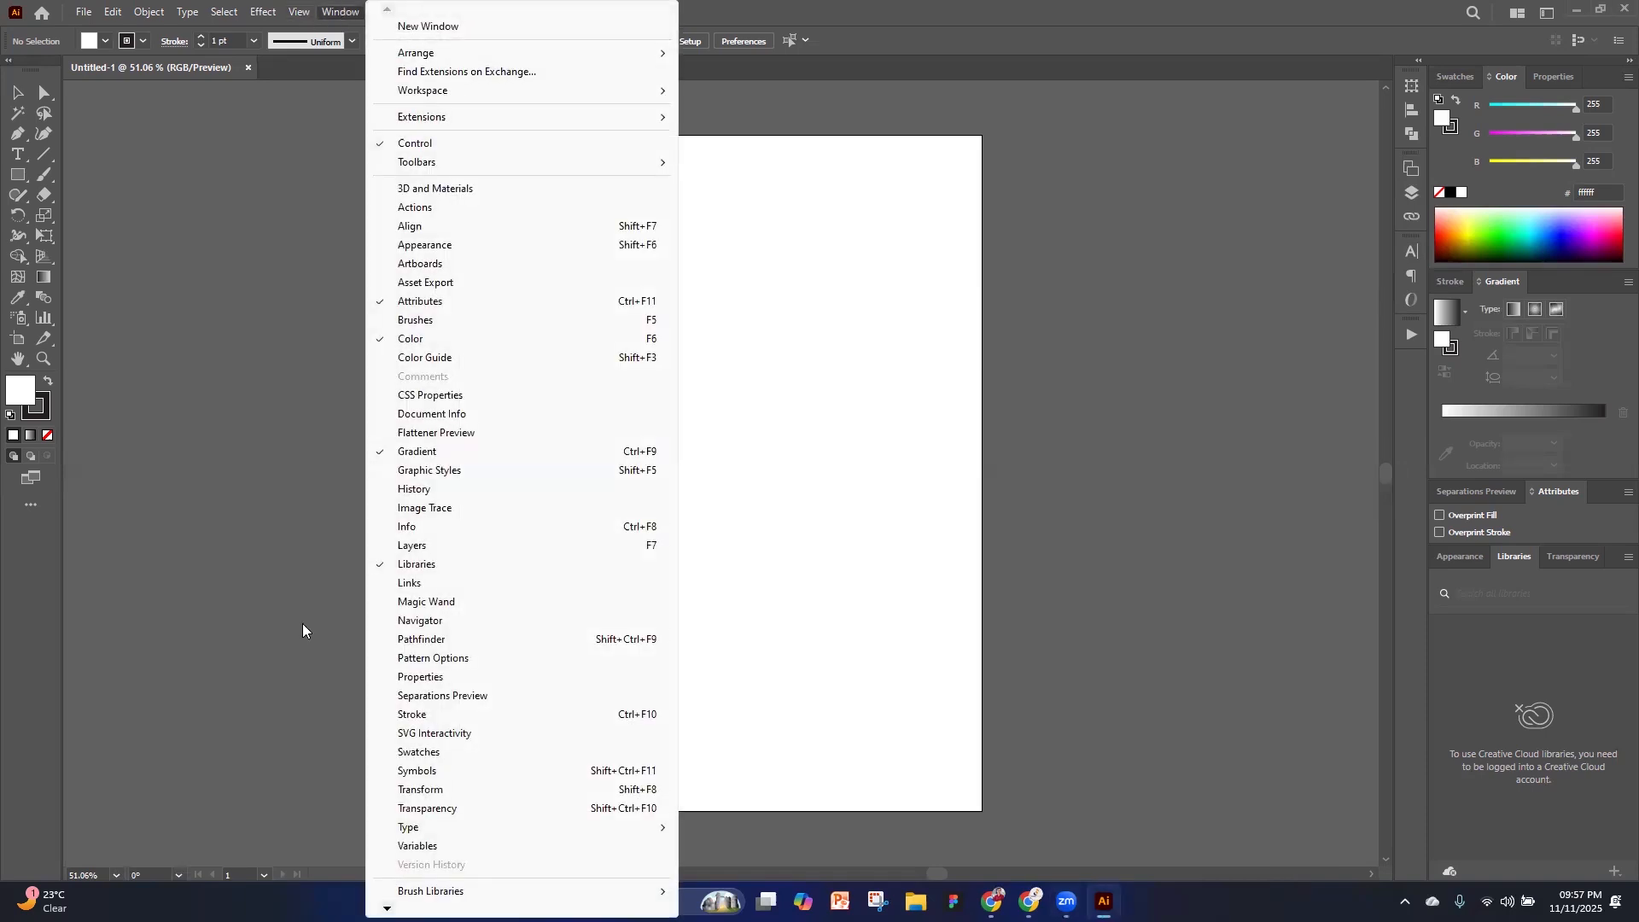
click(342, 14)
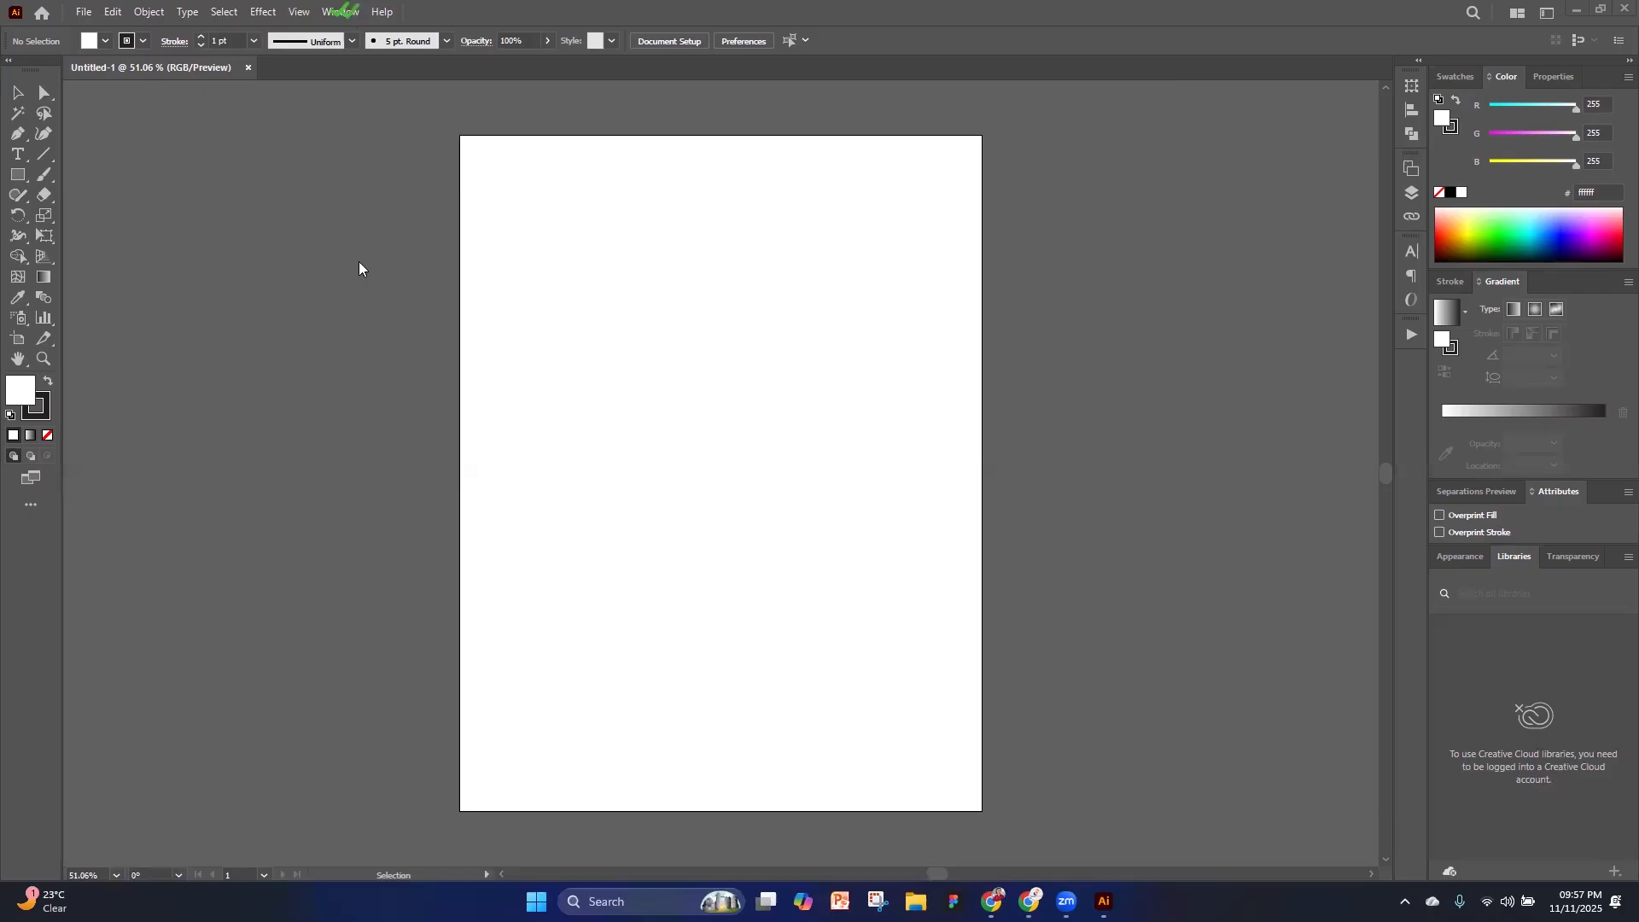
click(328, 12)
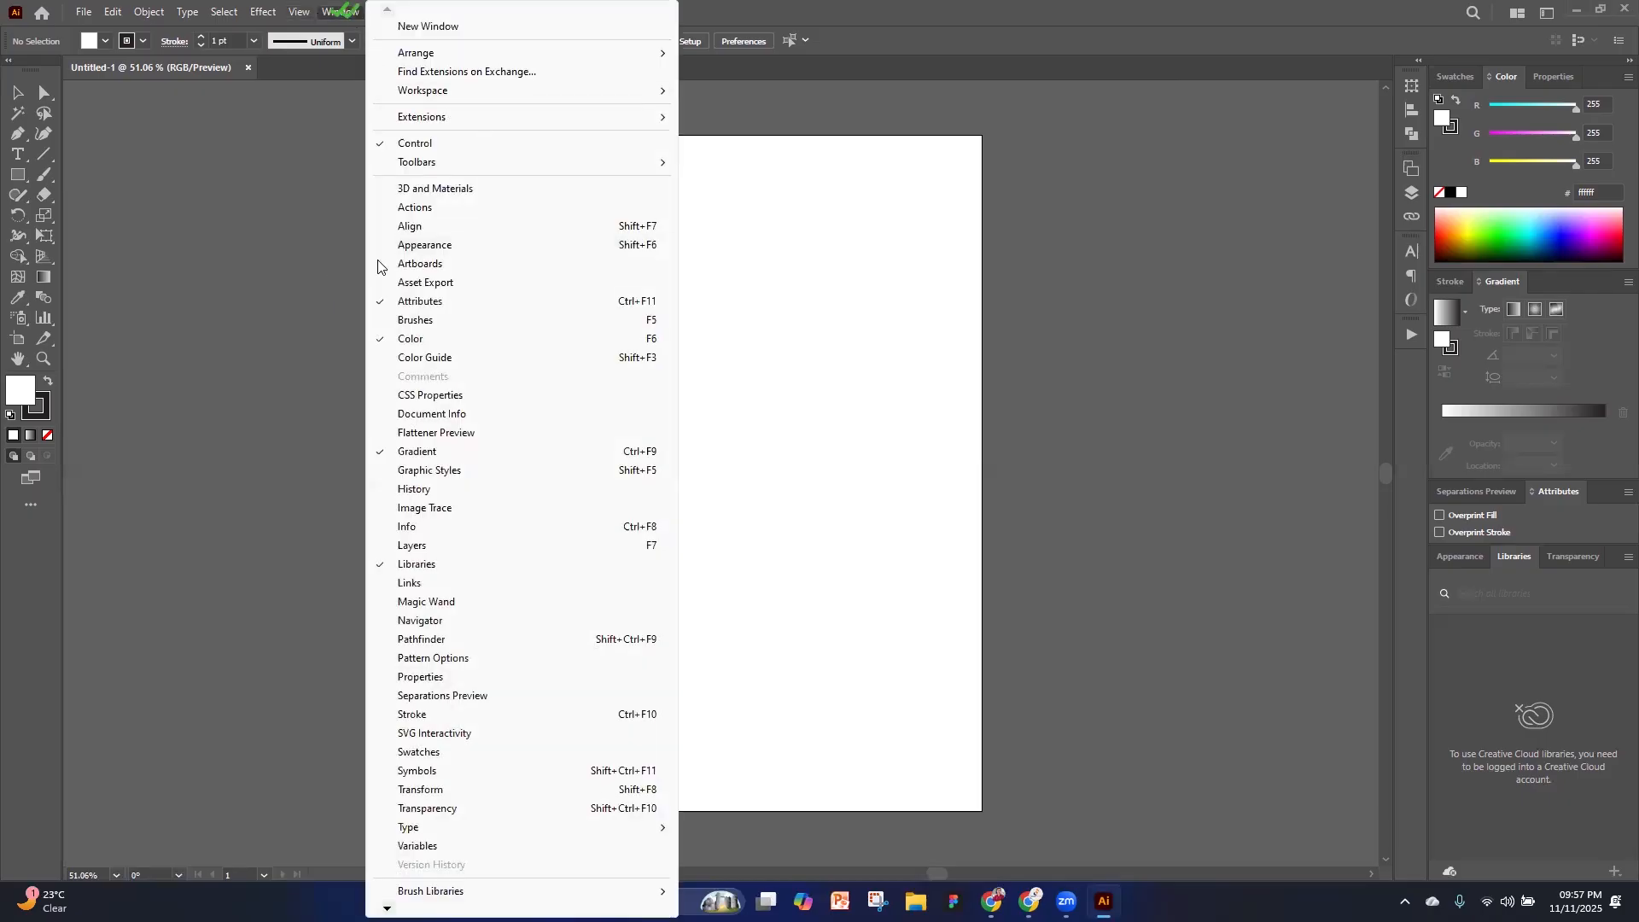
click(343, 151)
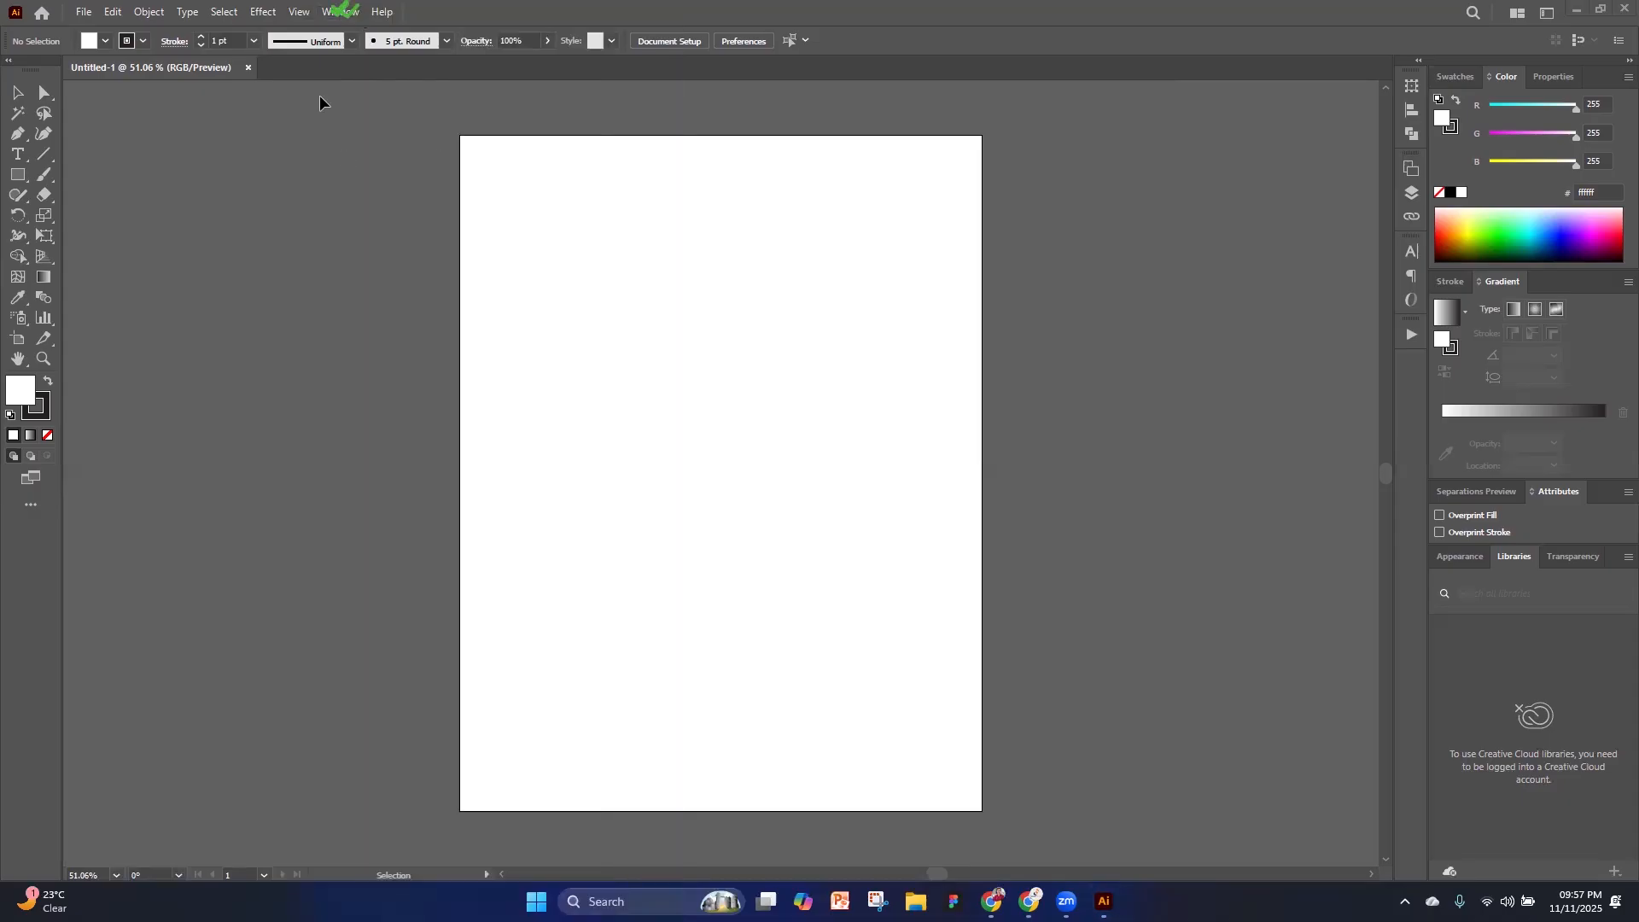
click(340, 12)
mouse_move(410, 168)
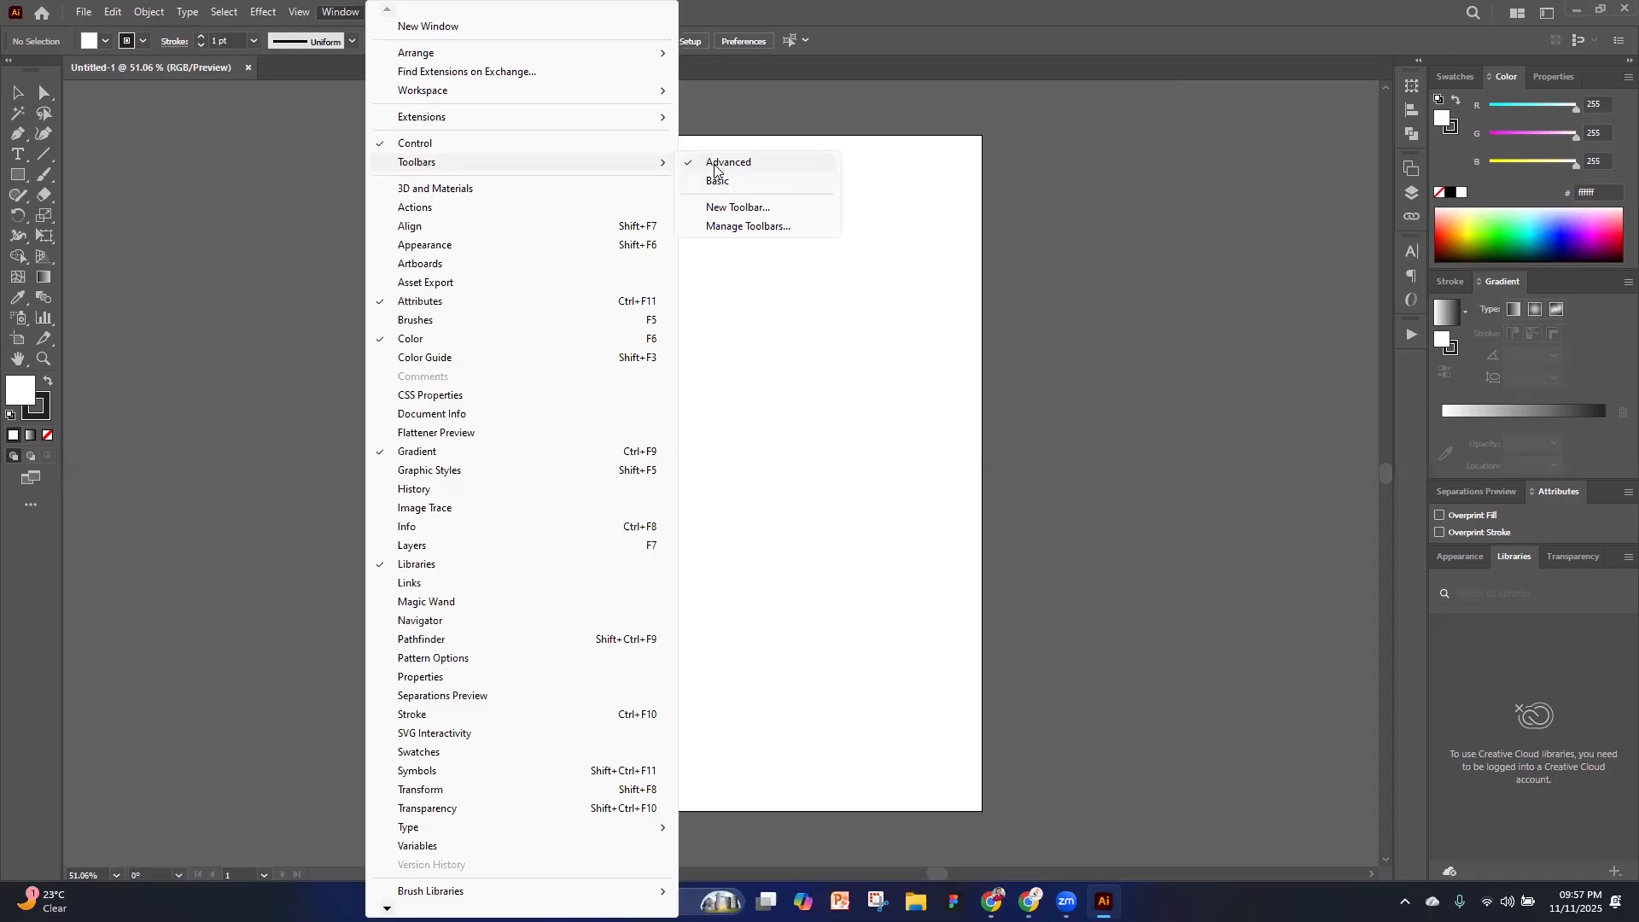
click(1075, 303)
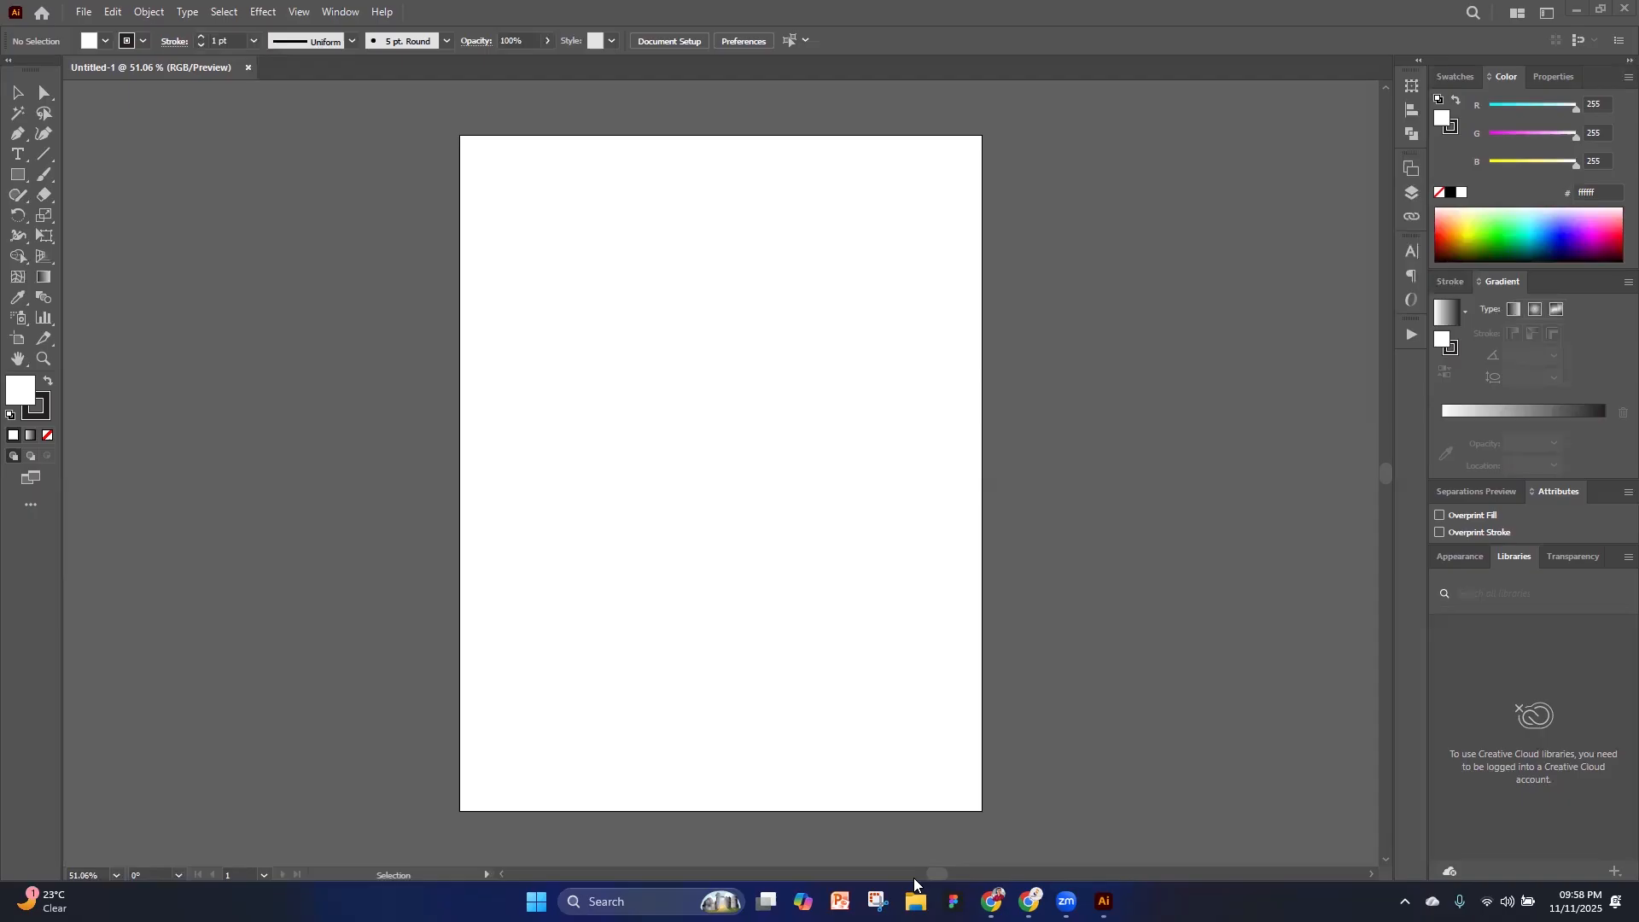
Draw a square of about 332 by 332 px around the middle of the artboard with the Rectangle tool
scroll(913, 877, up, 1)
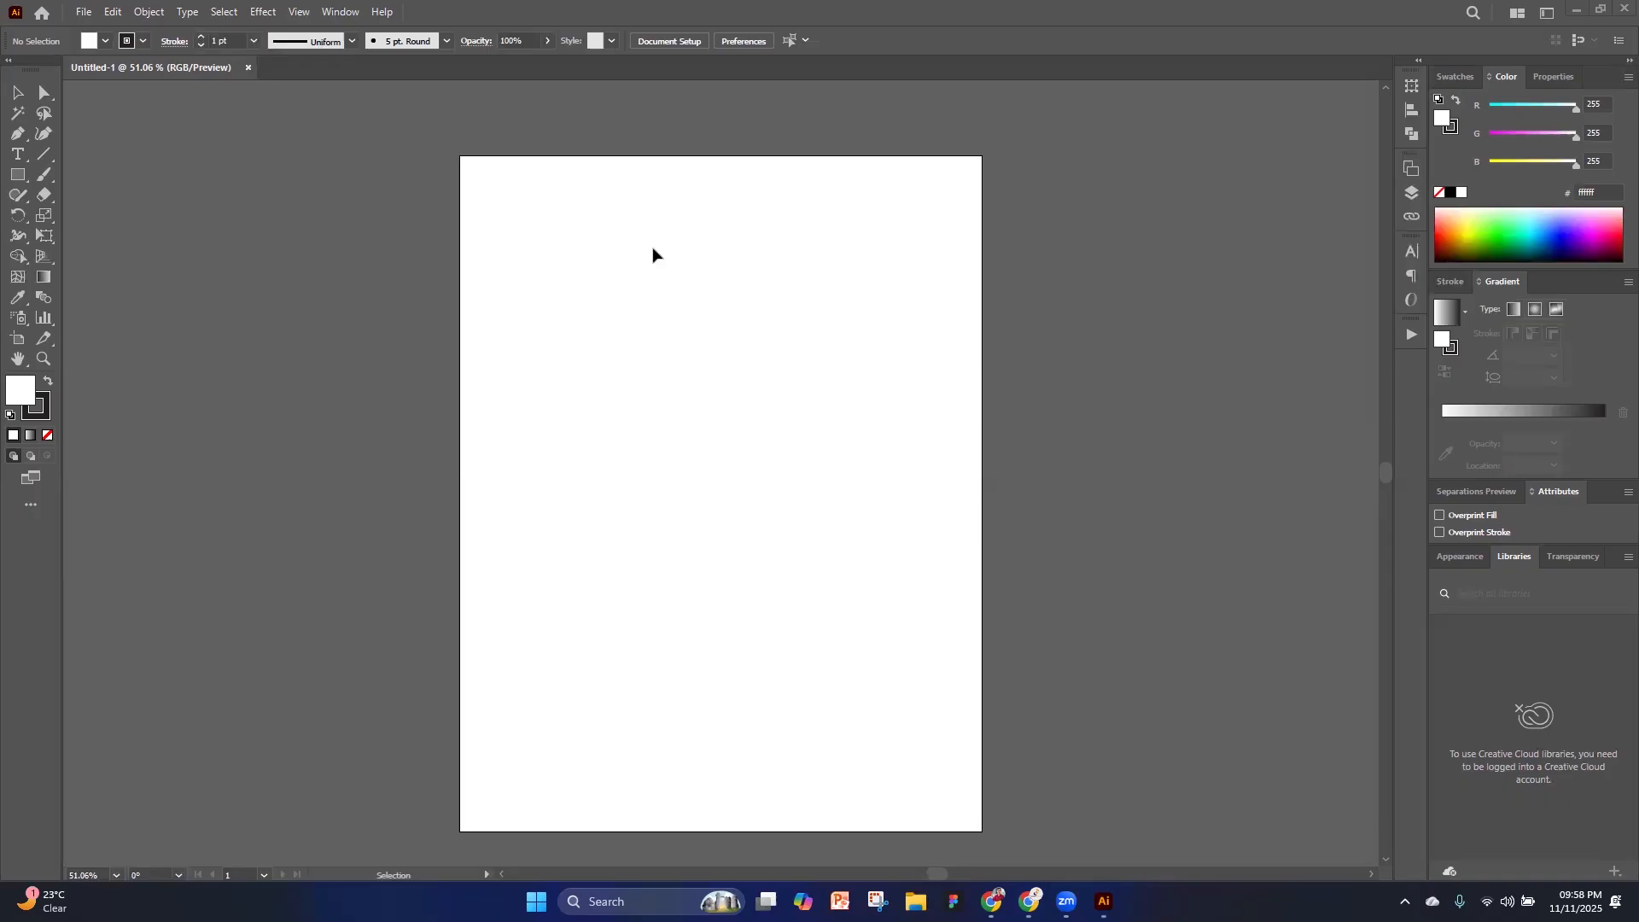
click(16, 176)
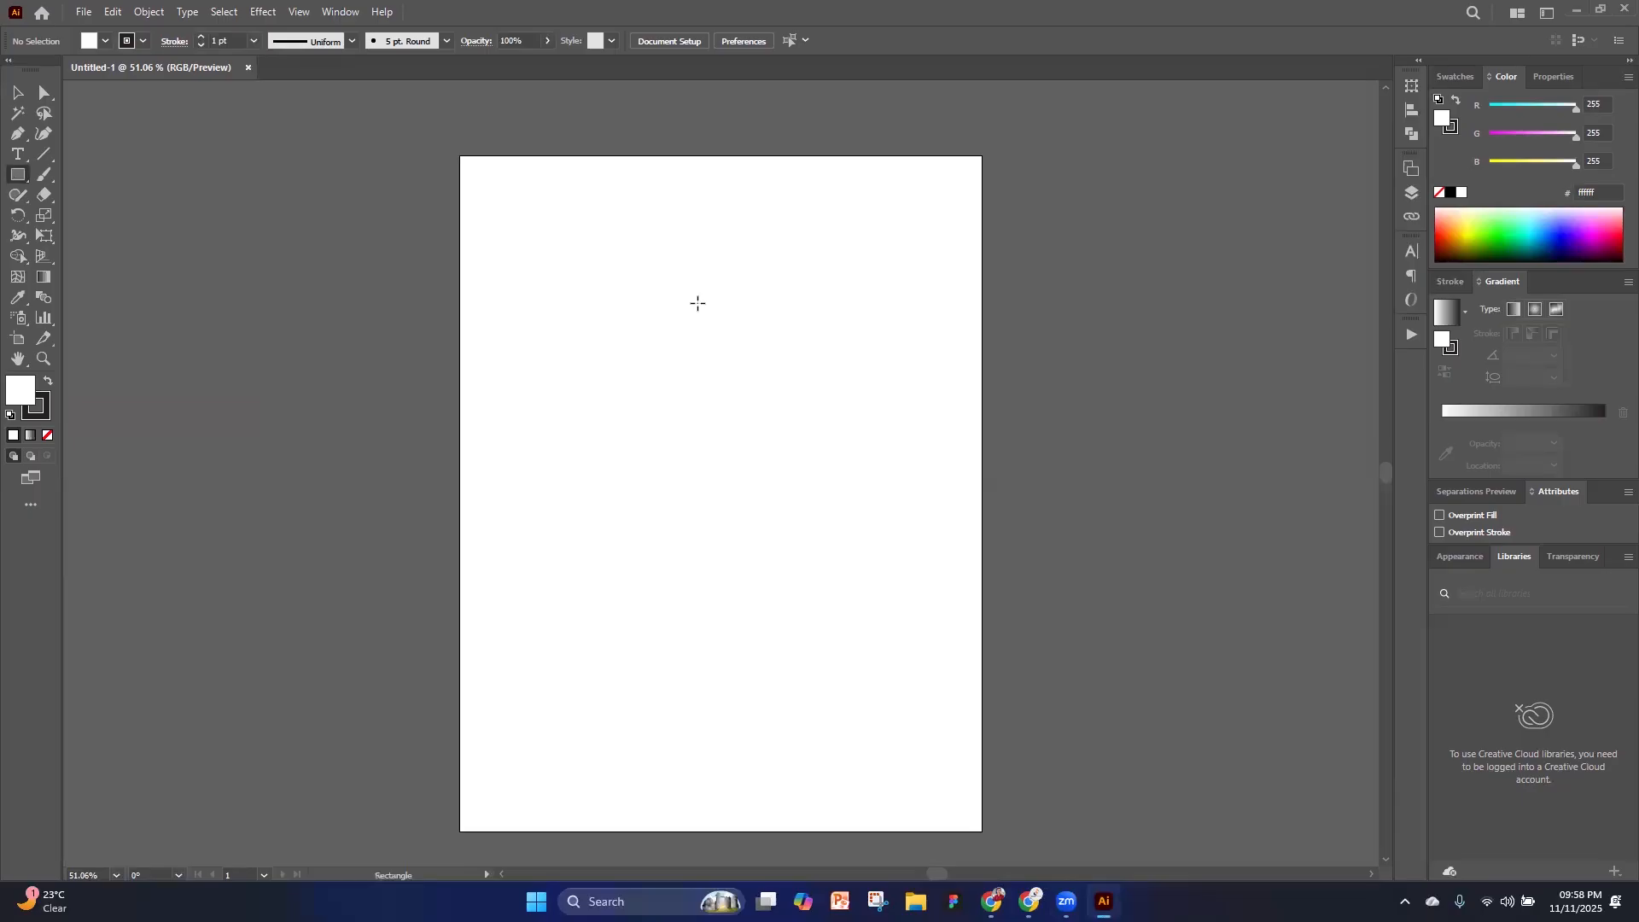
drag(588, 305, 872, 588)
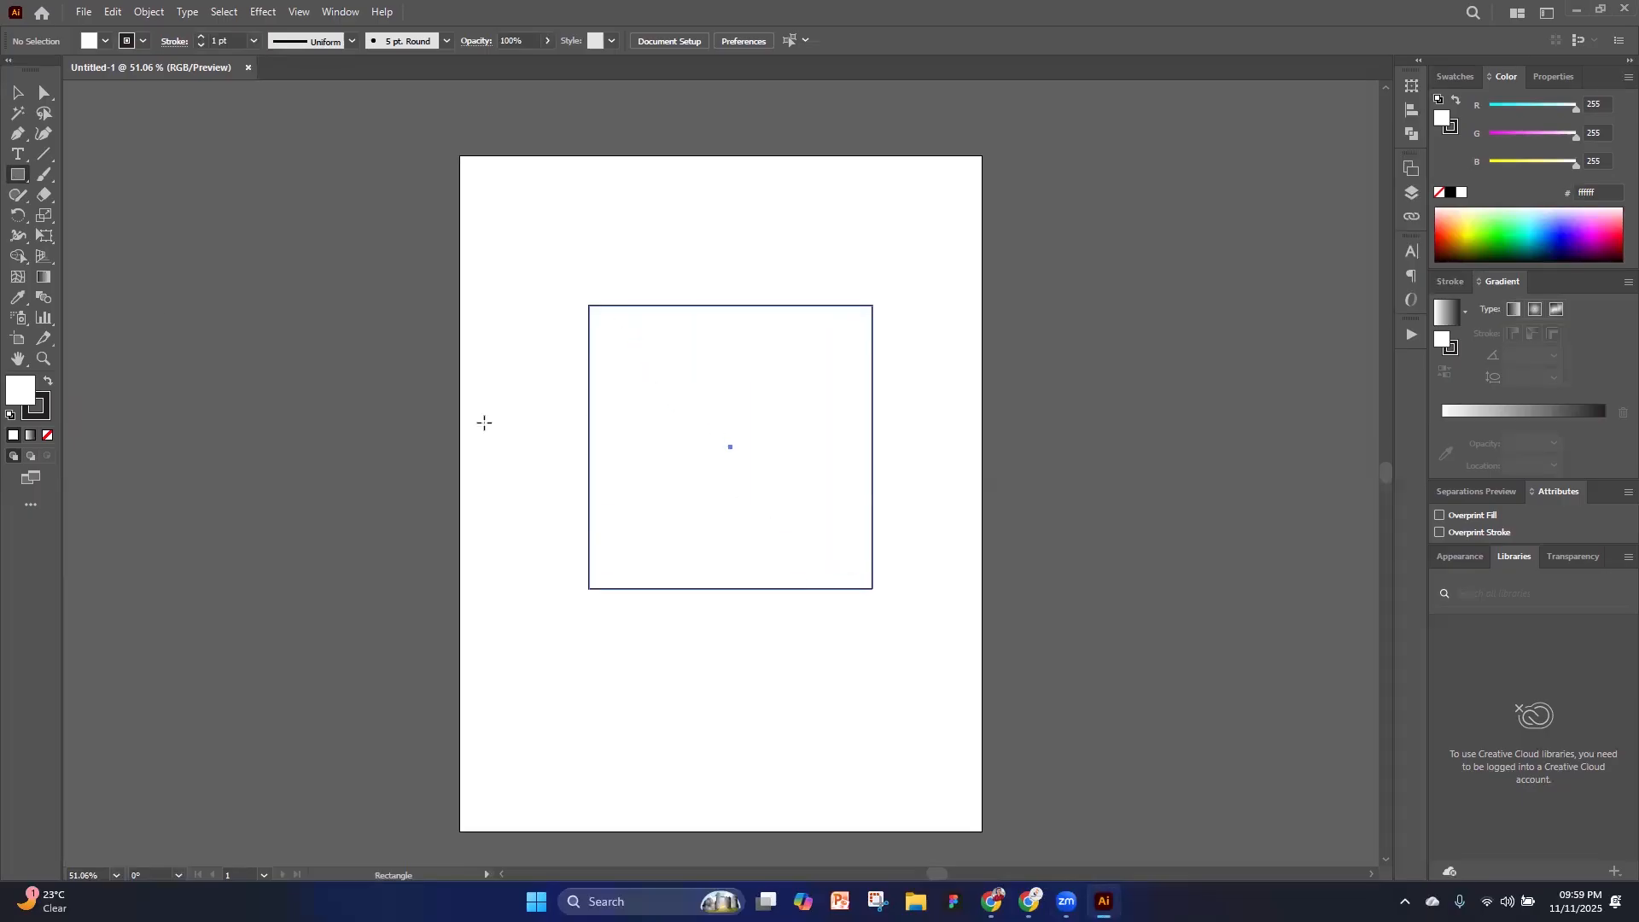
Remove the square's stroke and set its fill color to ff0000
click(35, 408)
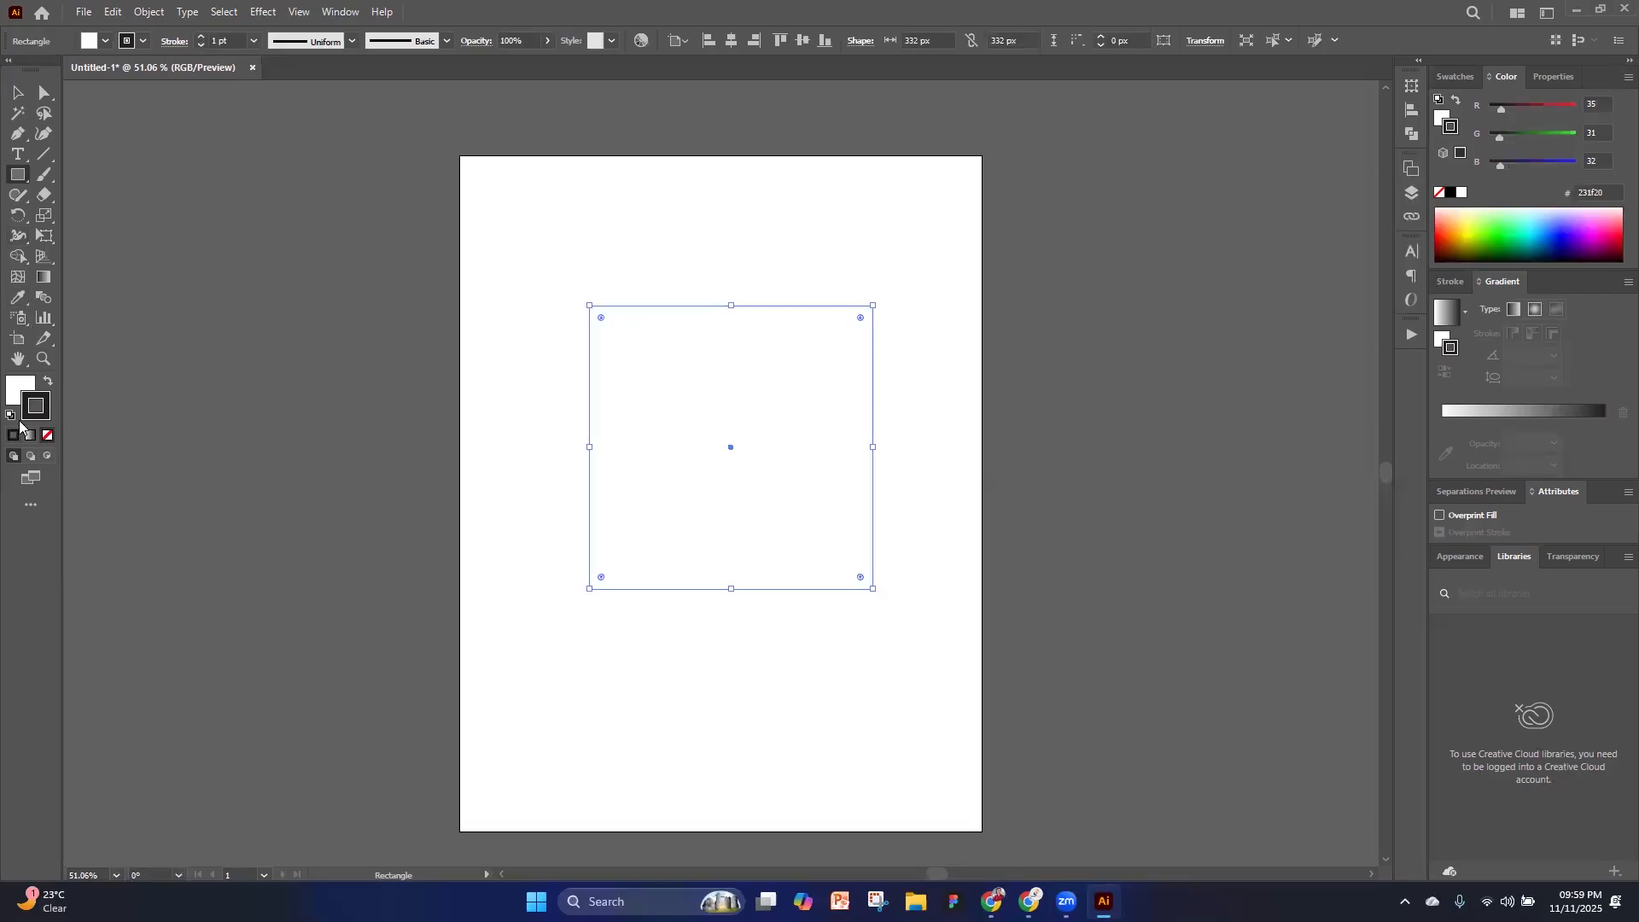
key(/)
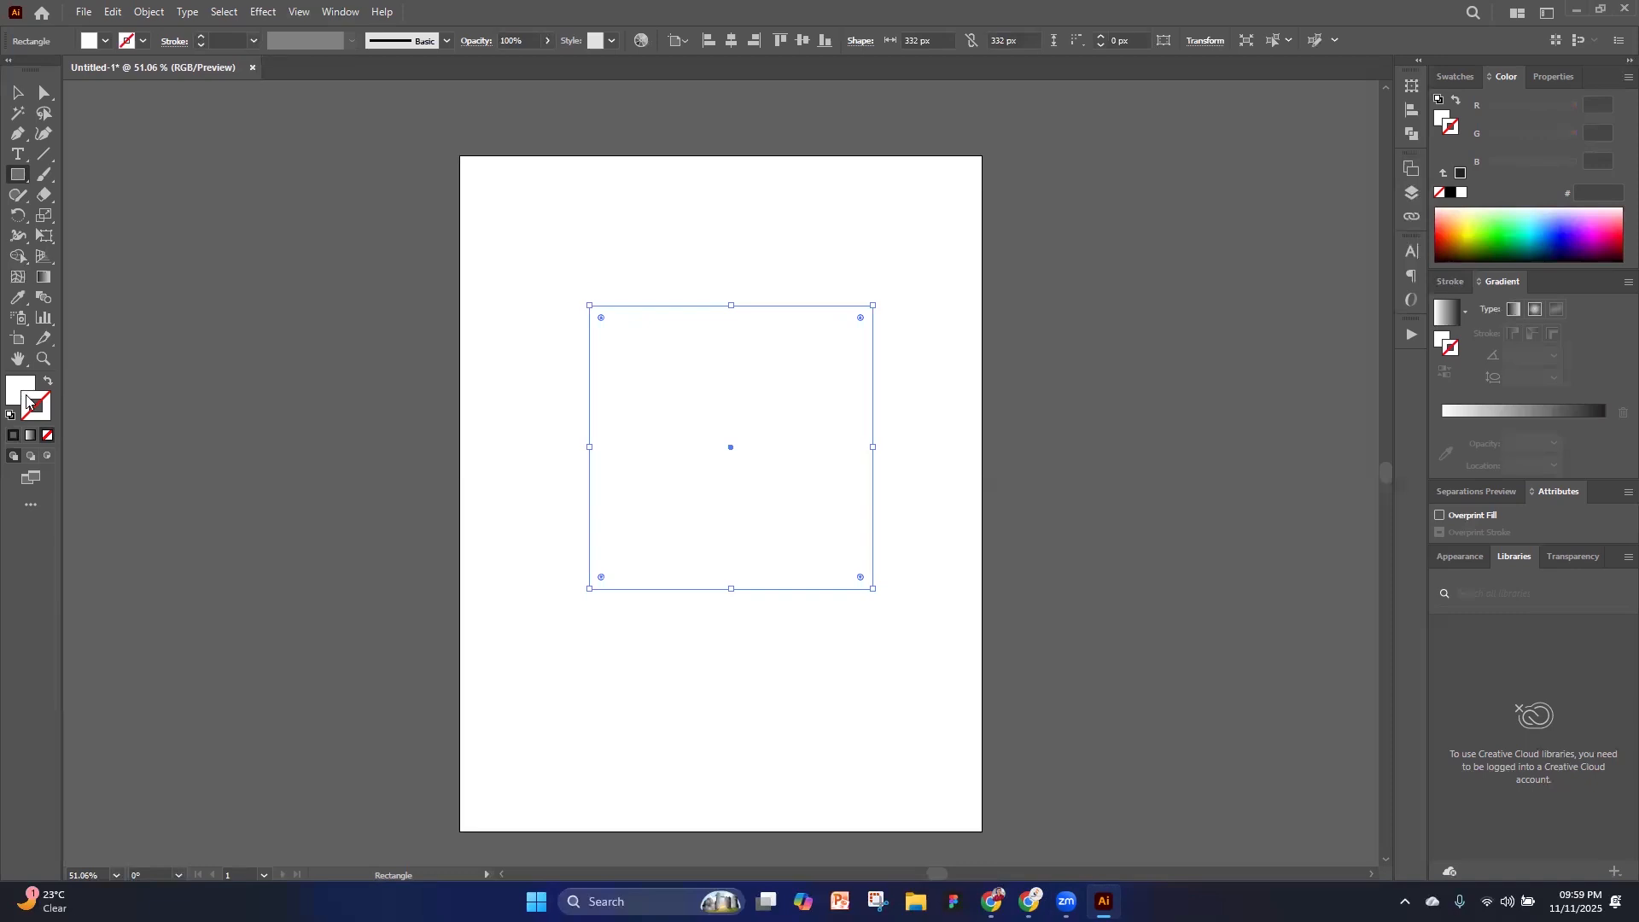
click(14, 389)
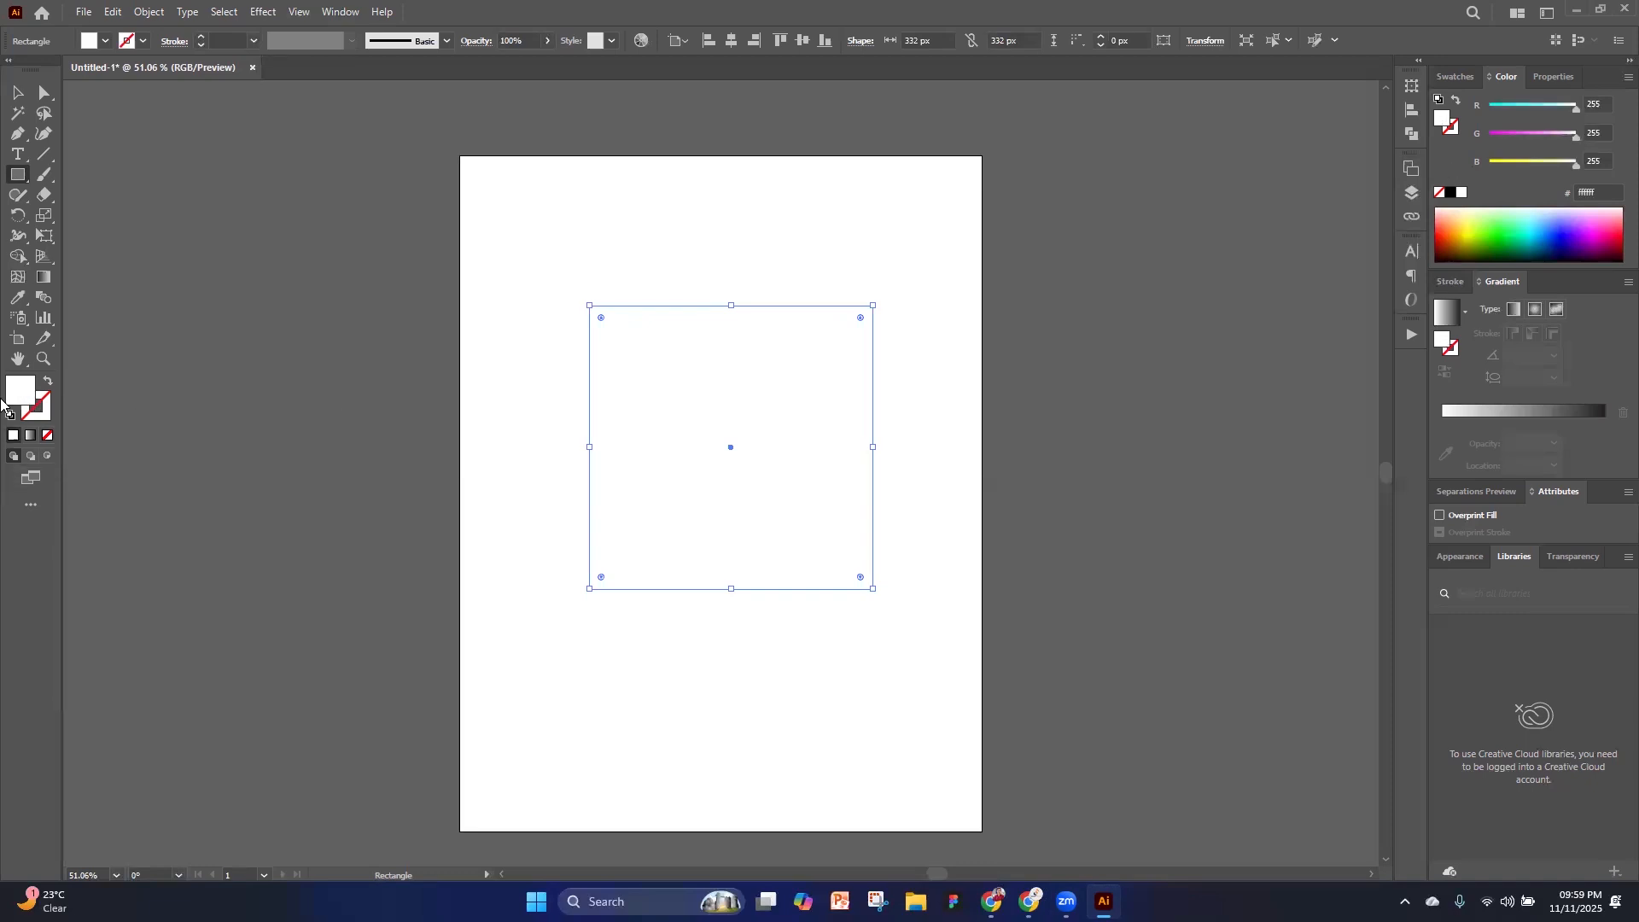
double_click(23, 394)
text(ff0000)
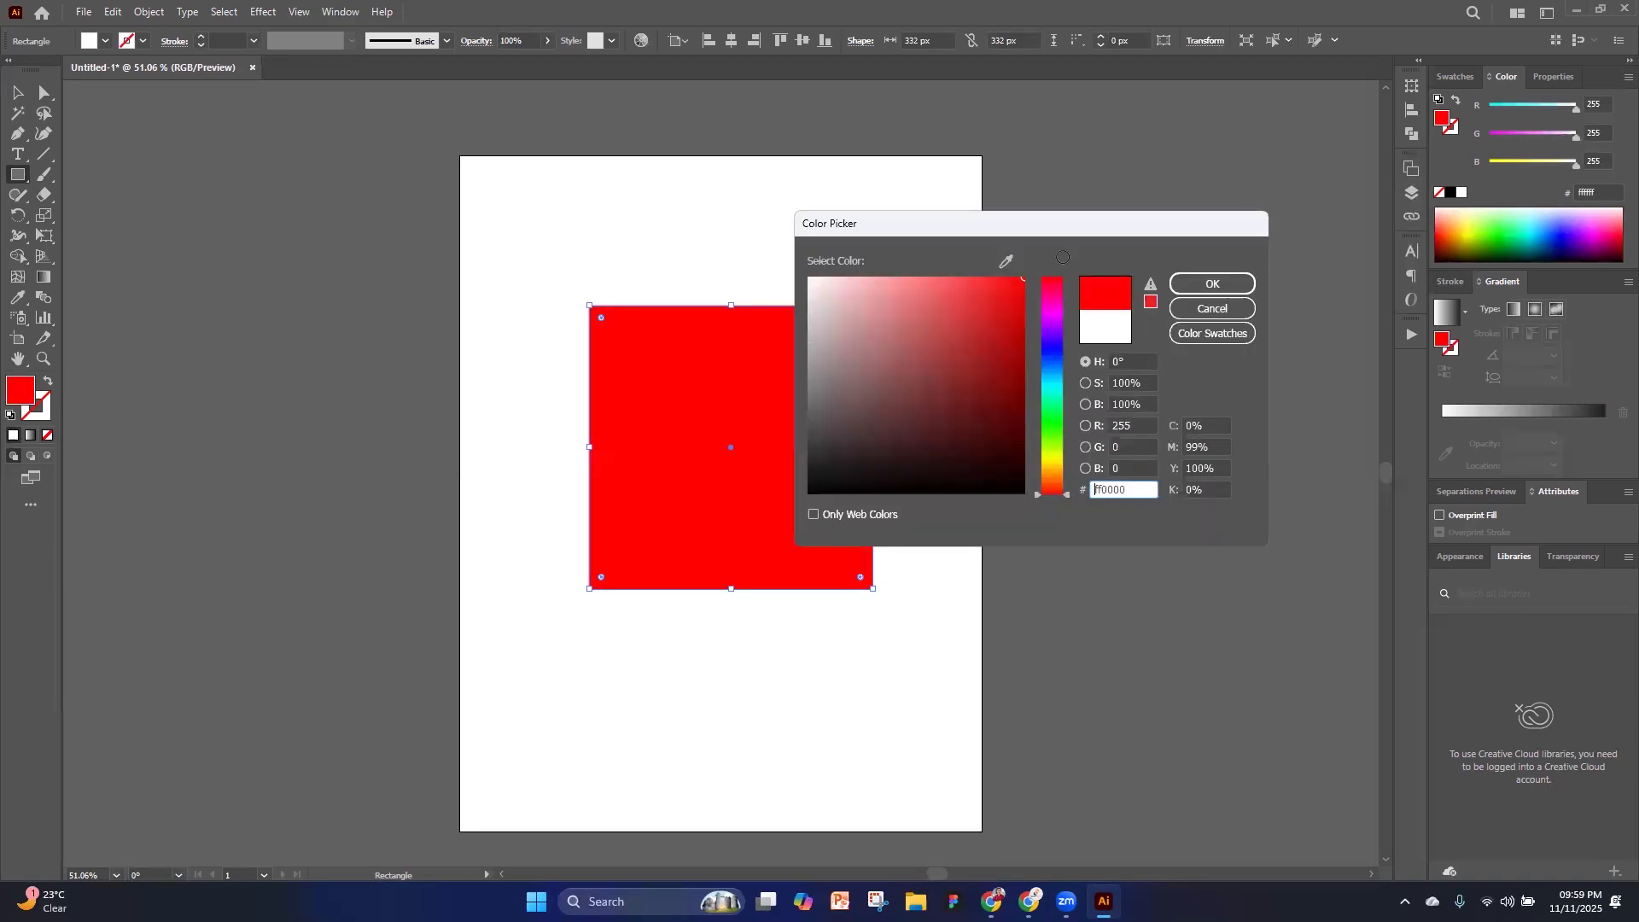
click(1205, 284)
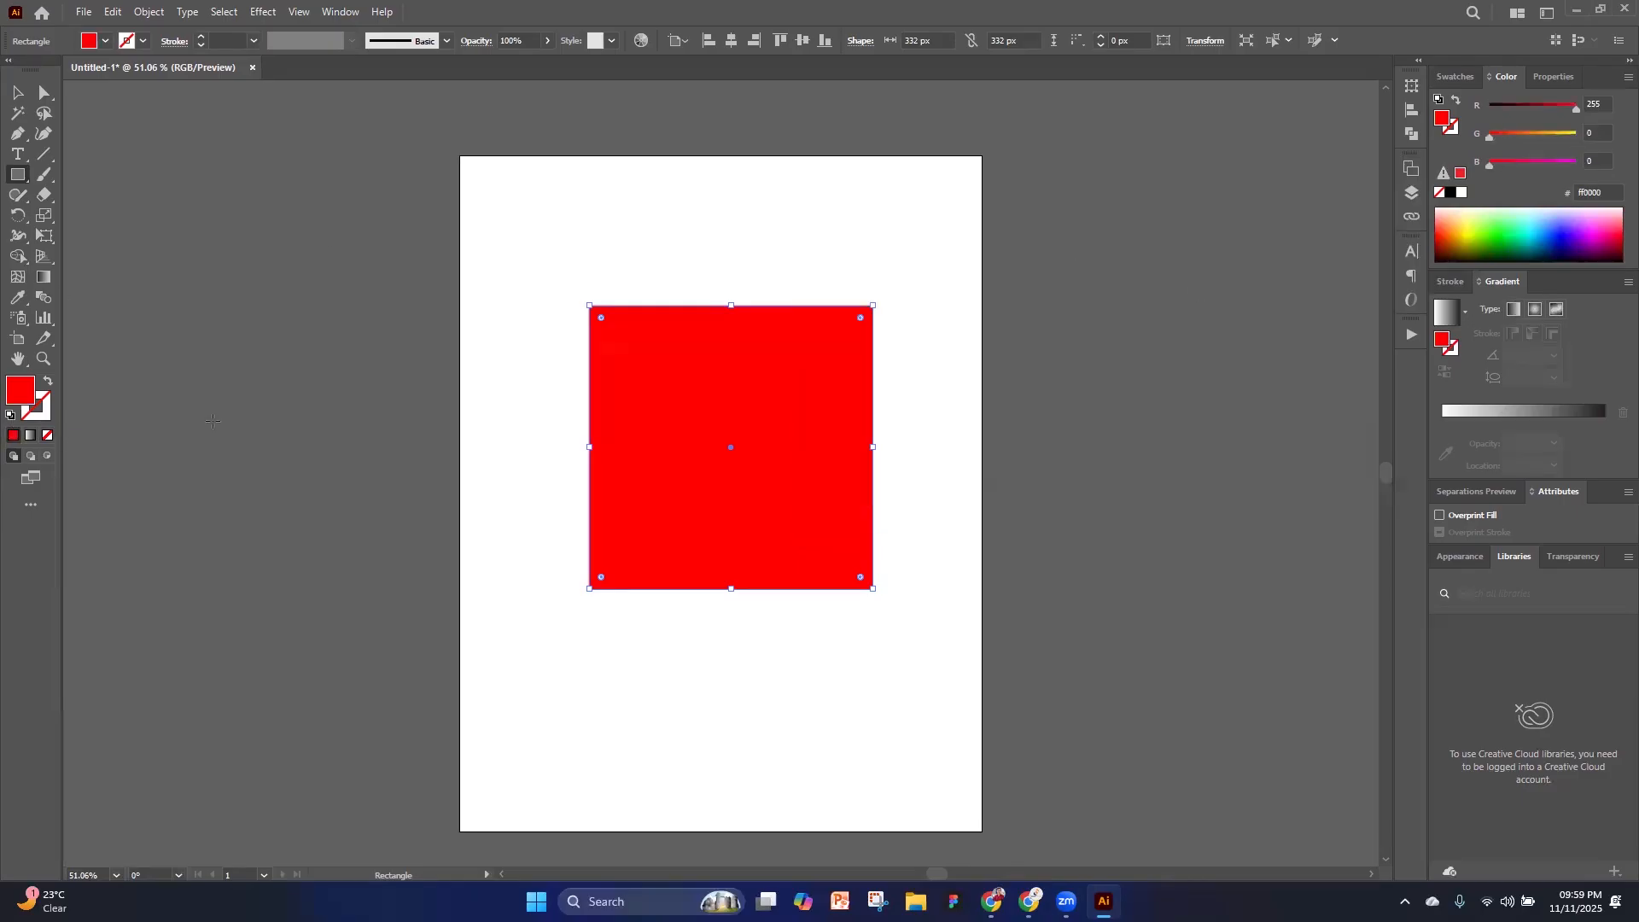
Recolor the square's fill from the swatches, trying light blue and settling on orange (f15a29)
click(1455, 76)
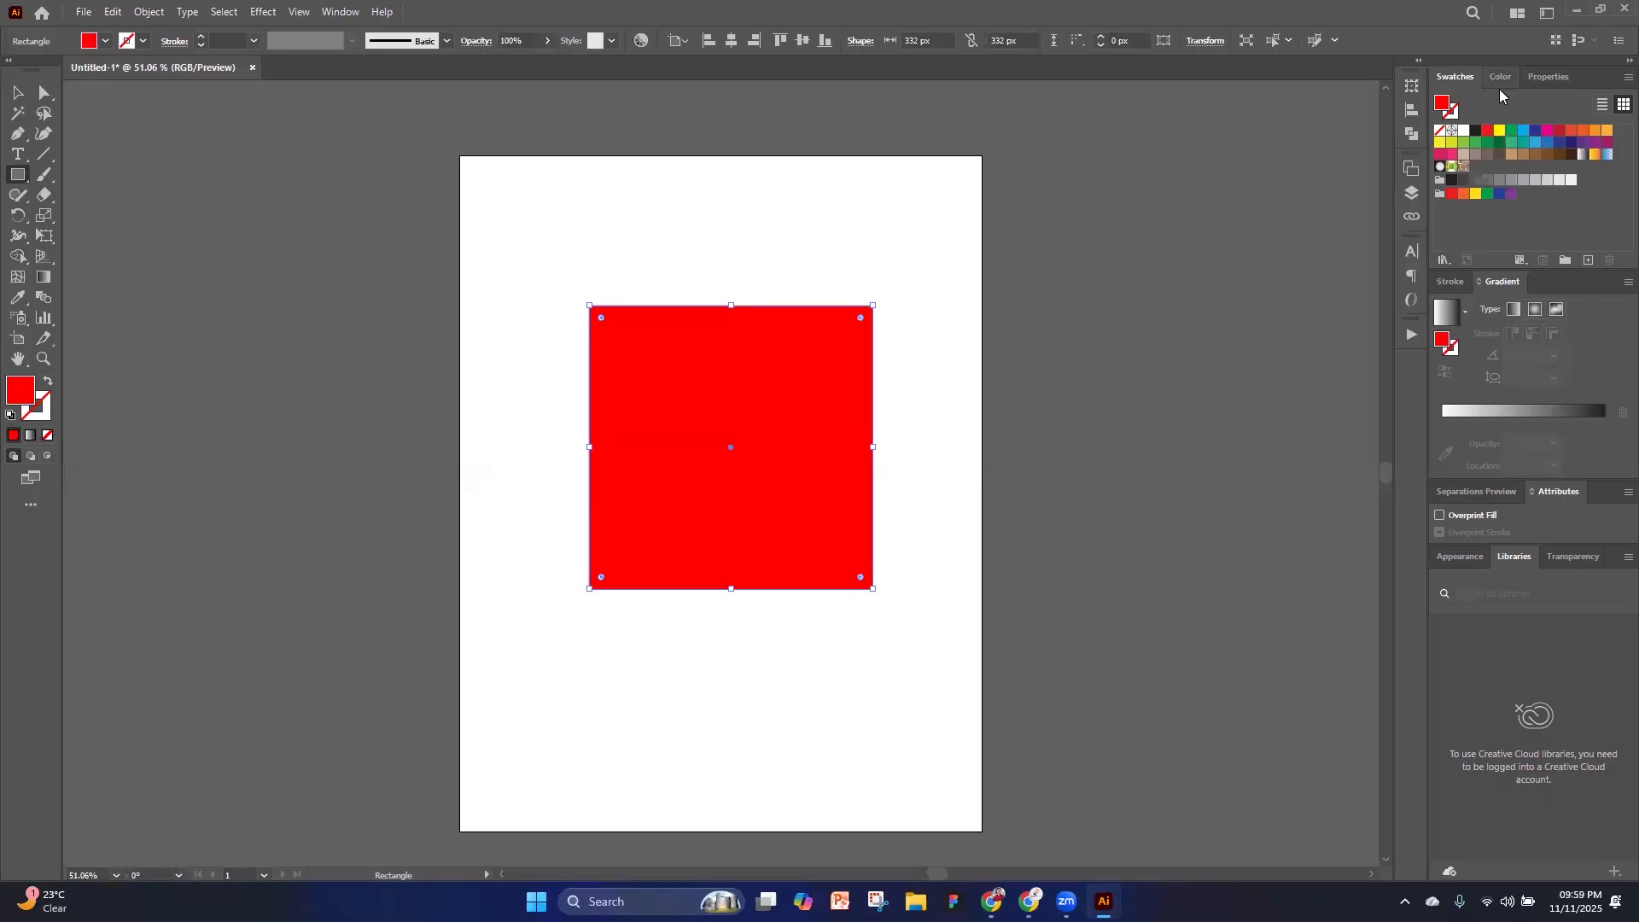
click(1516, 130)
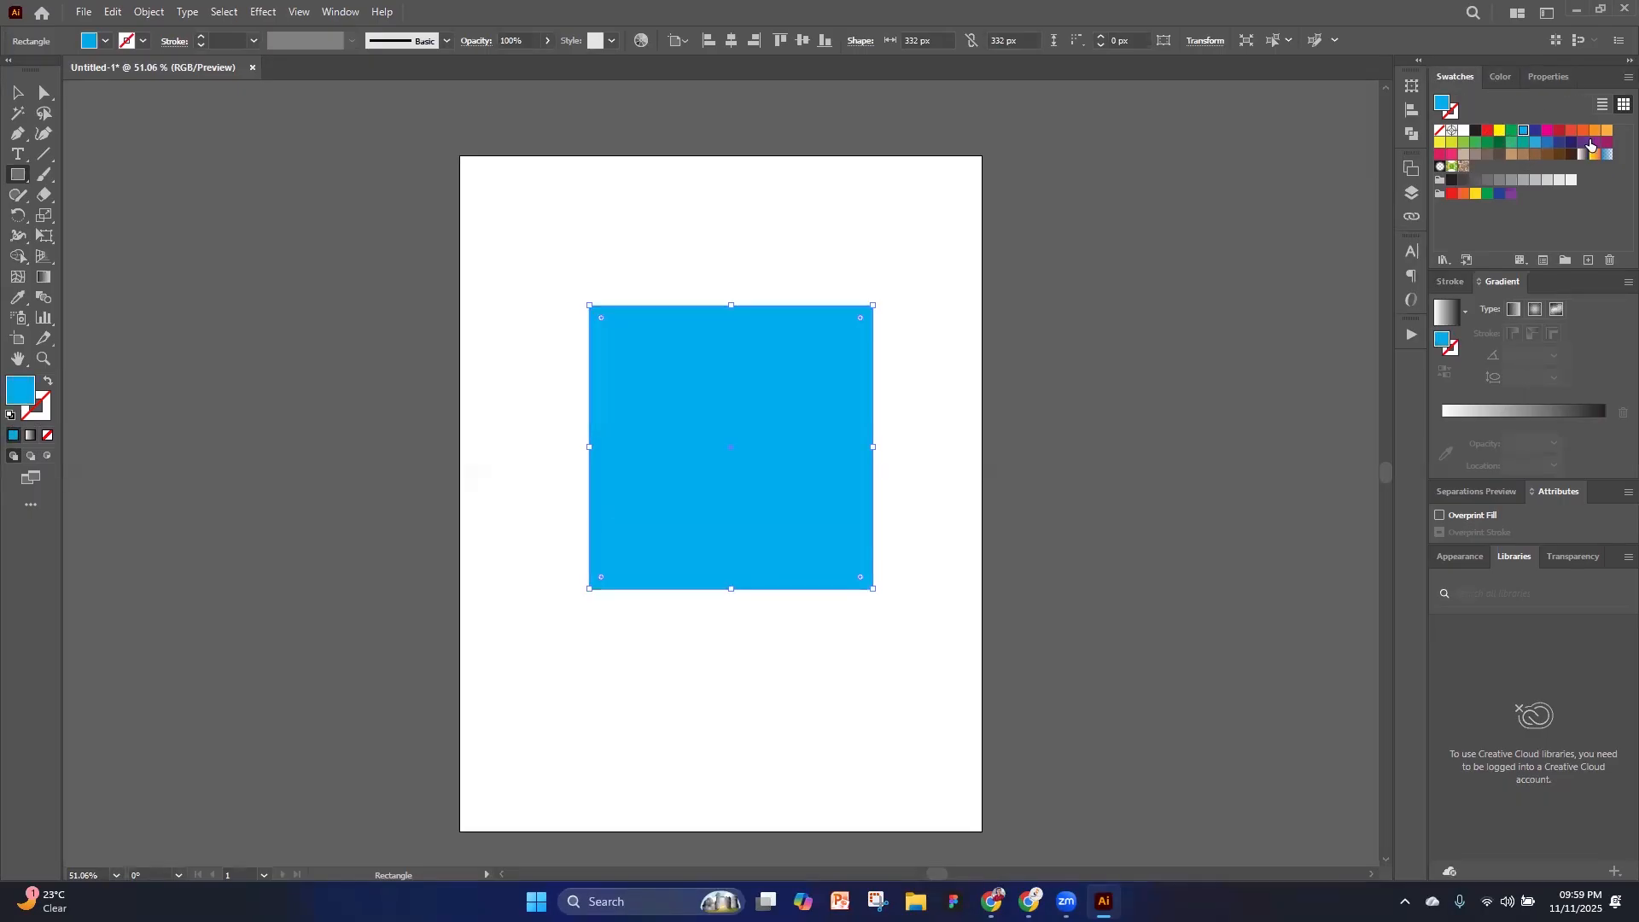
click(1583, 131)
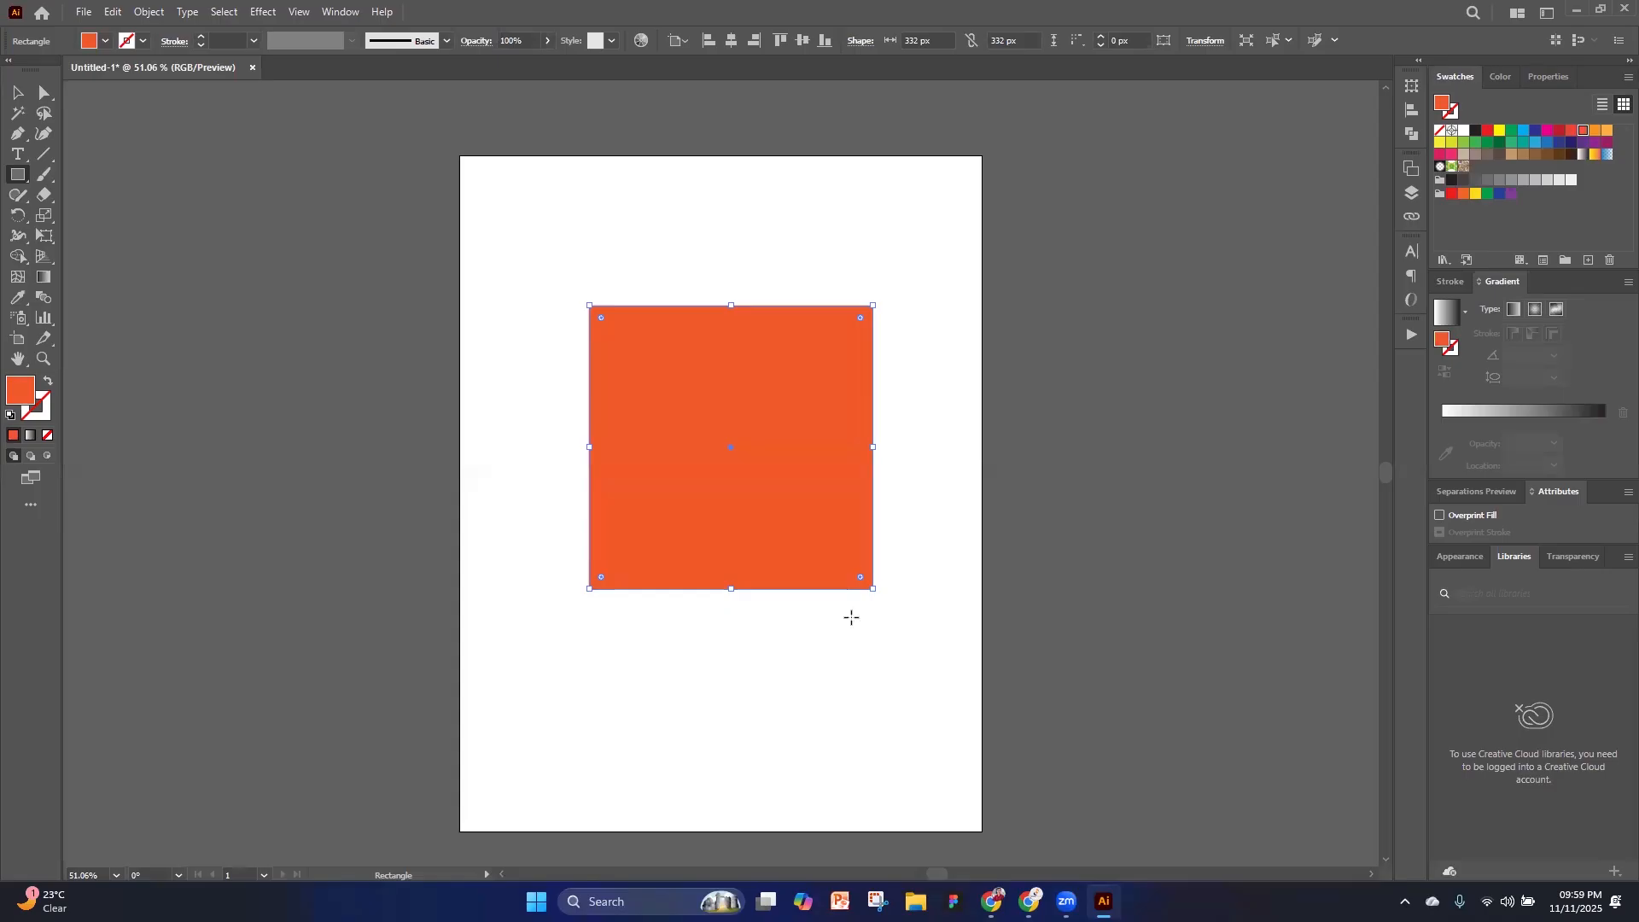
Swap the square's fill and stroke colors, move it off the artboard to the left side, and deselect it
click(45, 416)
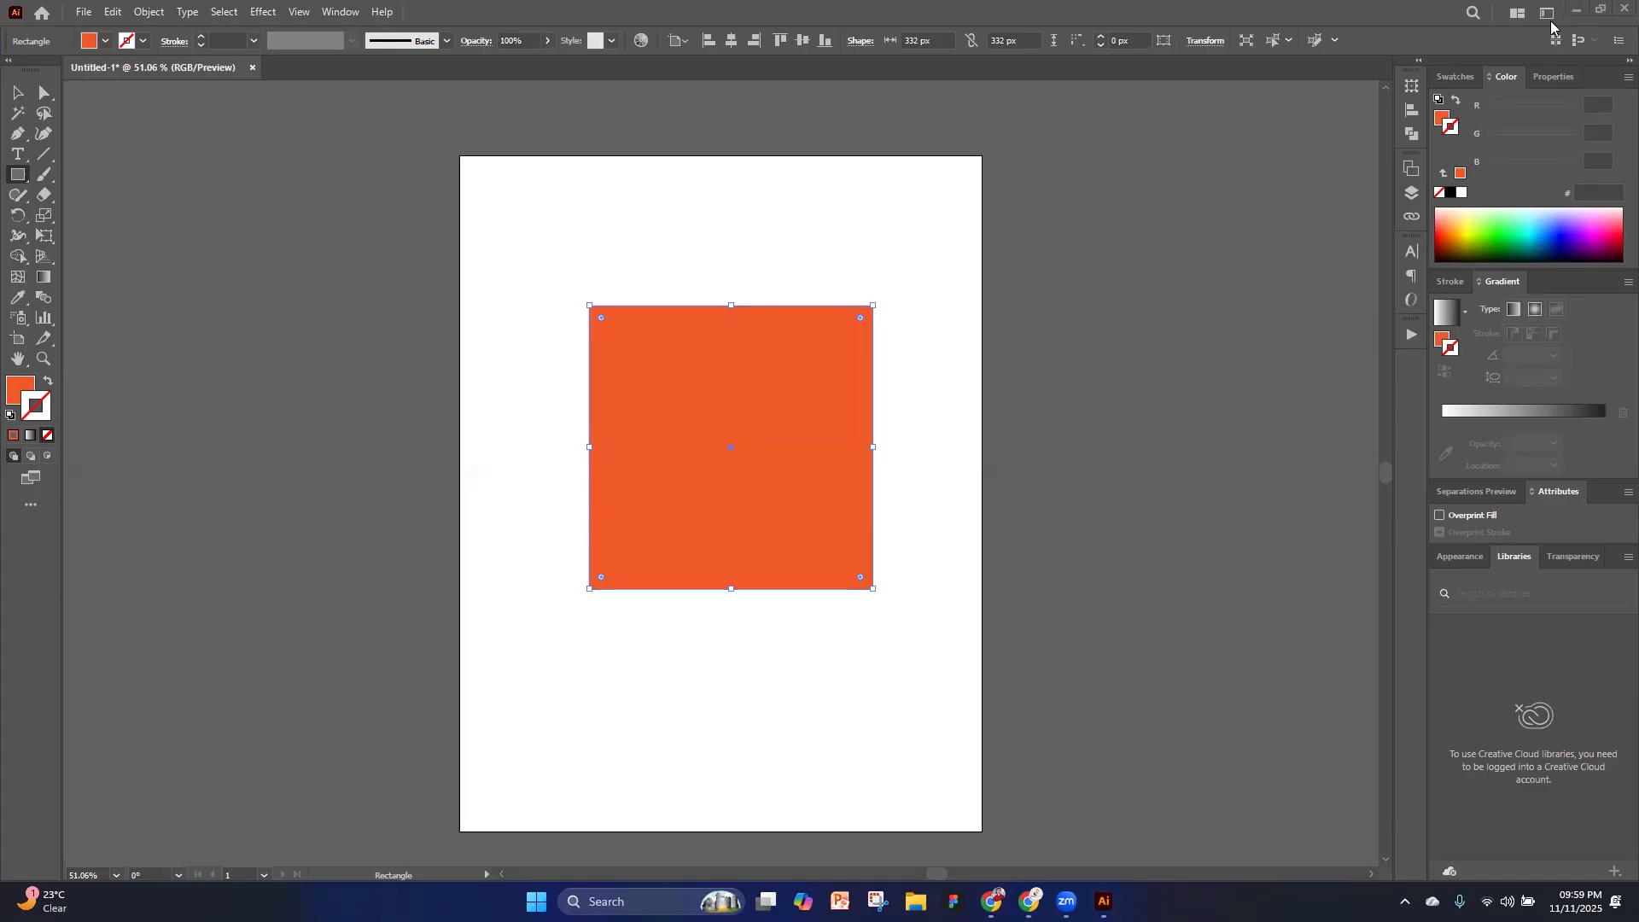
click(48, 385)
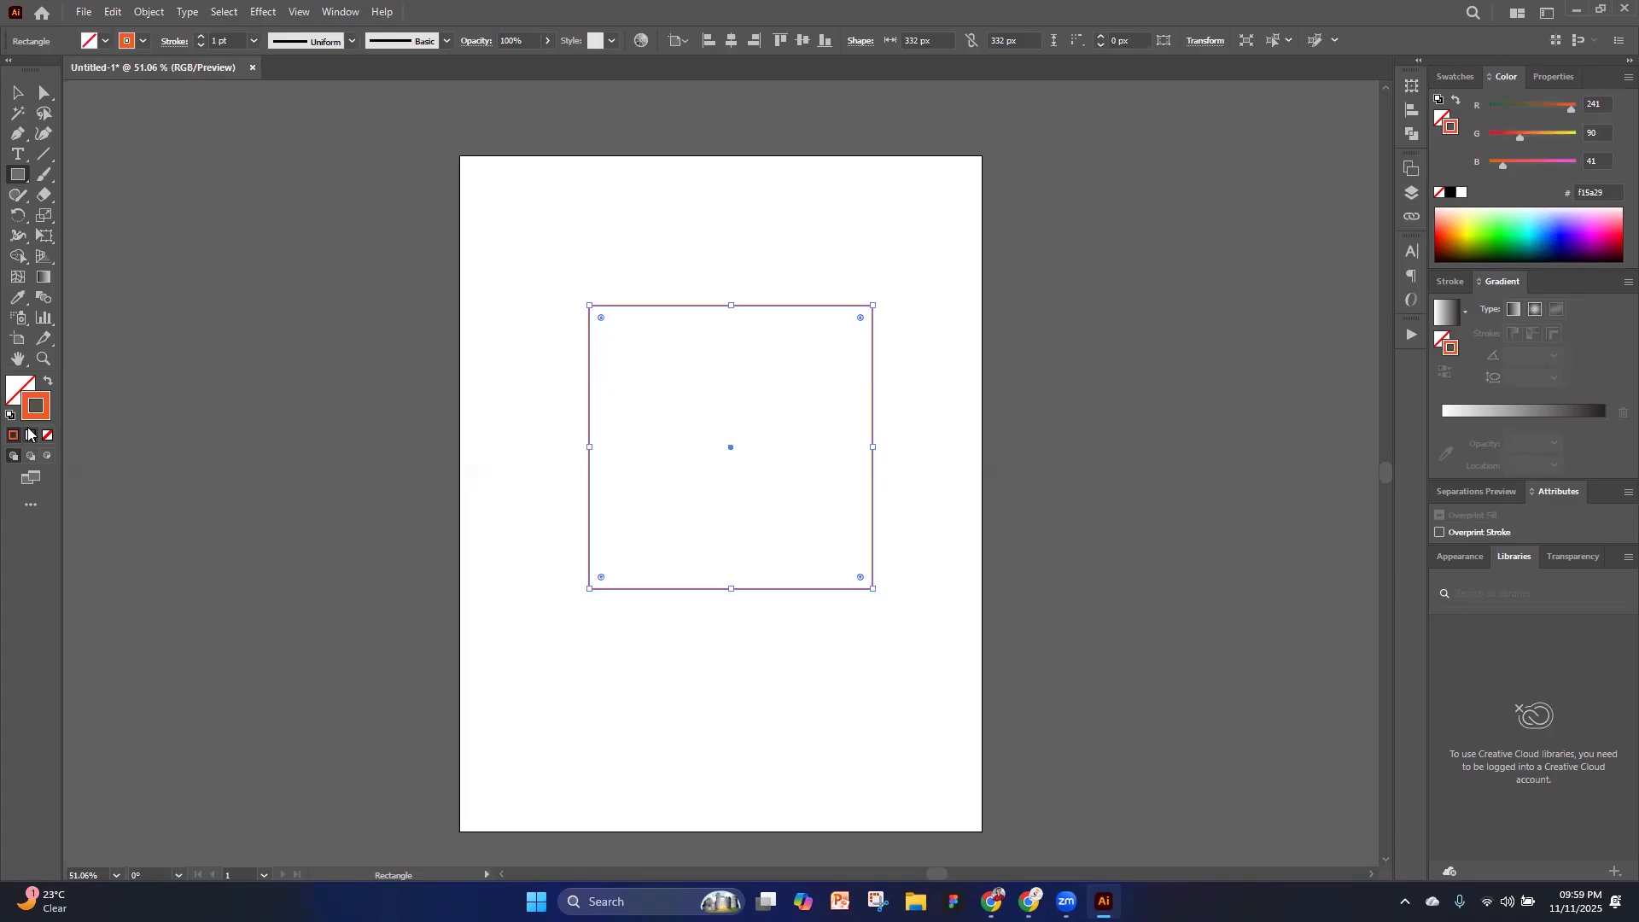
click(17, 92)
drag(856, 310, 420, 289)
click(615, 335)
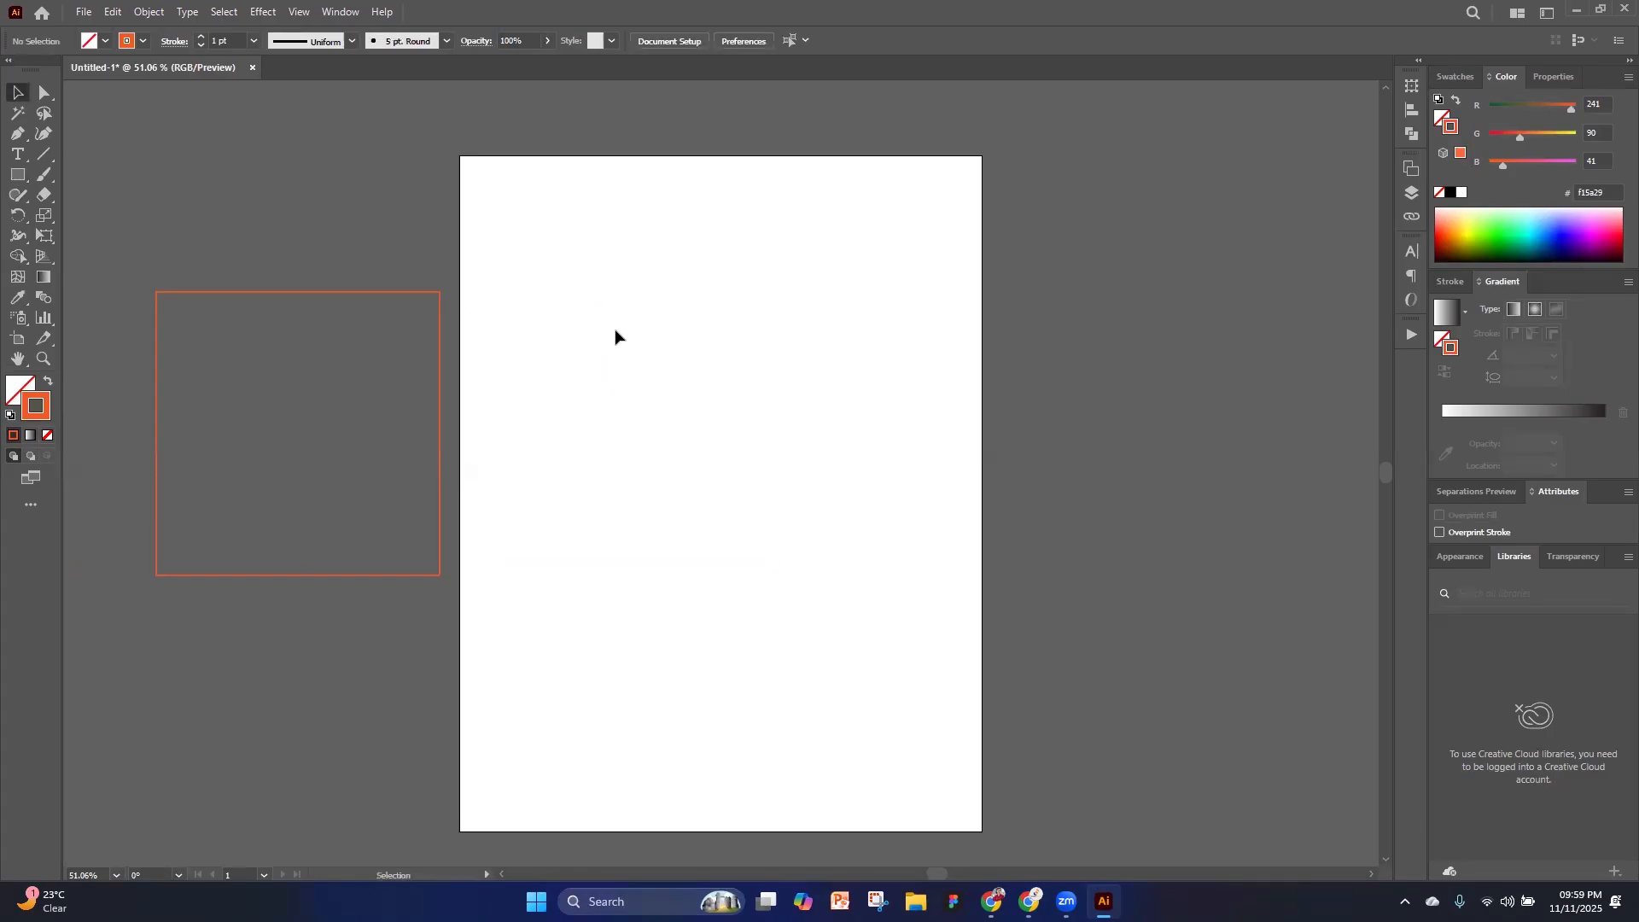
Paste a copy of the outlined square onto the artboard, move it slightly up, and swap its fill and stroke for a solid orange fill
click(439, 413)
key(ctrl+c)
key(ctrl+v)
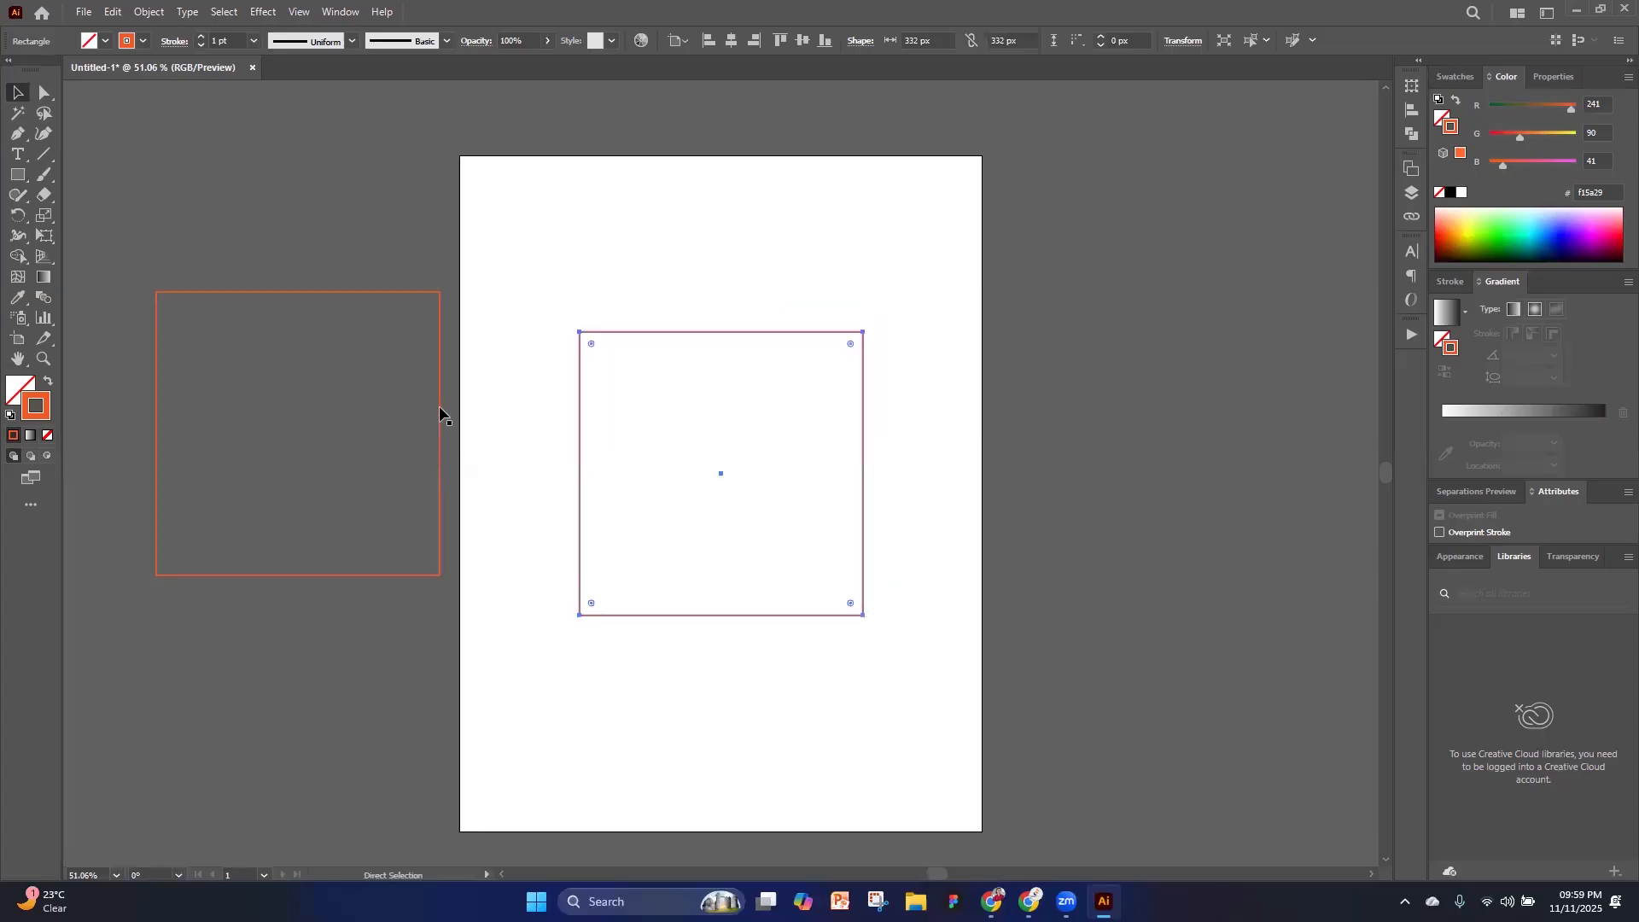
drag(609, 360, 615, 325)
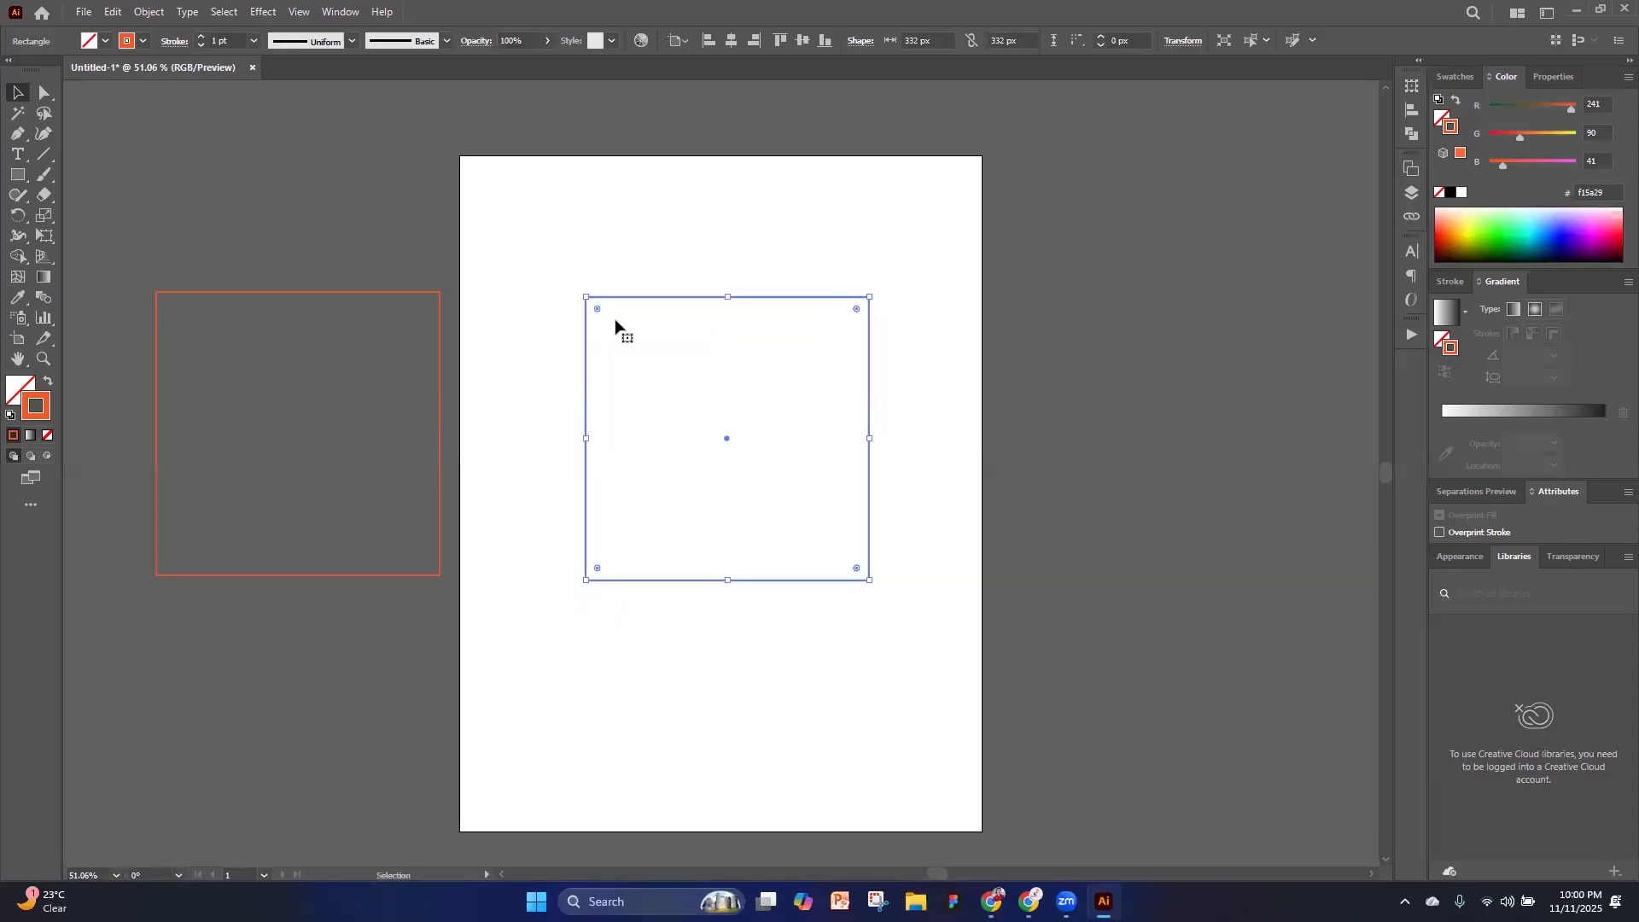
click(46, 386)
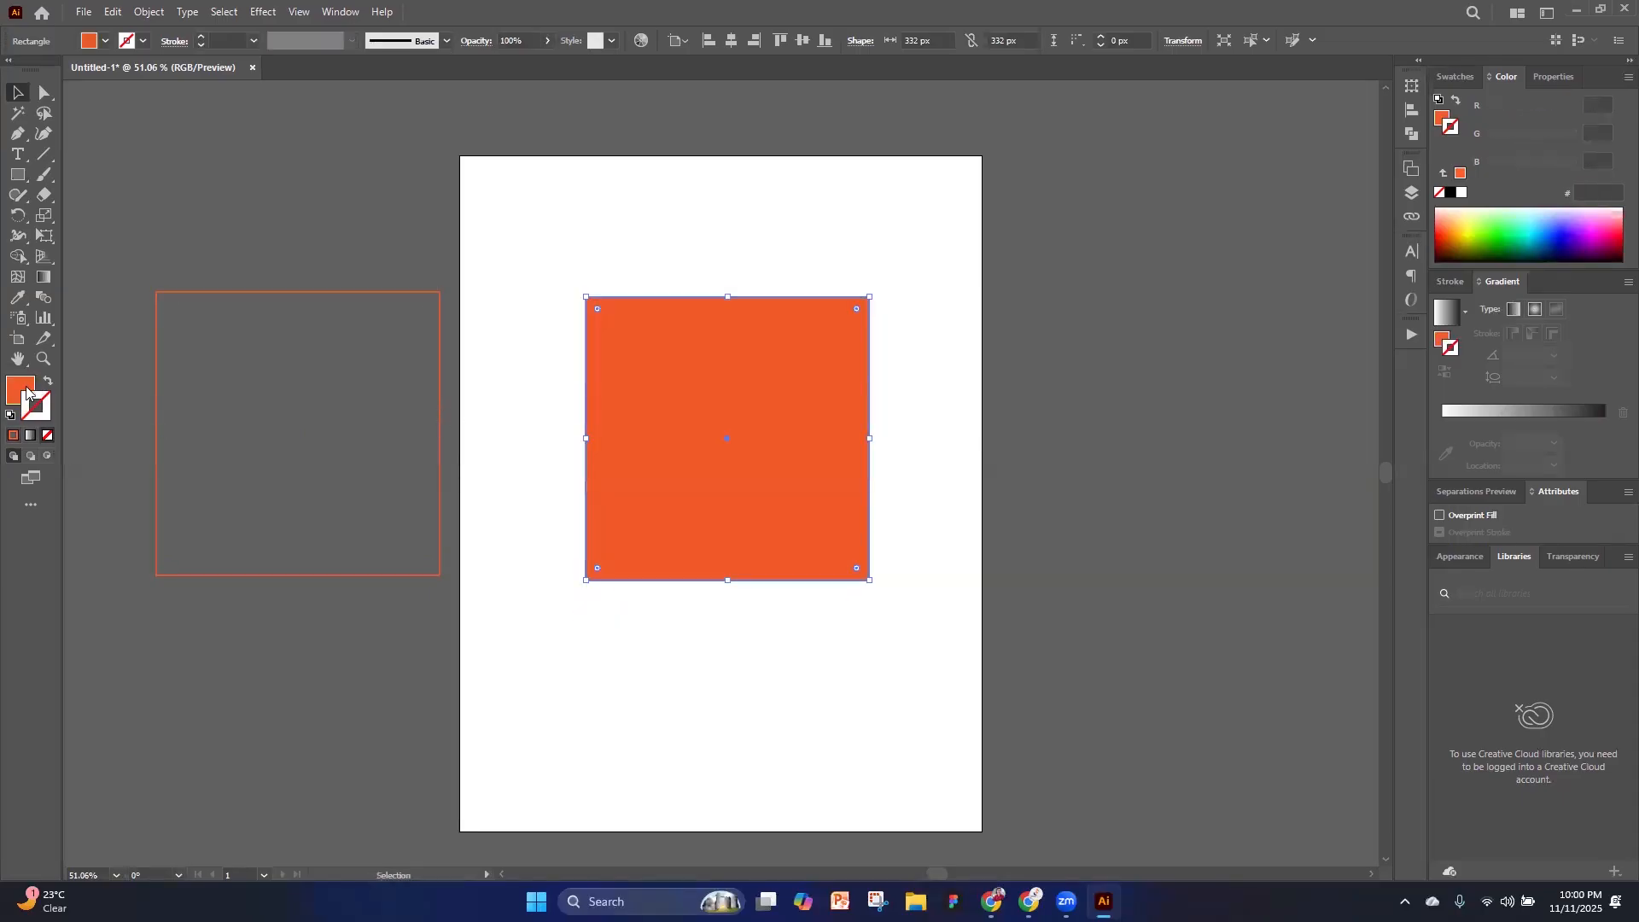
click(766, 674)
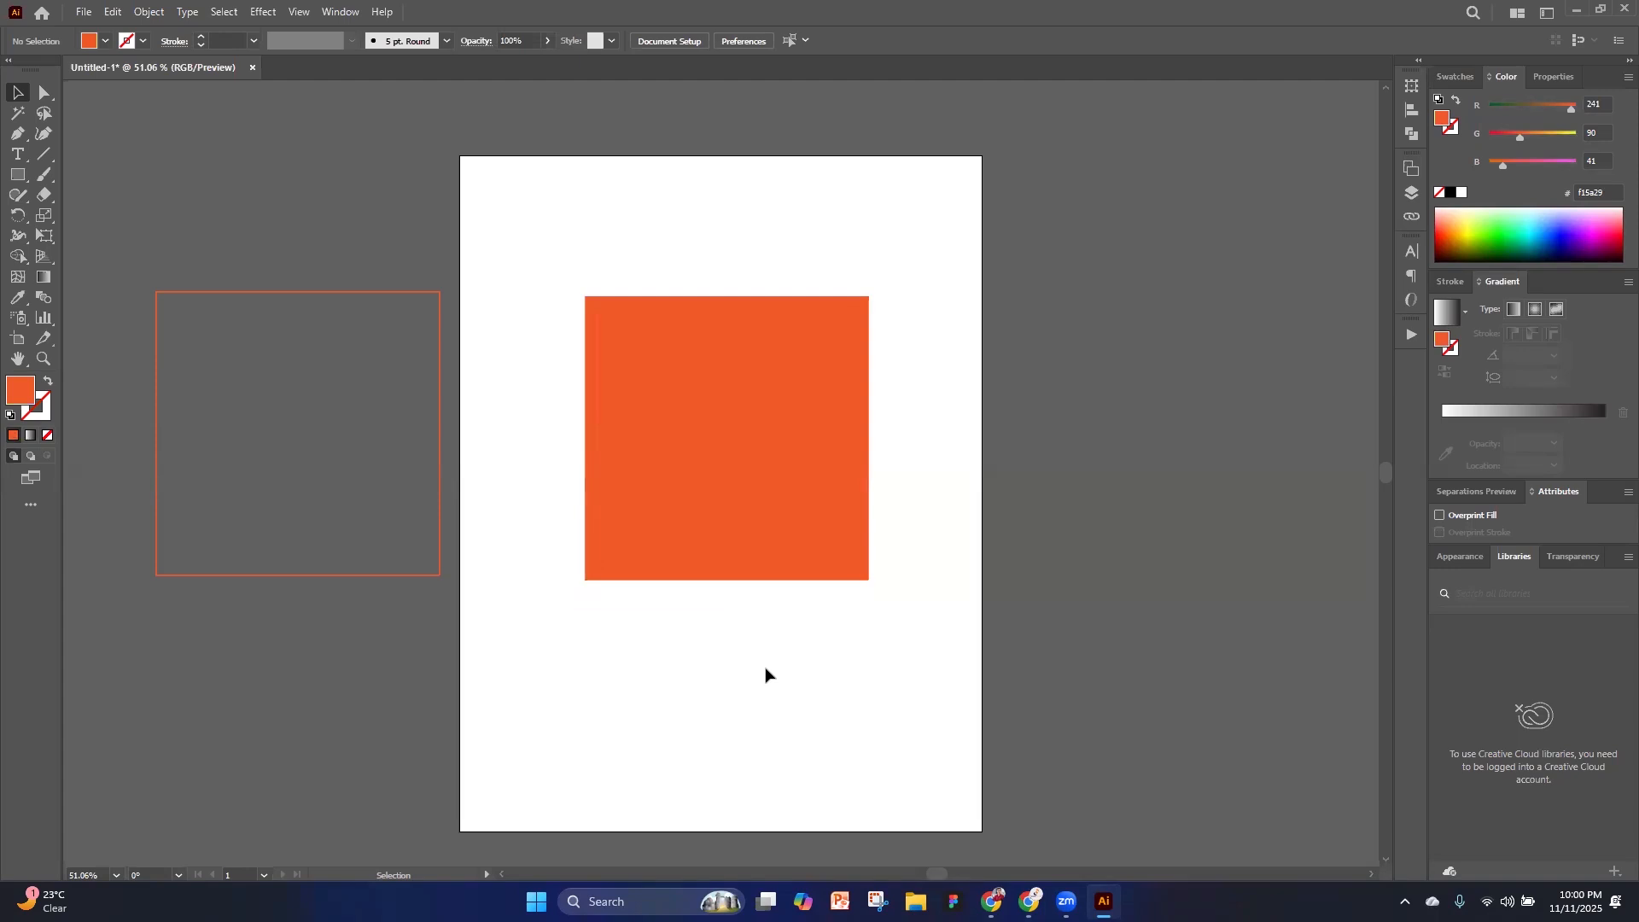
Round all four corners of the solid orange square moderately using its live corners, and deselect it
key(alt+Tab)
click(17, 175)
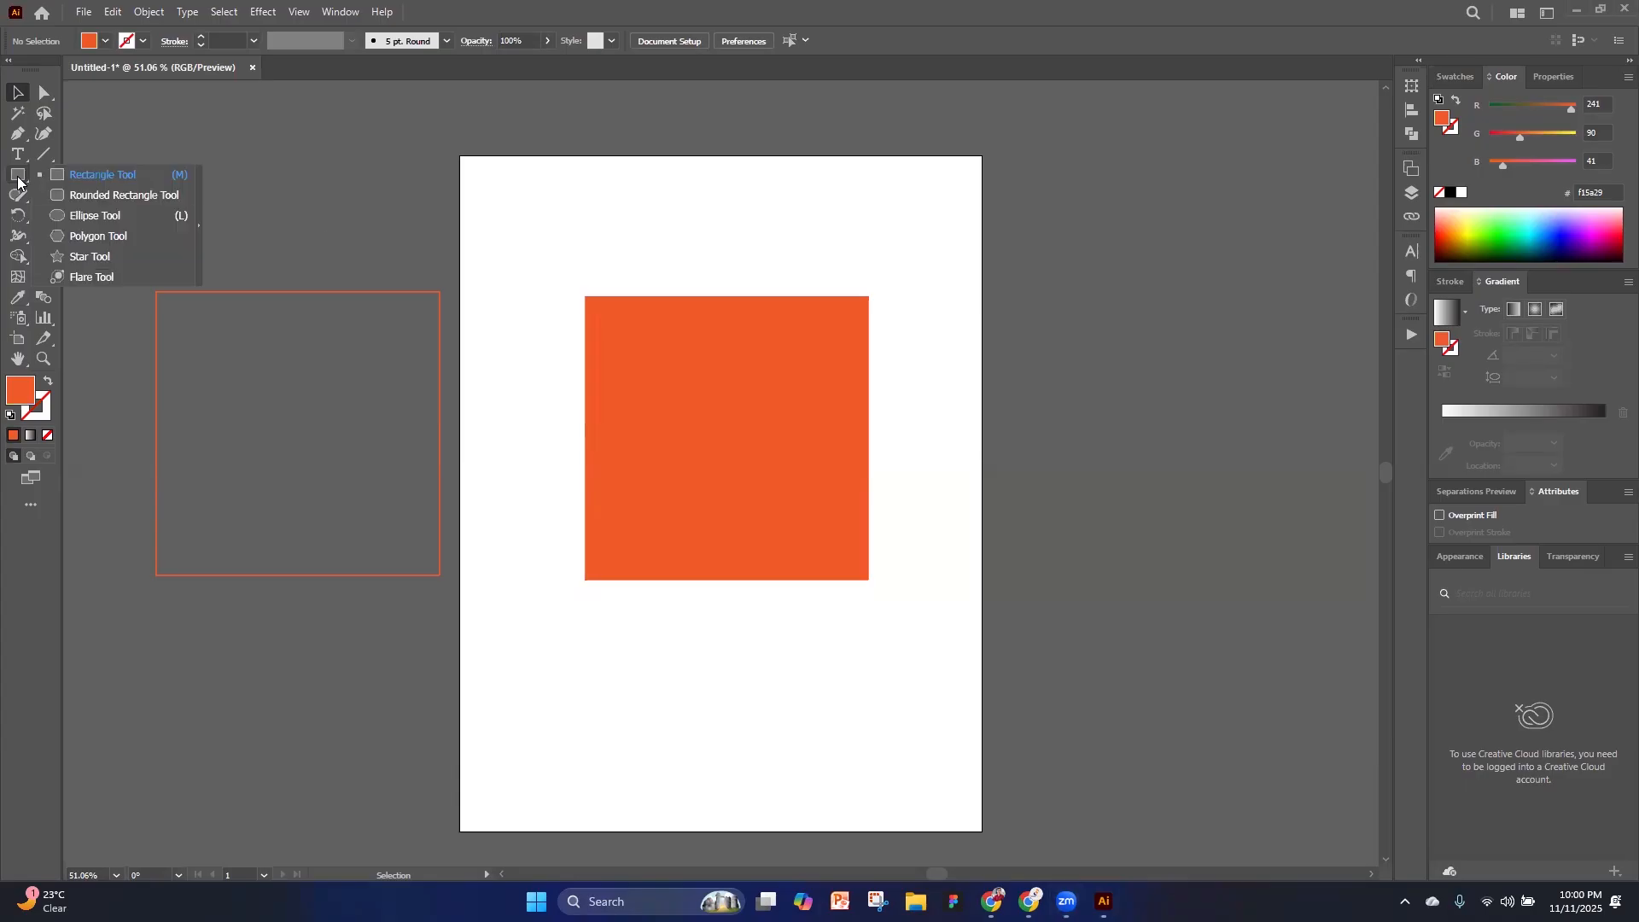
click(657, 342)
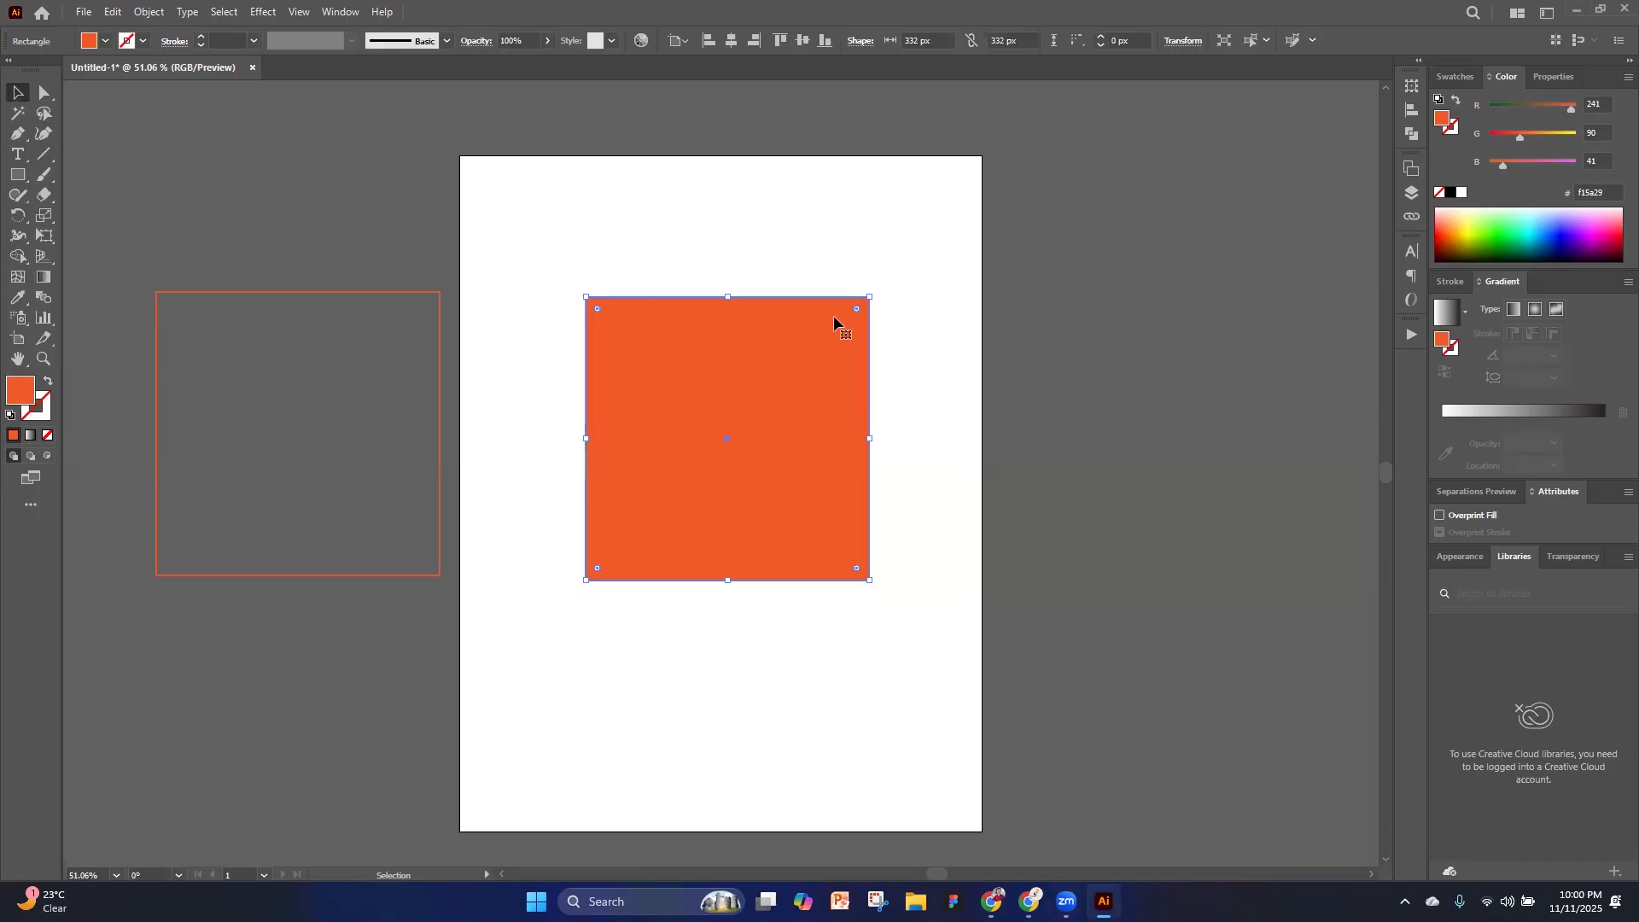
drag(856, 311, 823, 330)
click(266, 207)
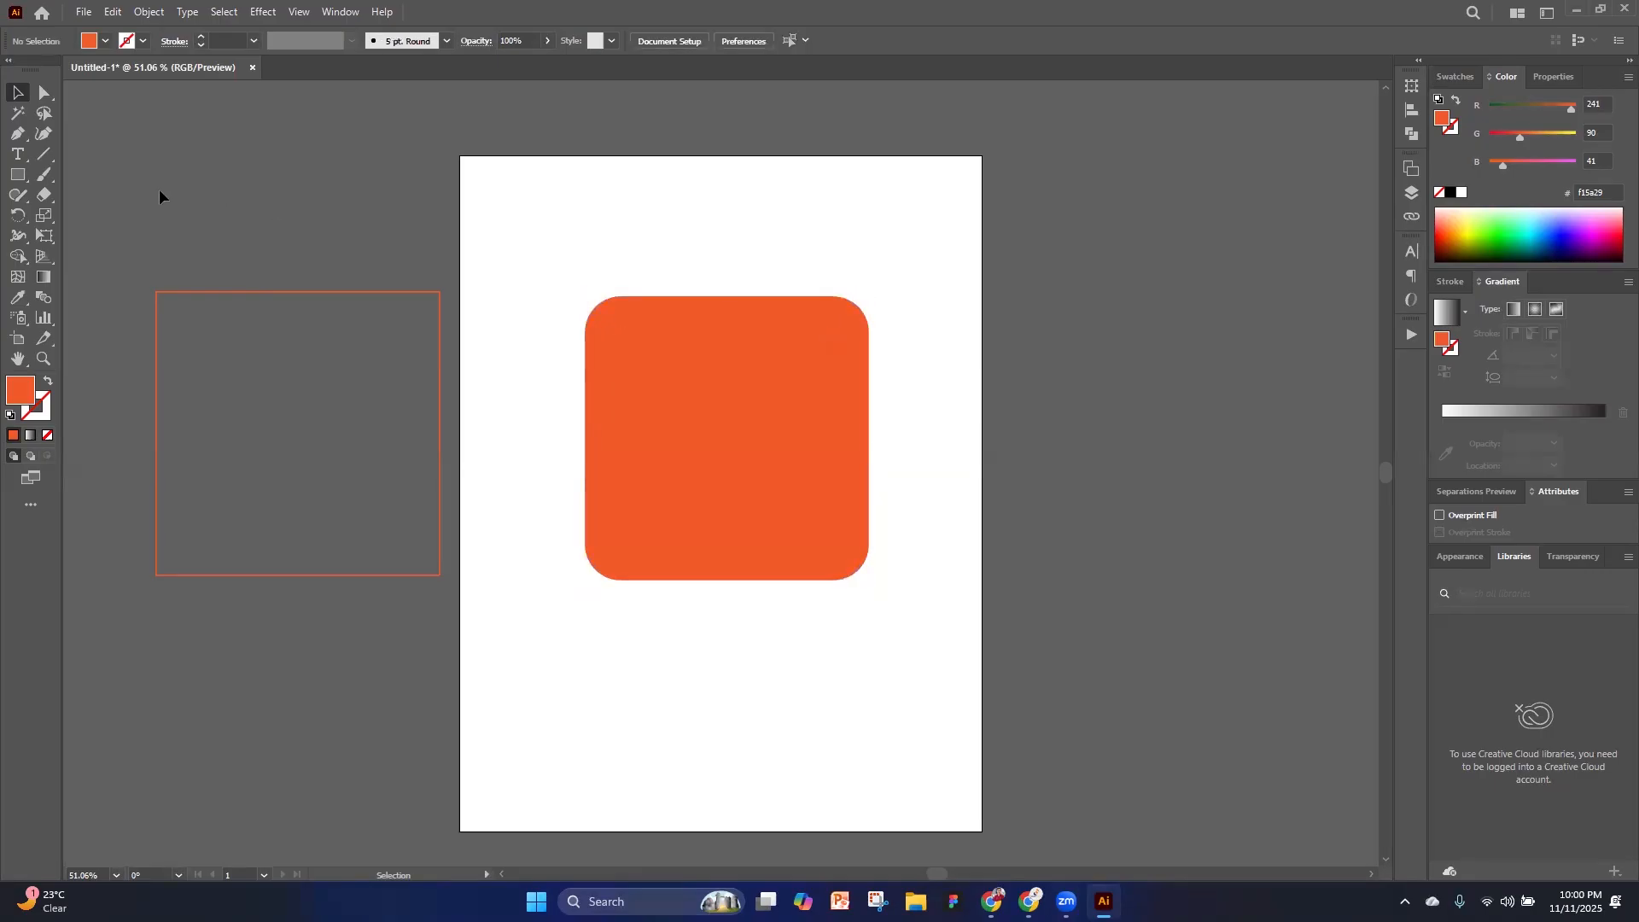
Draw an orange ellipse of about 319 by 264 px beside the artboard's right edge with the Ellipse tool
click(24, 176)
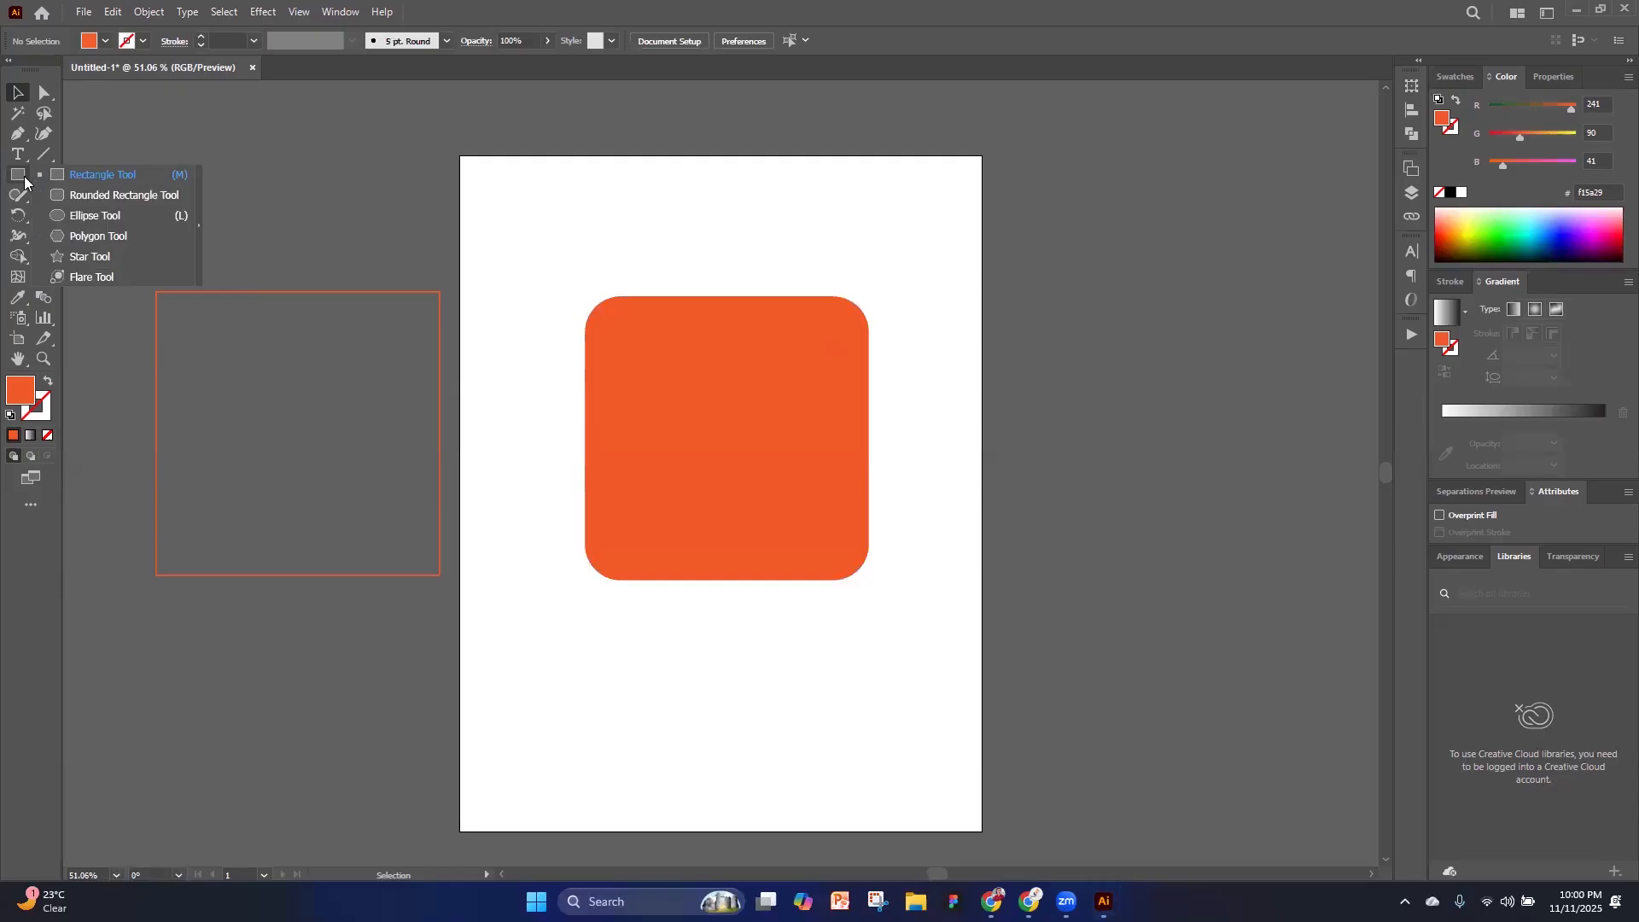
click(89, 218)
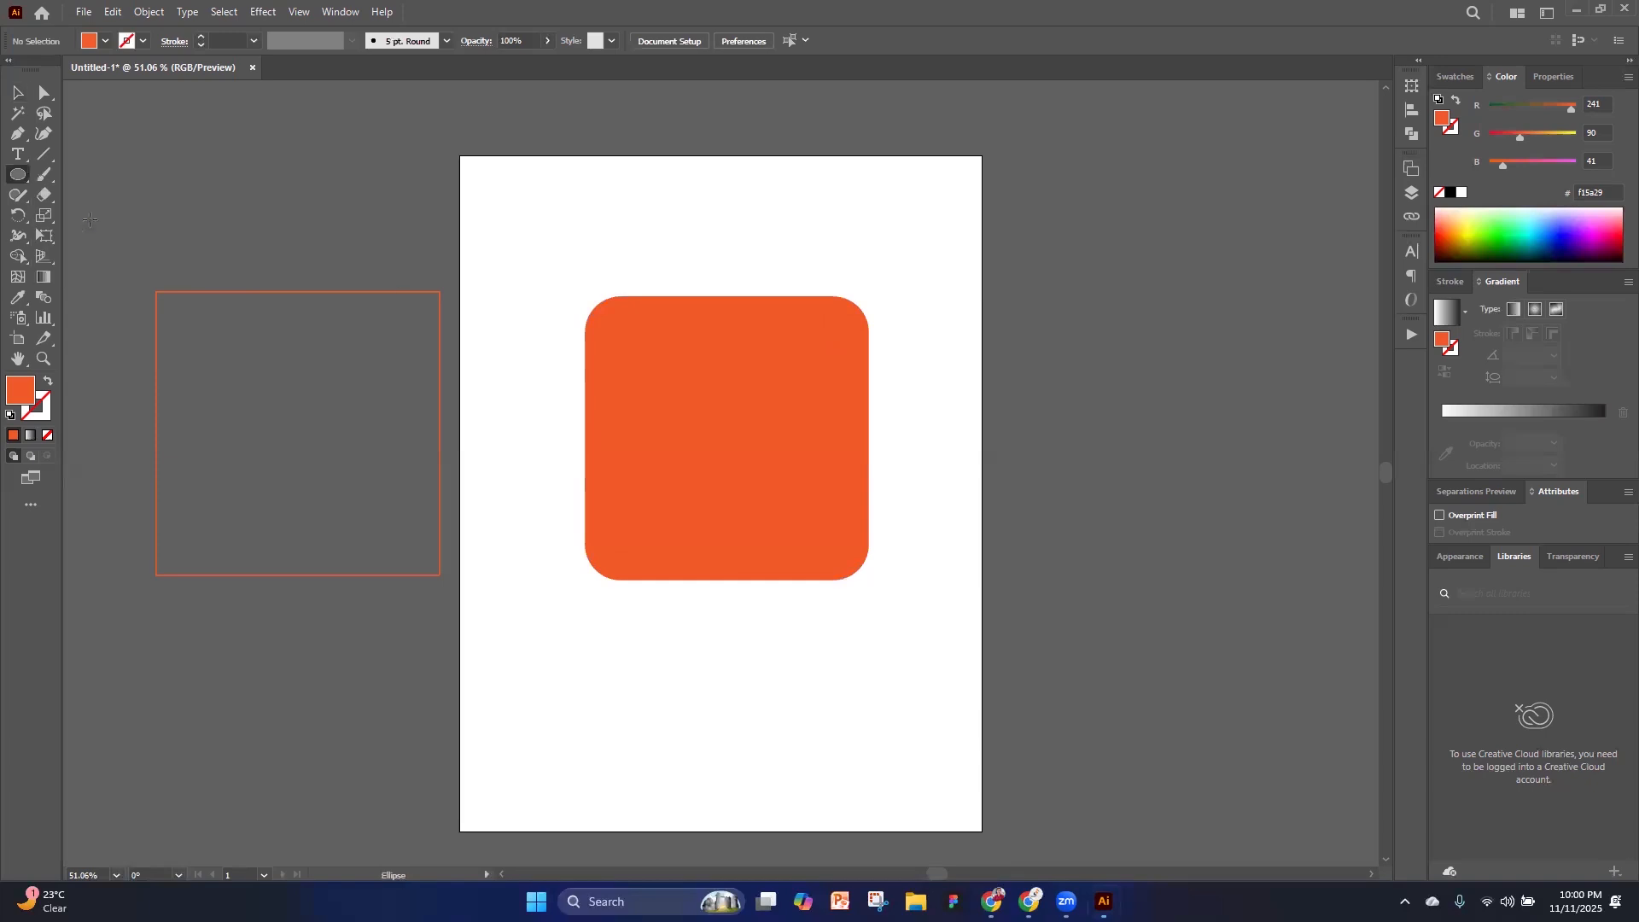
drag(1044, 239, 1317, 466)
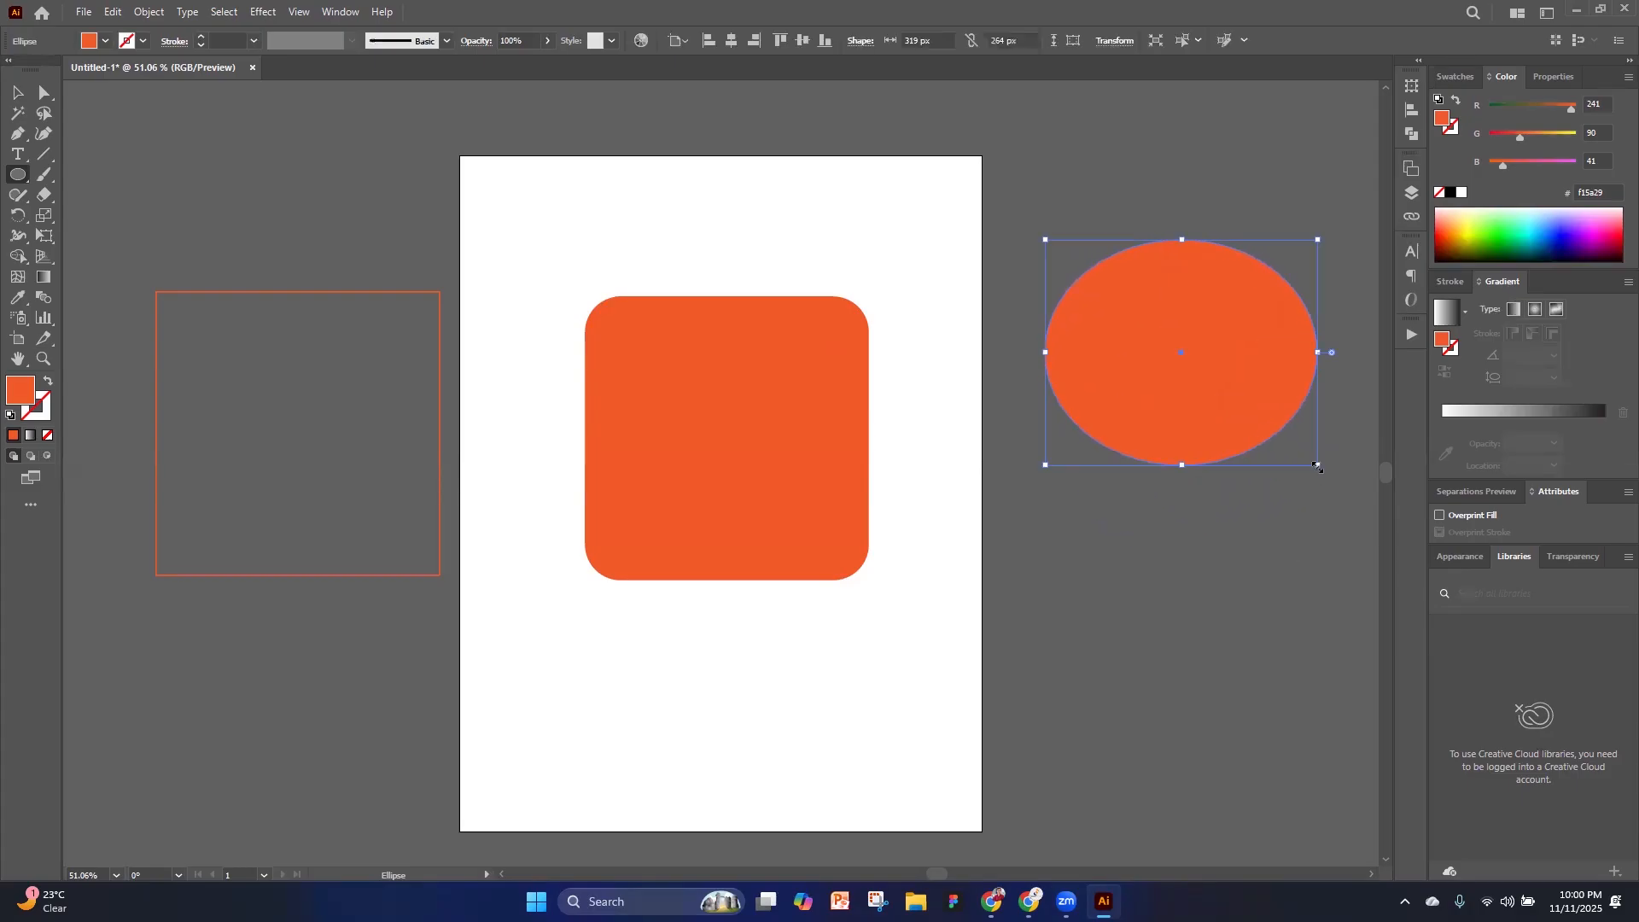
Draw a circle of about 280 by 280 px above the rounded square and move it across the artboard's upper edge
scroll(1112, 611, up, 4)
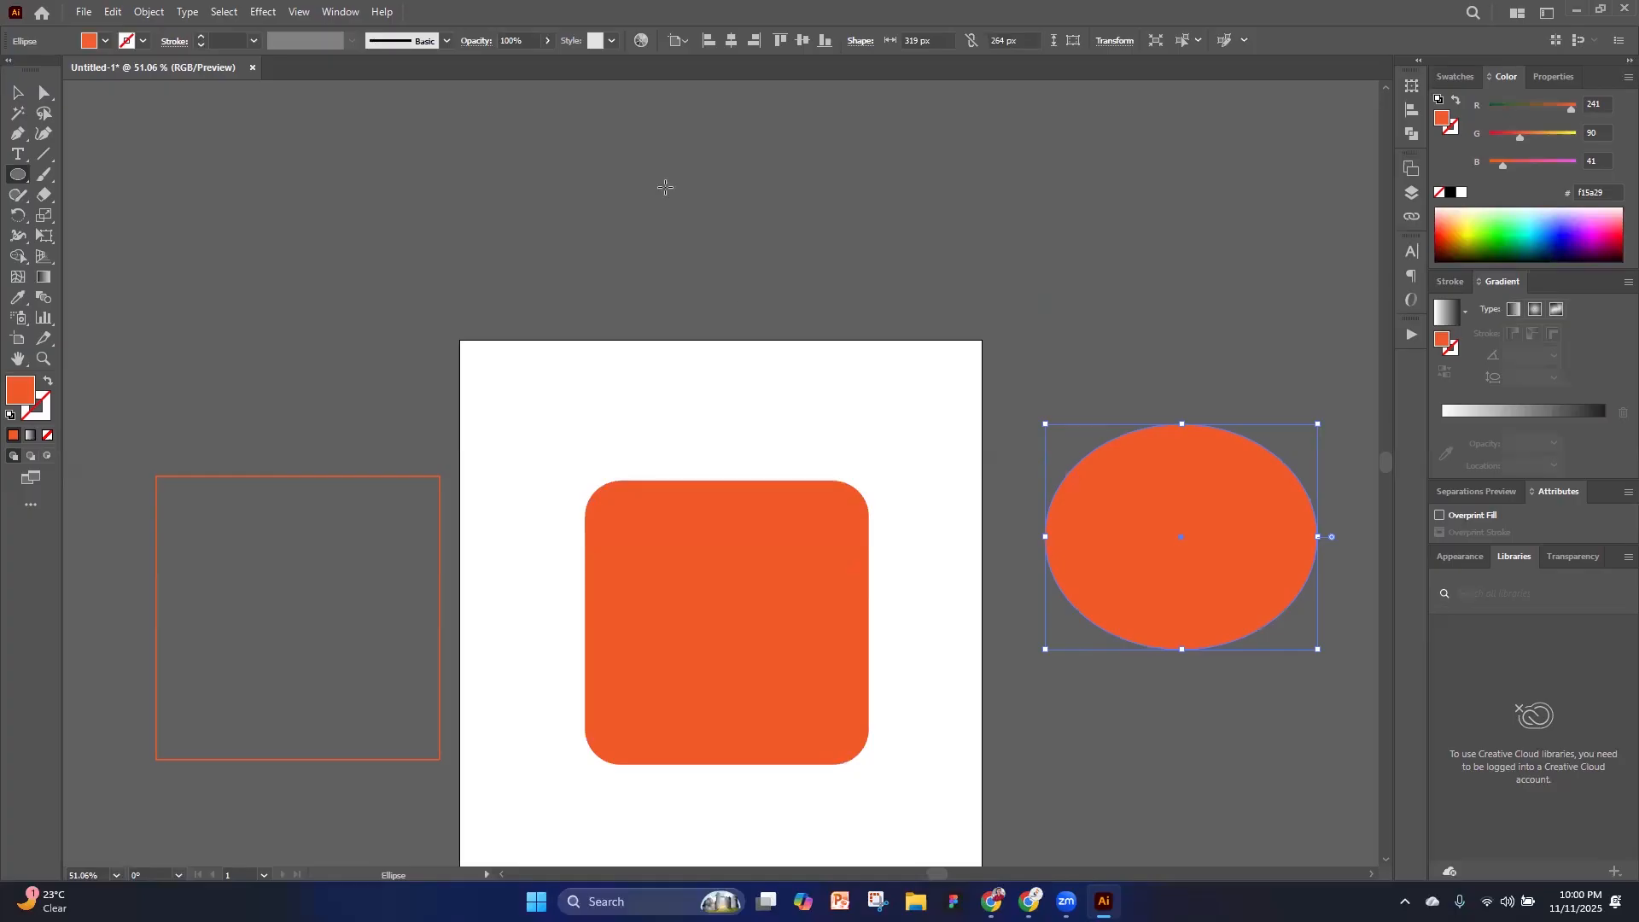
mouse_move(665, 187)
mouse_down()
mouse_move(874, 398)
mouse_move(790, 304)
mouse_move(848, 420)
mouse_move(904, 424)
mouse_up()
key(v)
drag(756, 337, 598, 307)
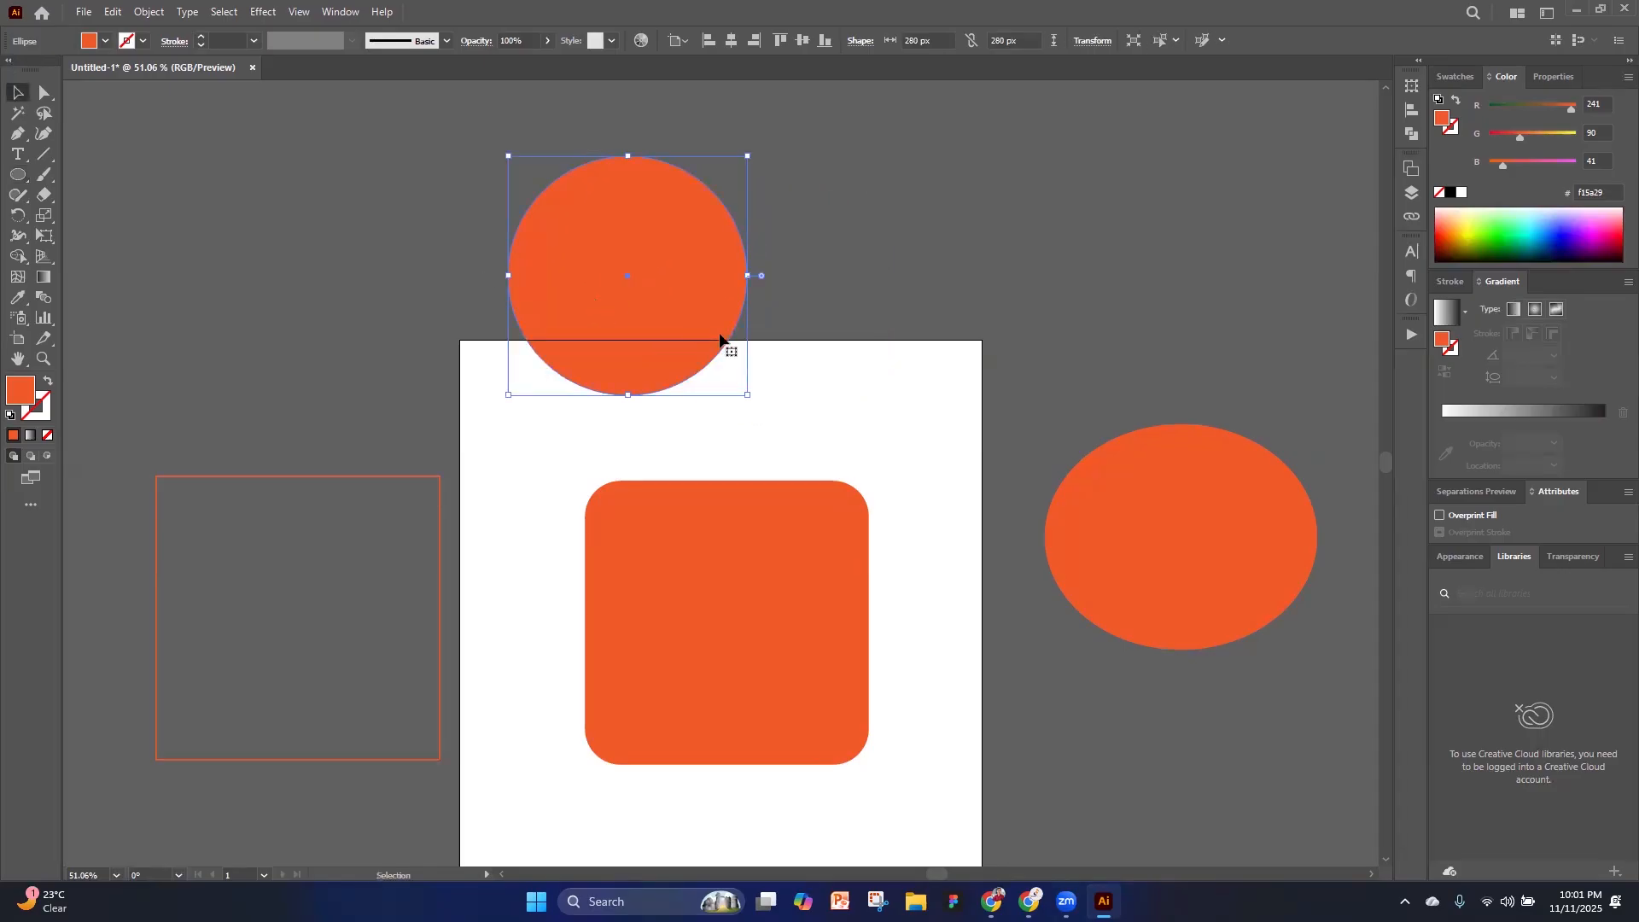
Shrink the circle to about 87 px, place it in the rounded square's upper-left area, and fill it white
drag(748, 394, 670, 584)
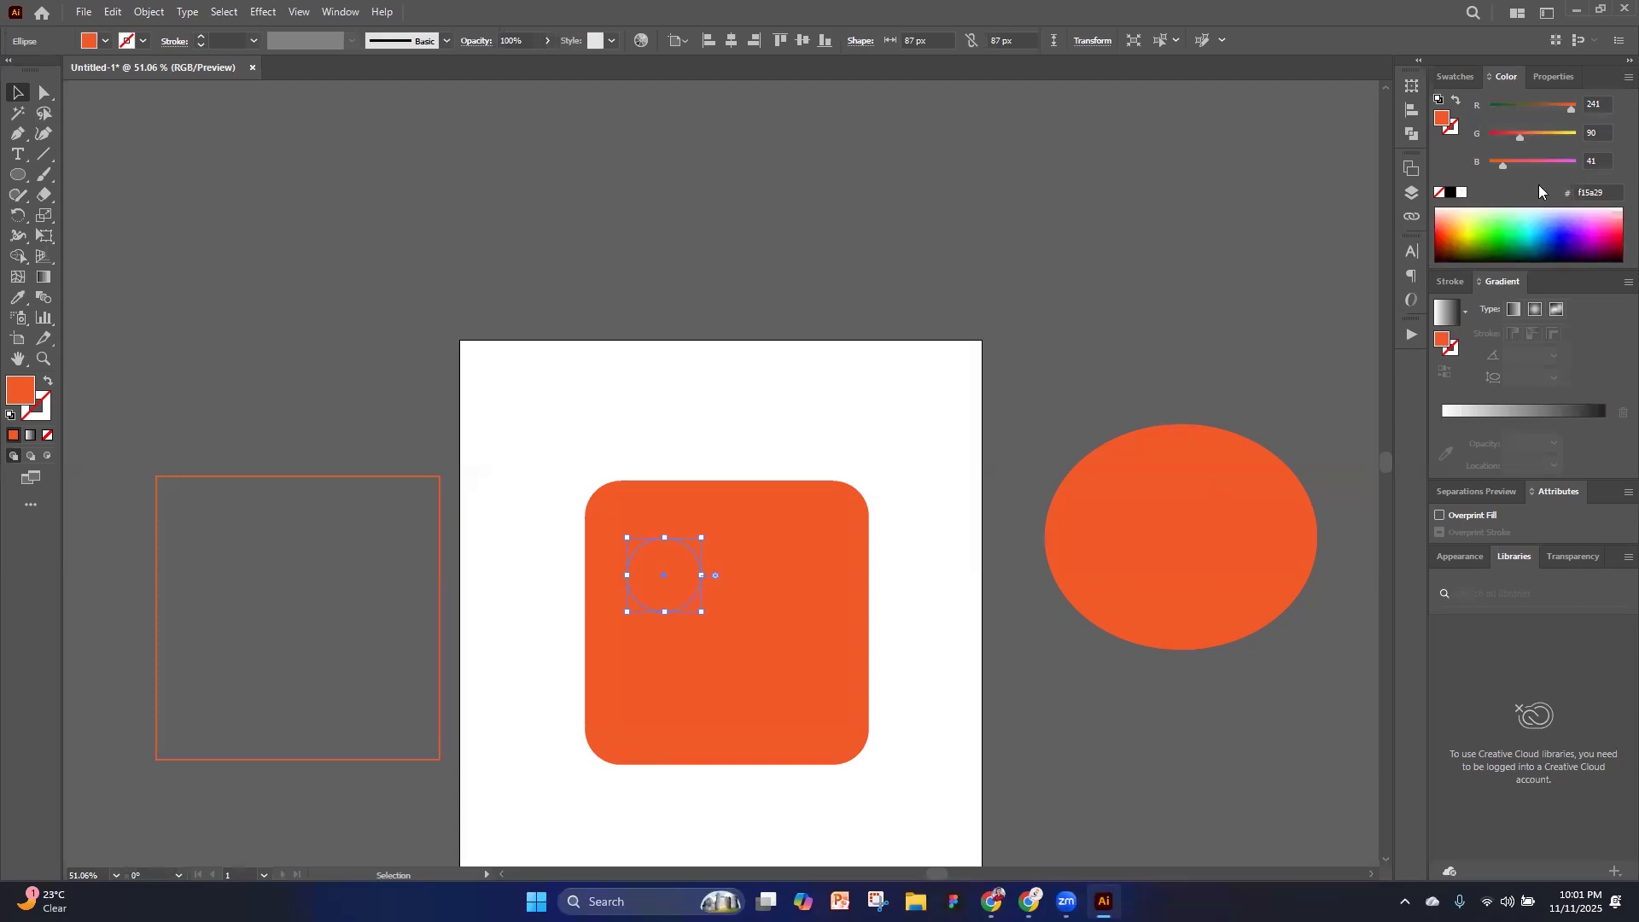
click(1462, 192)
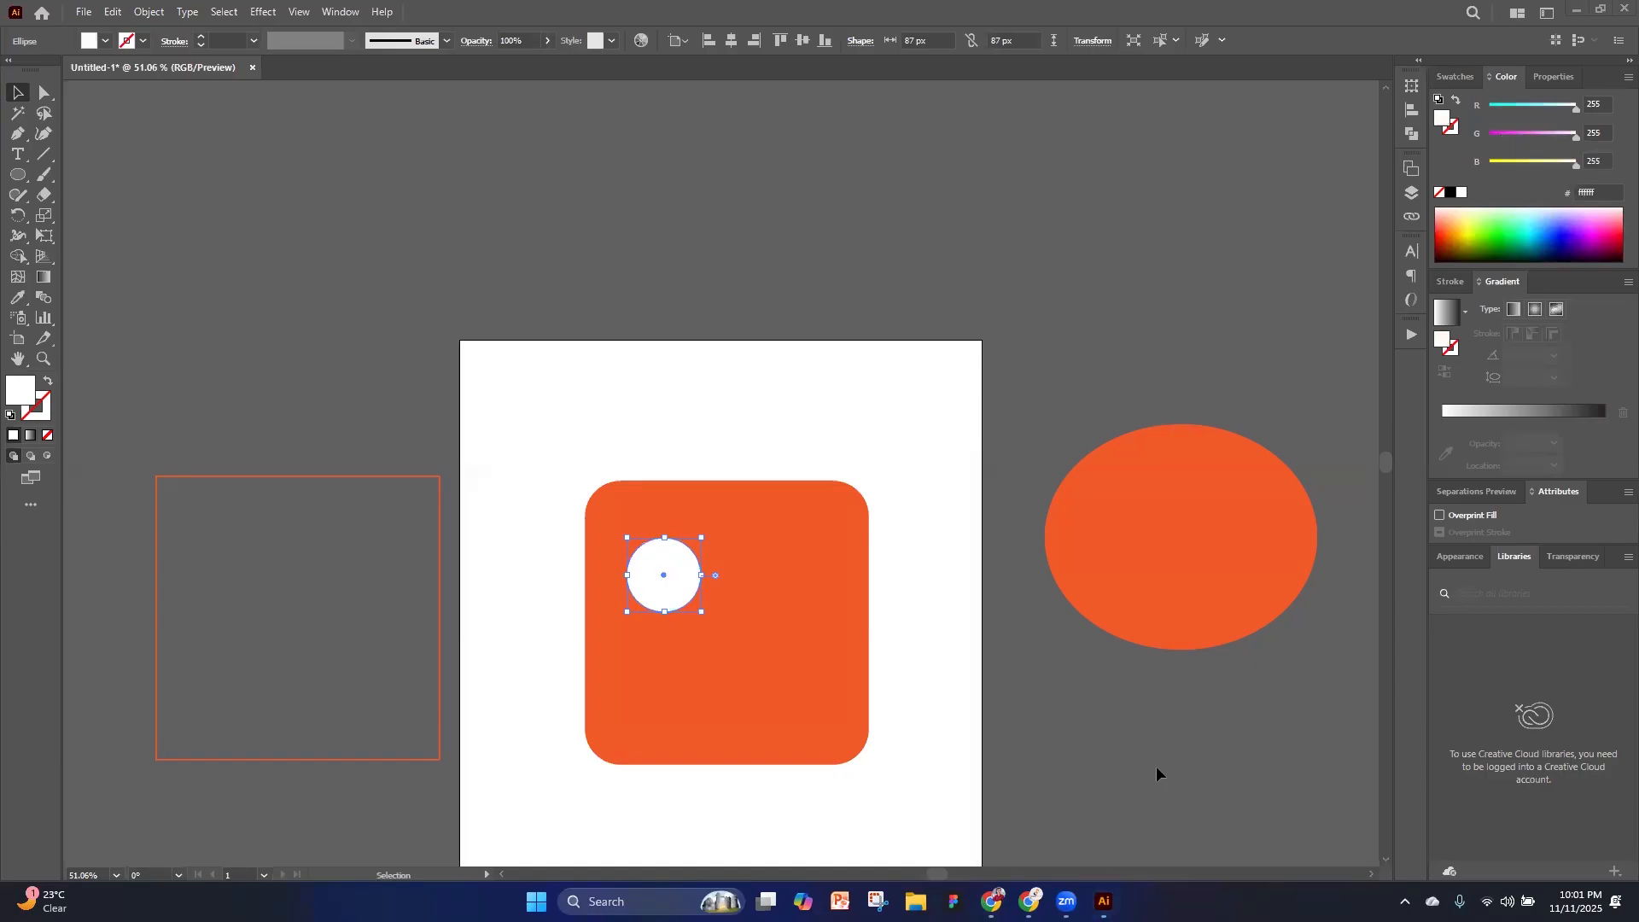
click(807, 417)
scroll(680, 574, down, 2)
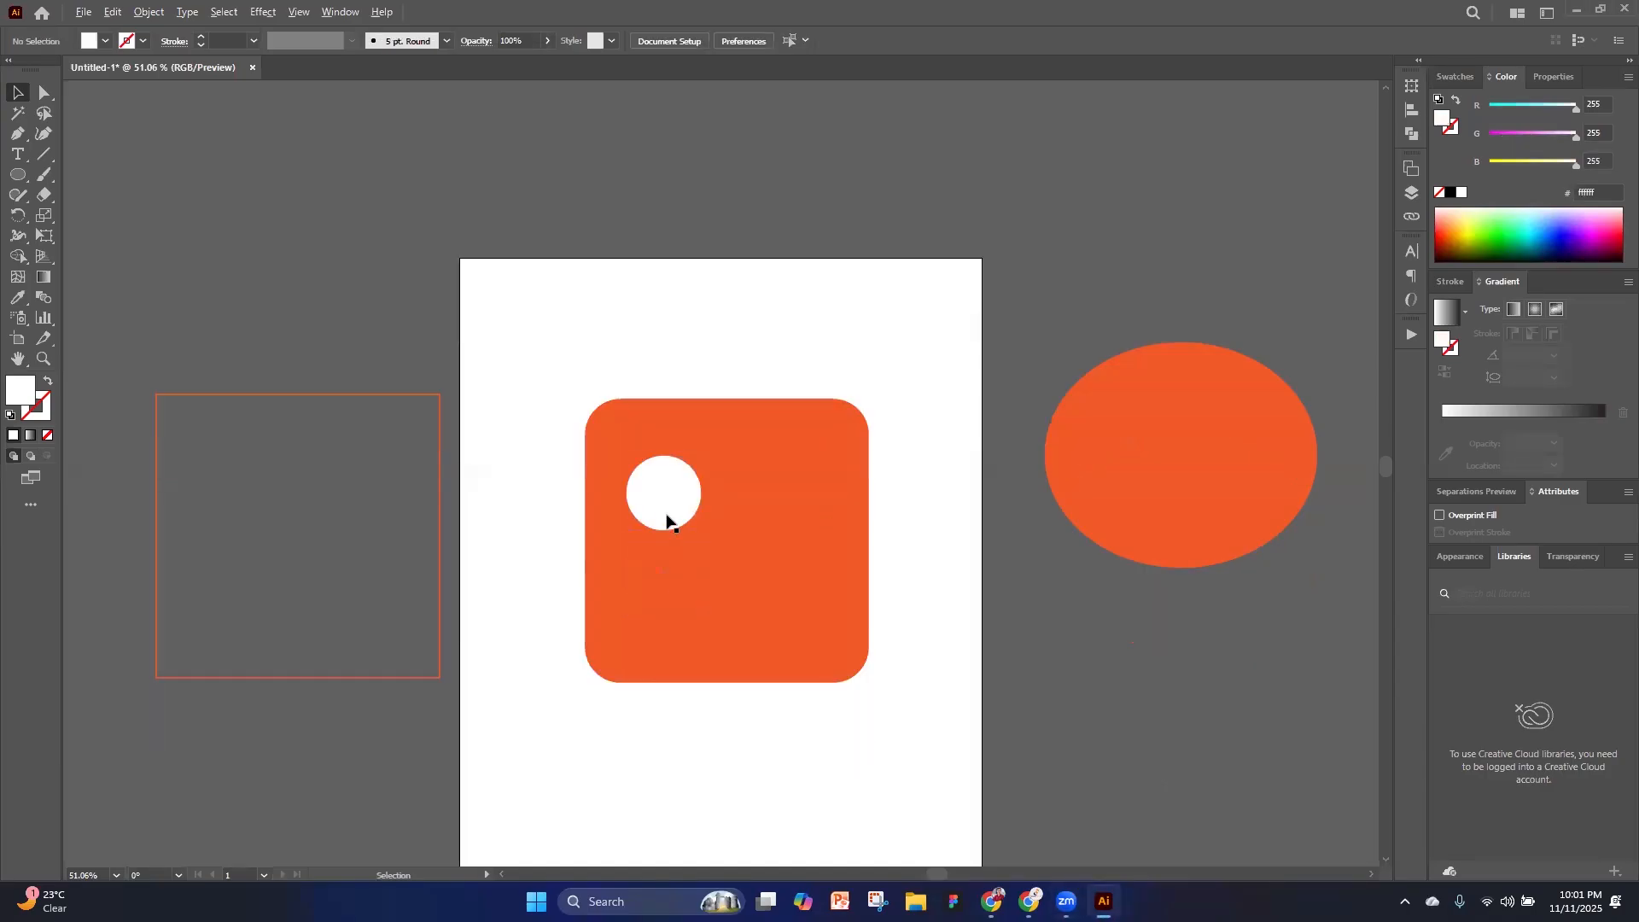
Move the white circle slightly up and duplicate it to the rounded square's upper-right area as a second eye
scroll(666, 514, up, 3)
drag(677, 504, 665, 458)
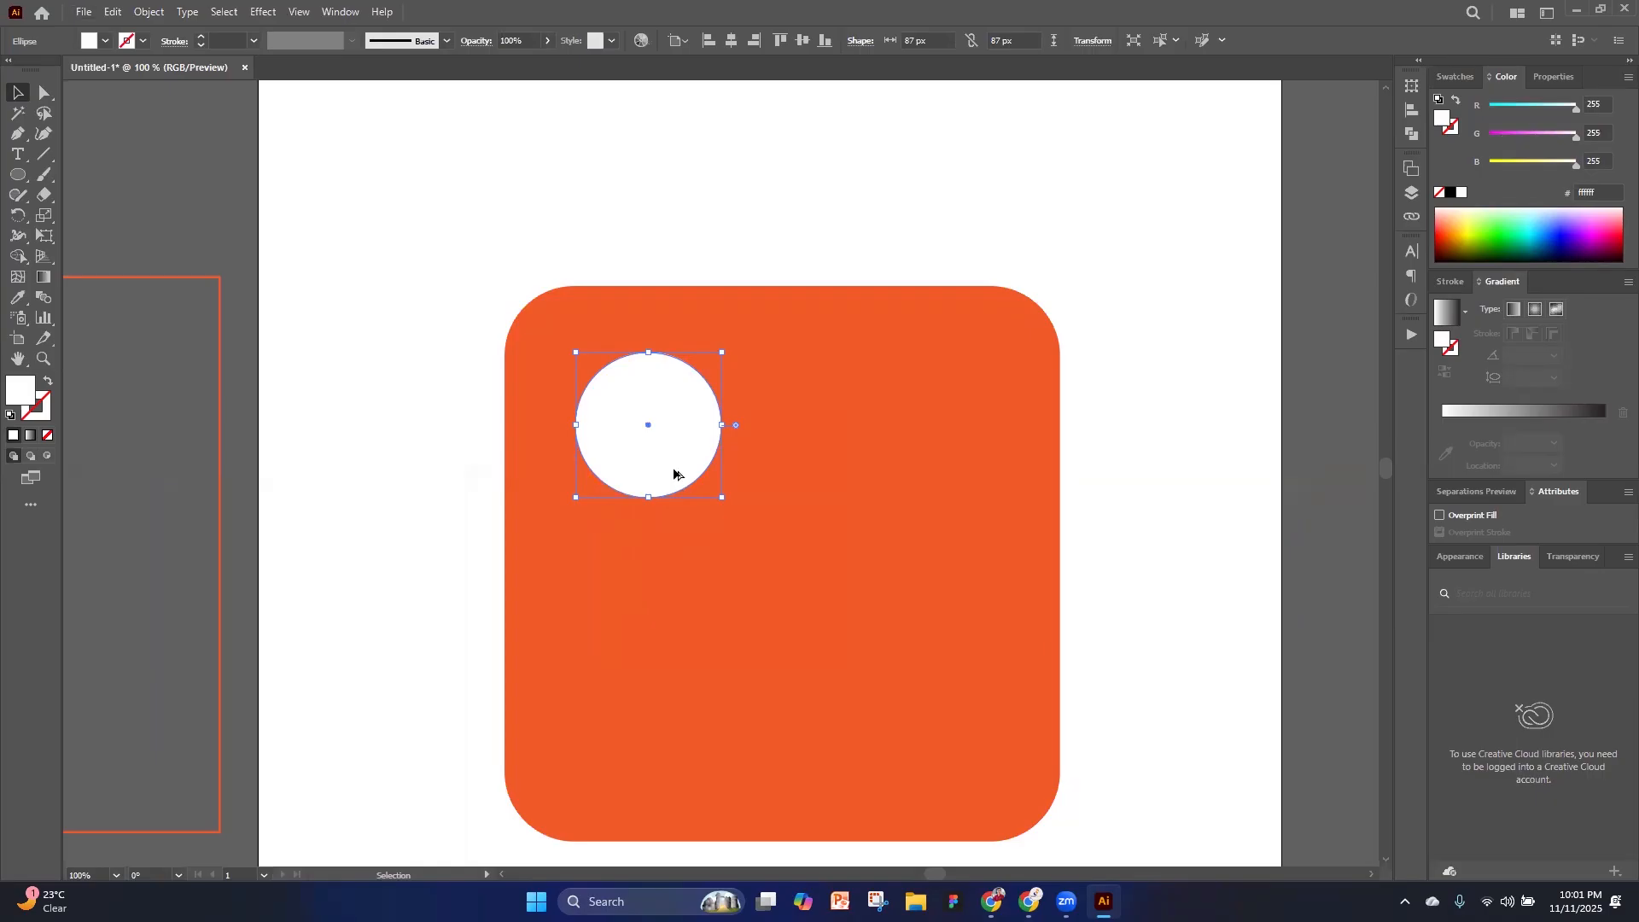
drag(673, 474, 943, 480)
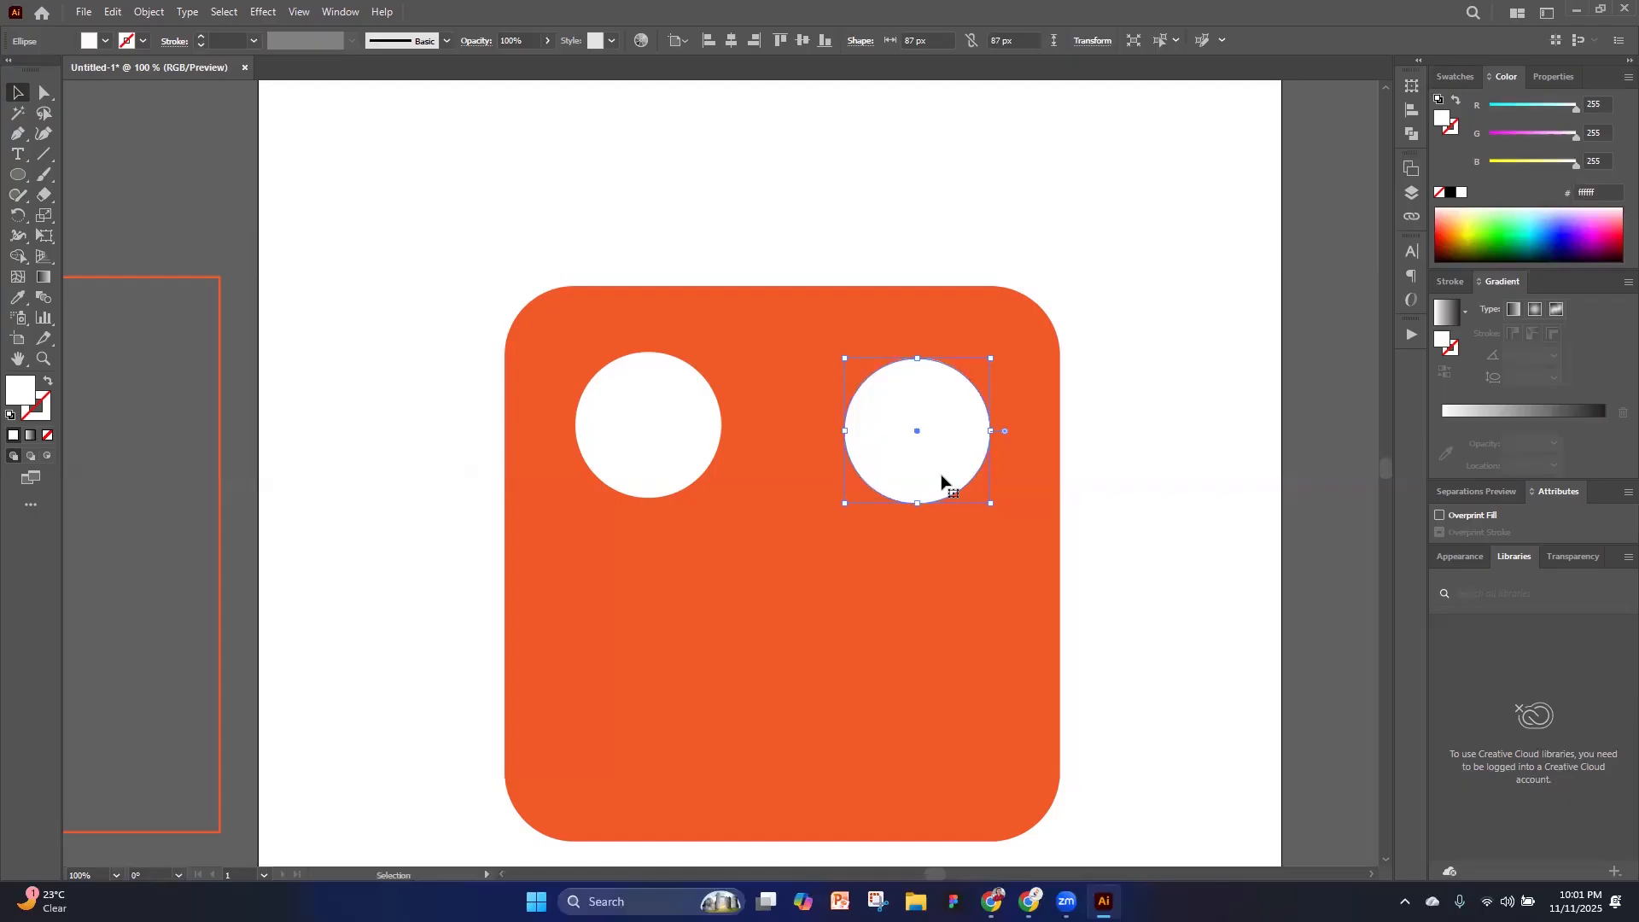
key(ctrl+minus)
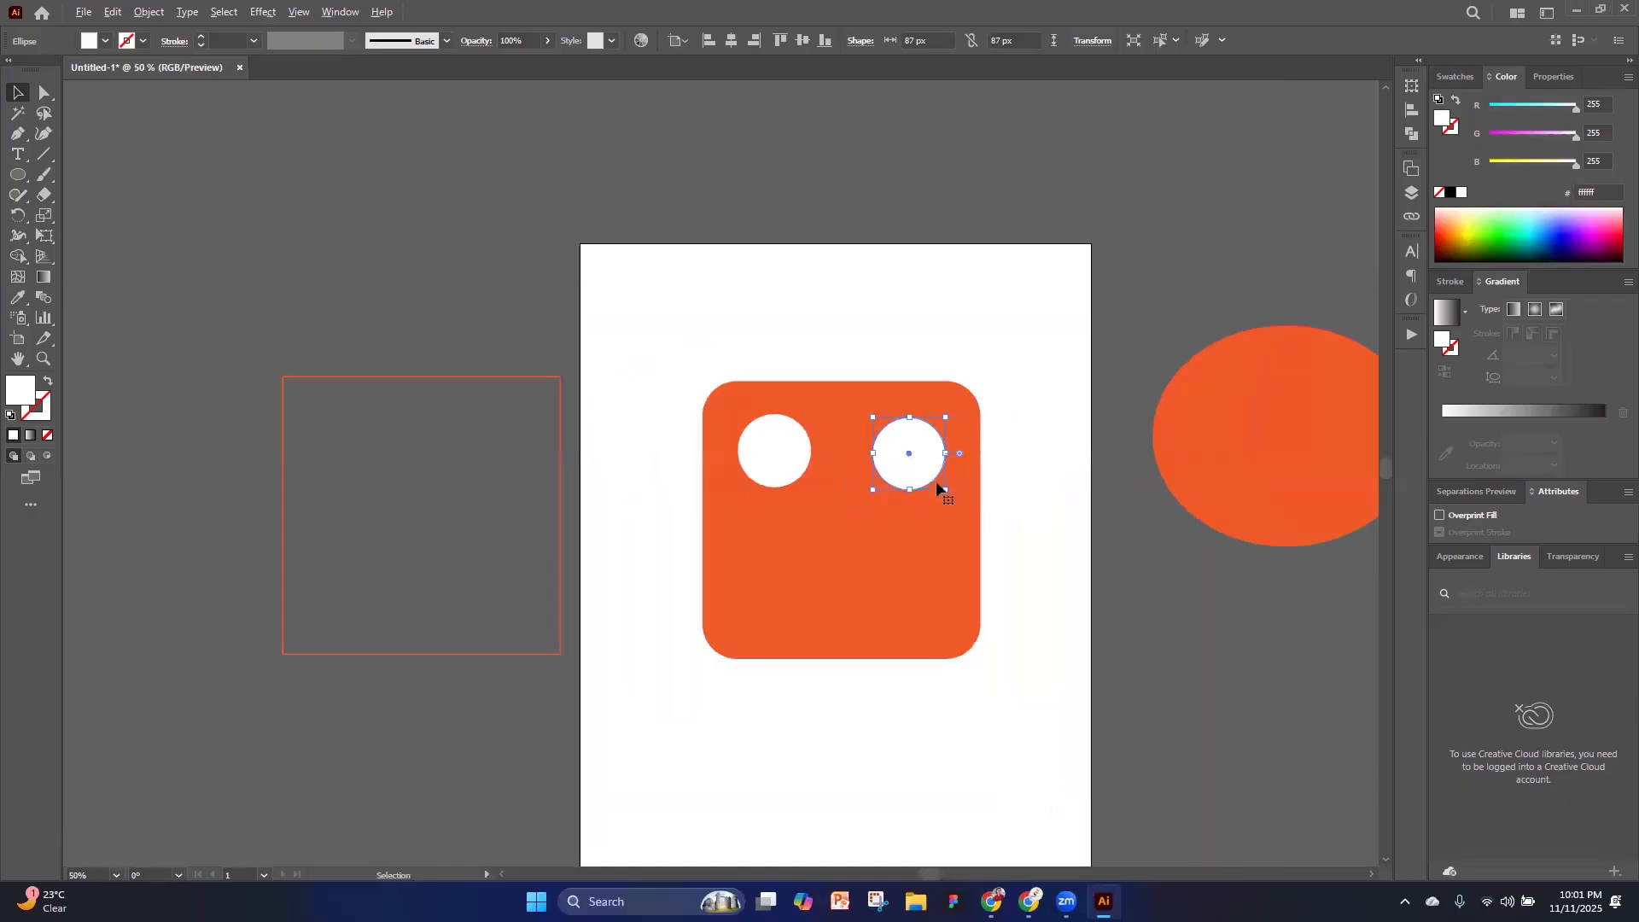
click(1112, 549)
click(901, 461)
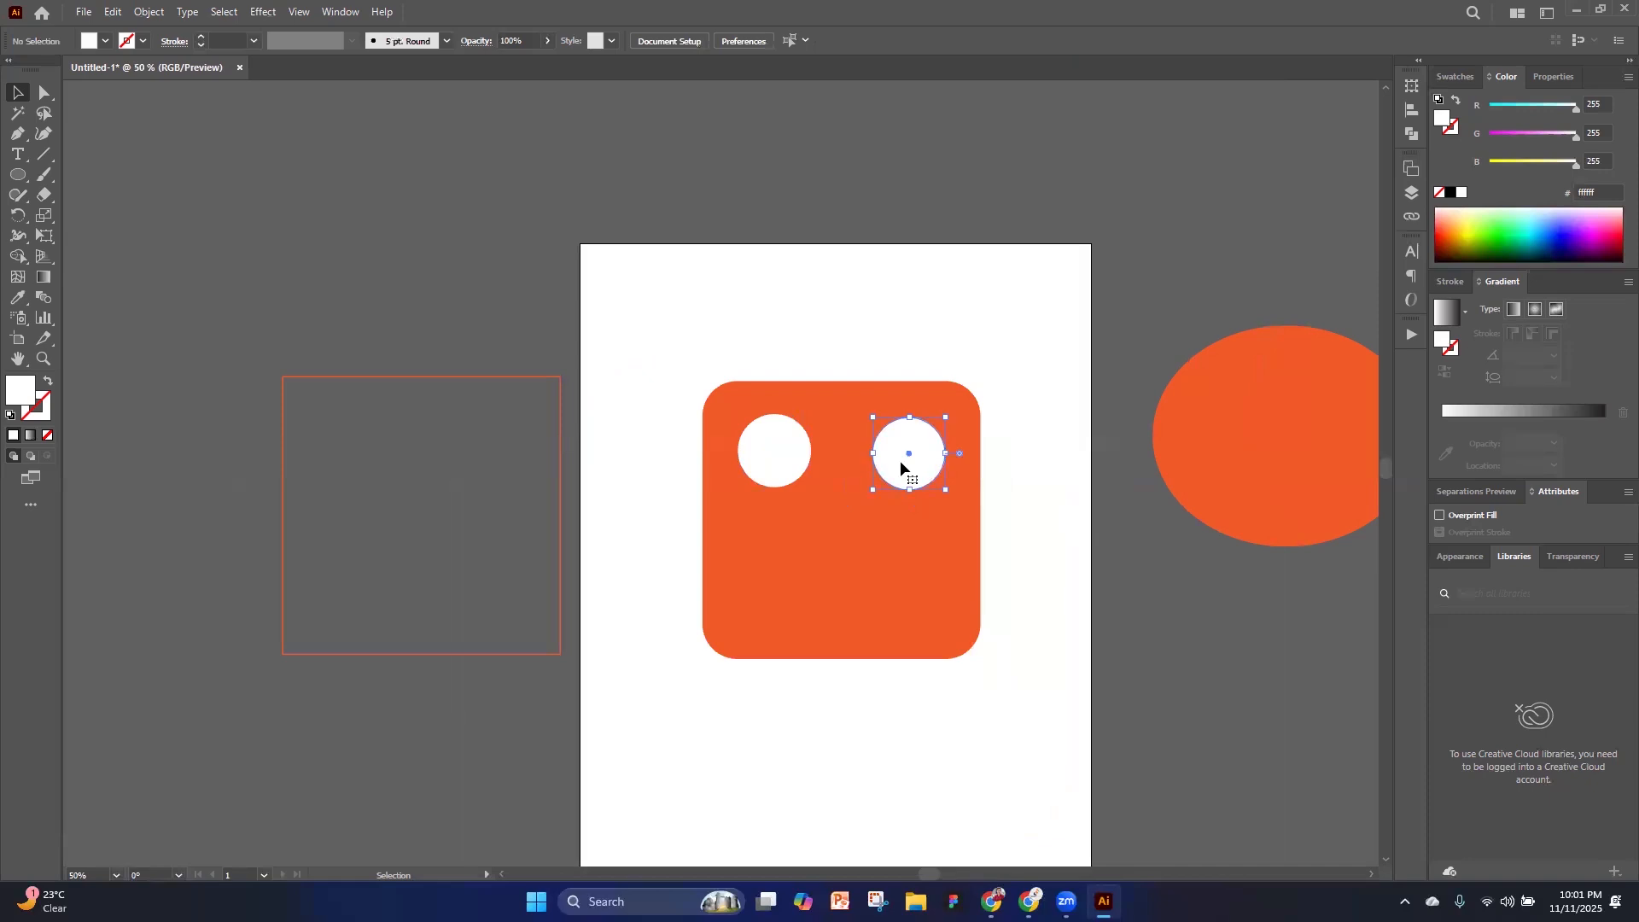
click(1010, 600)
Duplicate the left white circle in place, fill the copy black, and scale it from the center to about 54 px as a pupil
scroll(784, 474, up, 2)
scroll(782, 472, up, 1)
click(780, 453)
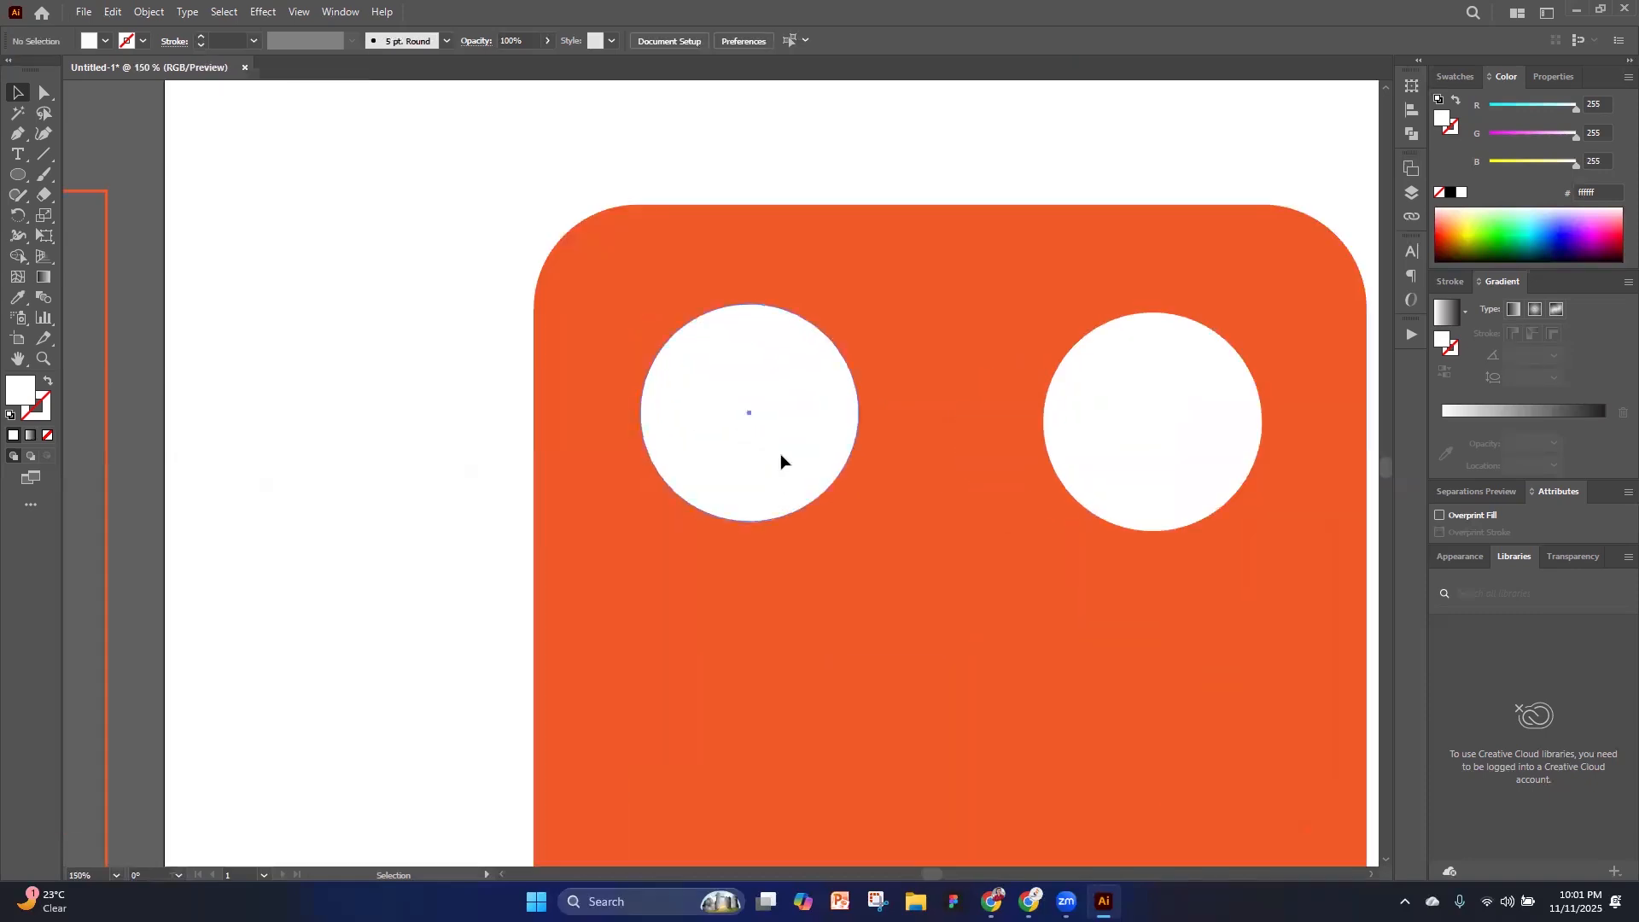
key(a)
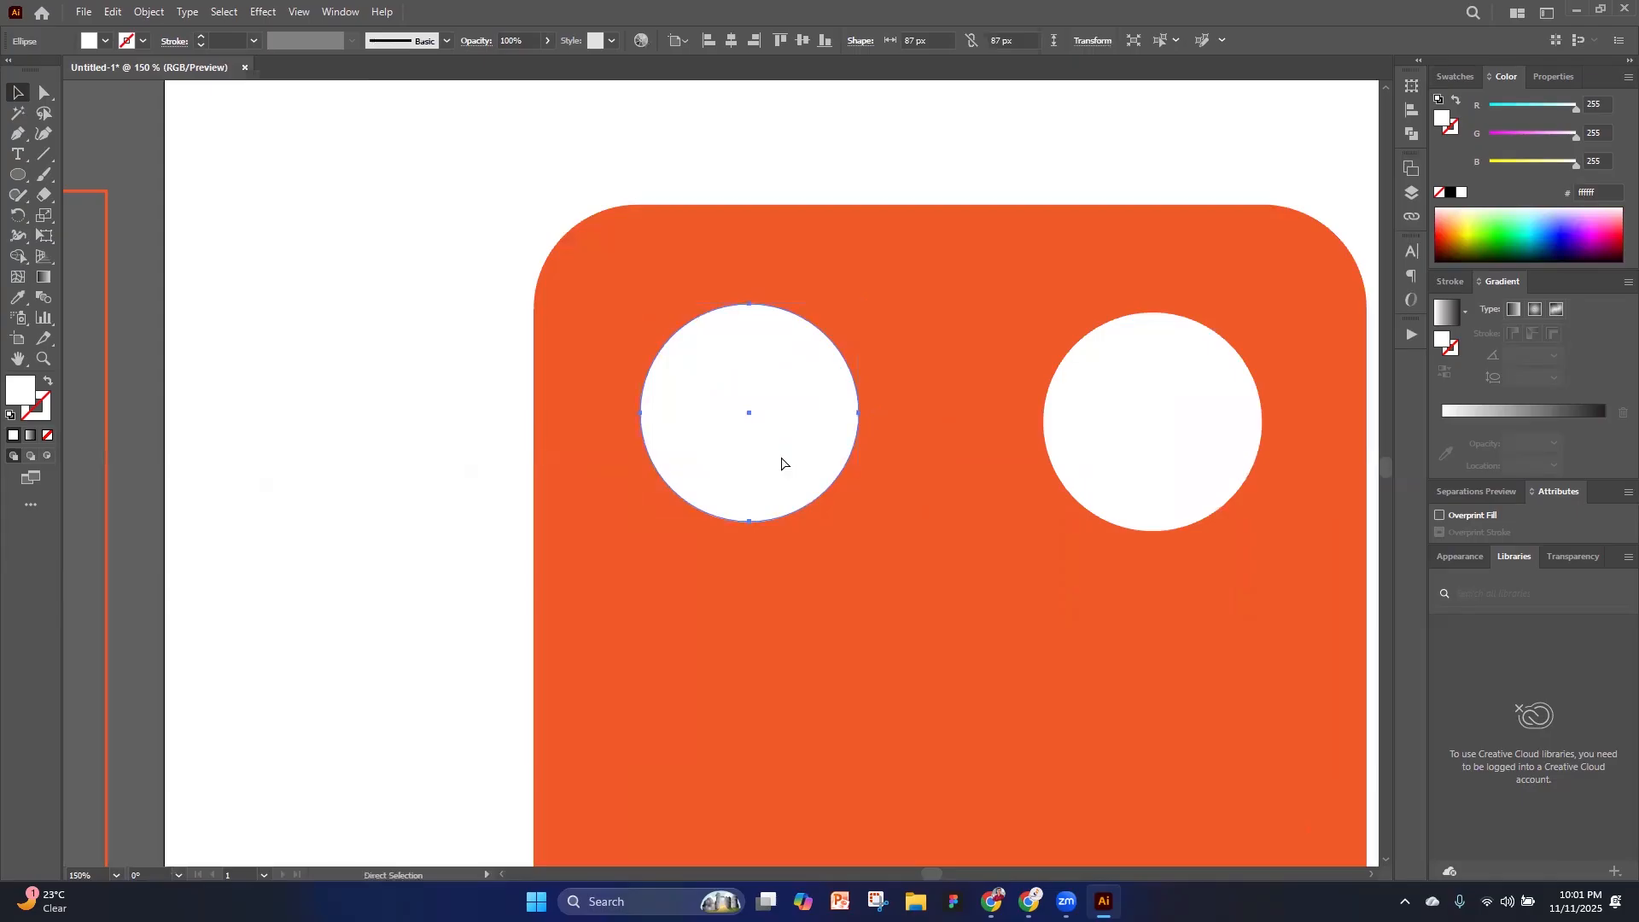
key(v)
scroll(785, 453, down, 2)
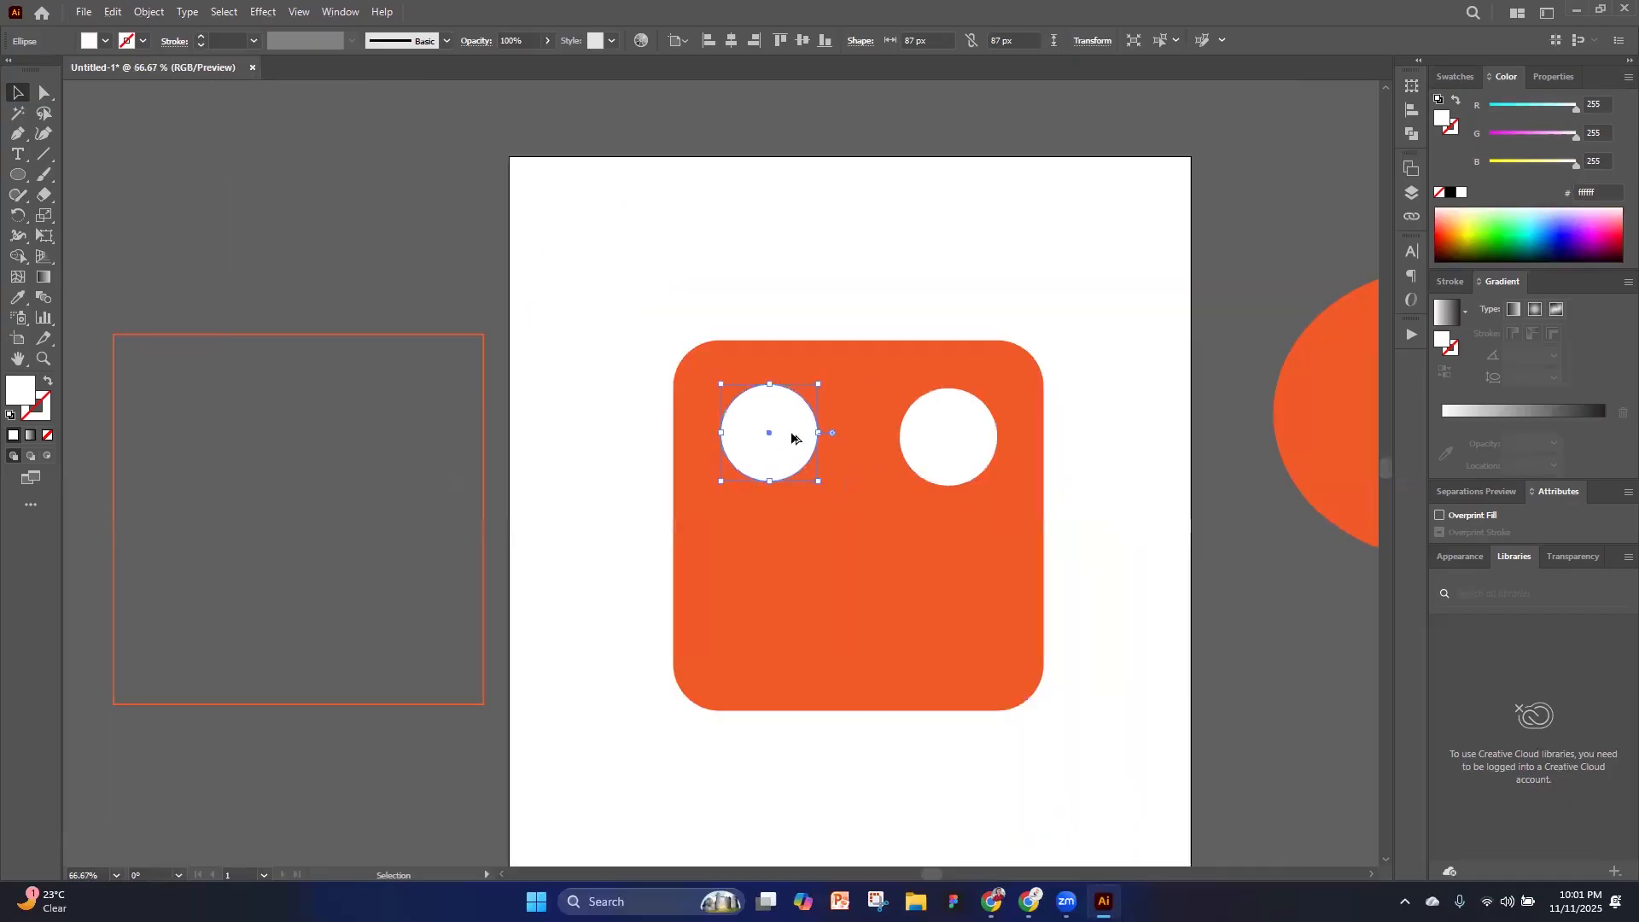
scroll(792, 434, up, 1)
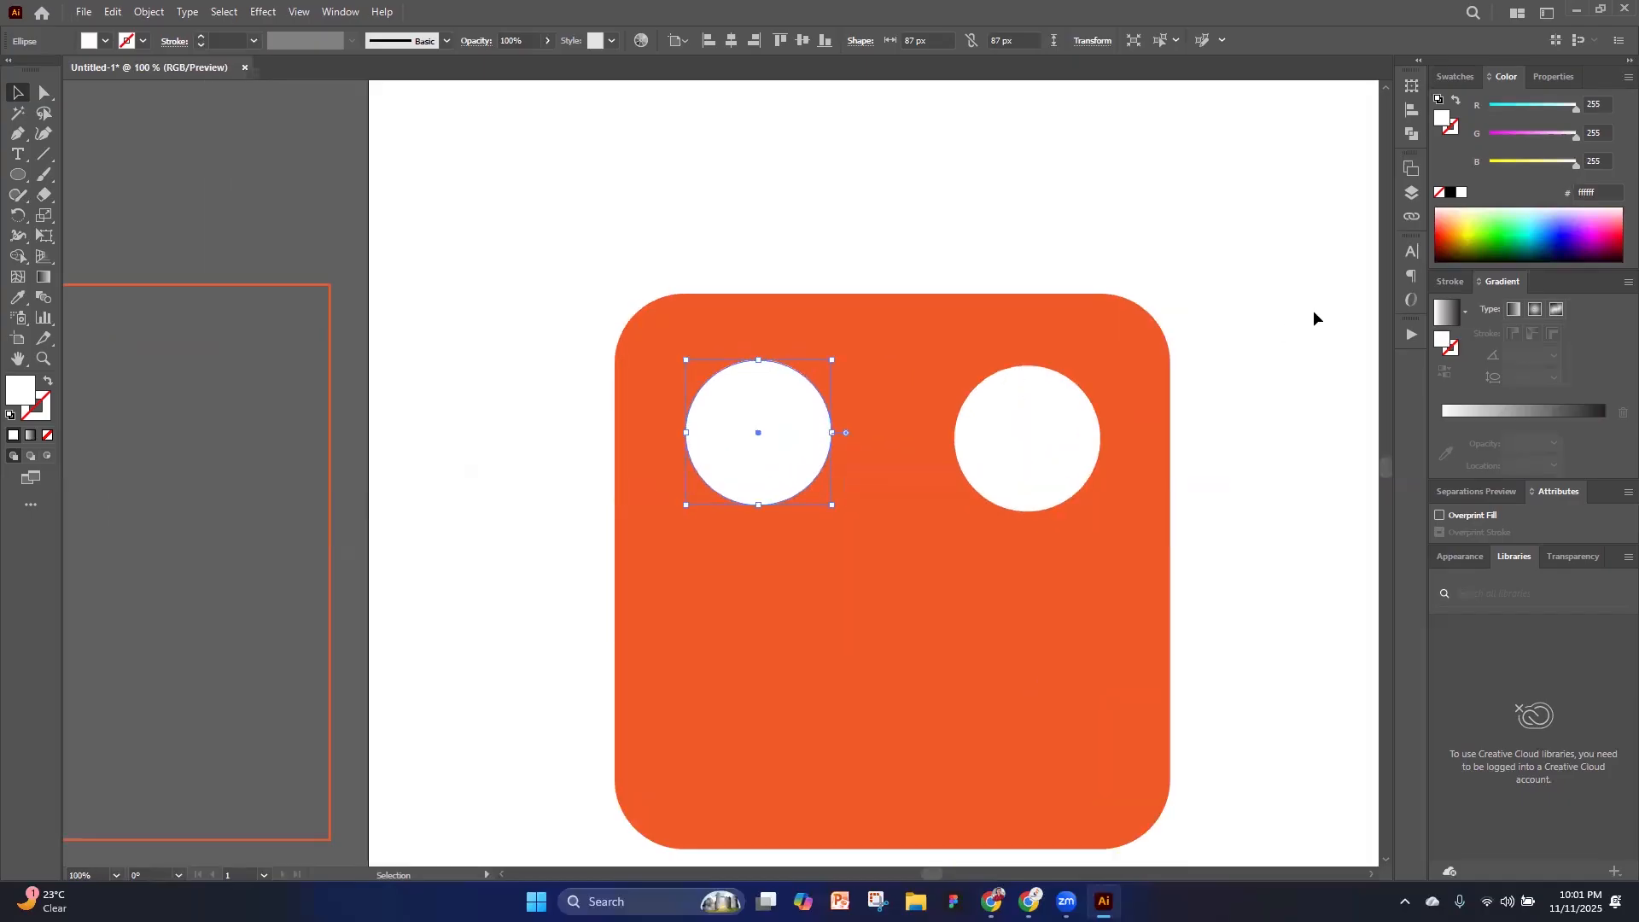
click(1450, 192)
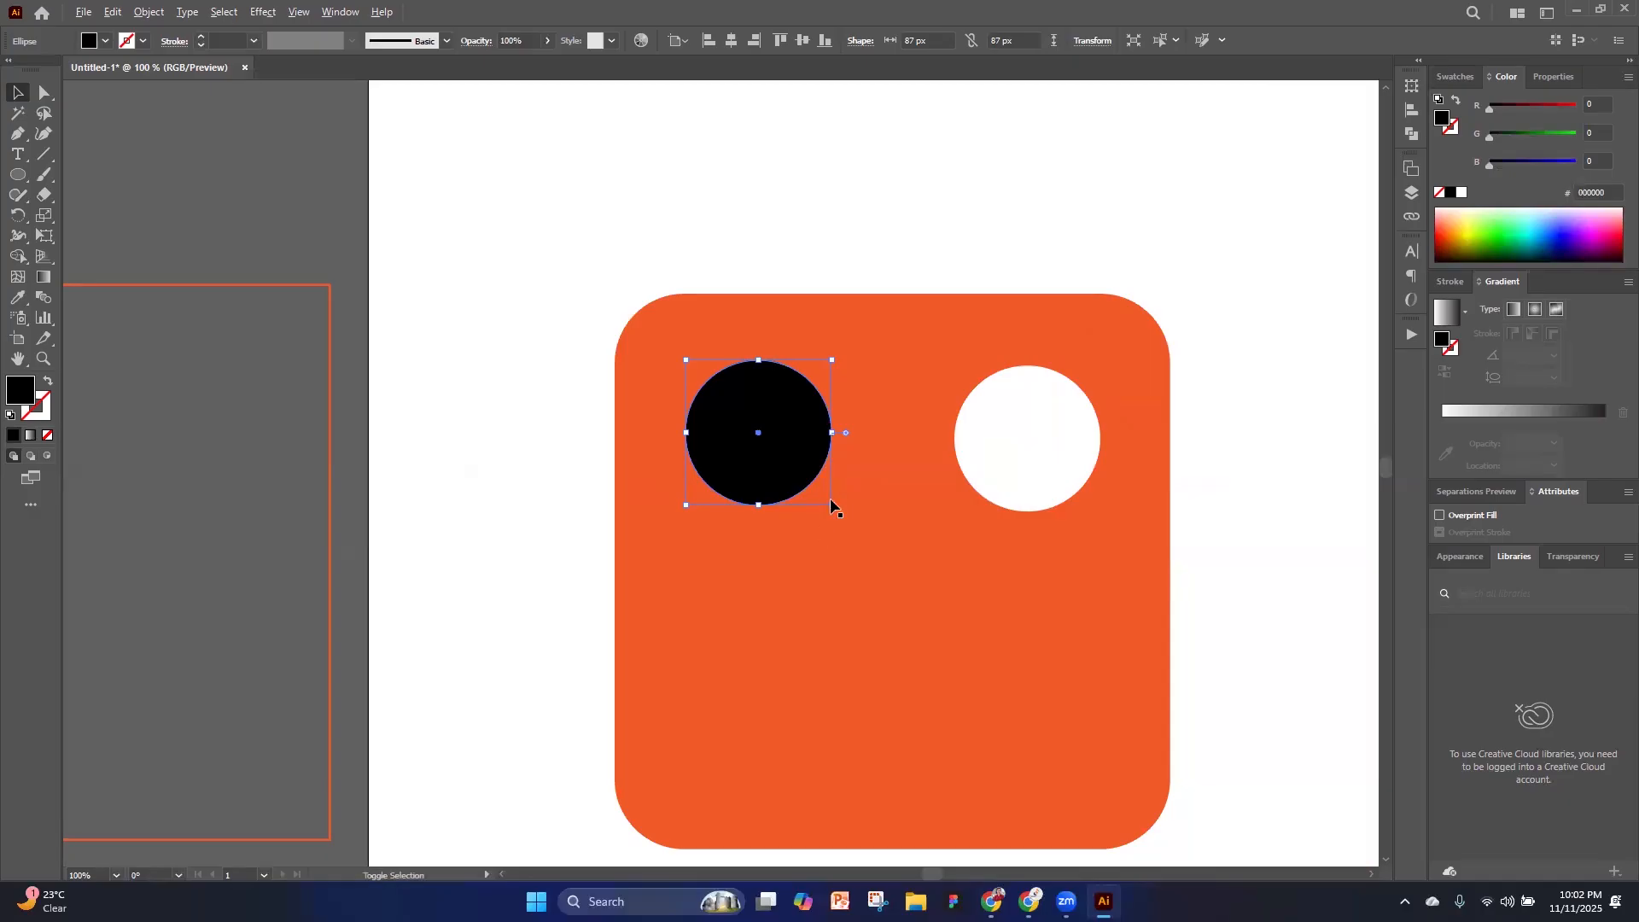
drag(832, 509, 807, 480)
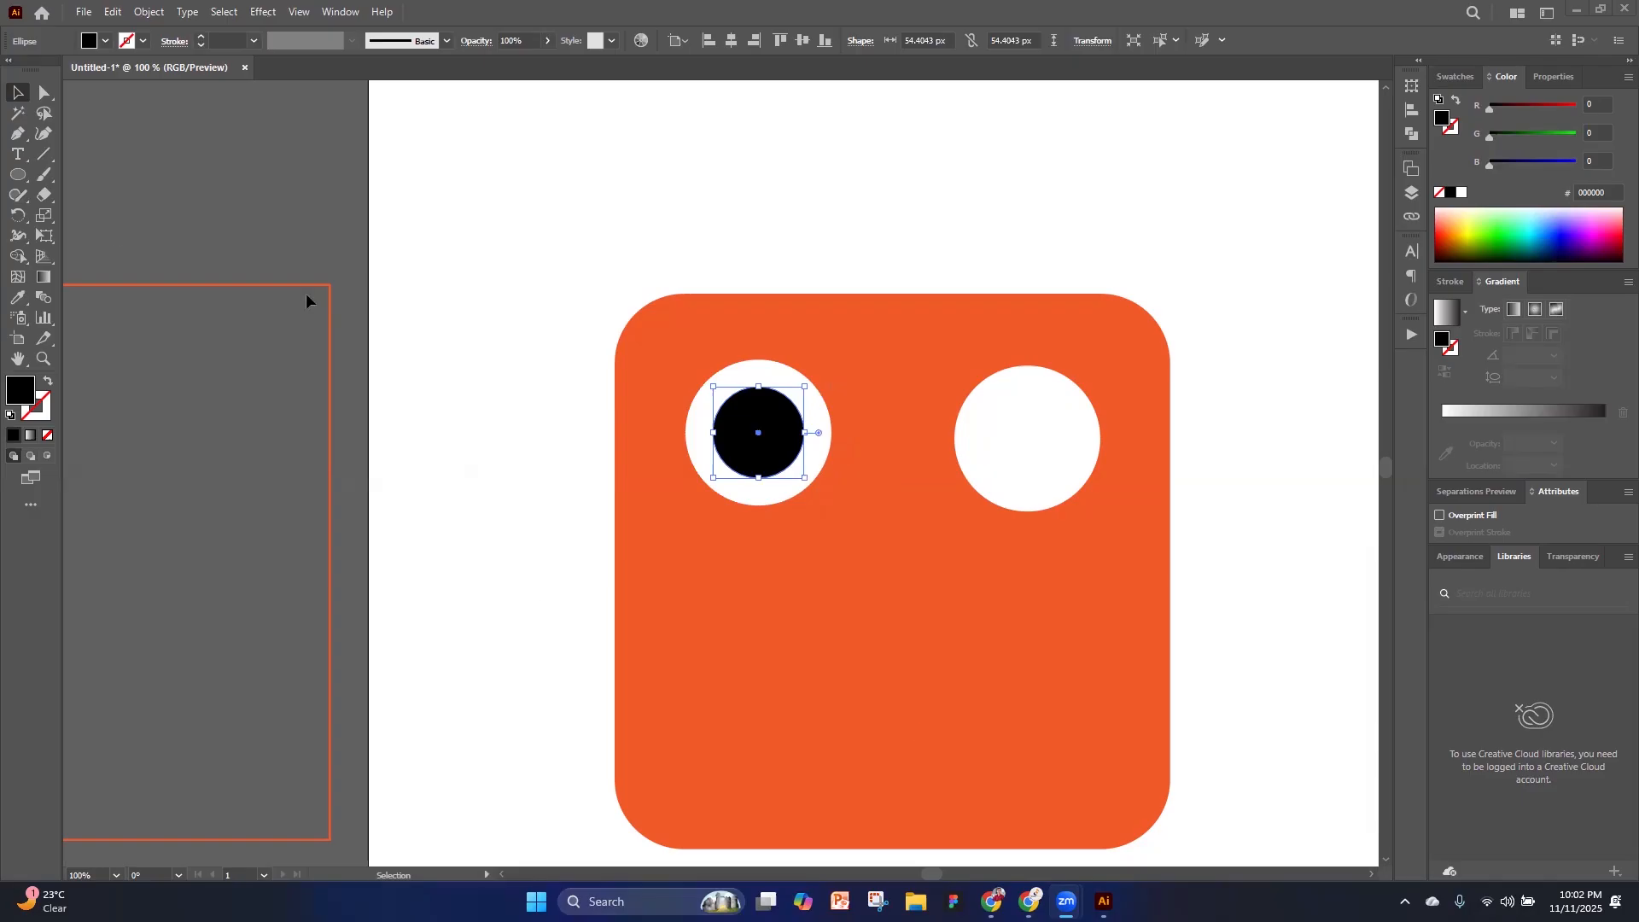
Delete the black pupil circle from the left eye
click(578, 501)
click(753, 439)
key(Delete)
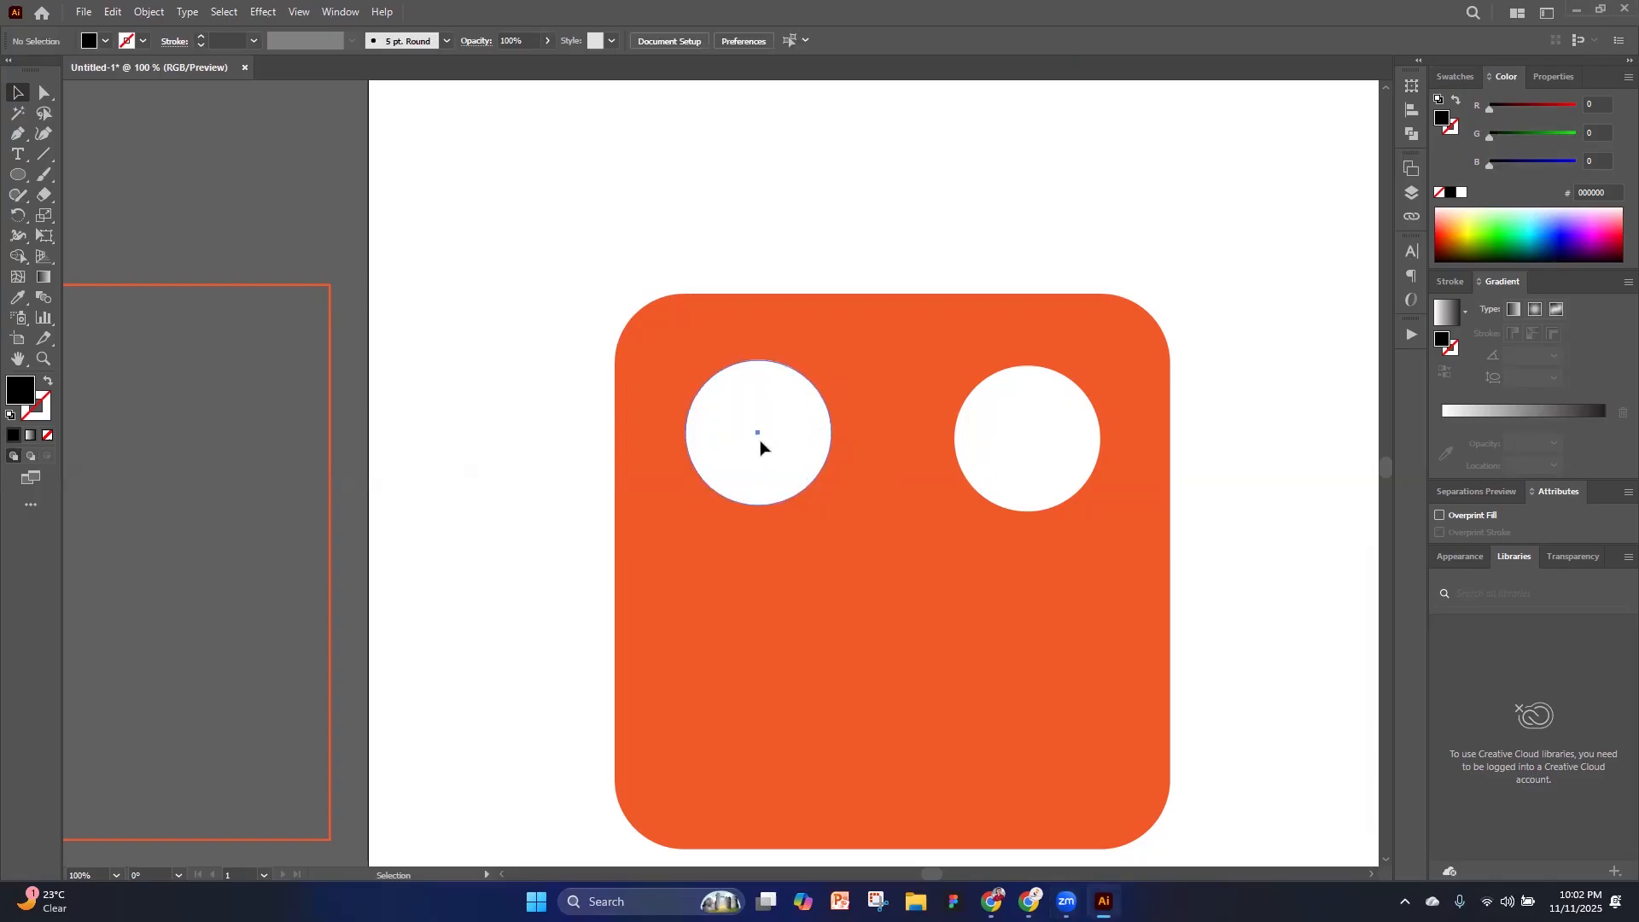
Duplicate the left white circle in place, fill the copy black, and scale it from the center to about 48 px
click(759, 445)
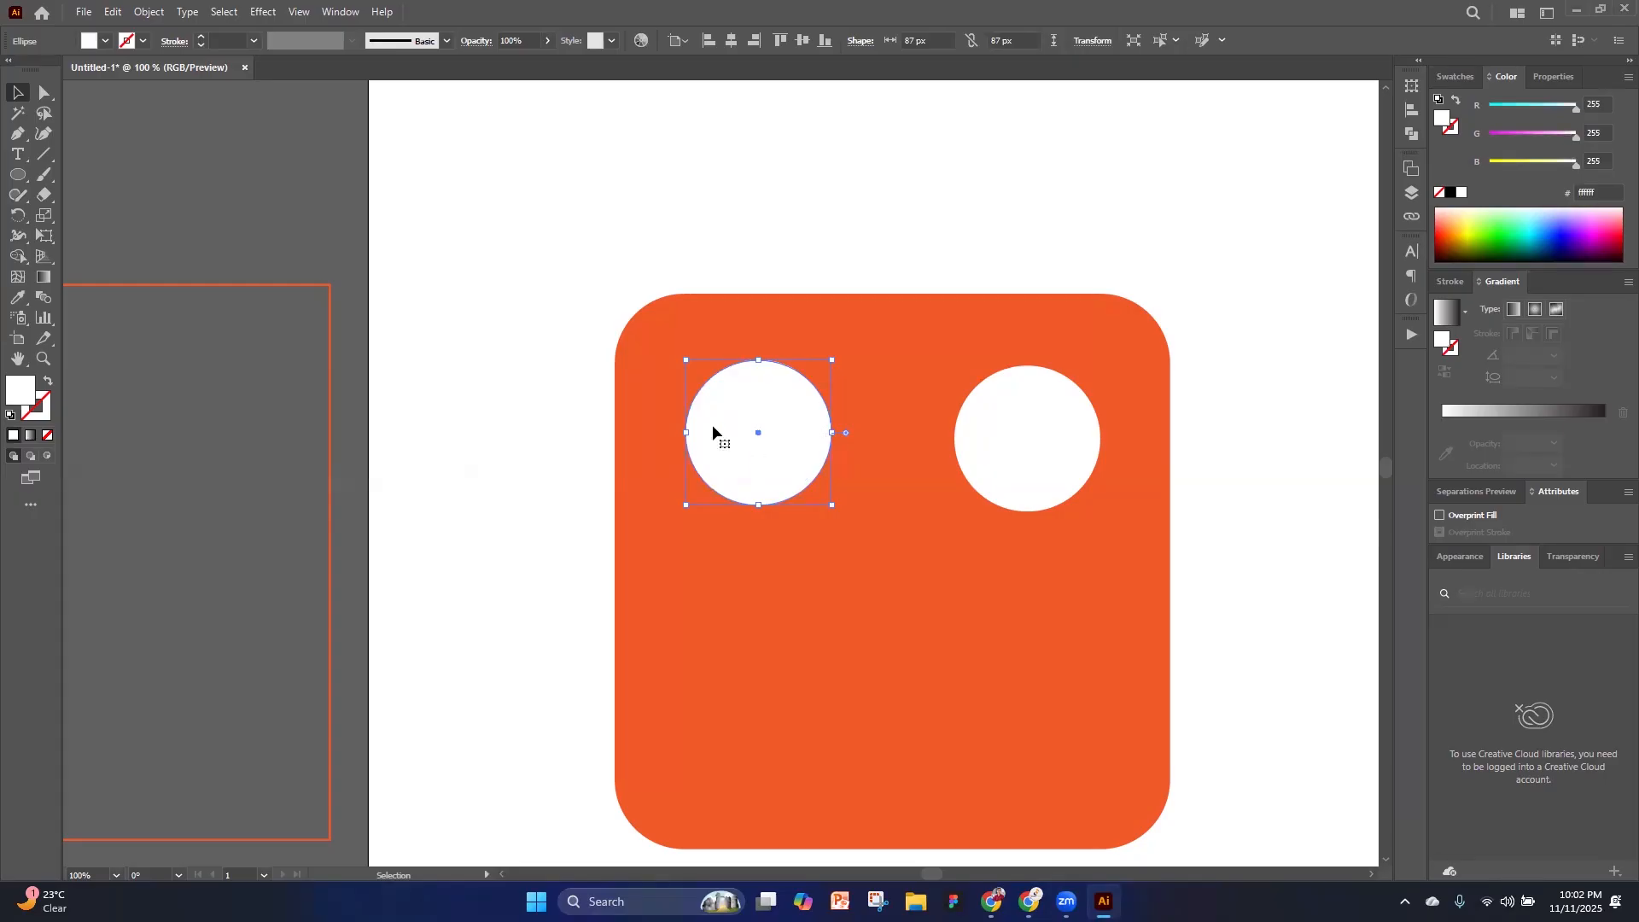
key(a)
key(v)
key(a)
key(v)
key(a)
key(v)
click(1455, 77)
click(1505, 76)
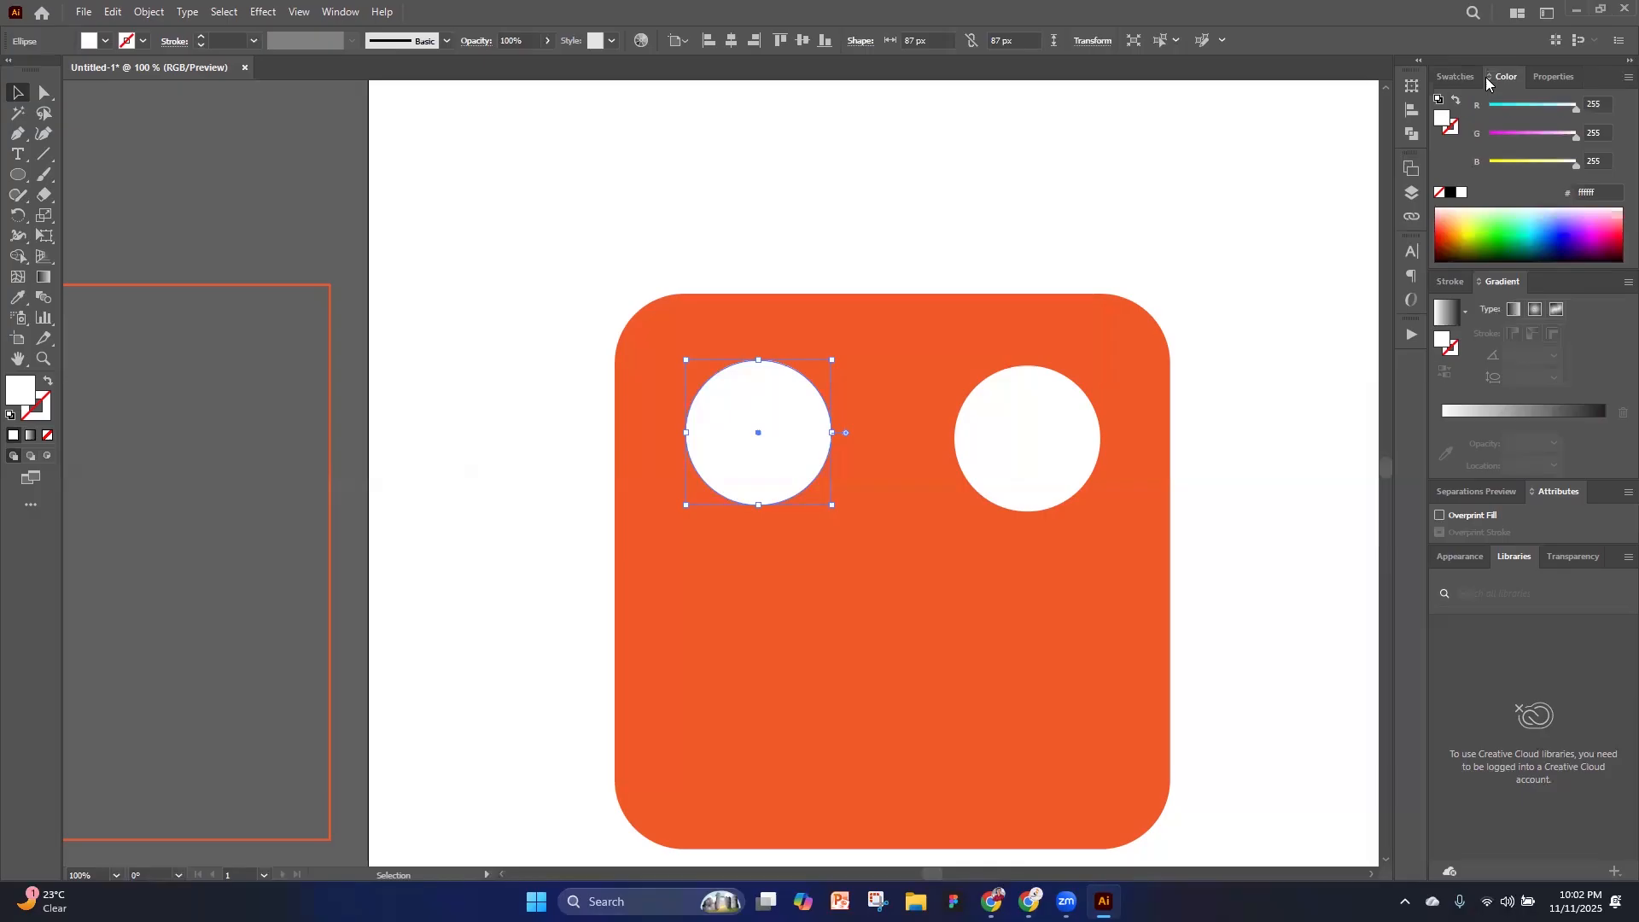
click(1451, 193)
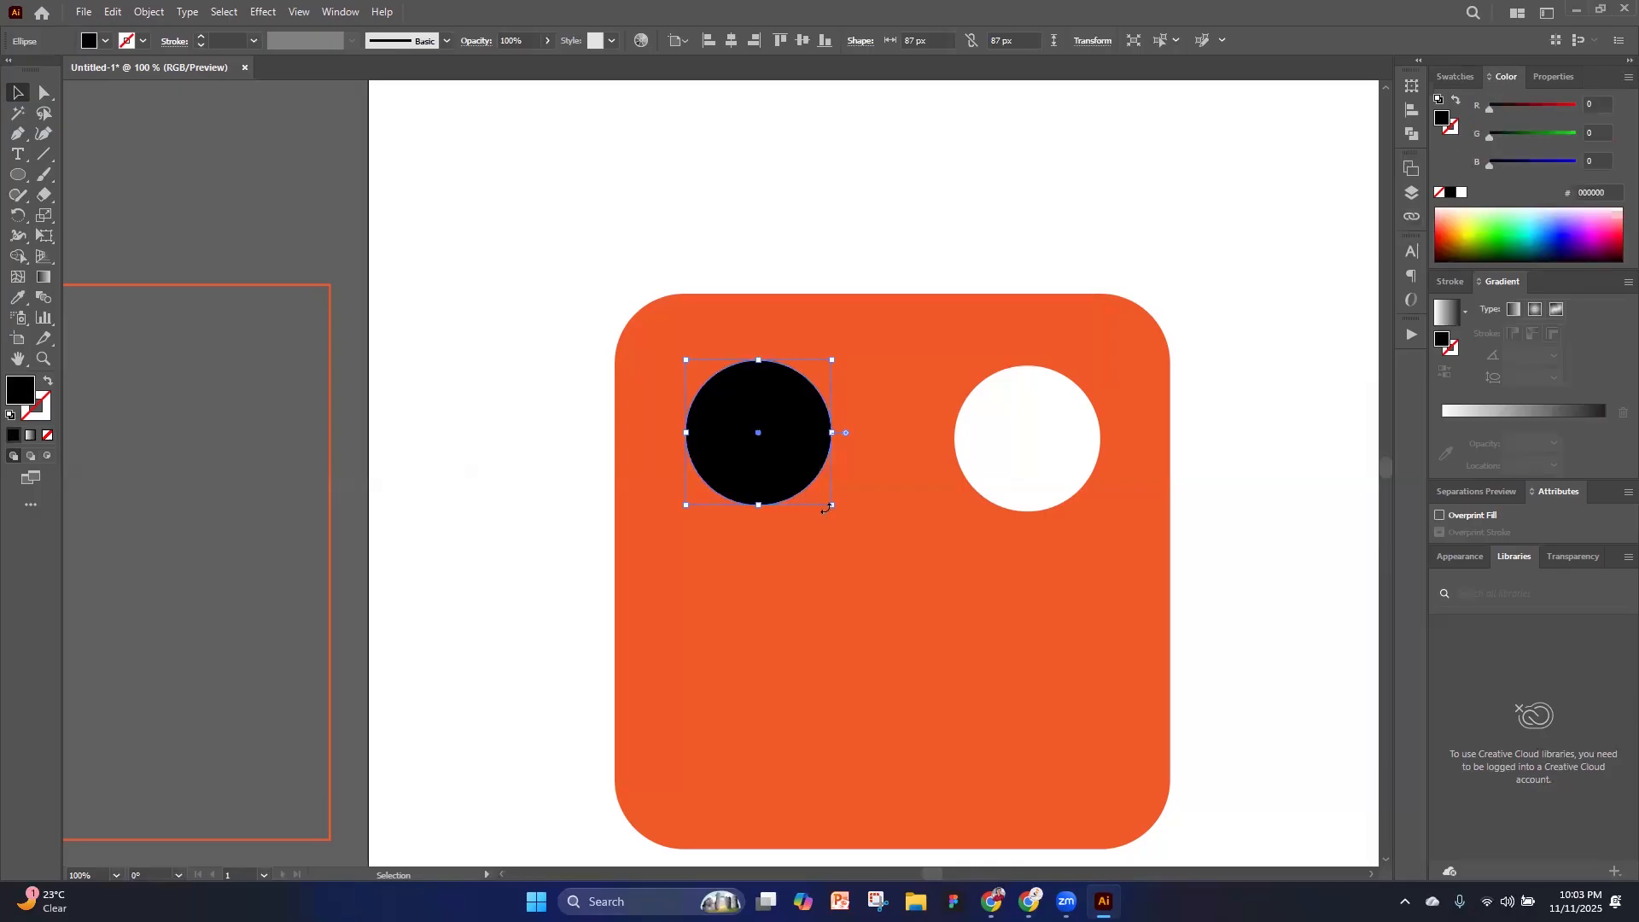
drag(833, 508, 800, 495)
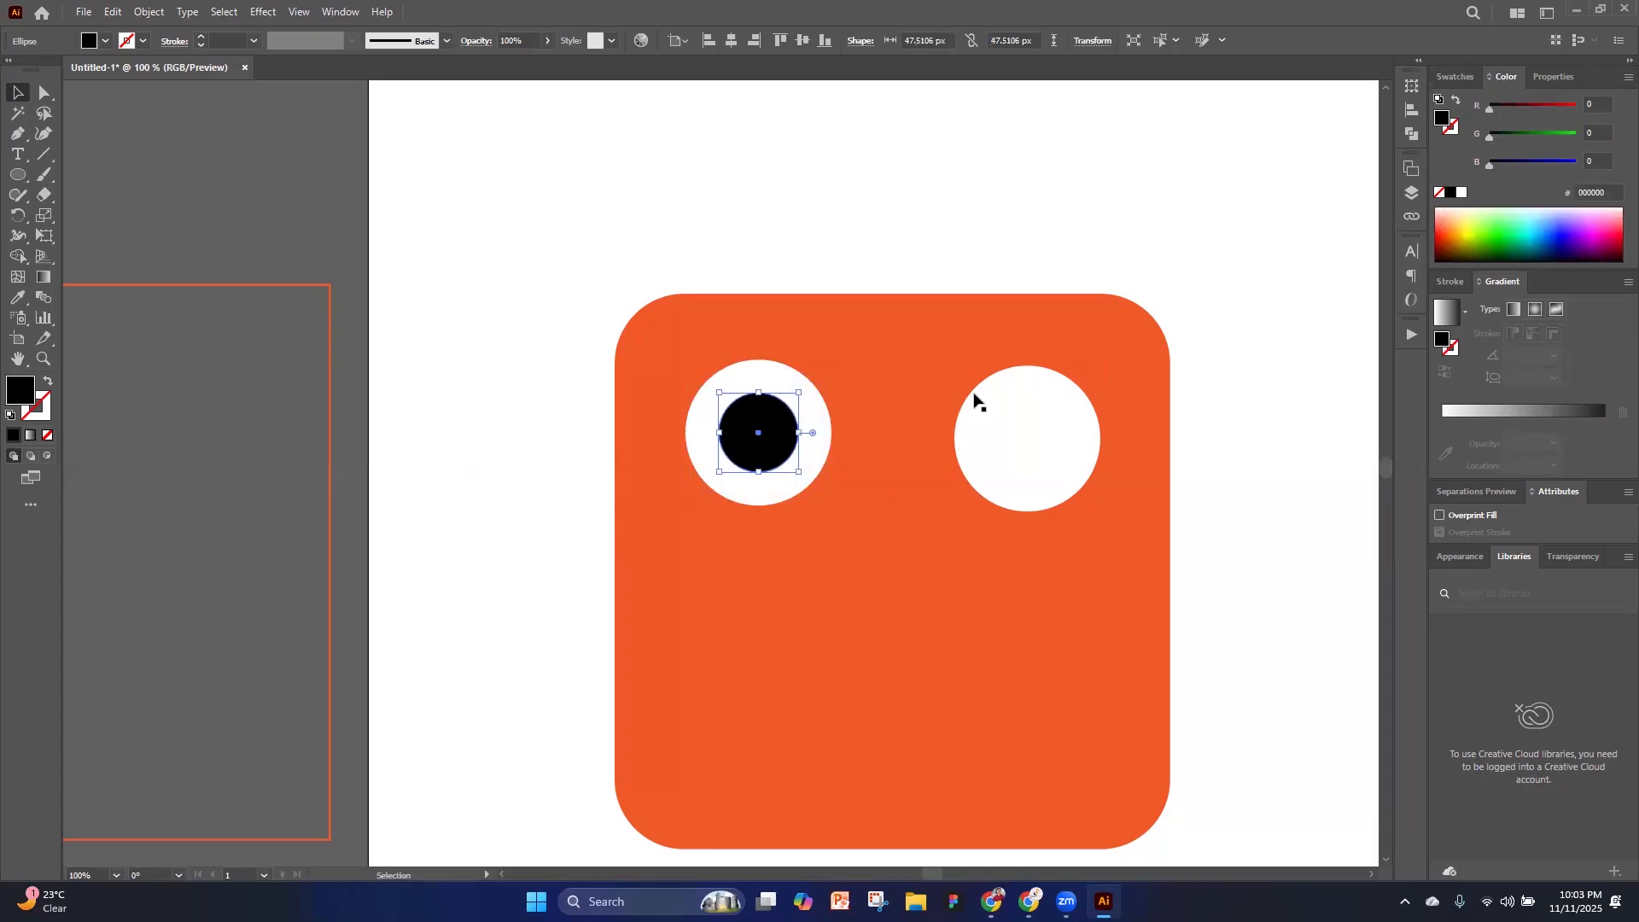
click(336, 336)
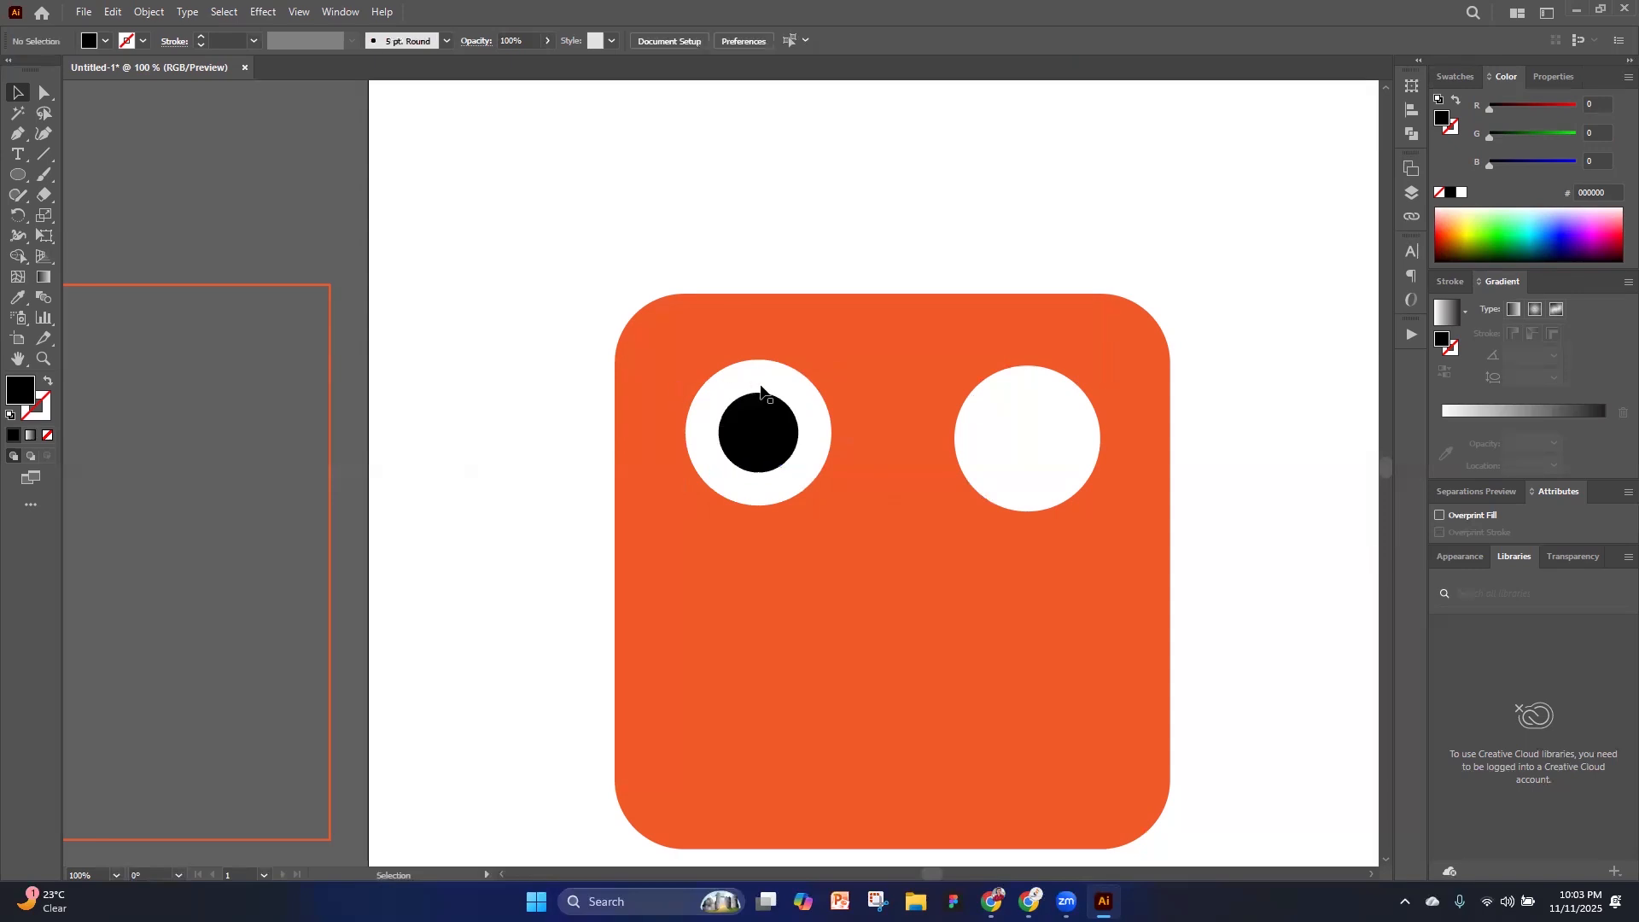
Duplicate the black pupil in place, shrink the copy to about 22 px toward its lower-right corner, and fill it white
click(776, 433)
key(a)
key(v)
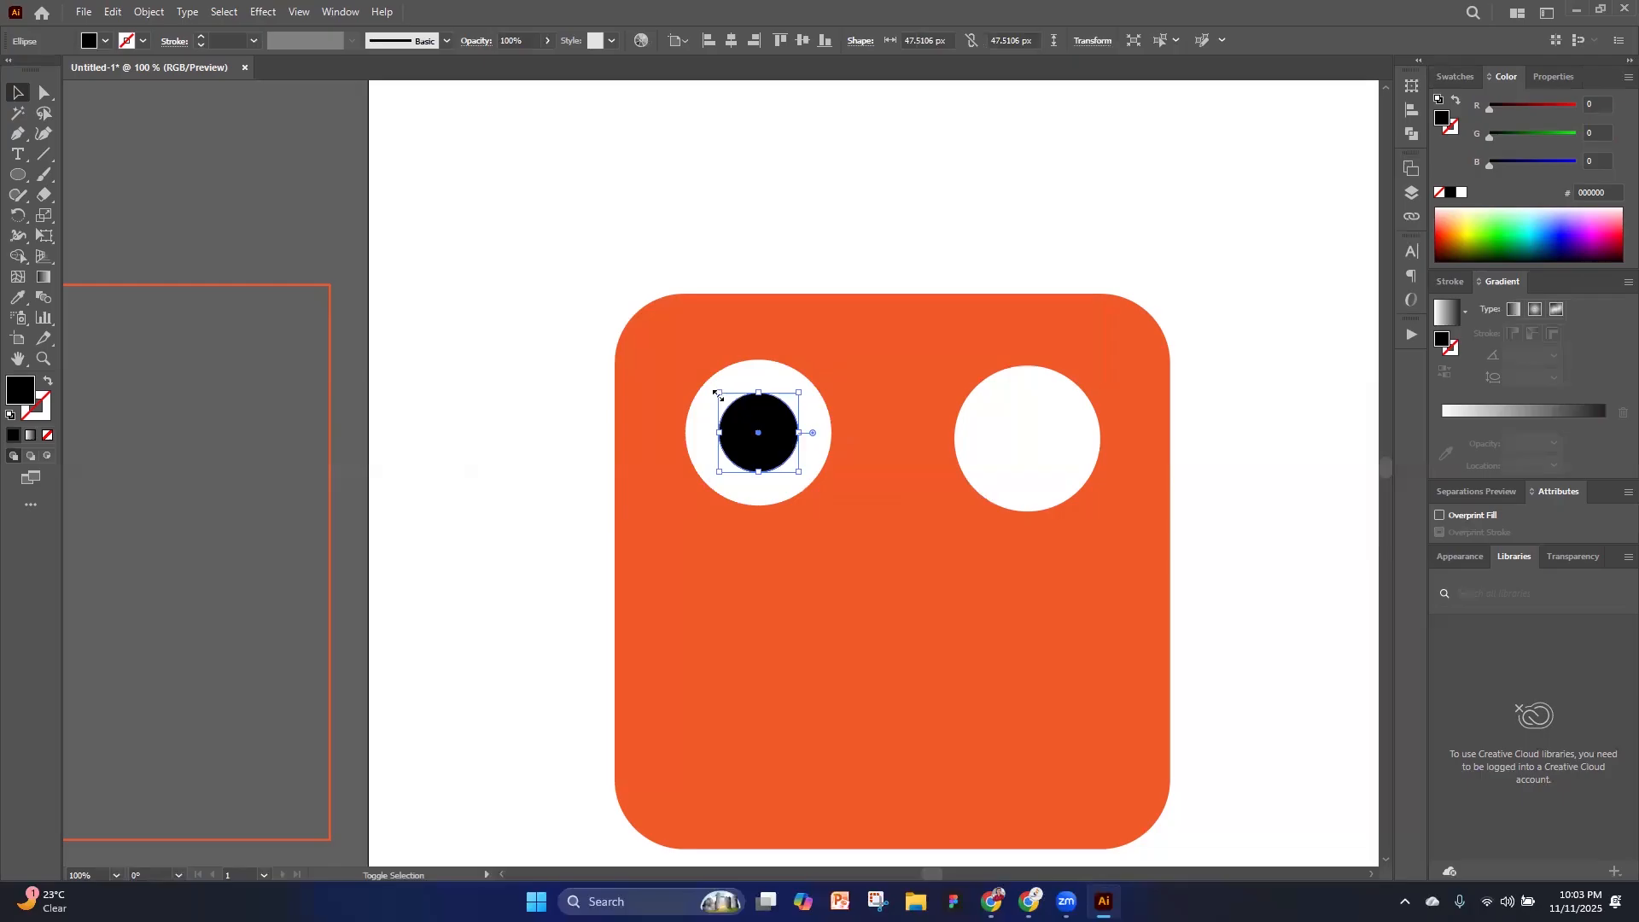
drag(717, 394, 746, 437)
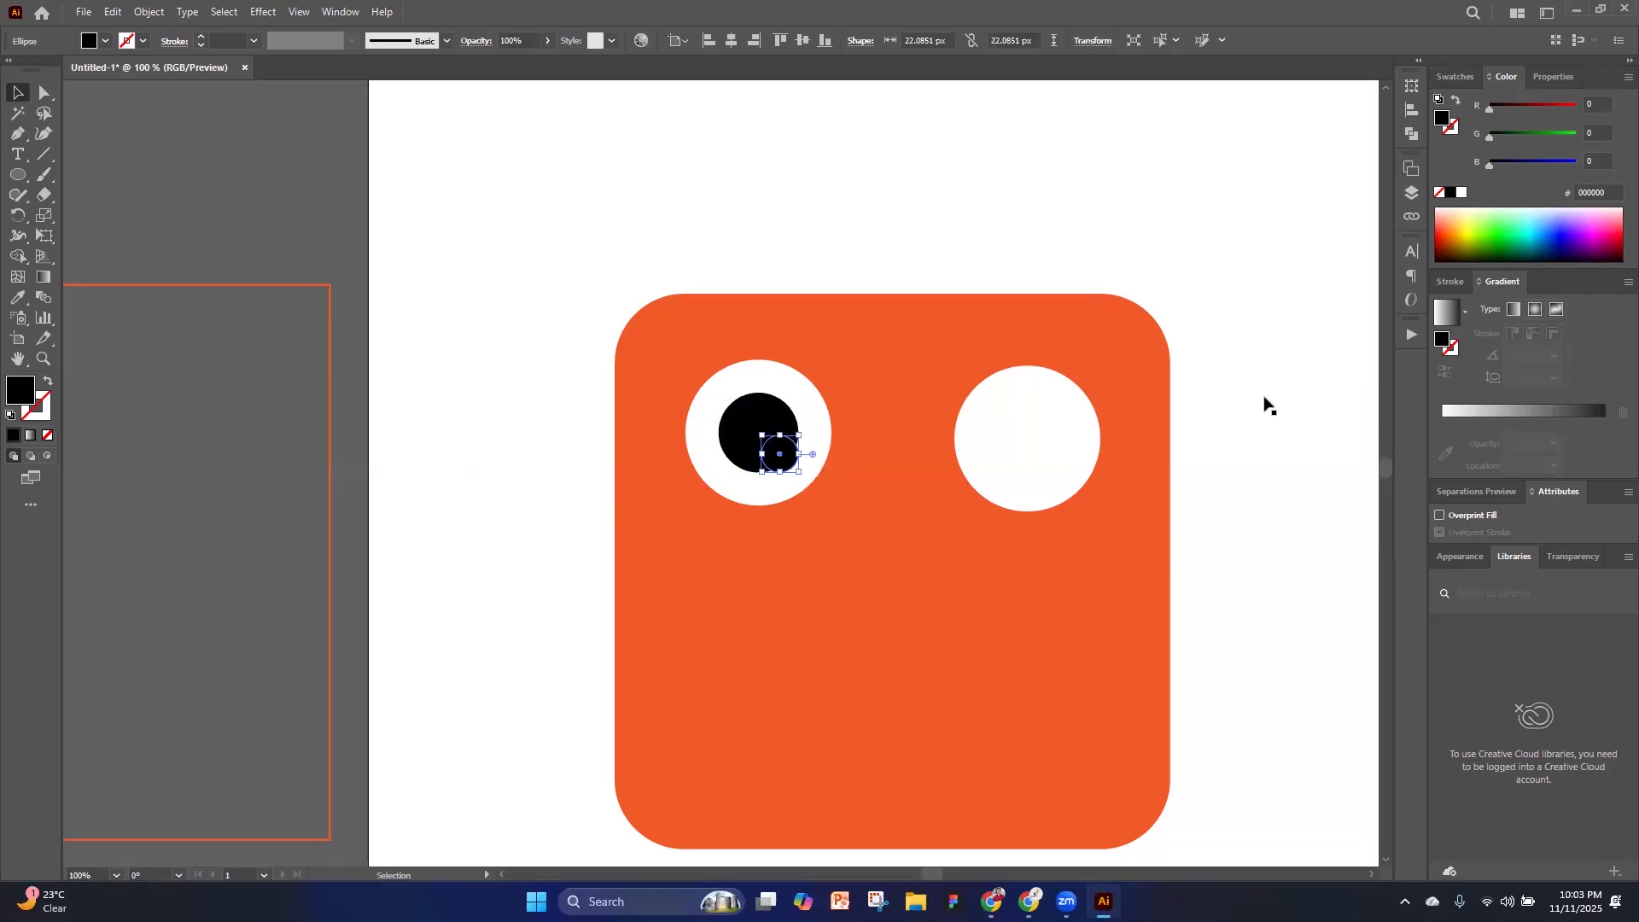
click(1463, 195)
click(549, 548)
scroll(897, 581, down, 4)
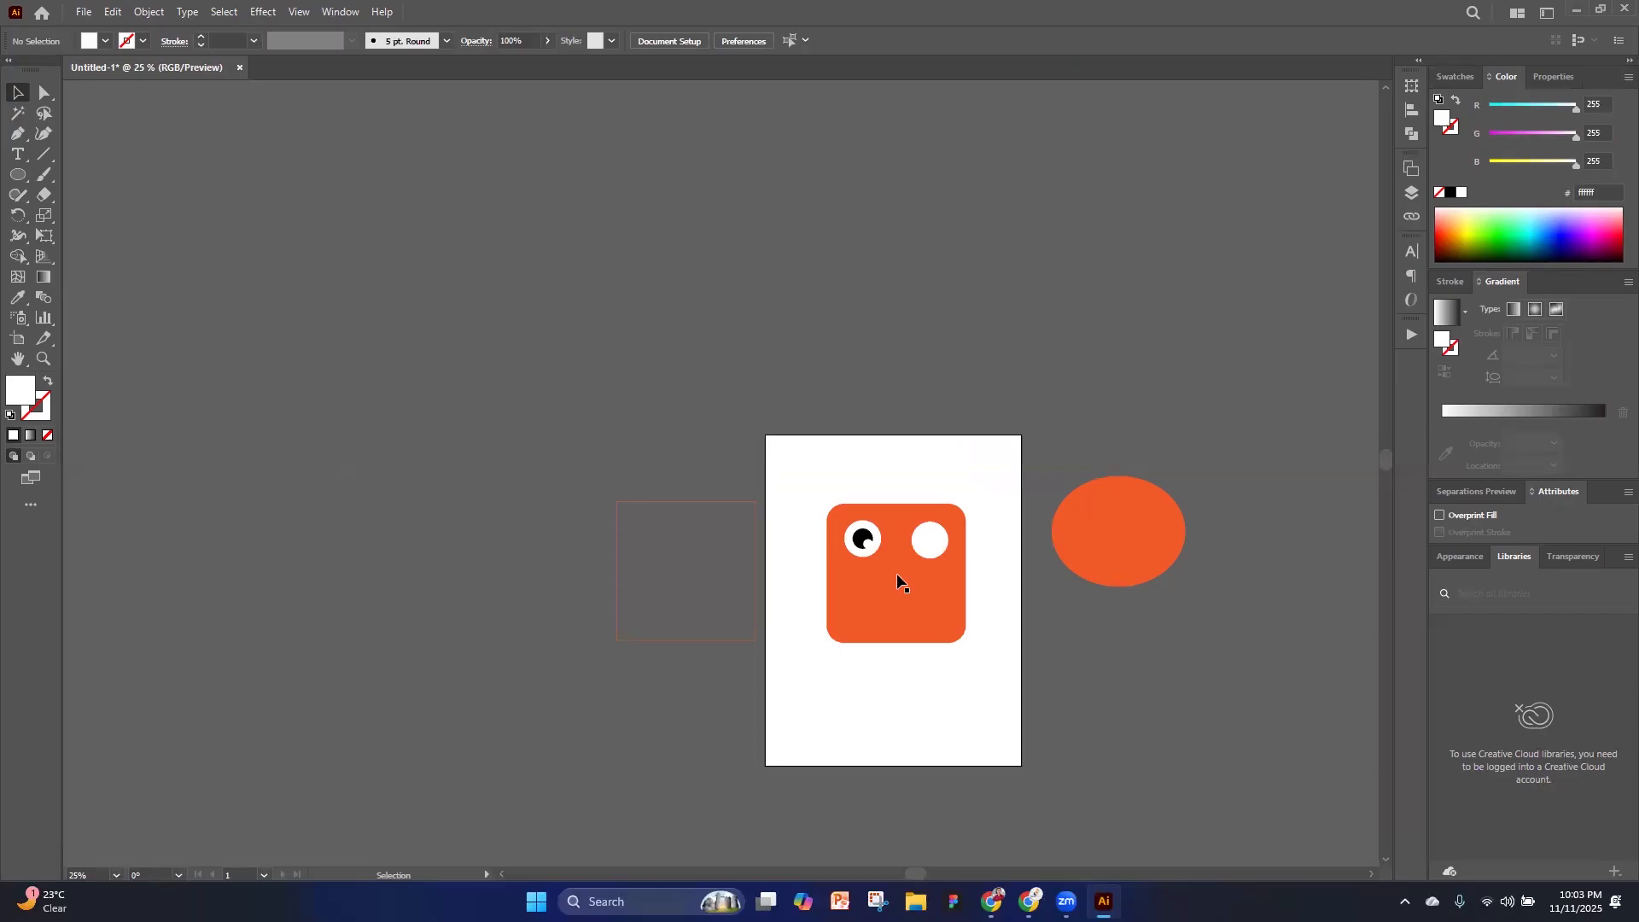
click(1103, 897)
scroll(971, 488, up, 2)
key(super)
key(Escape)
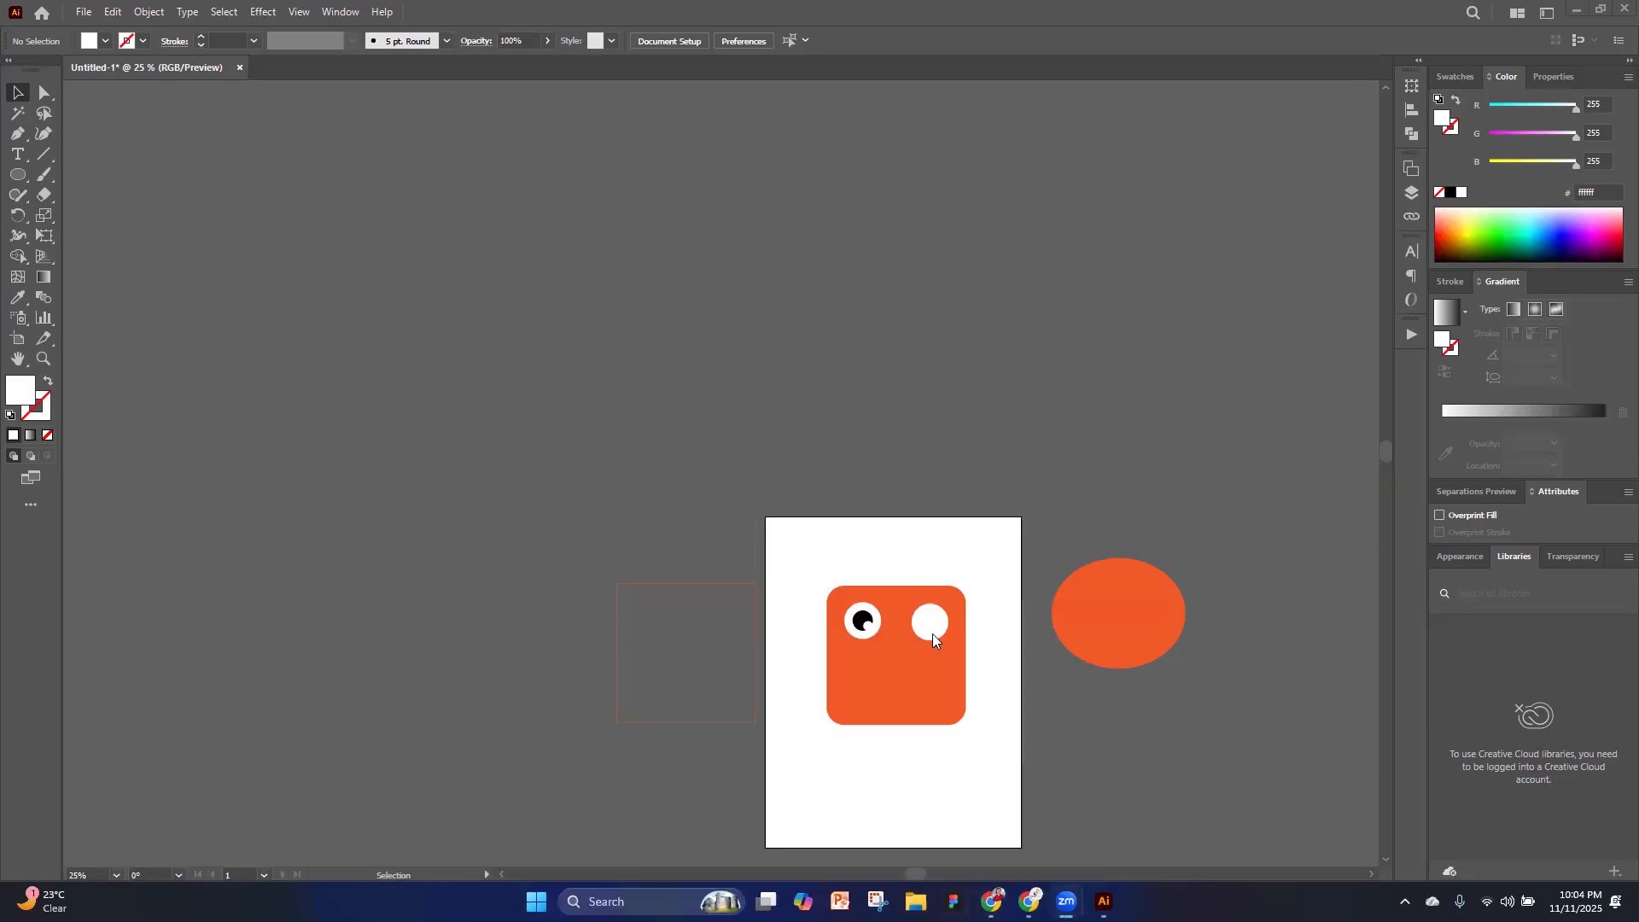
scroll(926, 653, up, 1)
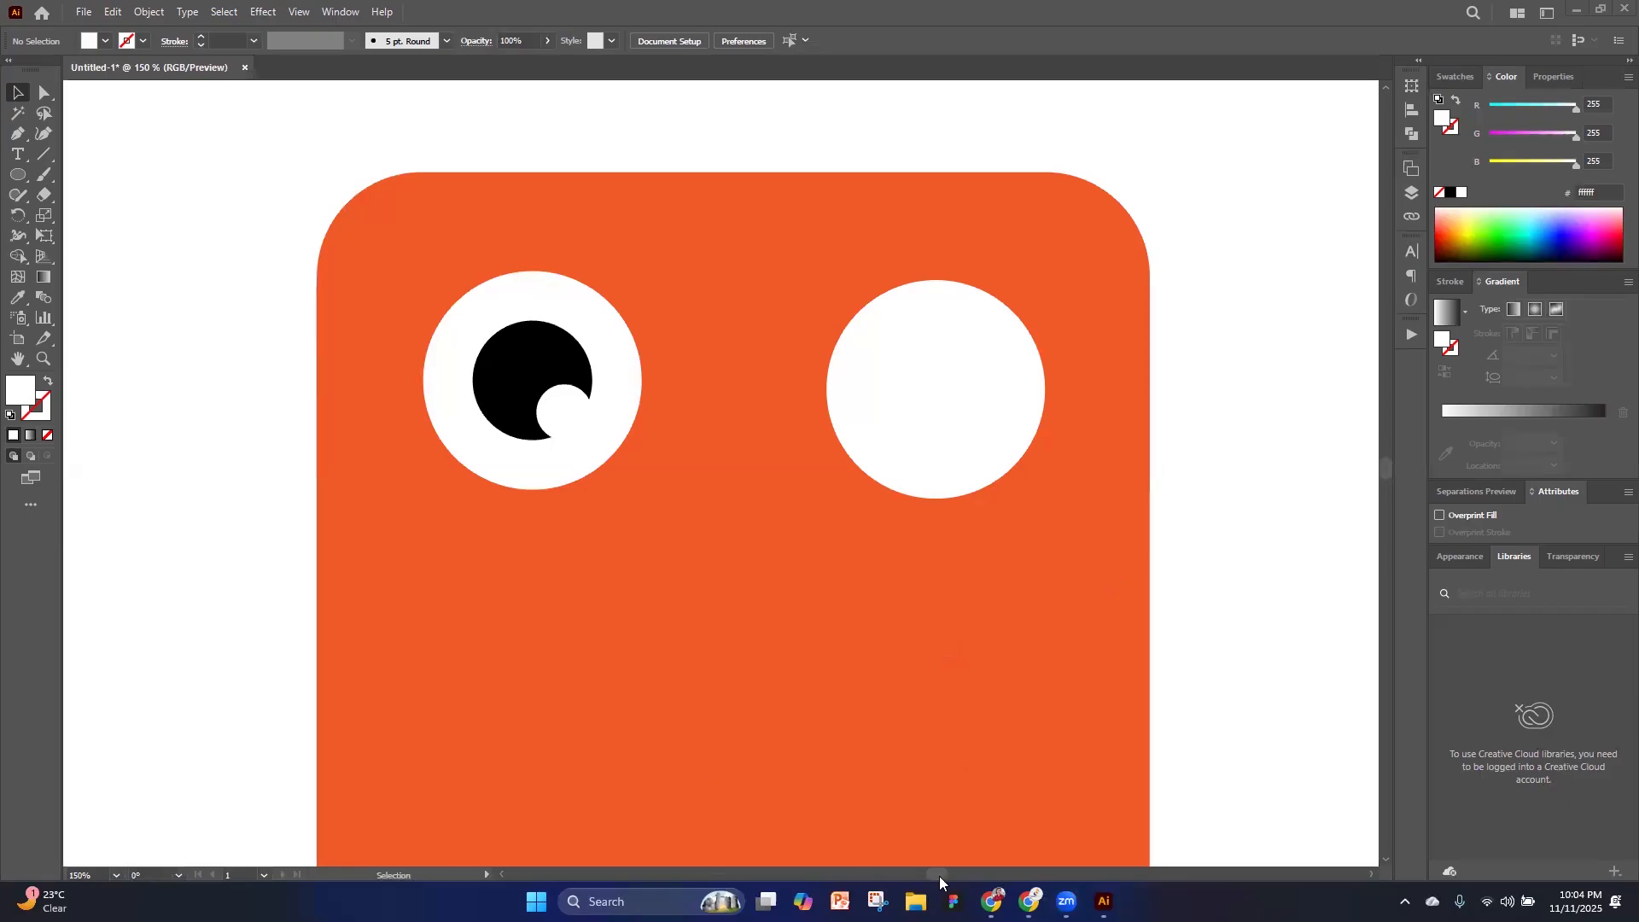
Delete the plain right white circle, and create a copy of the left eye's three circles reflected across the vertical axis
click(906, 451)
key(Delete)
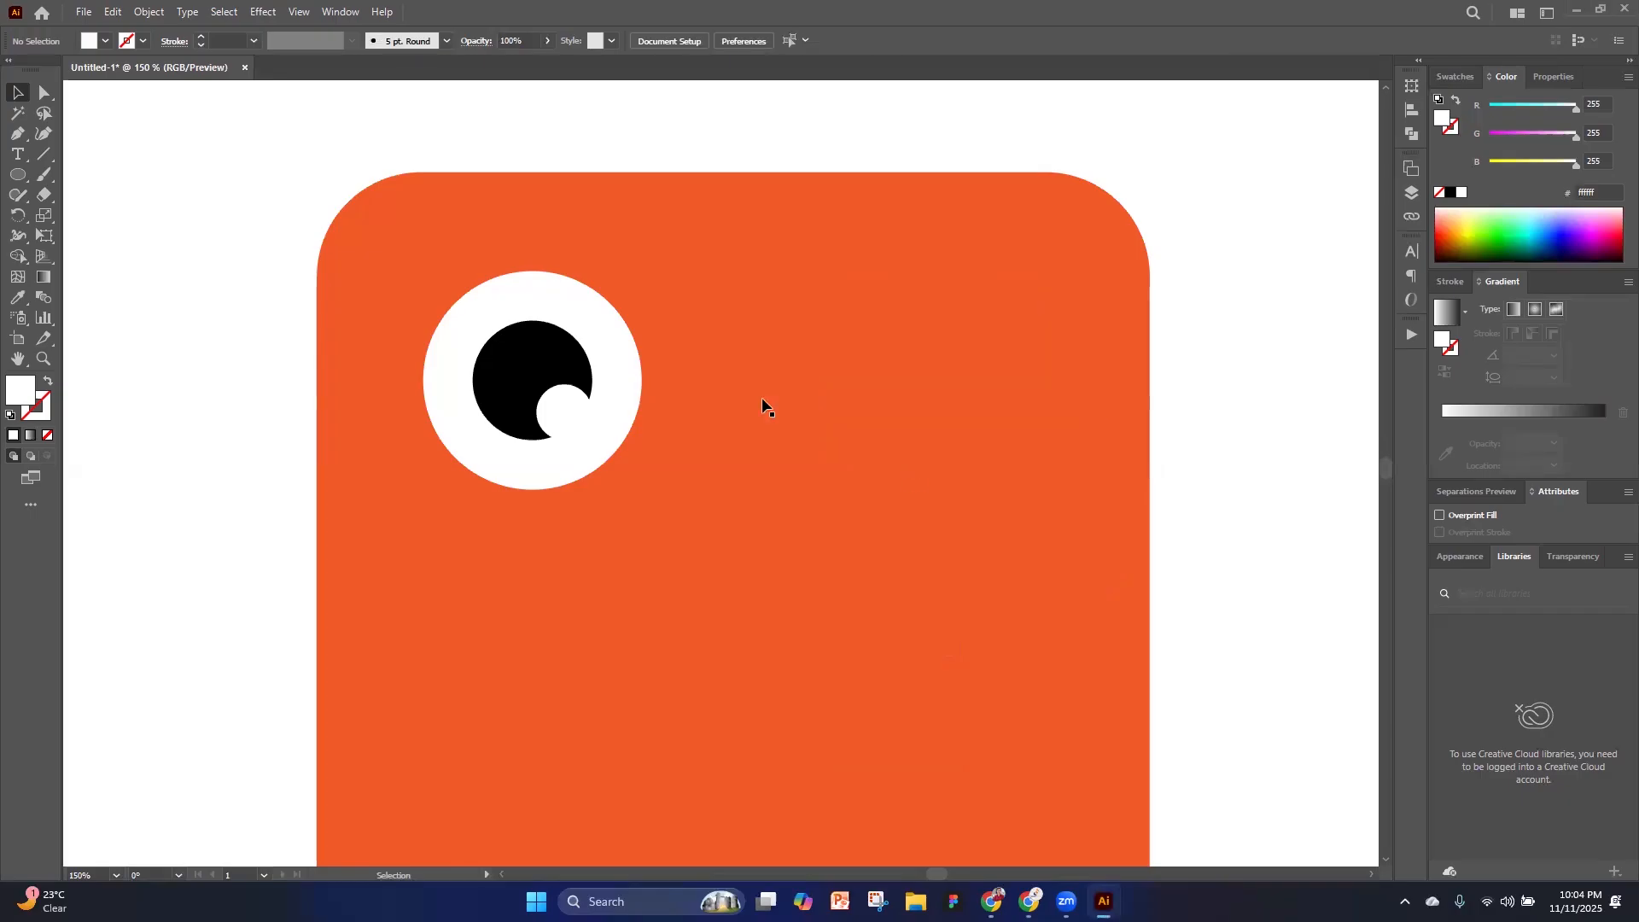
click(562, 406)
shift+click(563, 357)
shift+click(611, 341)
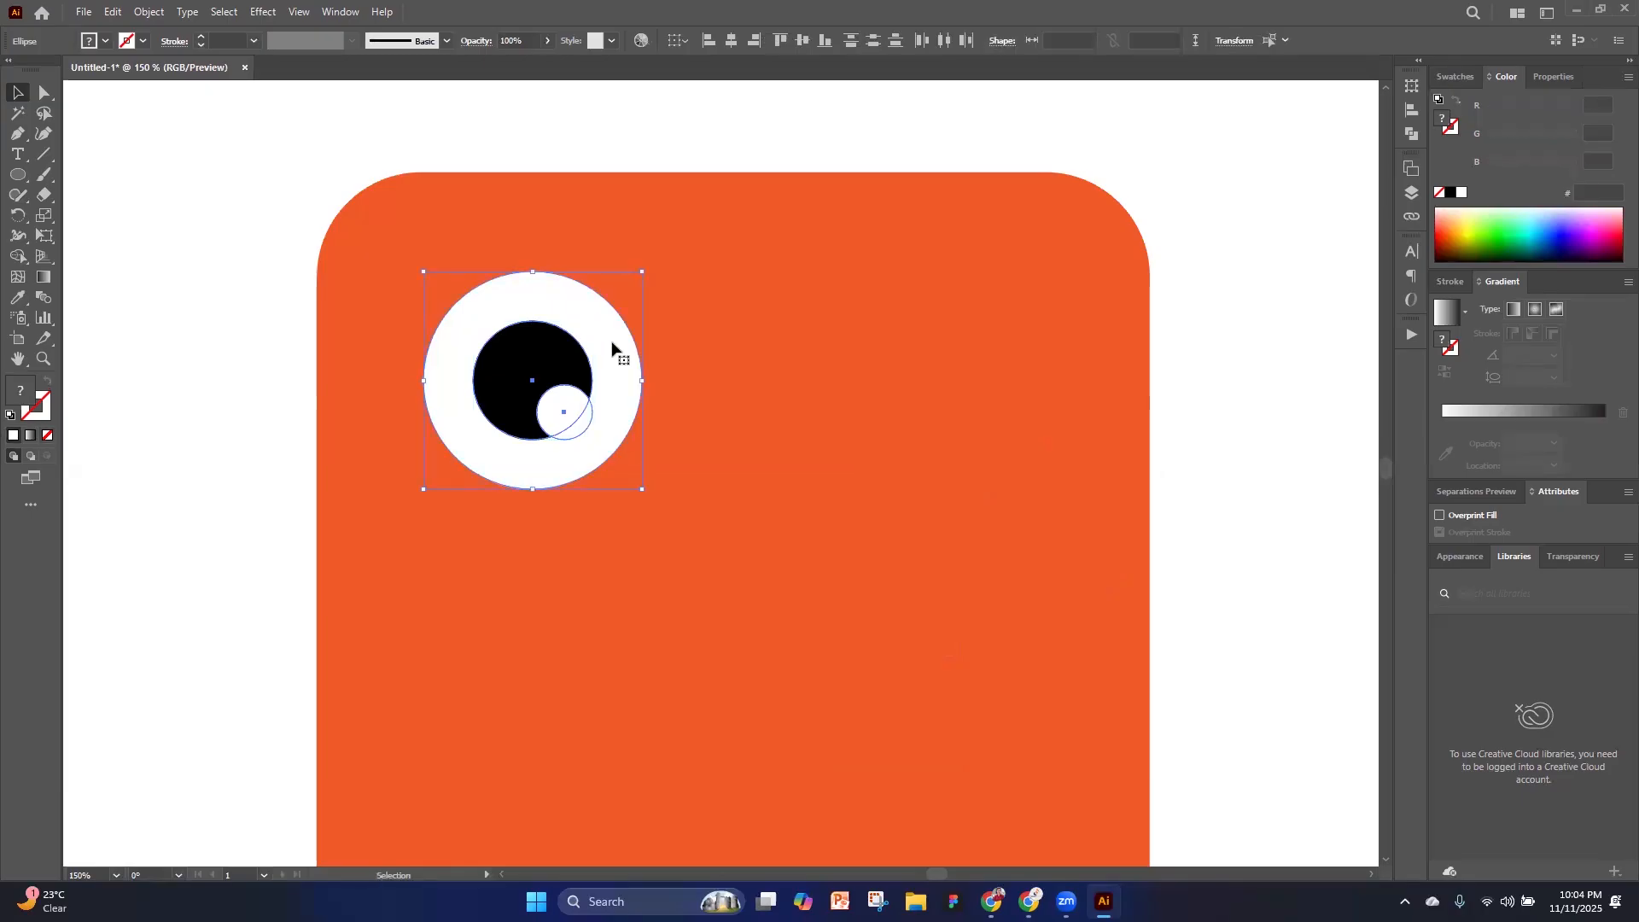
click(560, 420)
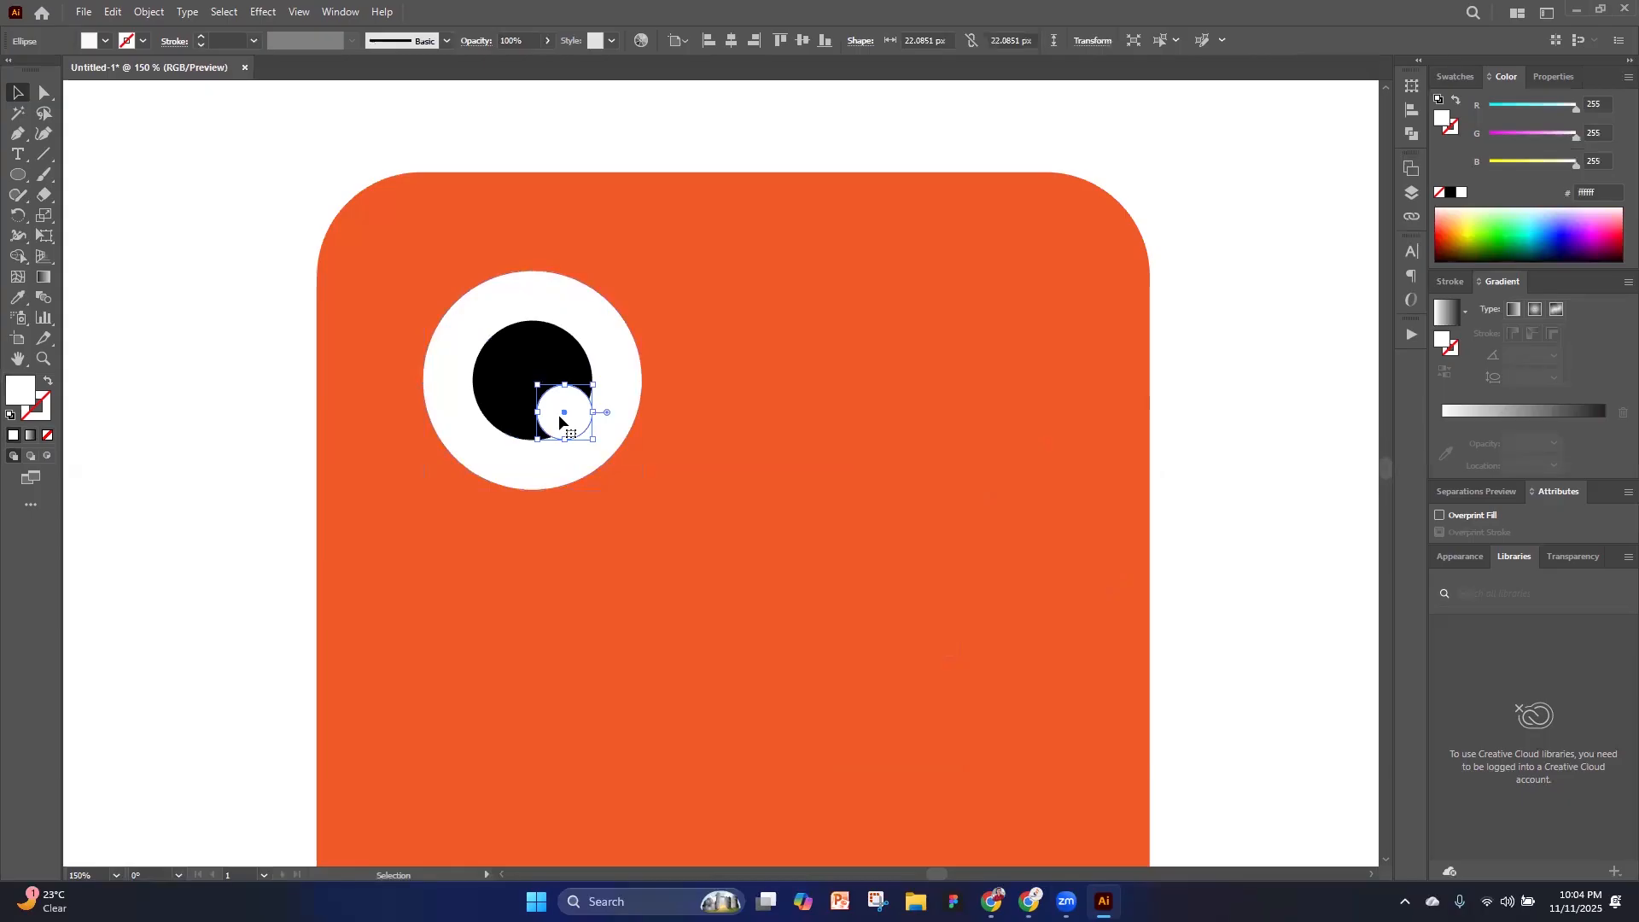
shift+click(517, 358)
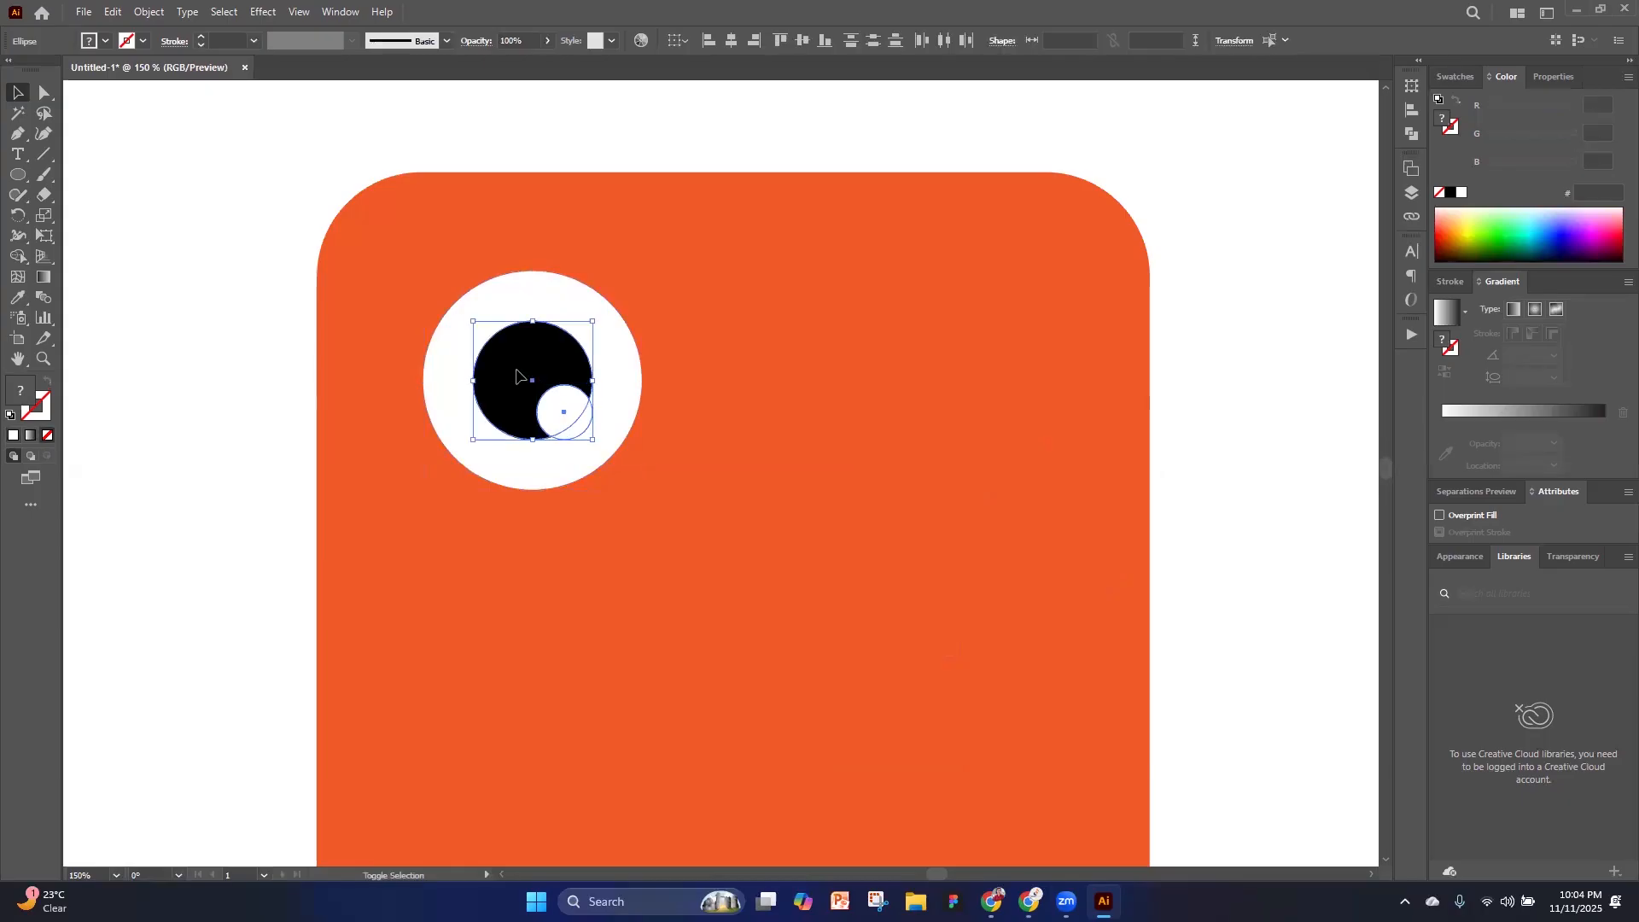
shift+click(535, 293)
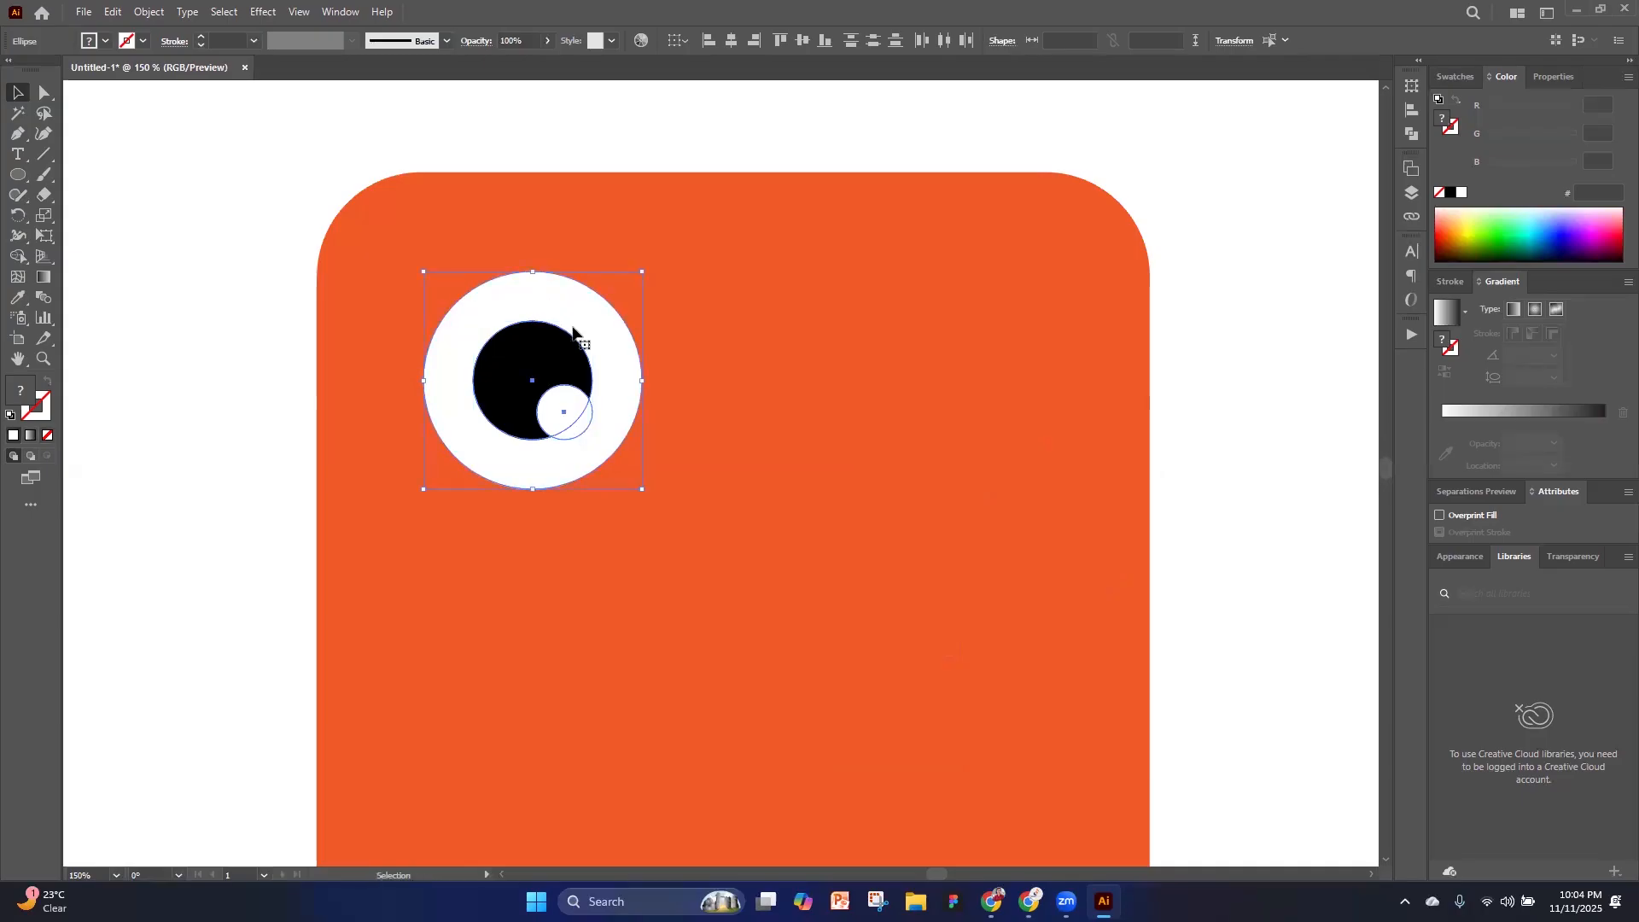
right_click(573, 333)
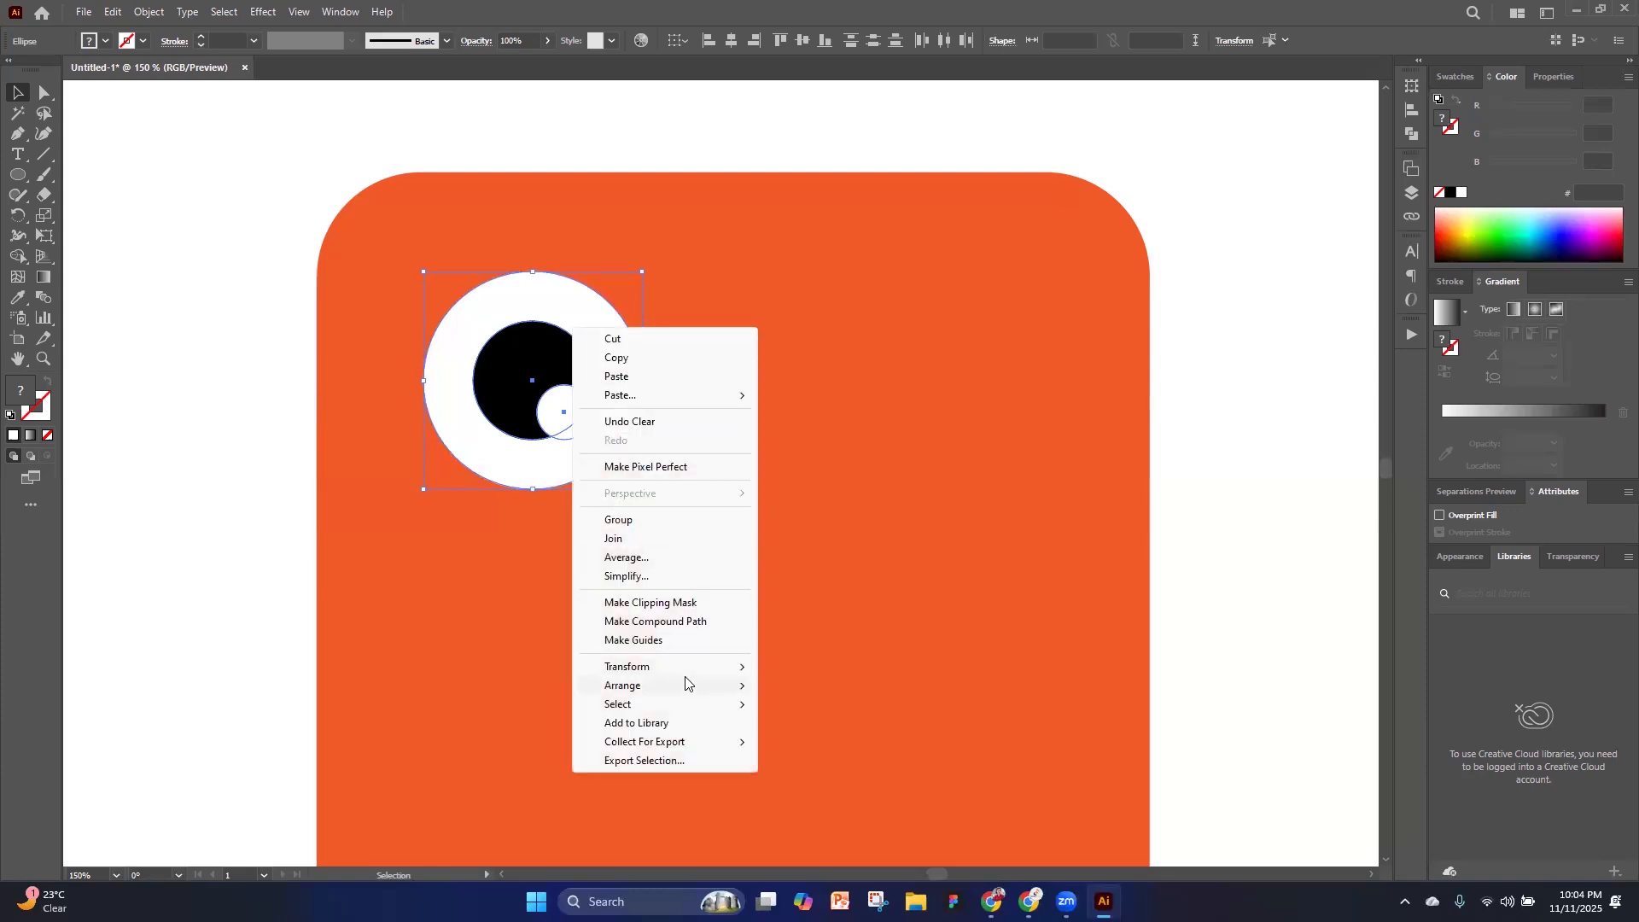
mouse_move(668, 671)
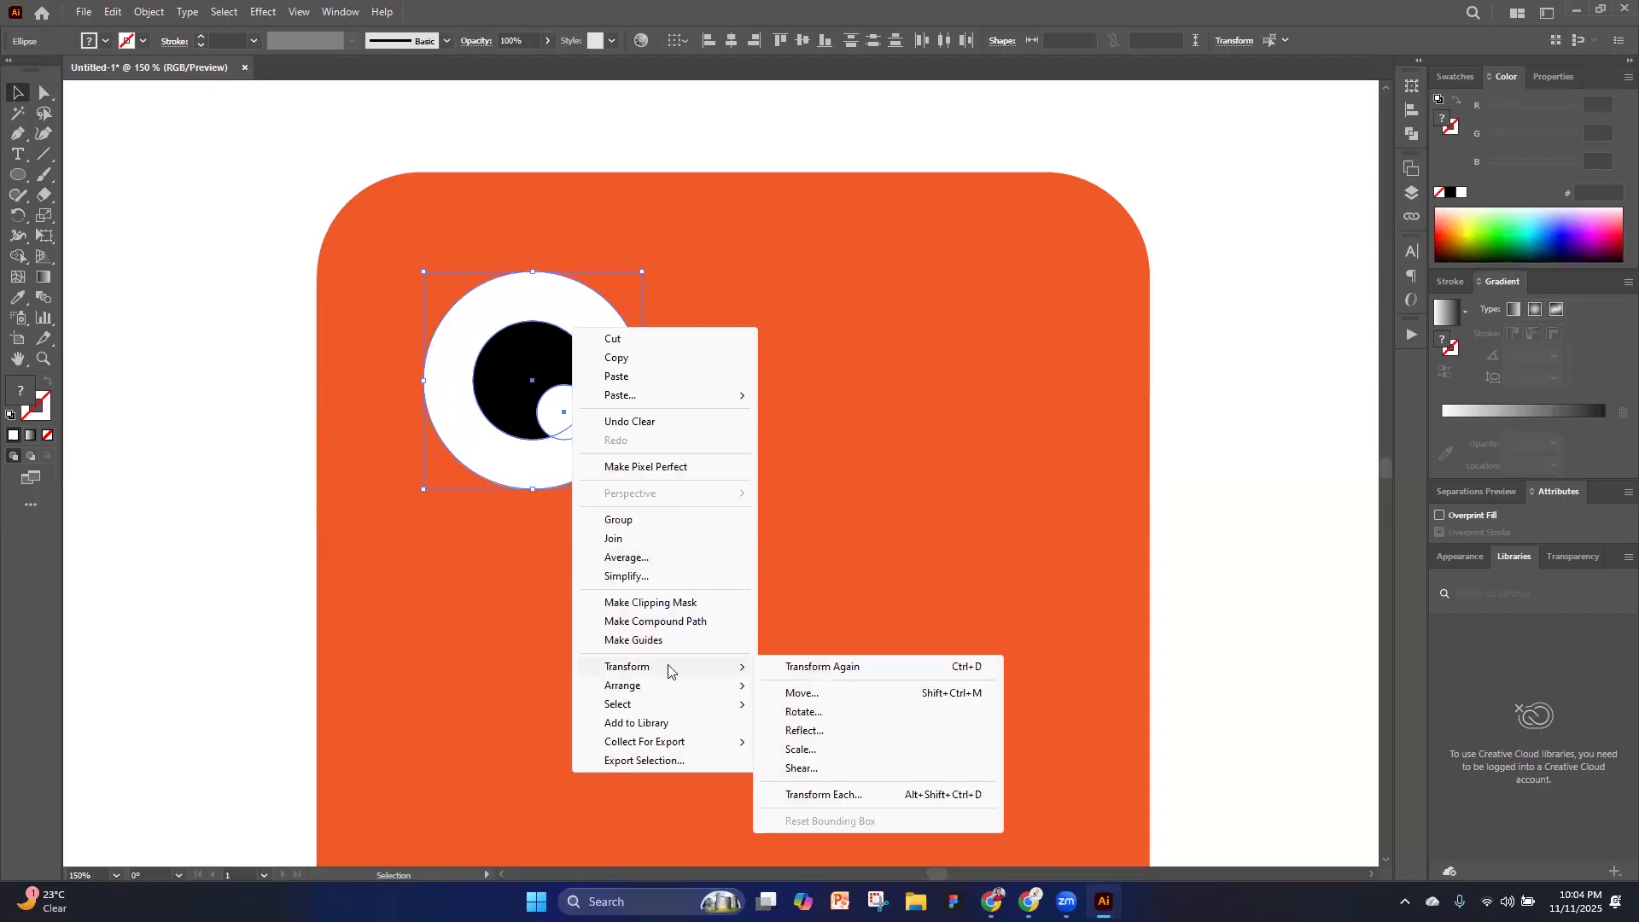
click(808, 730)
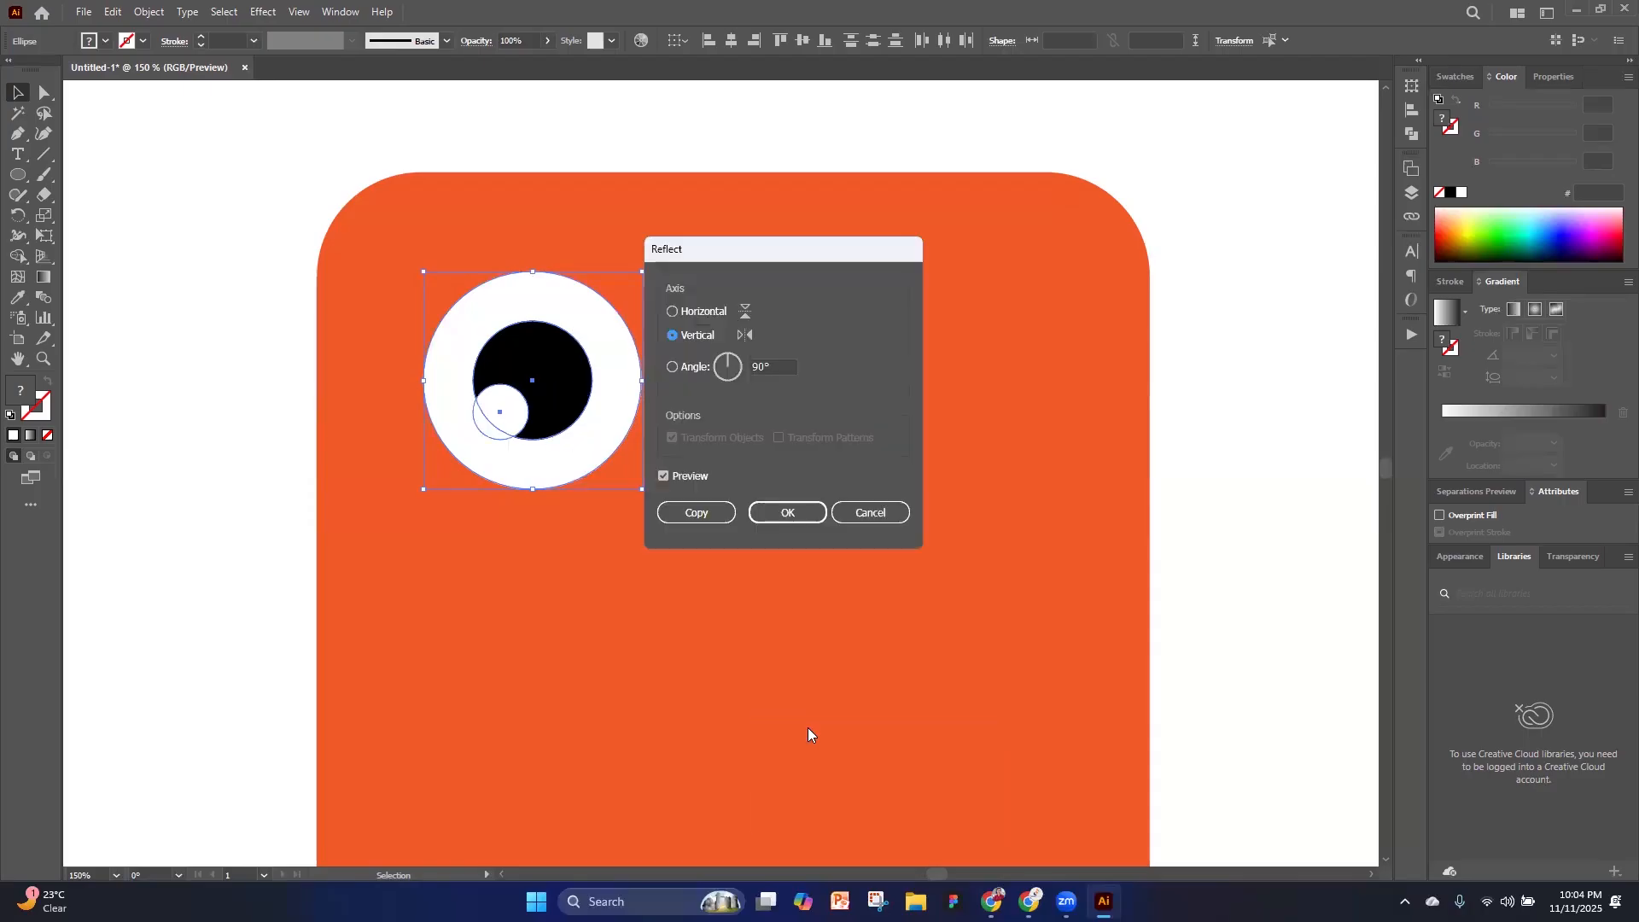
click(698, 513)
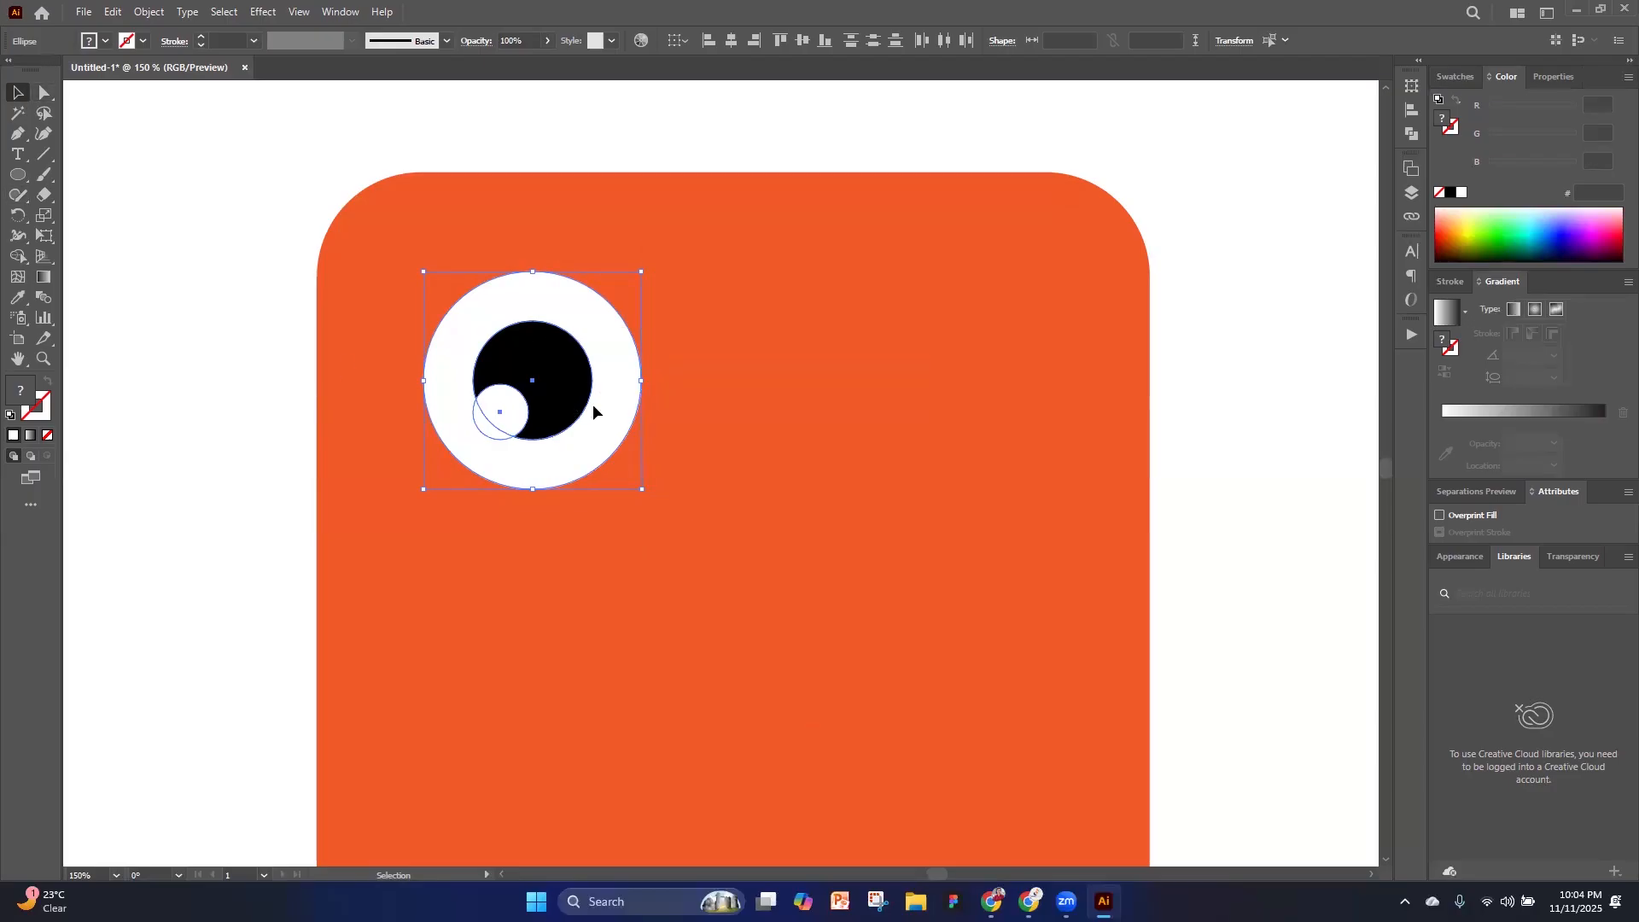
Move the reflected eye copy across to the right side of the orange face, level with the left eye
drag(592, 412, 734, 427)
key(ctrl+z)
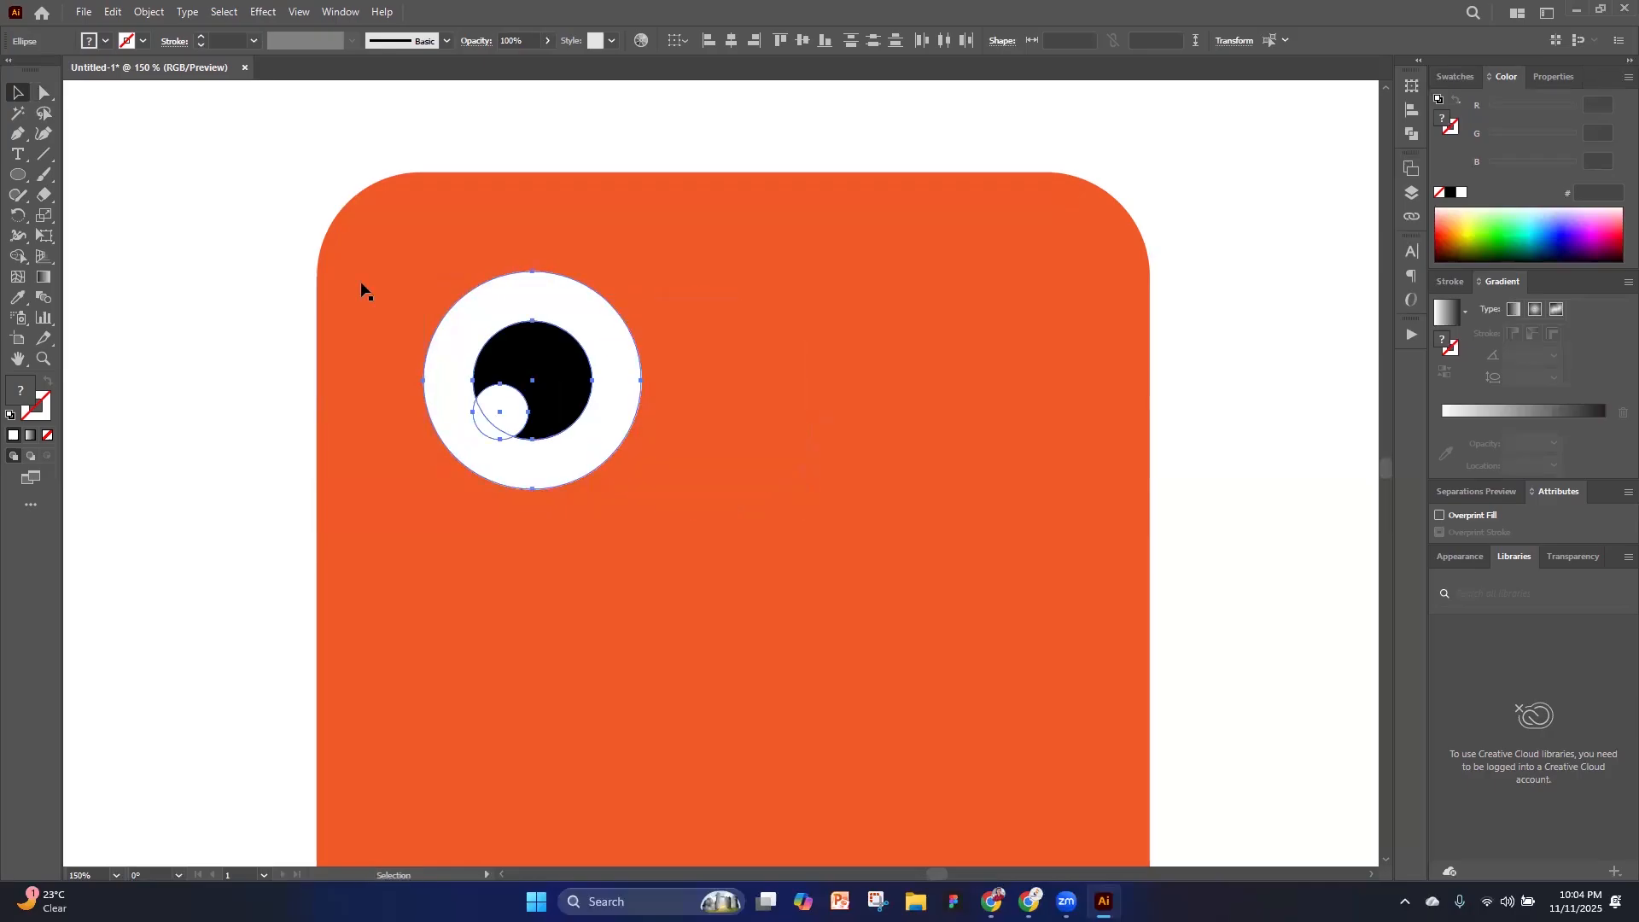
drag(558, 387, 954, 392)
scroll(953, 391, down, 5)
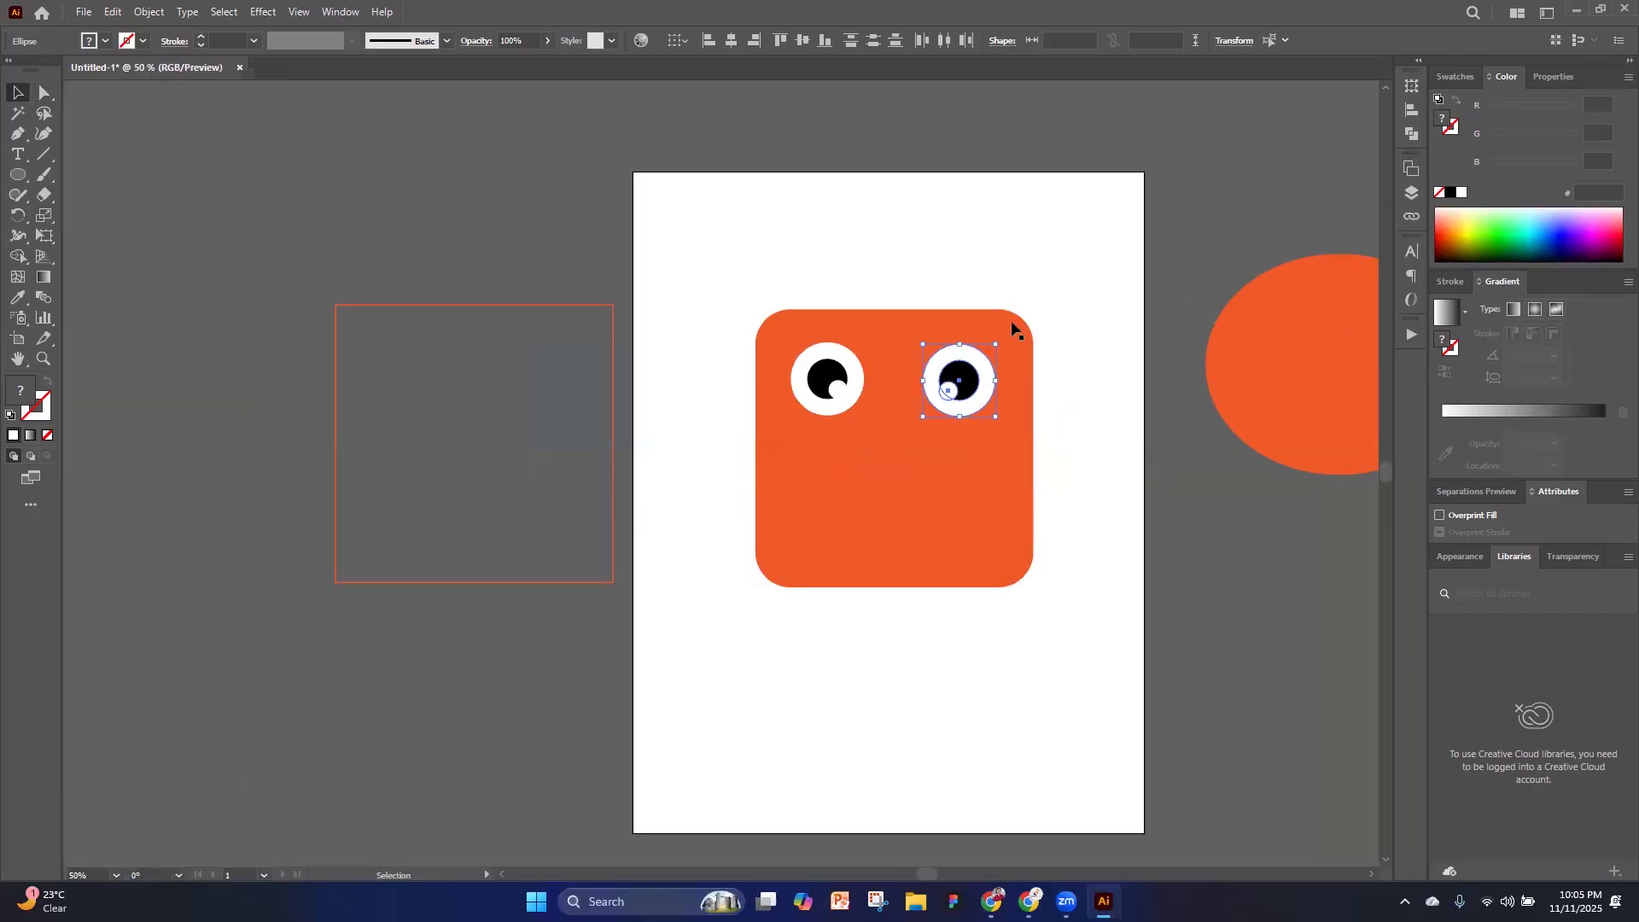
Rotate the right eye counterclockwise until its white highlight sits at the pupil's lower right, and deselect it
drag(1002, 340, 921, 301)
click(1255, 582)
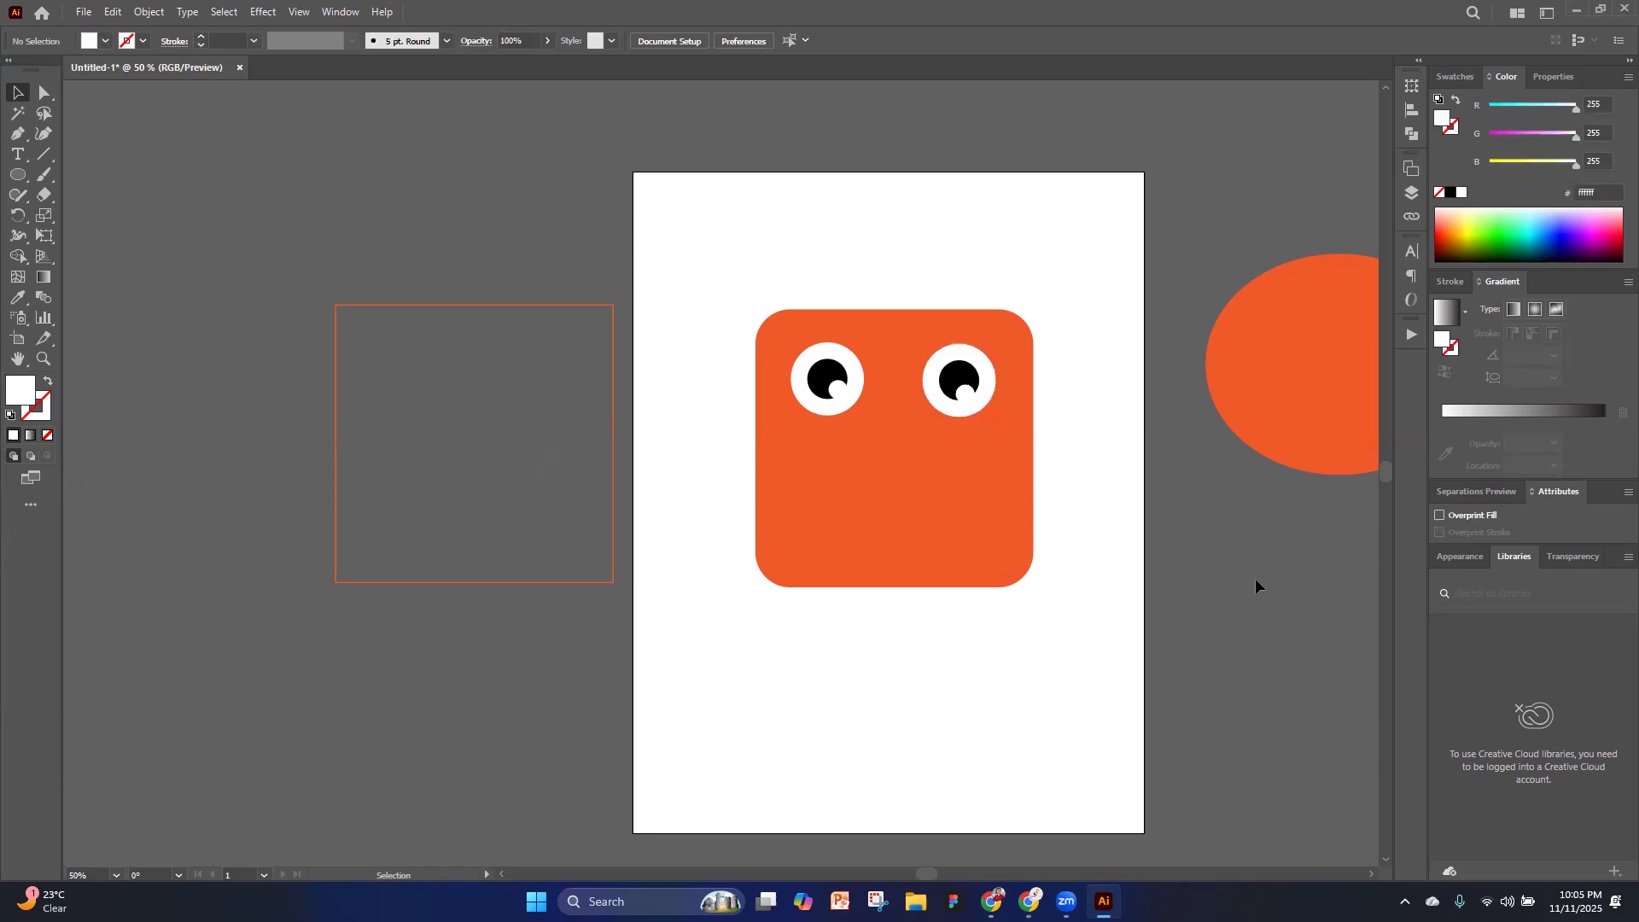
scroll(826, 443, down, 3)
scroll(845, 428, up, 4)
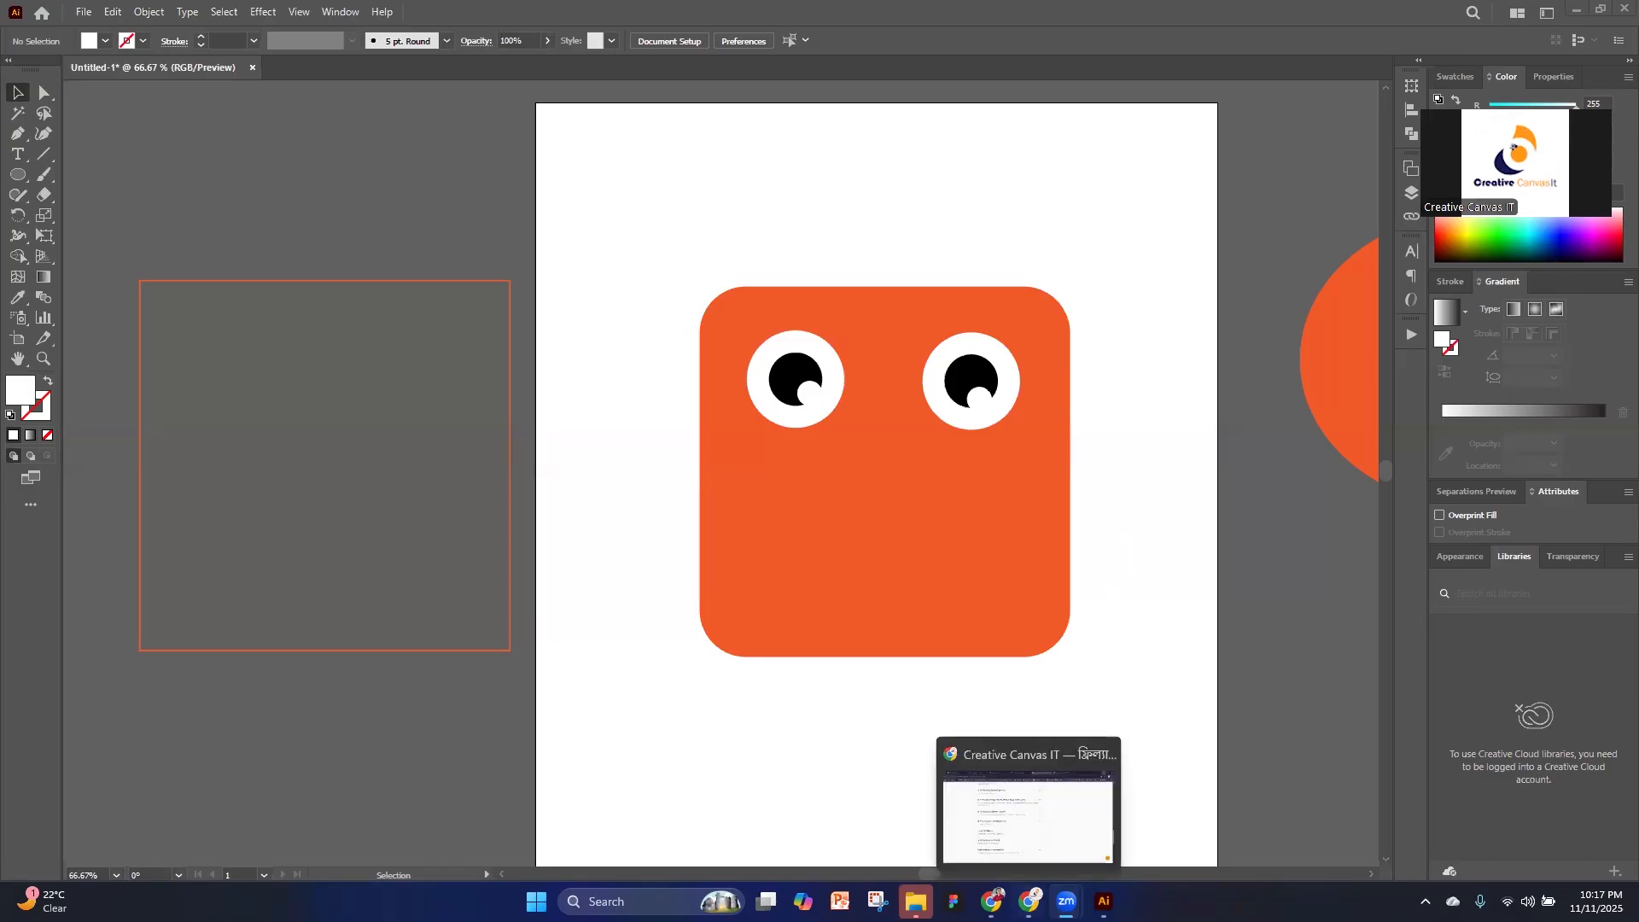
Switch to Chrome and view the Google Drive folder of UI UX class recordings in a new tab
click(991, 901)
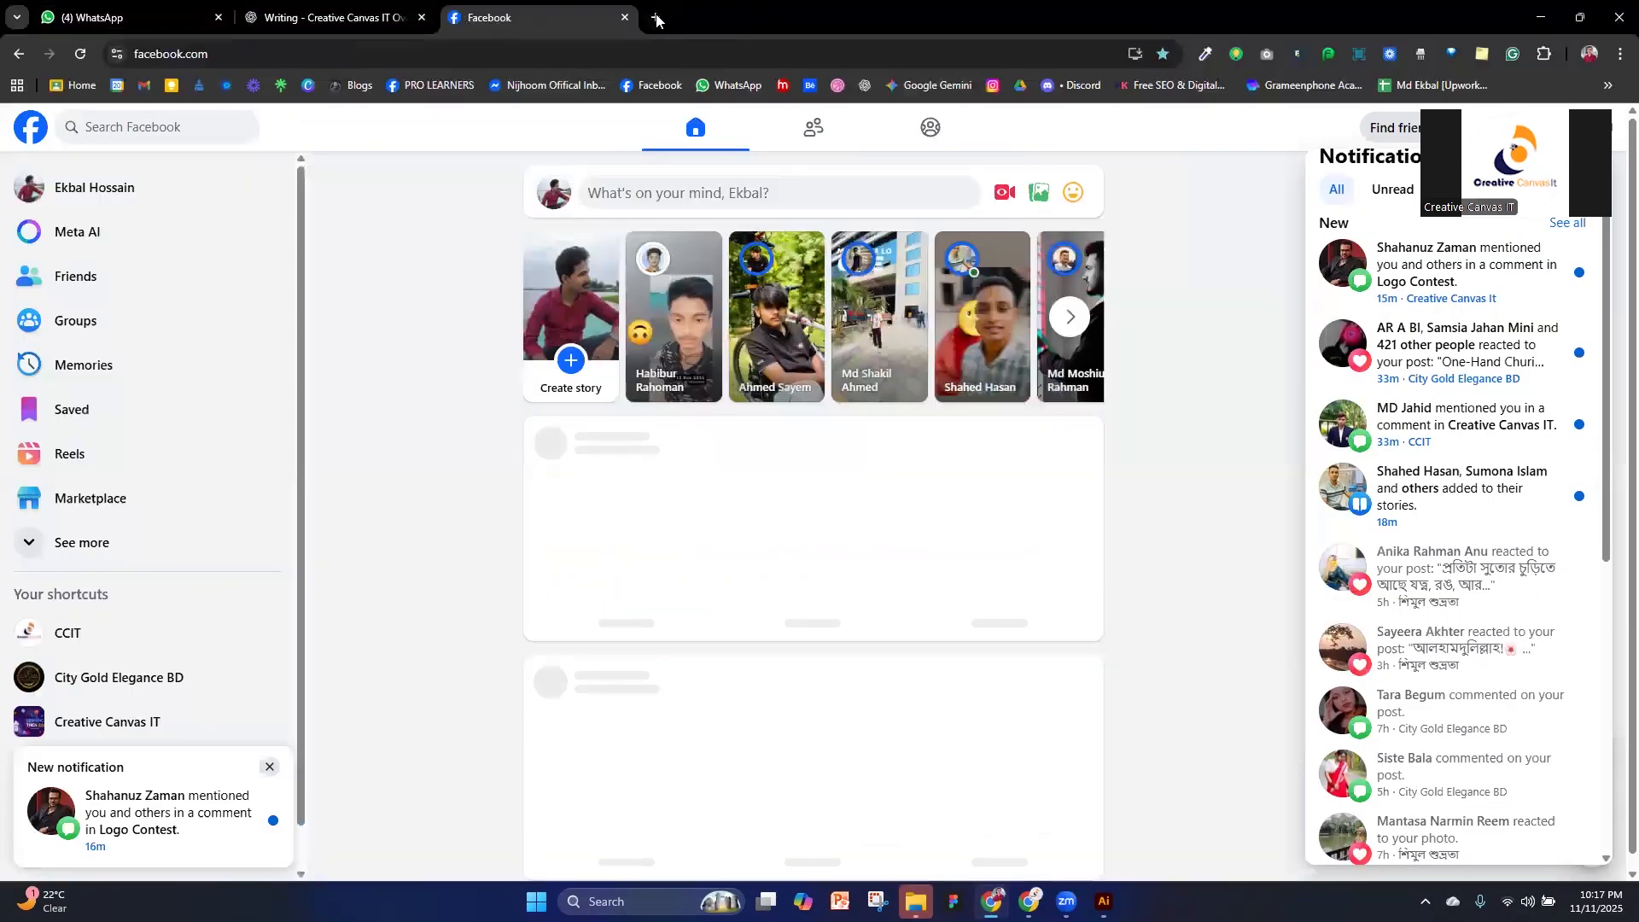
key(ctrl+t)
click(1020, 84)
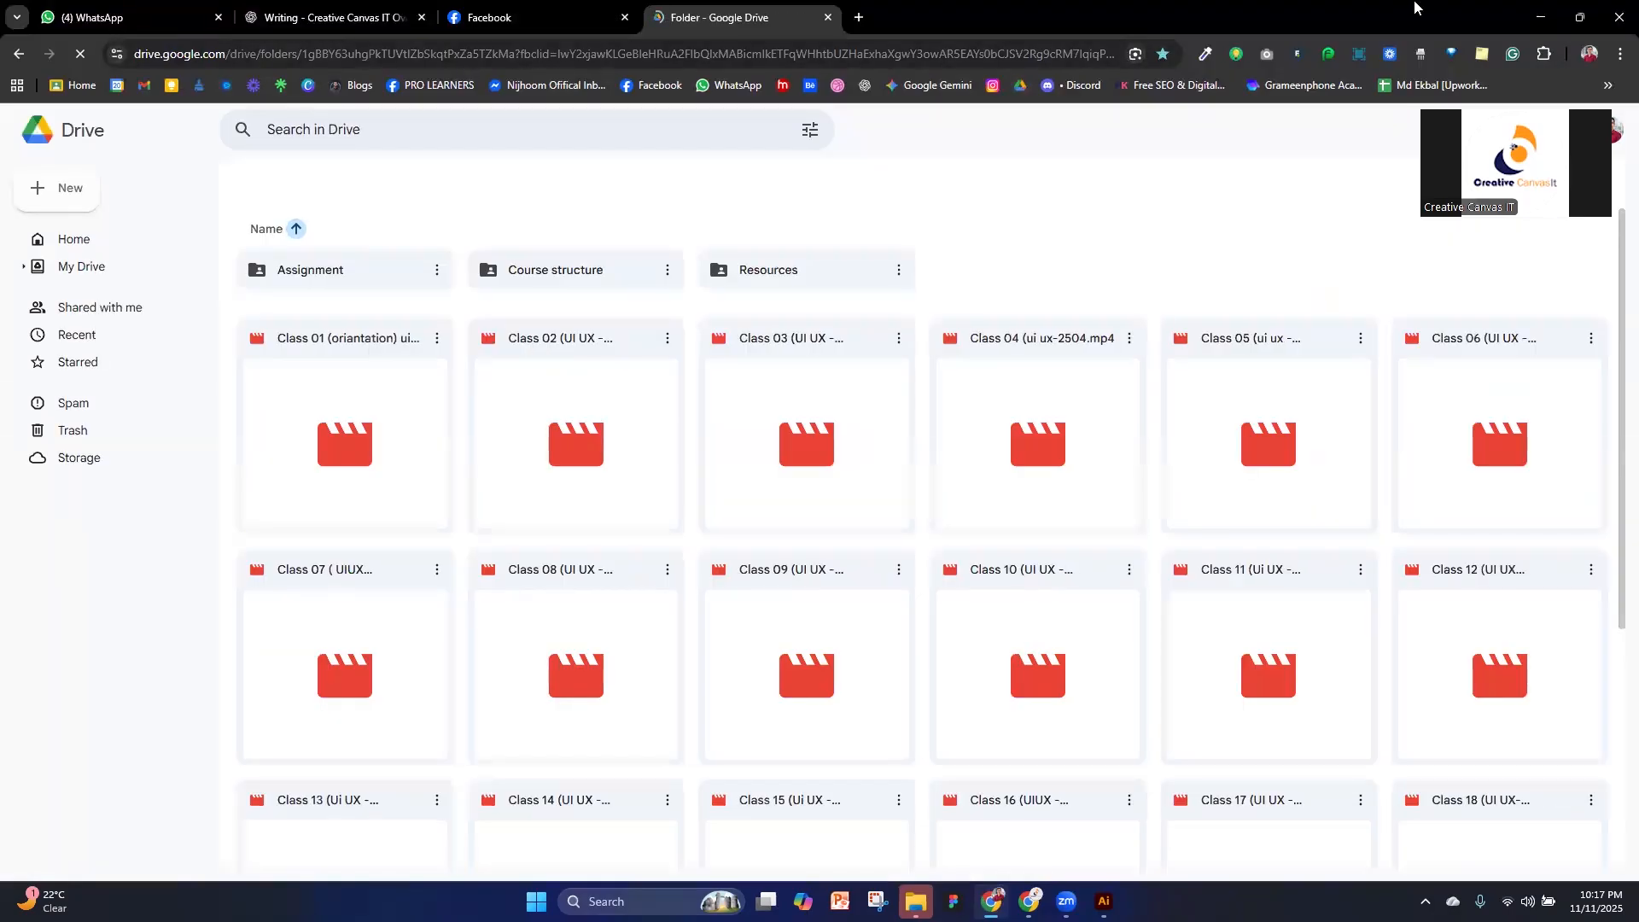
click(1540, 17)
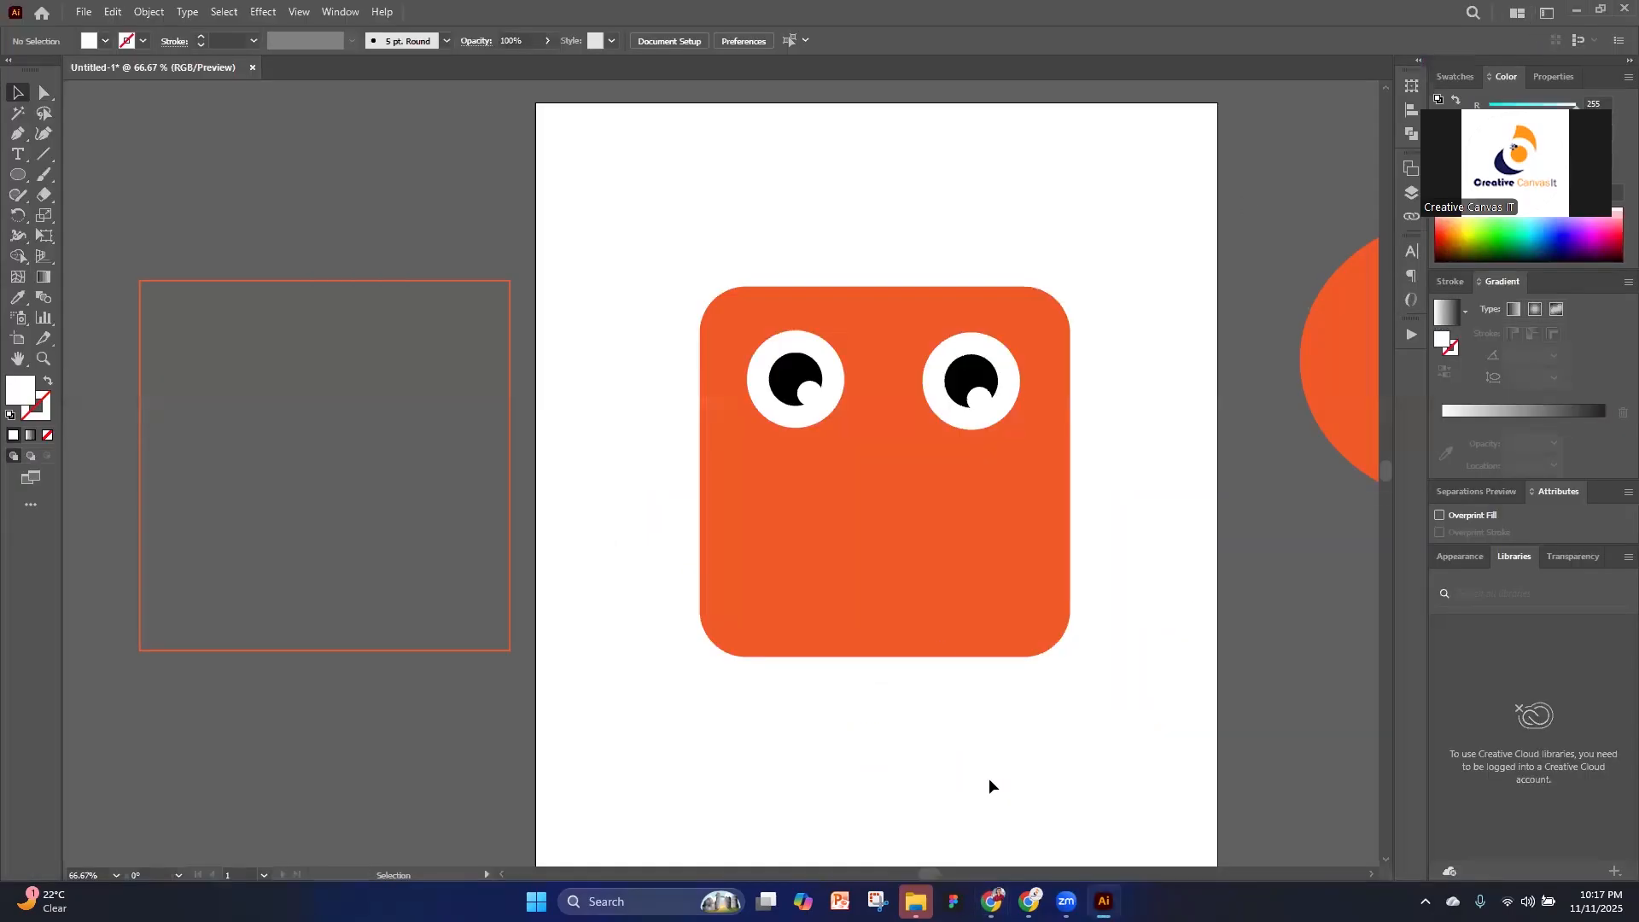
Minimize the open windows to reach the desktop and open a new Chrome window
key(alt+Tab)
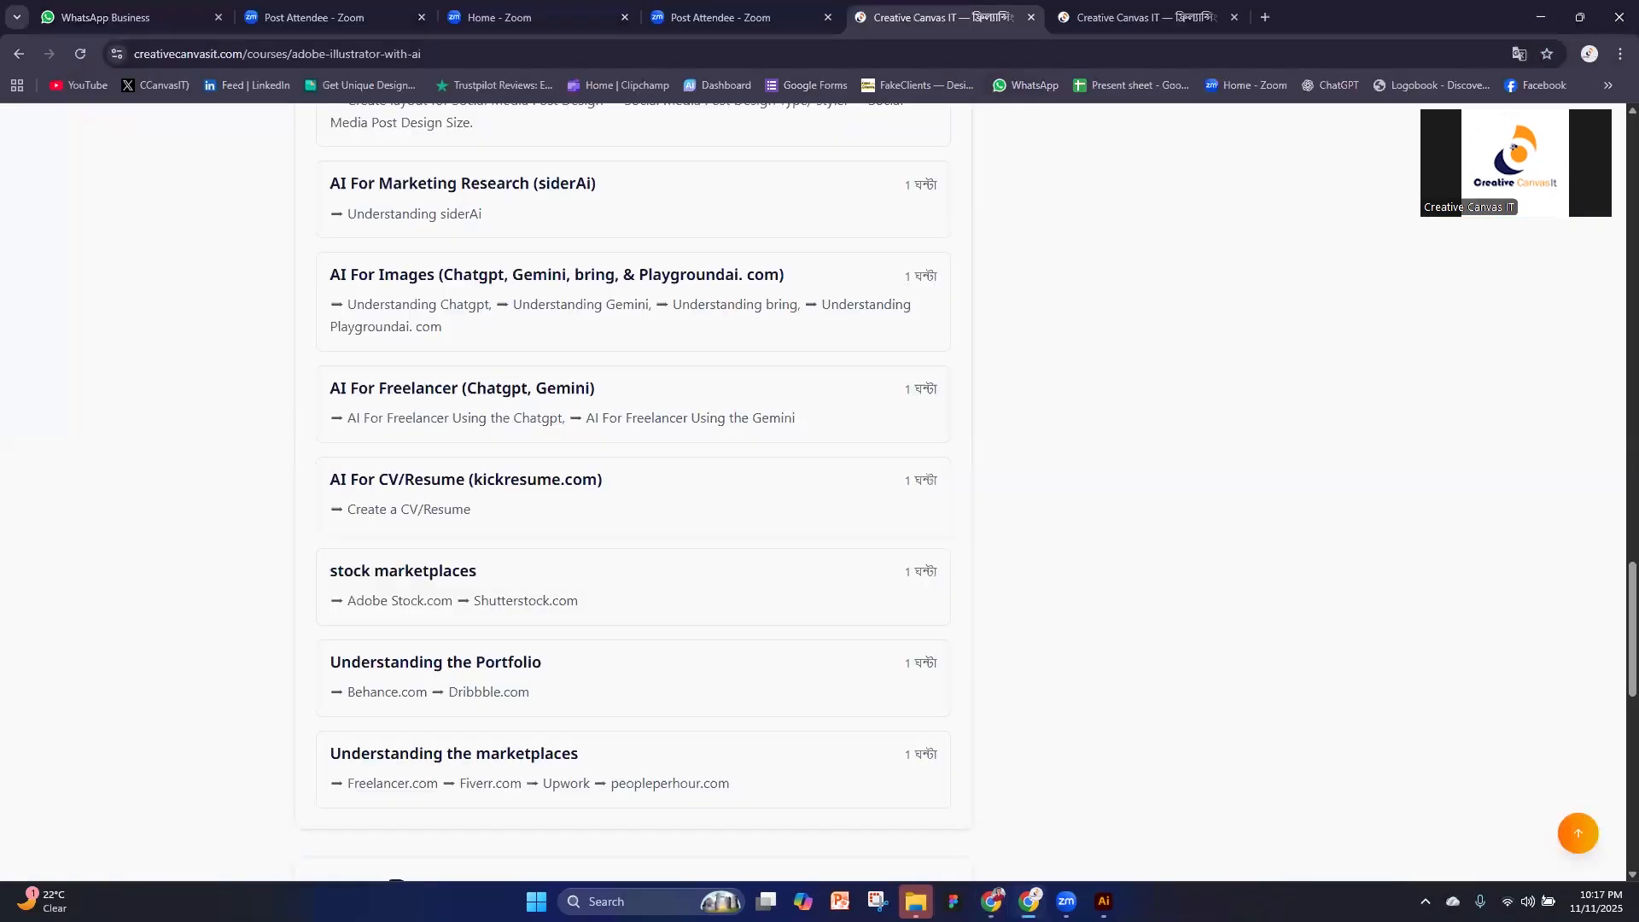
click(1553, 17)
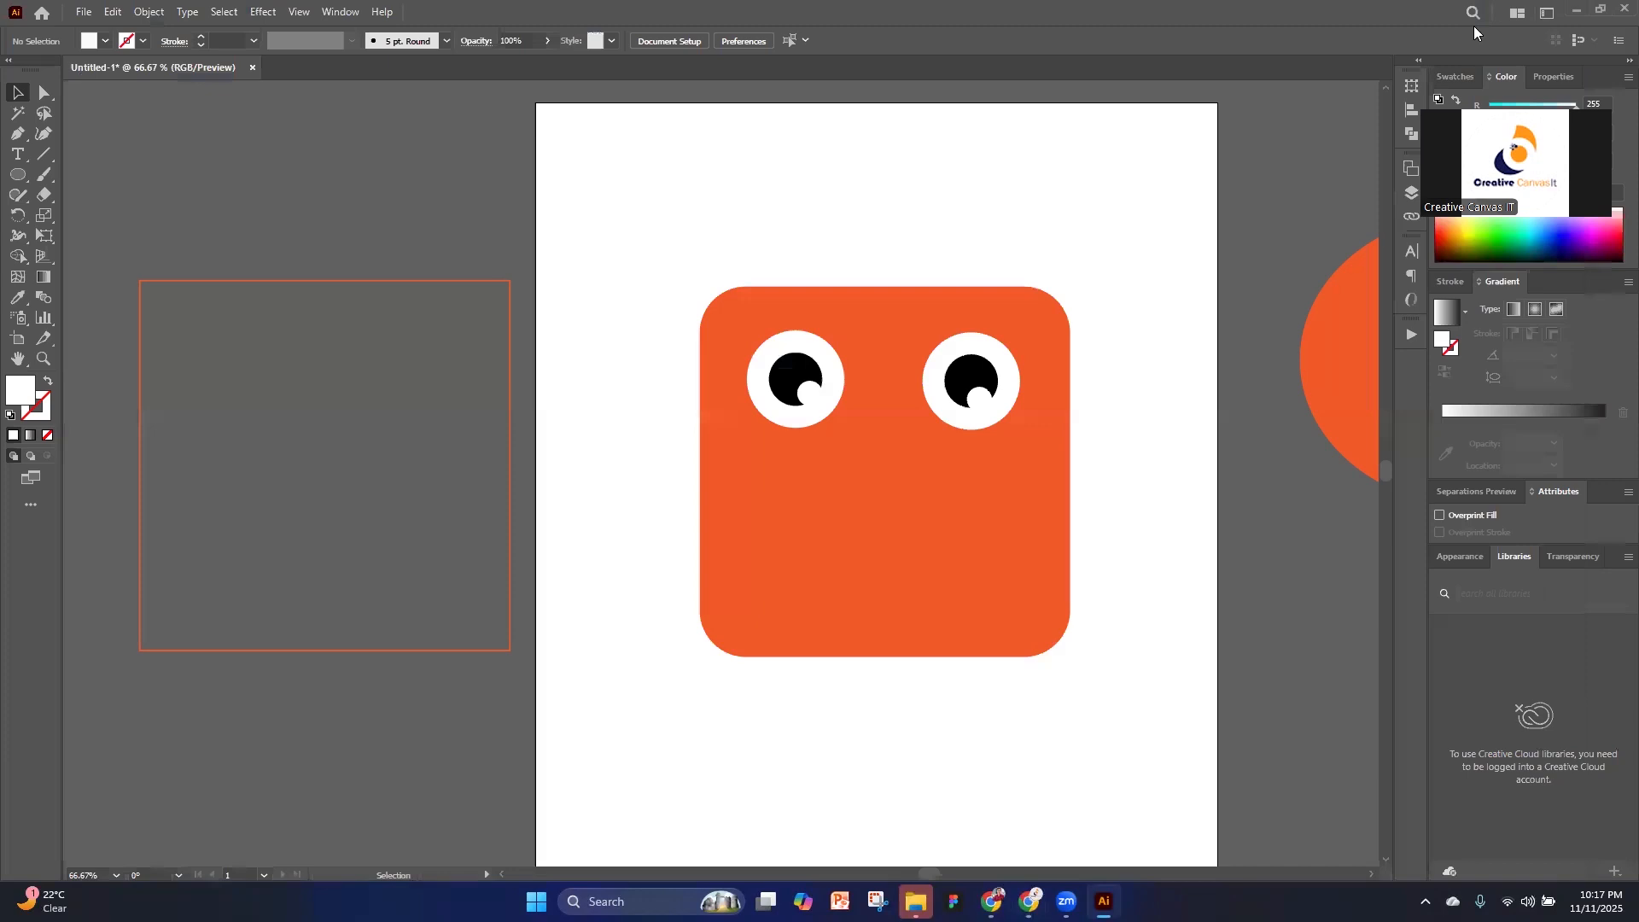
click(1577, 13)
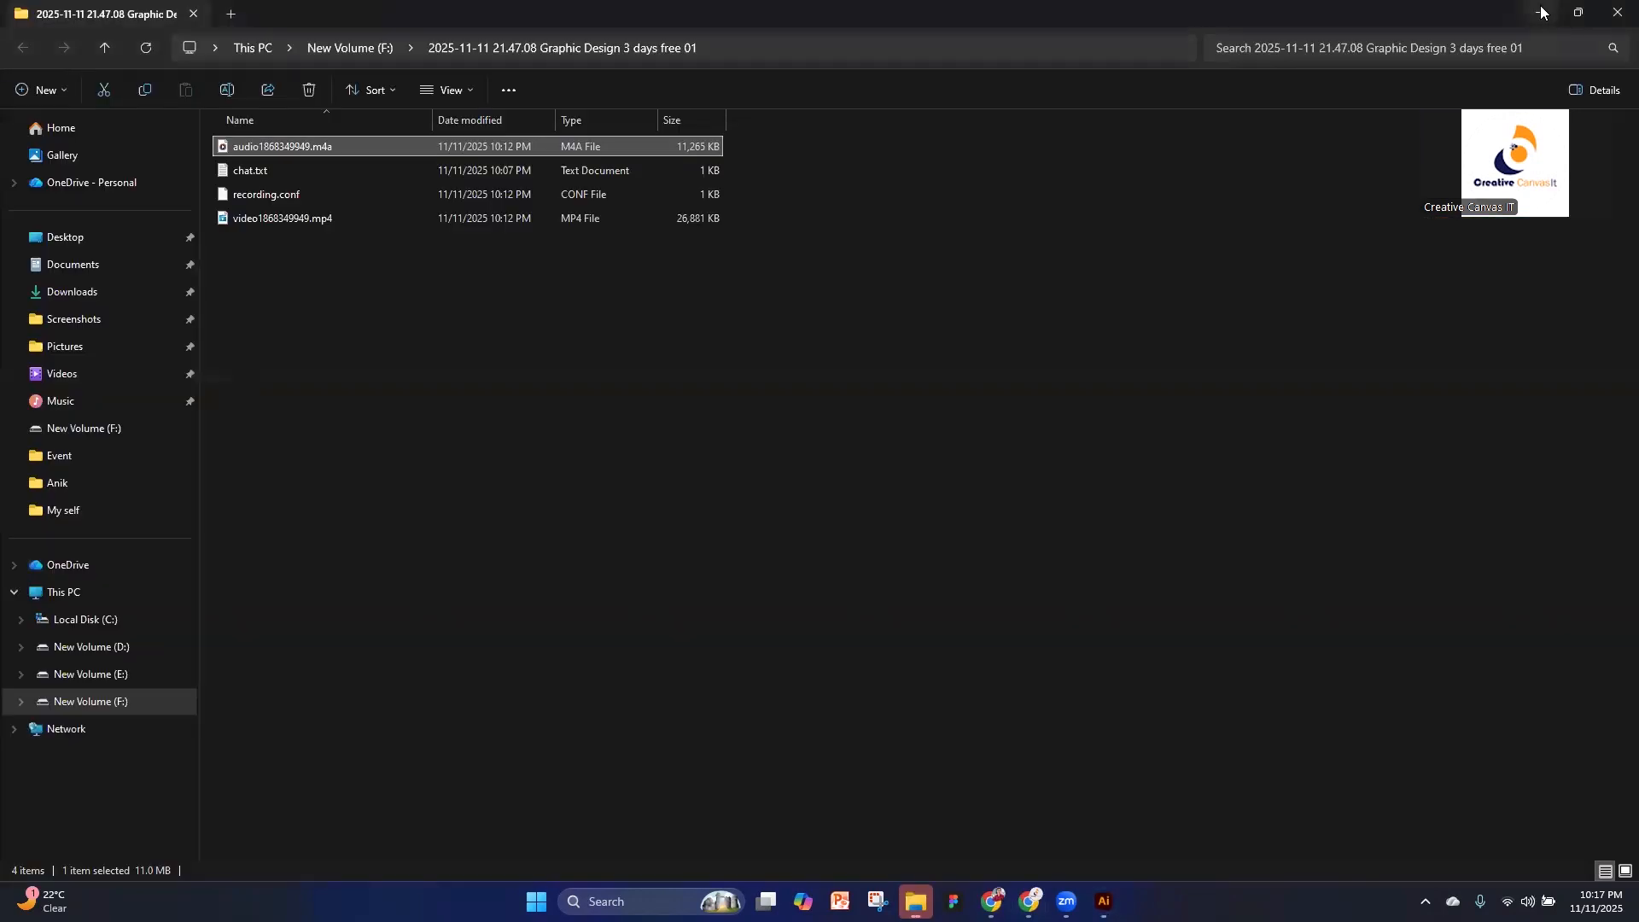
click(1542, 13)
double_click(299, 31)
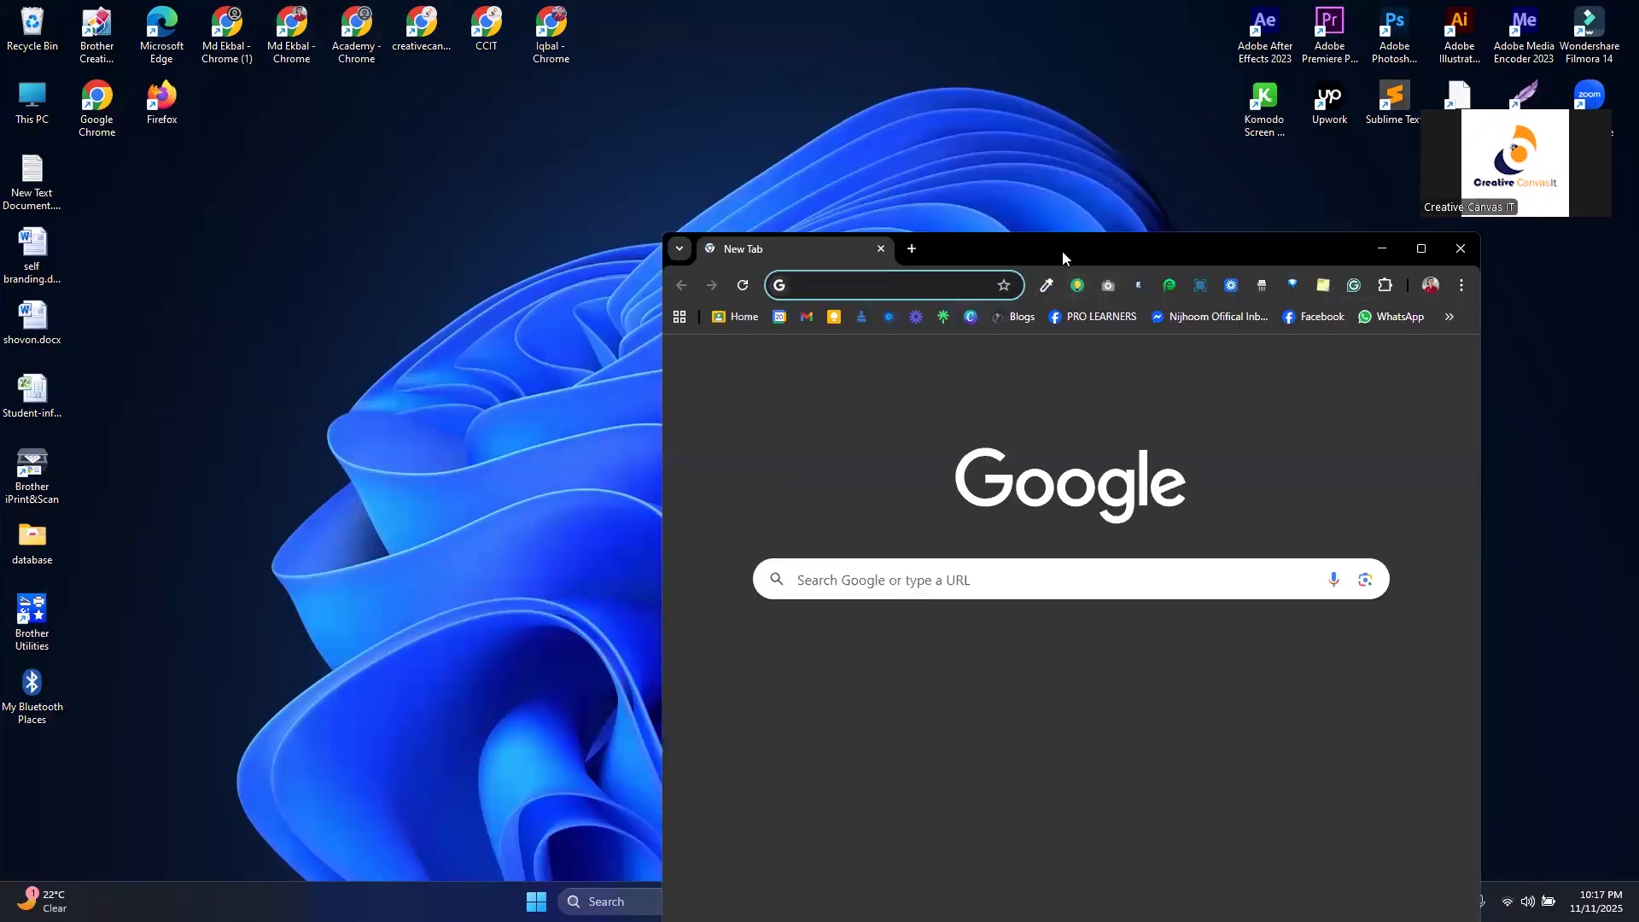
drag(1063, 256, 719, 159)
click(1055, 159)
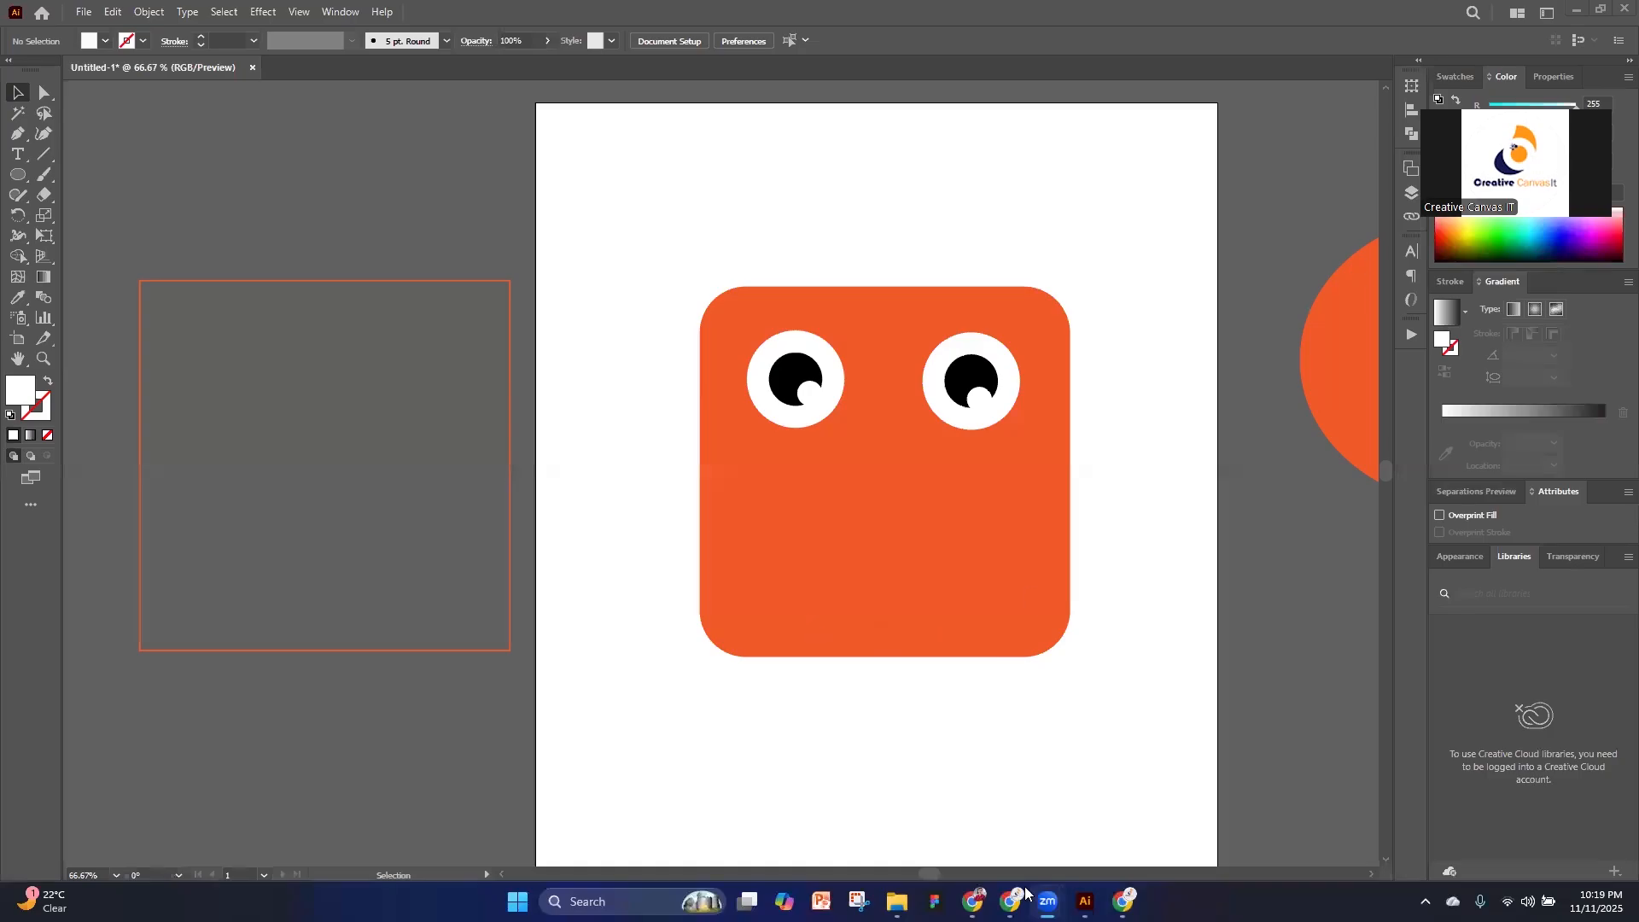
Switch back to Illustrator, draw a white mouth ellipse about 155 × 75 px low on the face, and nudge it slightly left
mouse_move(1085, 901)
click(16, 176)
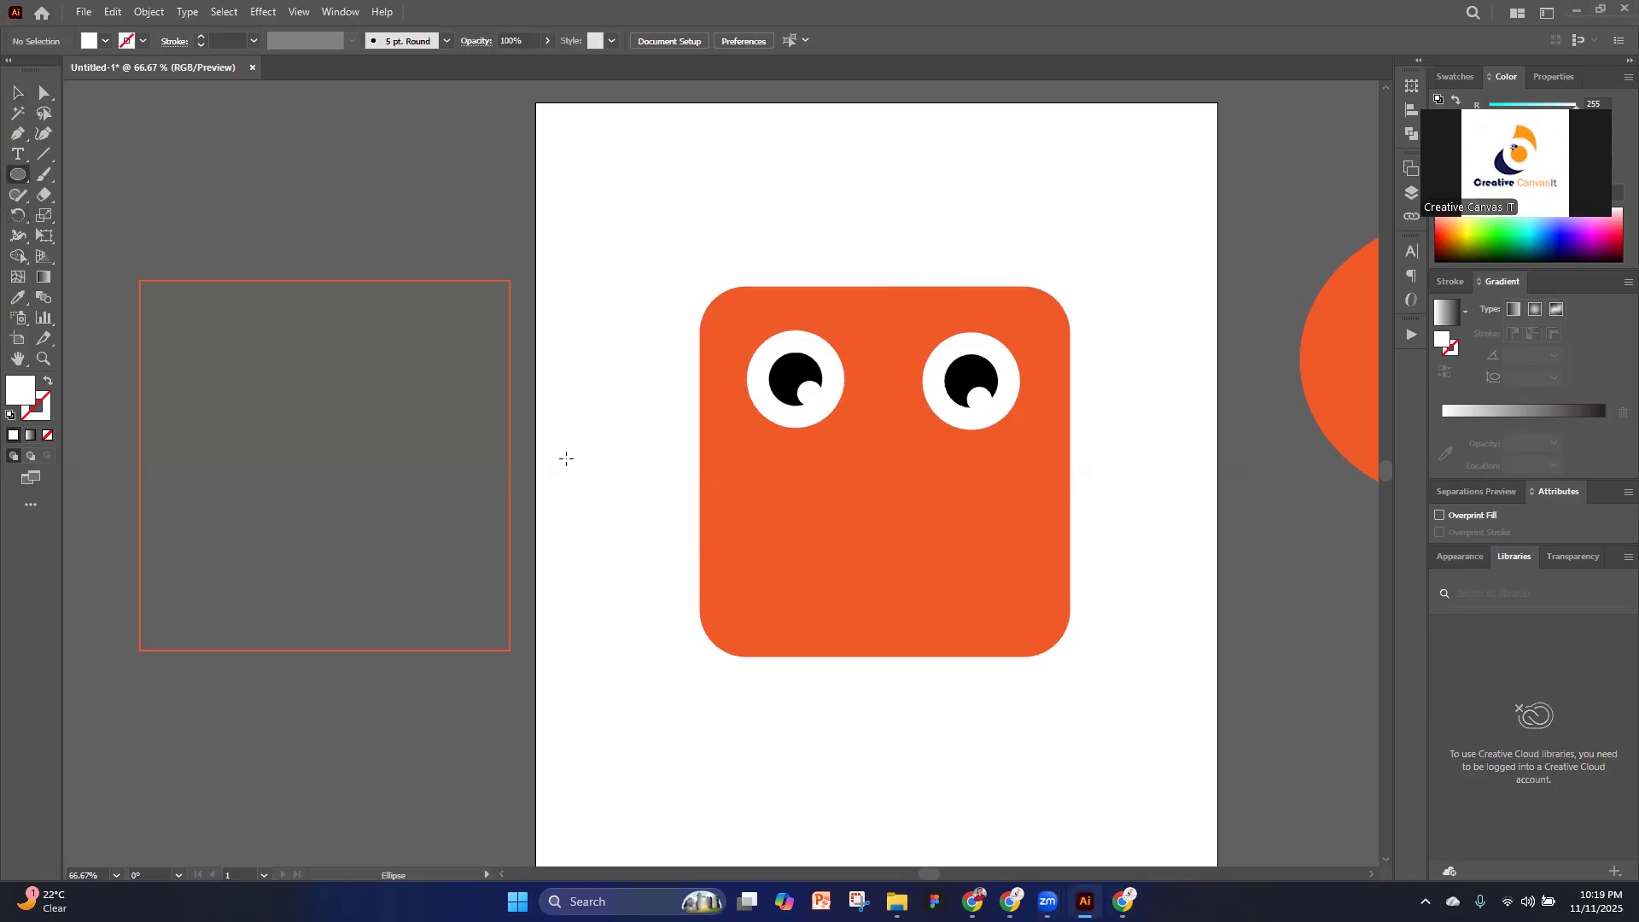
drag(812, 523, 986, 607)
key(v)
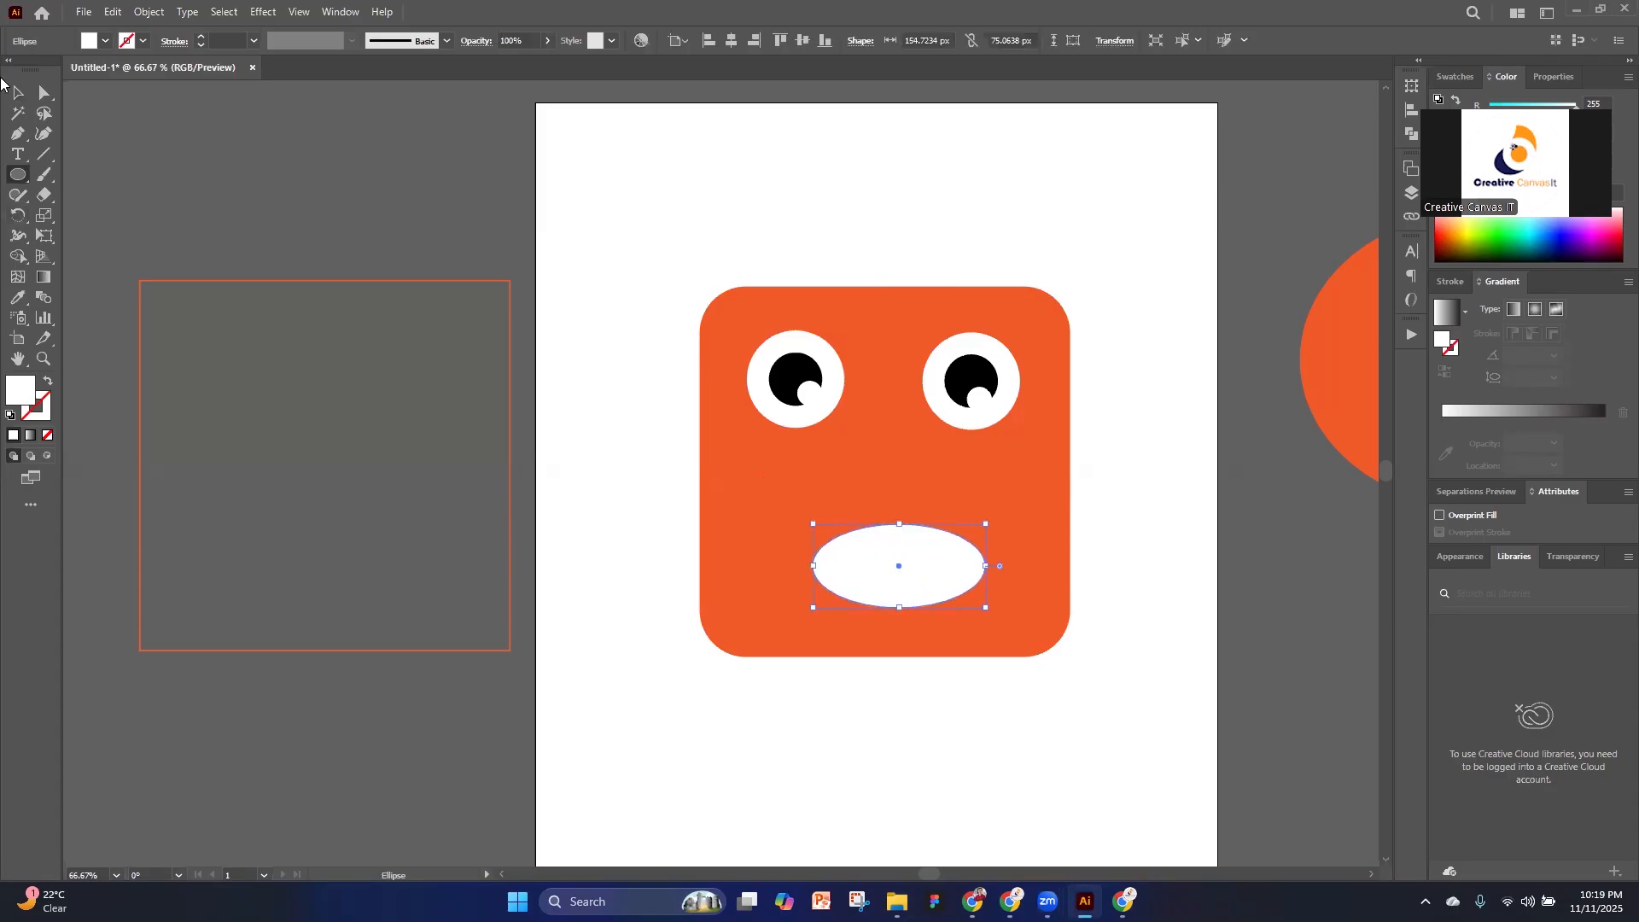
drag(900, 571, 886, 570)
Move the whole face and the outlined square onto the pasteboard left of the artboard, with the square above the face
drag(1114, 680, 730, 314)
scroll(1043, 454, down, 3)
drag(970, 479, 425, 423)
drag(657, 350, 844, 568)
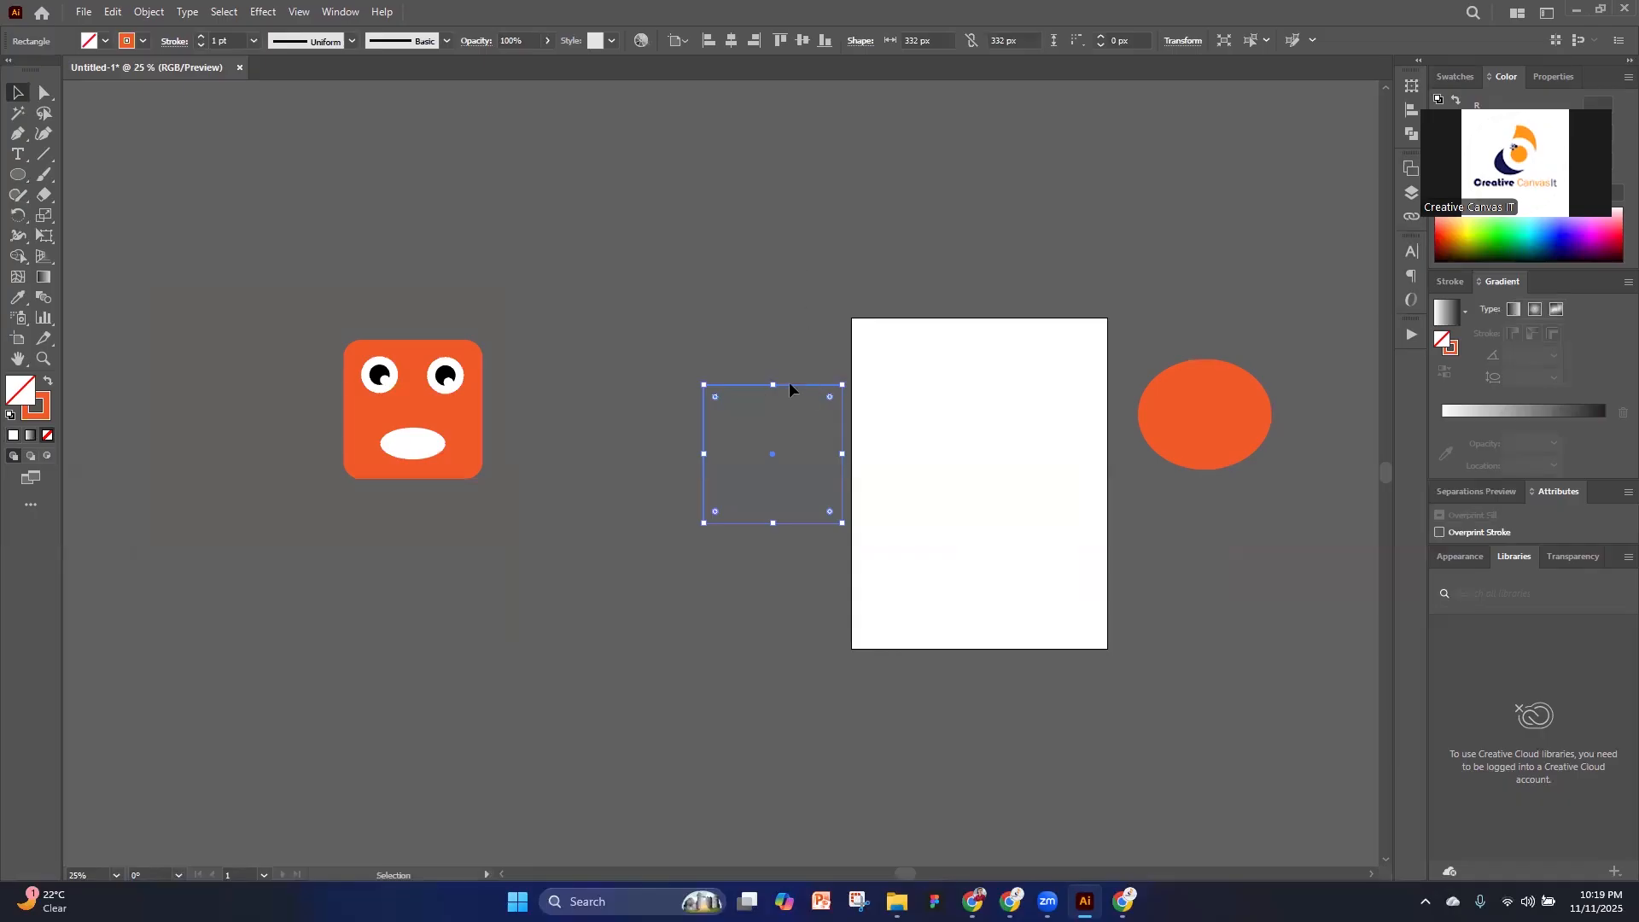
drag(787, 387, 717, 256)
drag(410, 397, 705, 505)
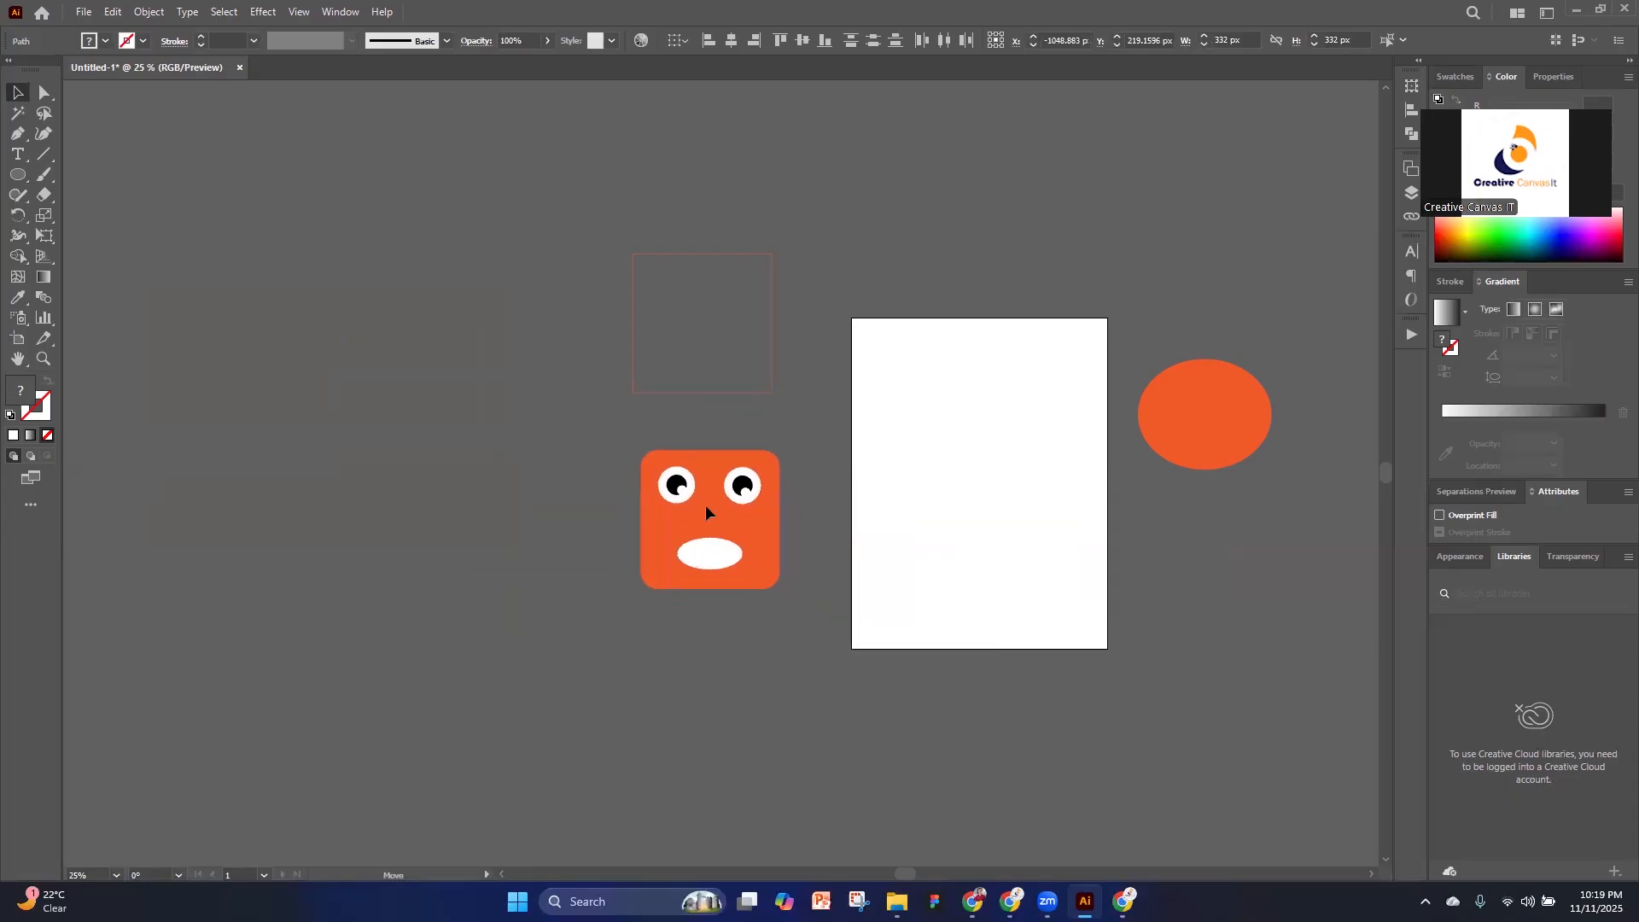
click(811, 555)
Draw an unfilled circle about 279 px in diameter in the middle of the artboard
scroll(801, 560, up, 2)
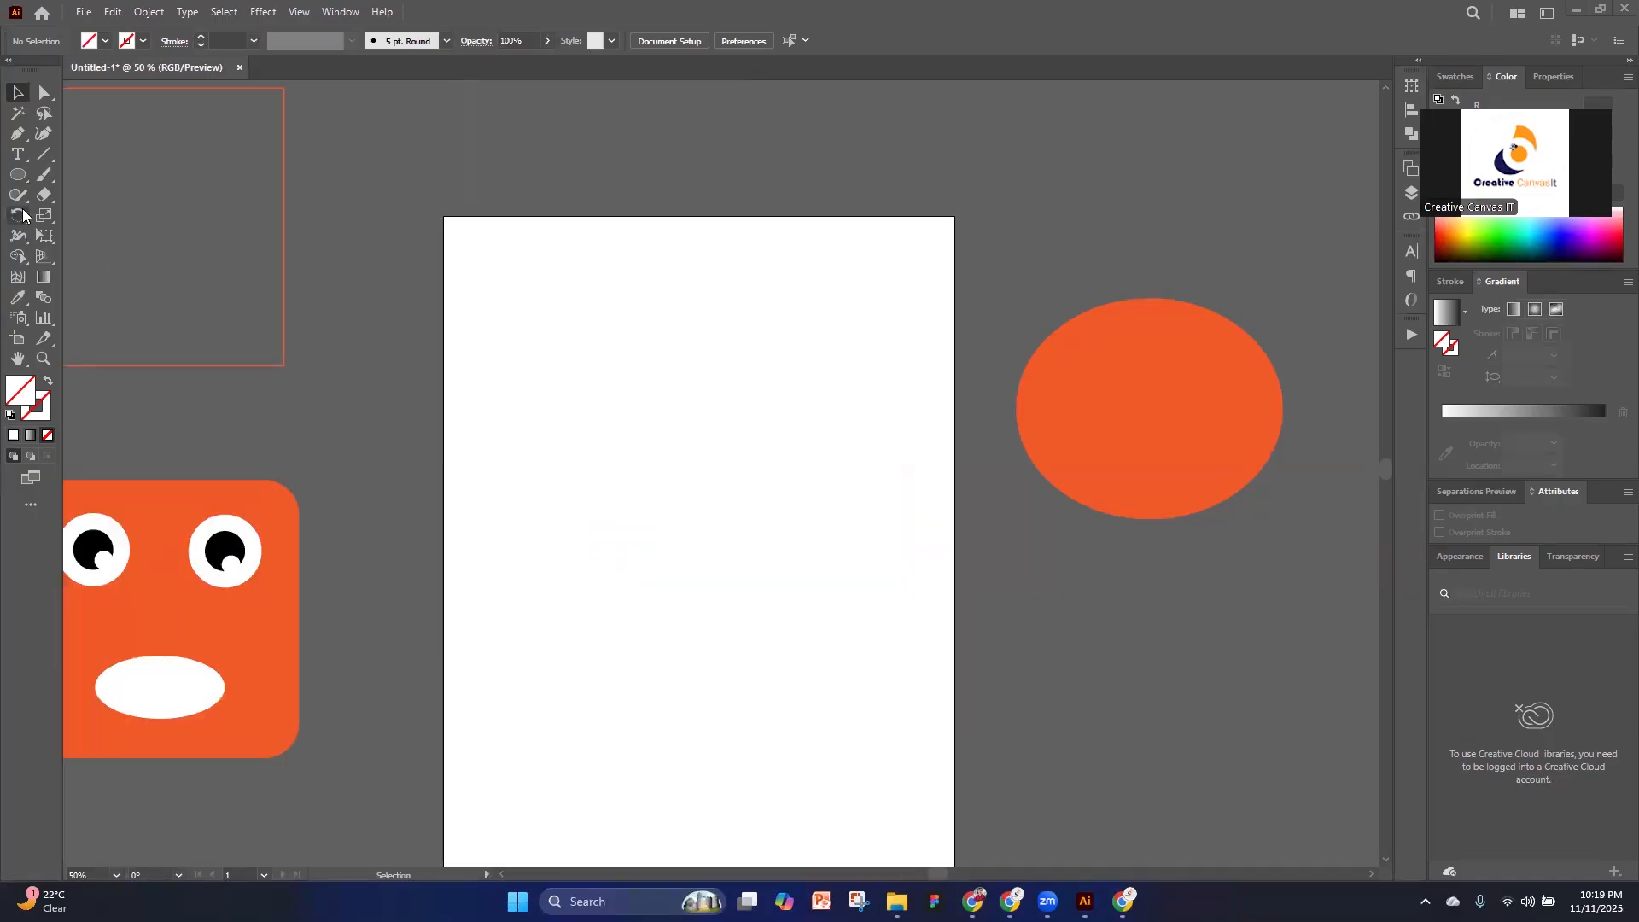
click(21, 177)
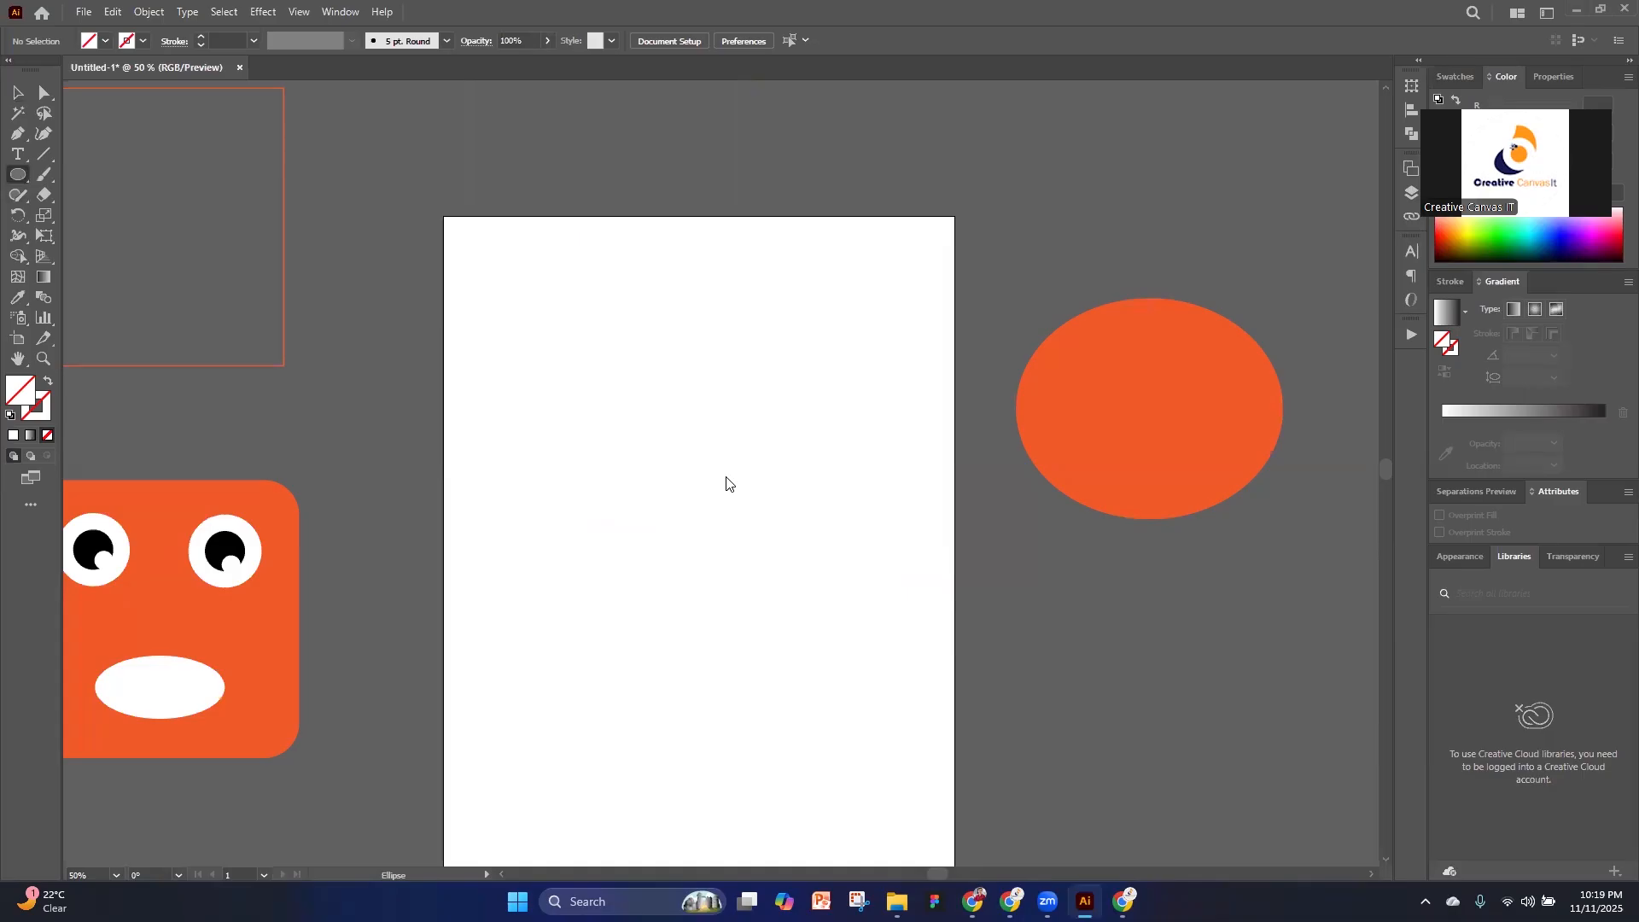
drag(637, 505, 873, 739)
click(17, 91)
Fill the new circle with the default white-to-black linear gradient and select the gradient's dark color stop
mouse_move(773, 622)
mouse_down()
mouse_move(693, 579)
mouse_move(755, 602)
mouse_up()
drag(504, 474, 838, 741)
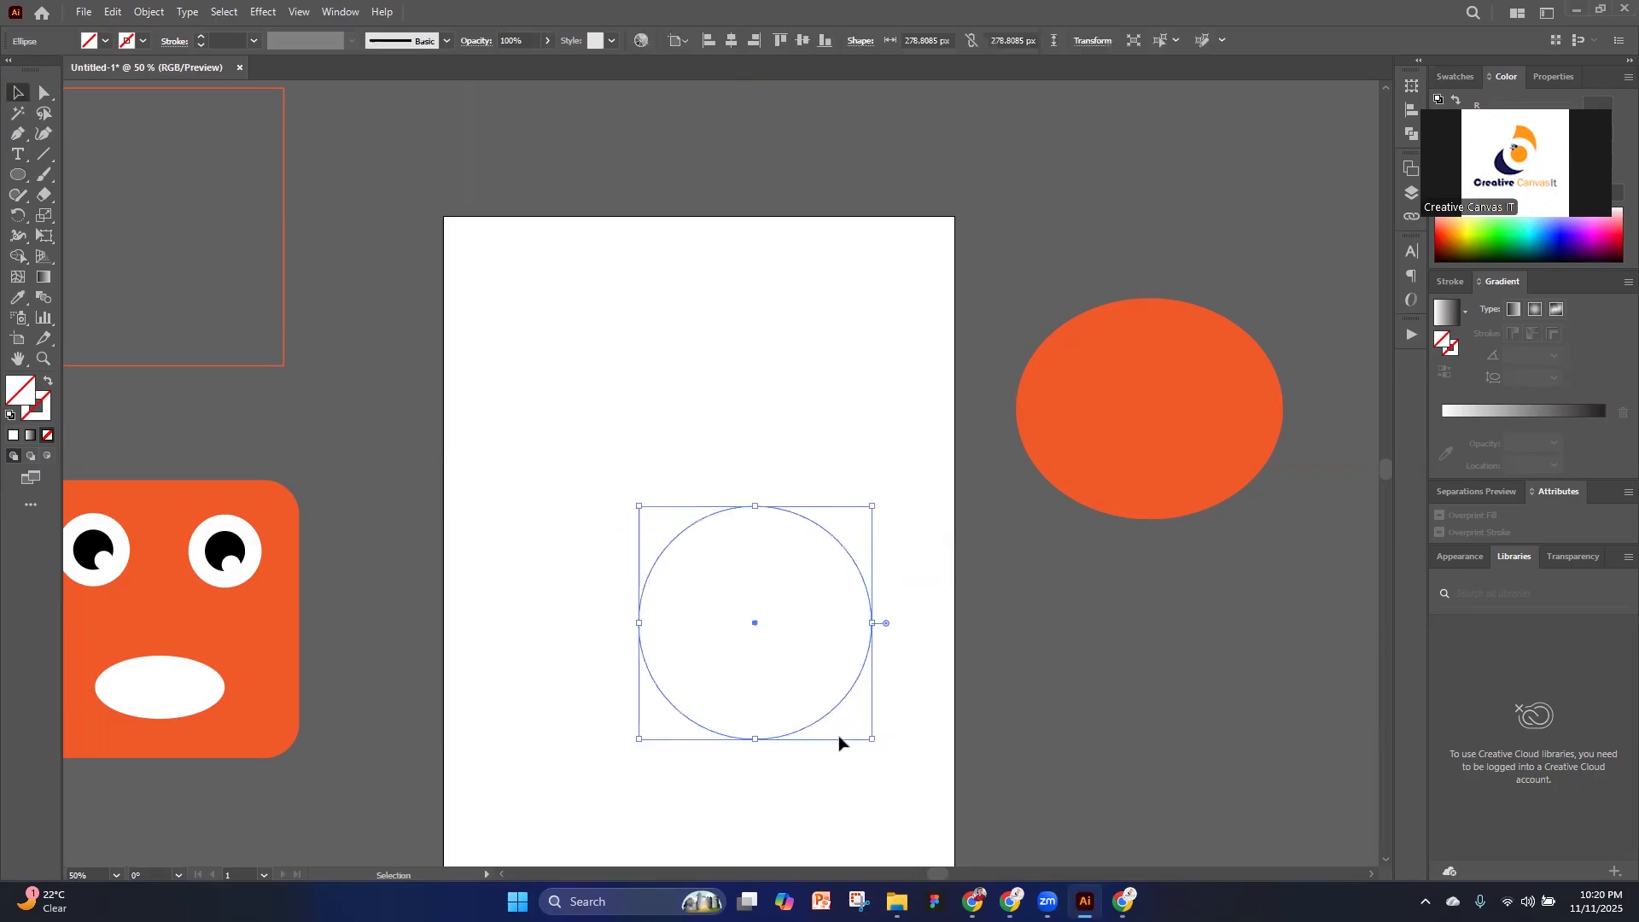
click(1450, 314)
click(1605, 444)
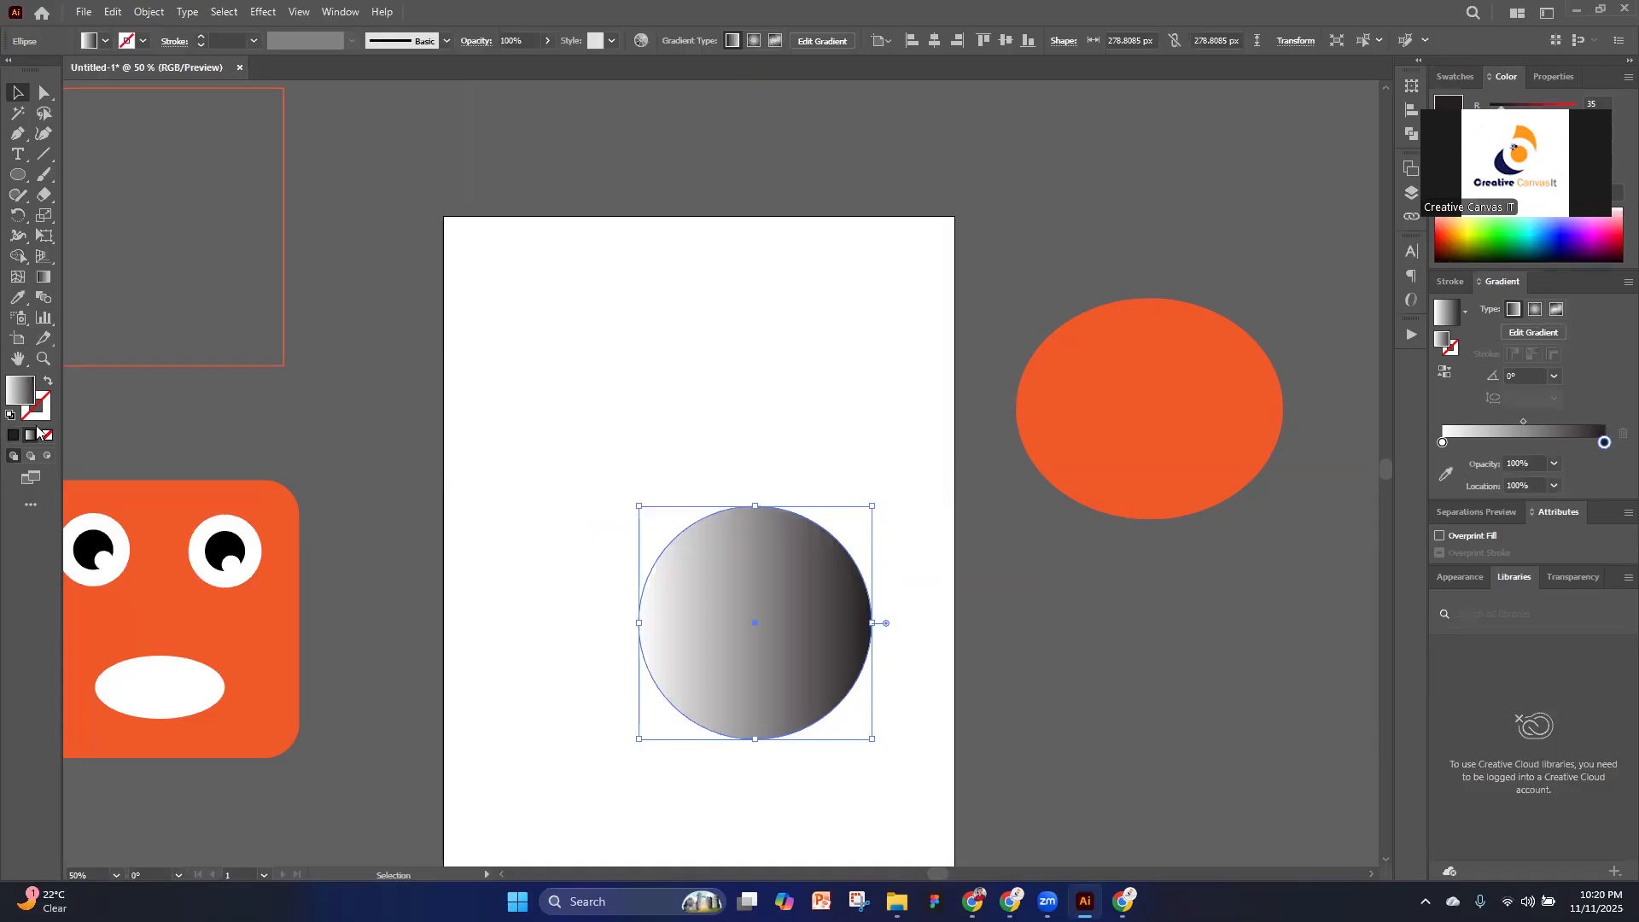
Switch the circle's fill to the solid dark color and back to the linear gradient
click(11, 436)
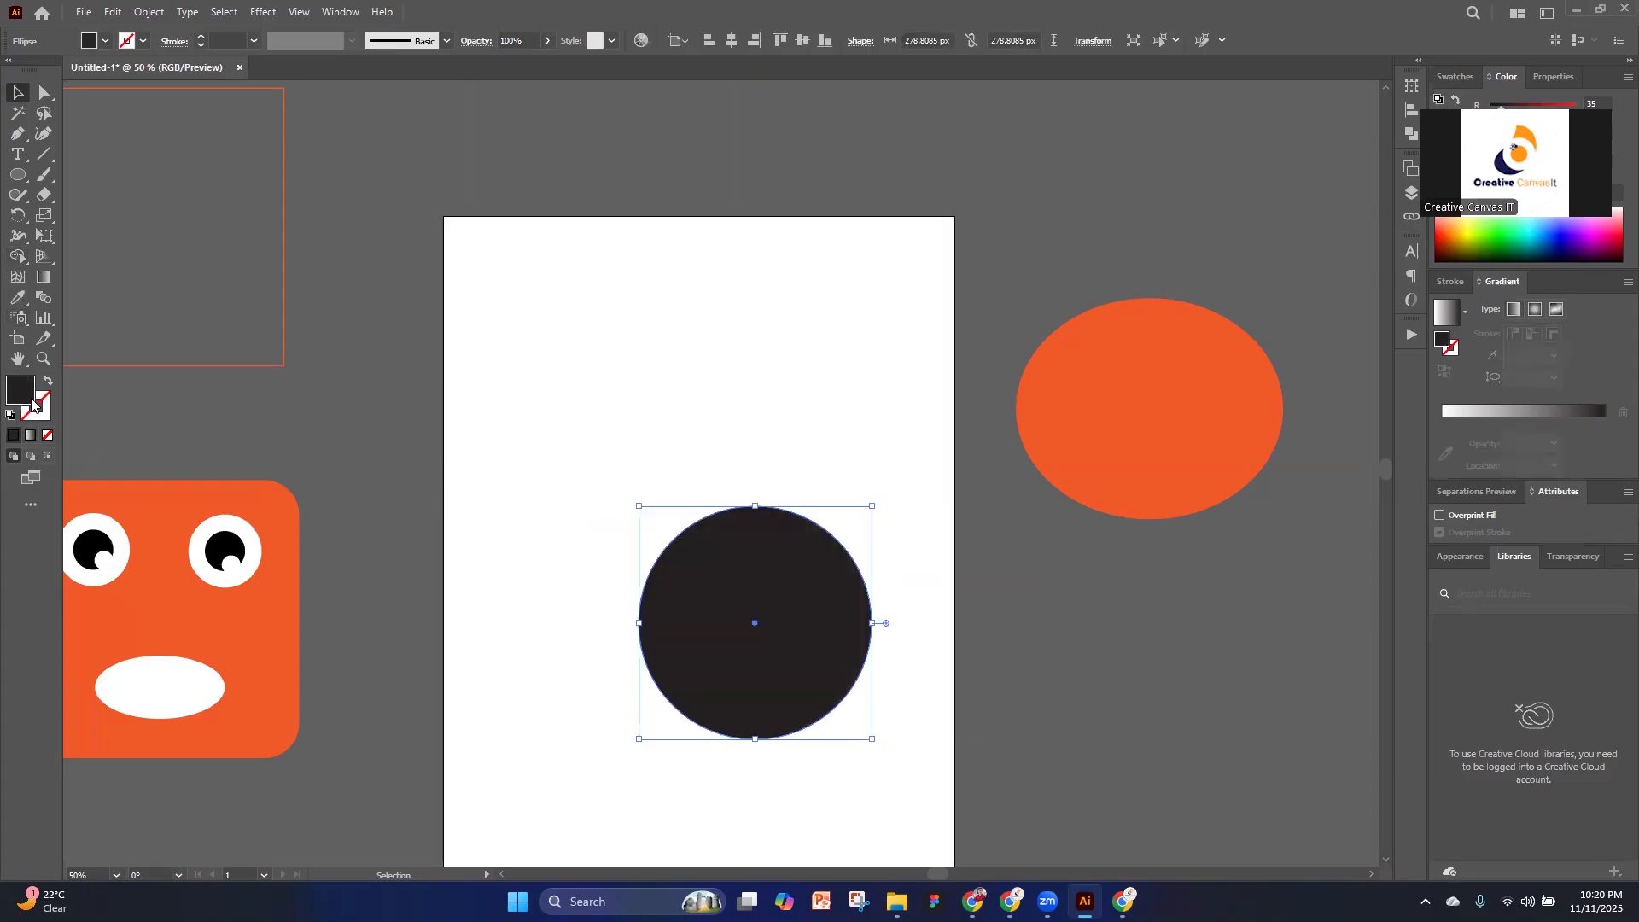
click(31, 436)
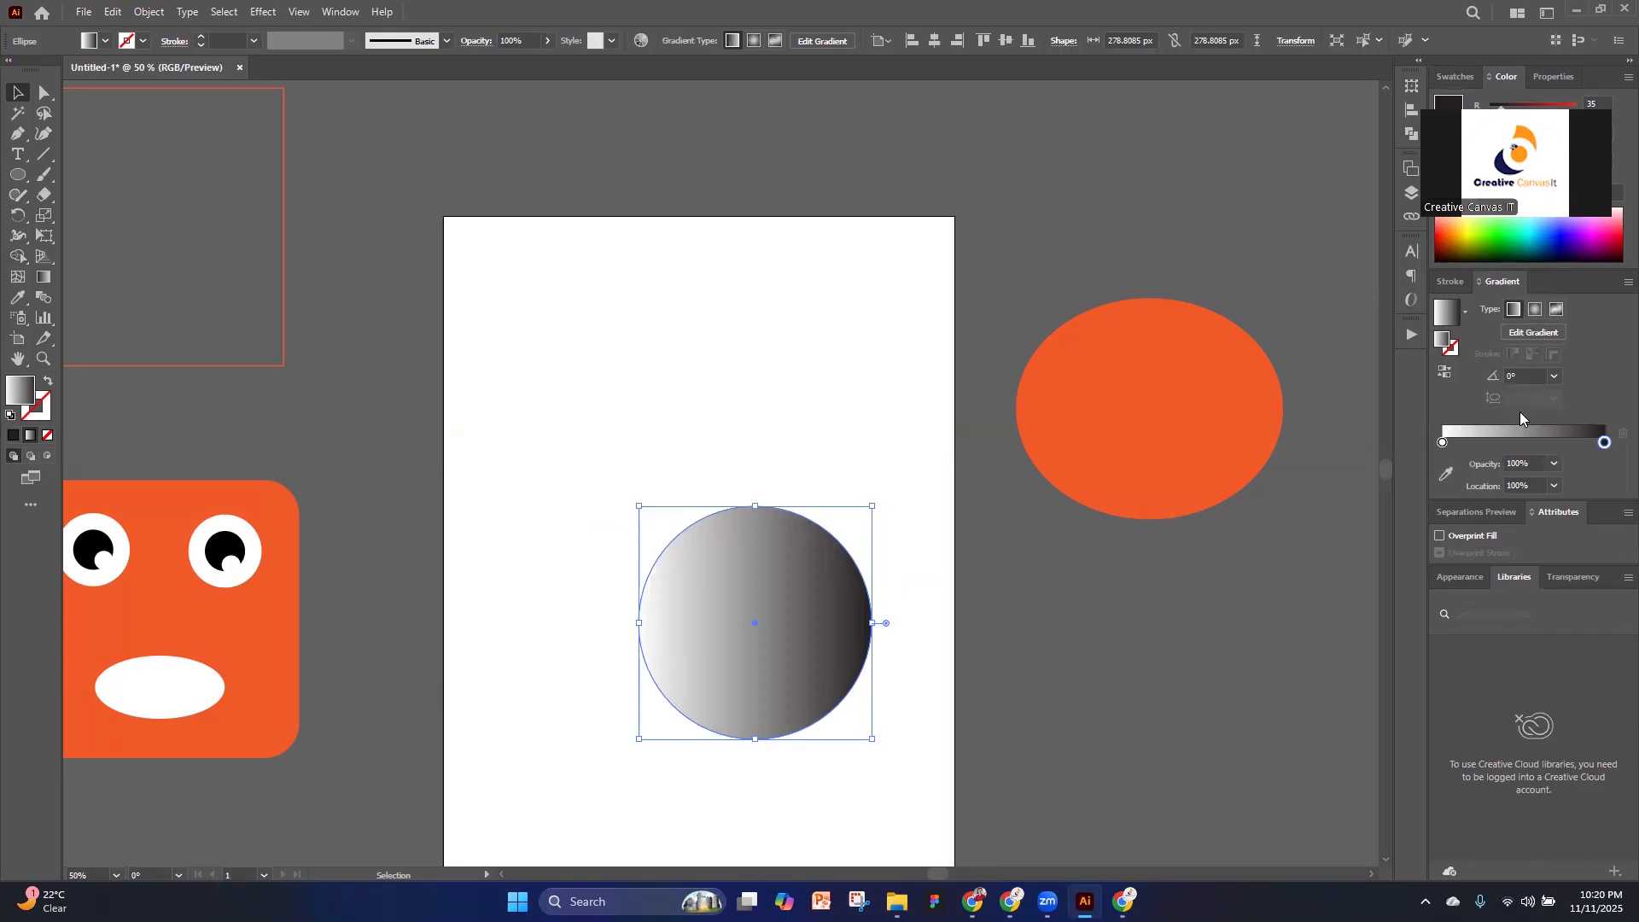
click(343, 12)
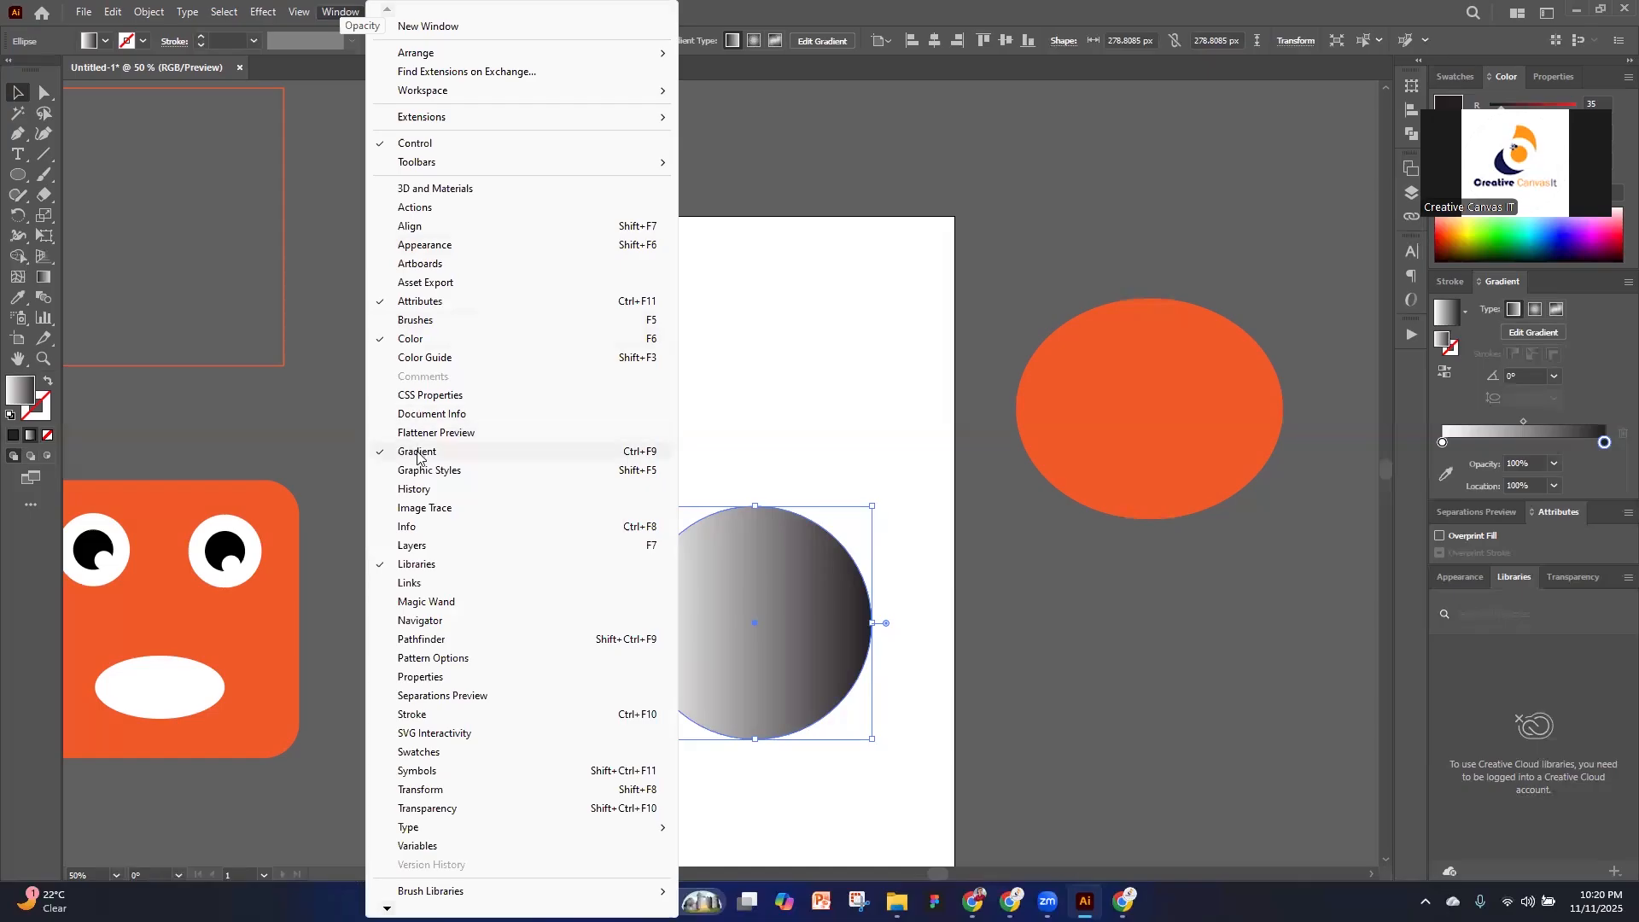
click(1599, 375)
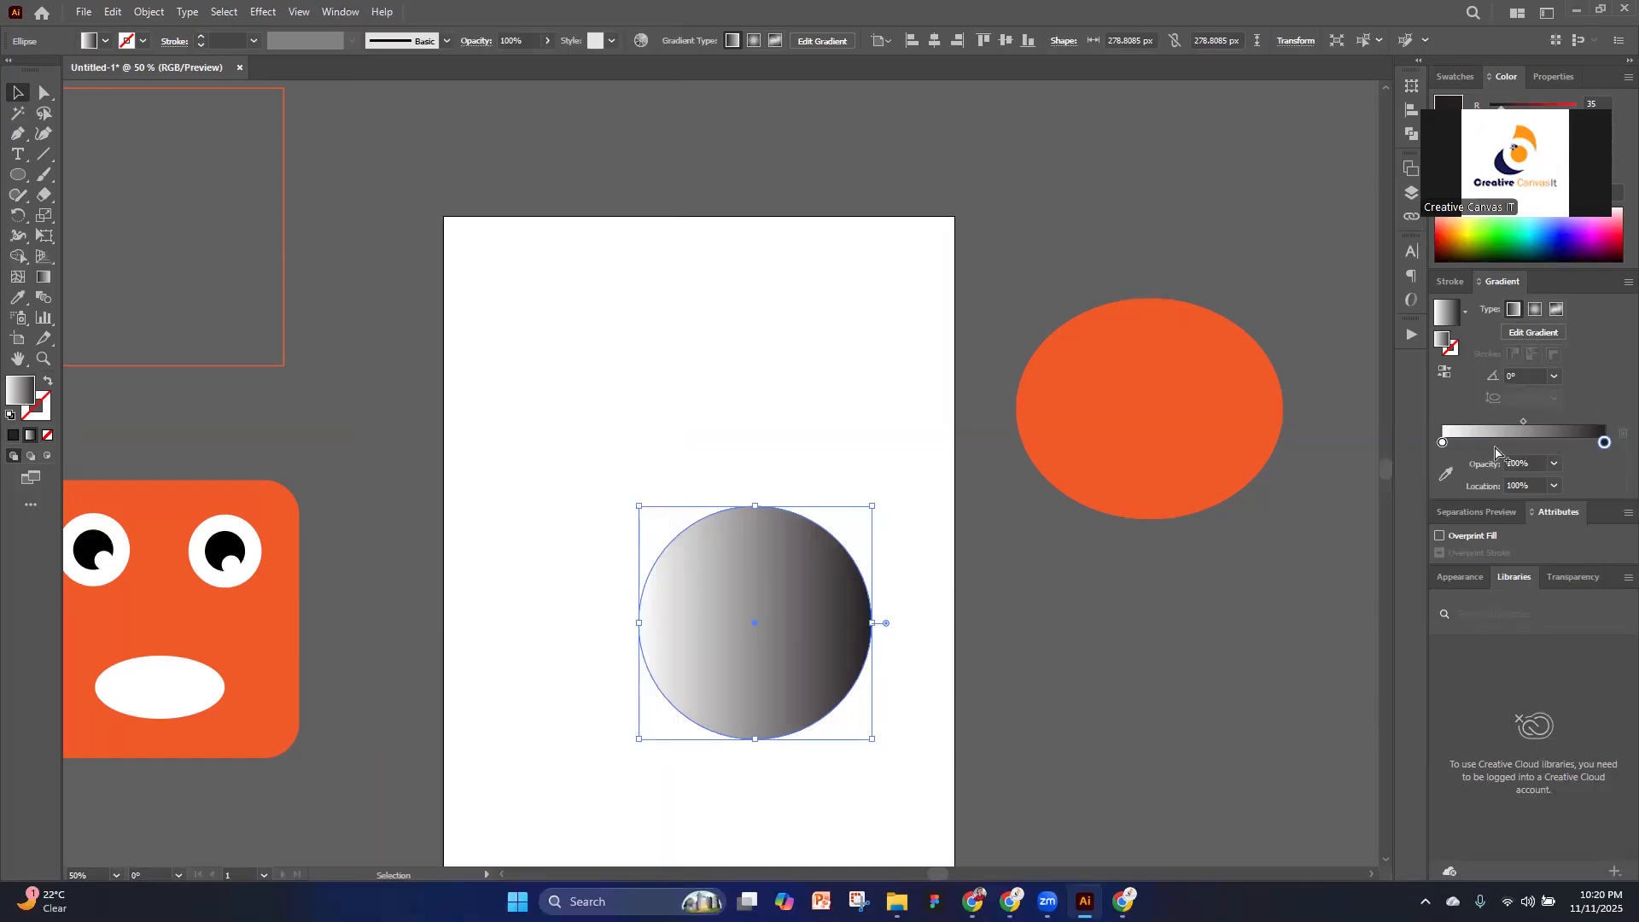
Change the gradient's white color stop to yellow (ffff00) by setting its blue value to 0
click(1443, 443)
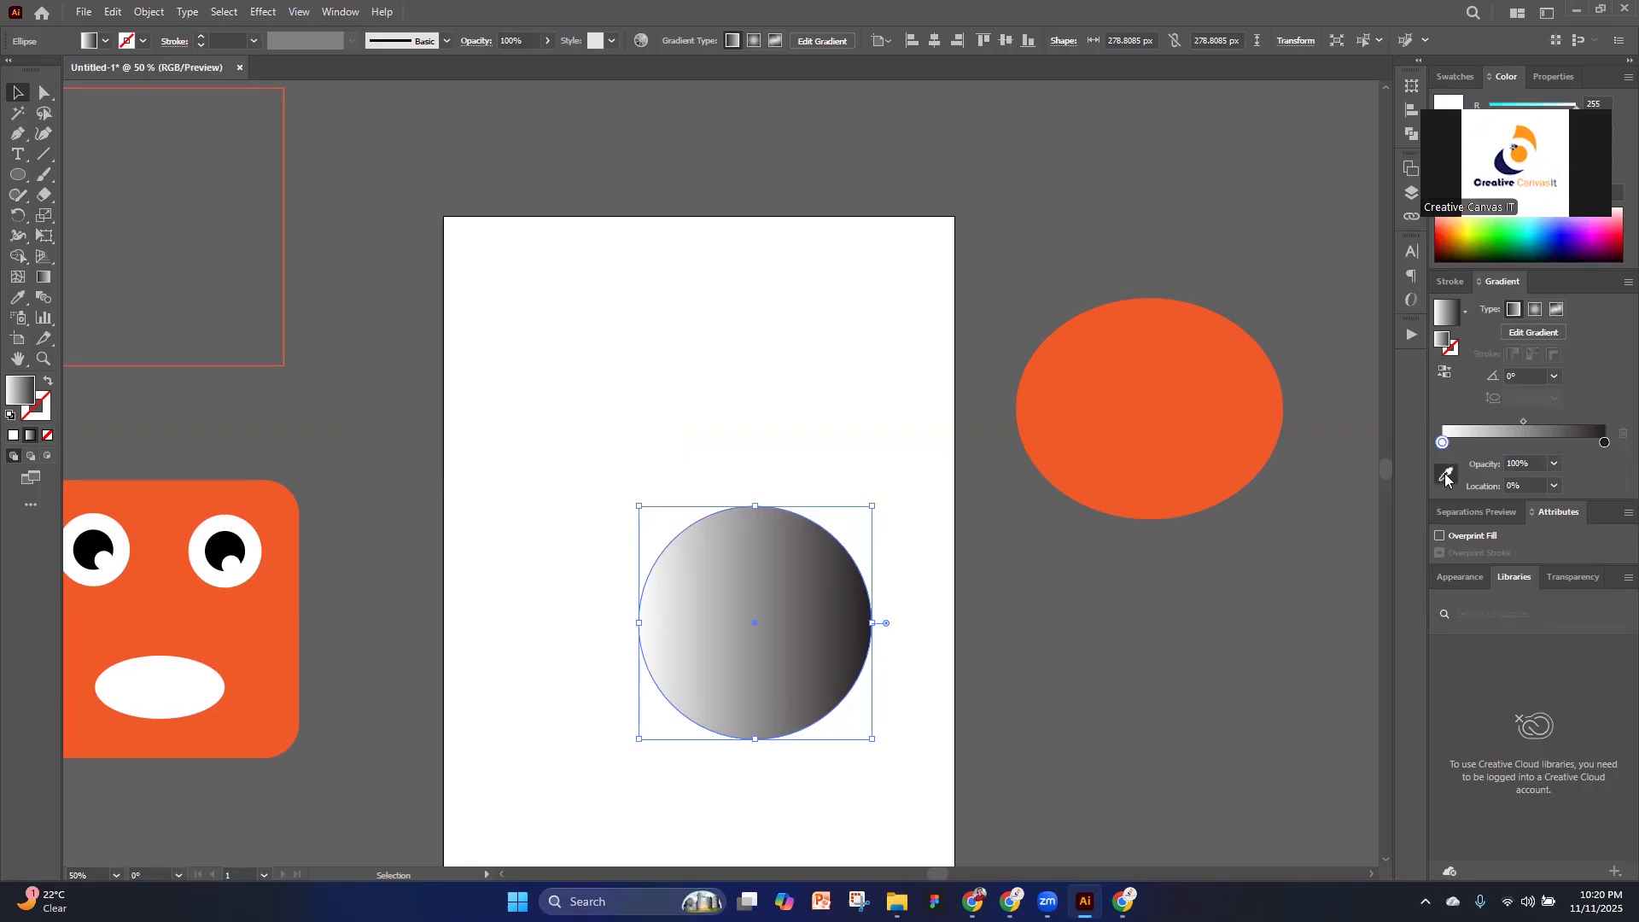
click(1445, 475)
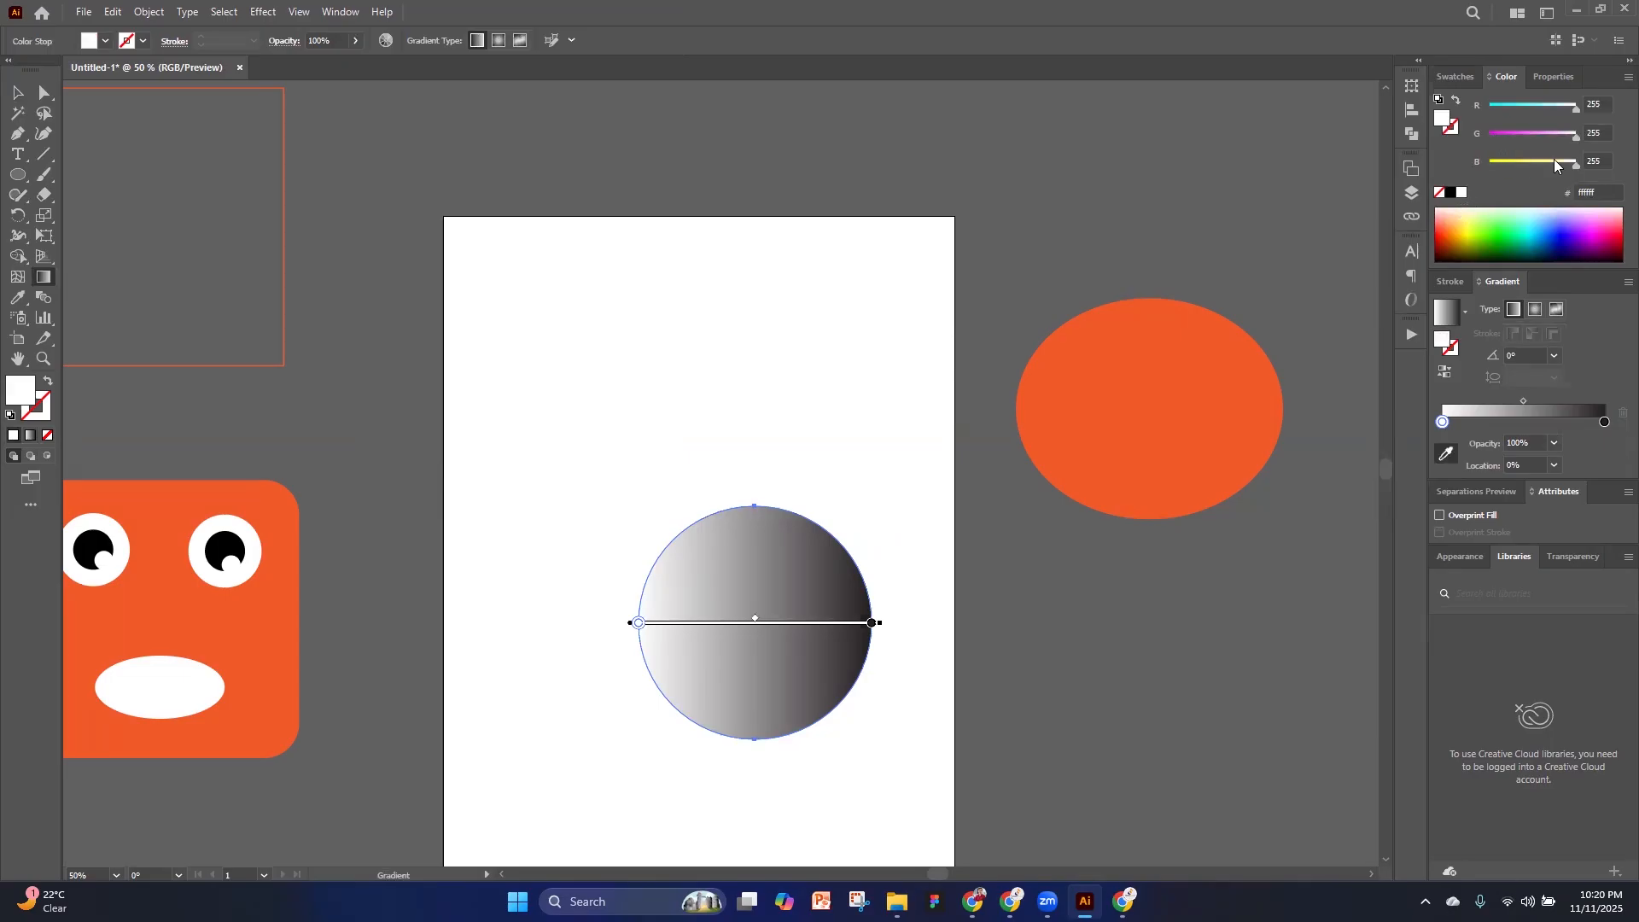
drag(1557, 162, 1477, 167)
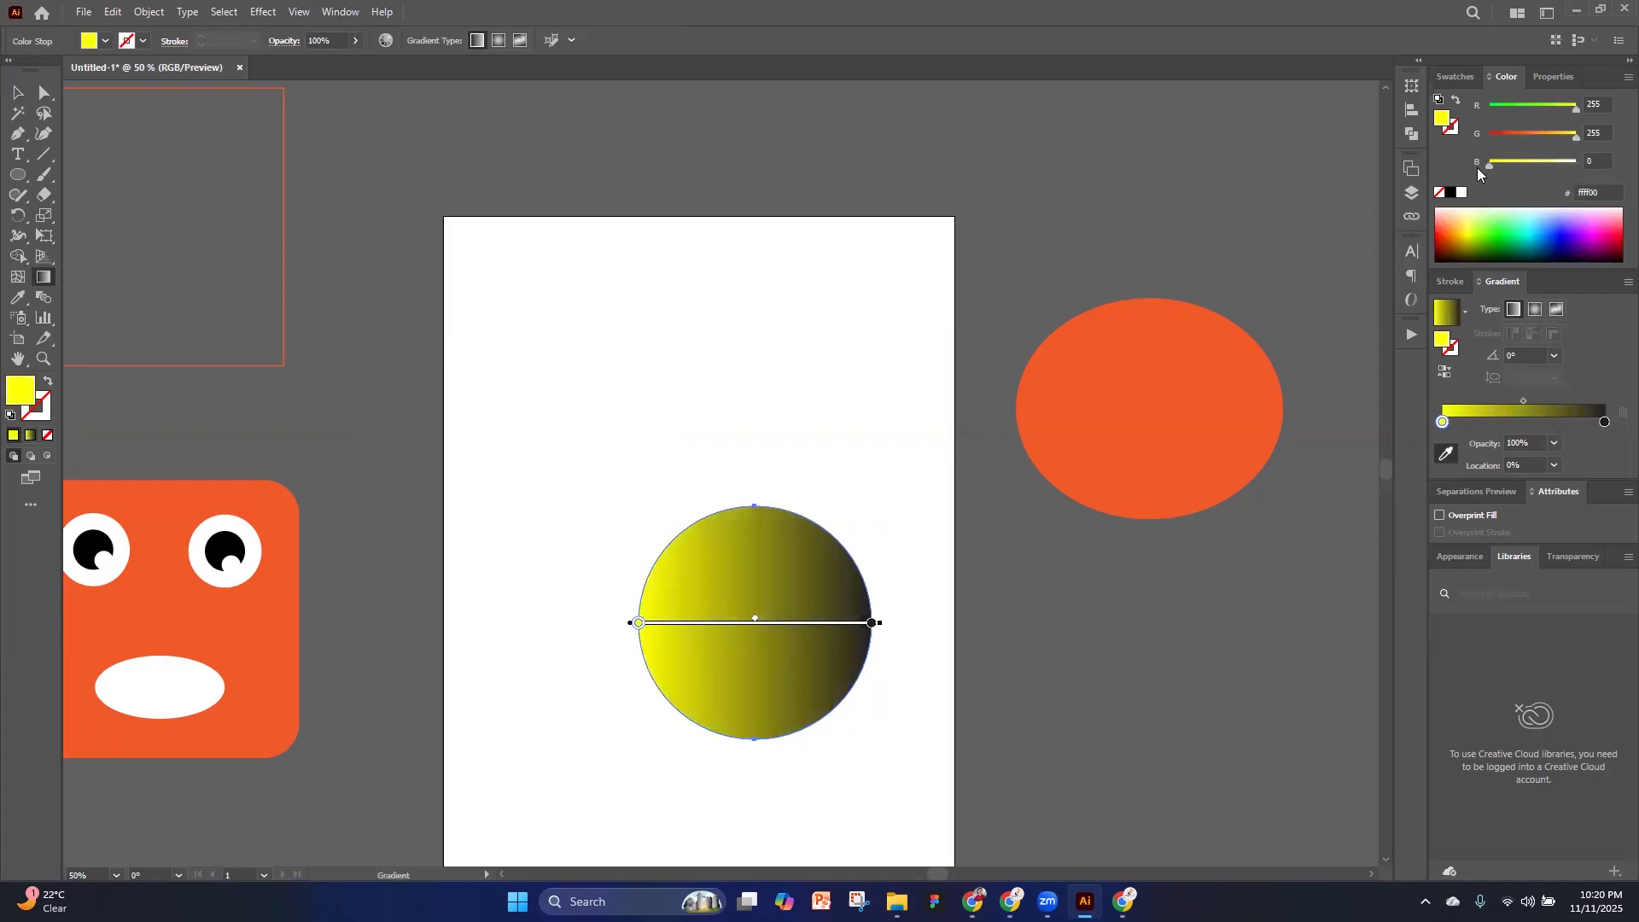
Change the gradient's dark color stop to light yellow (fffc64)
click(1604, 422)
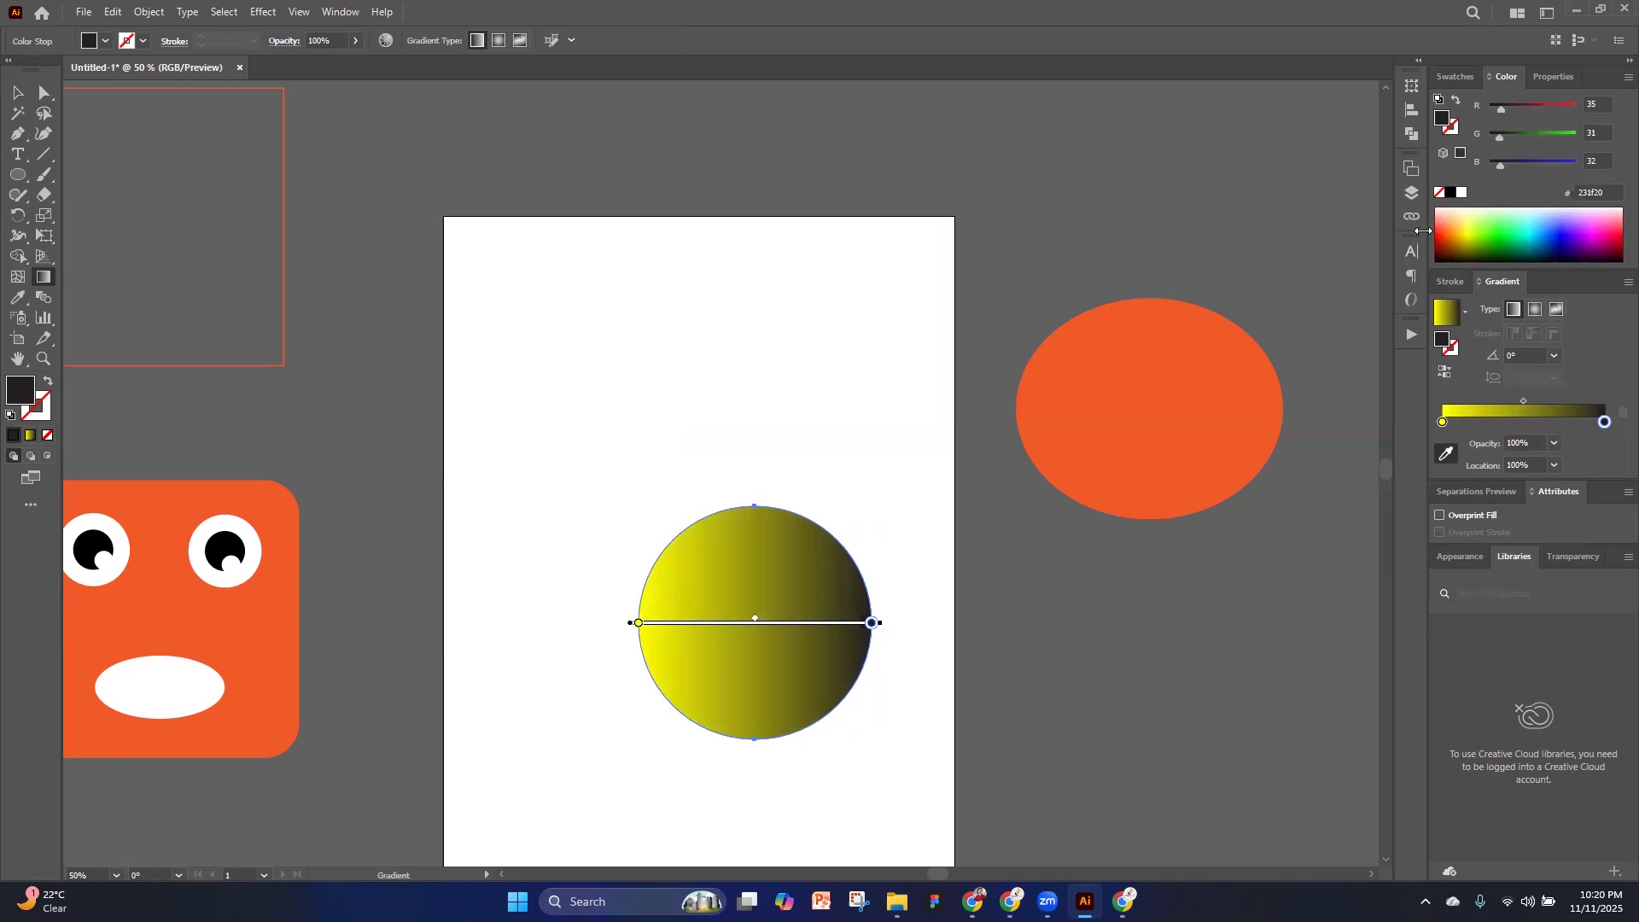
click(1467, 220)
Rotate the circle 90° so its light yellow end is at the top, move it up the artboard and deselect it
click(17, 91)
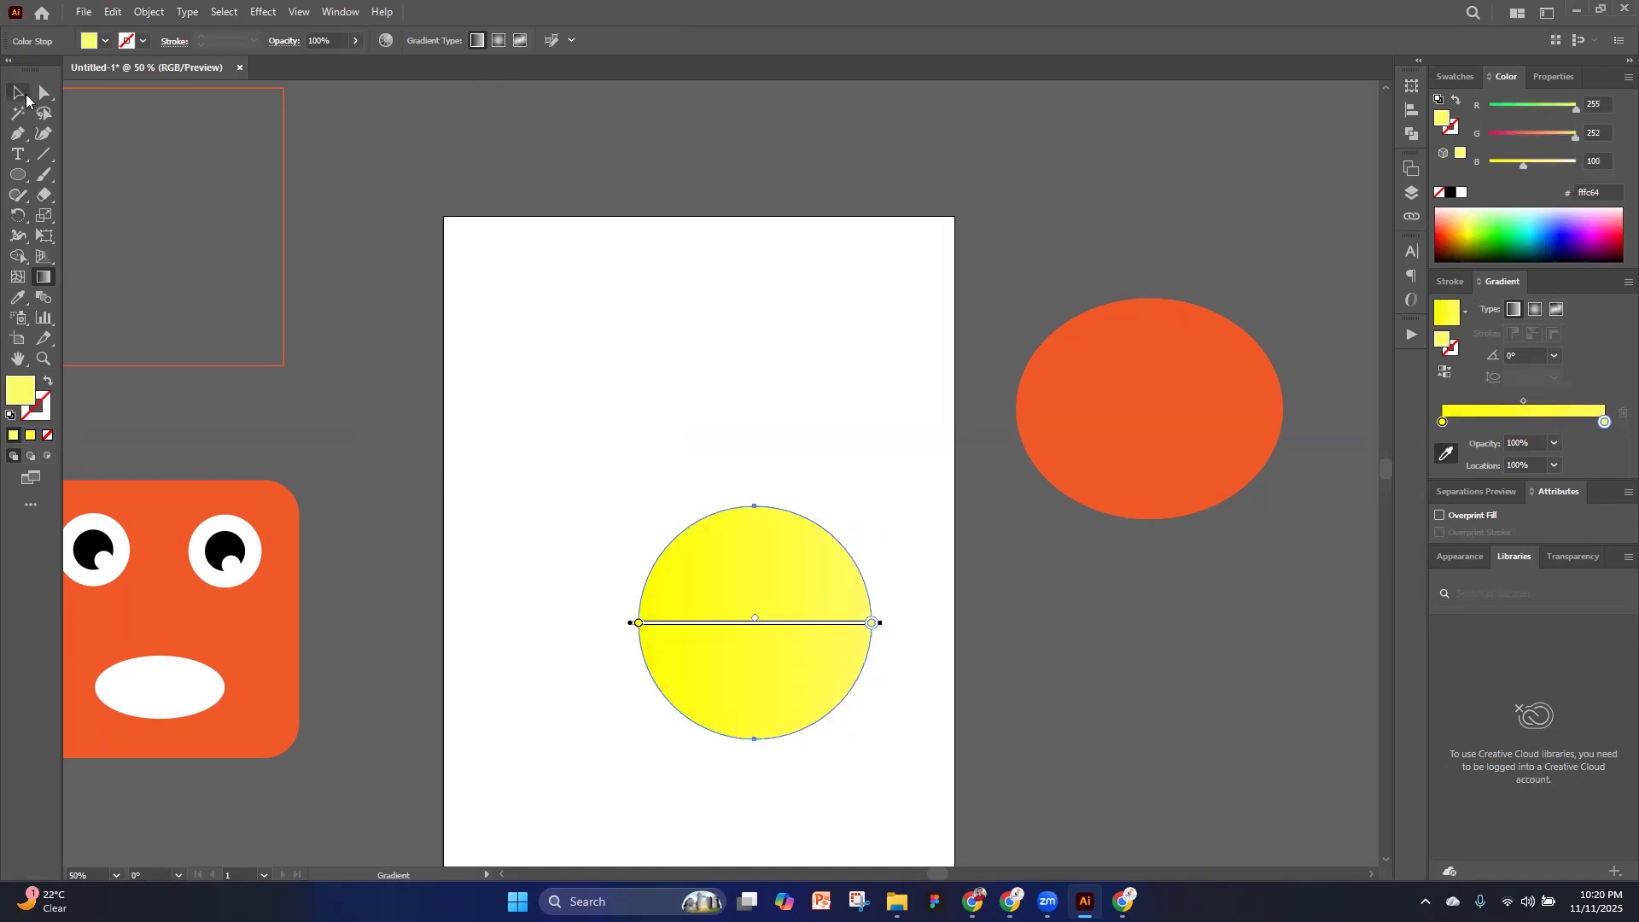
drag(879, 499, 611, 469)
drag(756, 631, 732, 491)
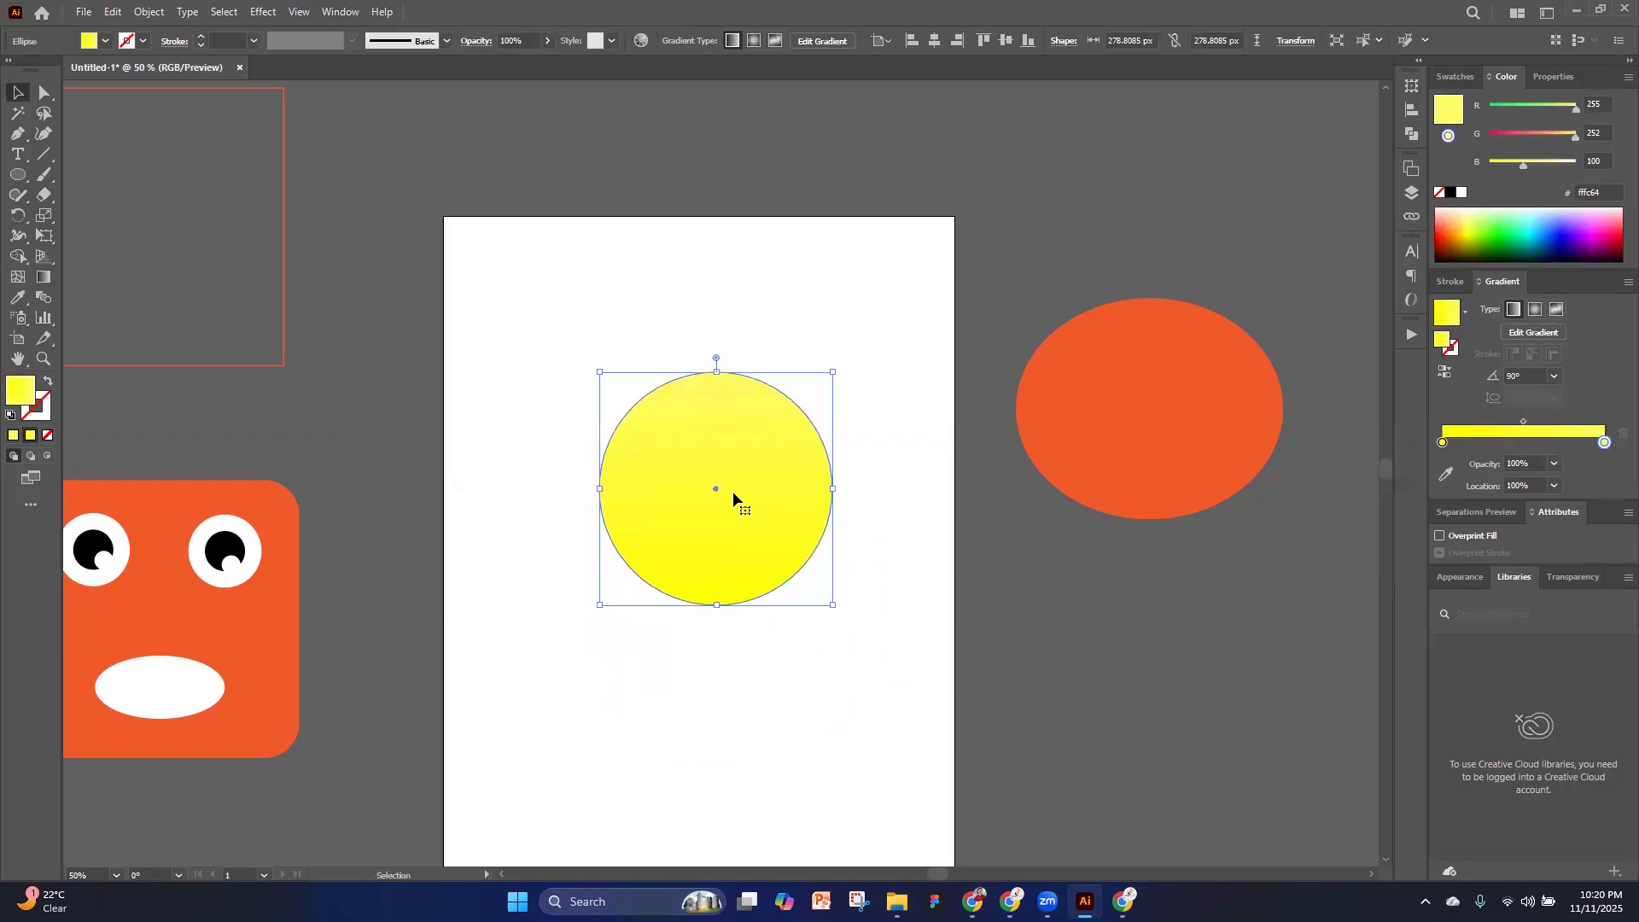
click(884, 531)
scroll(679, 479, up, 2)
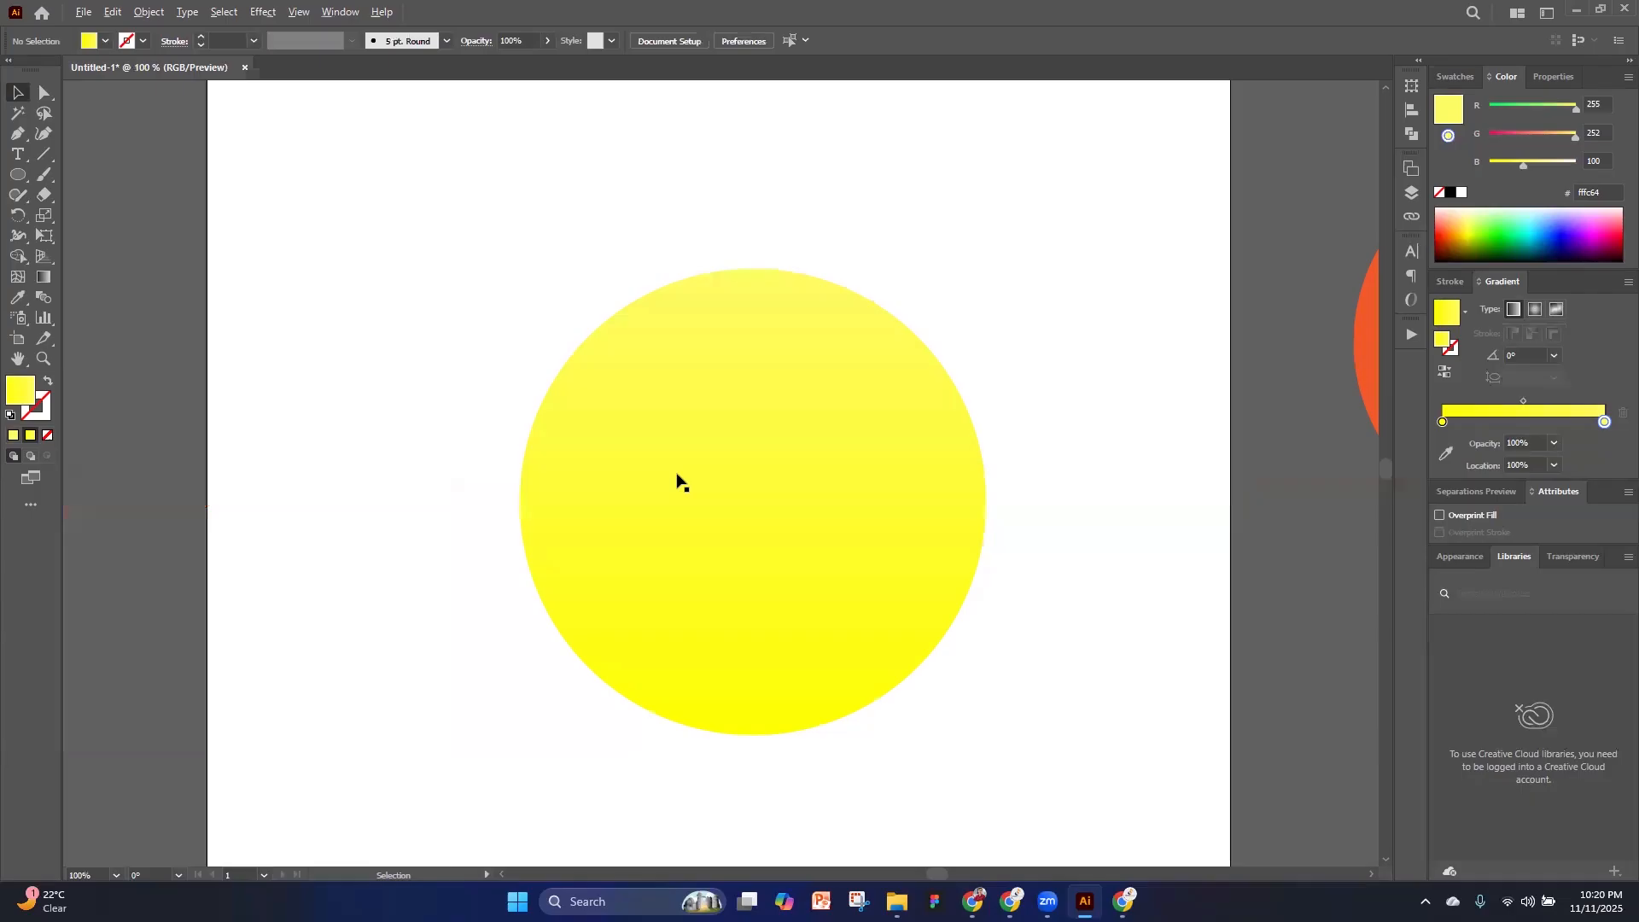
click(768, 491)
scroll(874, 516, down, 1)
key(ctrl+h)
click(349, 197)
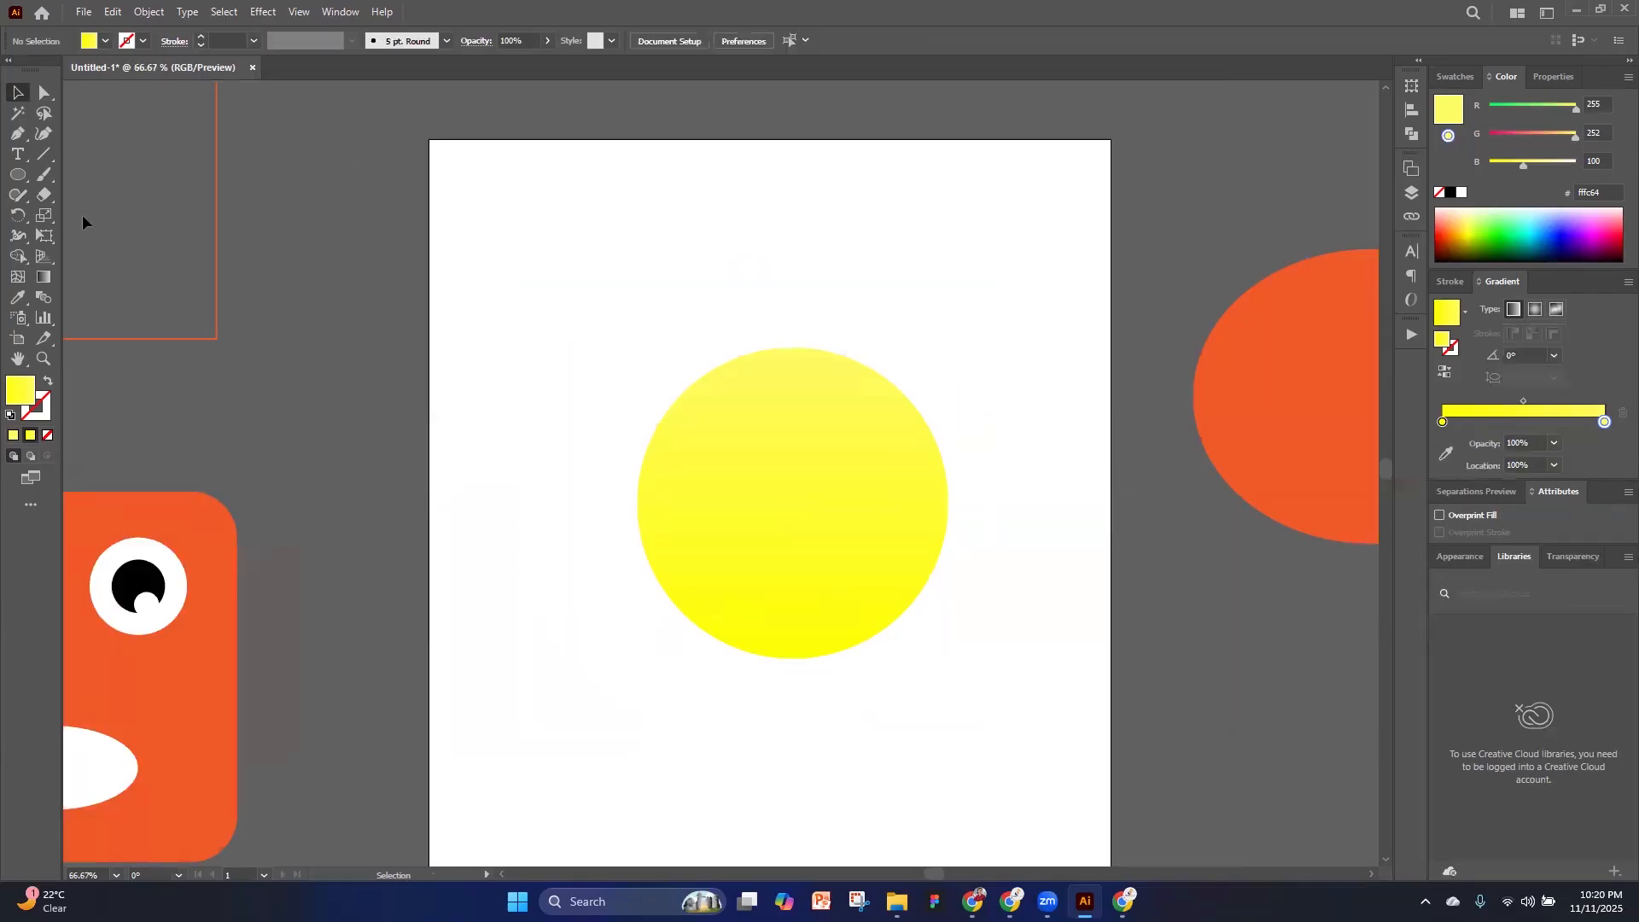
Draw an ellipse about 32 by 37 px near the yellow circle's upper right edge and make its gradient end stop orange (ff612e)
click(18, 174)
scroll(971, 426, up, 2)
mouse_move(774, 428)
mouse_down()
mouse_move(838, 545)
mouse_move(857, 522)
mouse_up()
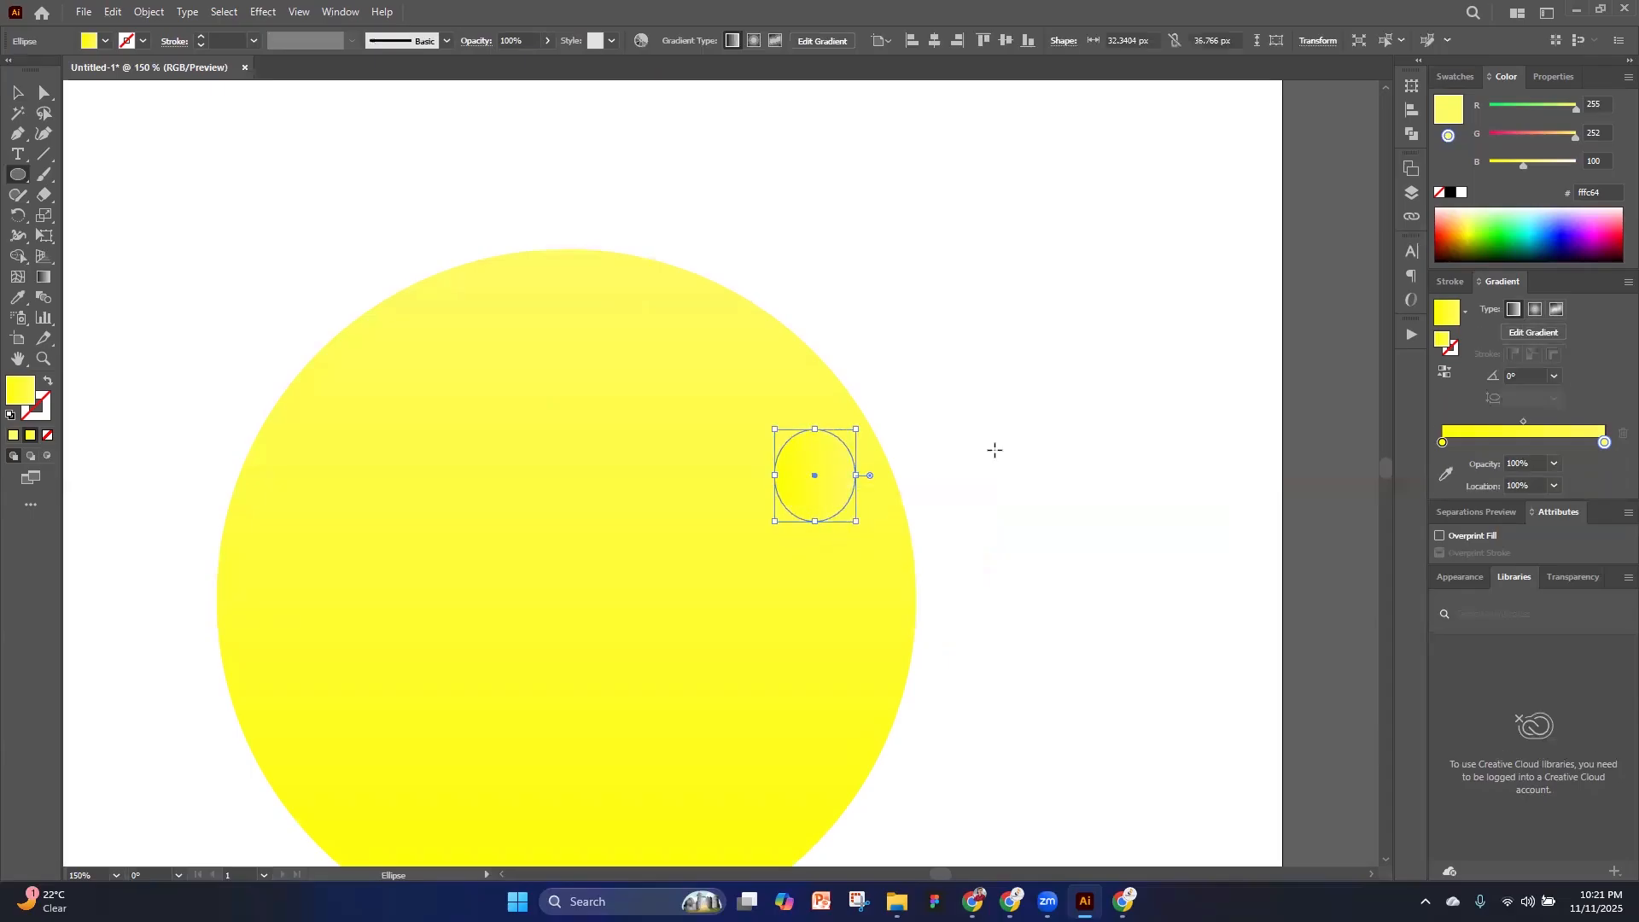
click(1444, 227)
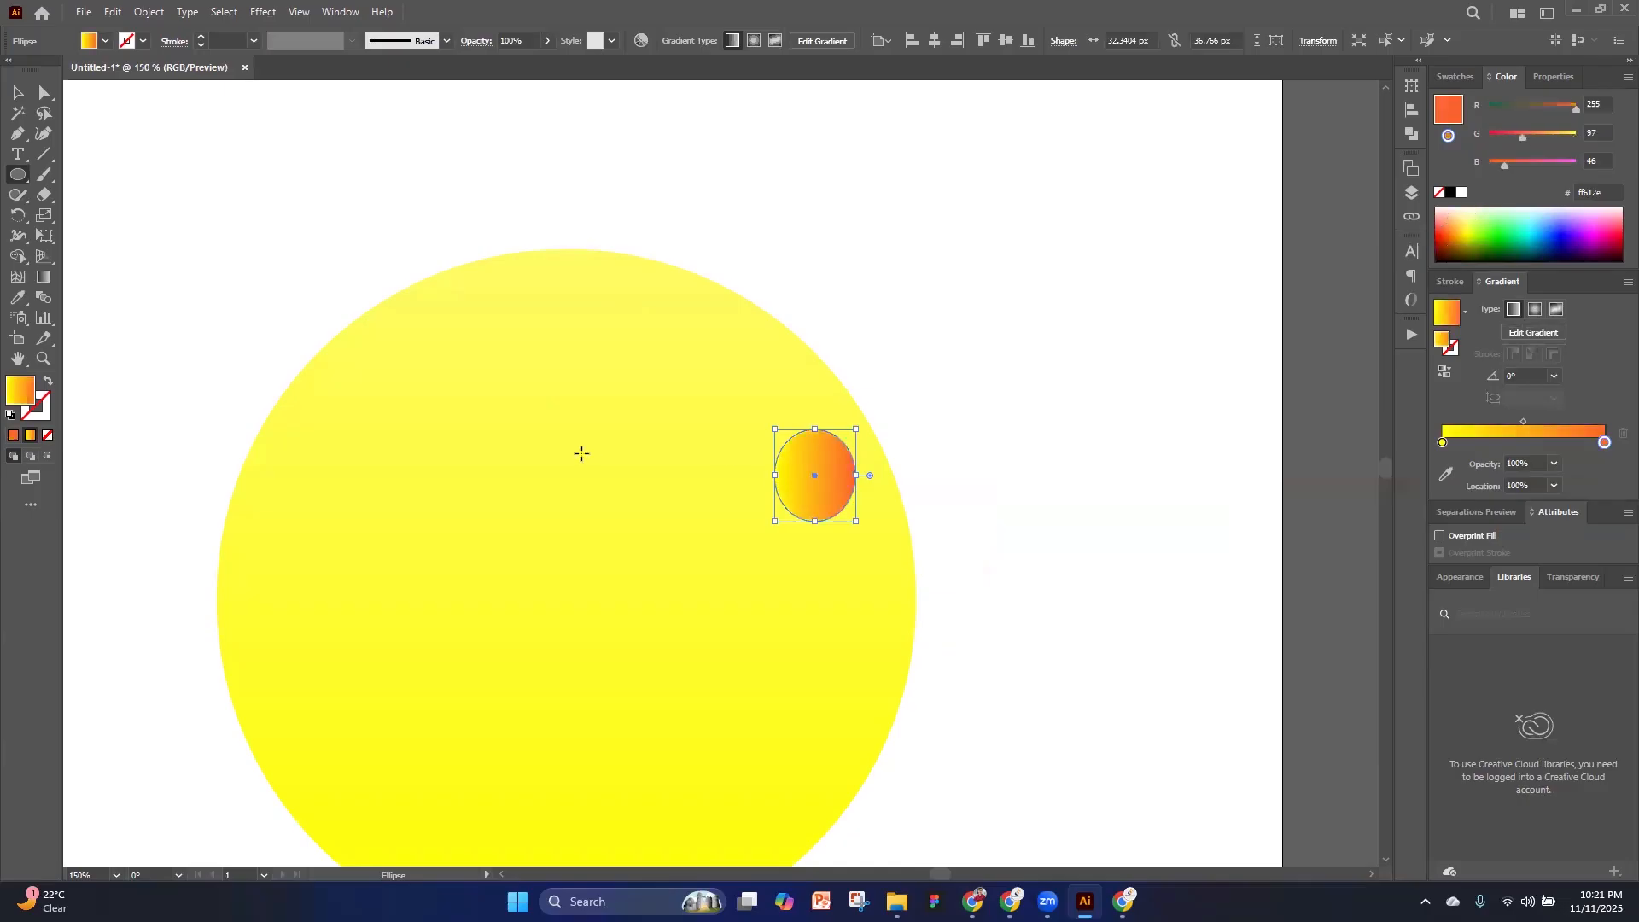
Shrink the small ellipse to about 26 by 30 px and apply a Gaussian Blur to it
scroll(979, 490, down, 1)
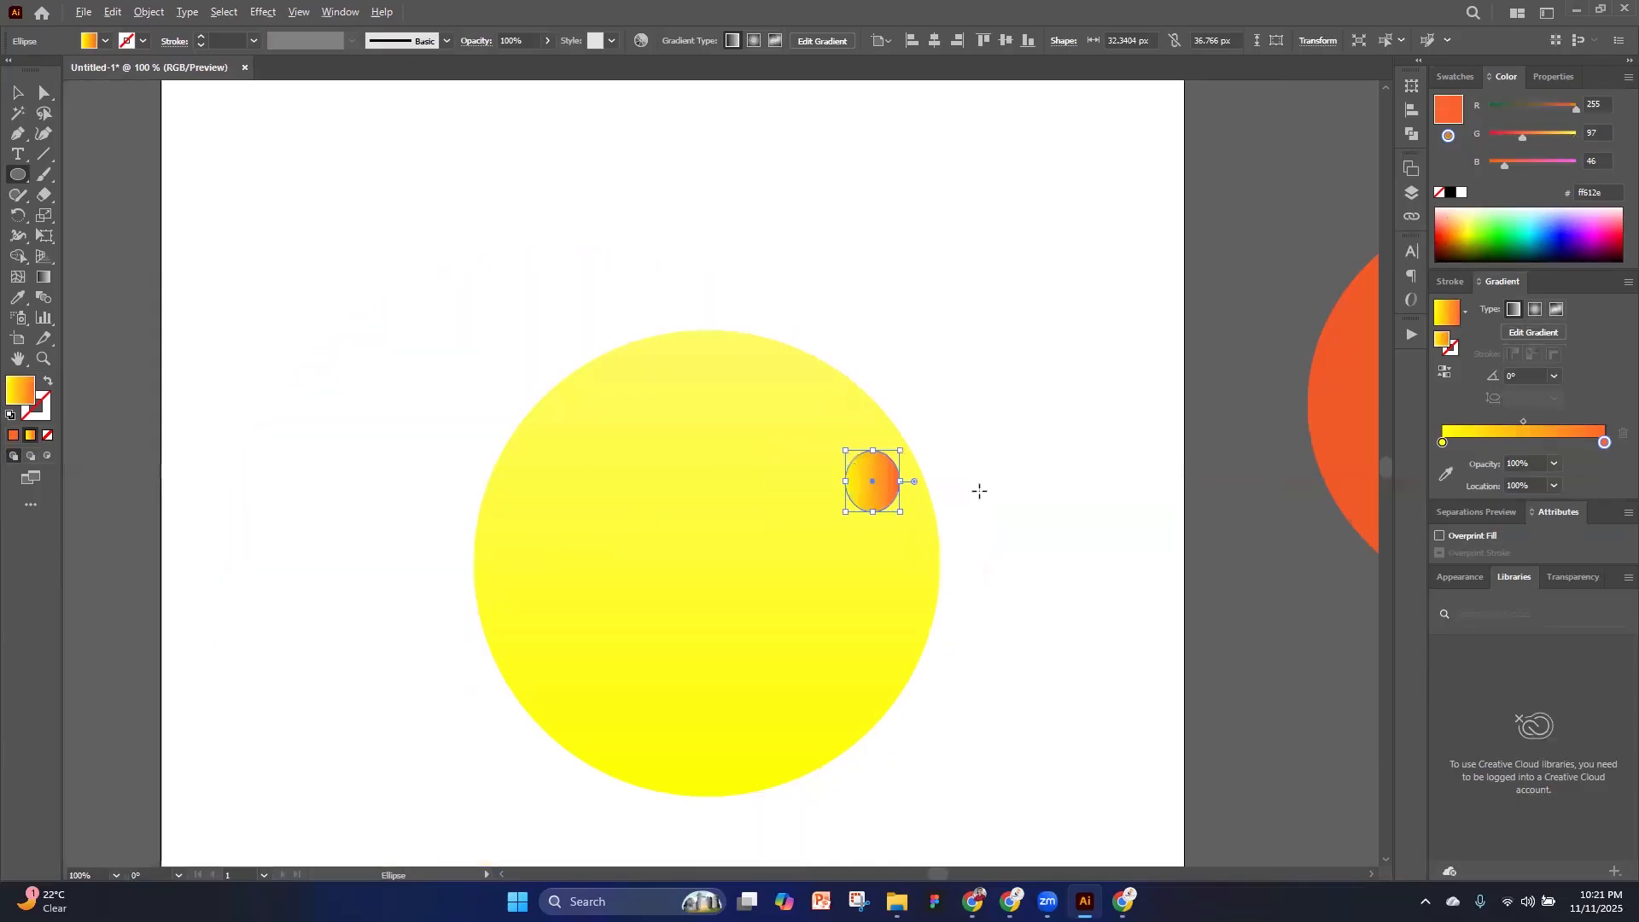
scroll(874, 482, up, 1)
drag(918, 531, 898, 508)
click(267, 12)
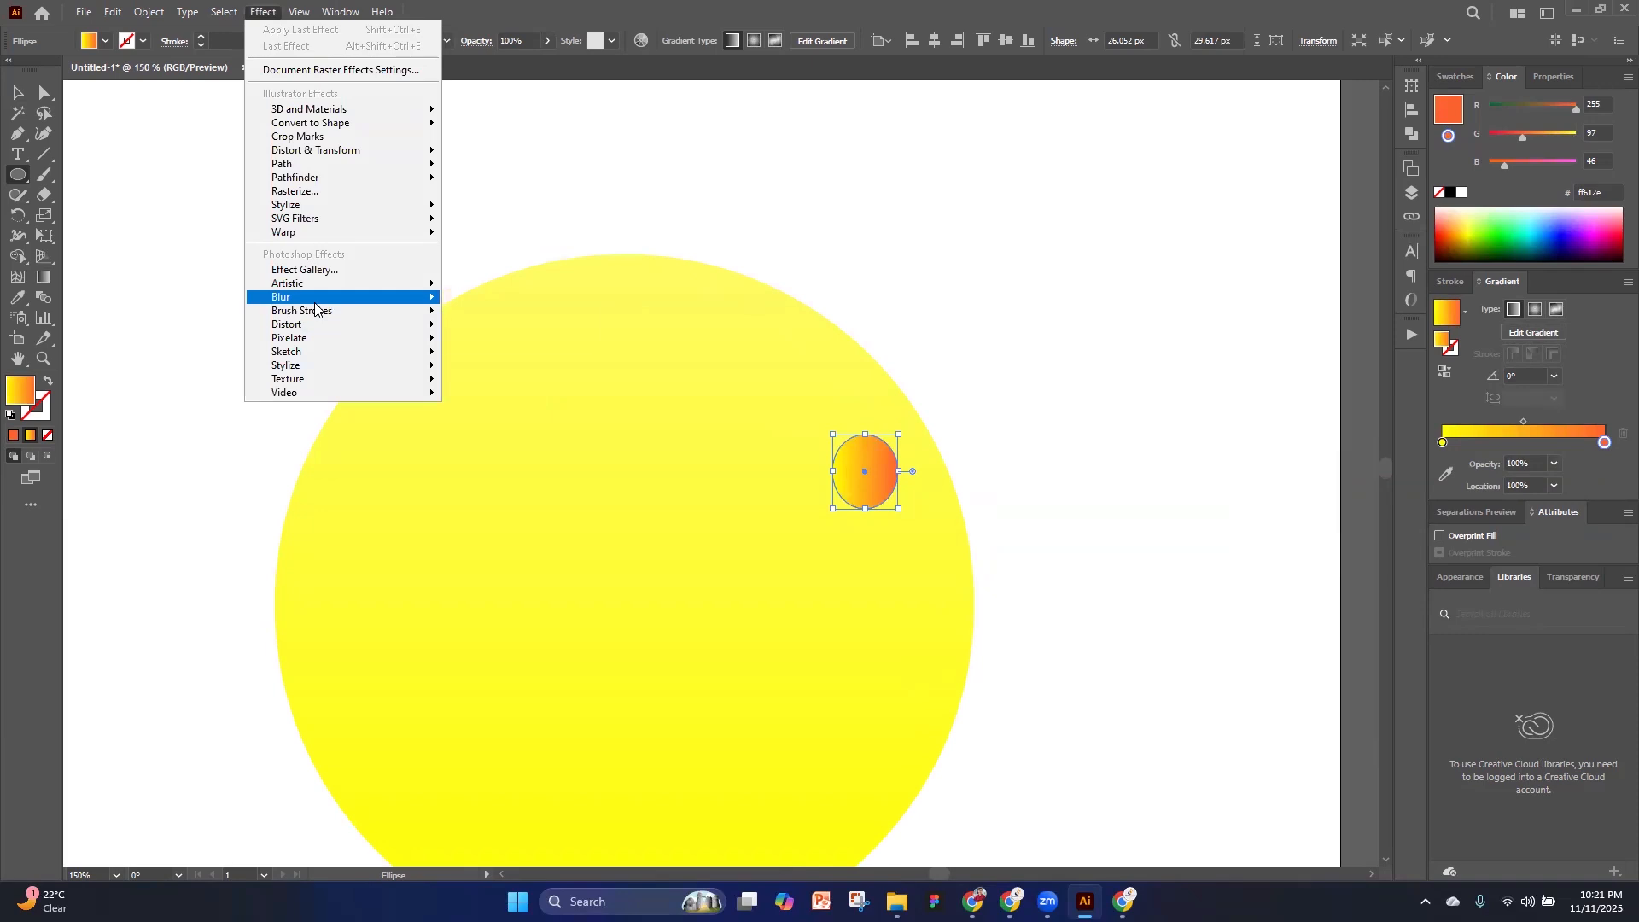
mouse_move(312, 298)
click(476, 302)
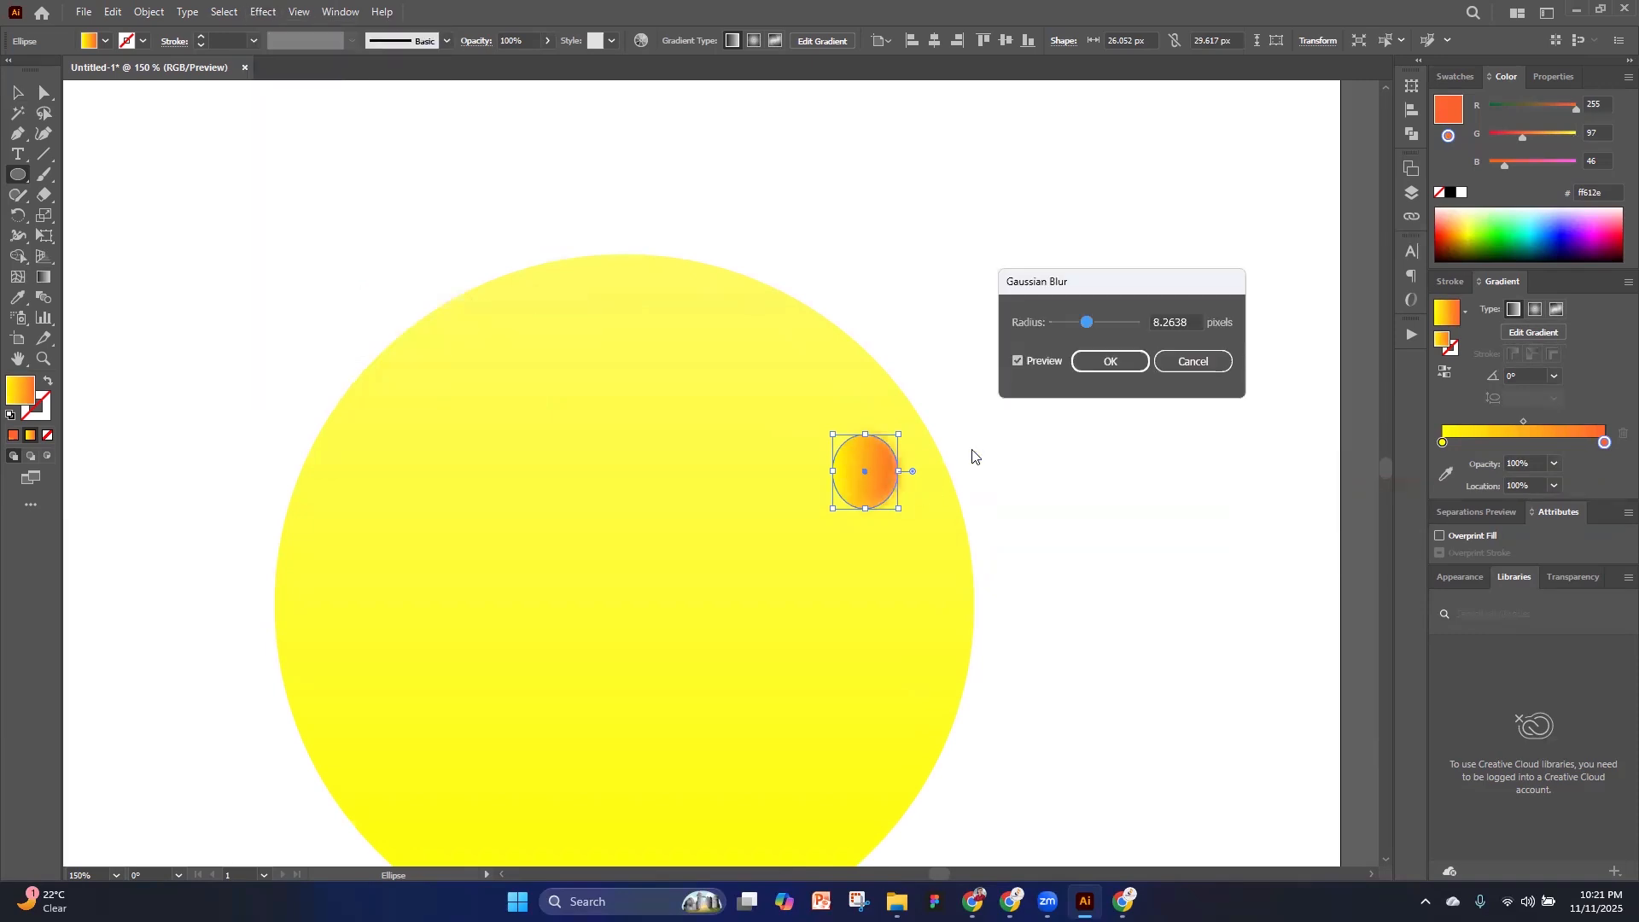
drag(1086, 323, 1098, 323)
click(1118, 360)
Enlarge the blurred ellipse to about 43 by 49 px
click(17, 92)
scroll(1032, 298, down, 2)
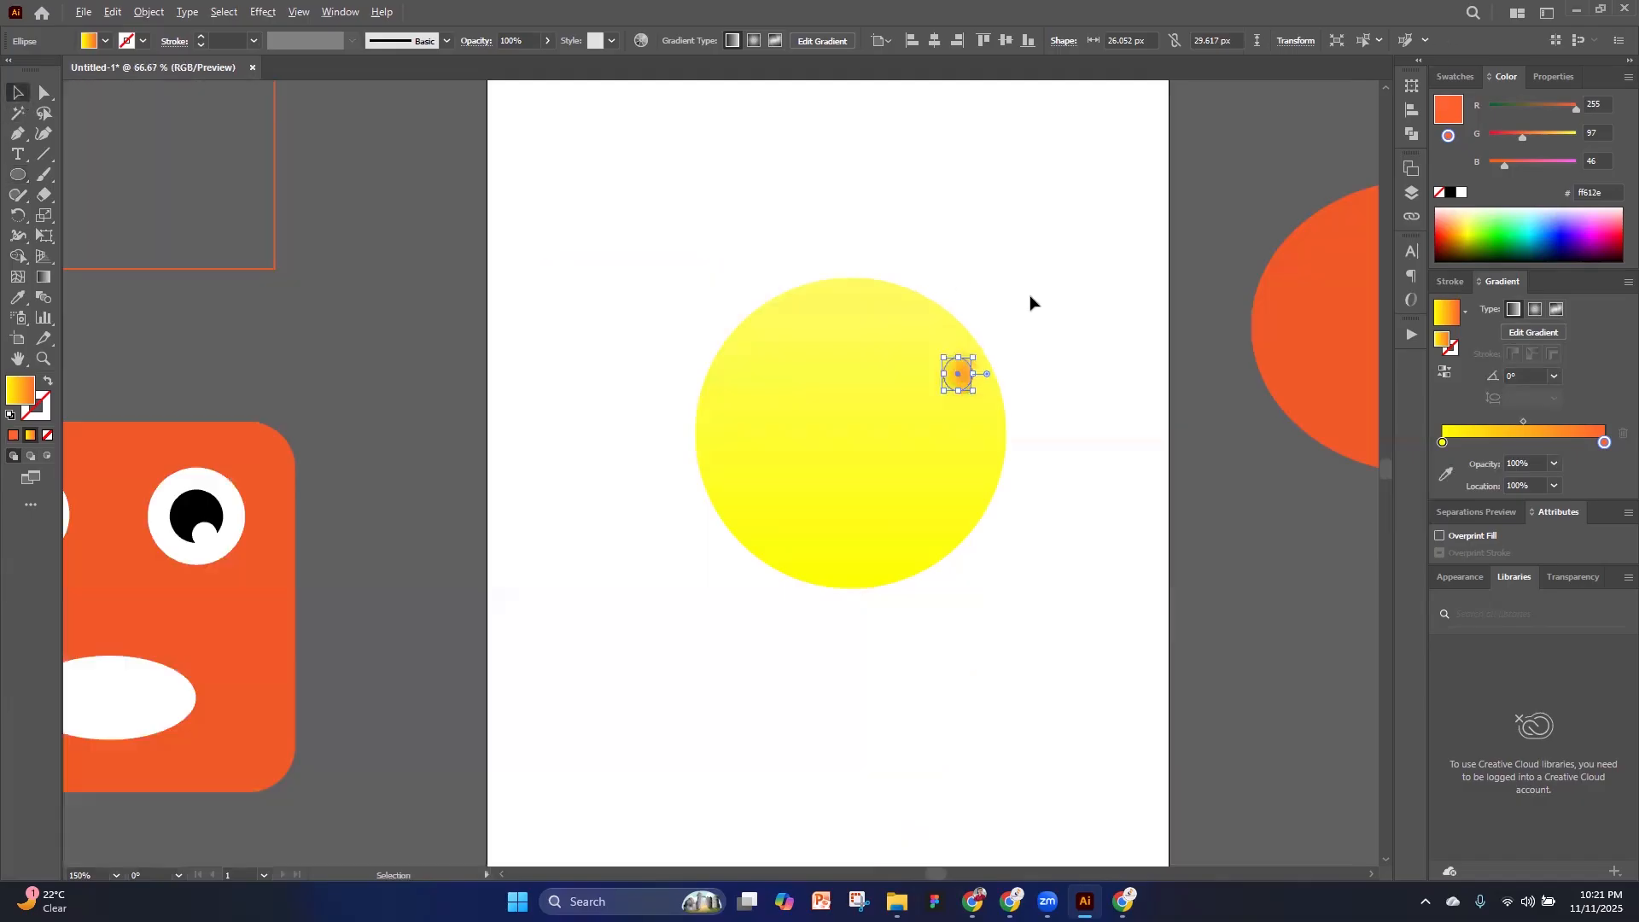
scroll(959, 366, up, 1)
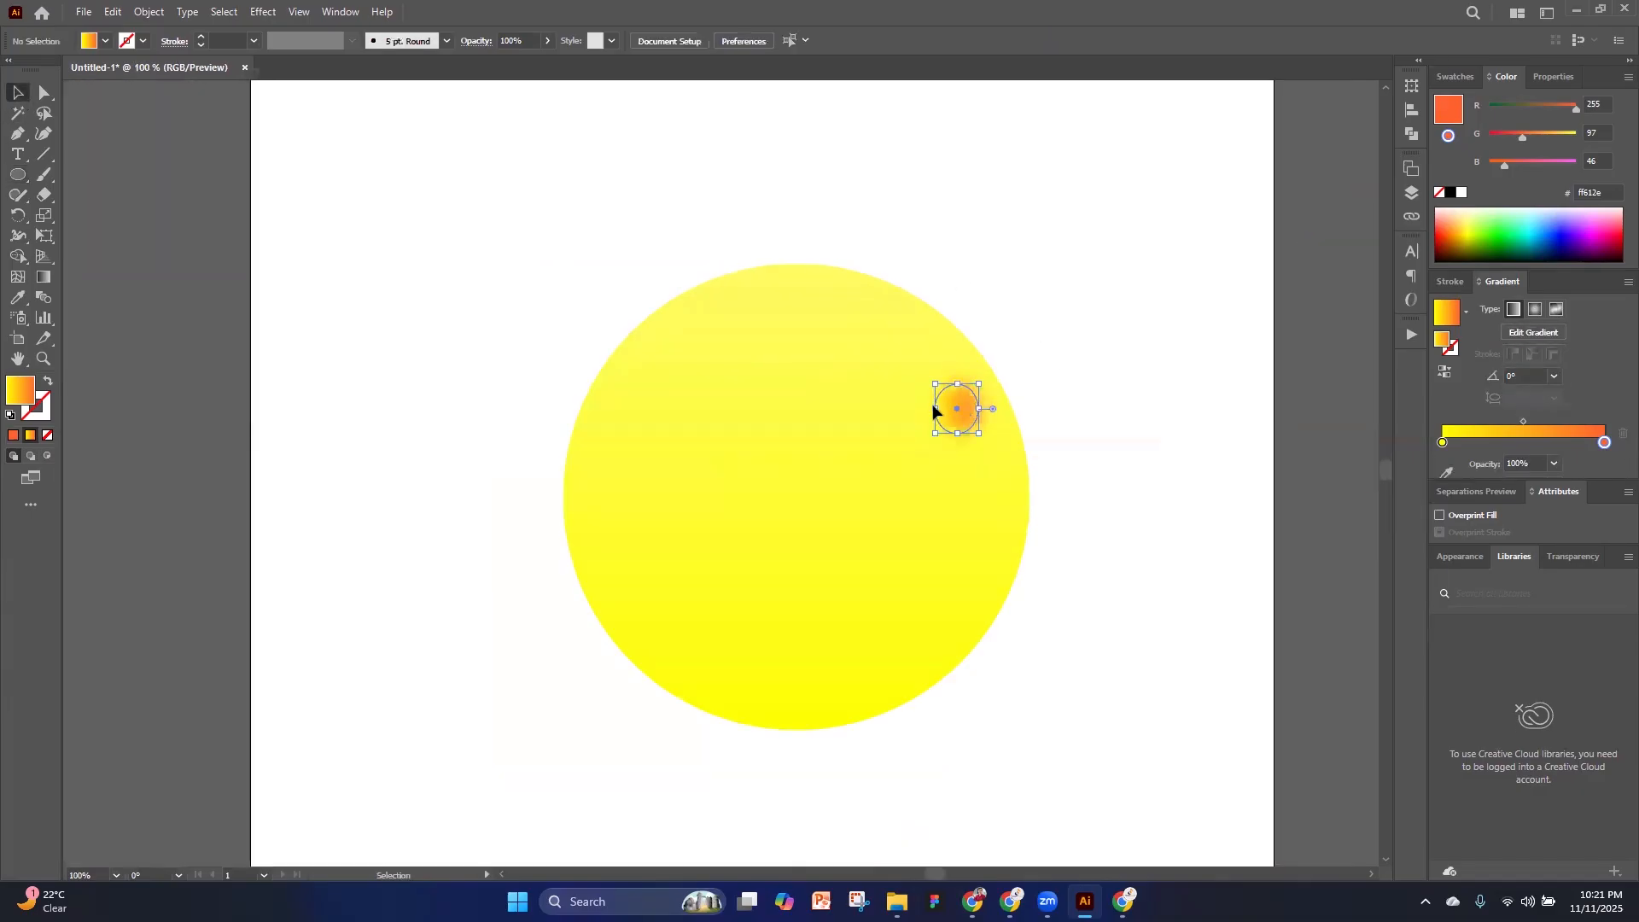
mouse_move(937, 409)
mouse_down()
mouse_move(891, 409)
mouse_move(971, 410)
mouse_move(956, 409)
mouse_up()
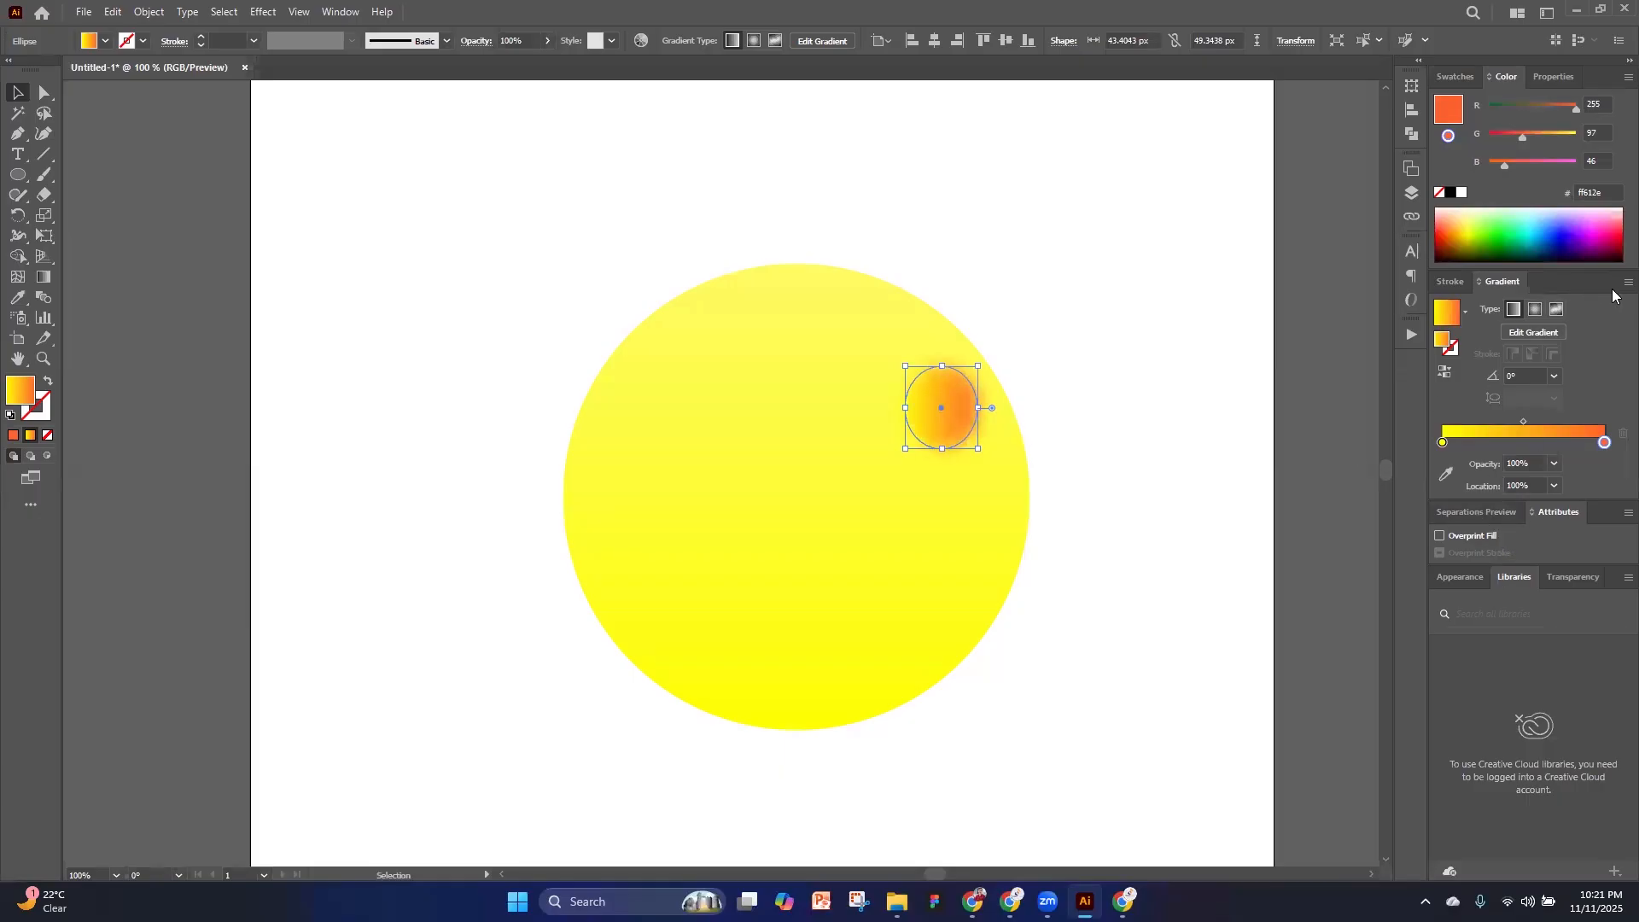
Lower the blurred ellipse's opacity to 72% and view it deselected
click(546, 39)
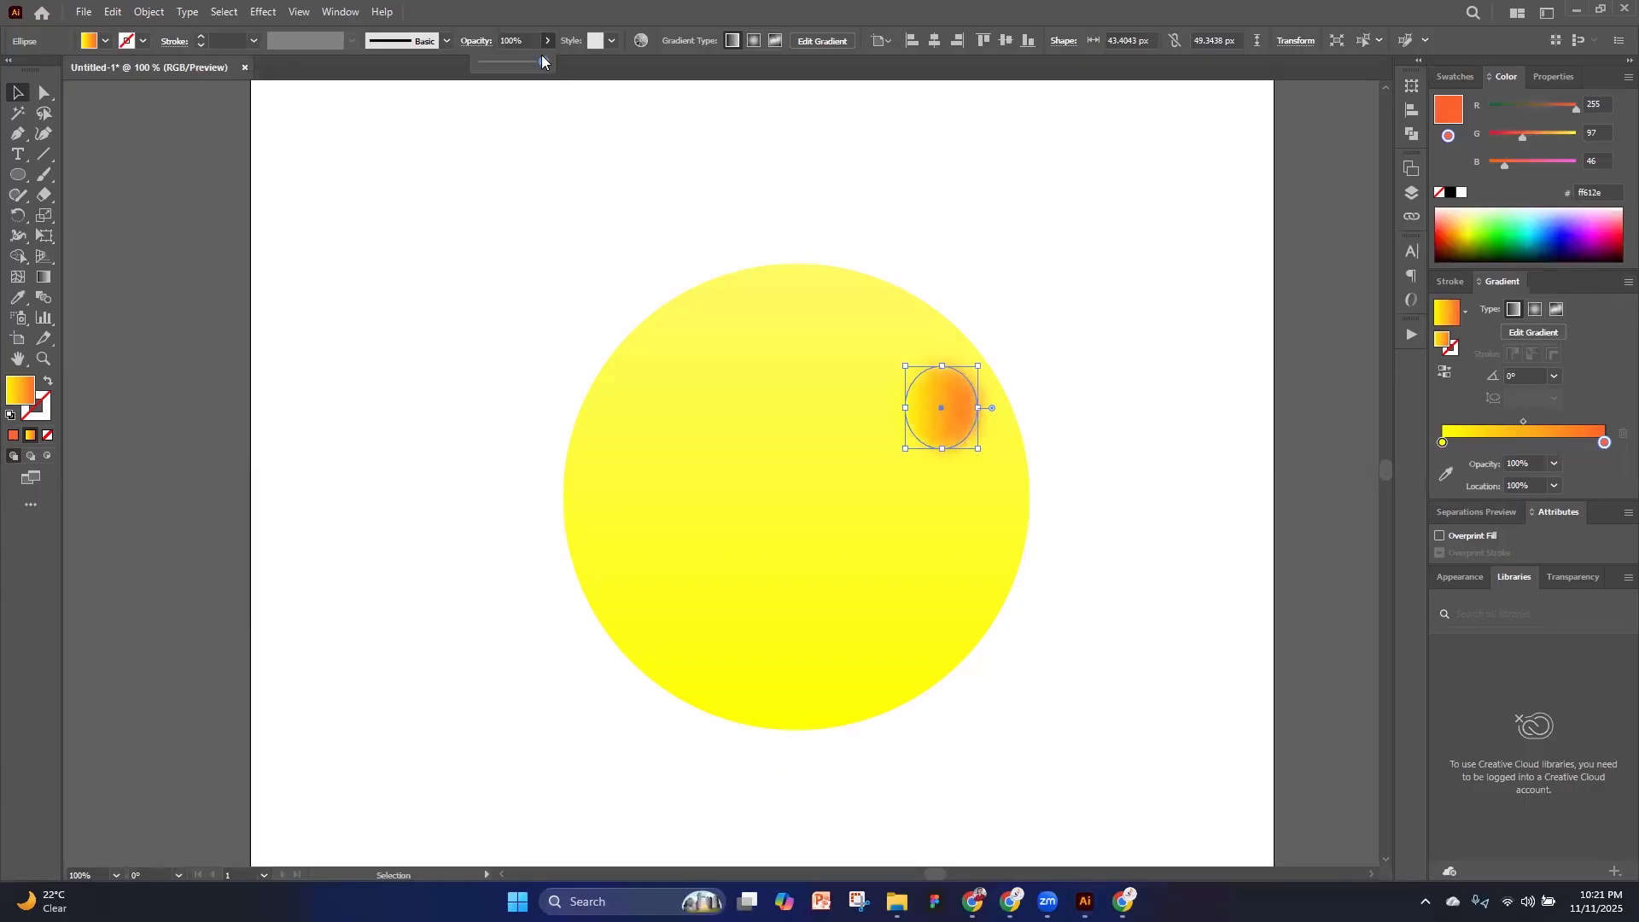
drag(525, 64, 525, 64)
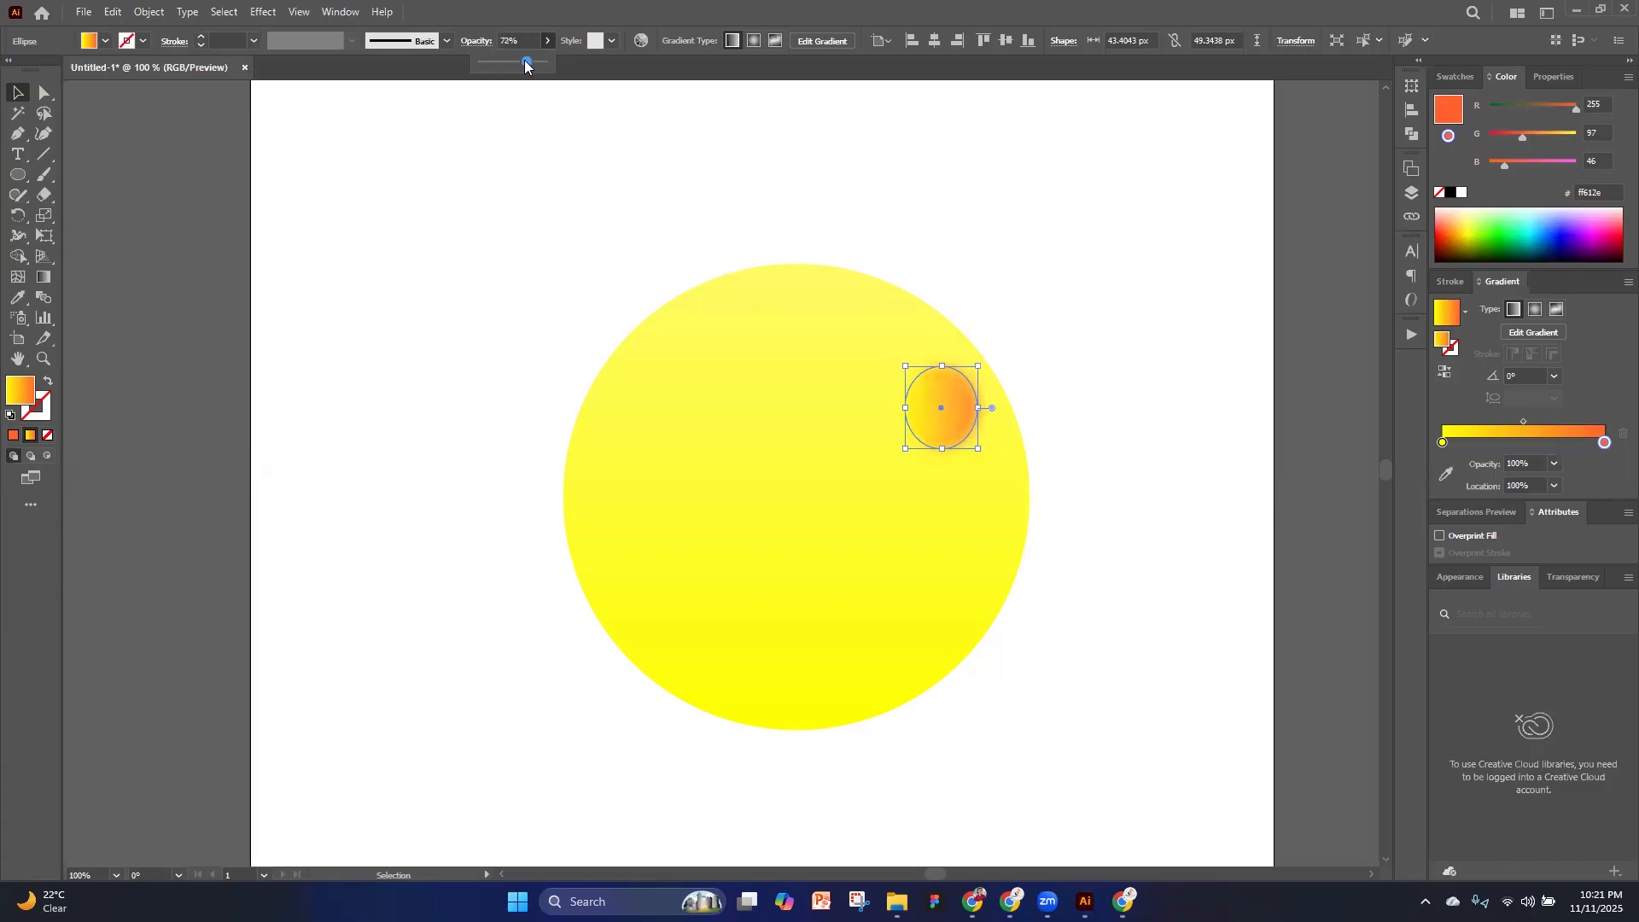
click(206, 277)
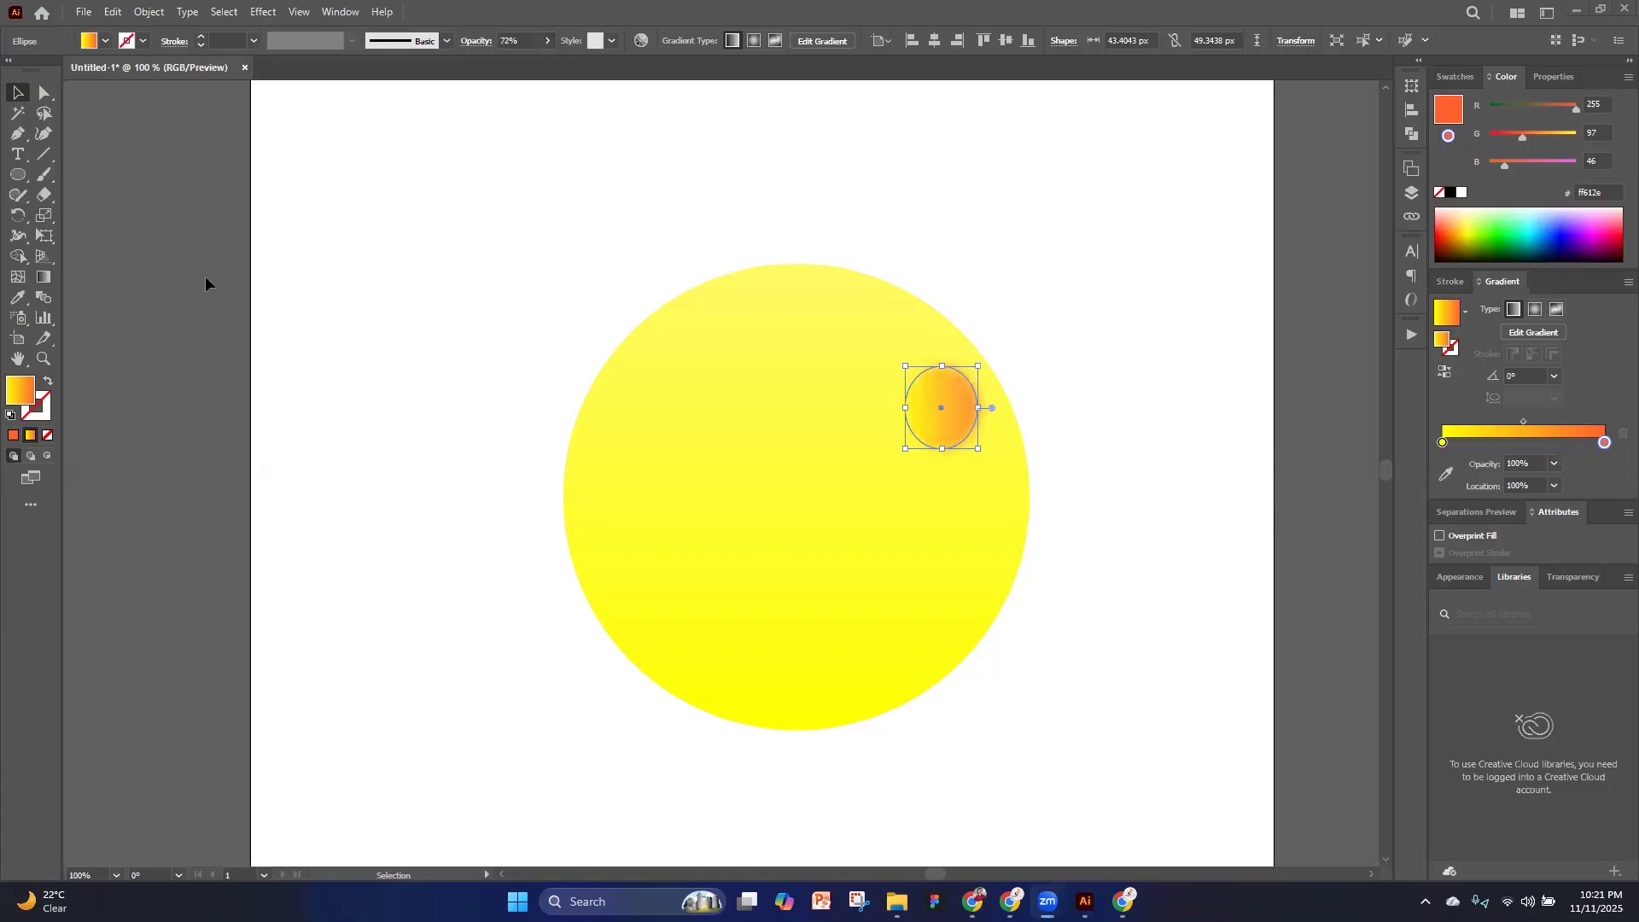
click(1302, 447)
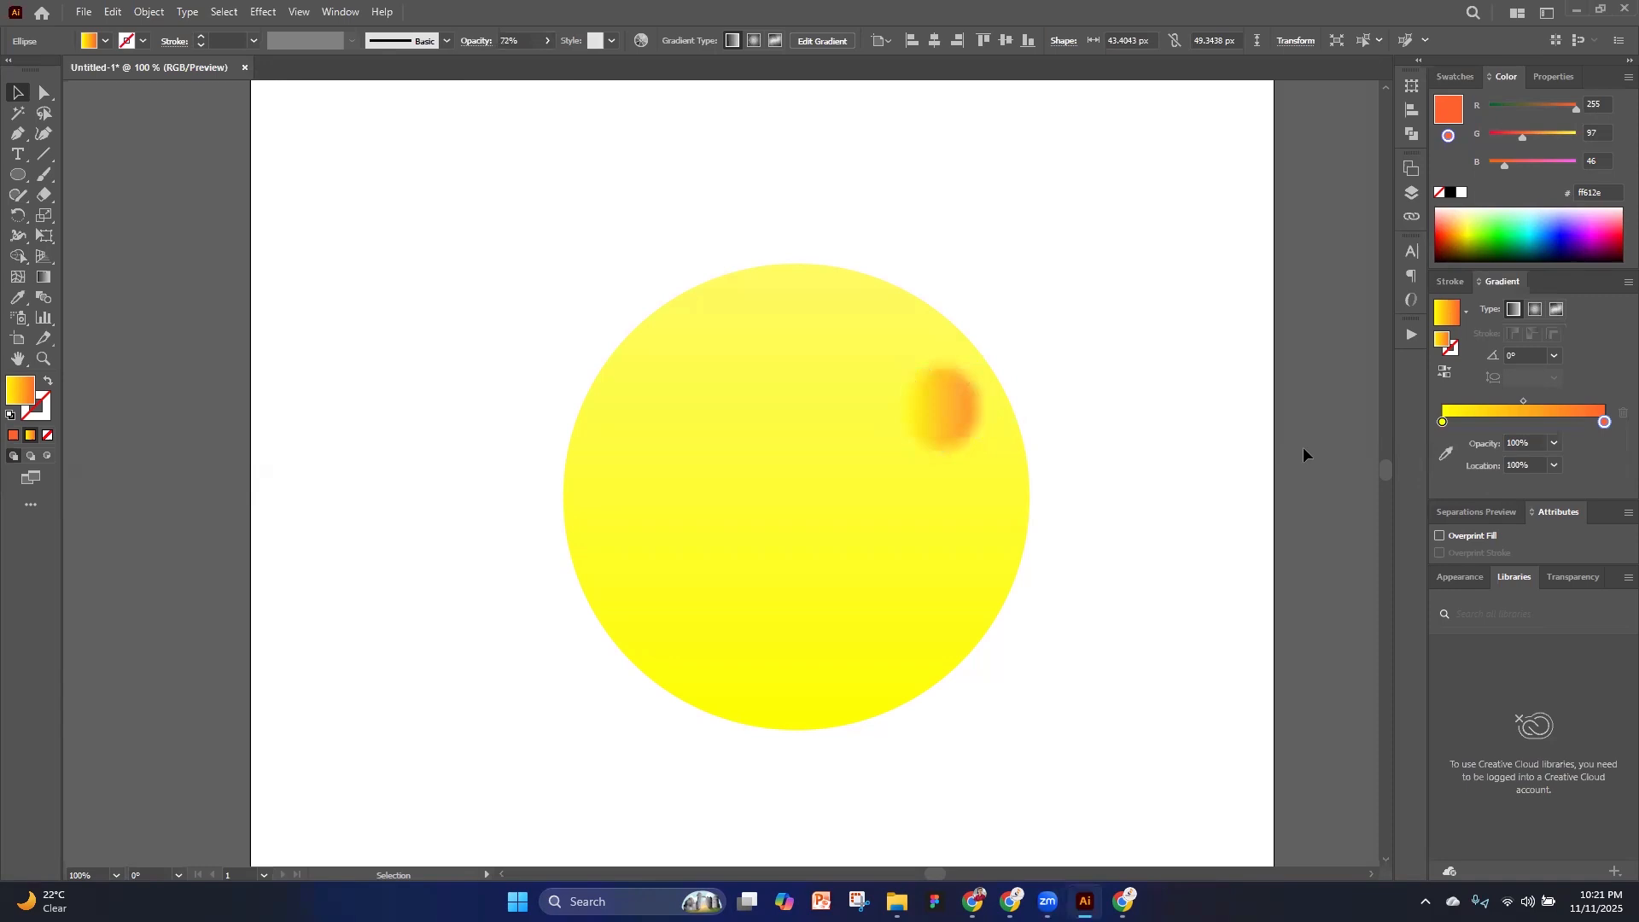
click(949, 415)
scroll(1167, 402, down, 3)
click(1229, 433)
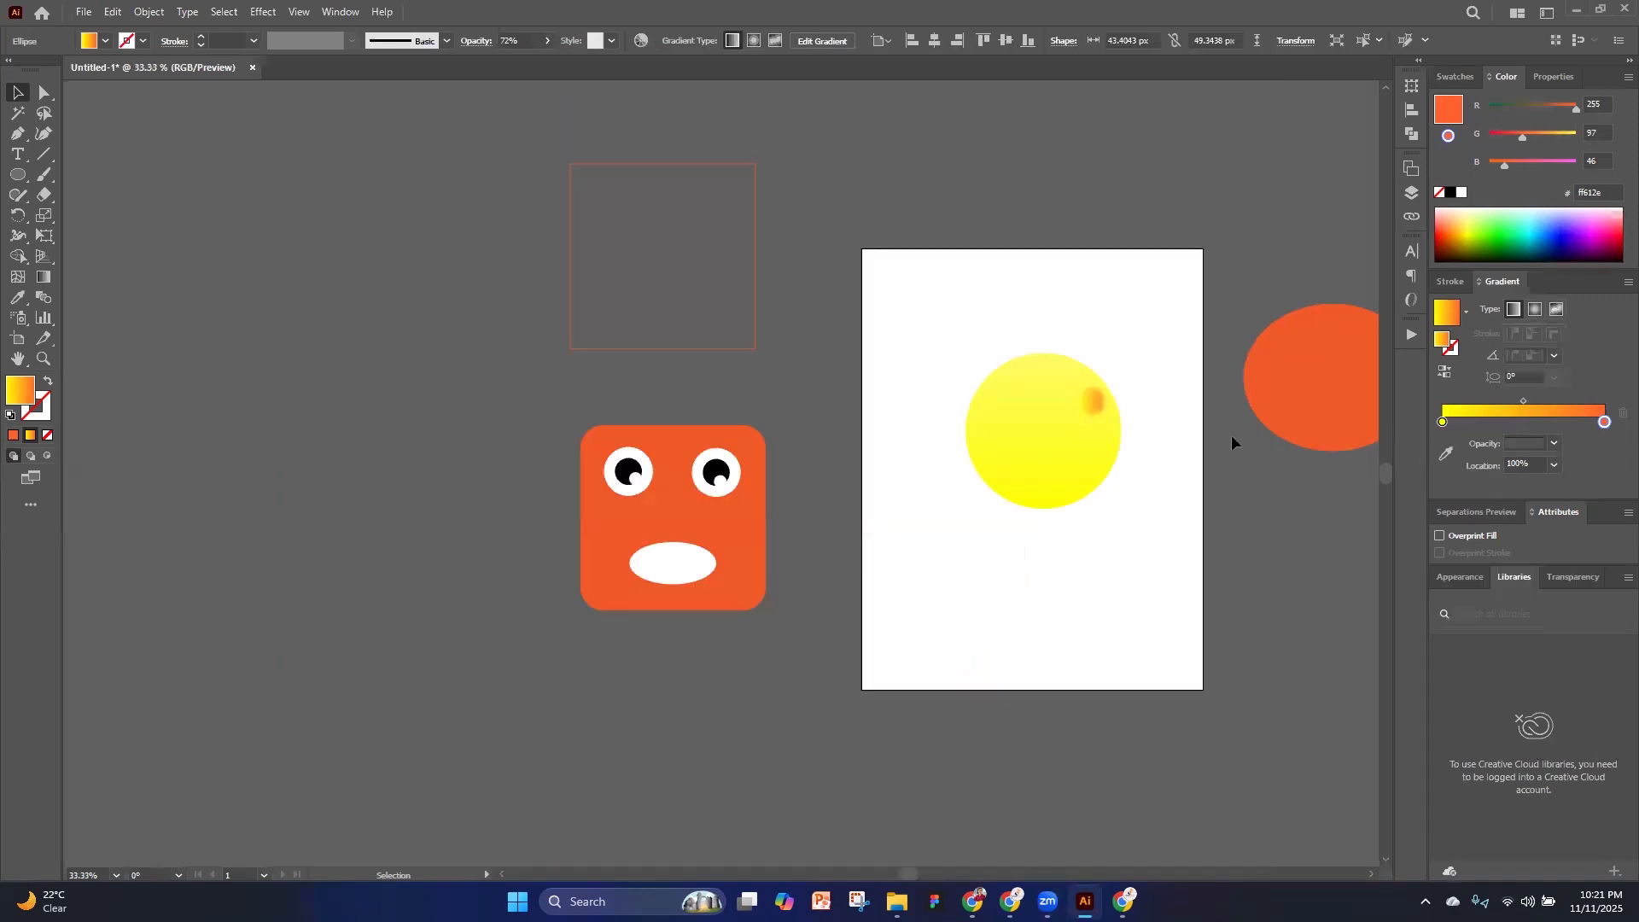
scroll(1216, 419, up, 3)
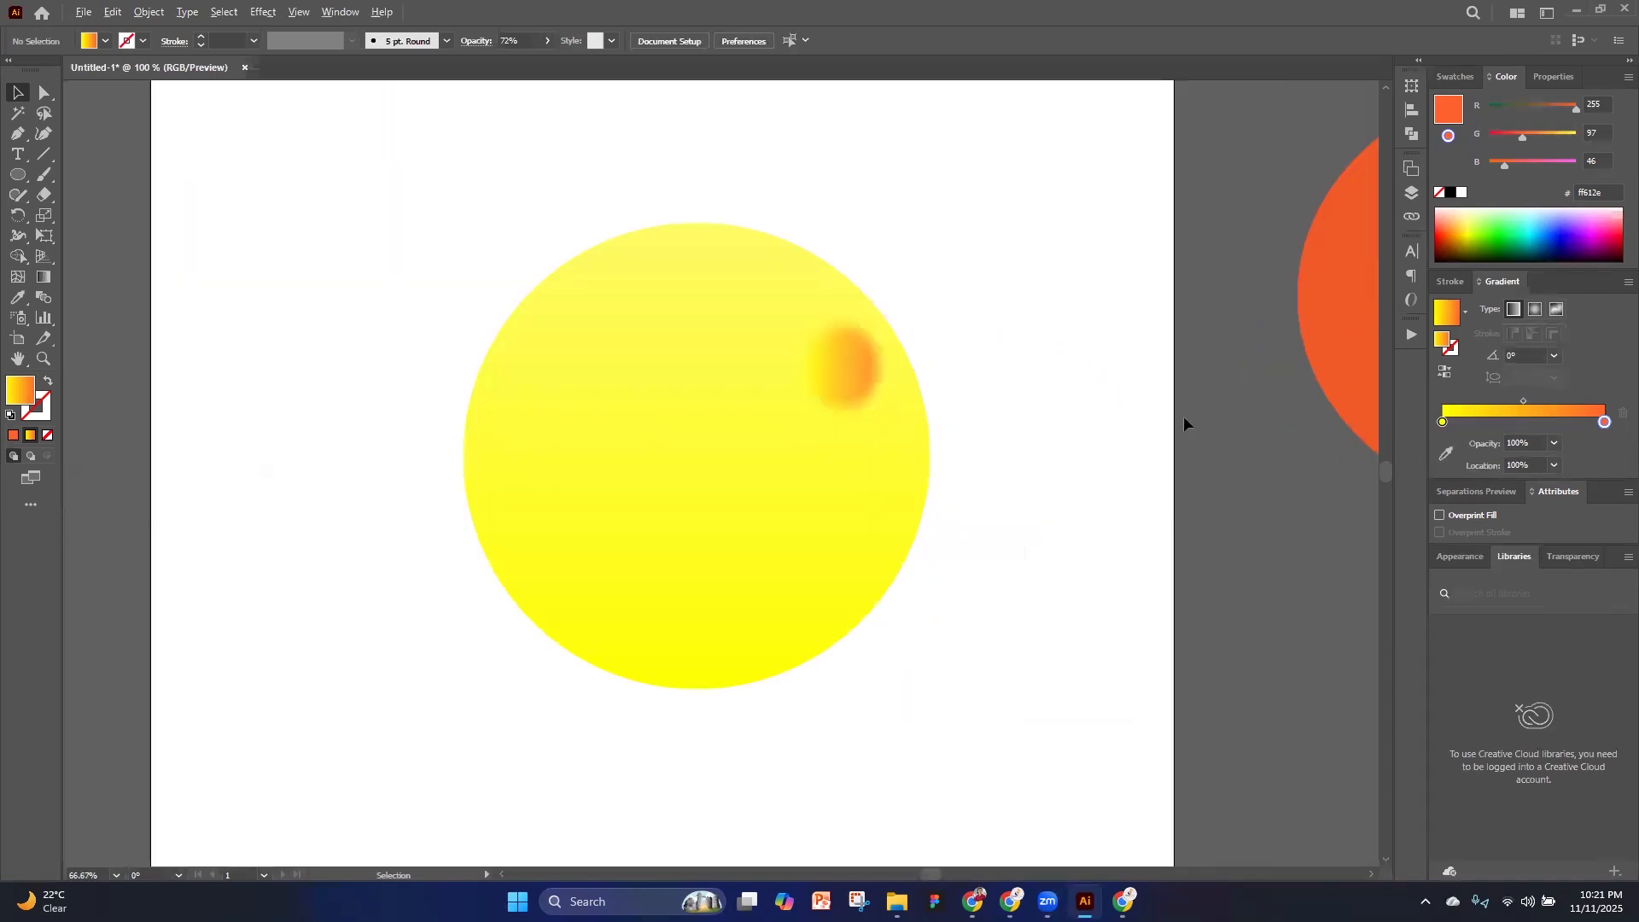
Set the blurred ellipse's opacity back to 100%
click(874, 378)
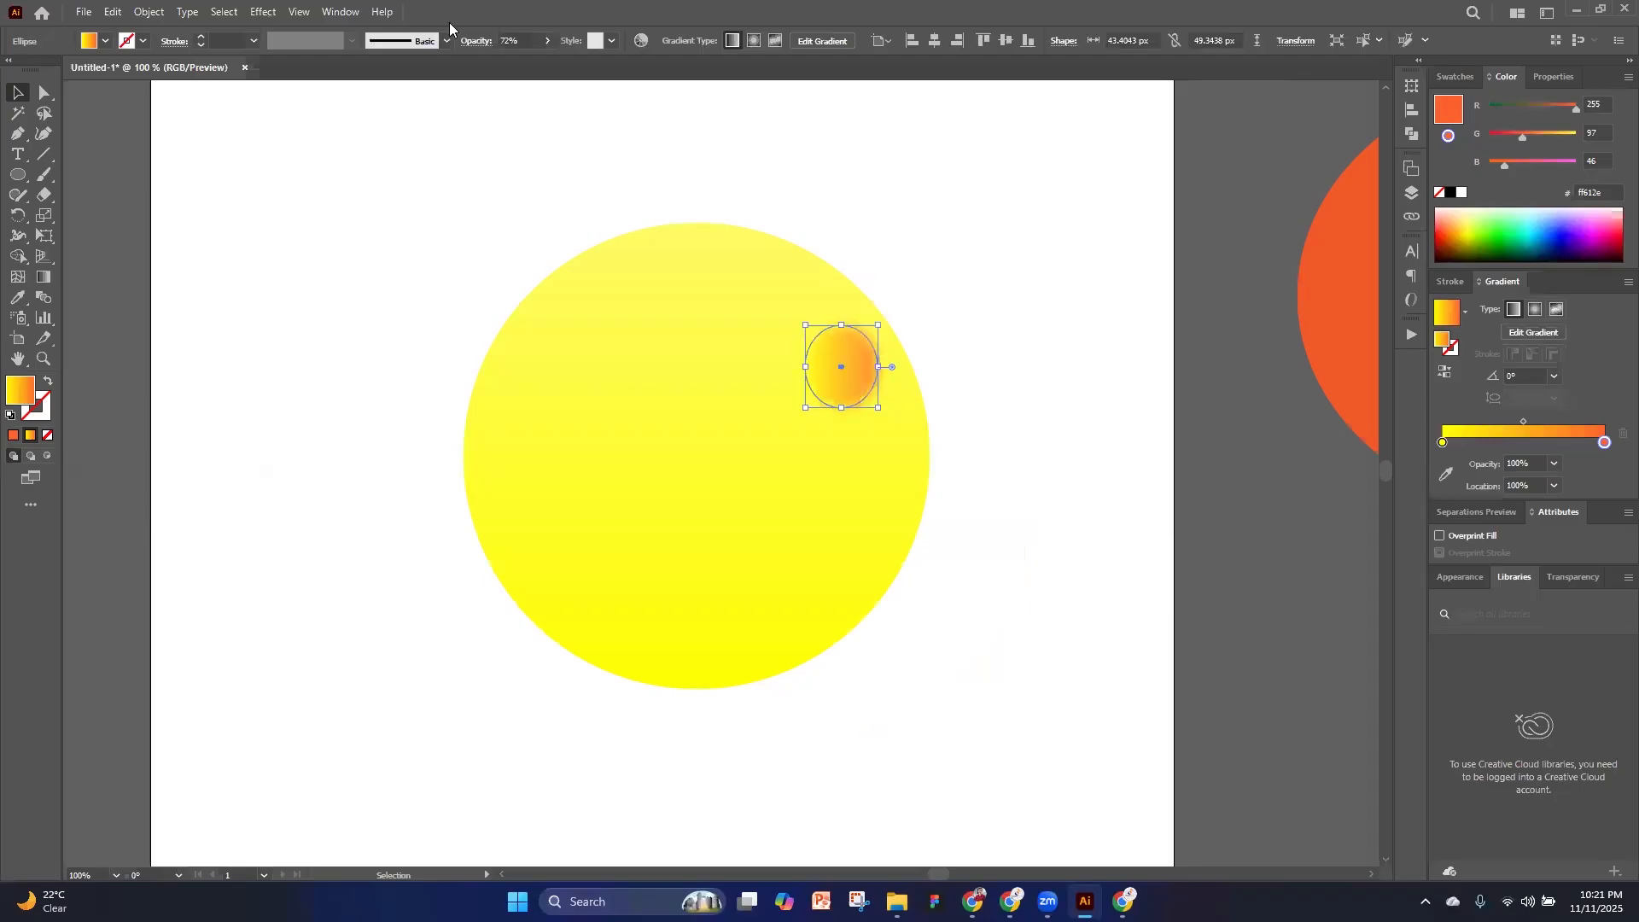
click(543, 40)
drag(528, 60, 548, 62)
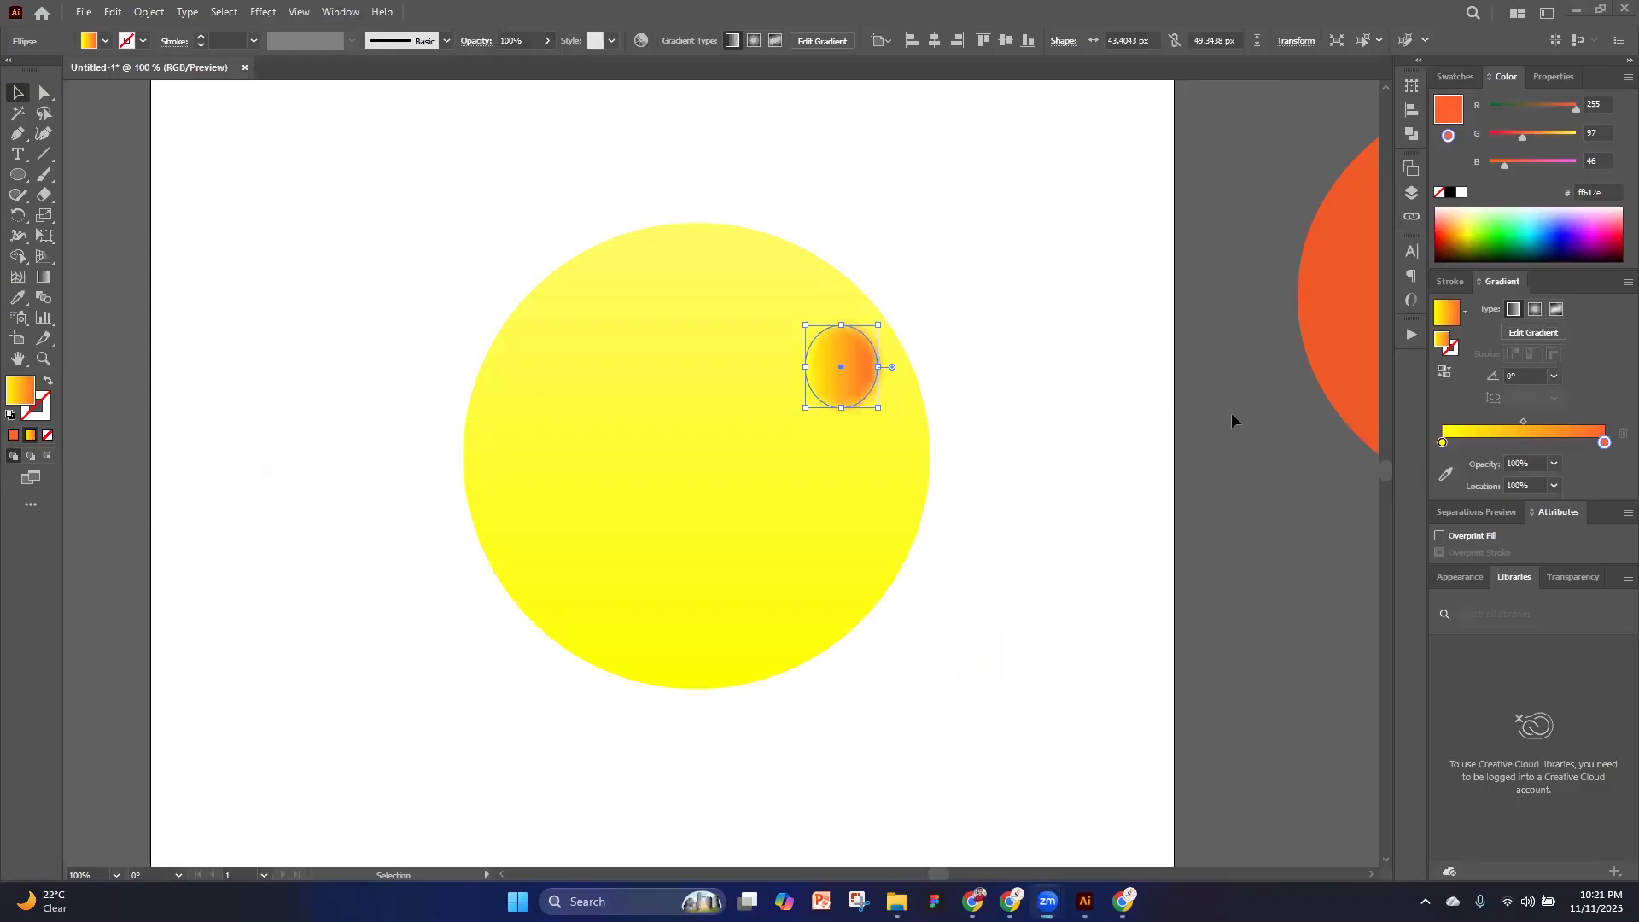
click(1061, 461)
Replace the blurred ellipse with a new circle about 25 px across, filled with solid orange (ff612e)
click(847, 381)
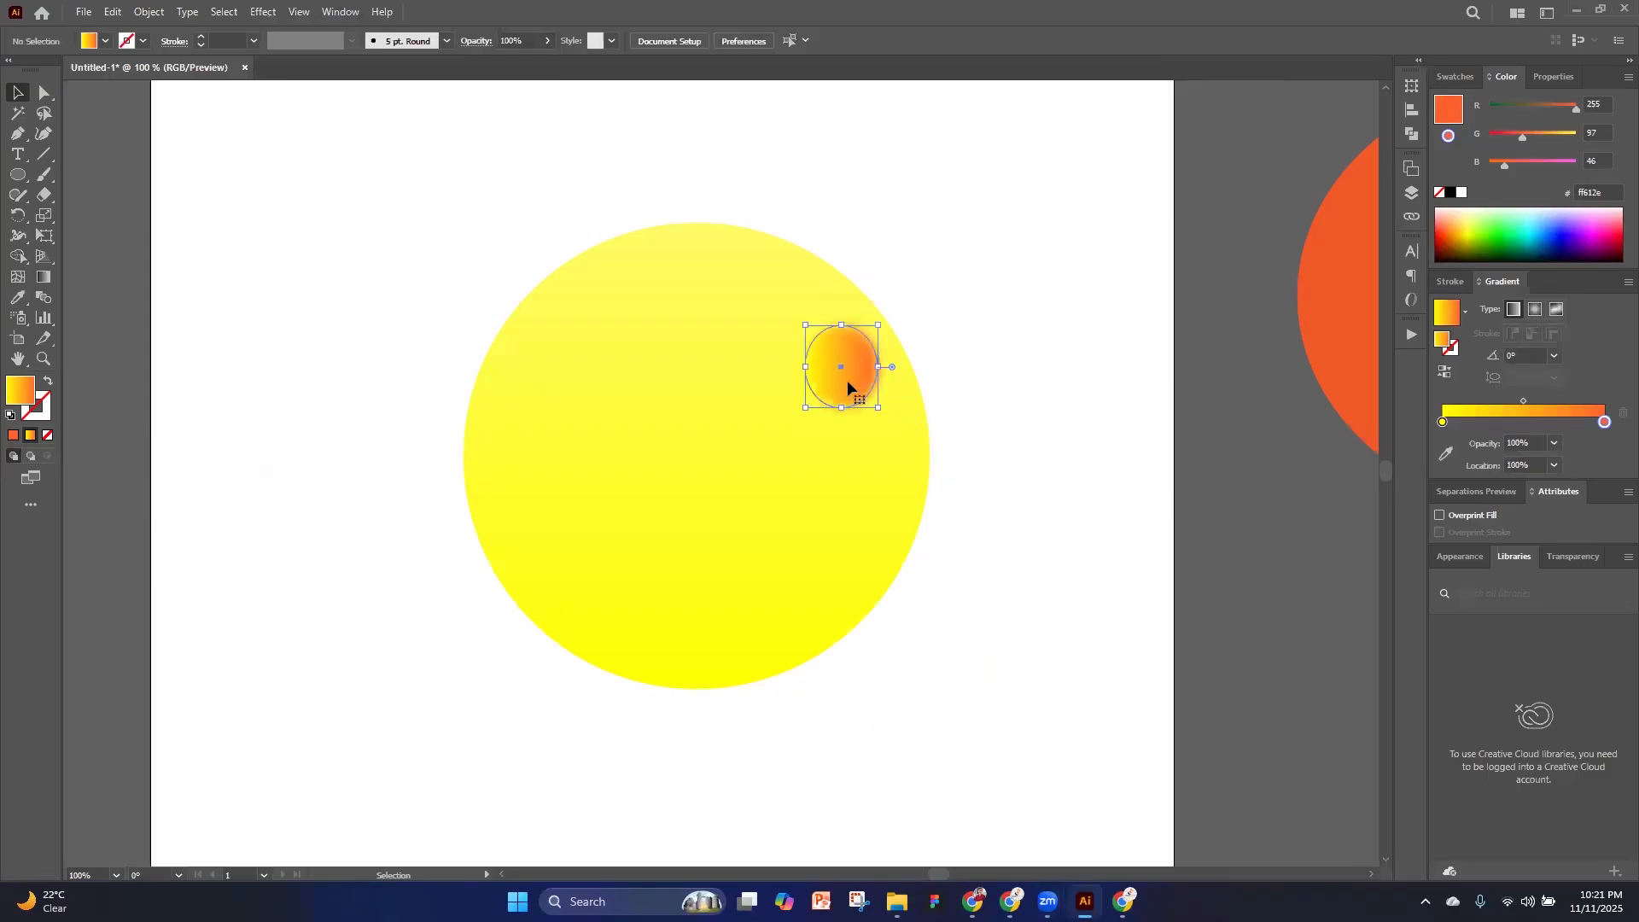
key(Delete)
click(23, 177)
drag(827, 328, 870, 370)
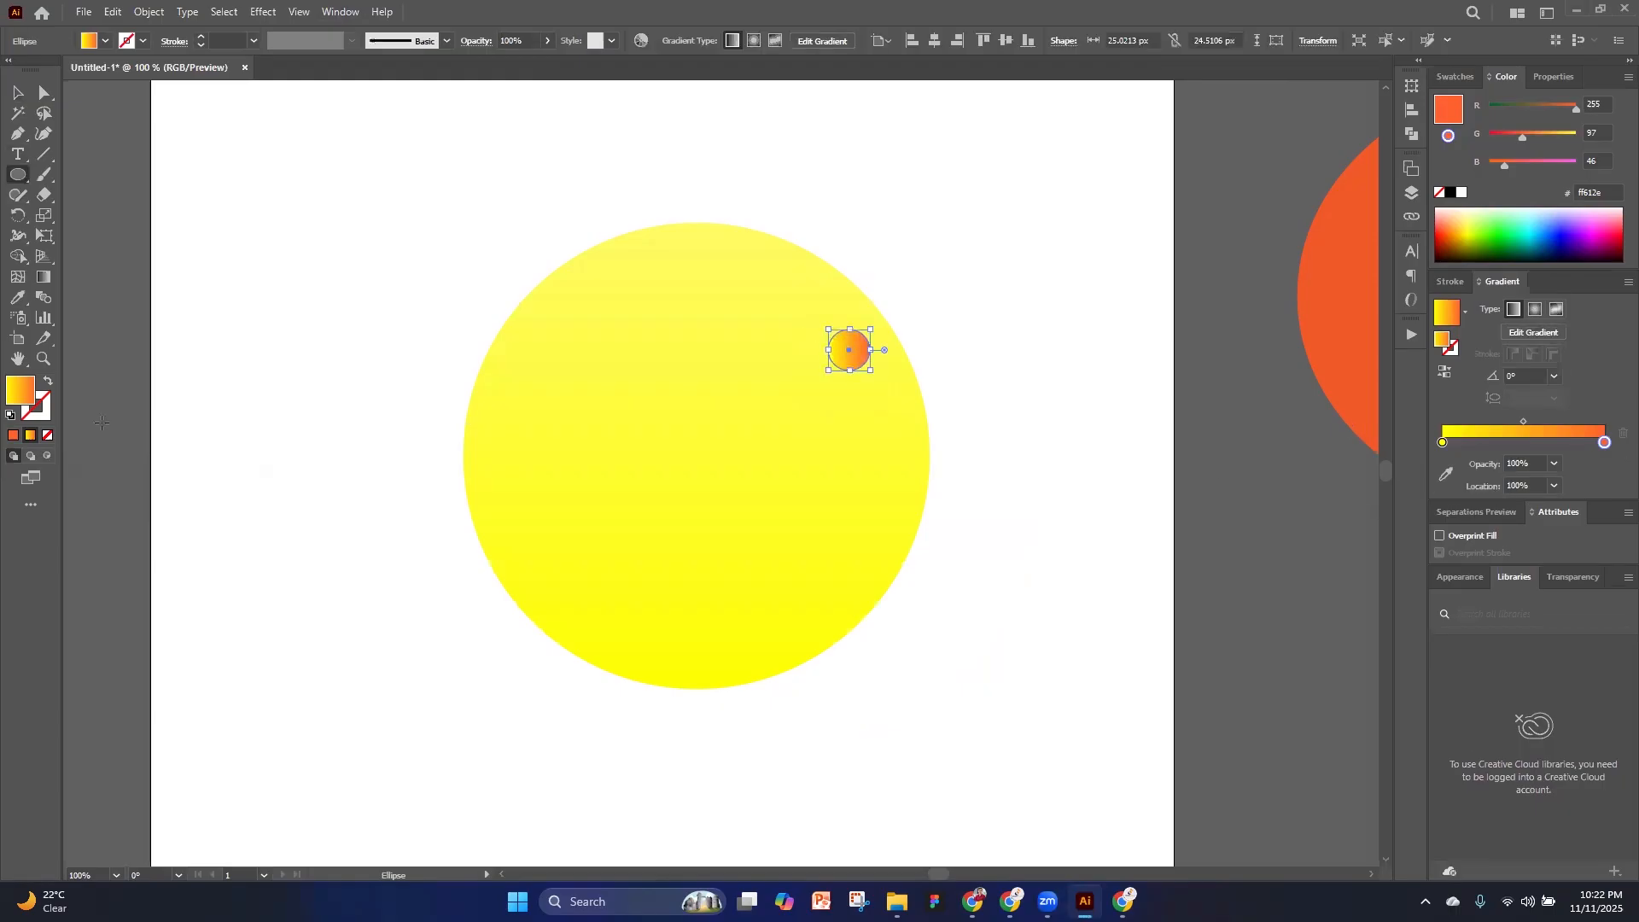
click(13, 434)
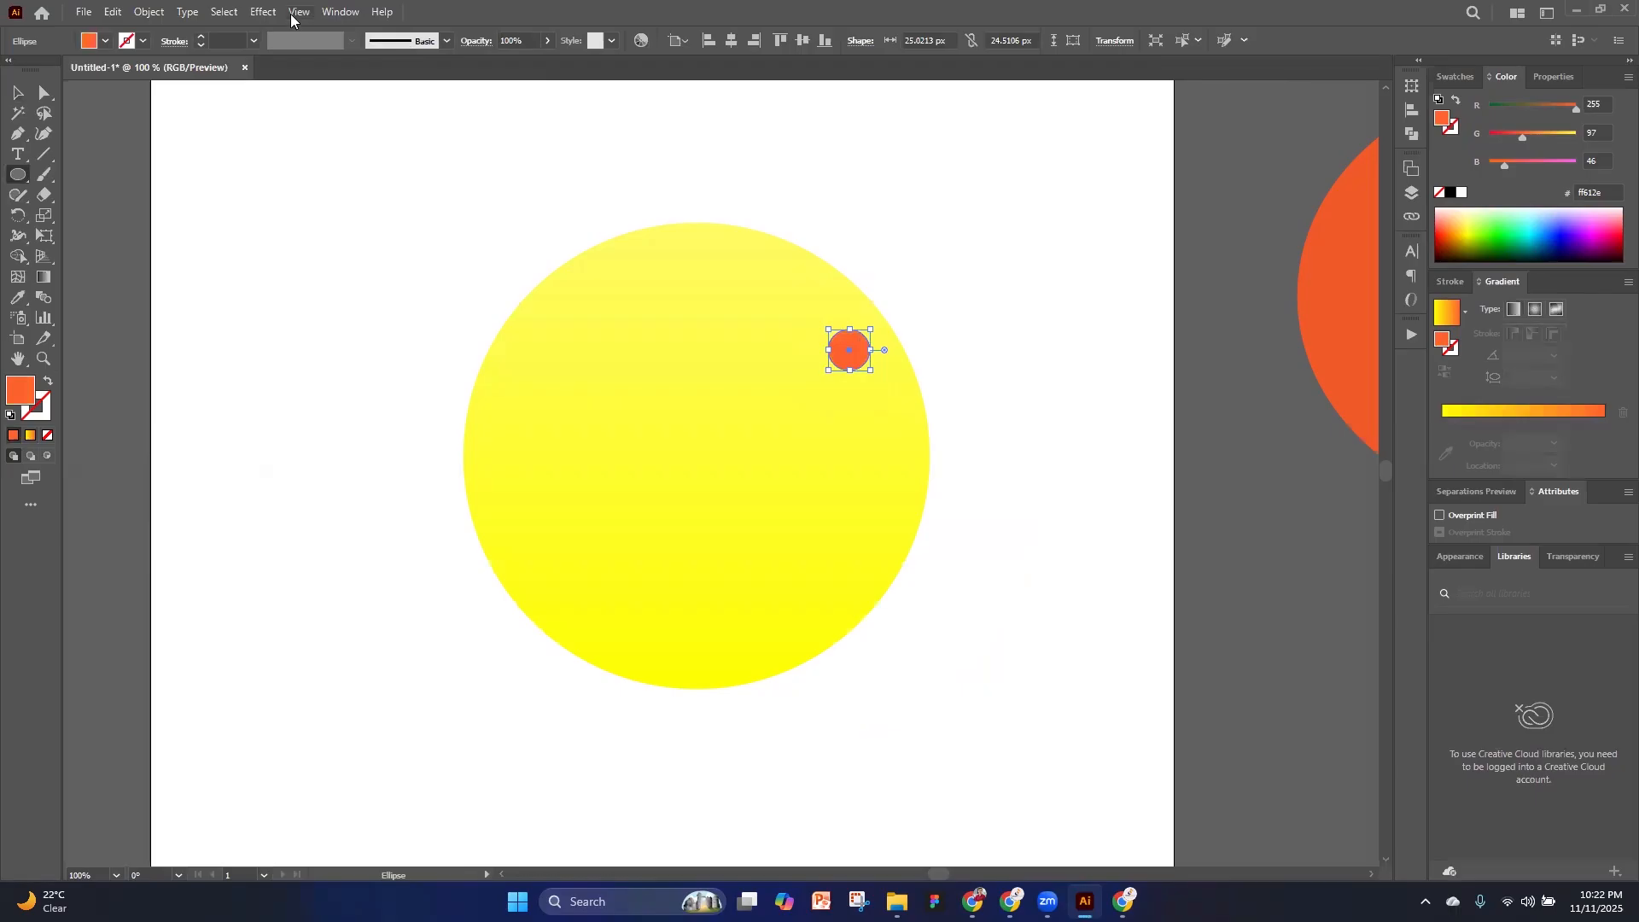
Apply a Gaussian Blur with a radius of about 55.6 pixels to the small orange circle and deselect it
click(264, 12)
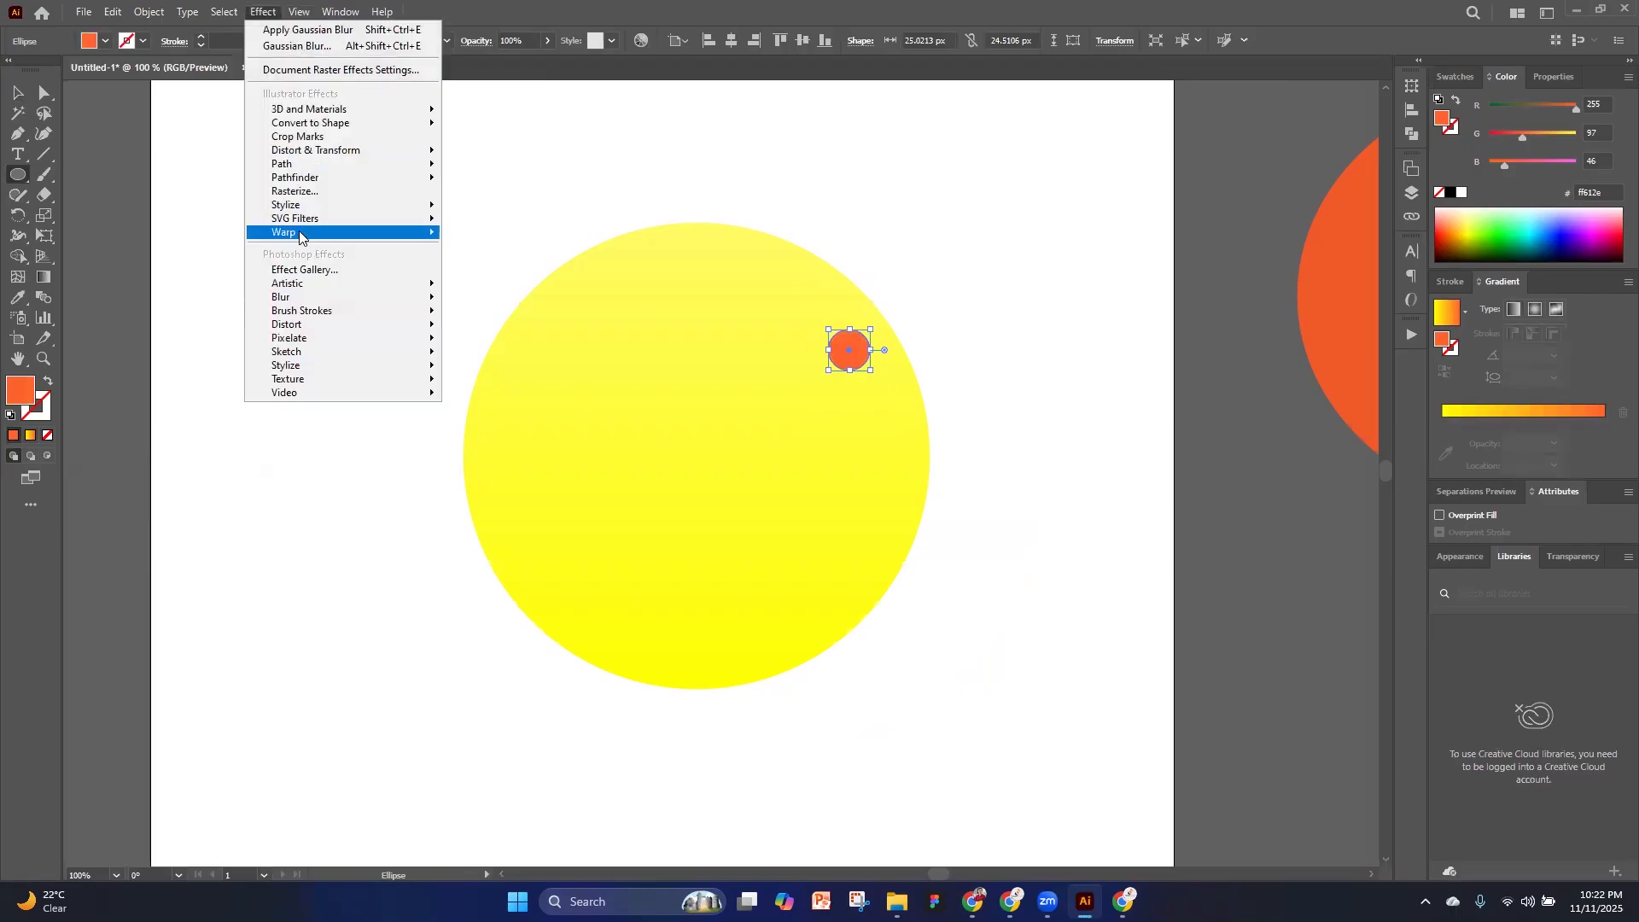
mouse_move(295, 297)
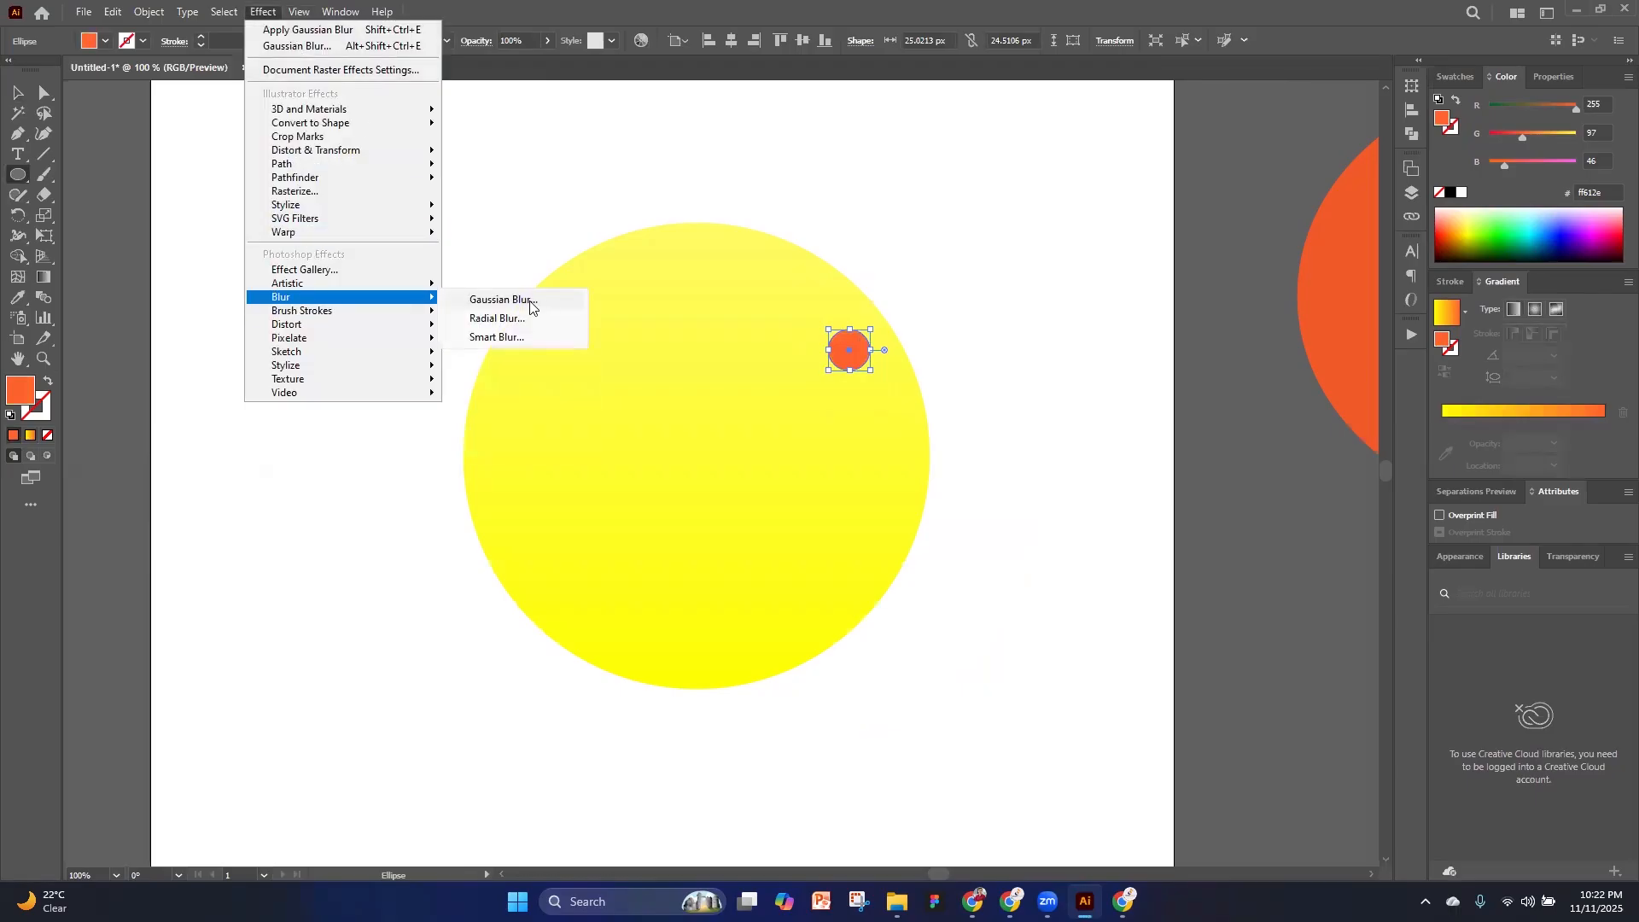
click(544, 301)
drag(1096, 325, 1102, 322)
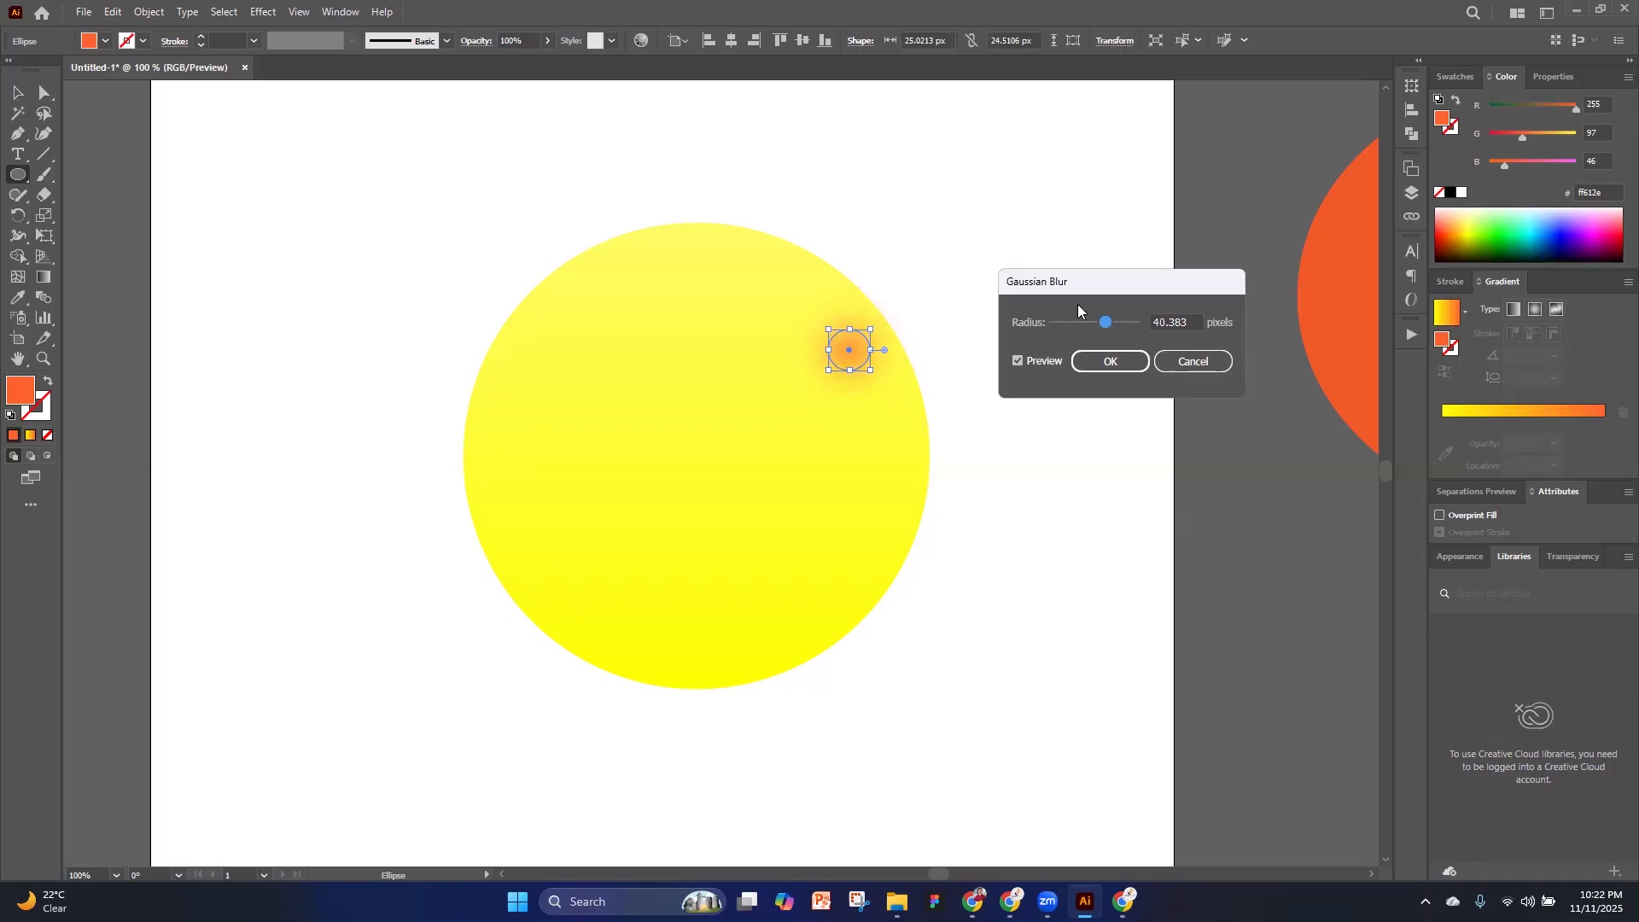
drag(1106, 322, 1112, 325)
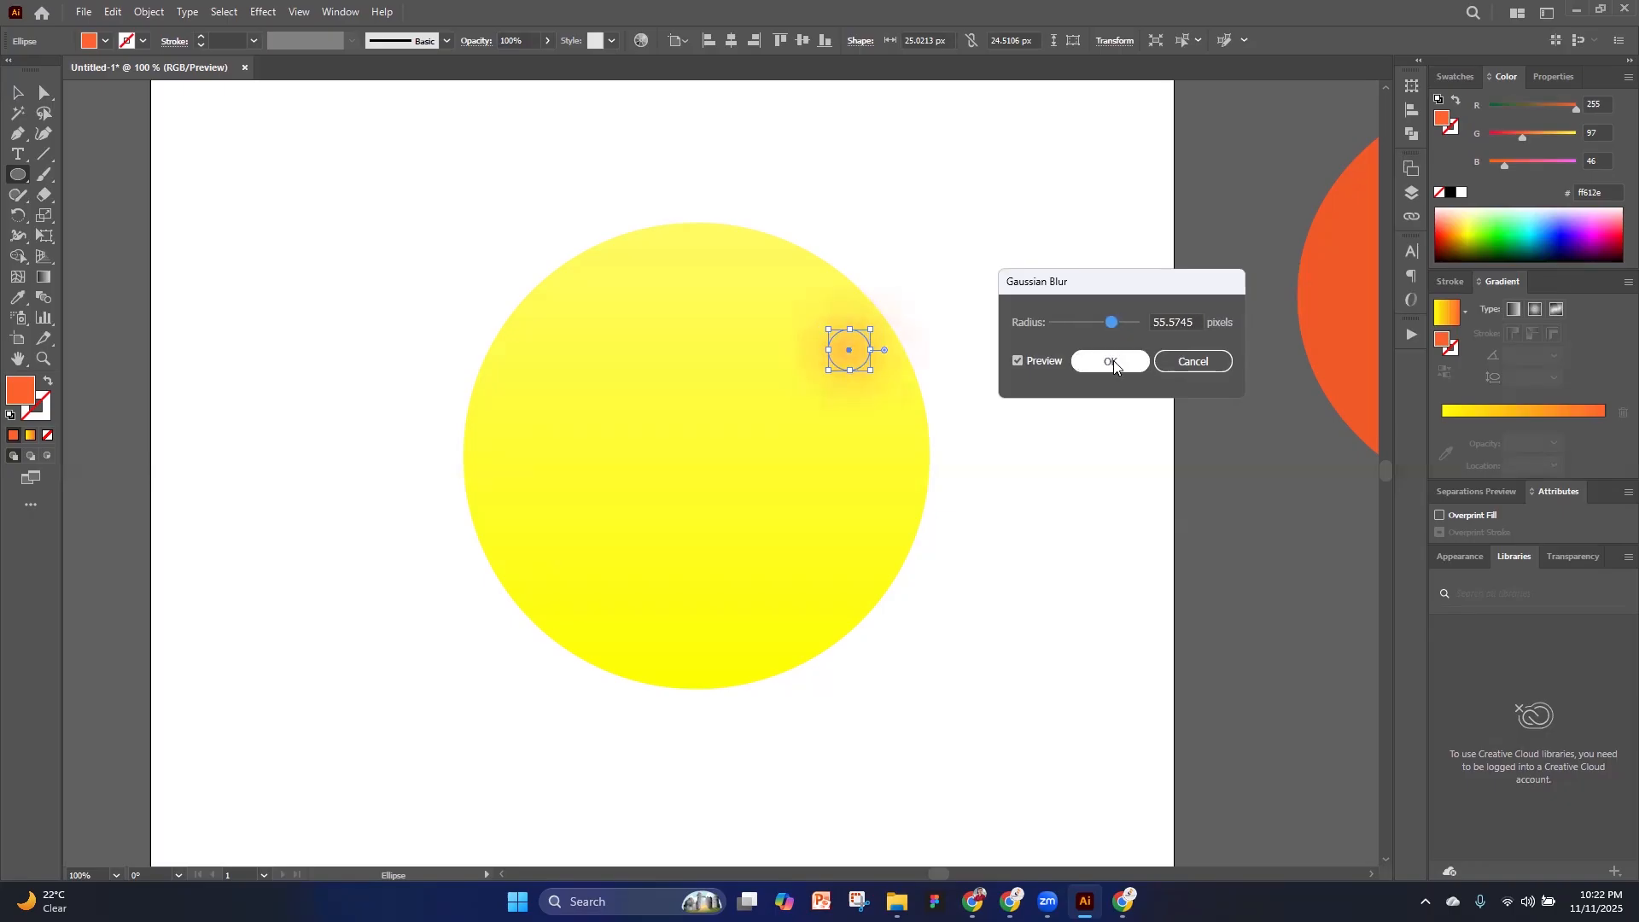
click(1113, 360)
key(v)
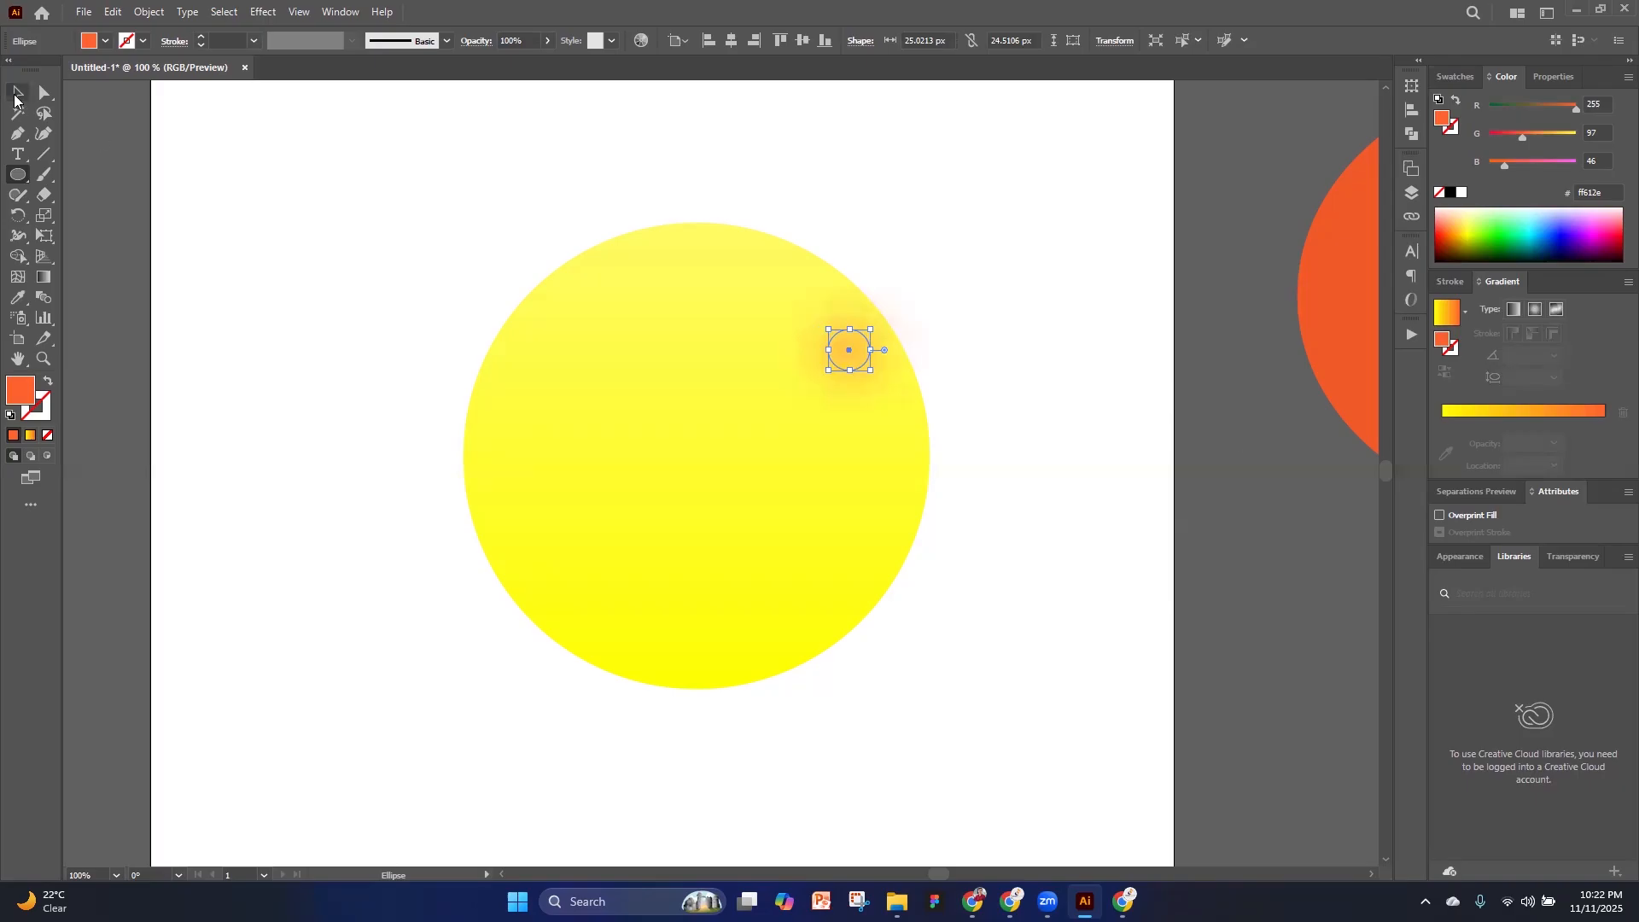
click(1211, 494)
scroll(1263, 507, down, 2)
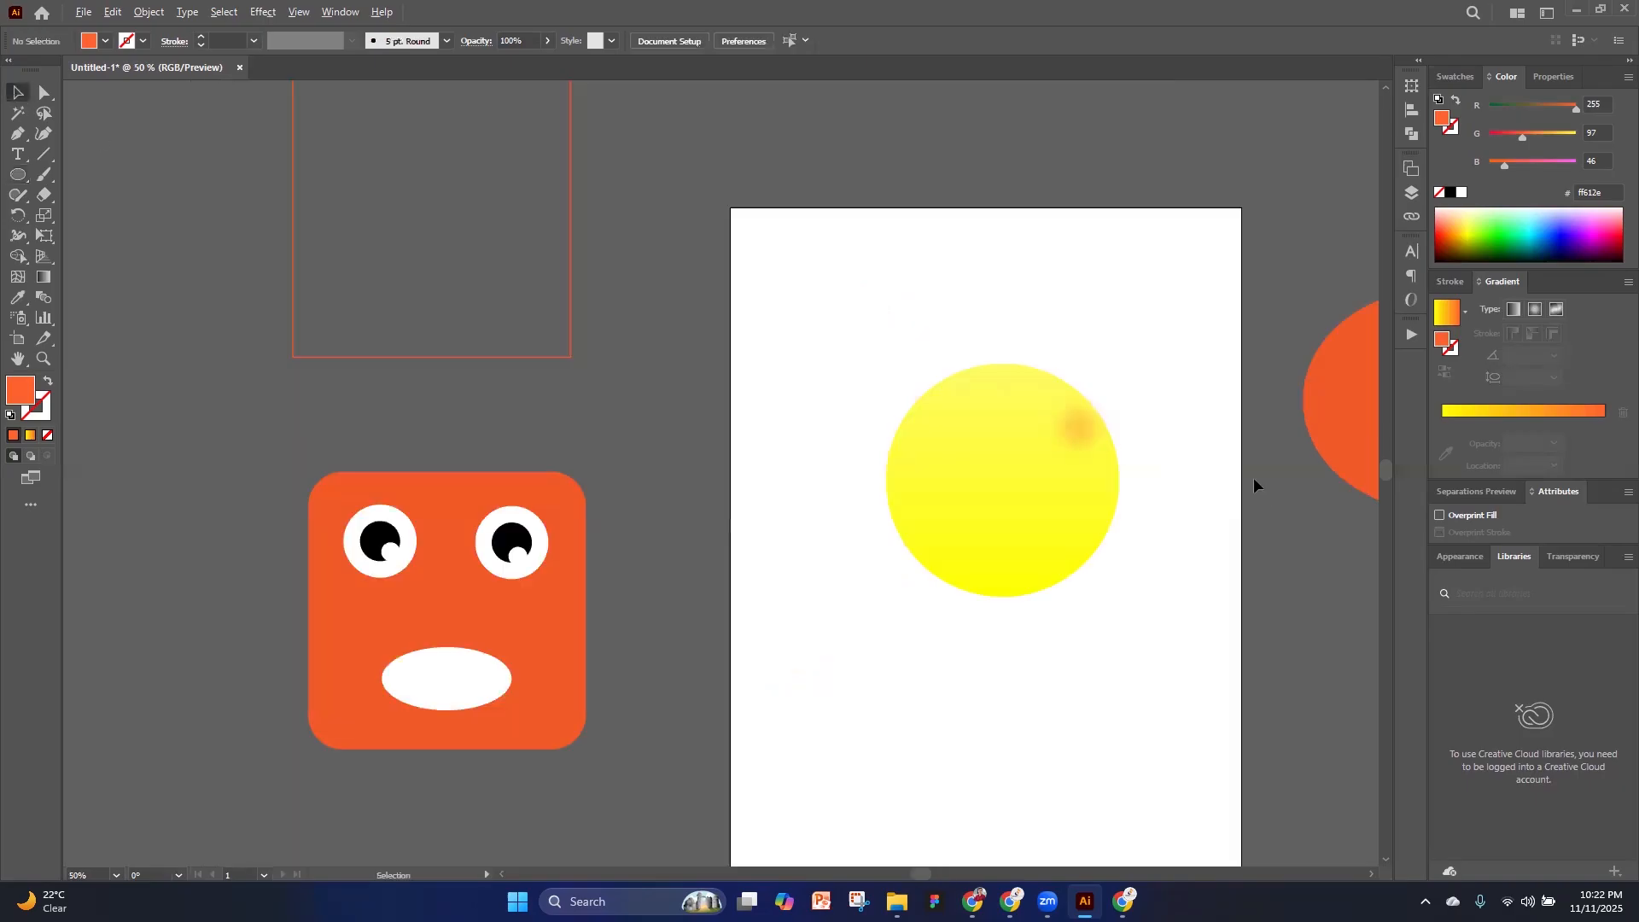
Move the blurred orange spot to the yellow circle's lower left as a cheek and duplicate it level on the right side
scroll(1072, 439, up, 2)
drag(1087, 418, 812, 578)
click(1078, 583)
key(ctrl+shift+a)
scroll(1261, 561, down, 1)
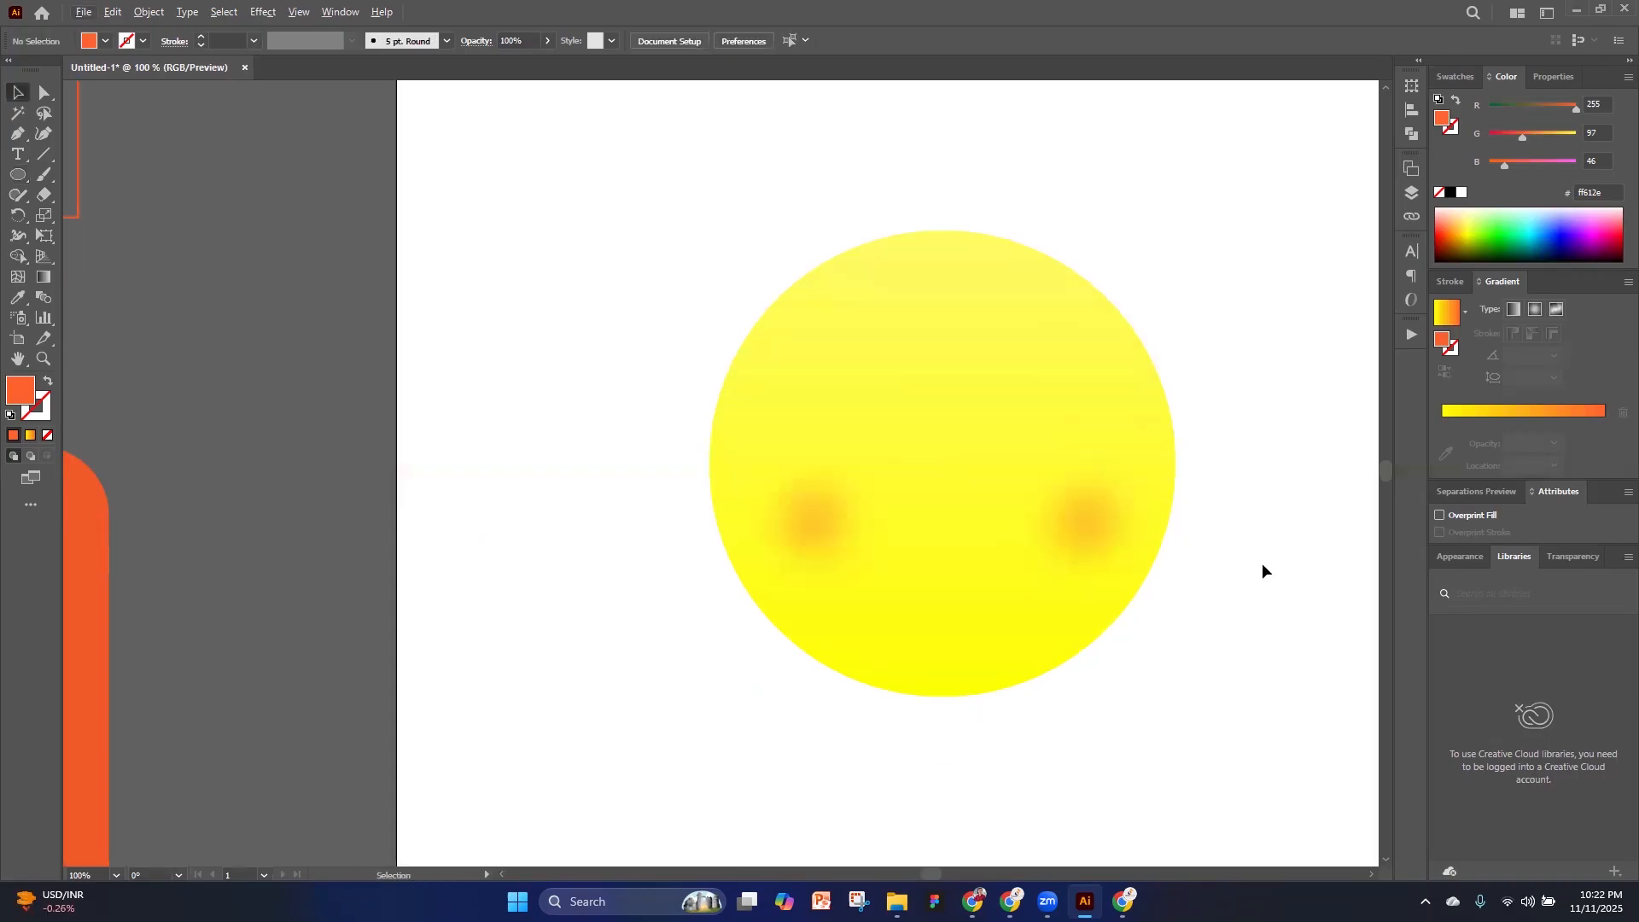
Move the orange rounded square of the cartoon face aside and place its right eye on the yellow circle
scroll(1262, 561, down, 2)
scroll(404, 602, up, 2)
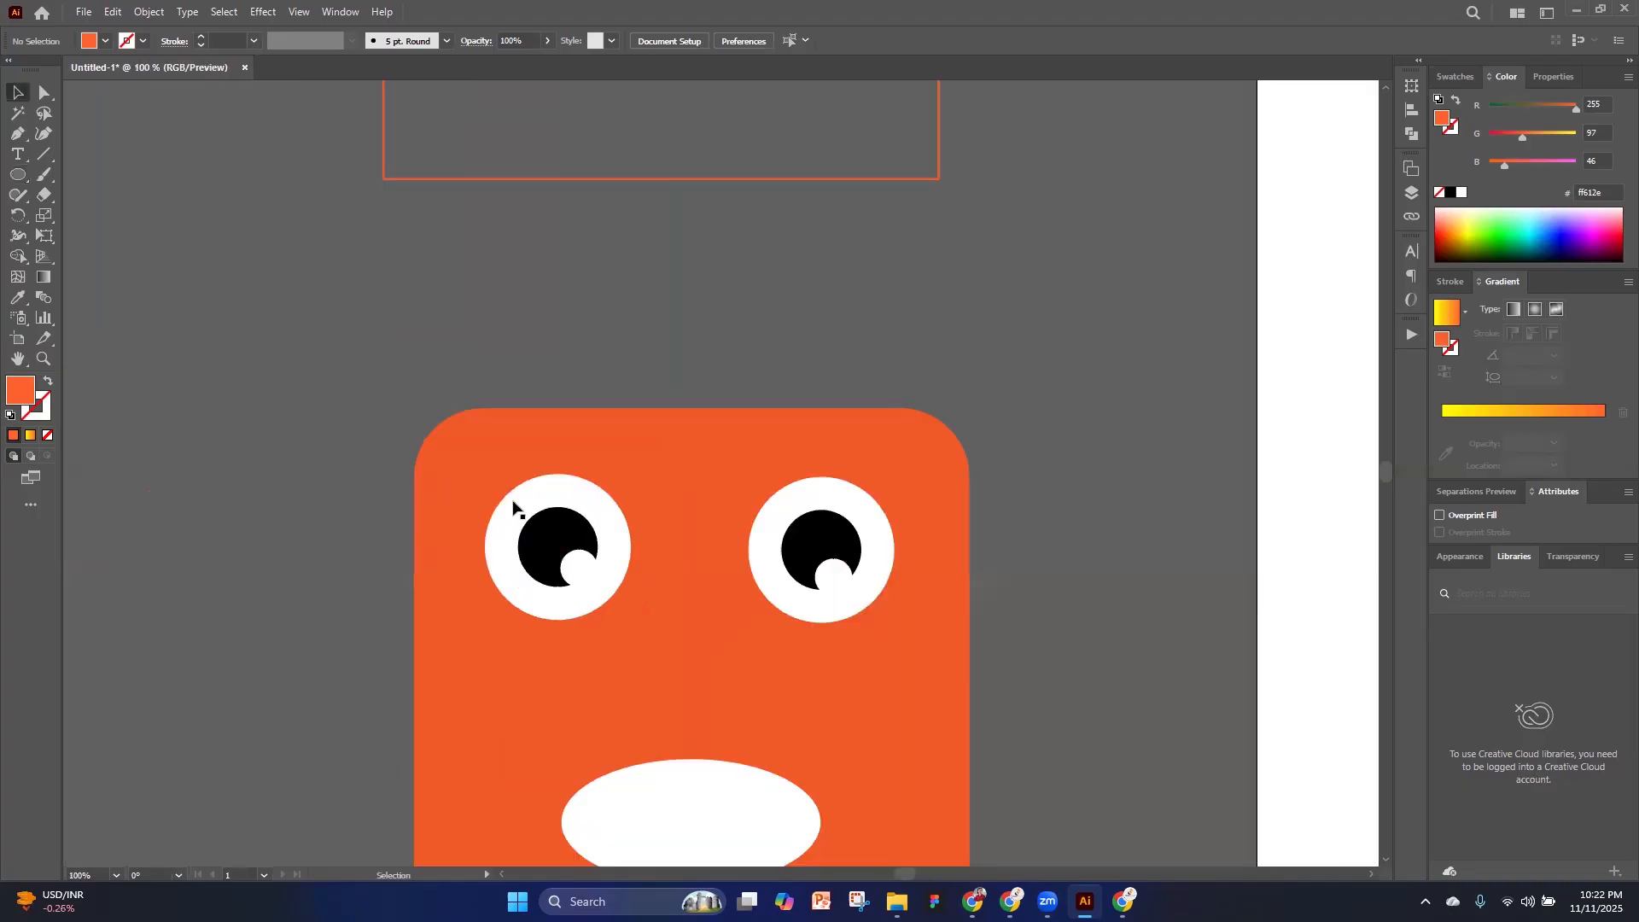
drag(485, 498, 159, 475)
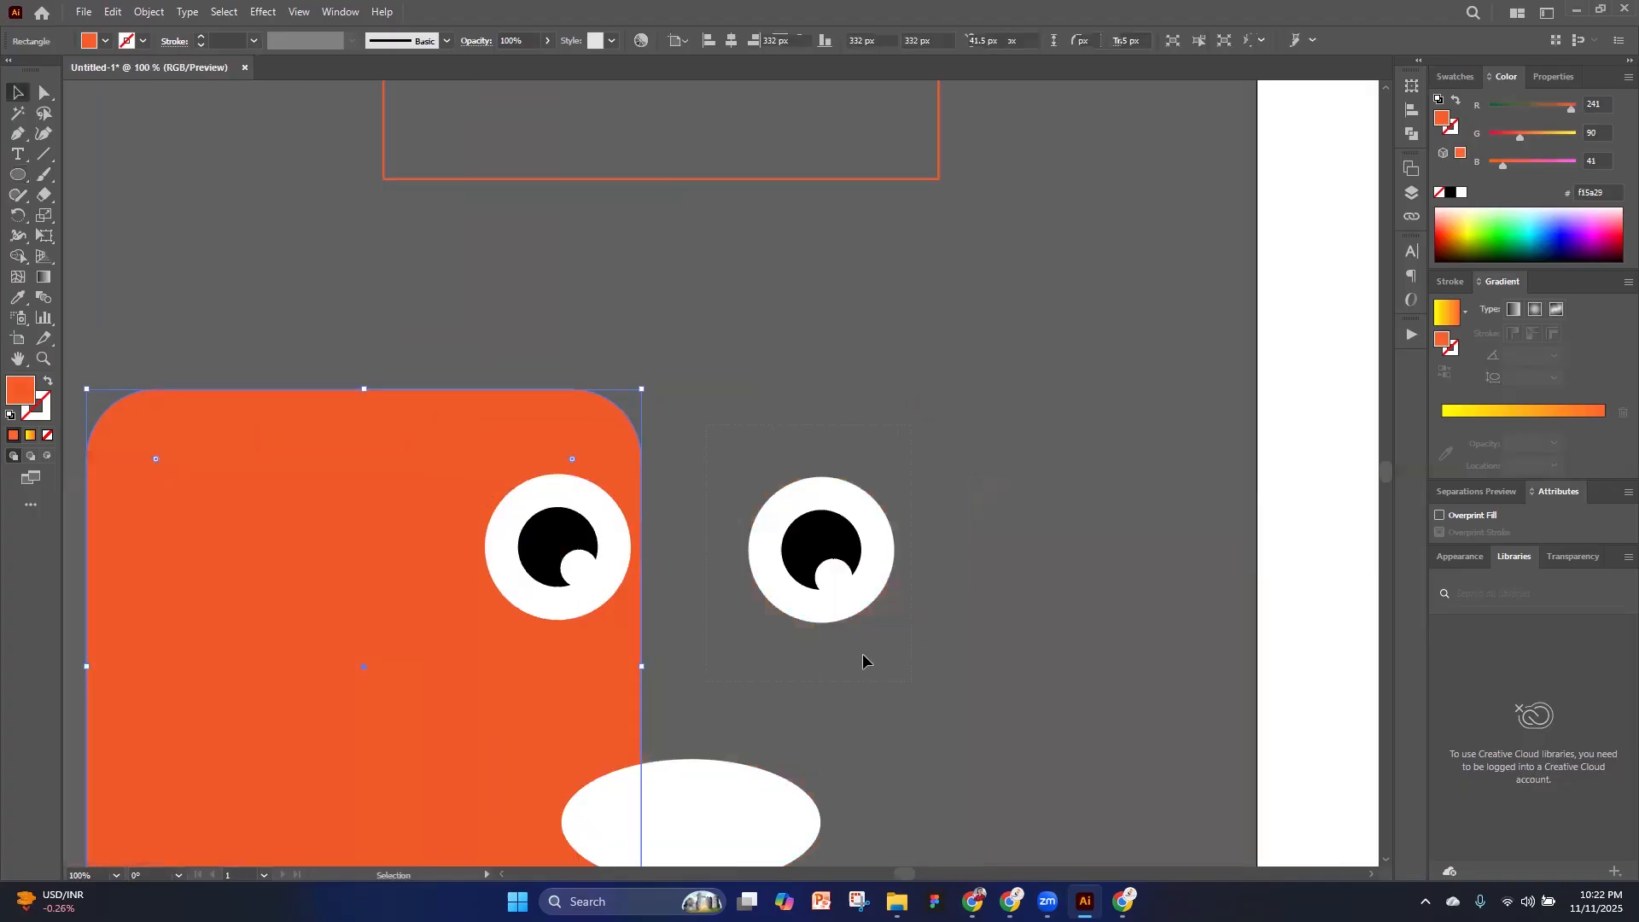
click(768, 585)
scroll(653, 583, down, 2)
drag(653, 583, 1127, 485)
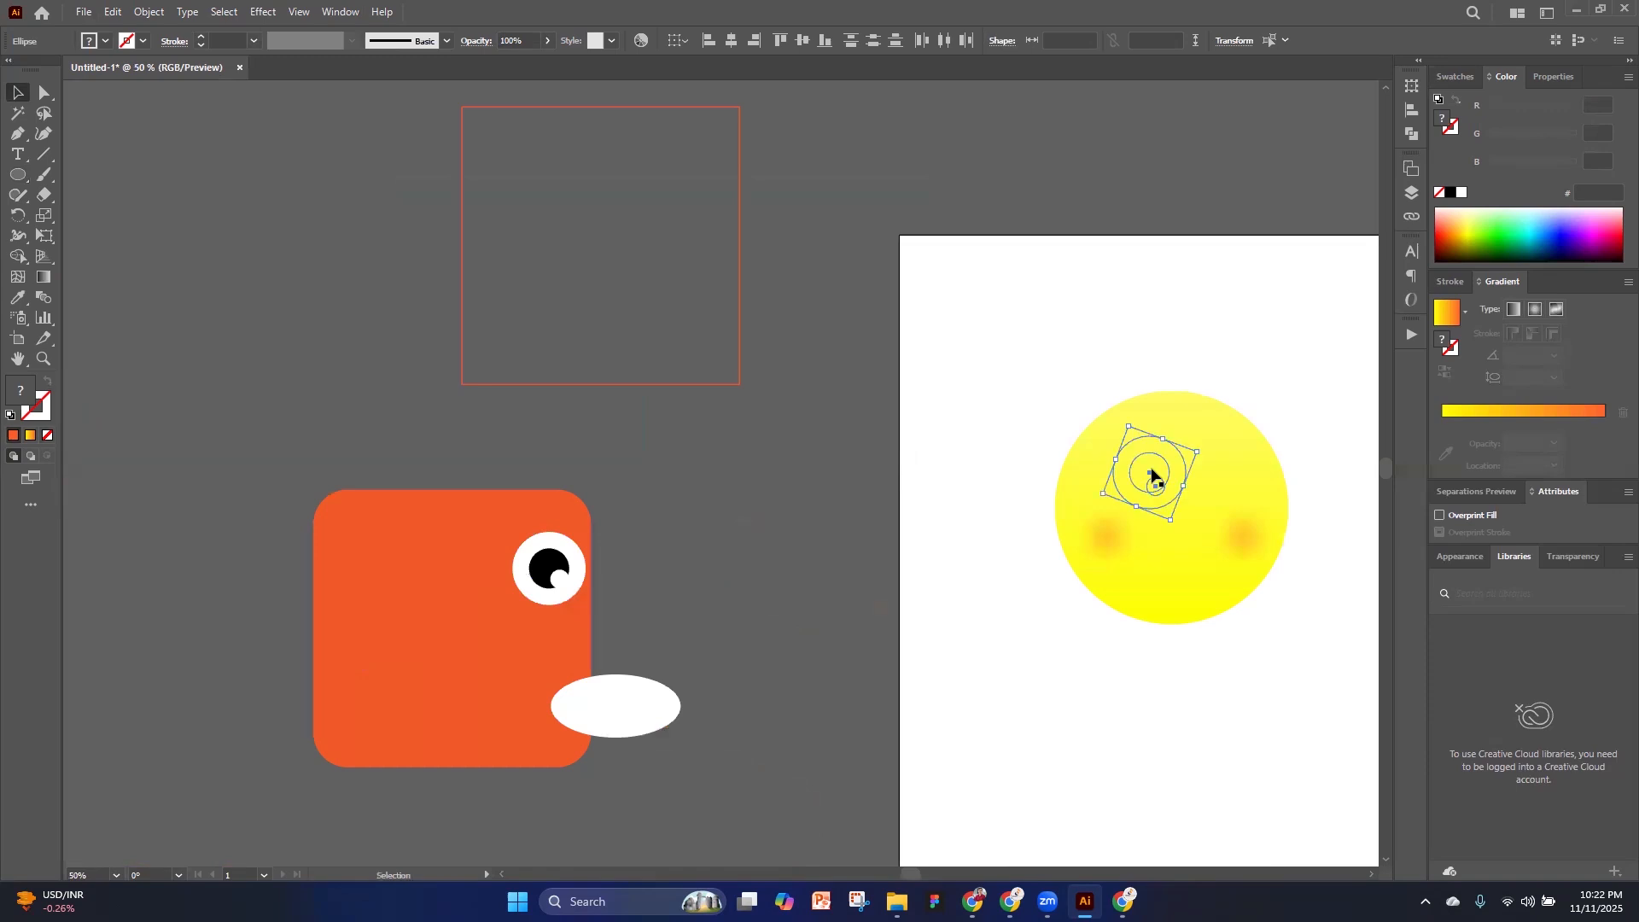
Bring the moved eye to the front, above the yellow circle
right_click(1151, 467)
mouse_move(1225, 386)
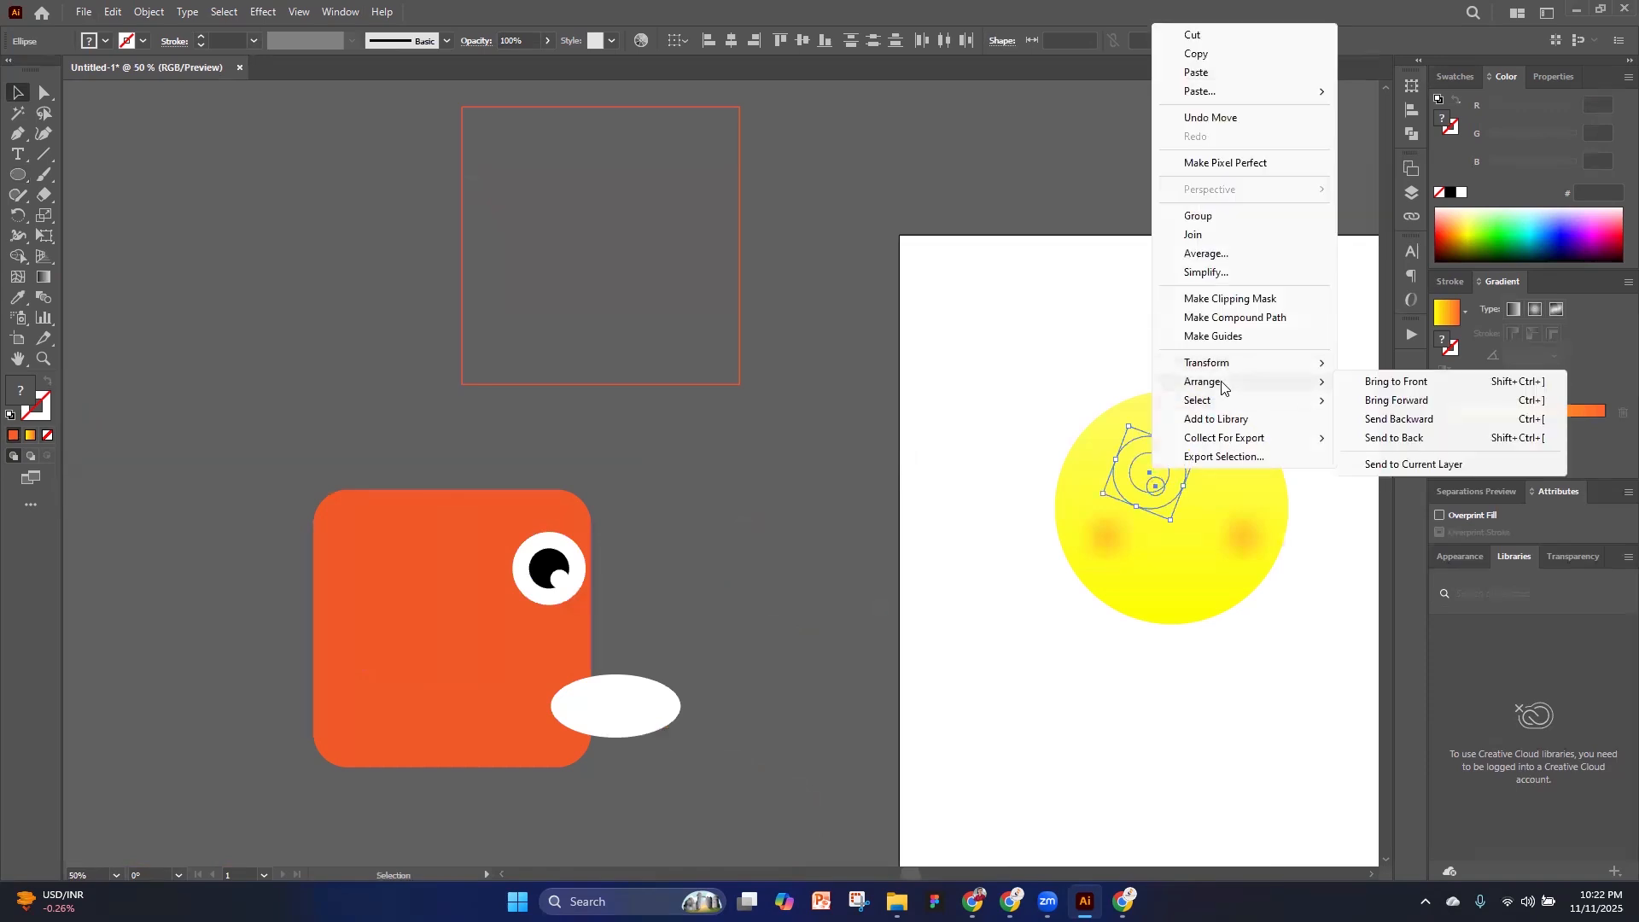
click(1416, 389)
scroll(1272, 506, up, 2)
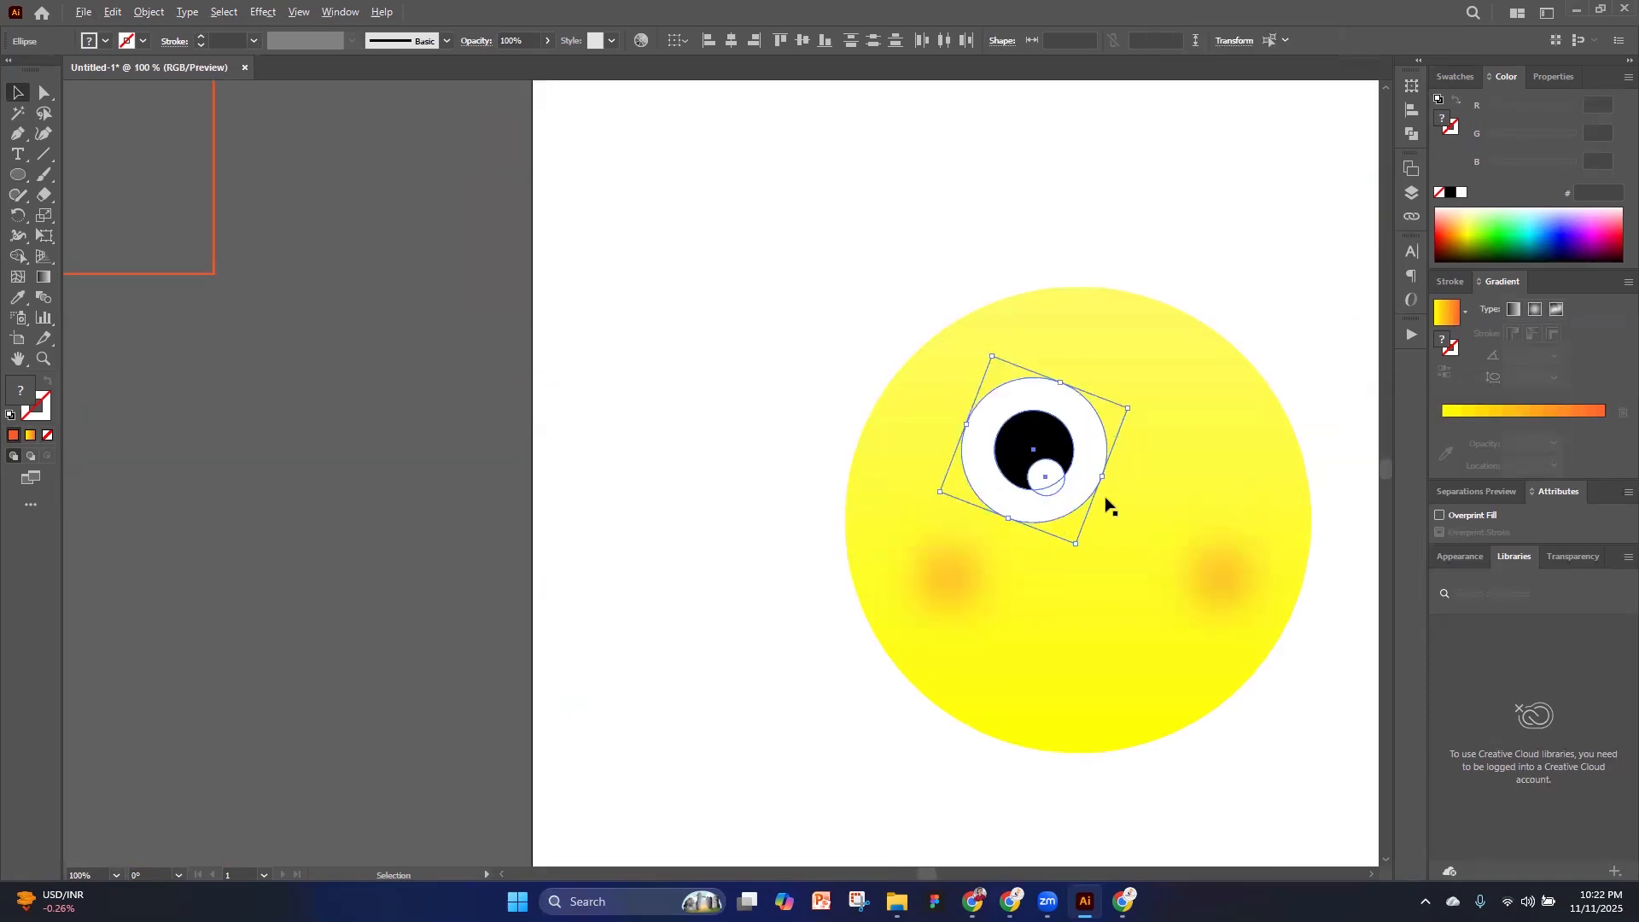
Shrink the eye and duplicate it level to form a pair on the yellow face, and shift the right cheek slightly inward
drag(1093, 475, 1192, 450)
click(1210, 576)
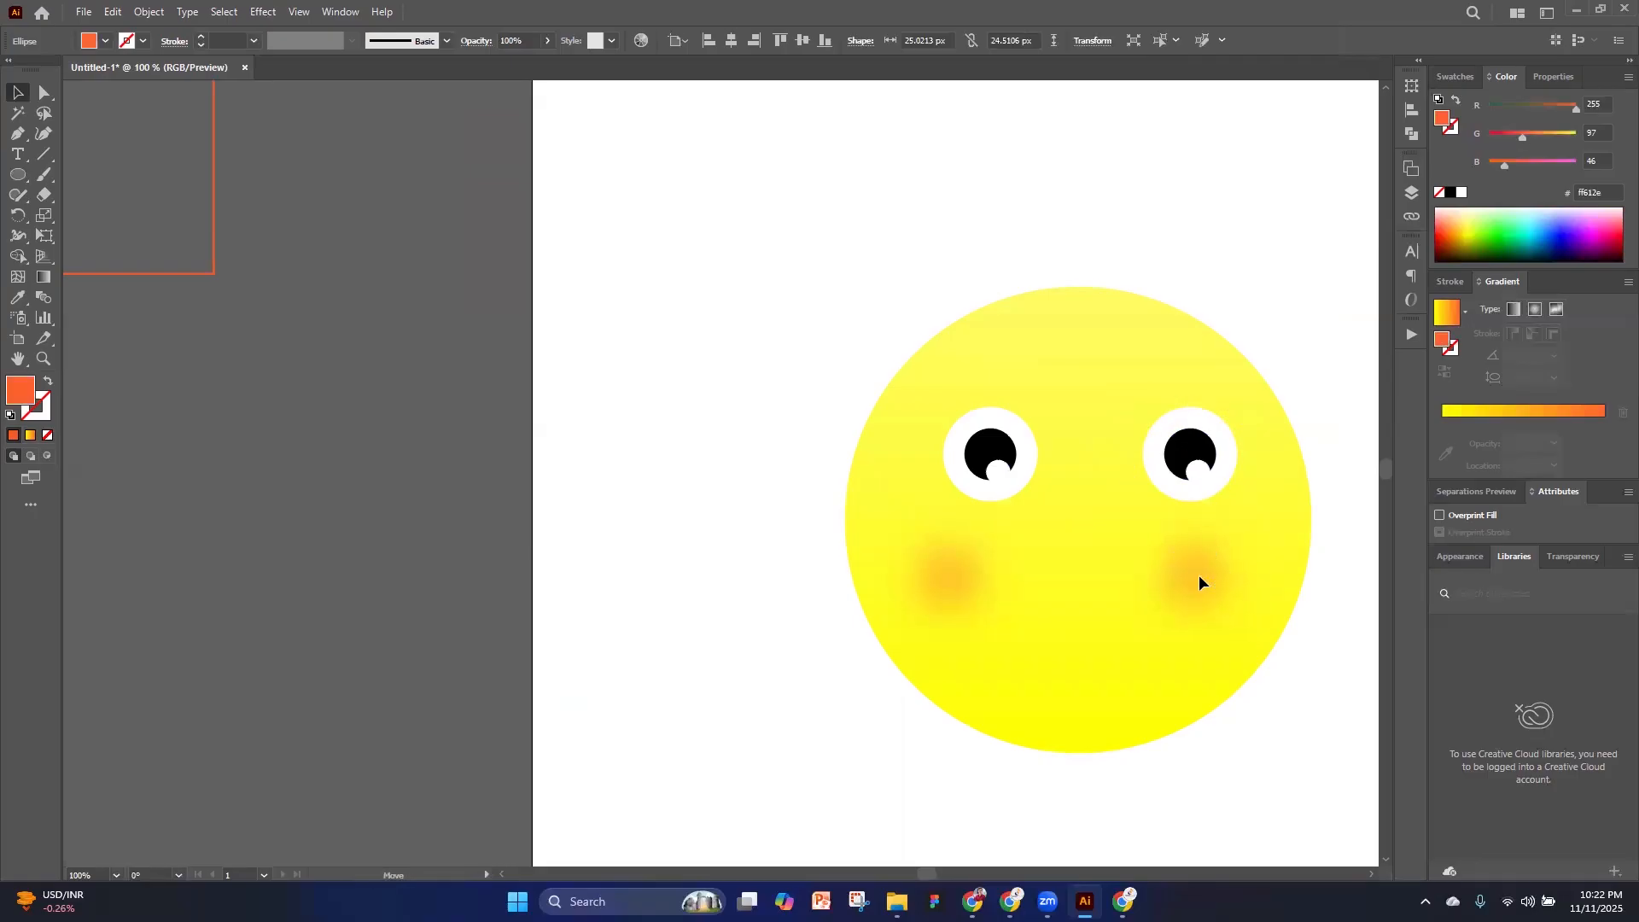
click(773, 536)
scroll(860, 535, down, 3)
scroll(909, 524, up, 3)
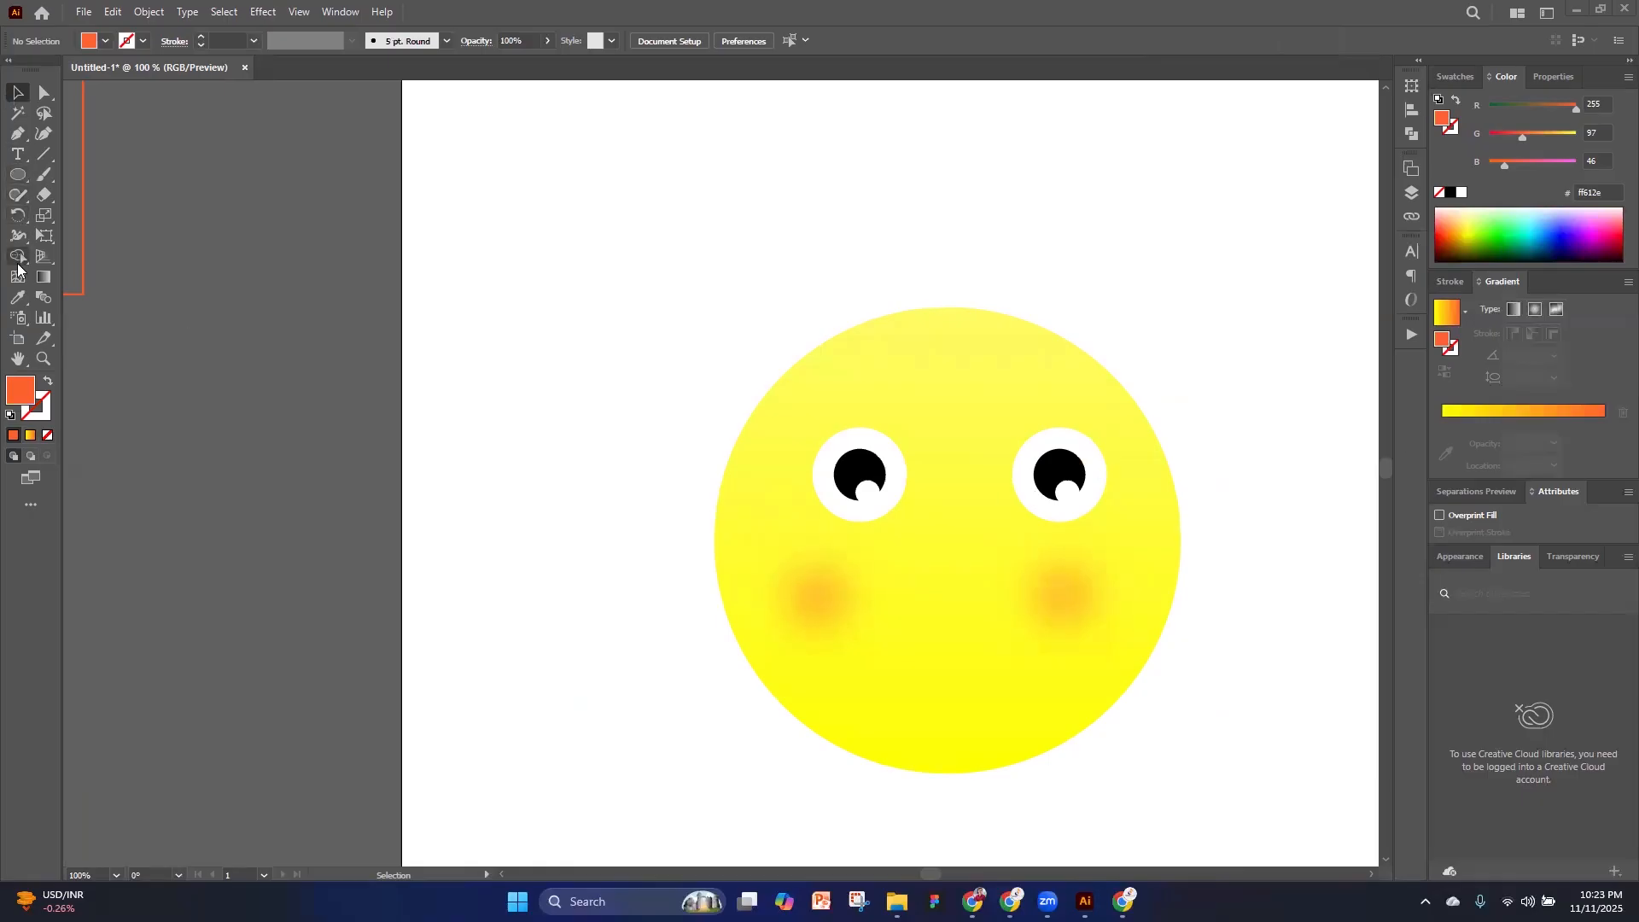
Draw an ellipse about 61 by 56 px between the cheeks as the mouth, fill it with black and deselect it
click(17, 175)
drag(901, 602, 1003, 694)
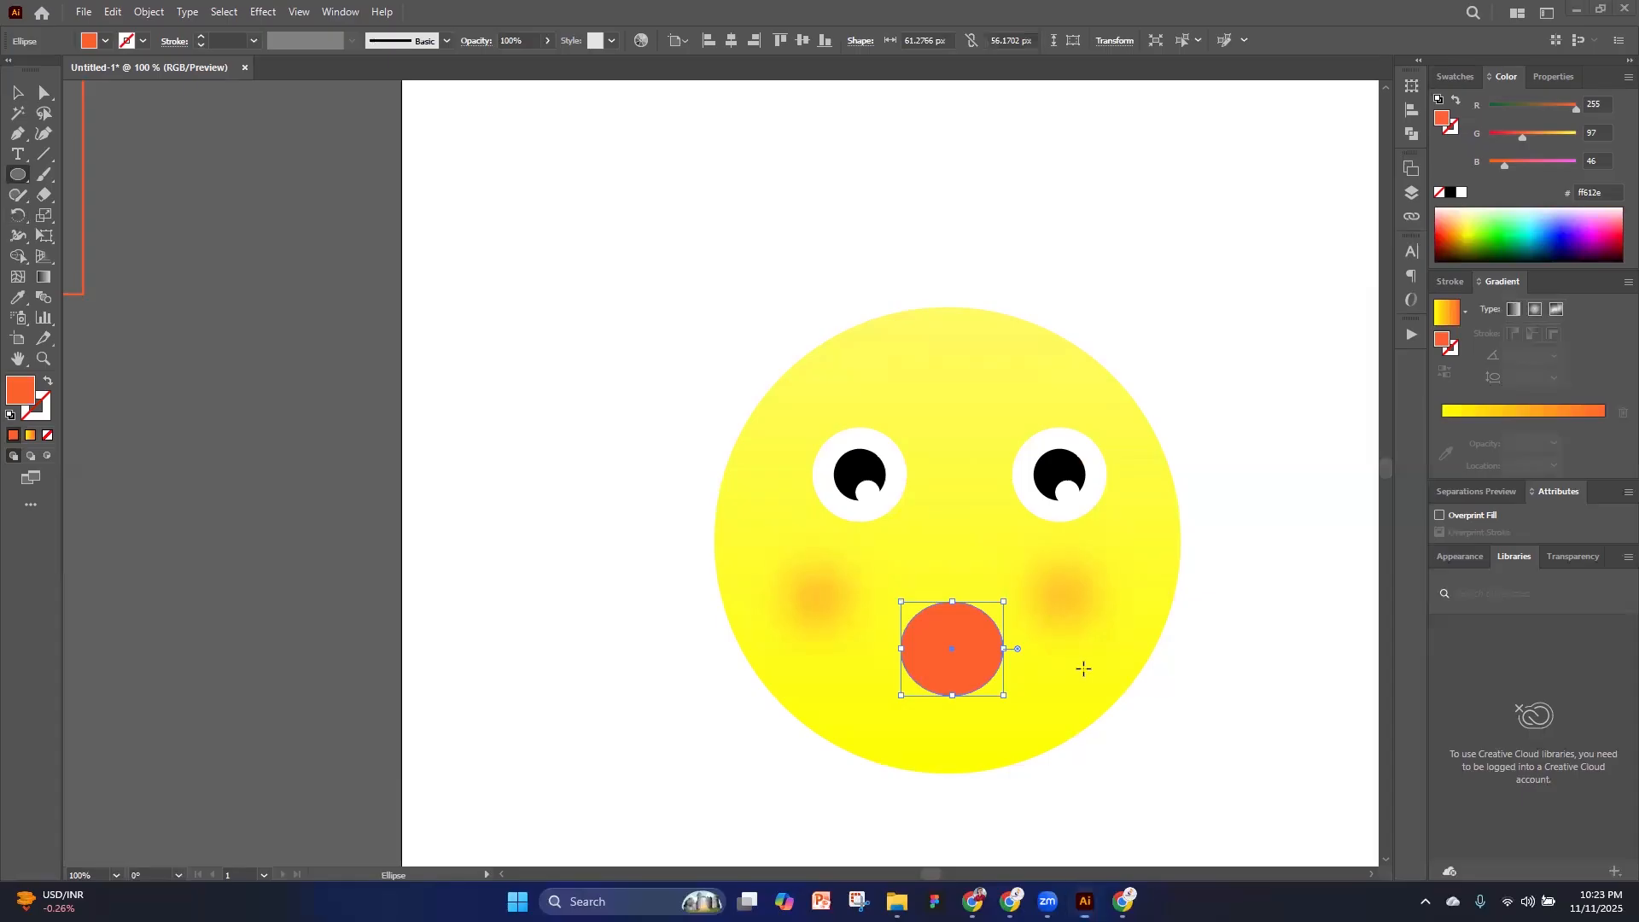
click(1462, 193)
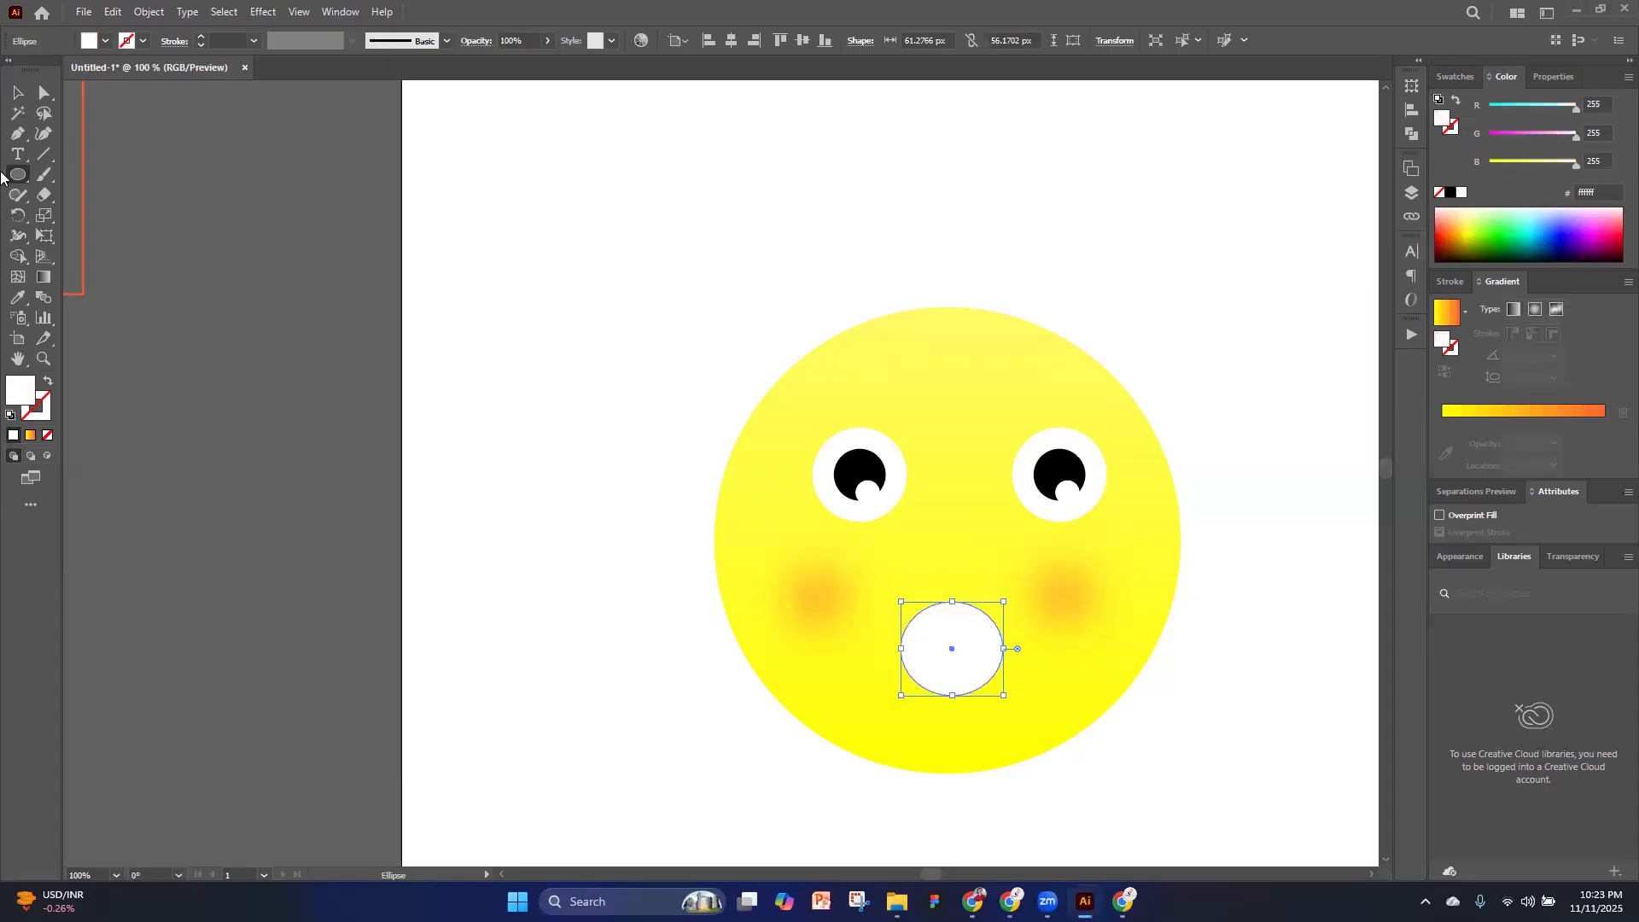
click(17, 92)
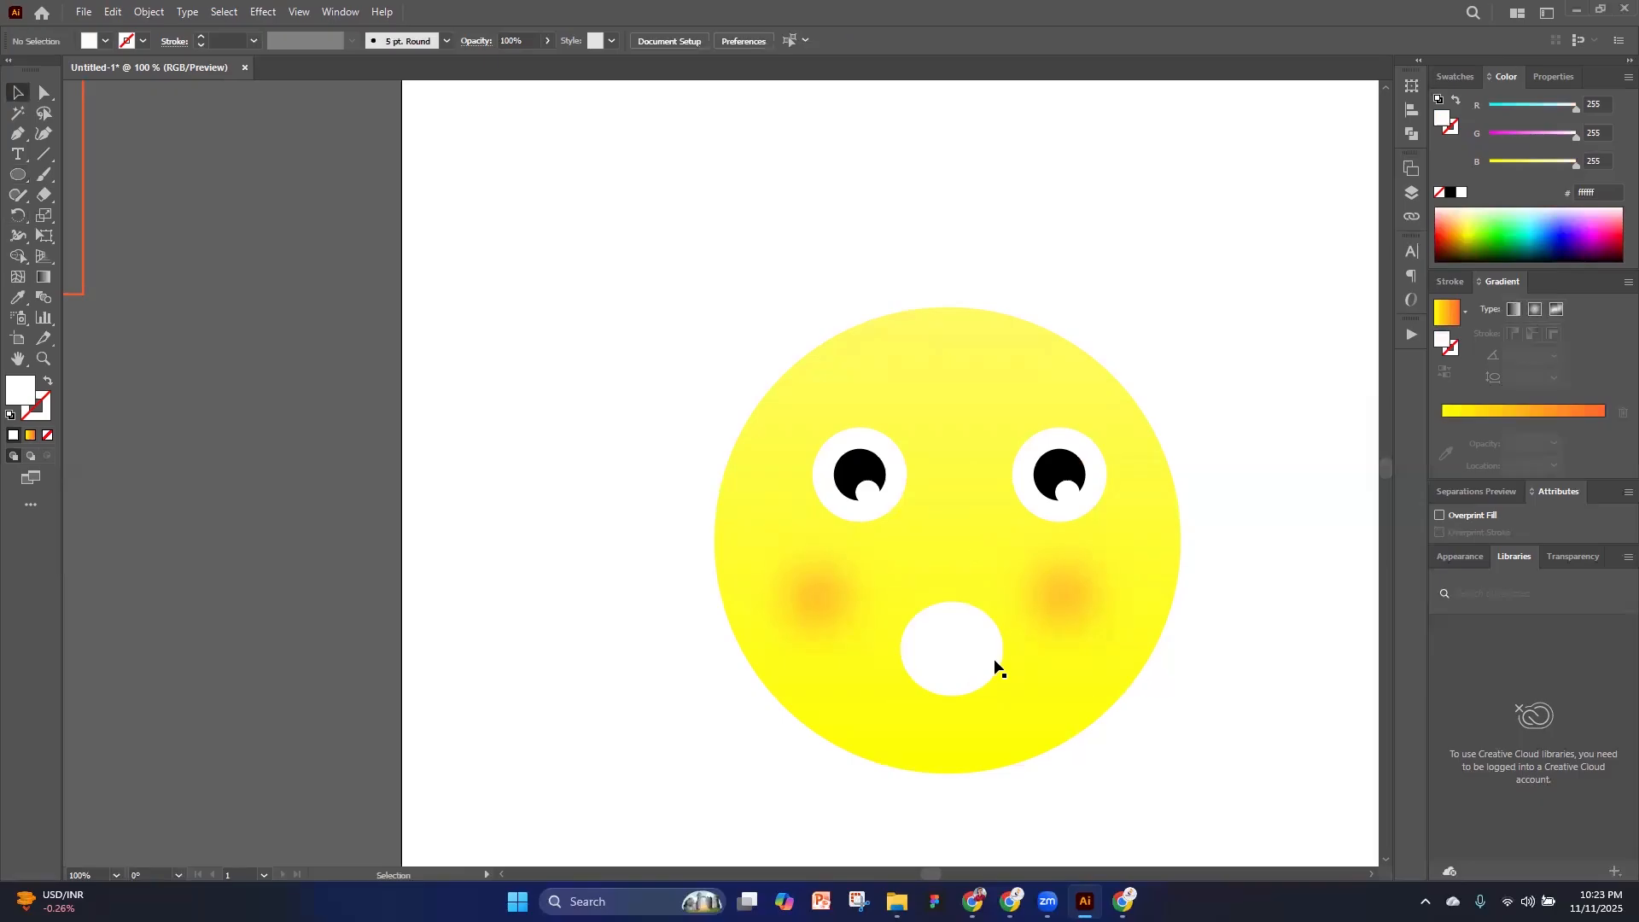
click(1454, 193)
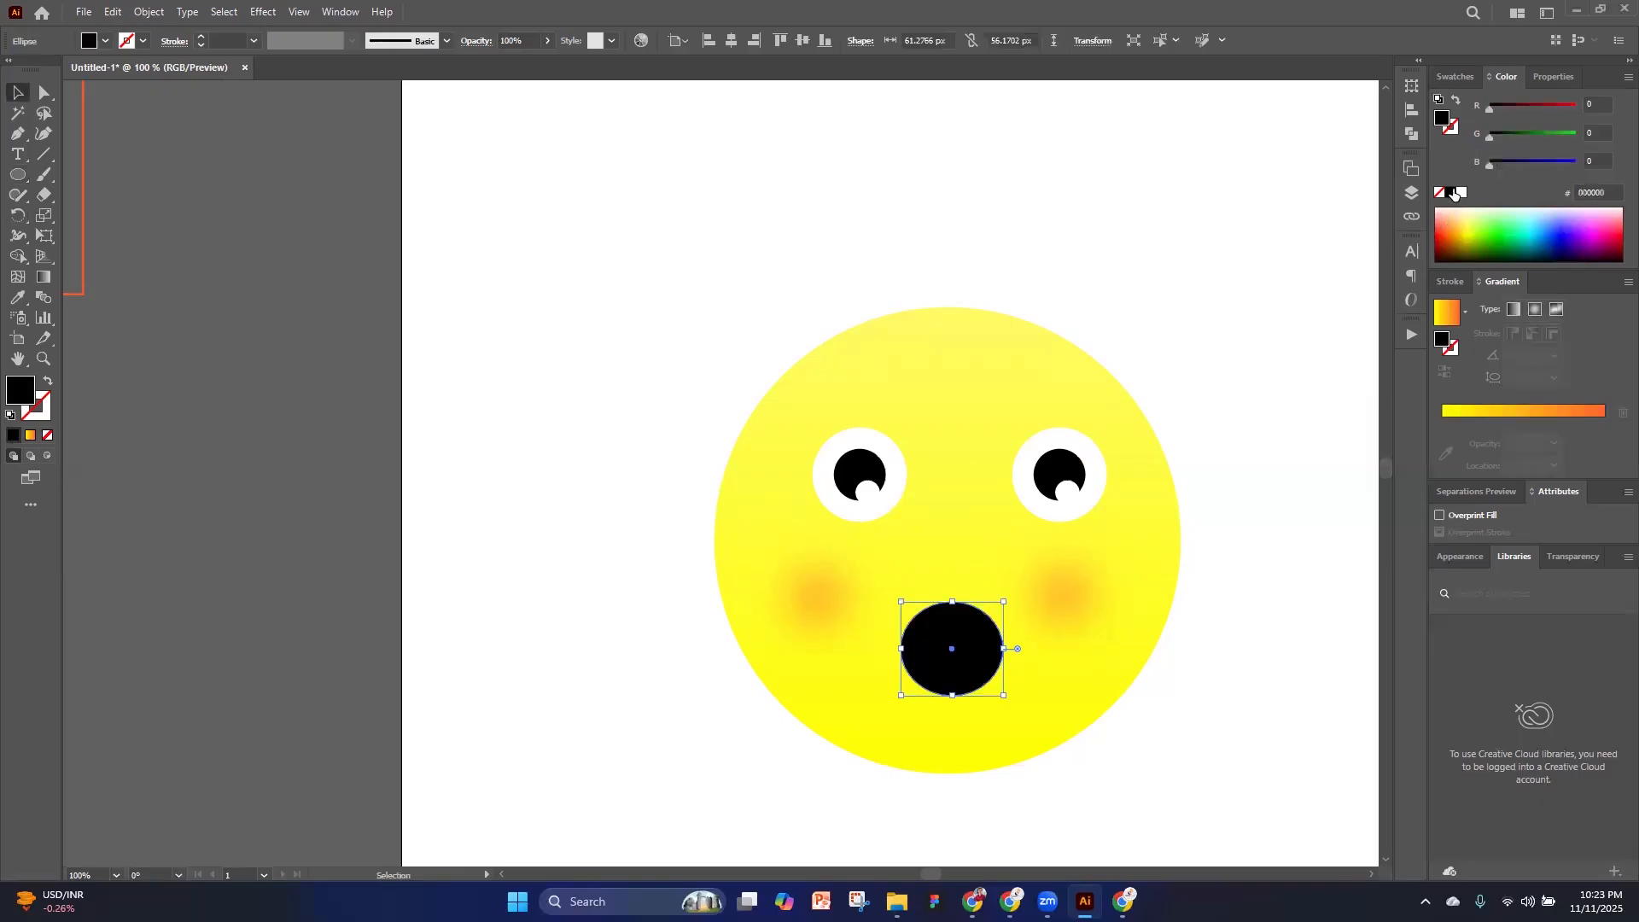
click(498, 292)
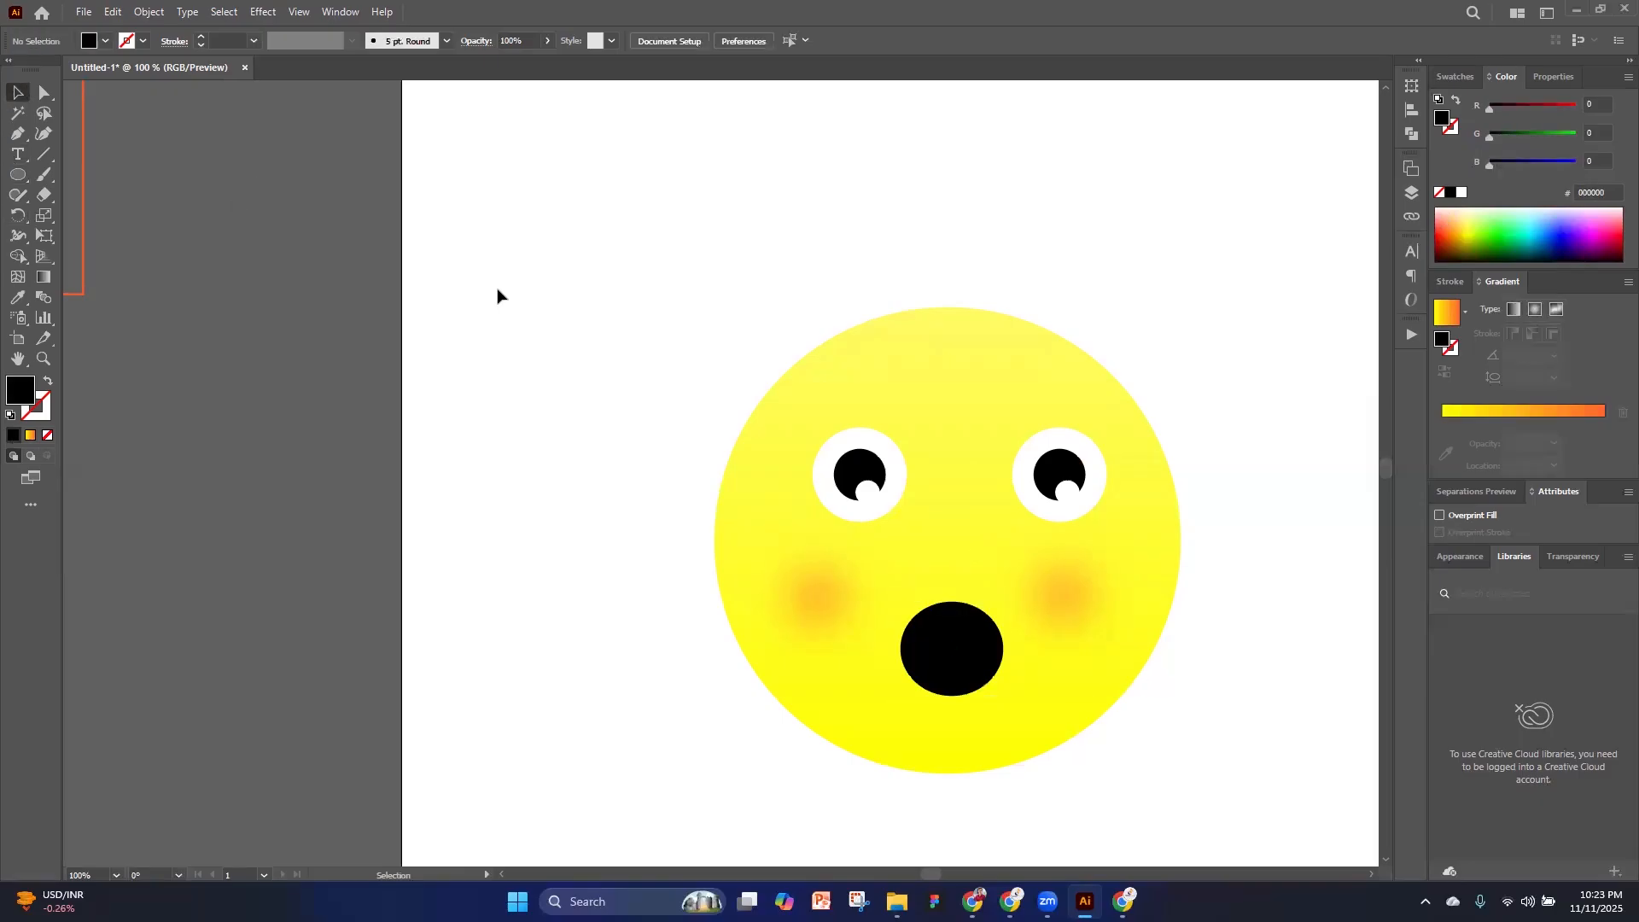
scroll(1150, 491, down, 2)
click(1052, 591)
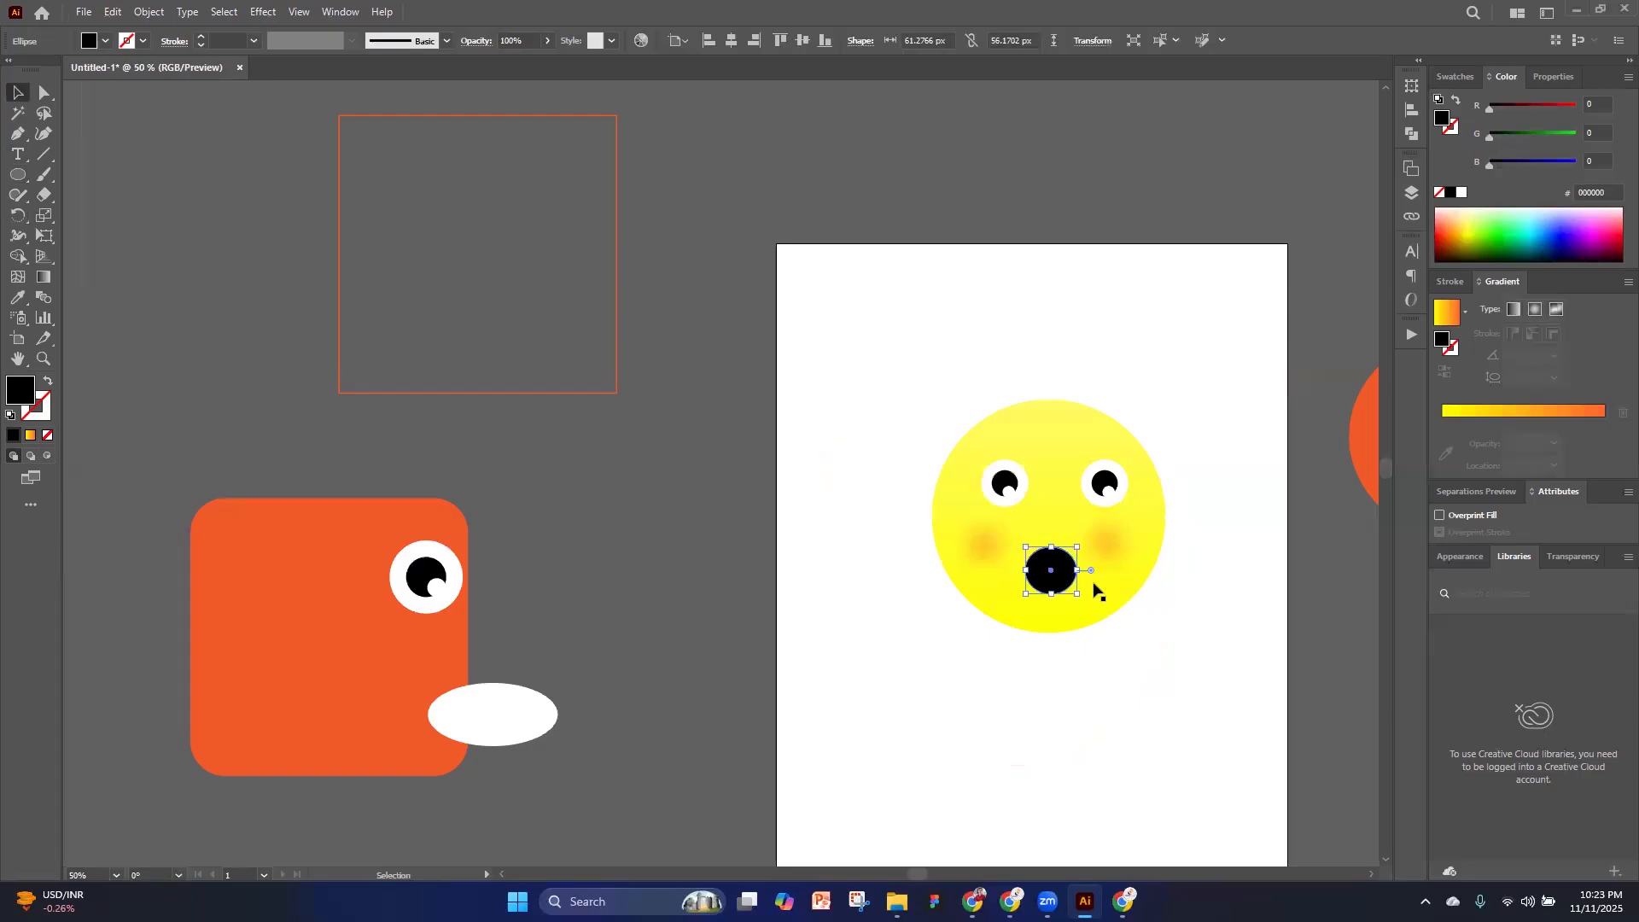
scroll(1095, 585, up, 2)
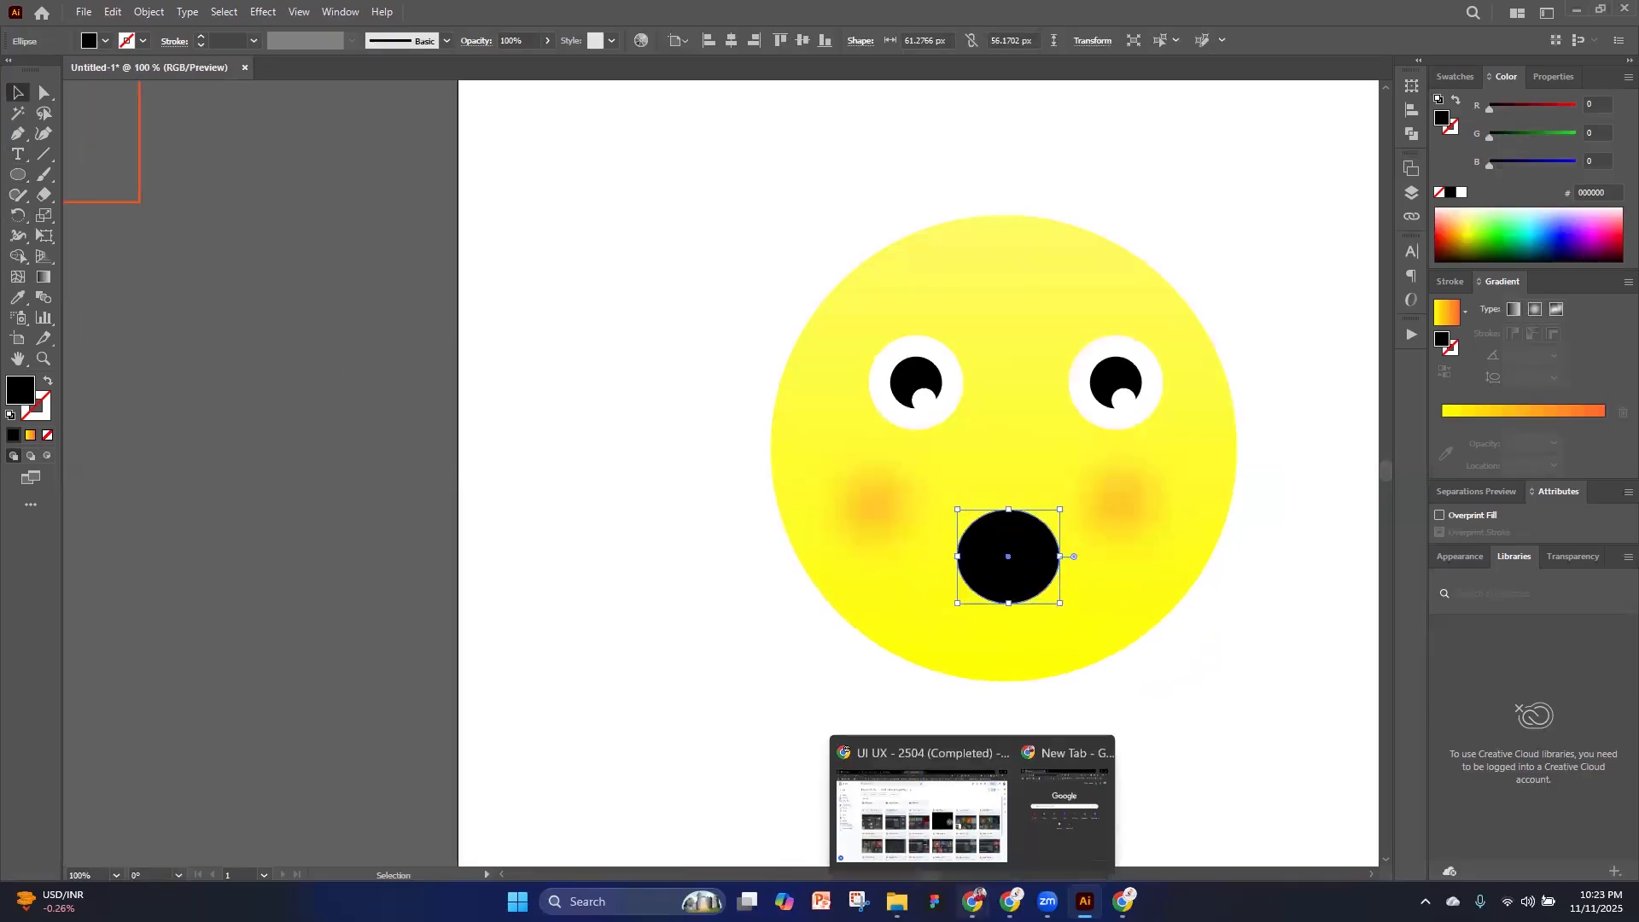
Switch to Chrome, search Google Images for emoji and open the preview of the iStock sheet of happy emojis
click(1010, 901)
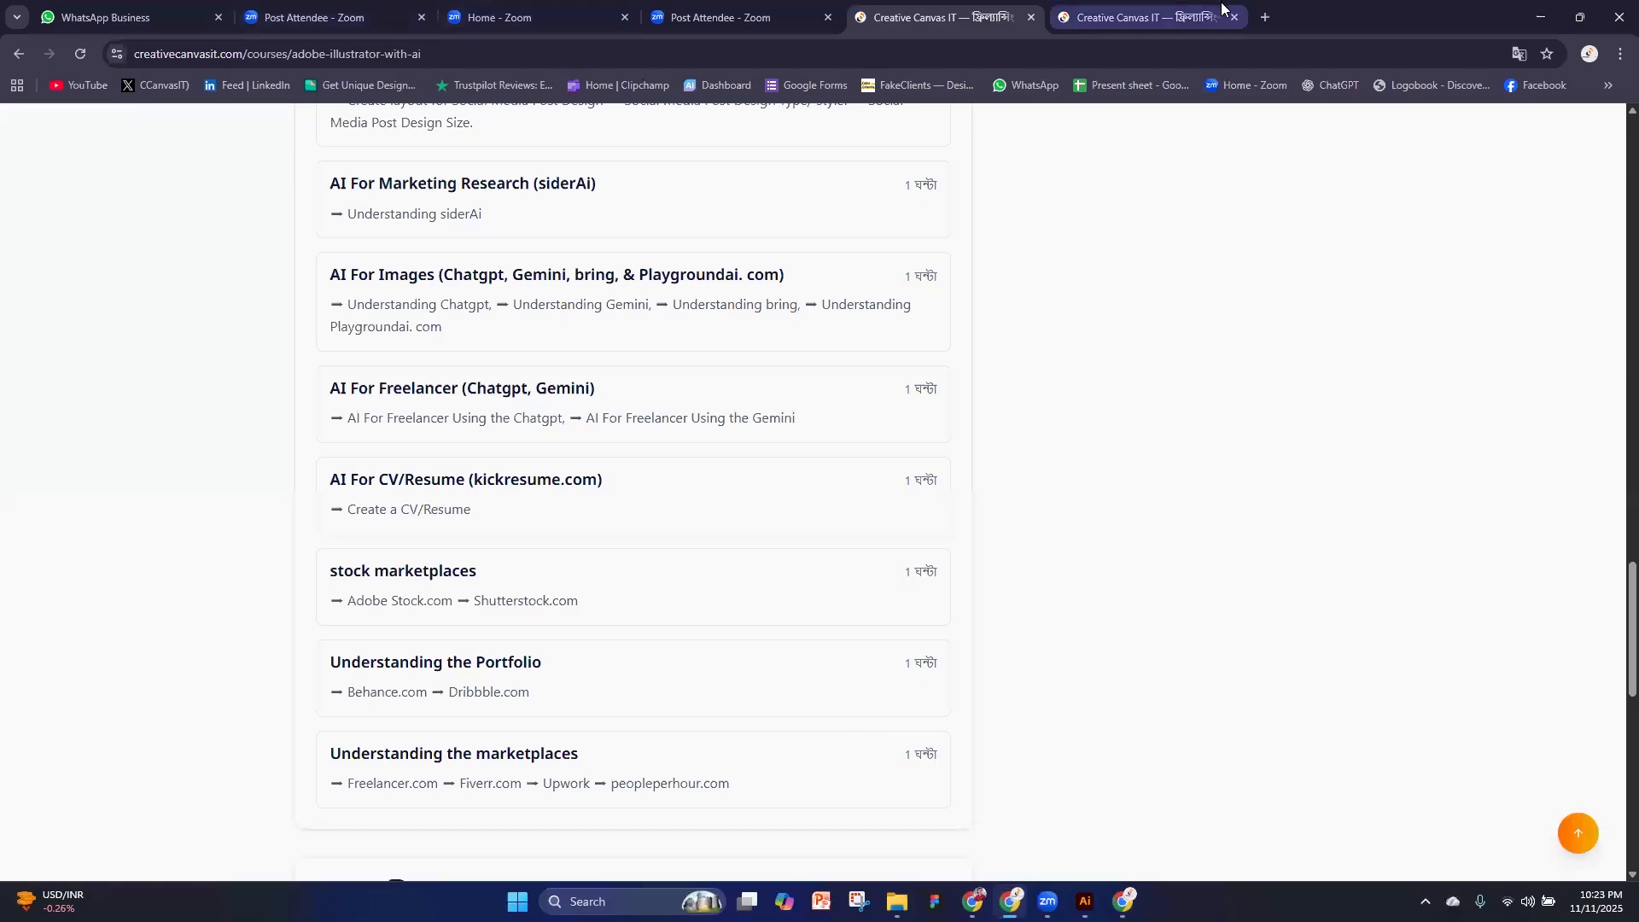
click(1266, 17)
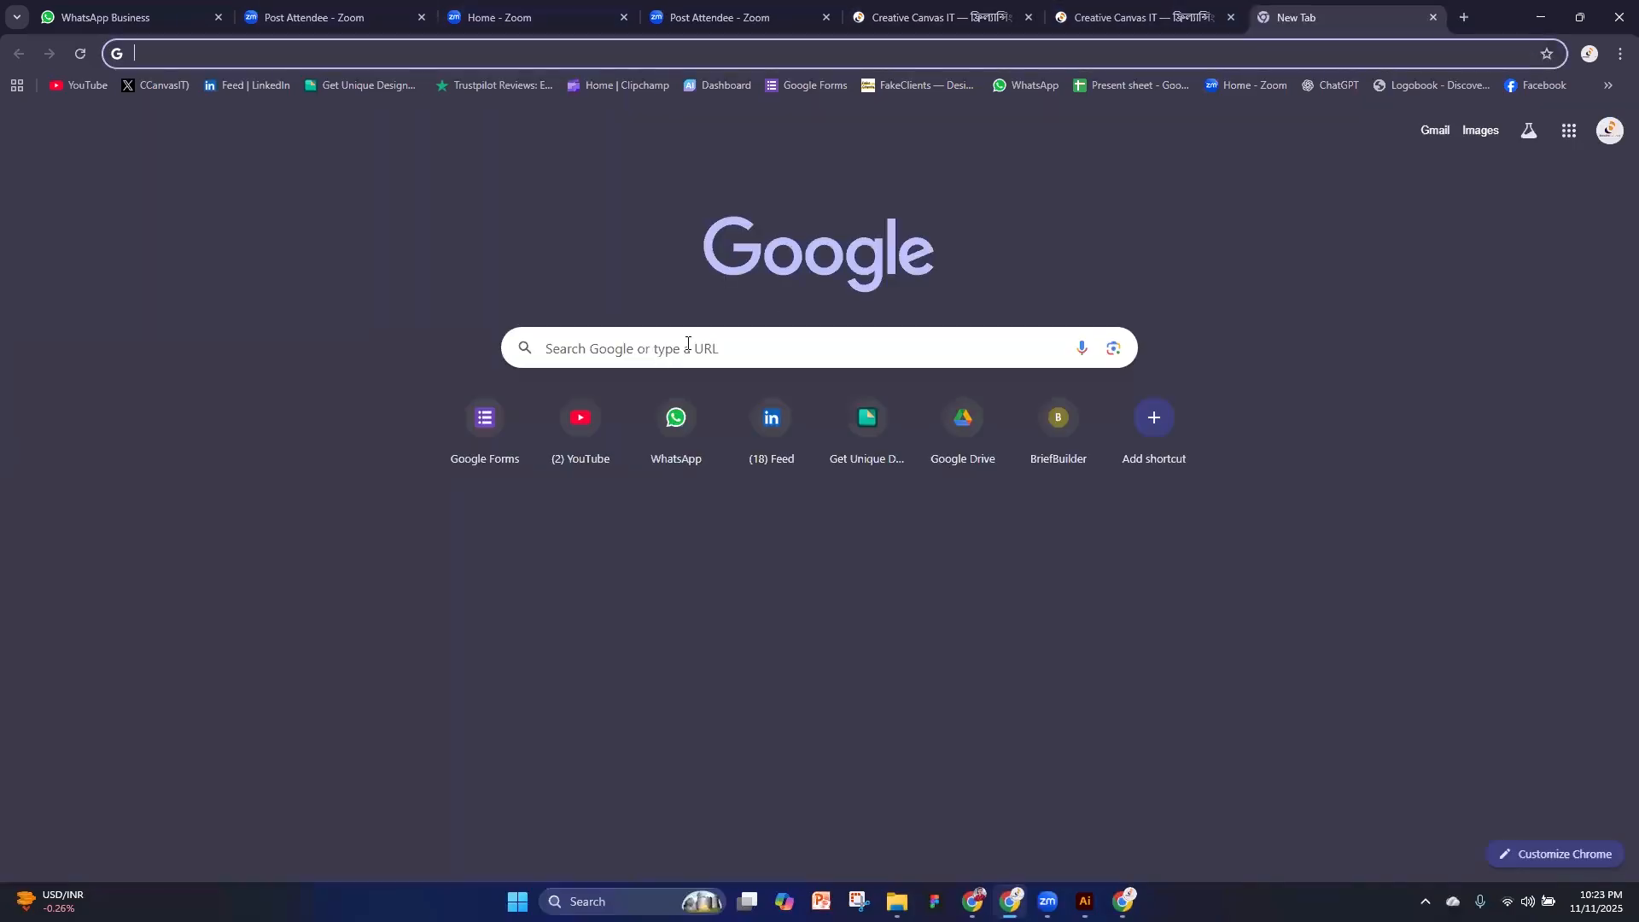
click(687, 343)
text(imo)
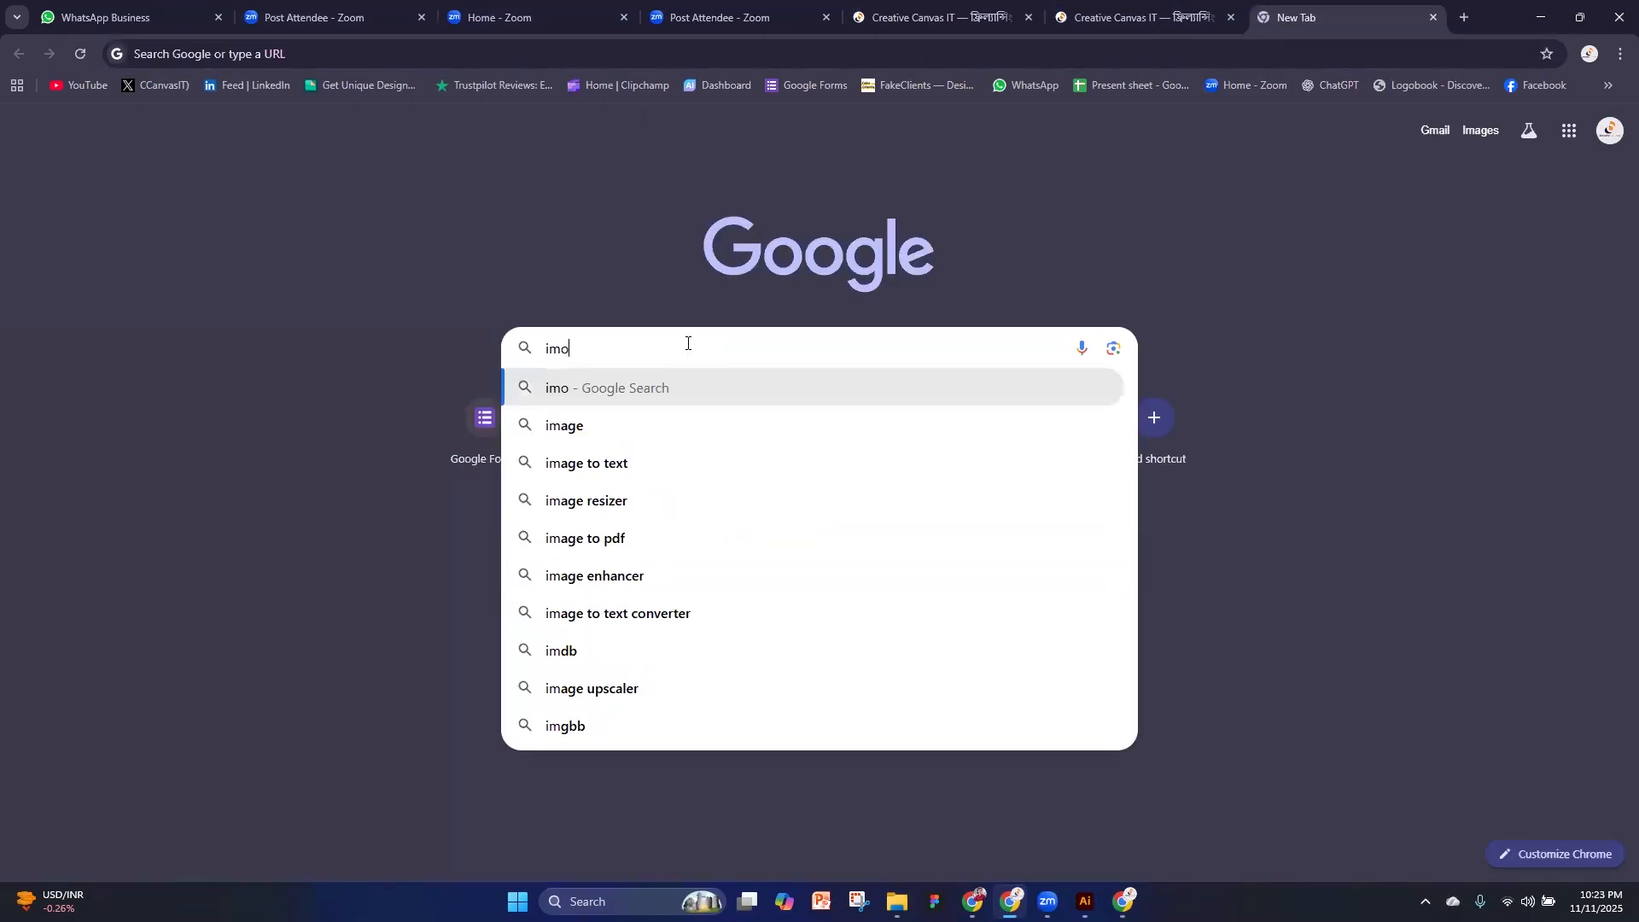
text(ji)
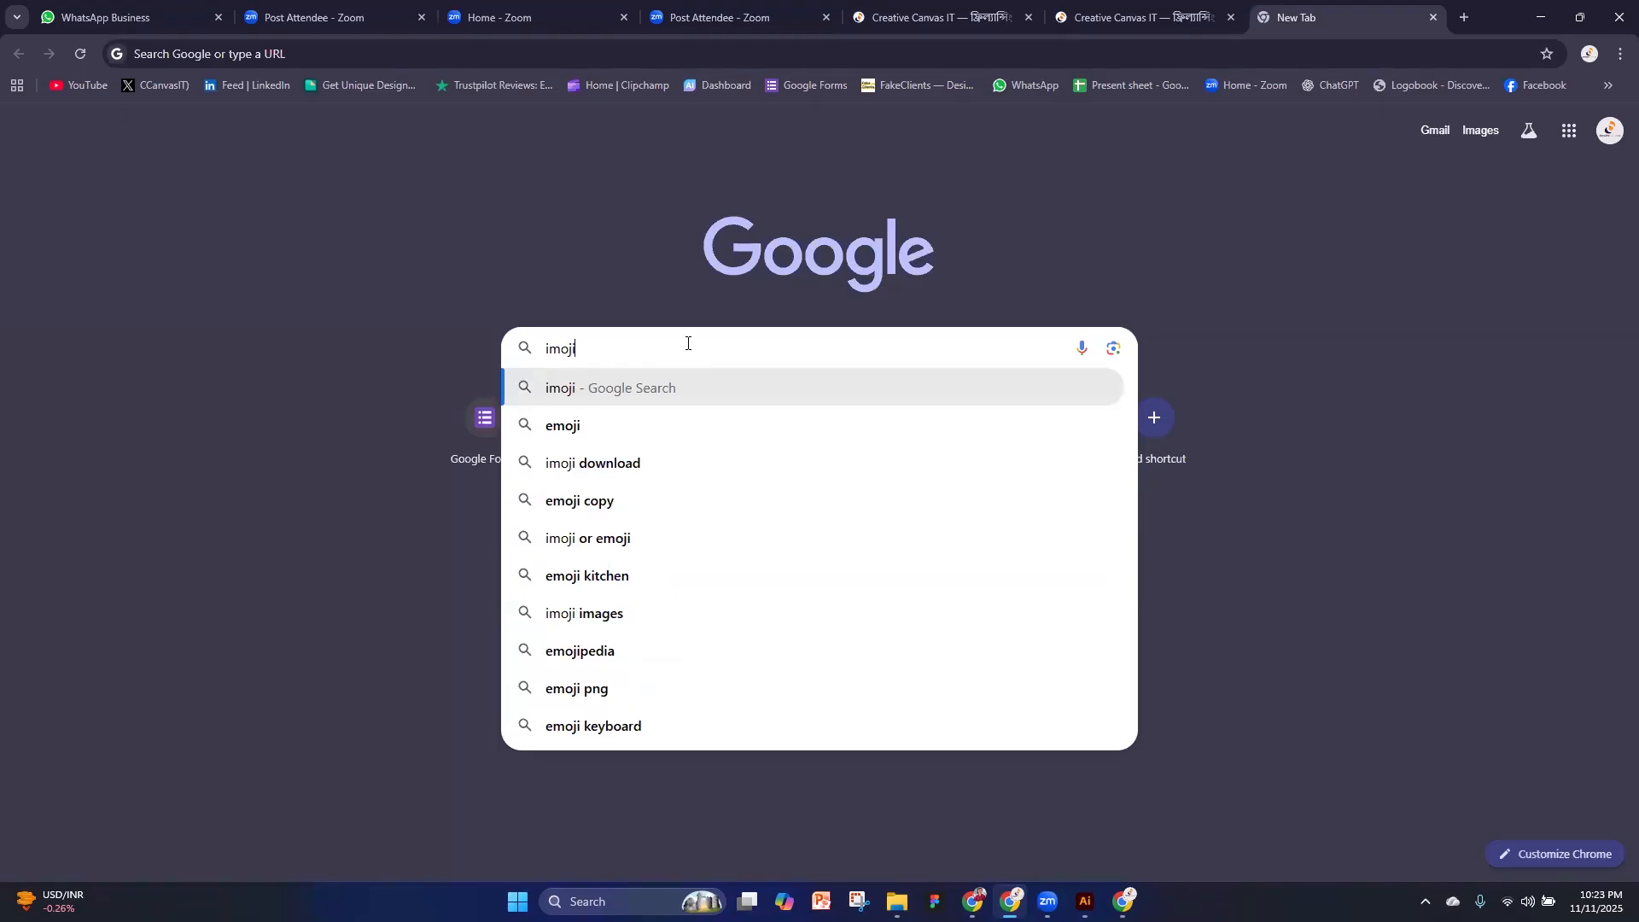
click(630, 424)
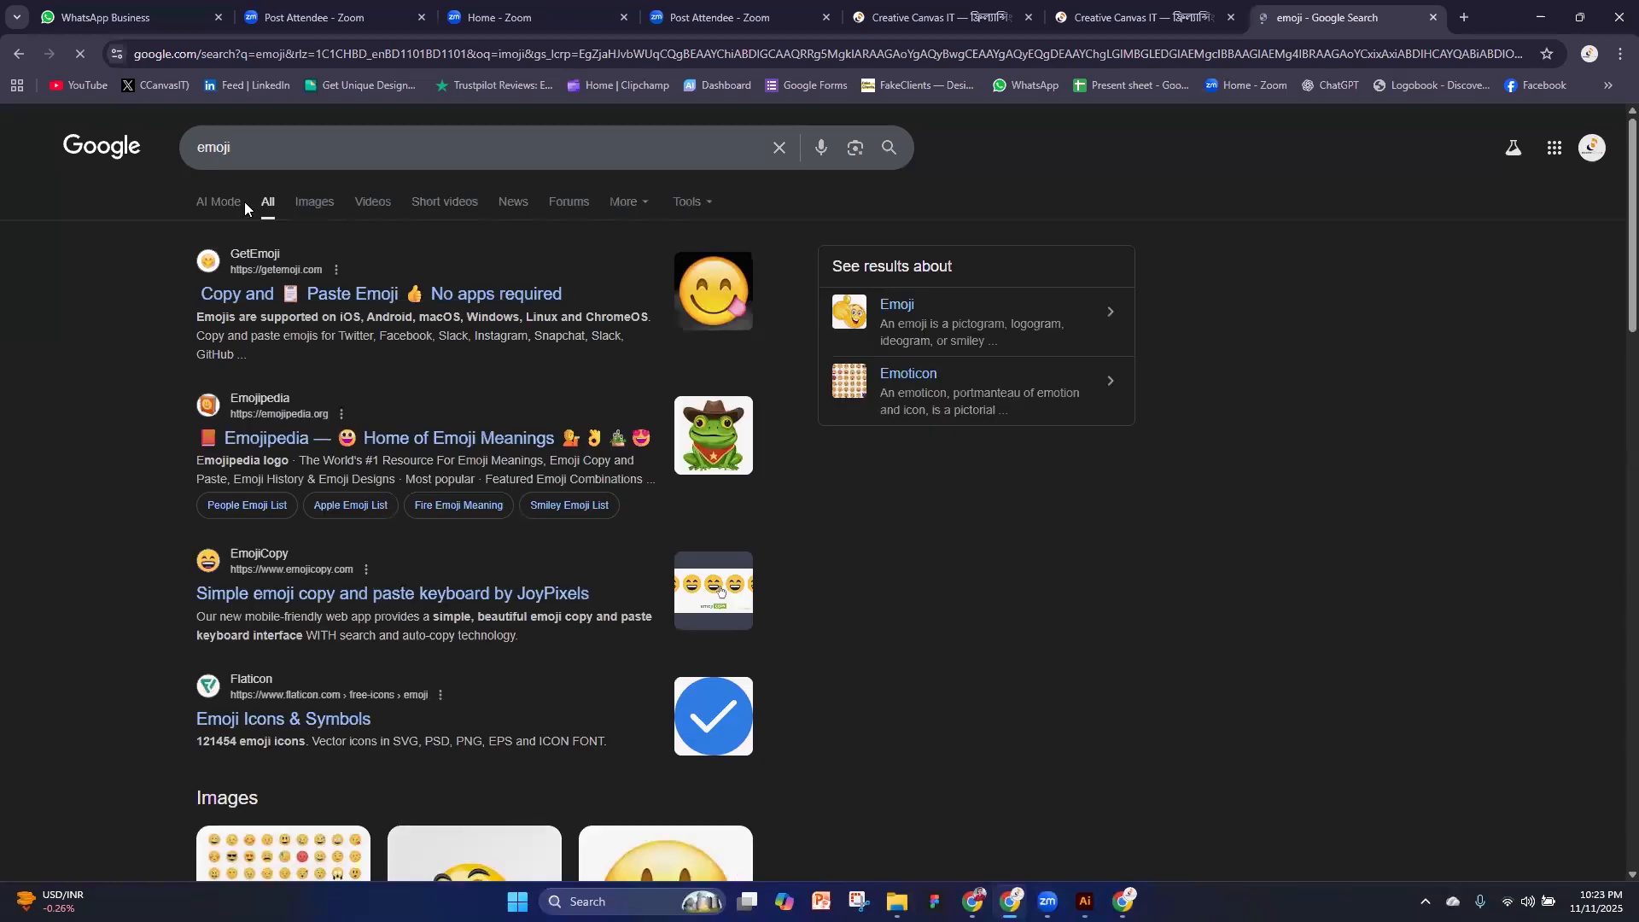
click(322, 212)
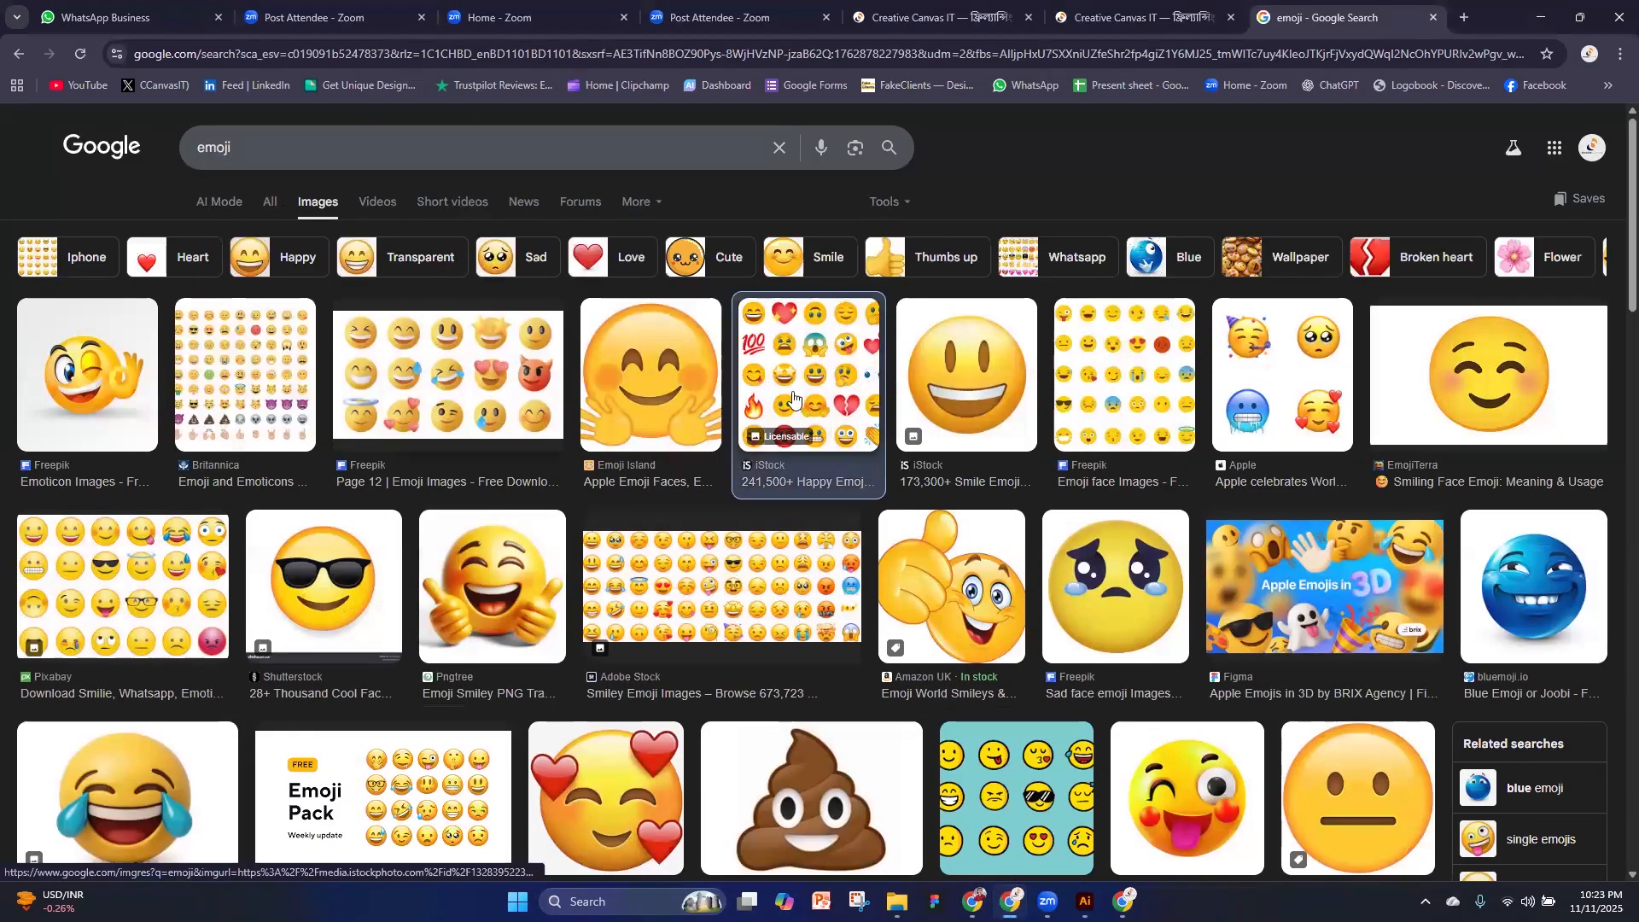
click(828, 370)
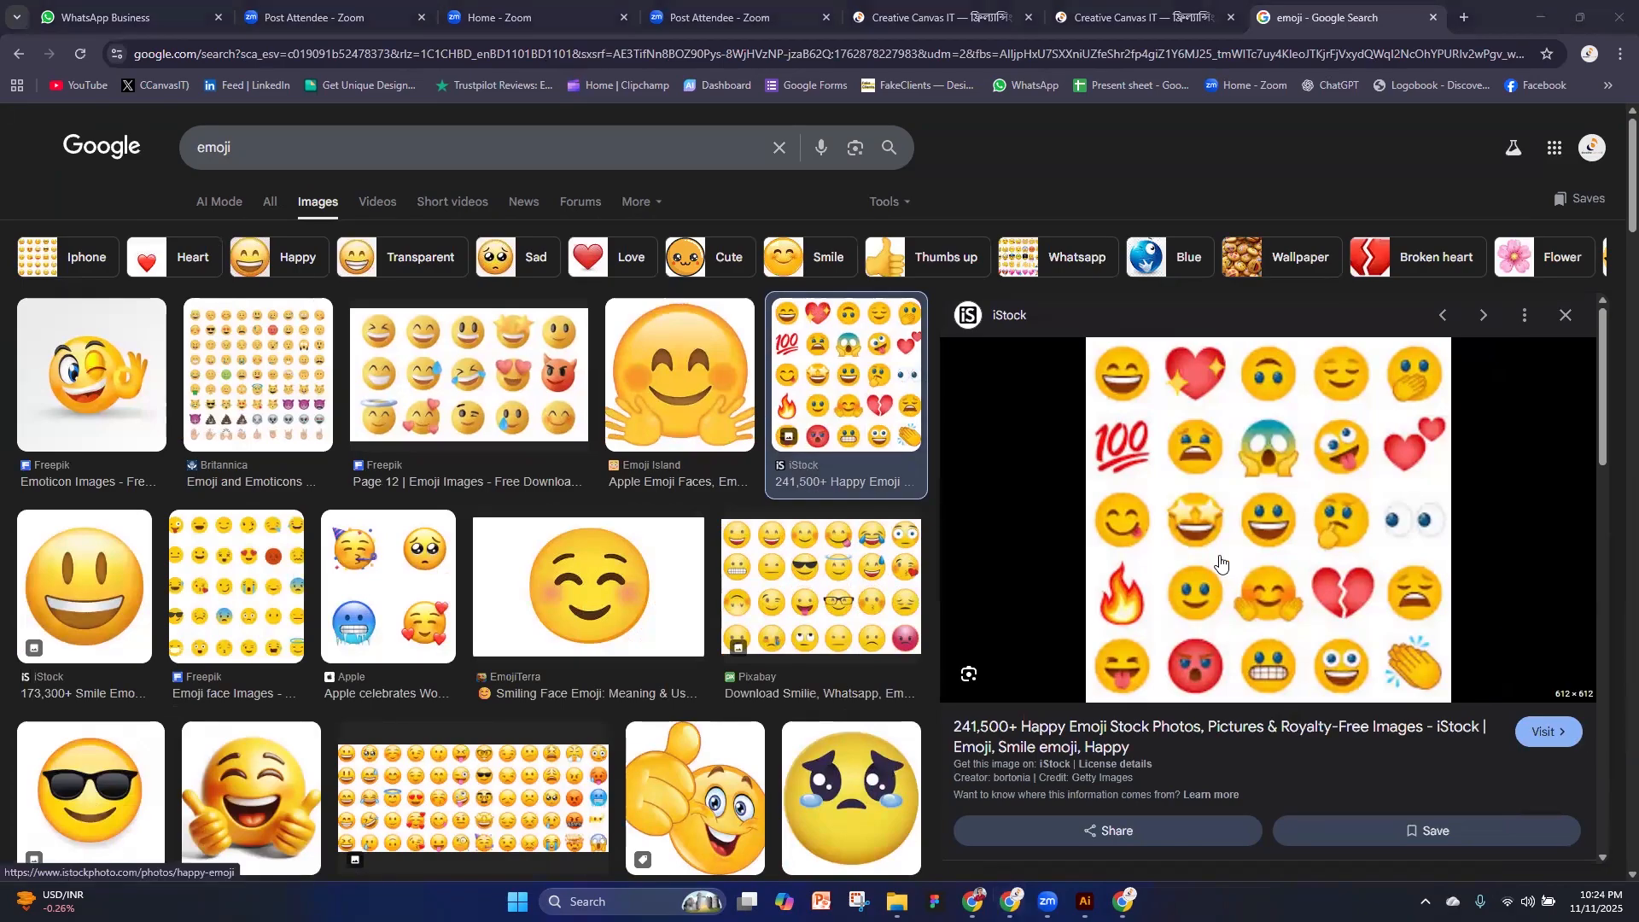
Search Google for shutterstock in a new tab and open the sponsored Shutterstock Images, AI, PNGs result
click(1464, 15)
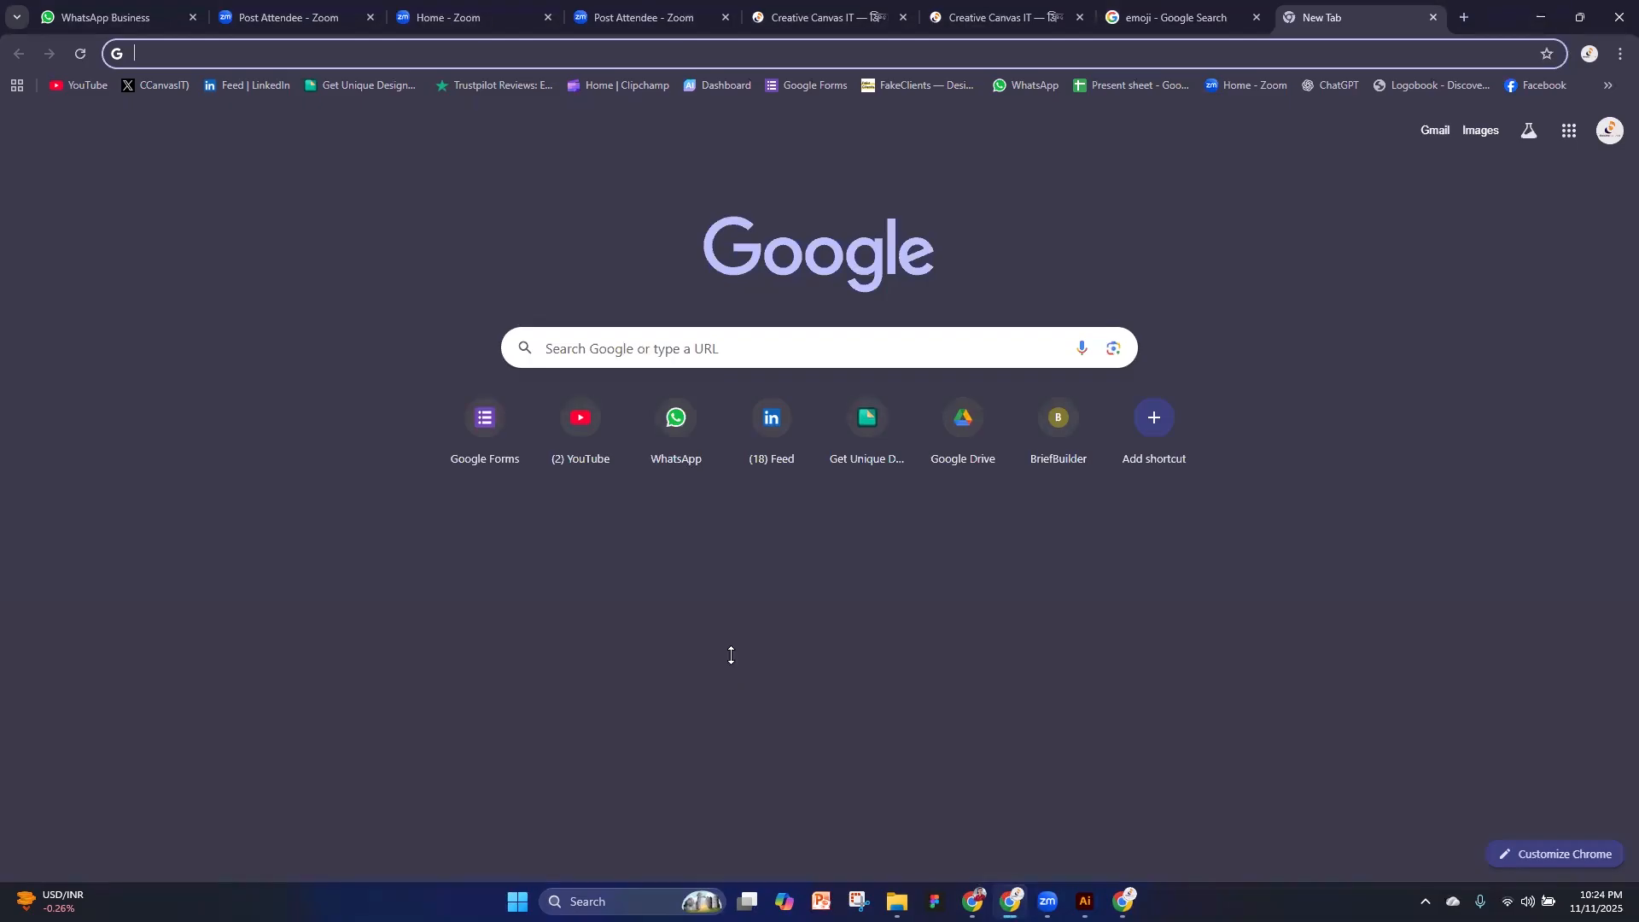
click(1046, 886)
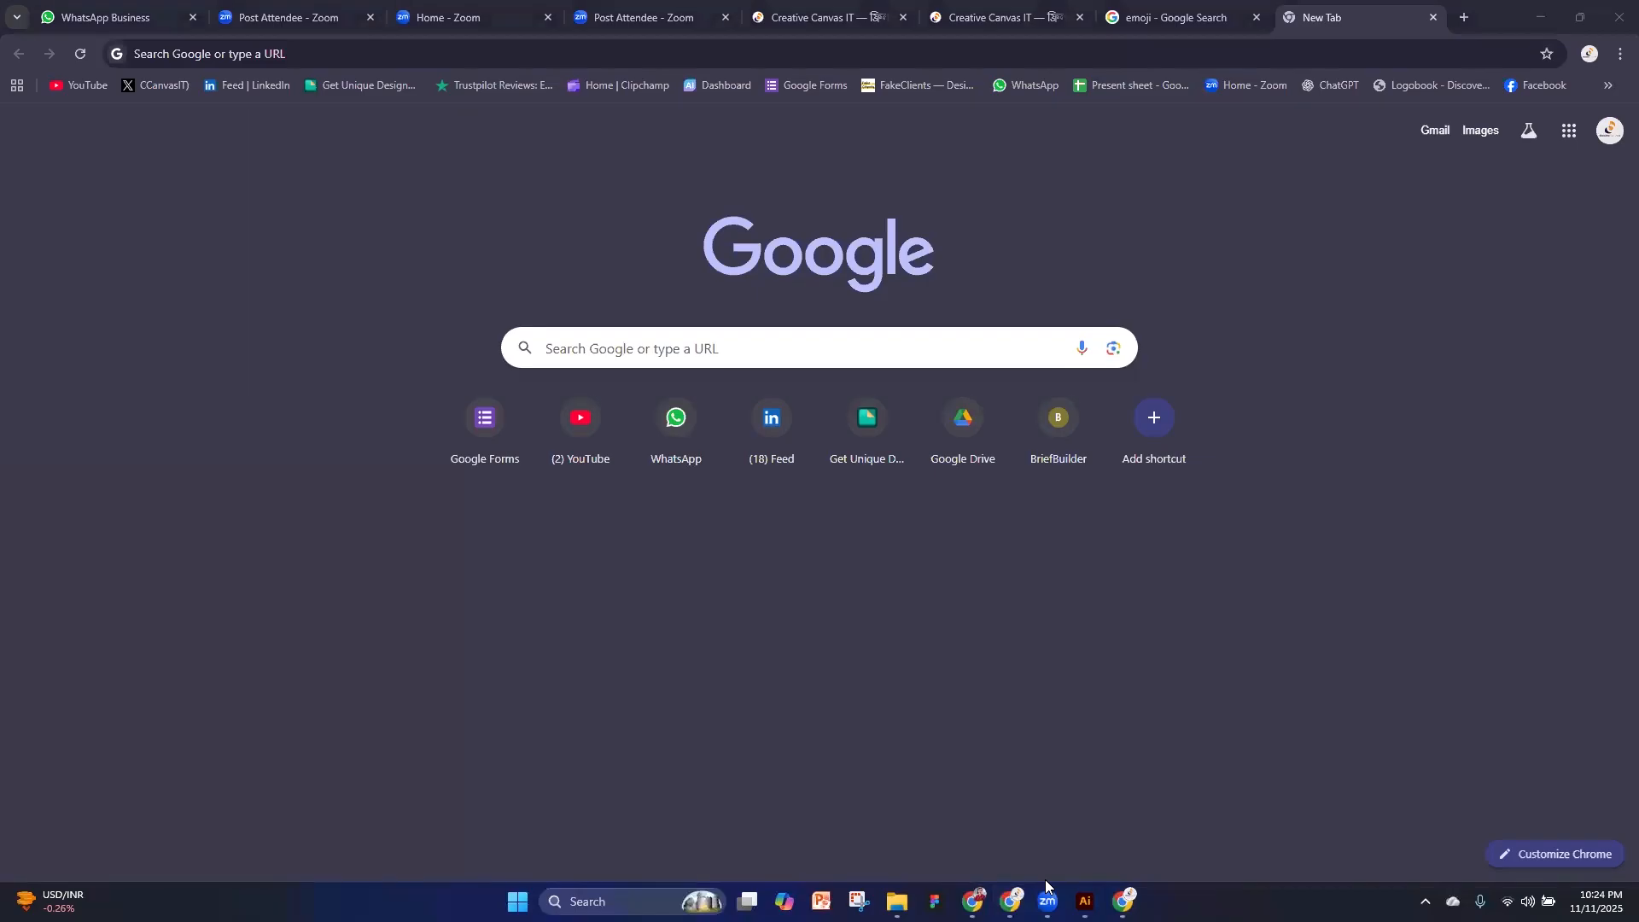
click(774, 359)
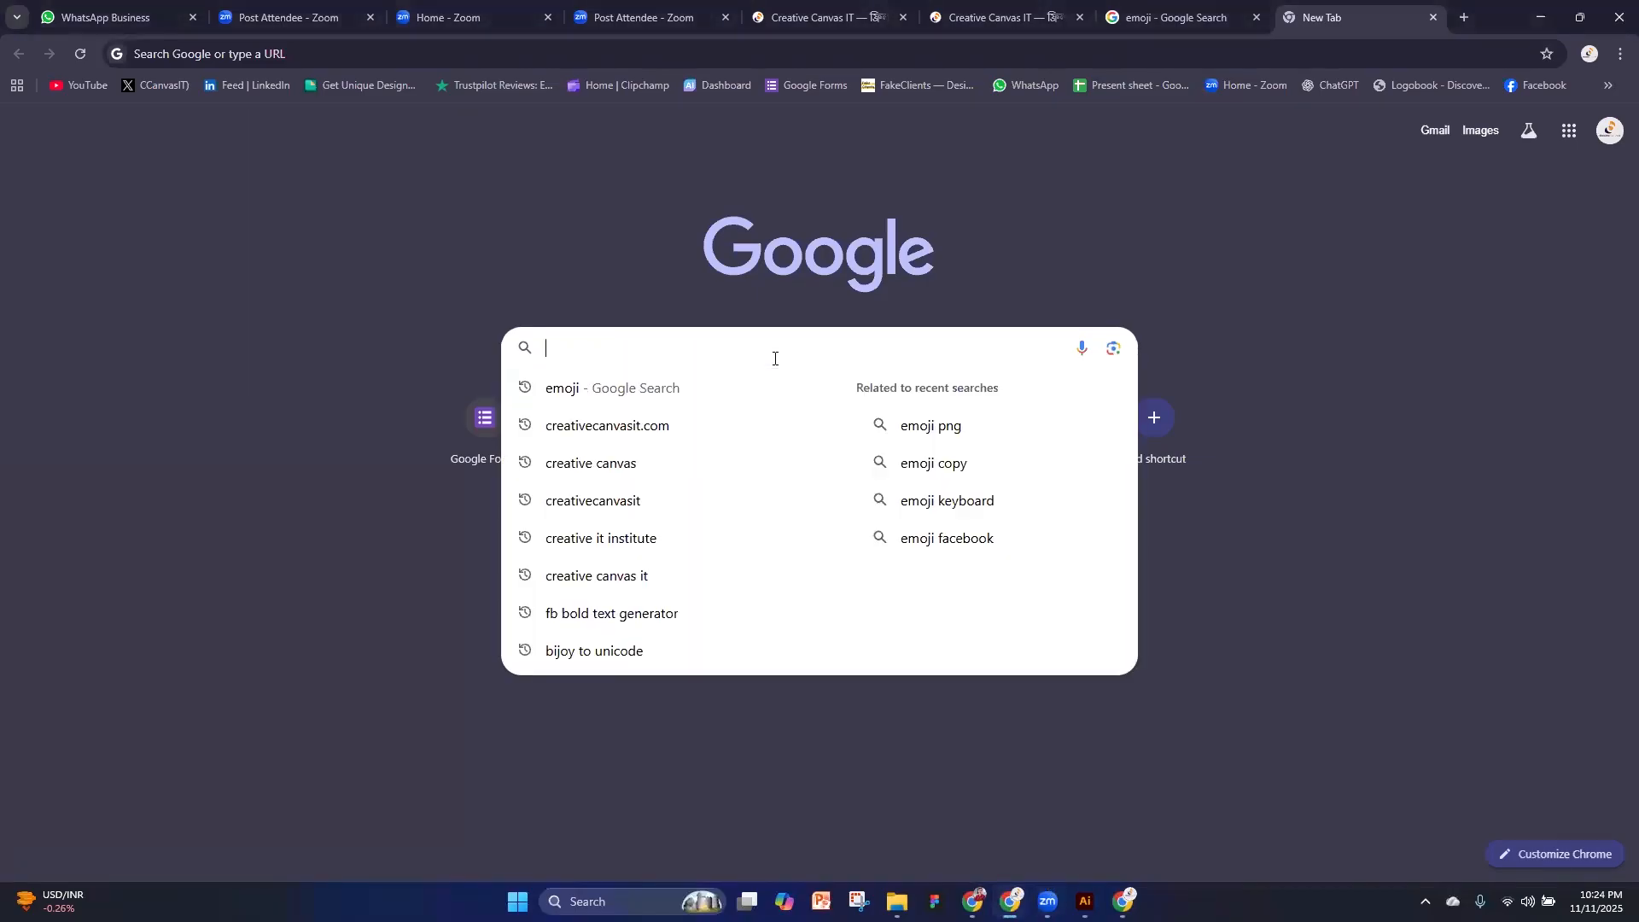
text(shh)
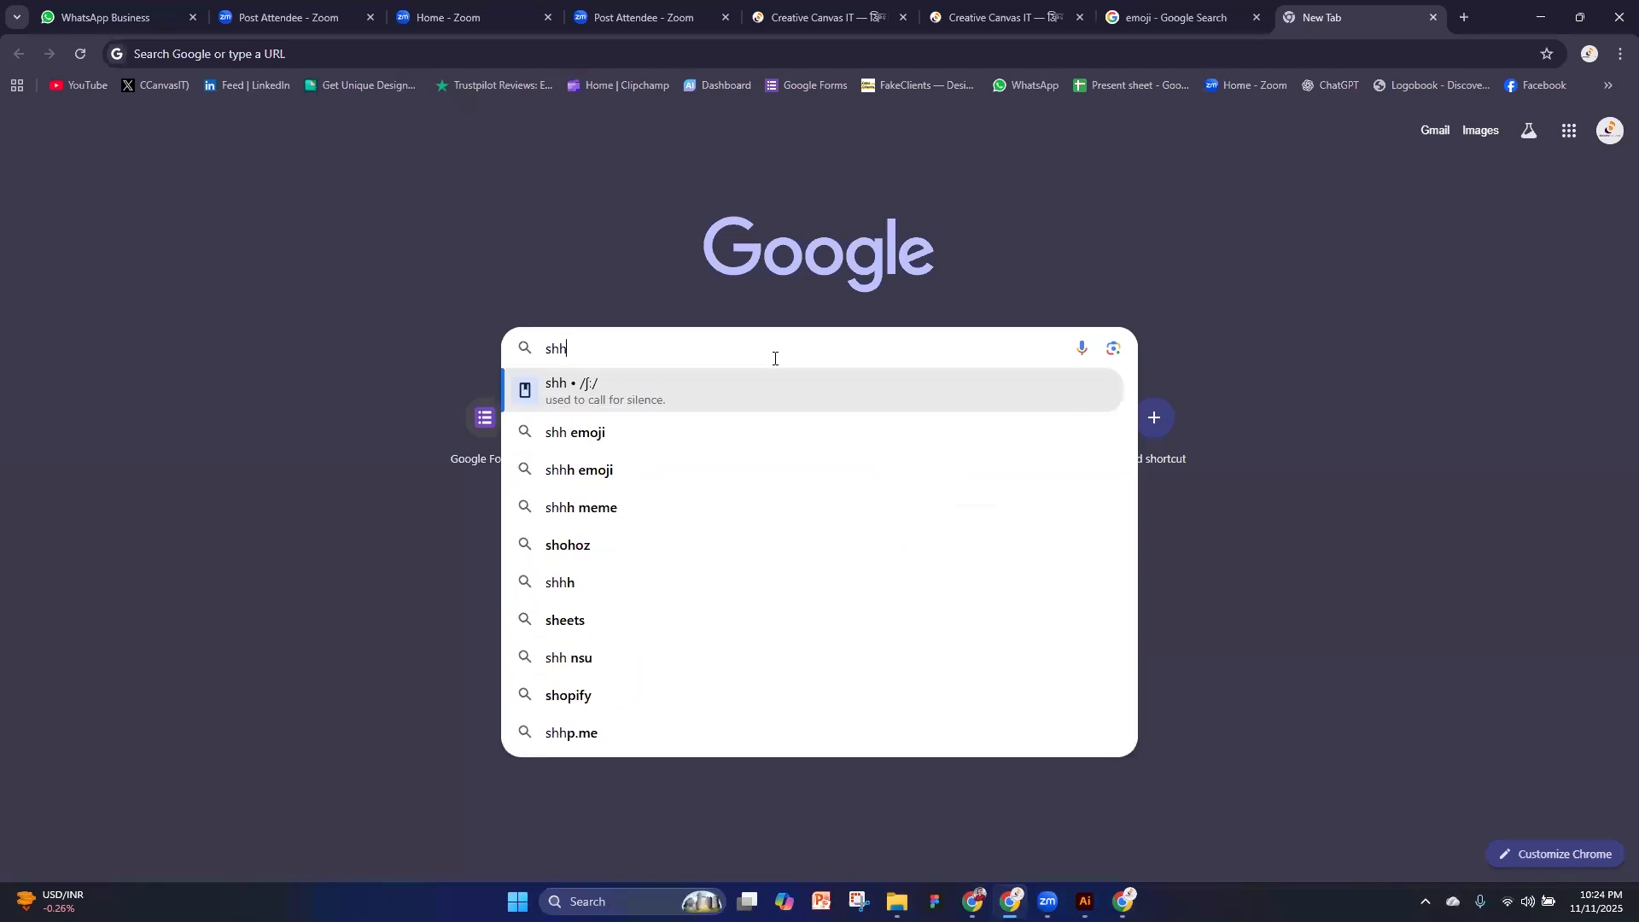
key(BackSpace)
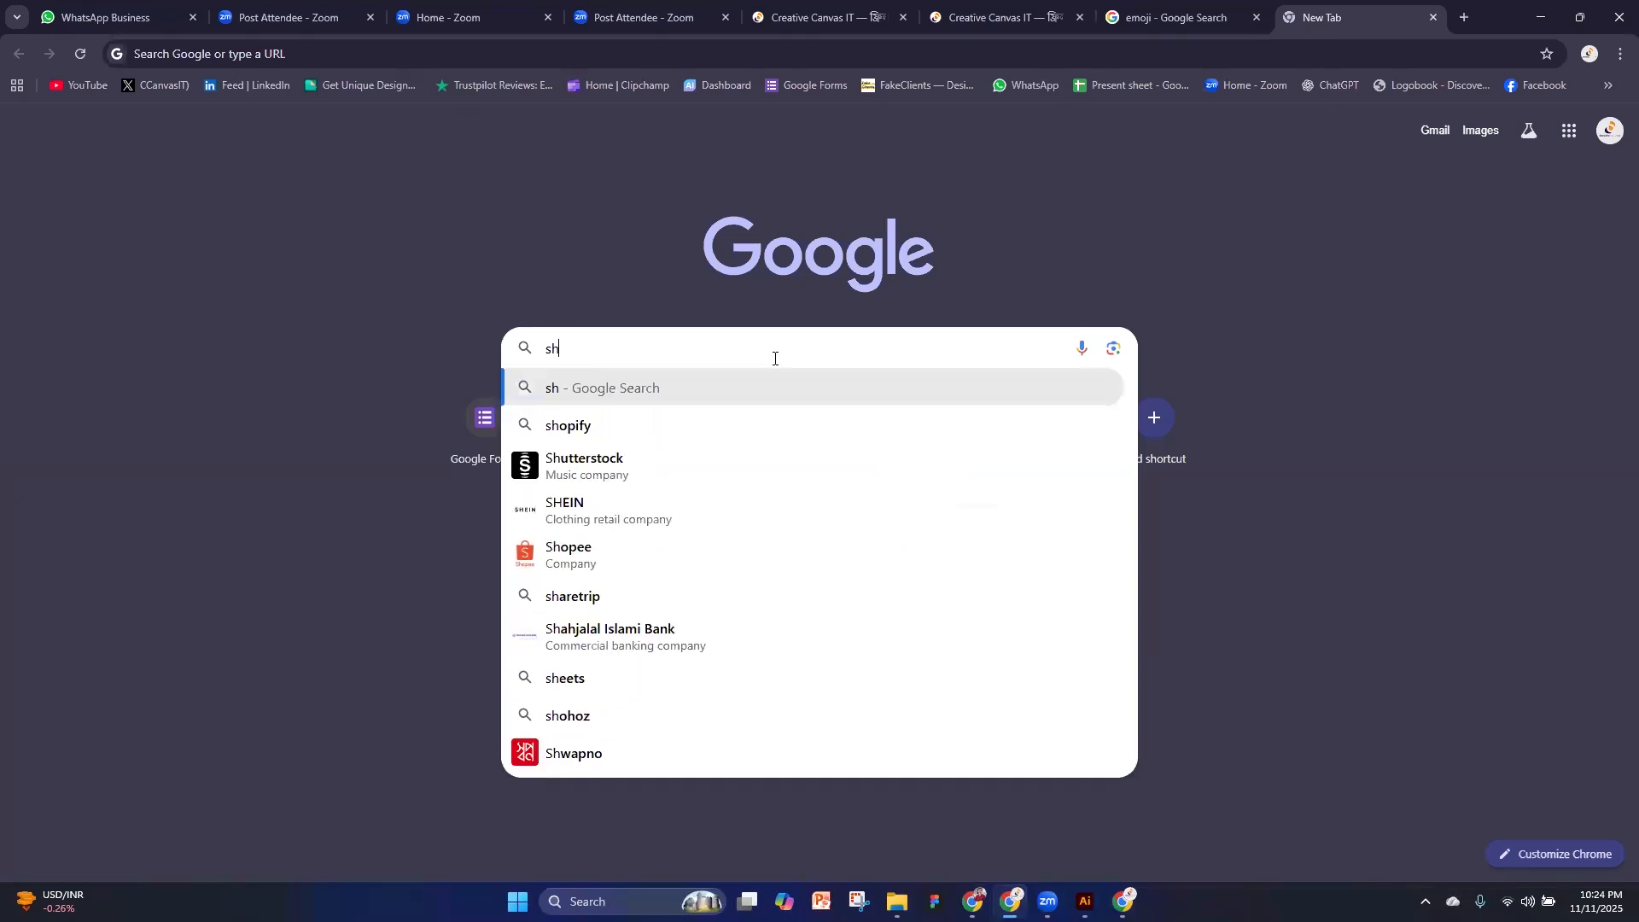
text(utt)
key(Right)
key(Return)
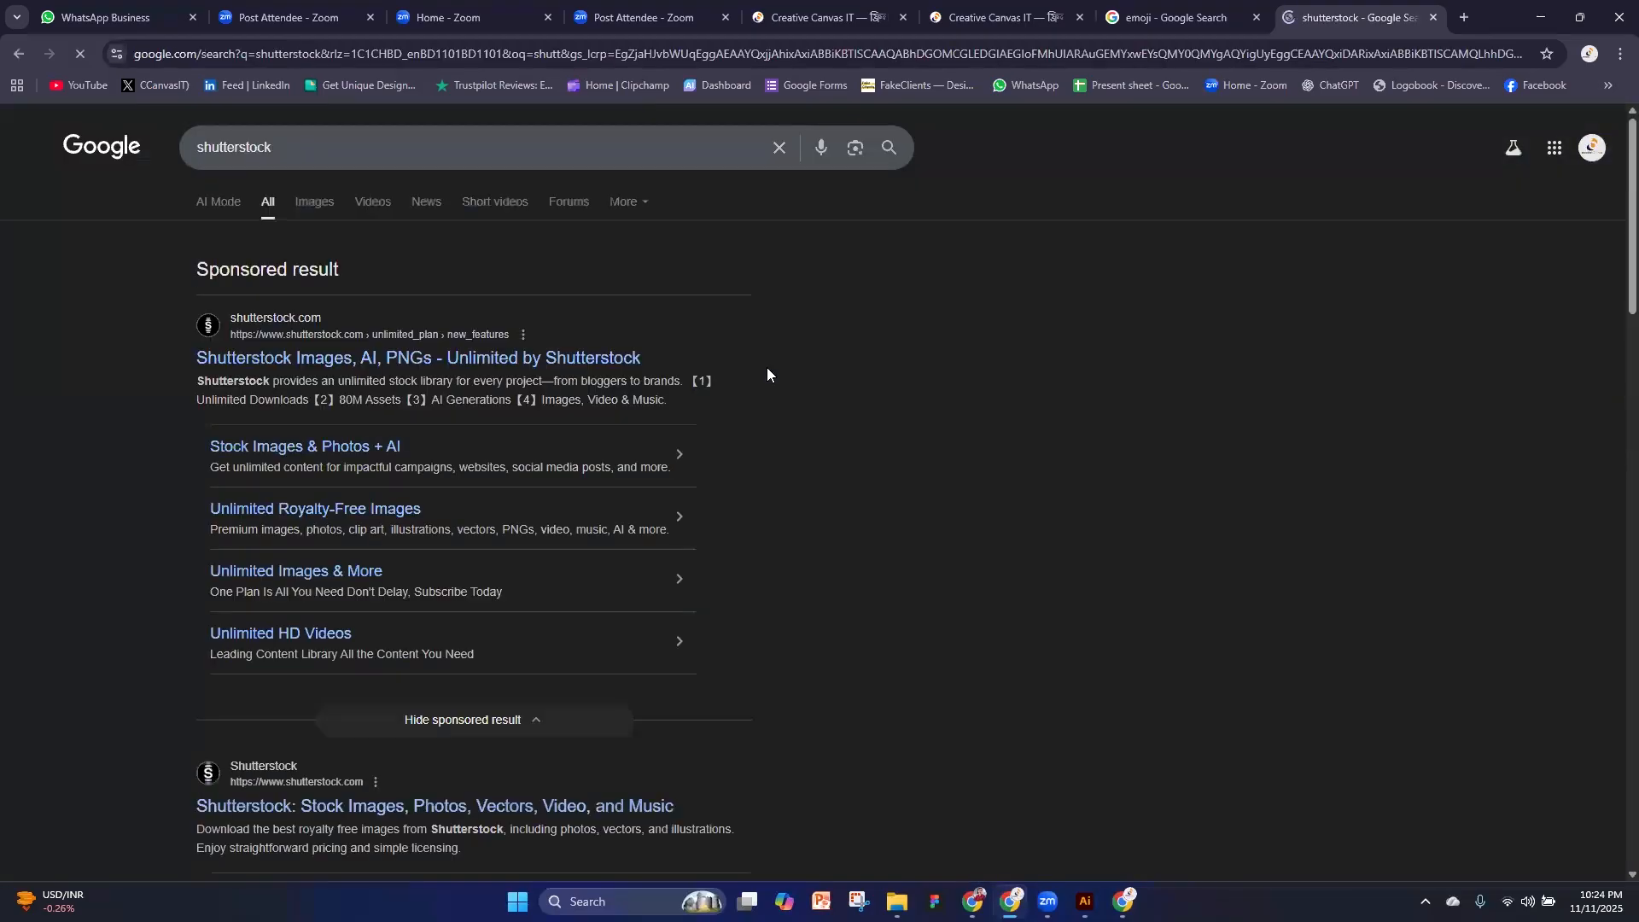
click(274, 357)
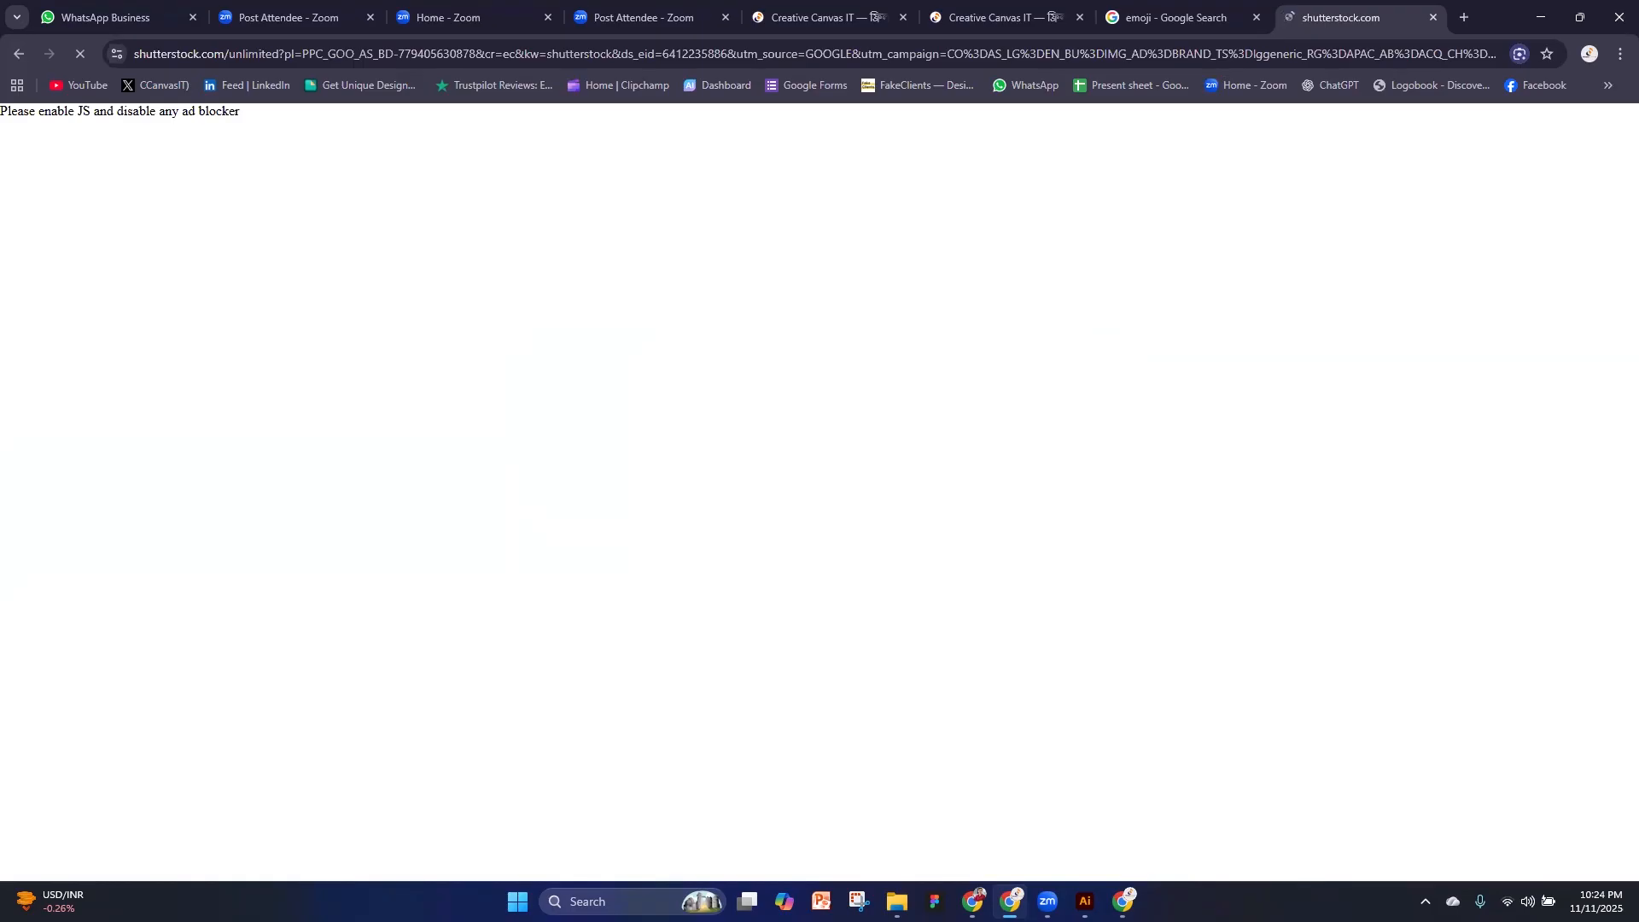
Switch to the Chrome window with the UI UX - 2504 Drive folder and search for shutterstock downloader in a new tab
click(1012, 898)
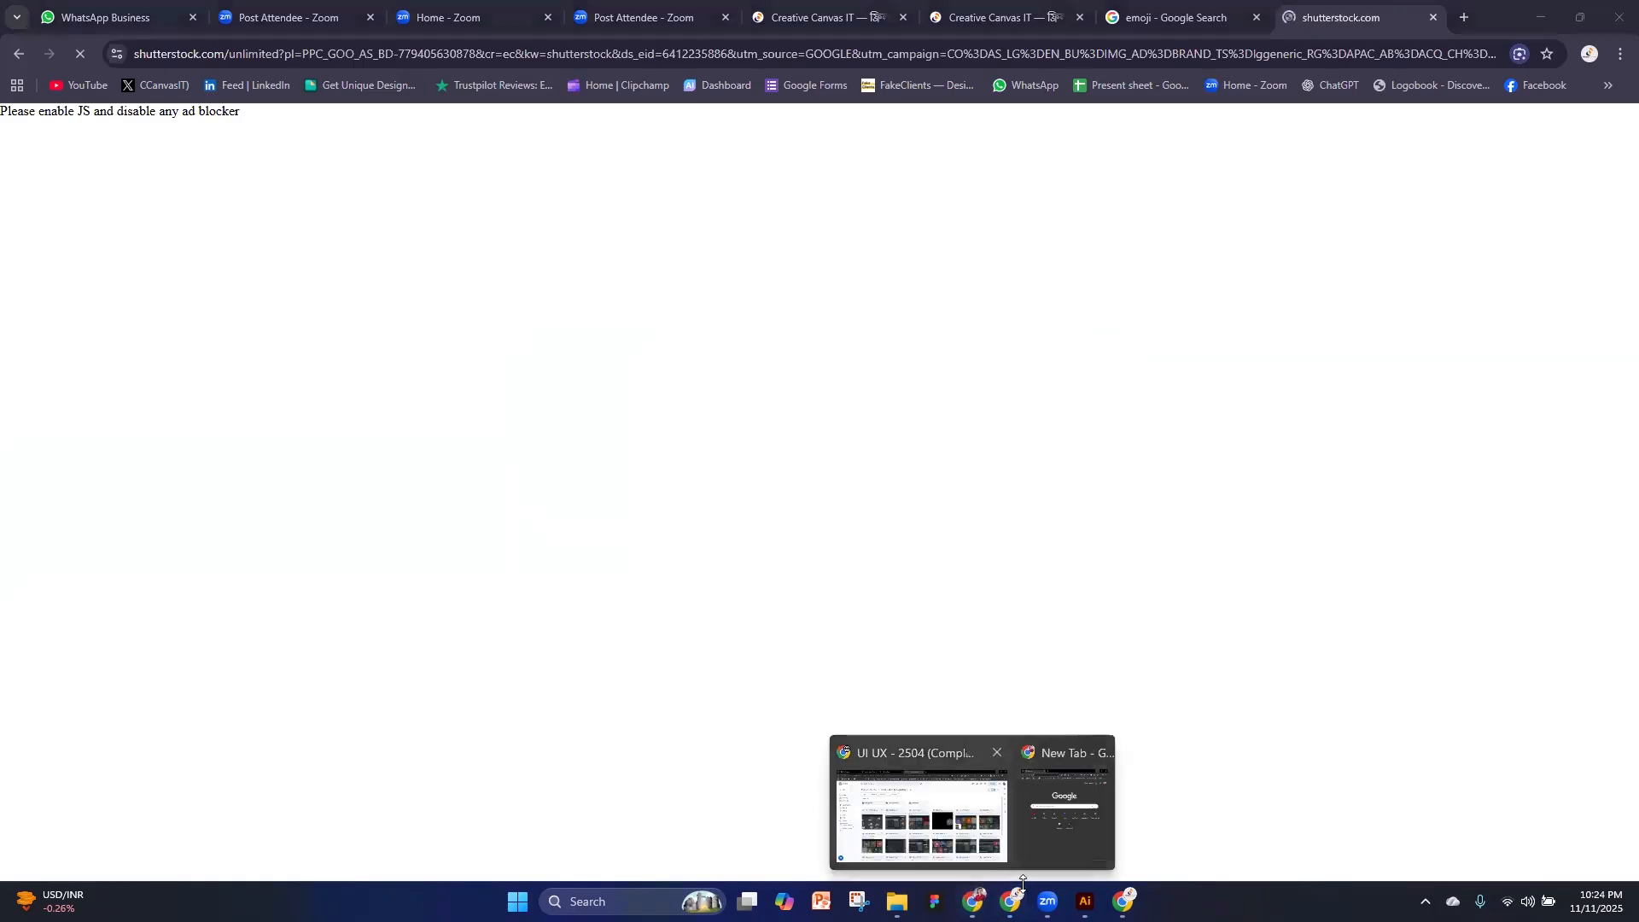
click(921, 815)
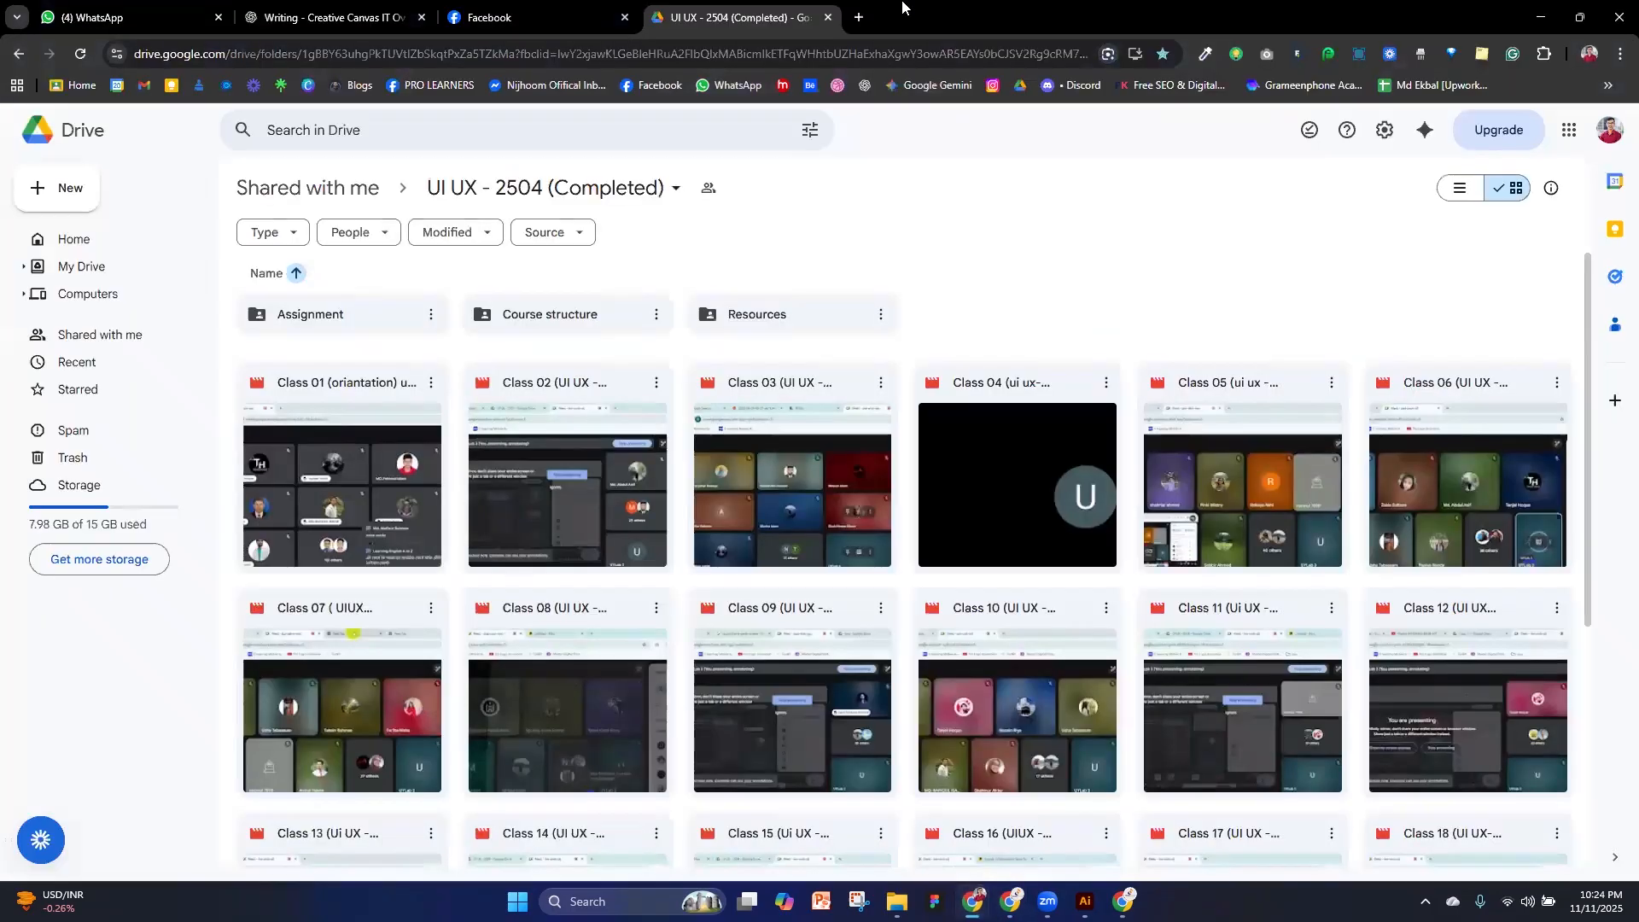
click(861, 18)
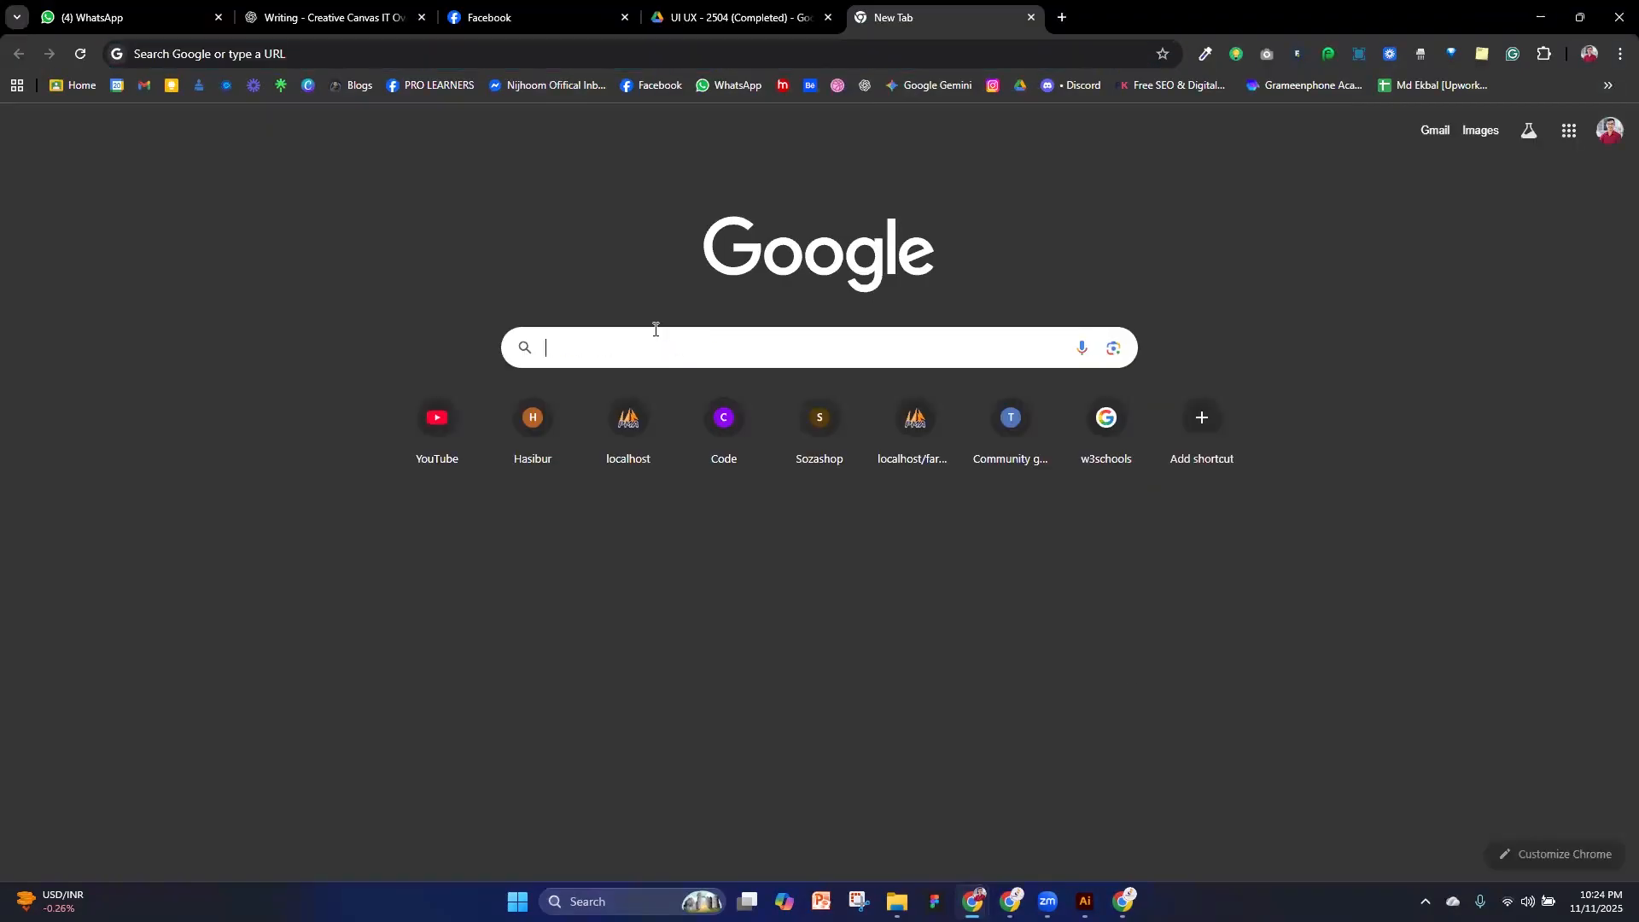
click(656, 329)
text(shu)
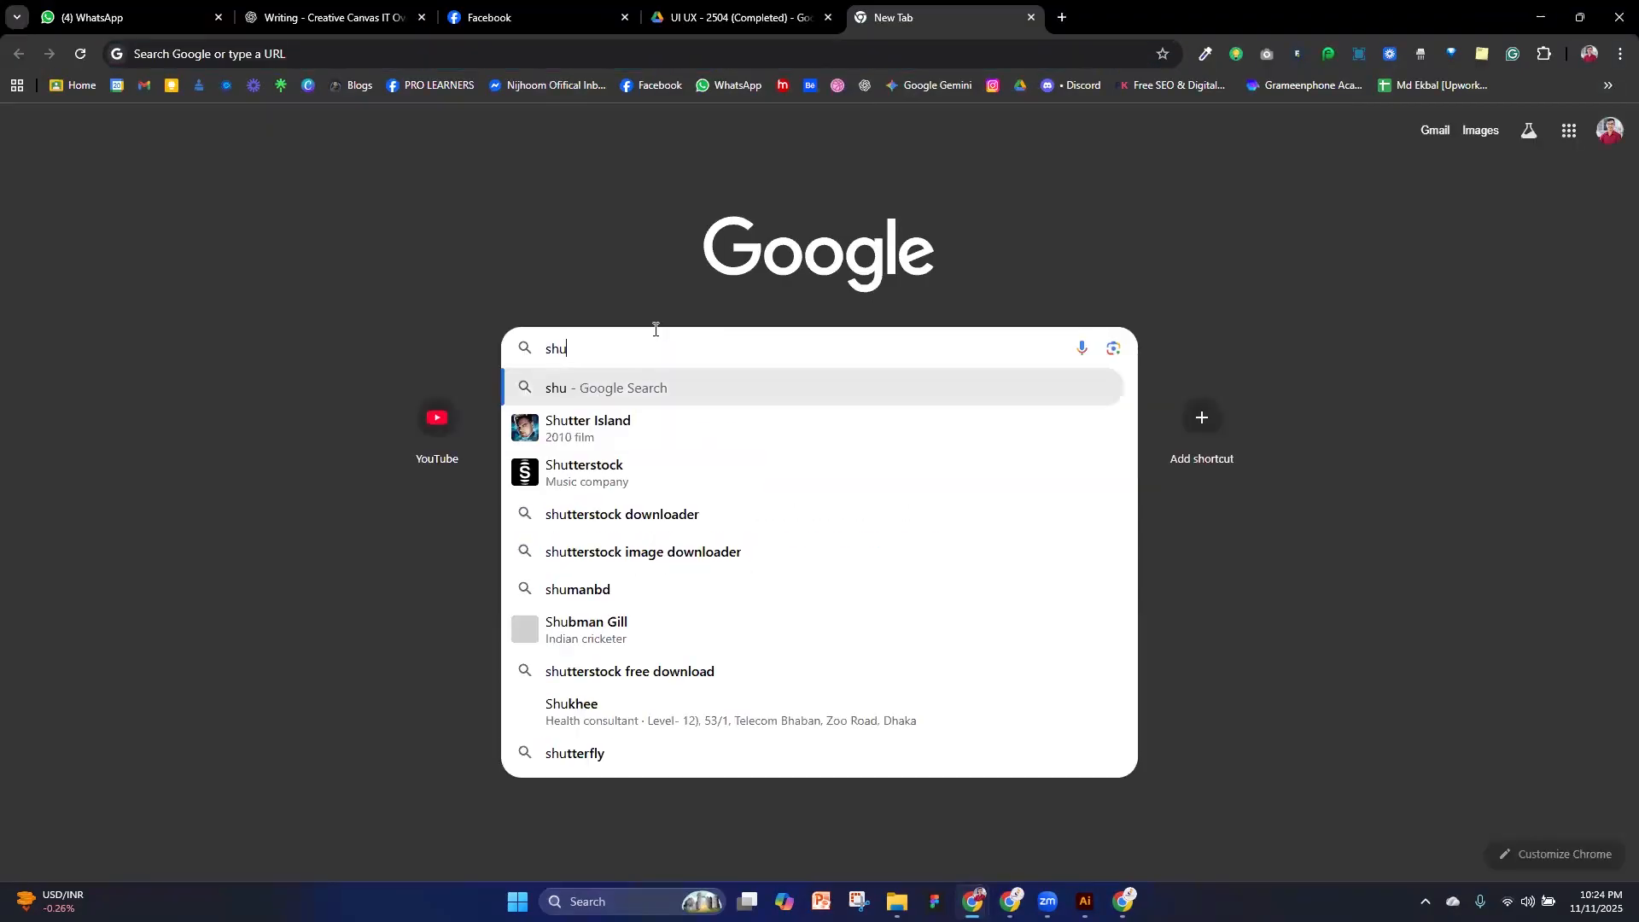
text(t)
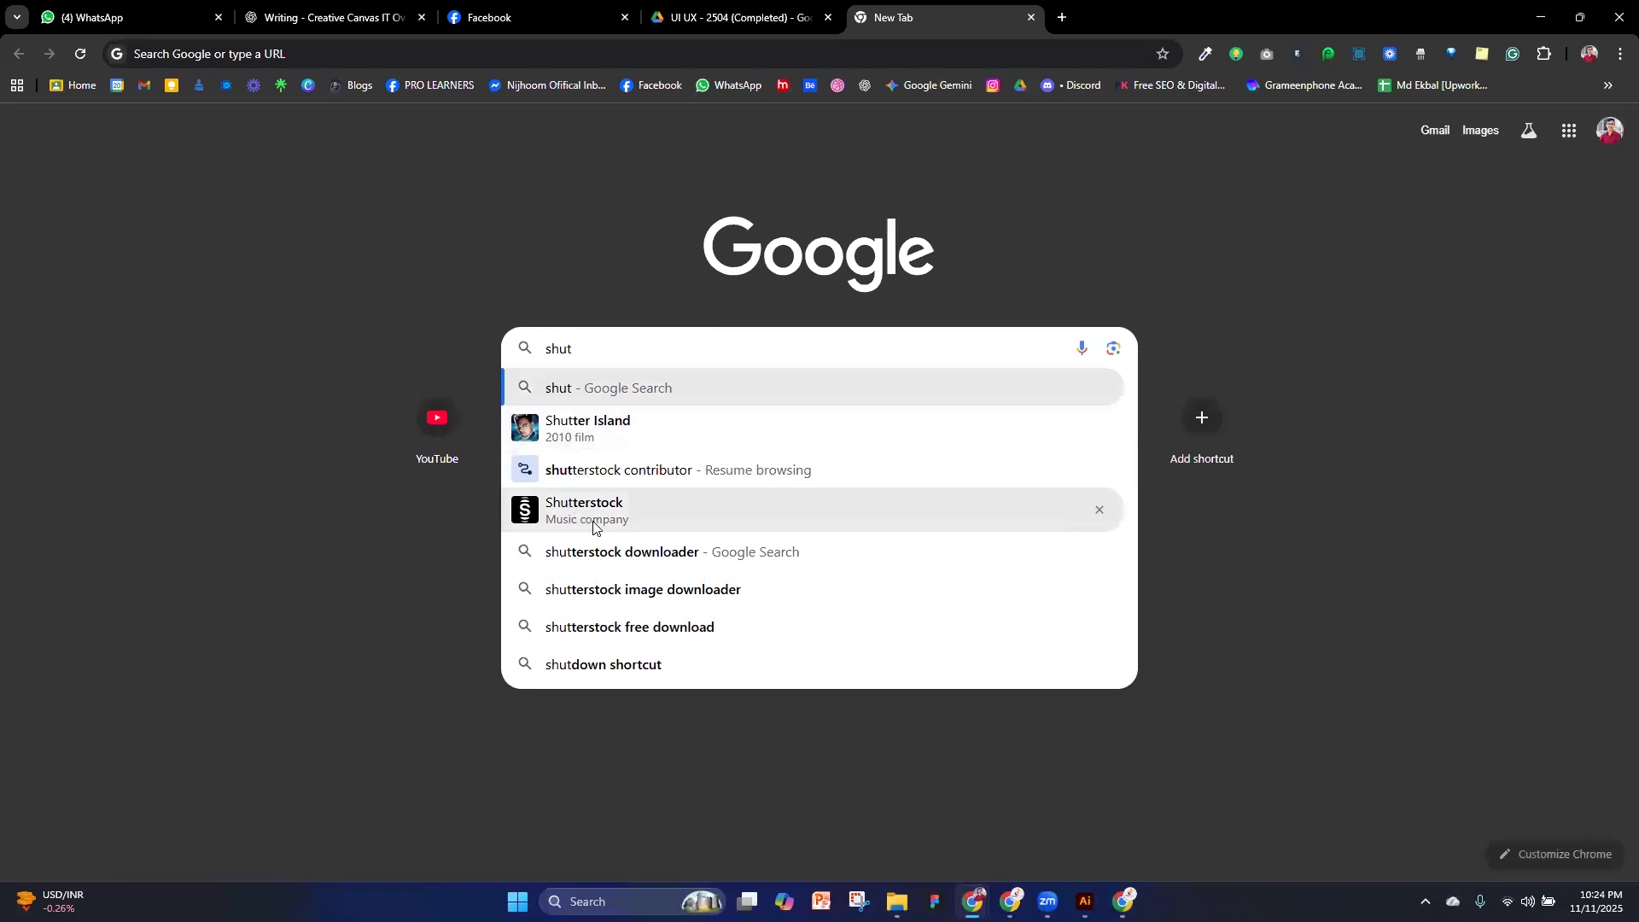
click(650, 551)
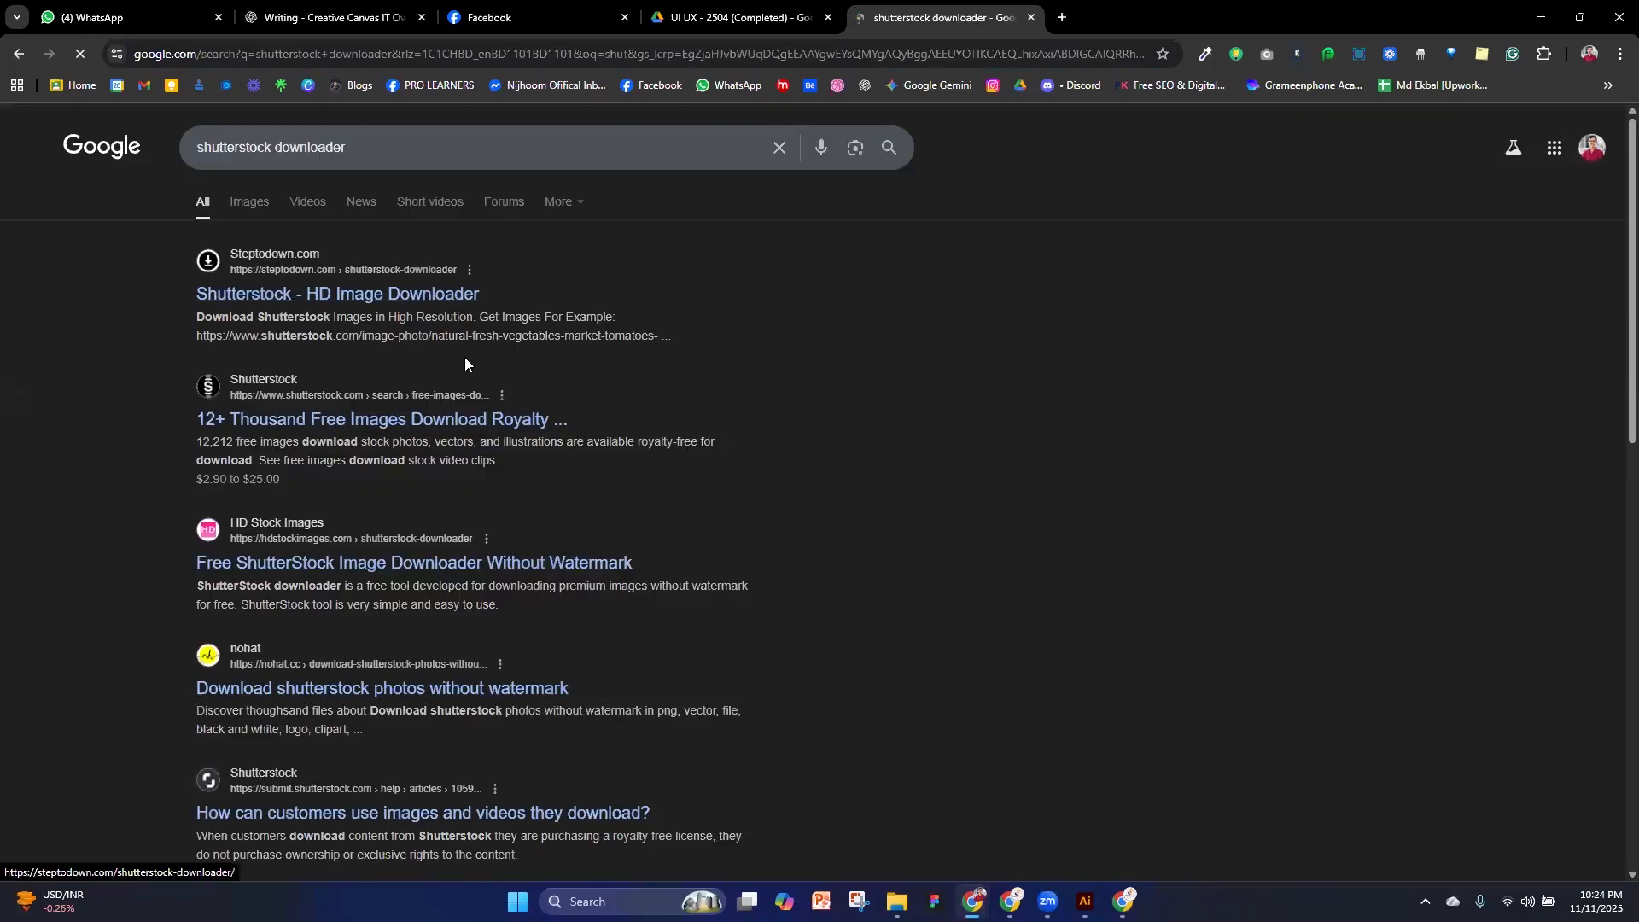
scroll(470, 384, down, 2)
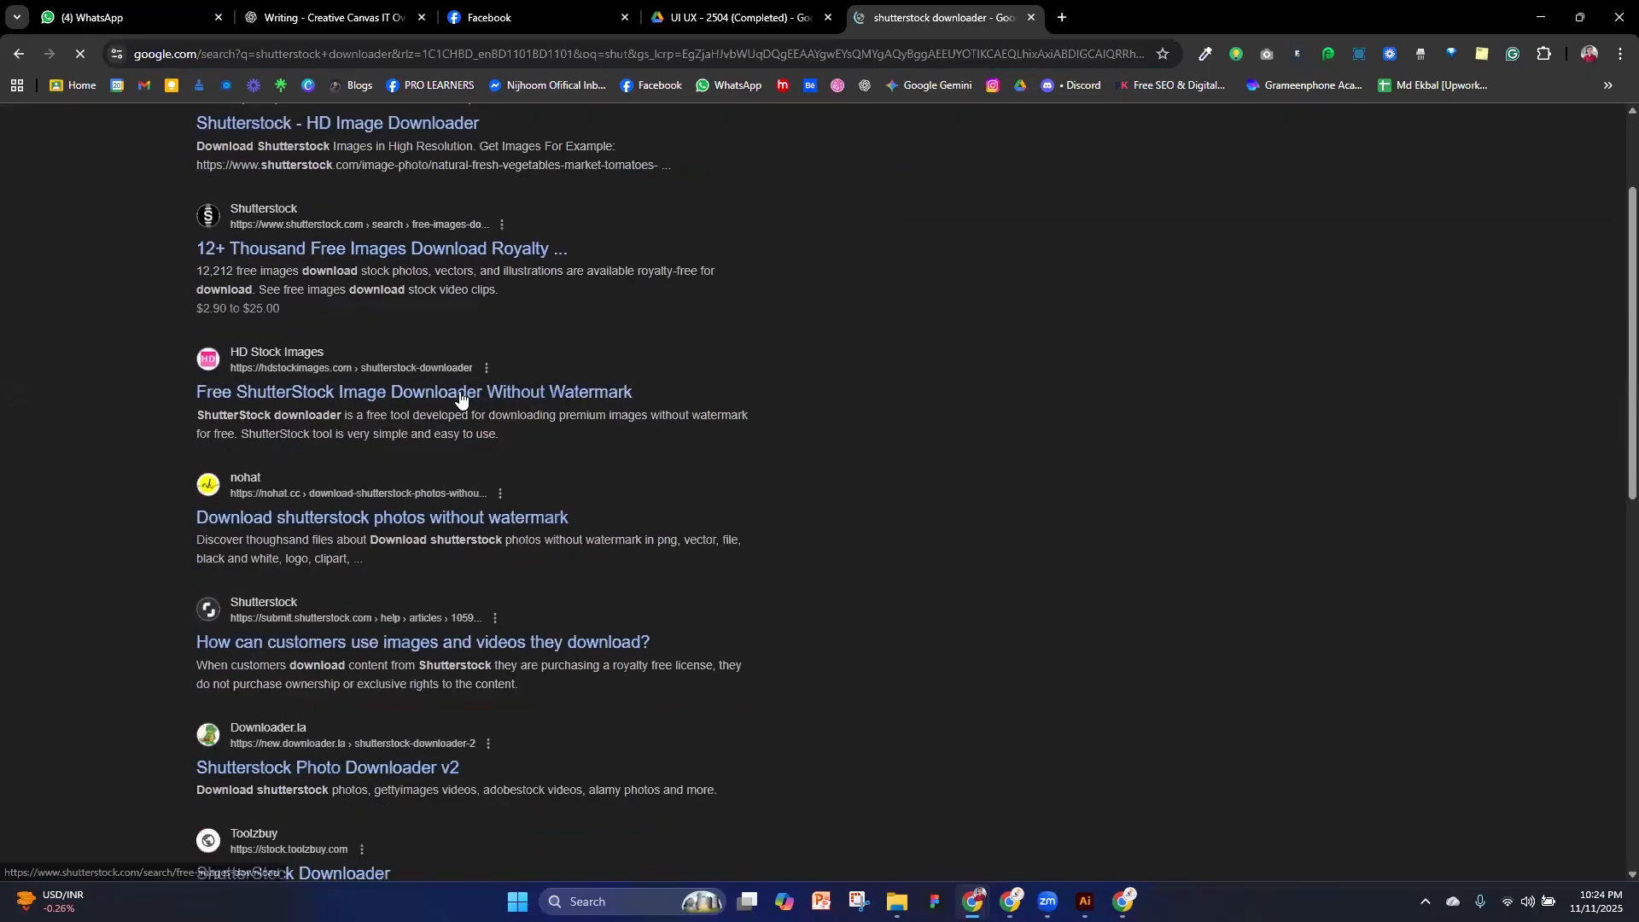
Open the Shutterstock result on how customers use downloaded images, go to the help centre home page and look through its sections
click(327, 643)
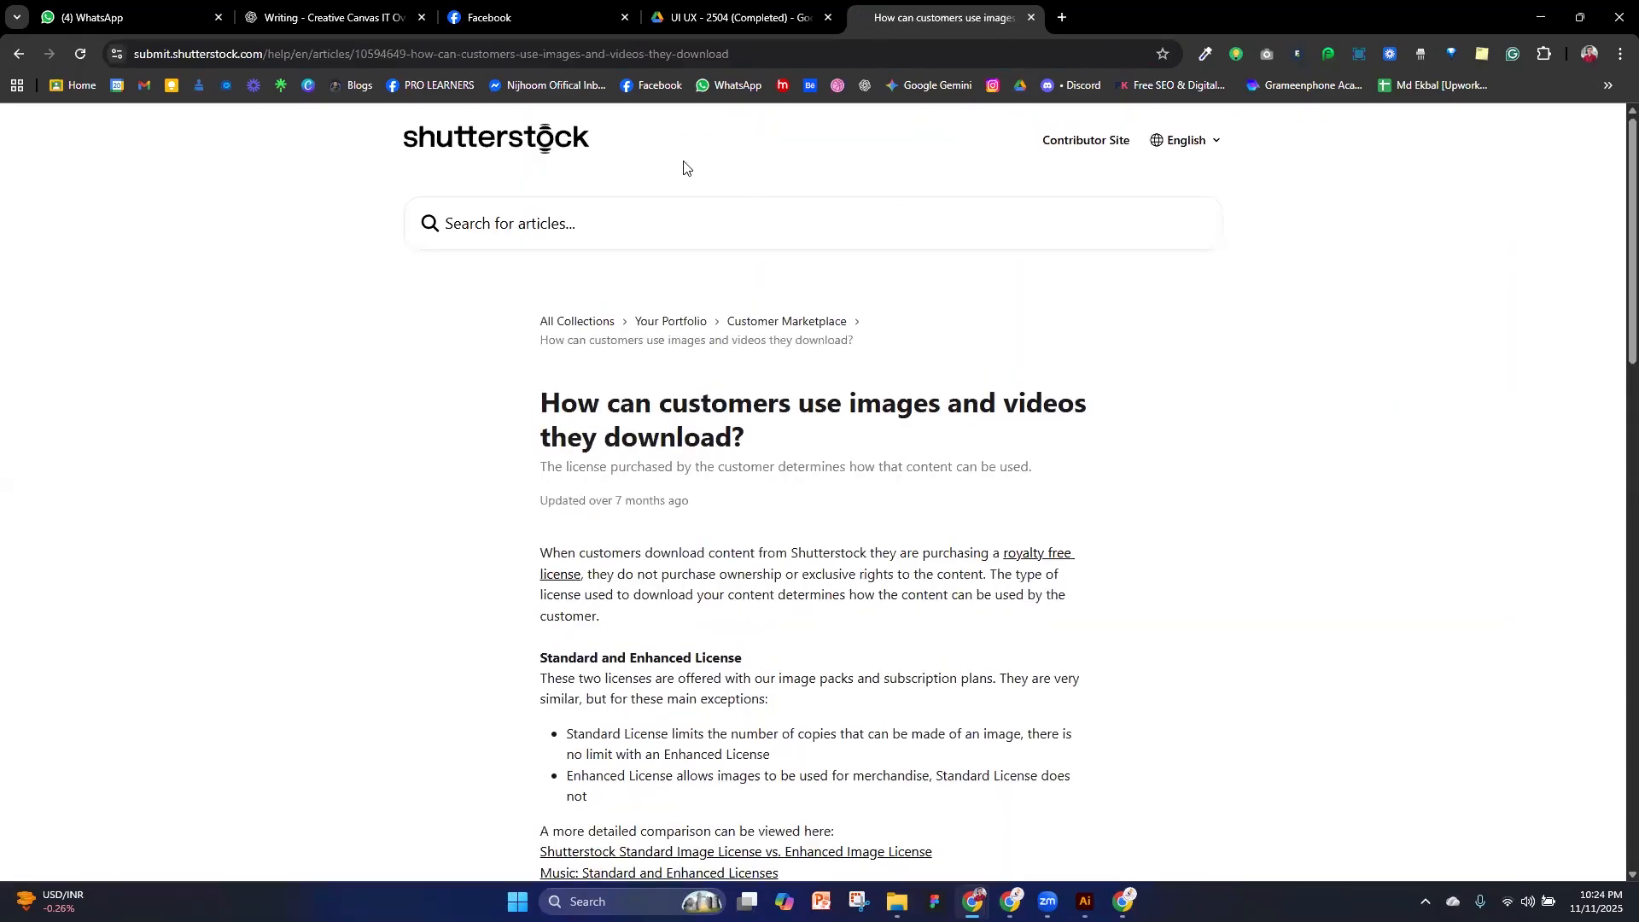
click(524, 147)
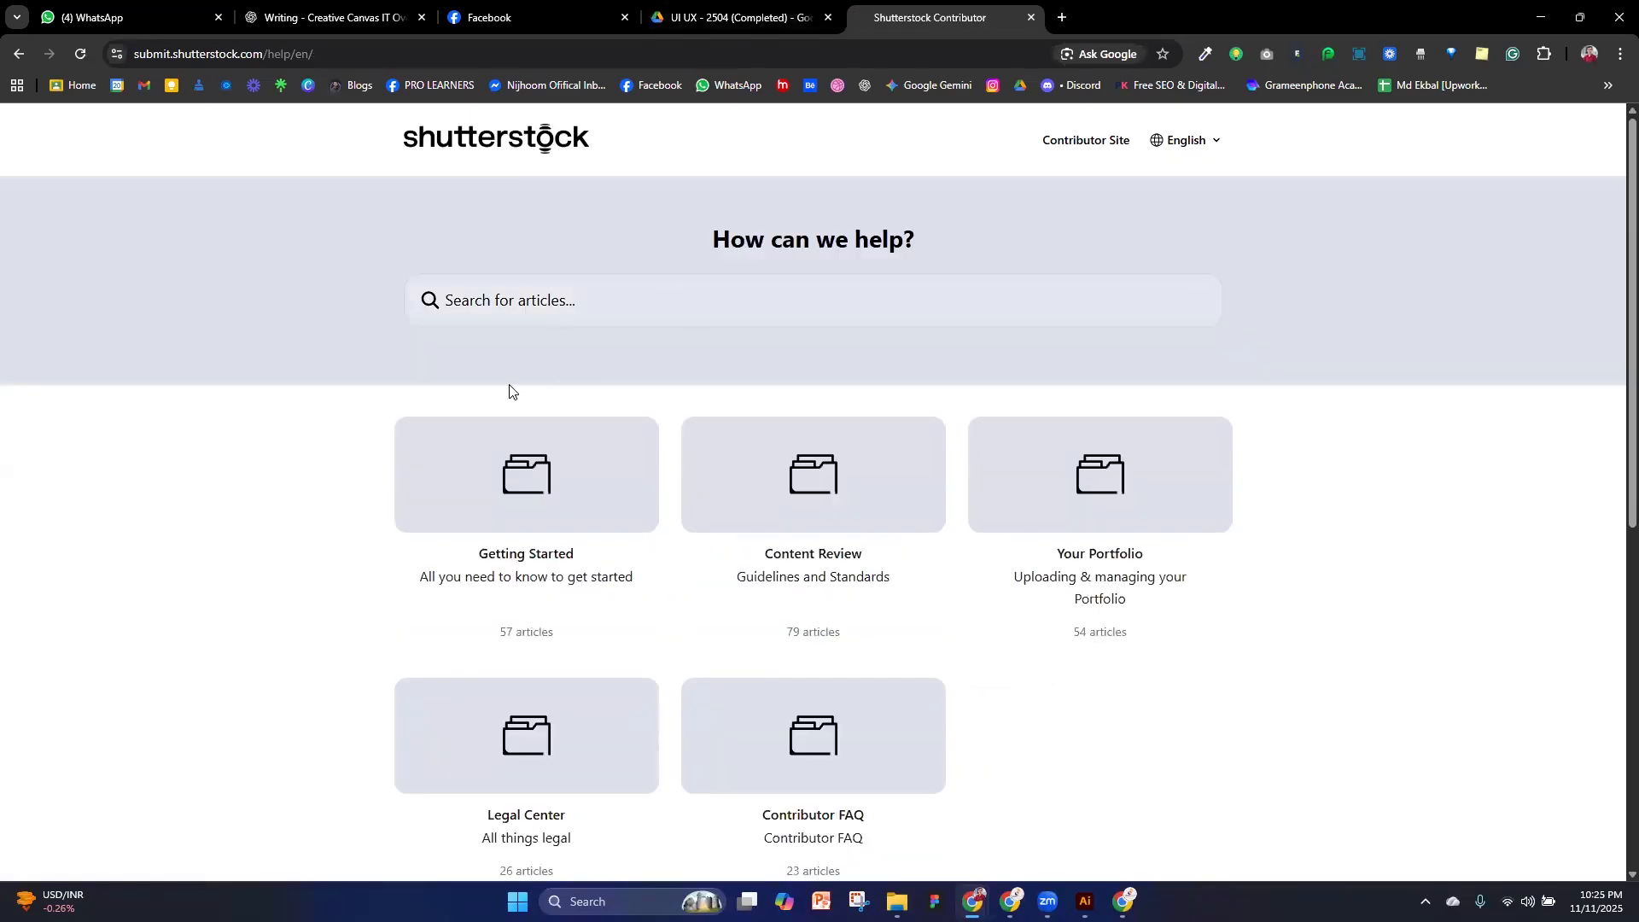
scroll(673, 571, down, 2)
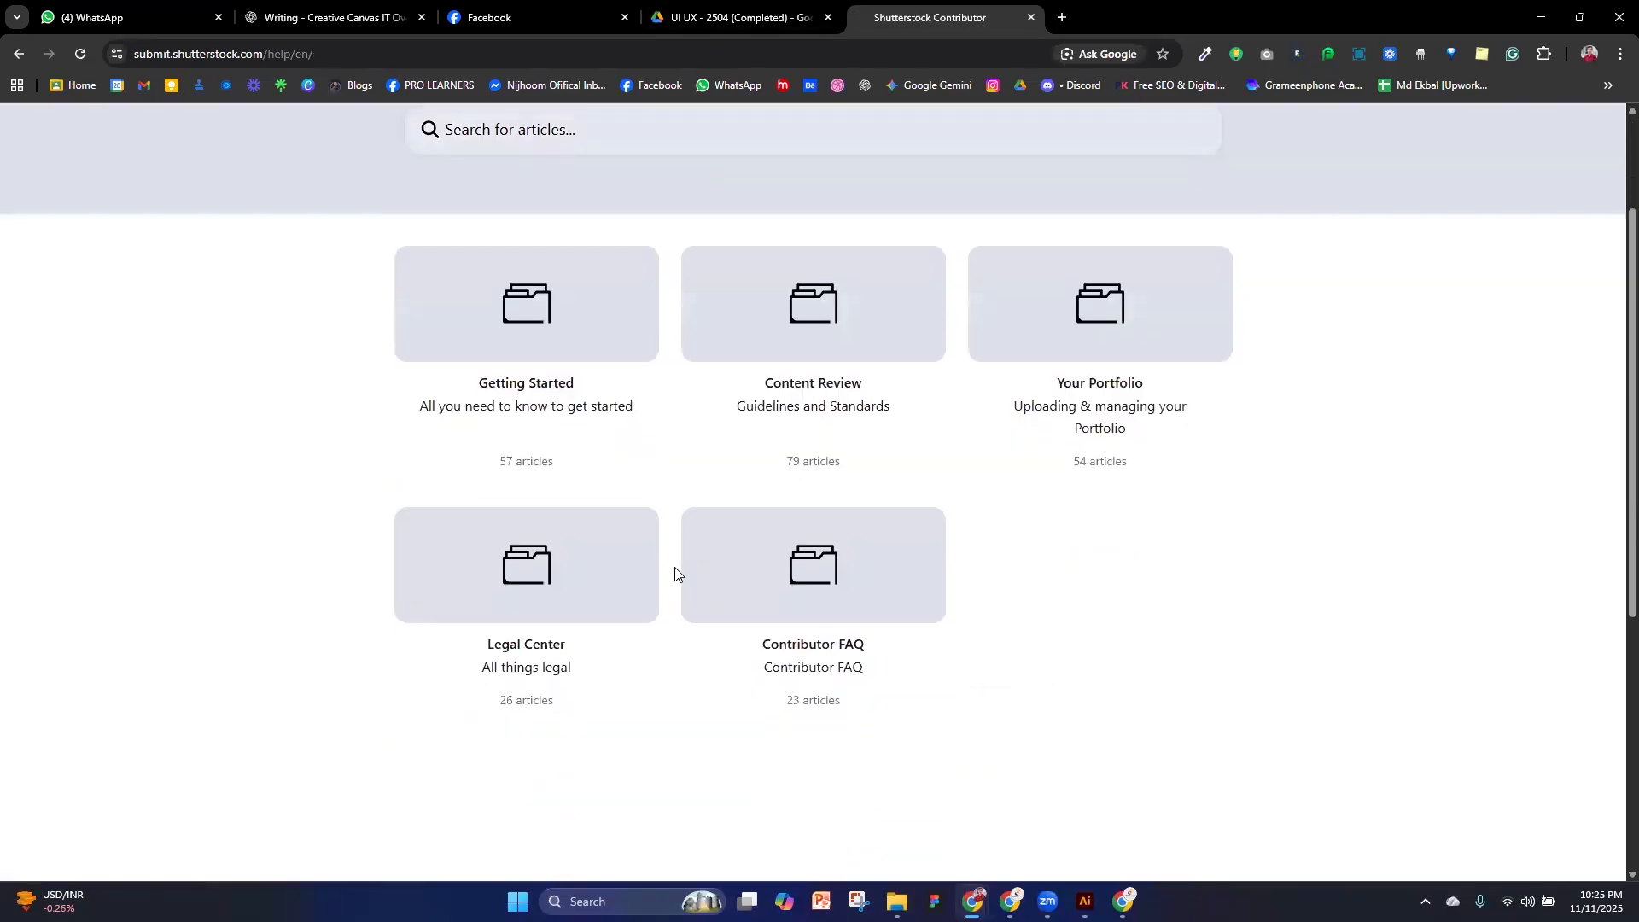
scroll(1112, 563, up, 2)
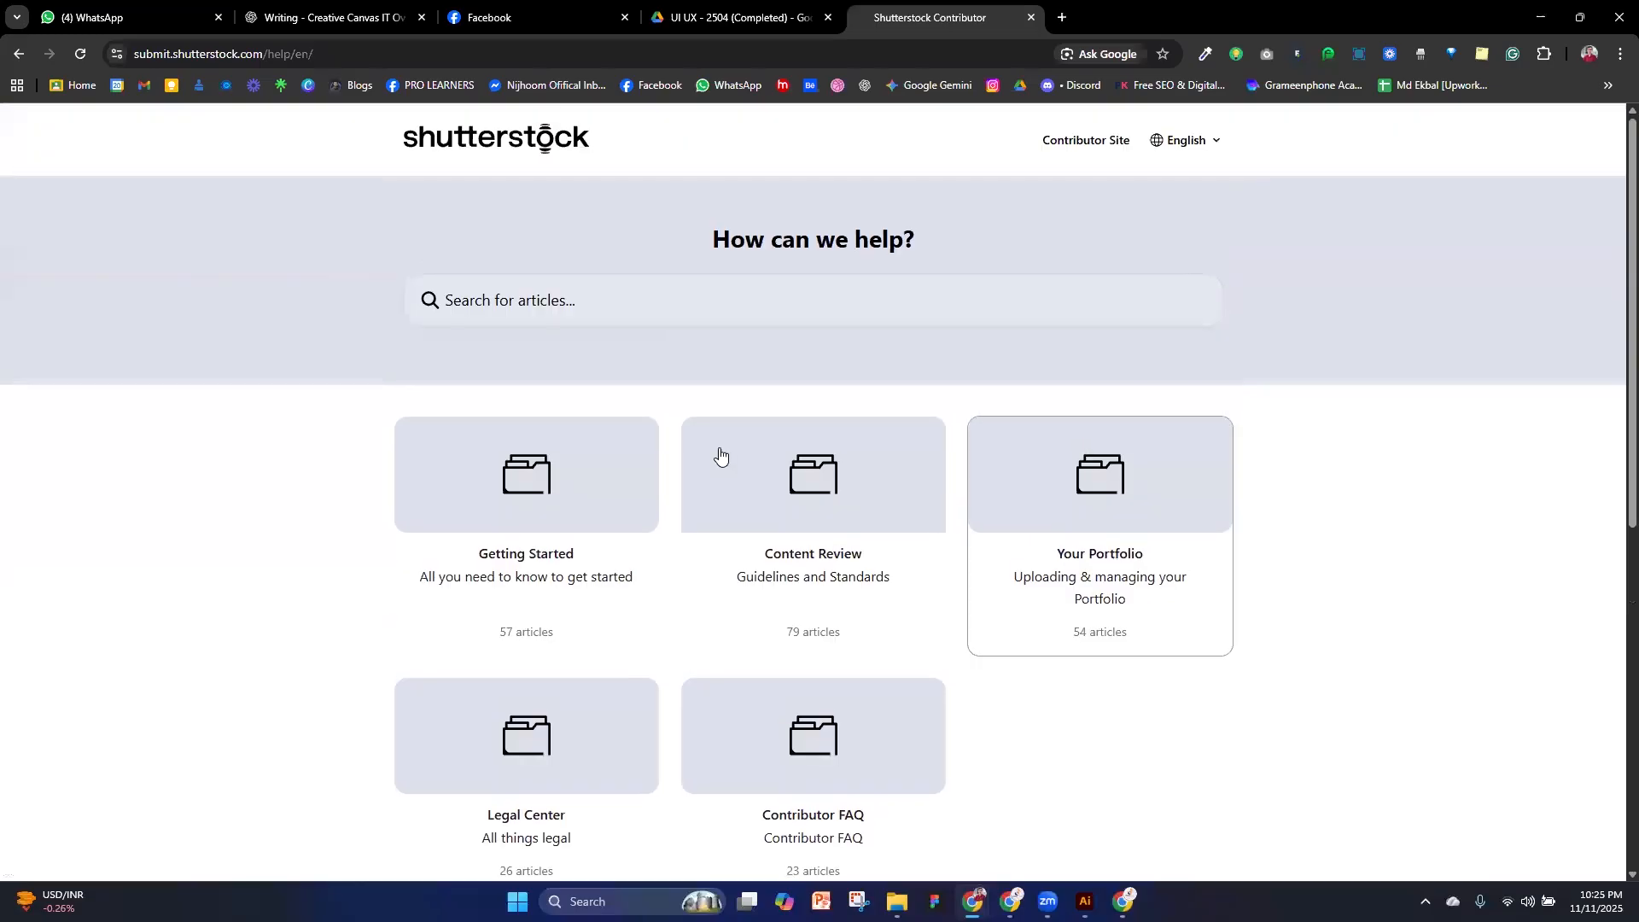
click(592, 302)
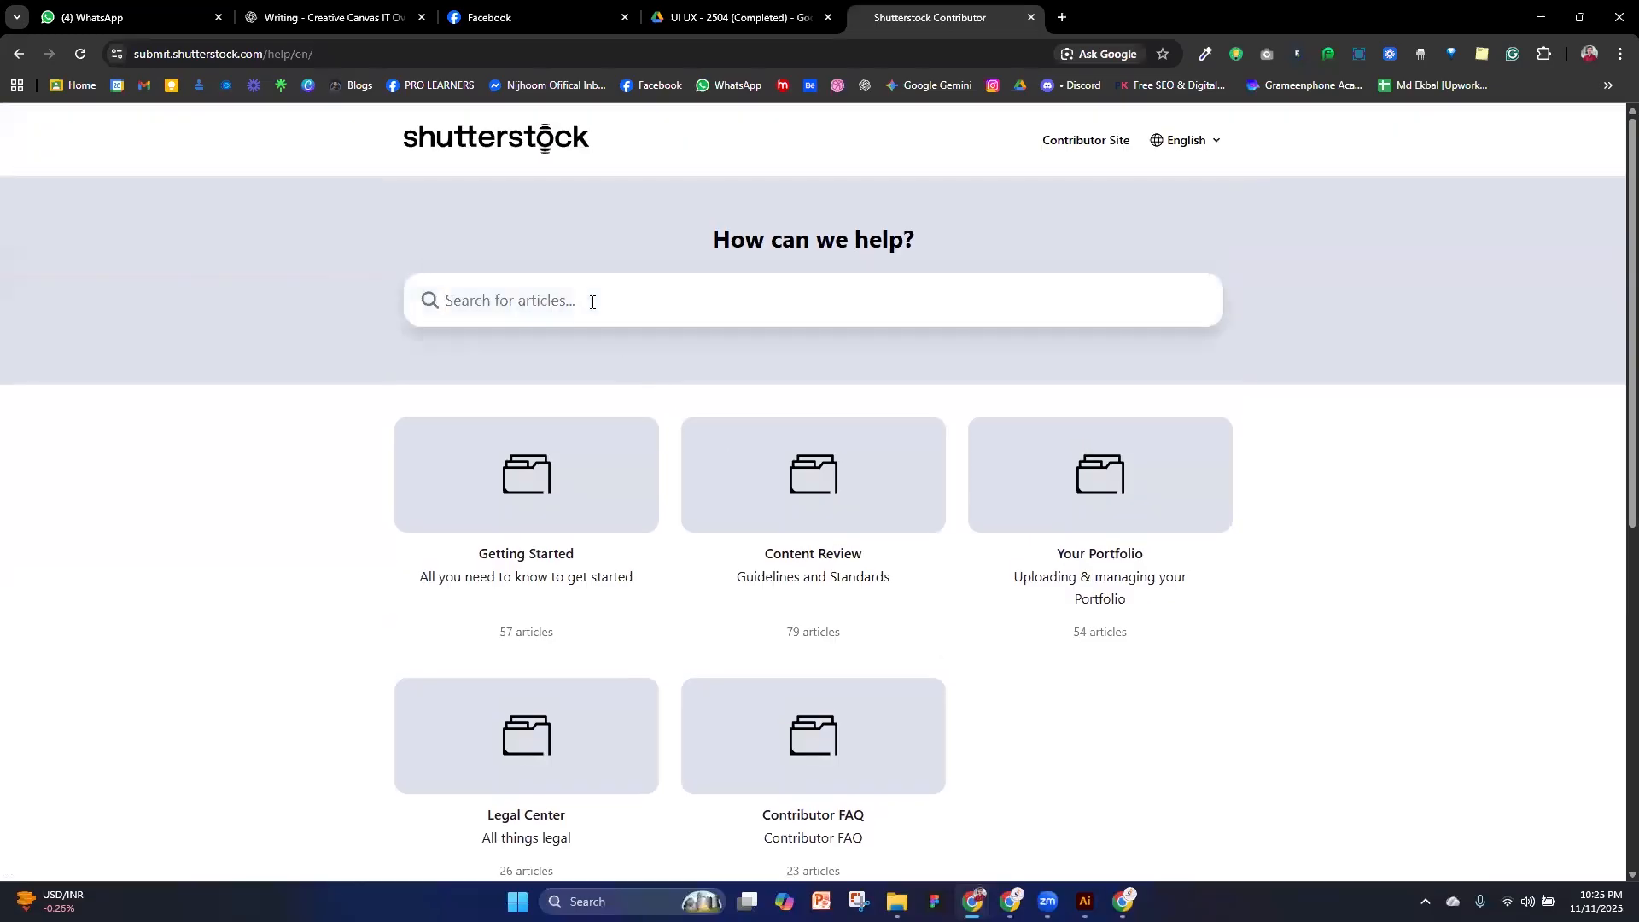
scroll(1009, 772, down, 3)
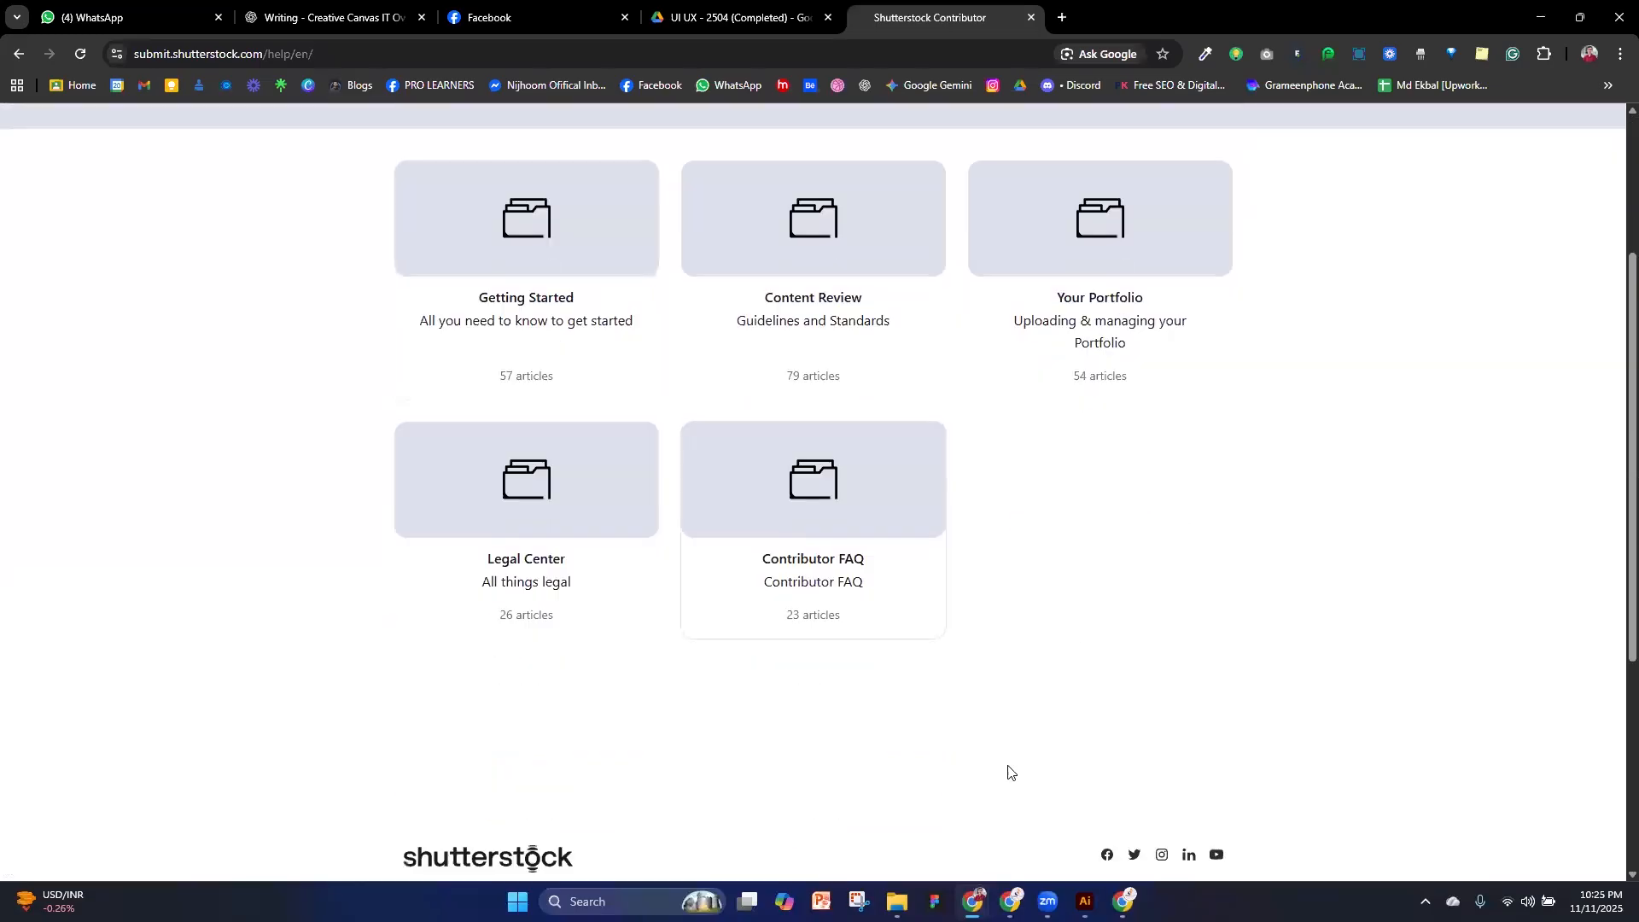
scroll(734, 606, down, 5)
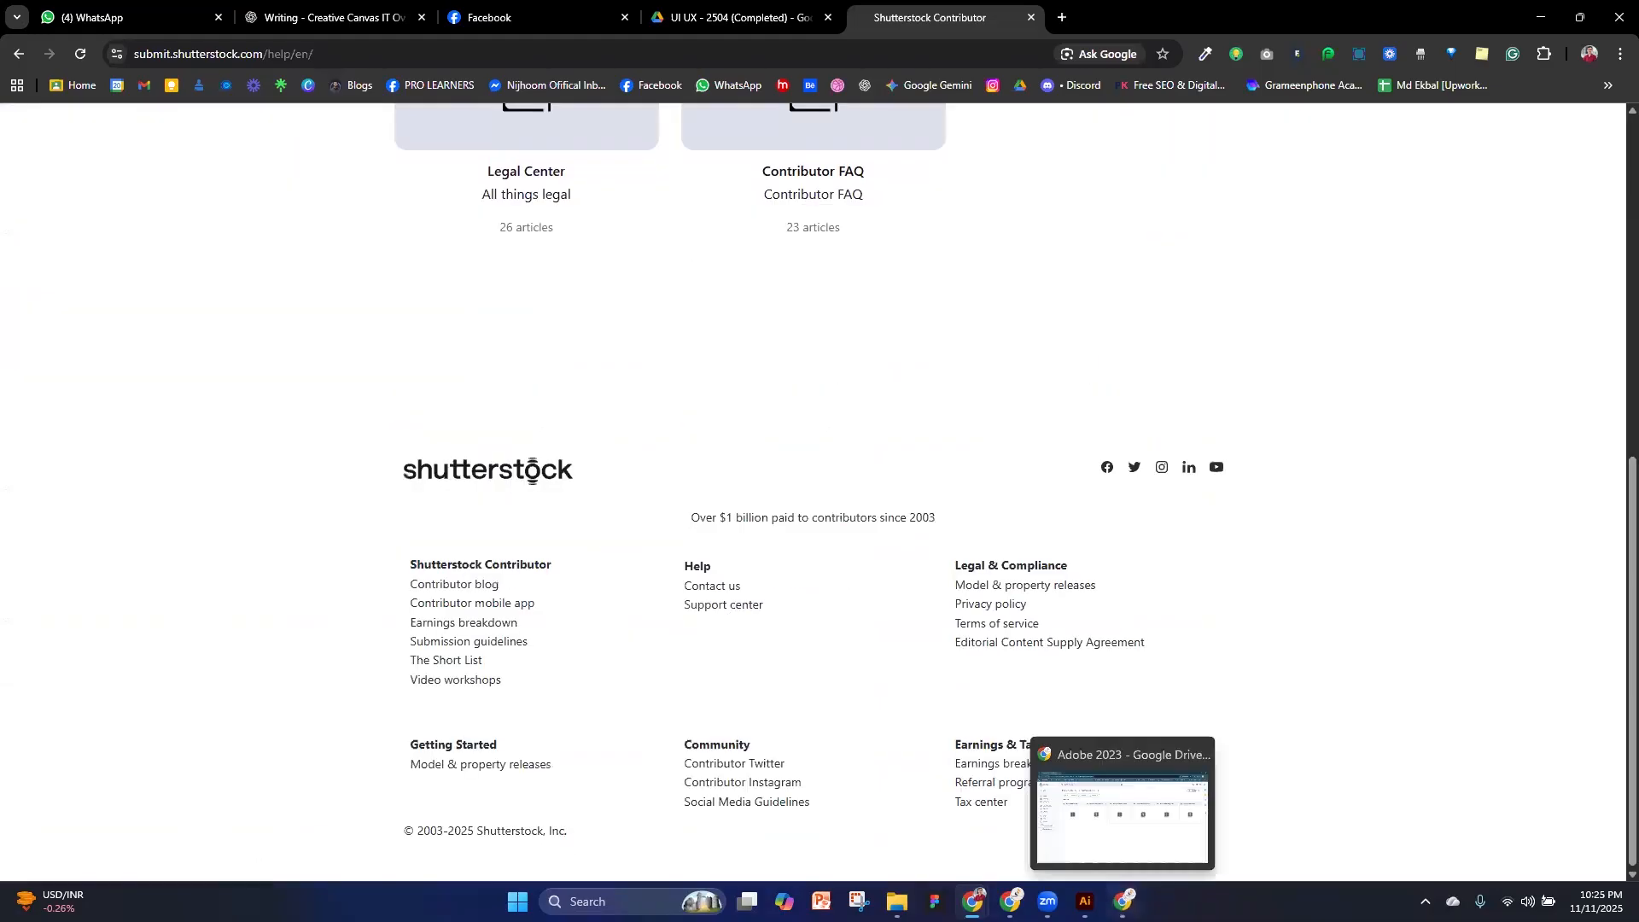
Switch to the Chrome window with the Shutterstock home page and search all images for emoji
click(1123, 901)
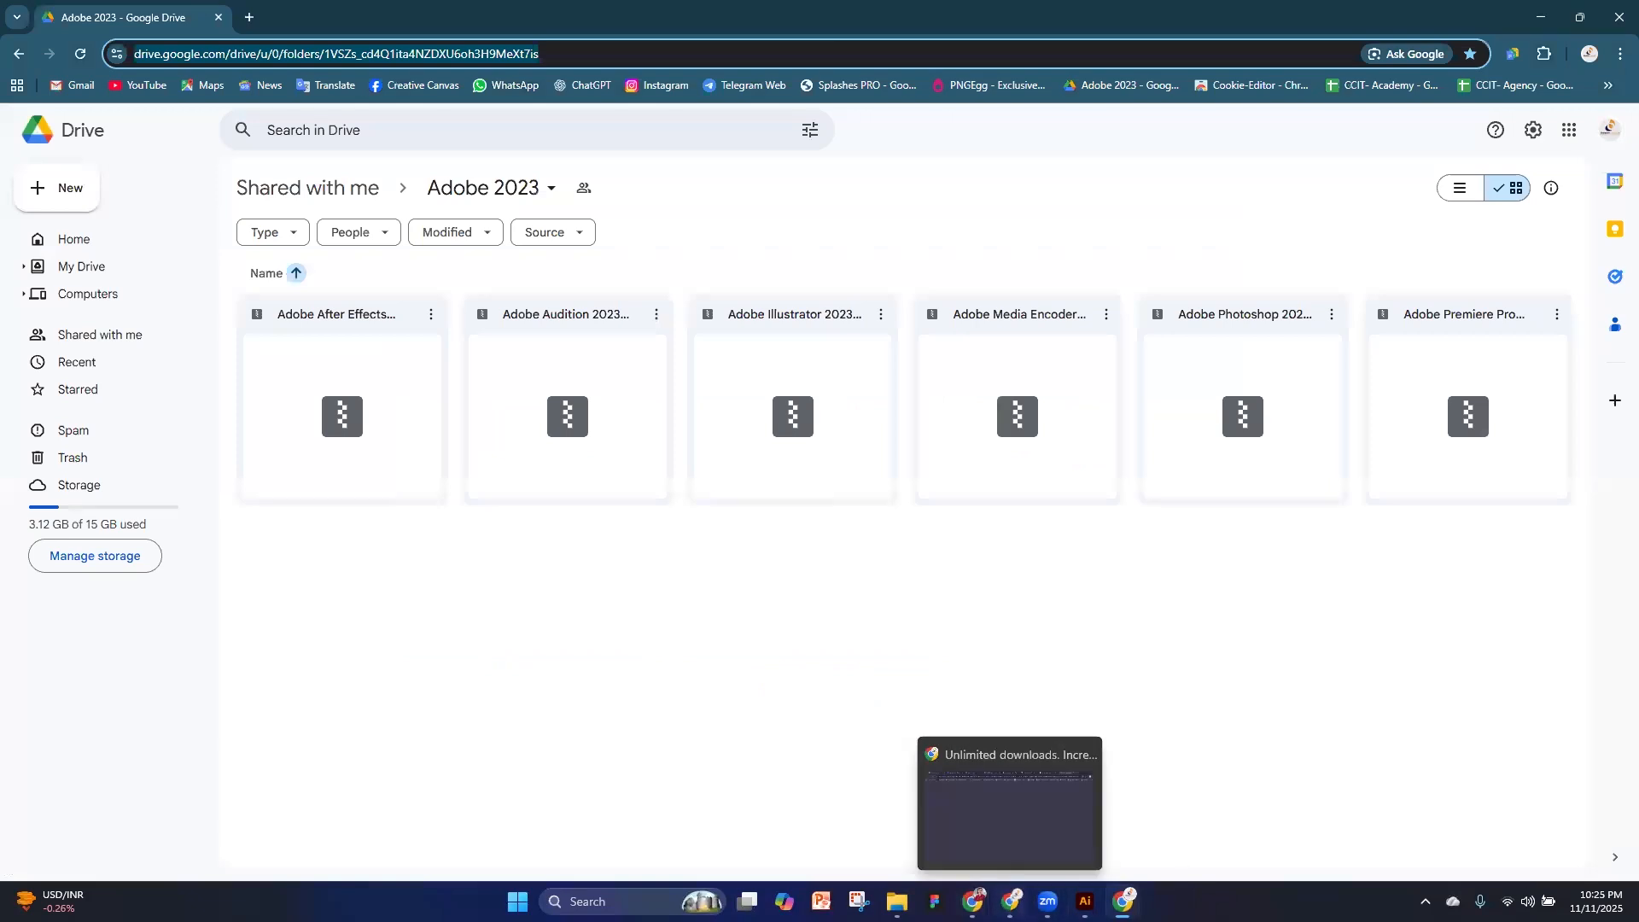
click(1011, 901)
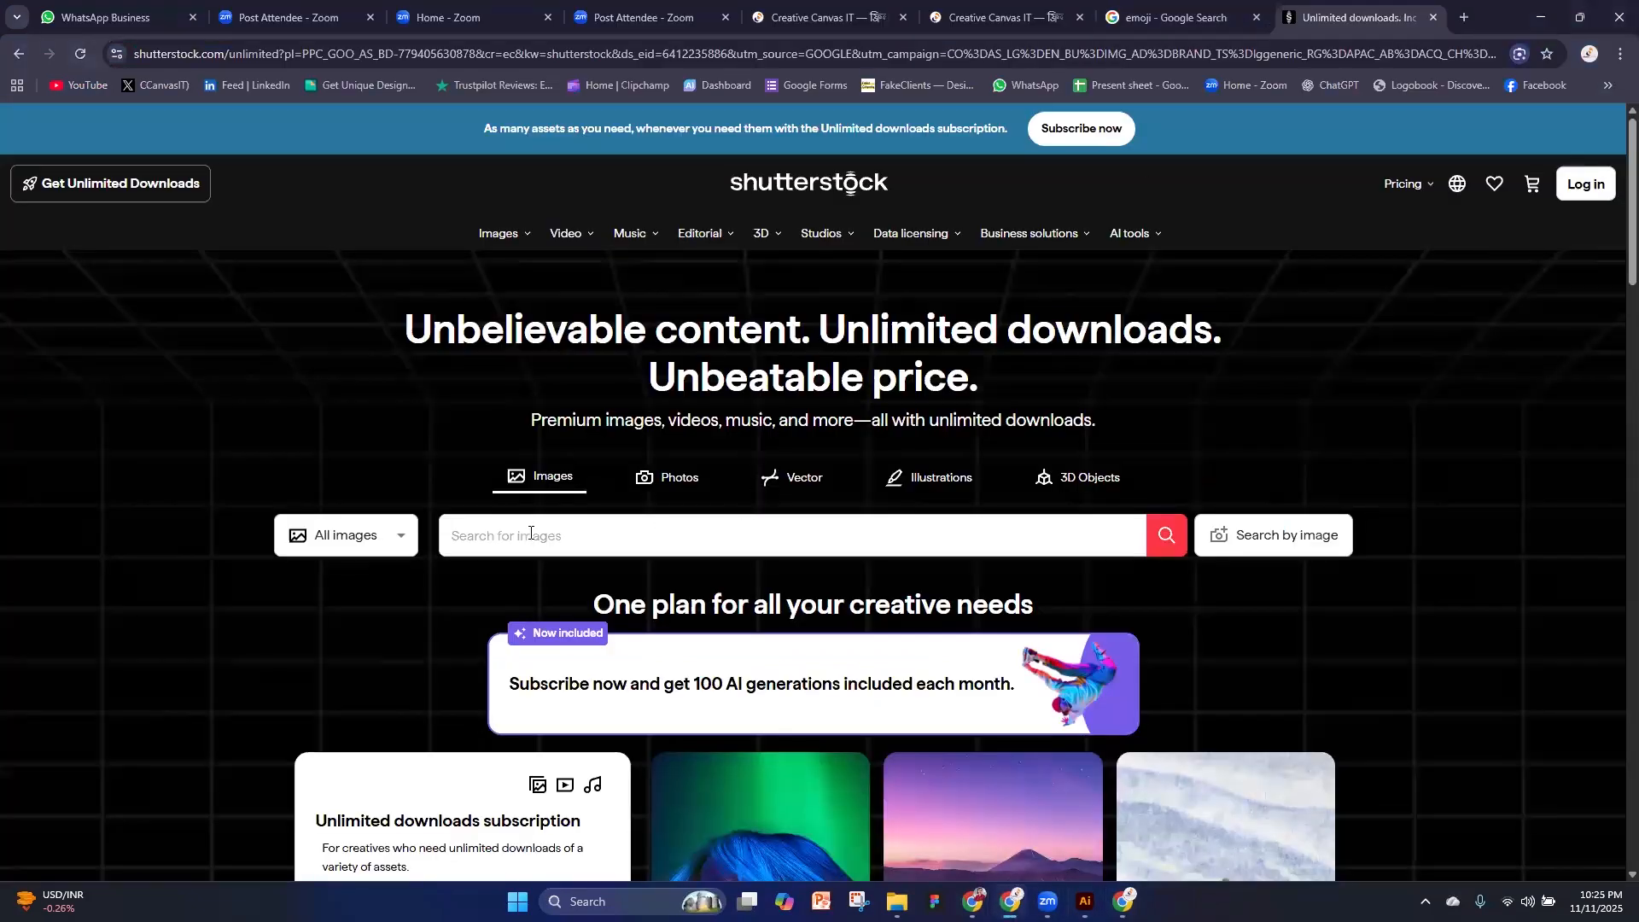
scroll(530, 532, down, 2)
click(408, 365)
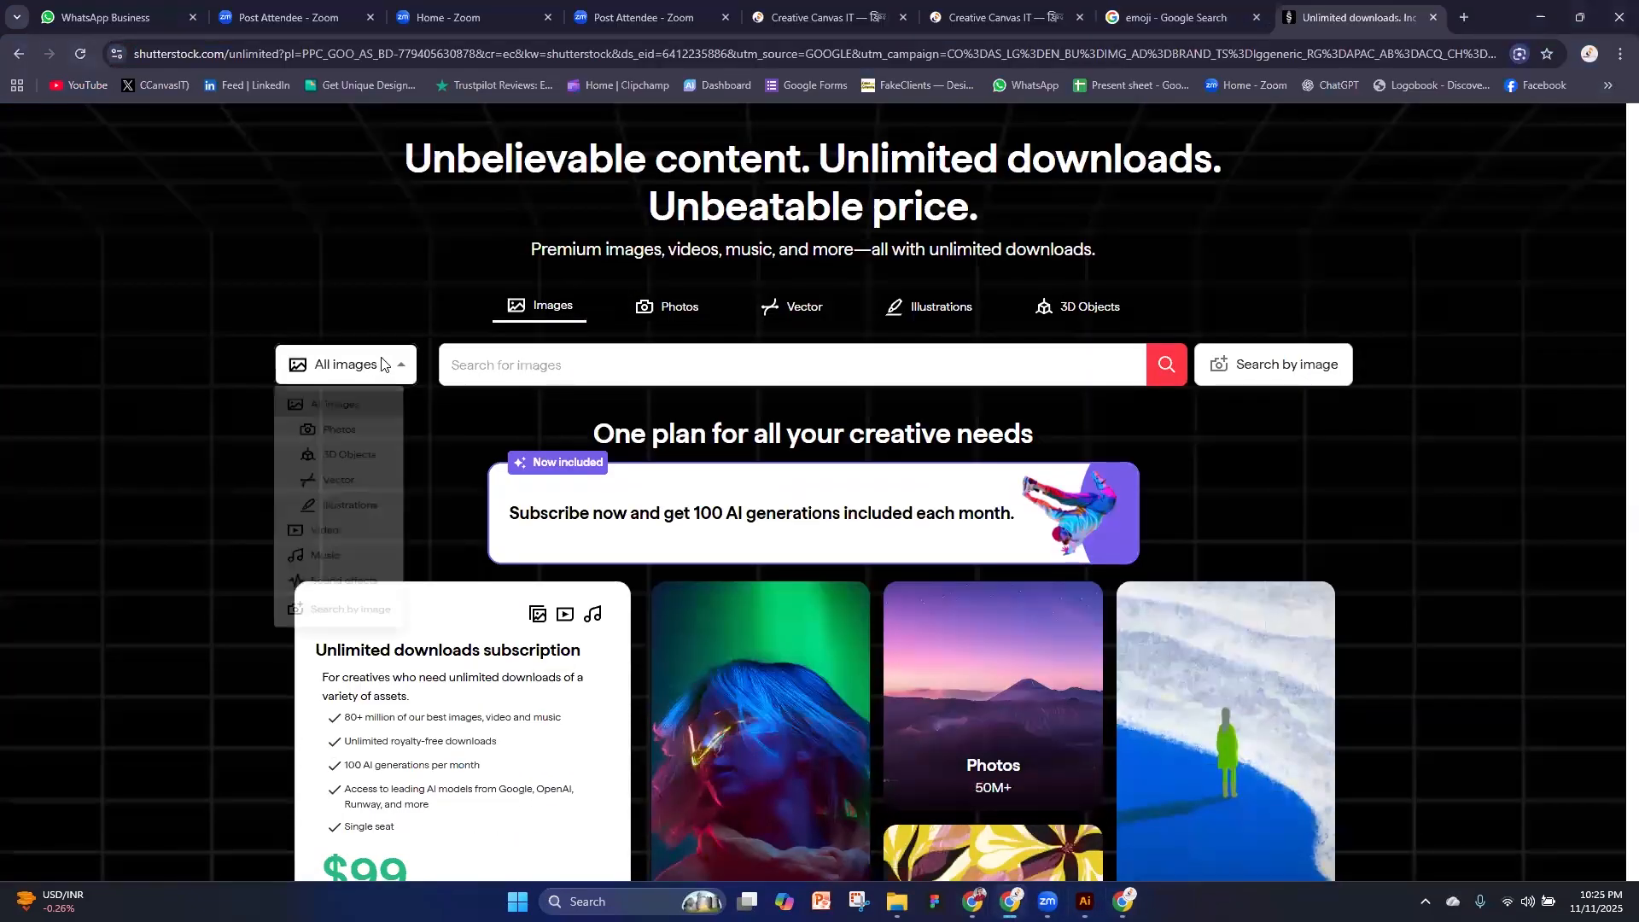
click(475, 372)
text(e)
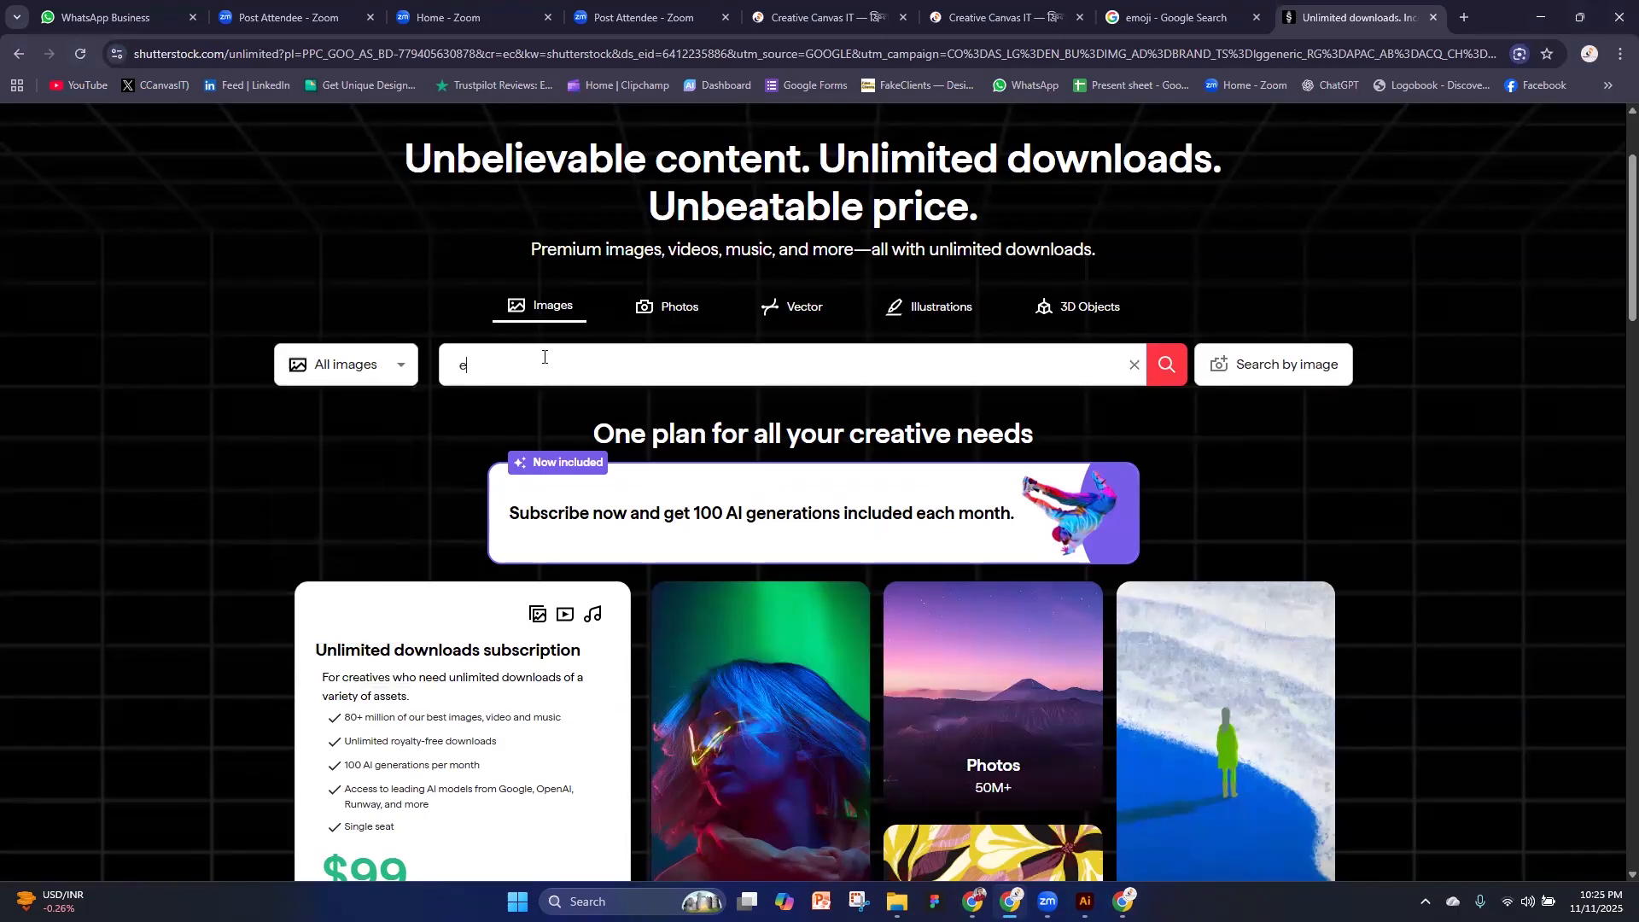
text(moji)
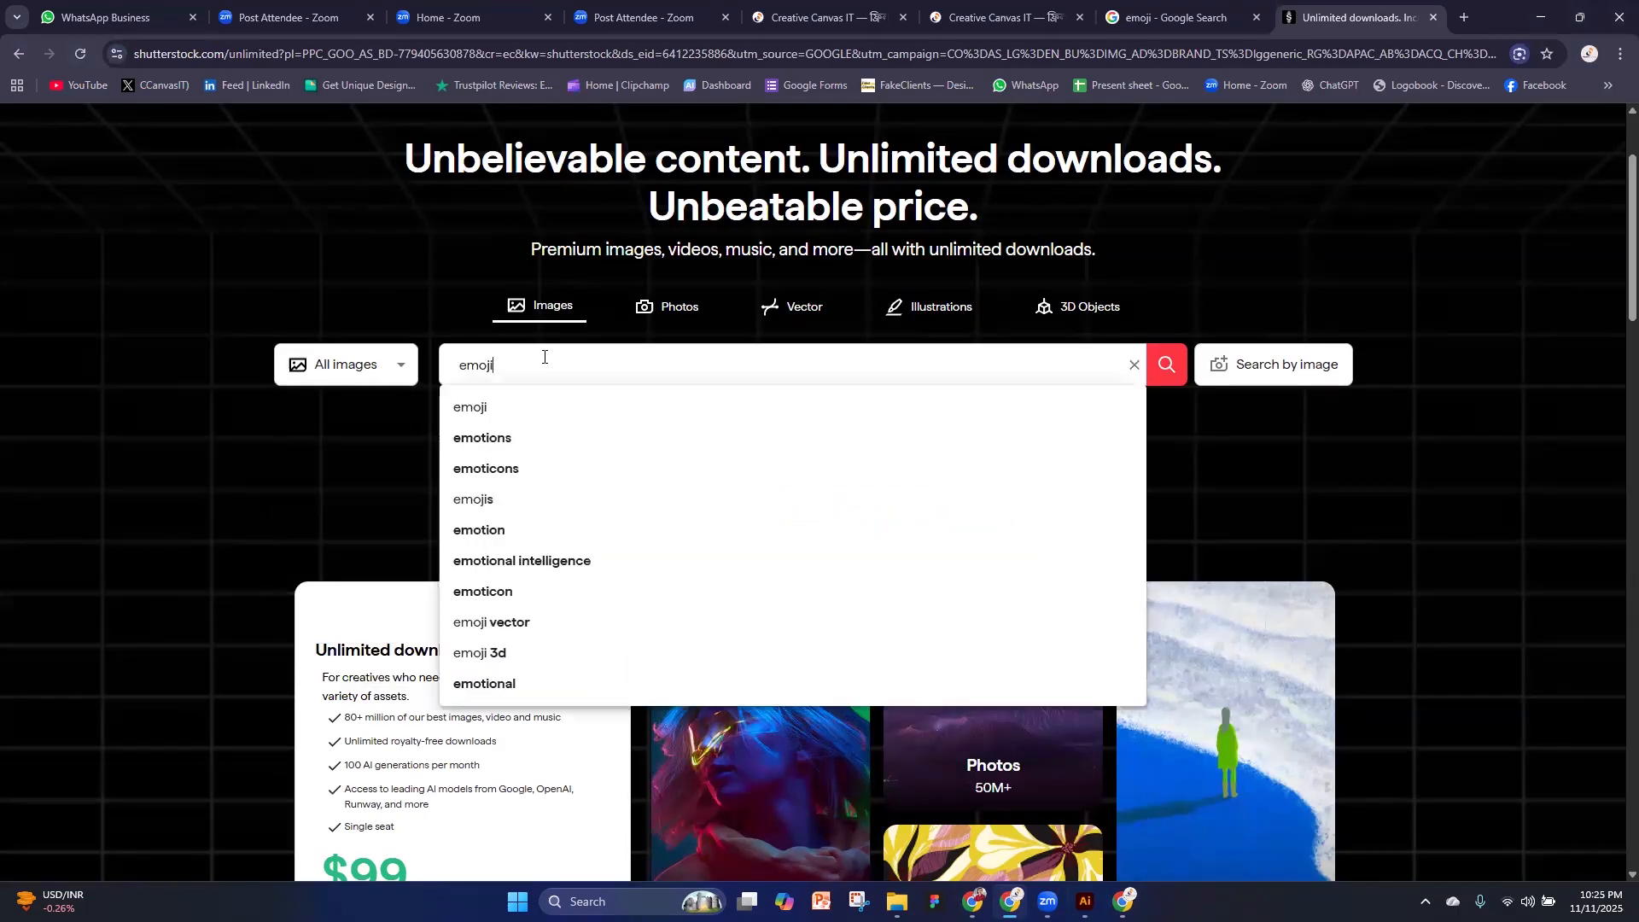
key(Return)
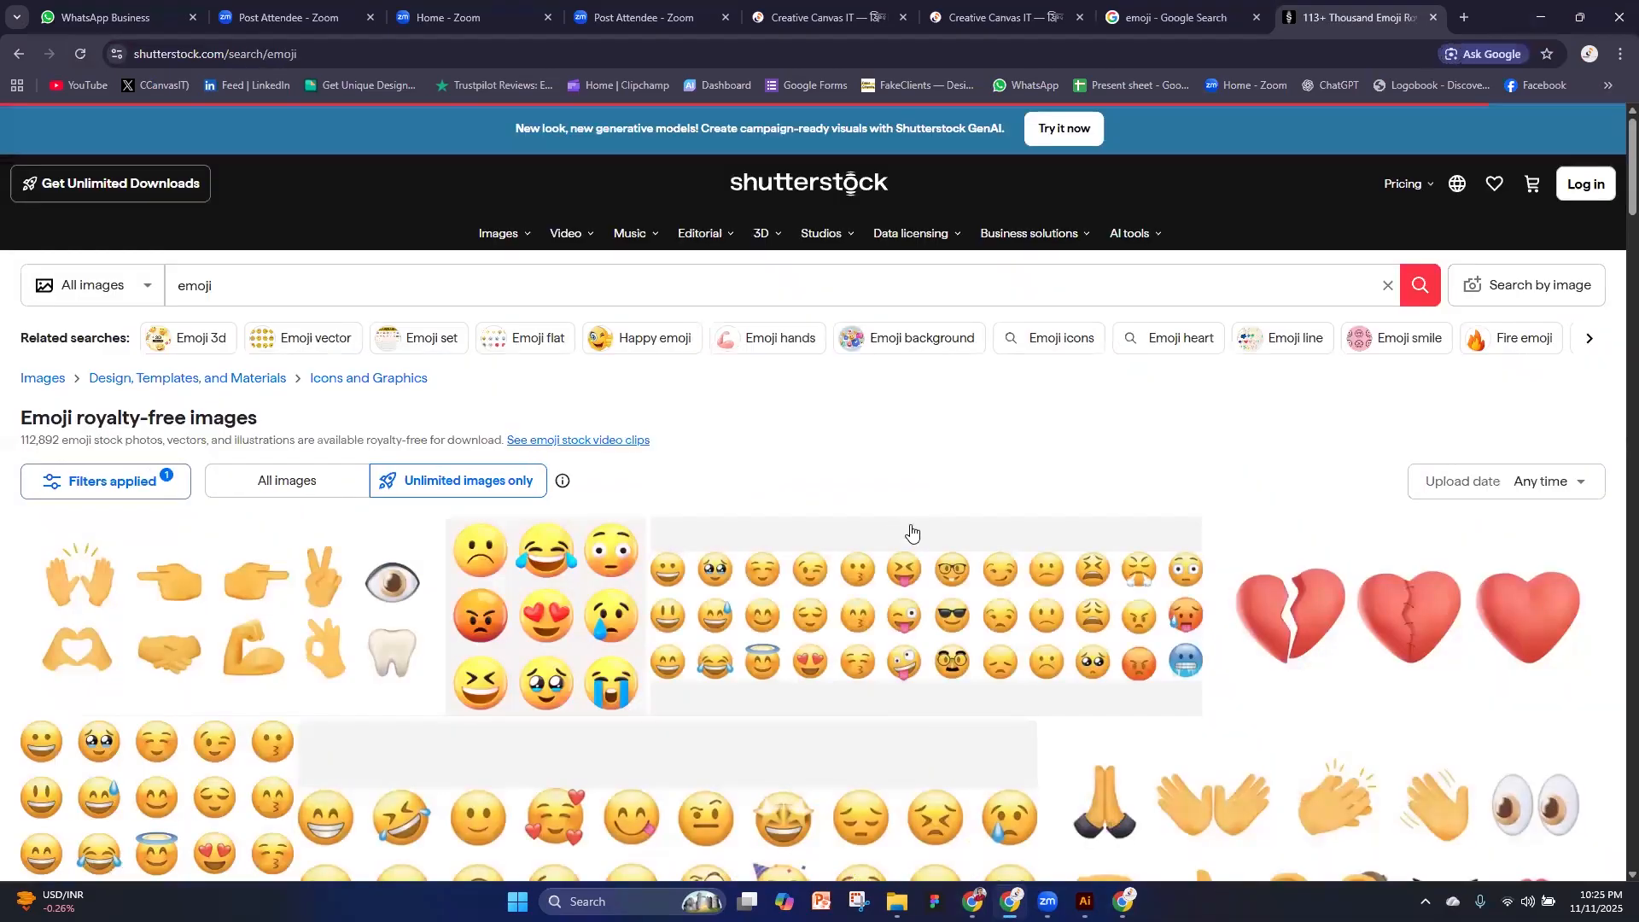
Look through the Shutterstock emoji results for 3D and flat reference designs
scroll(1179, 498, down, 3)
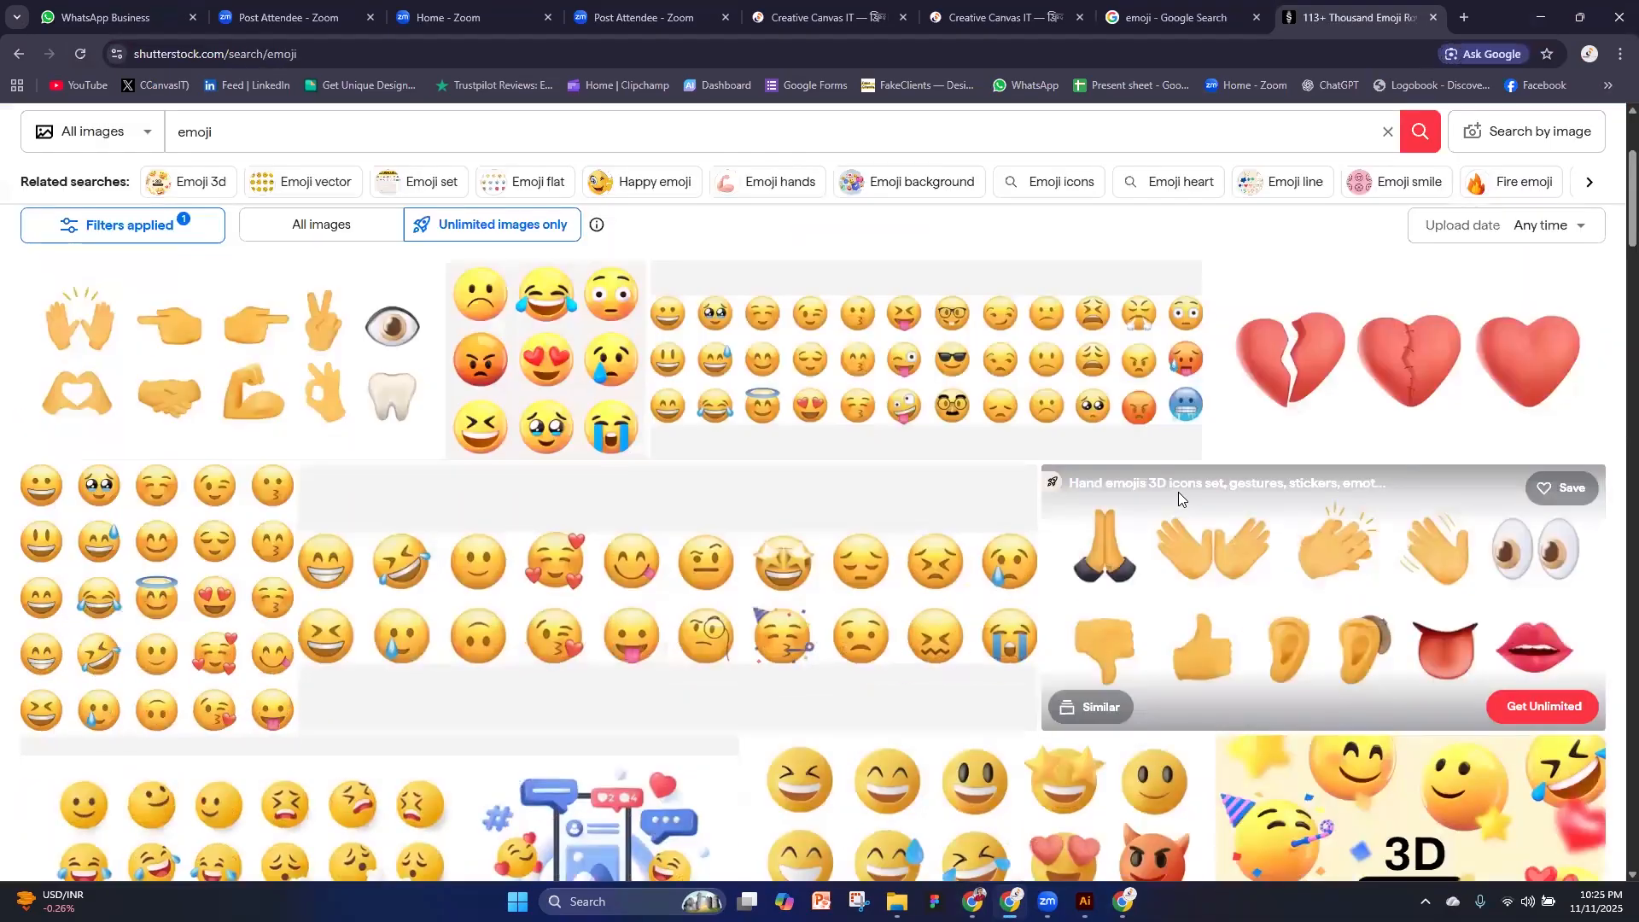
scroll(1178, 492, down, 3)
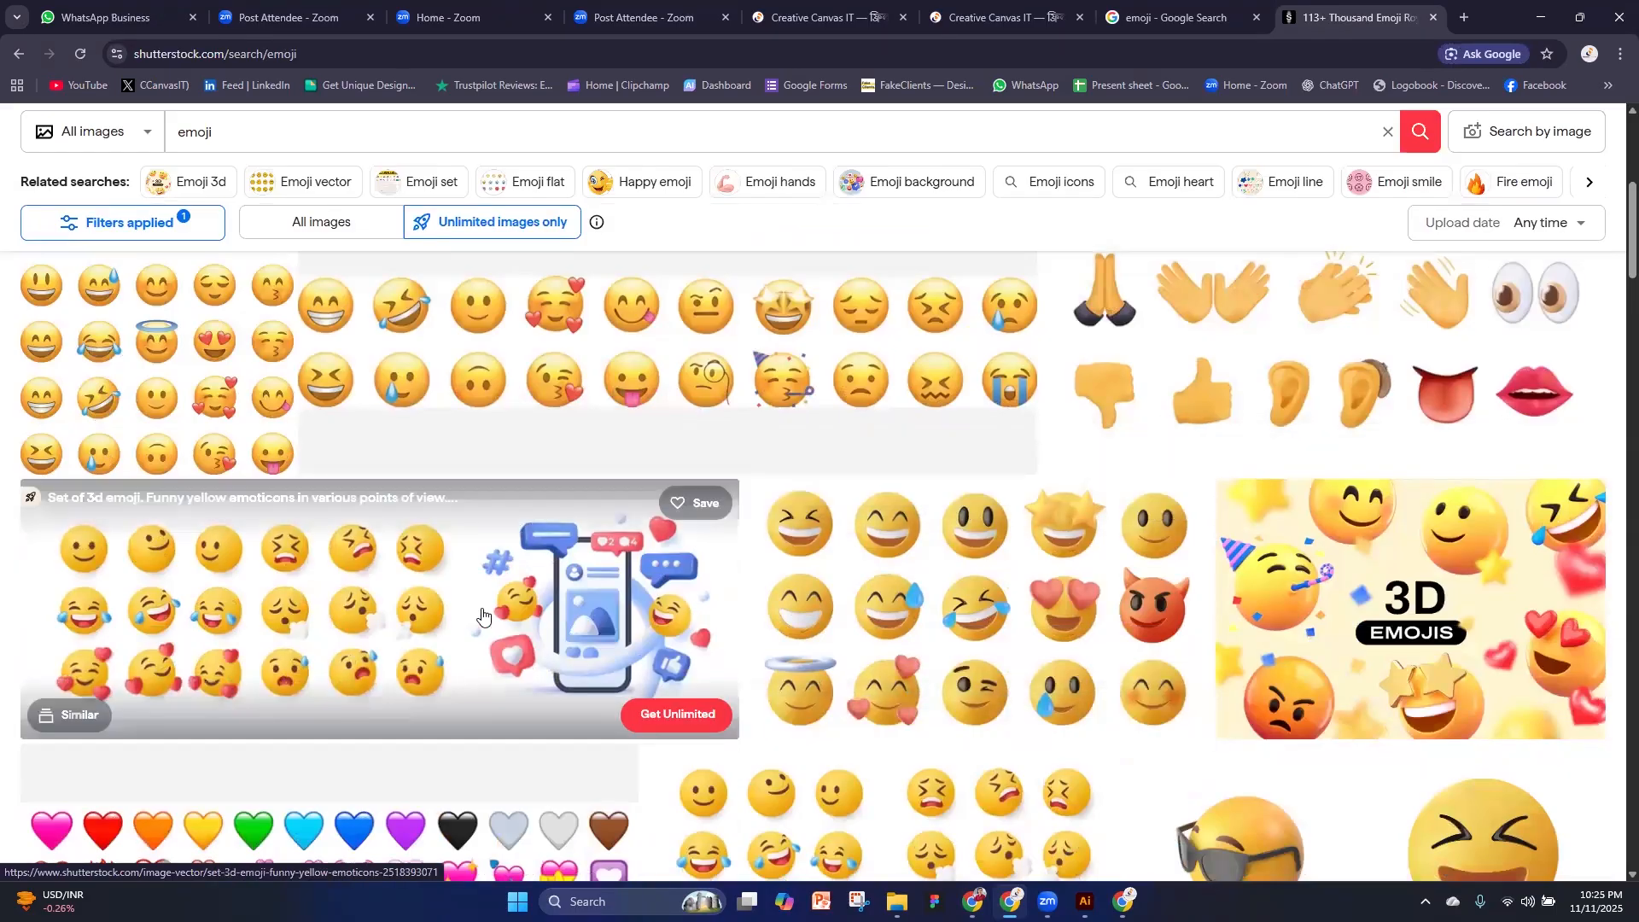
scroll(418, 662, down, 2)
scroll(972, 659, down, 1)
scroll(972, 660, down, 1)
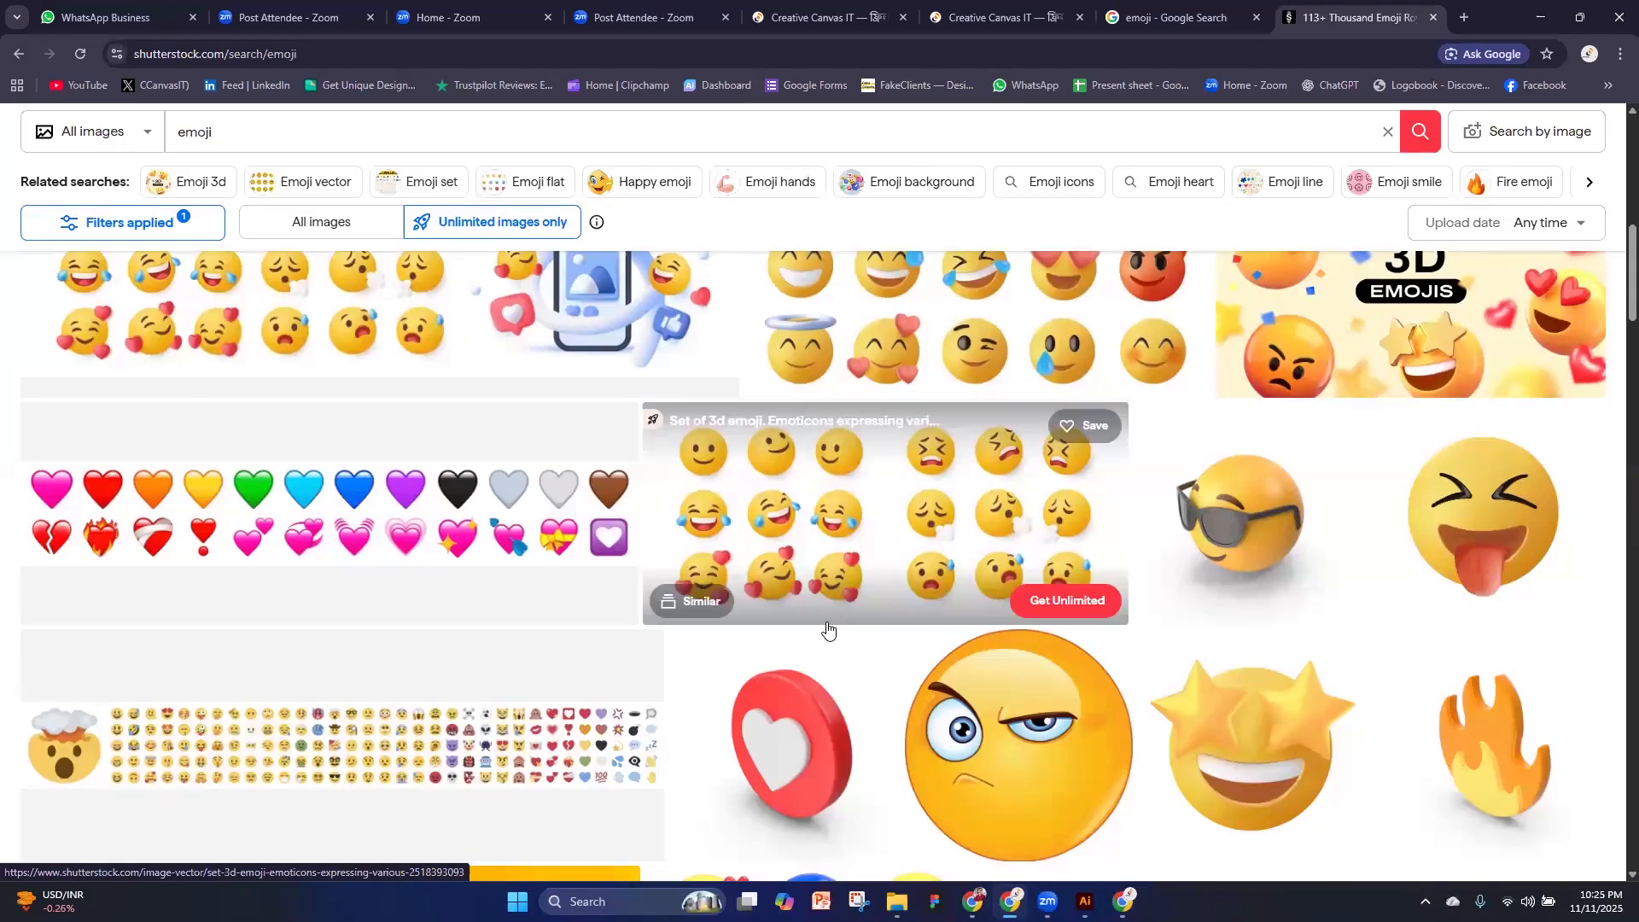
scroll(932, 549, down, 1)
scroll(932, 549, down, 4)
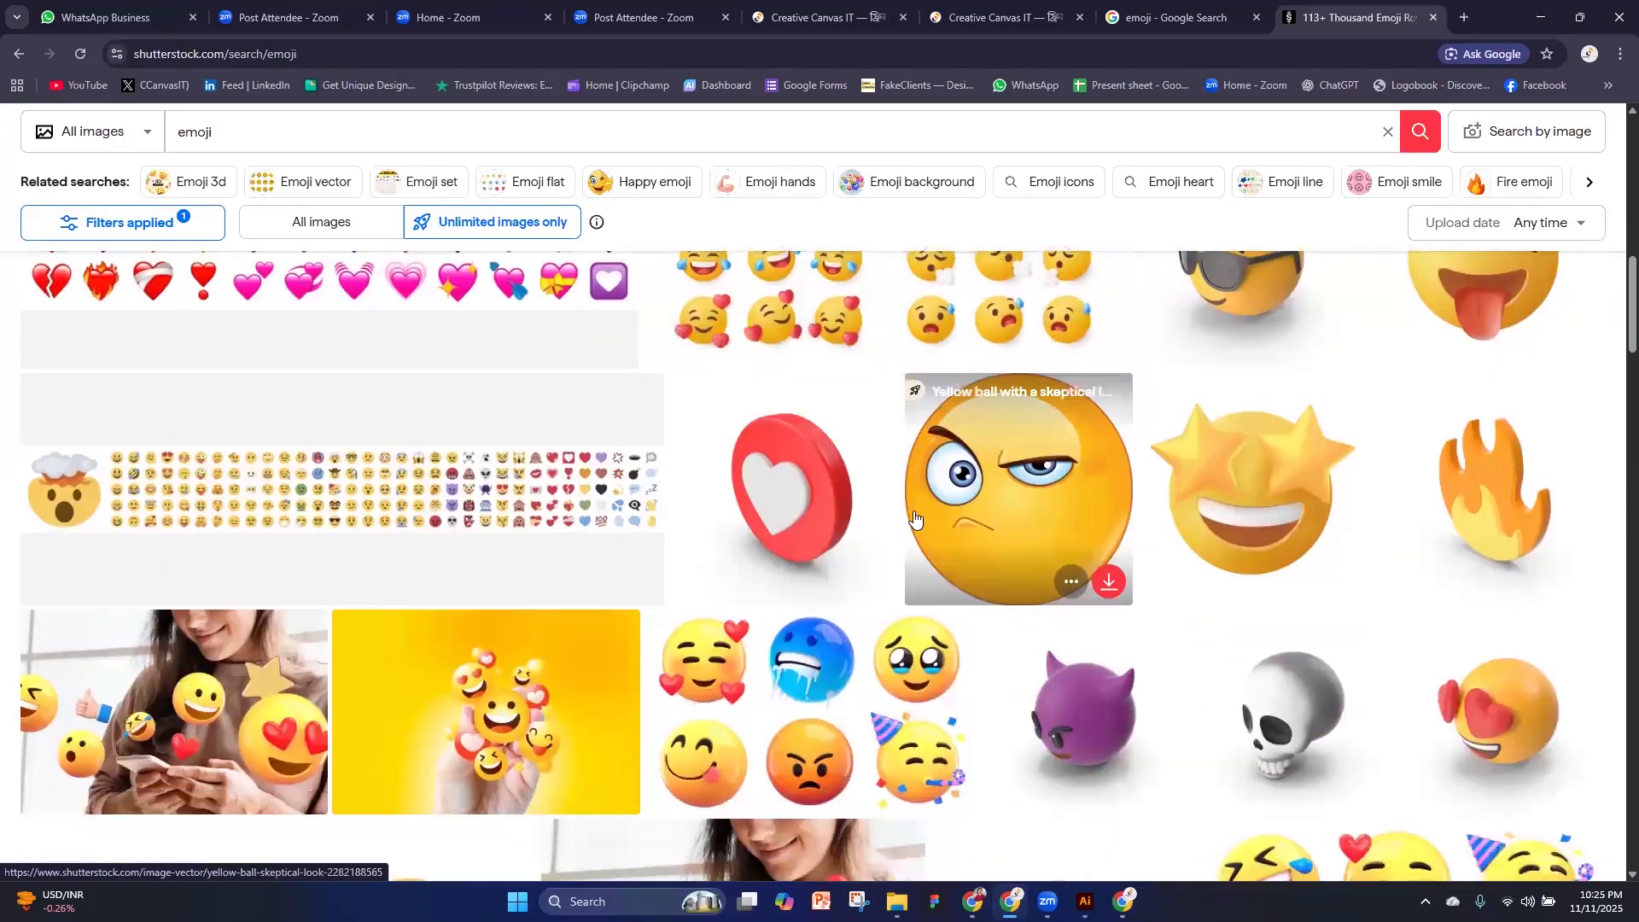
scroll(616, 655, down, 3)
scroll(616, 654, down, 3)
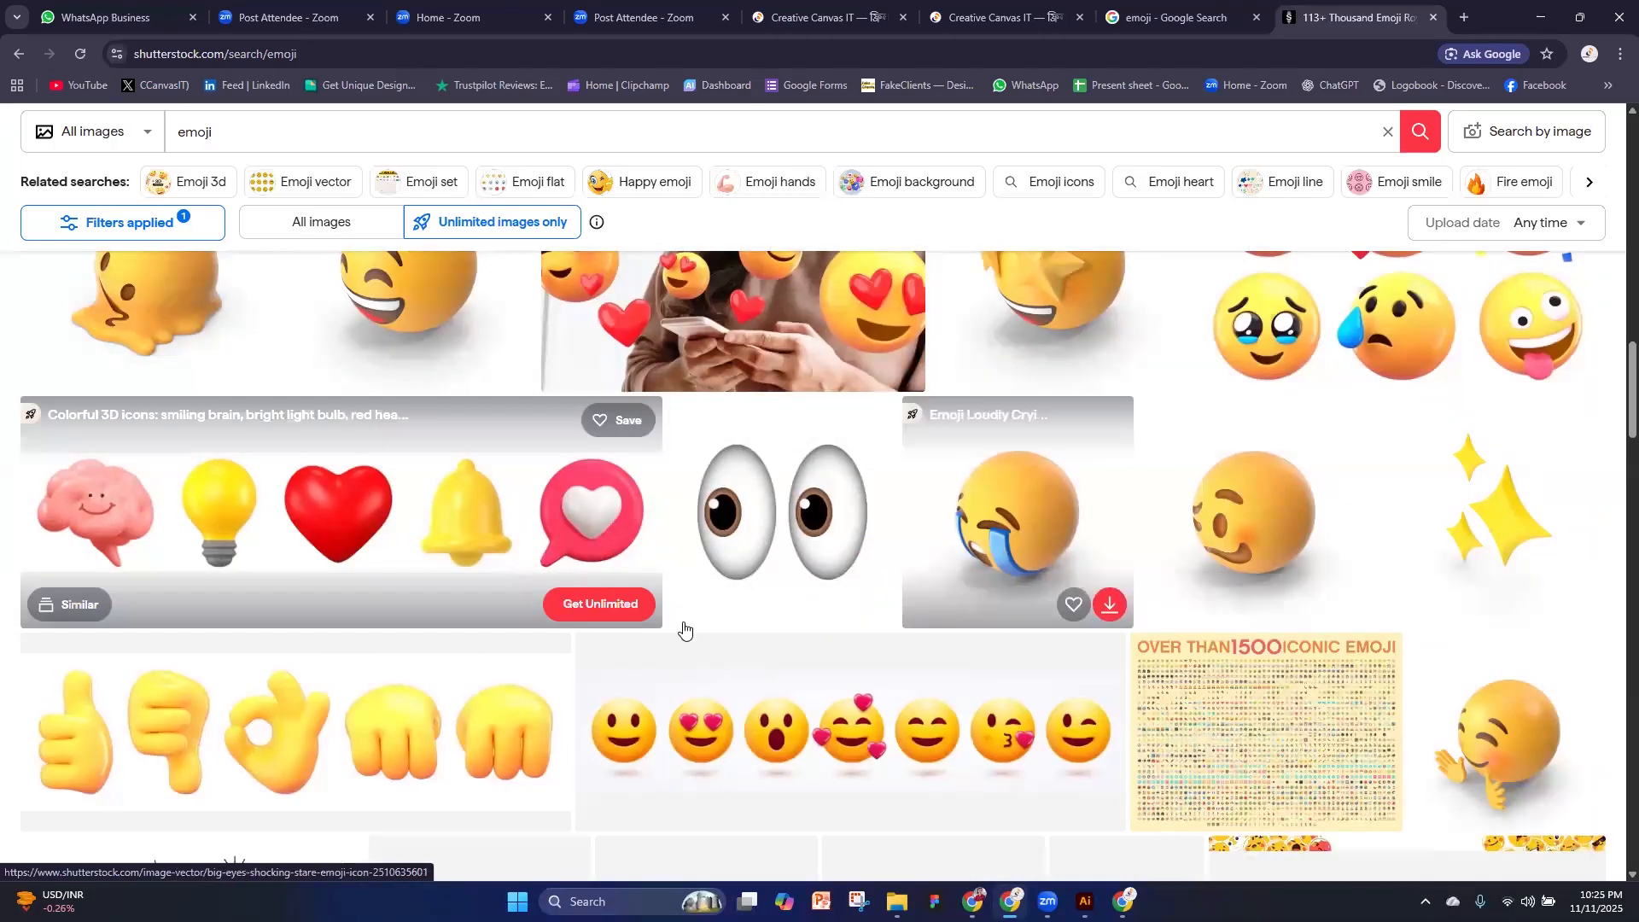
scroll(1013, 538, down, 4)
scroll(786, 669, down, 3)
scroll(790, 675, down, 3)
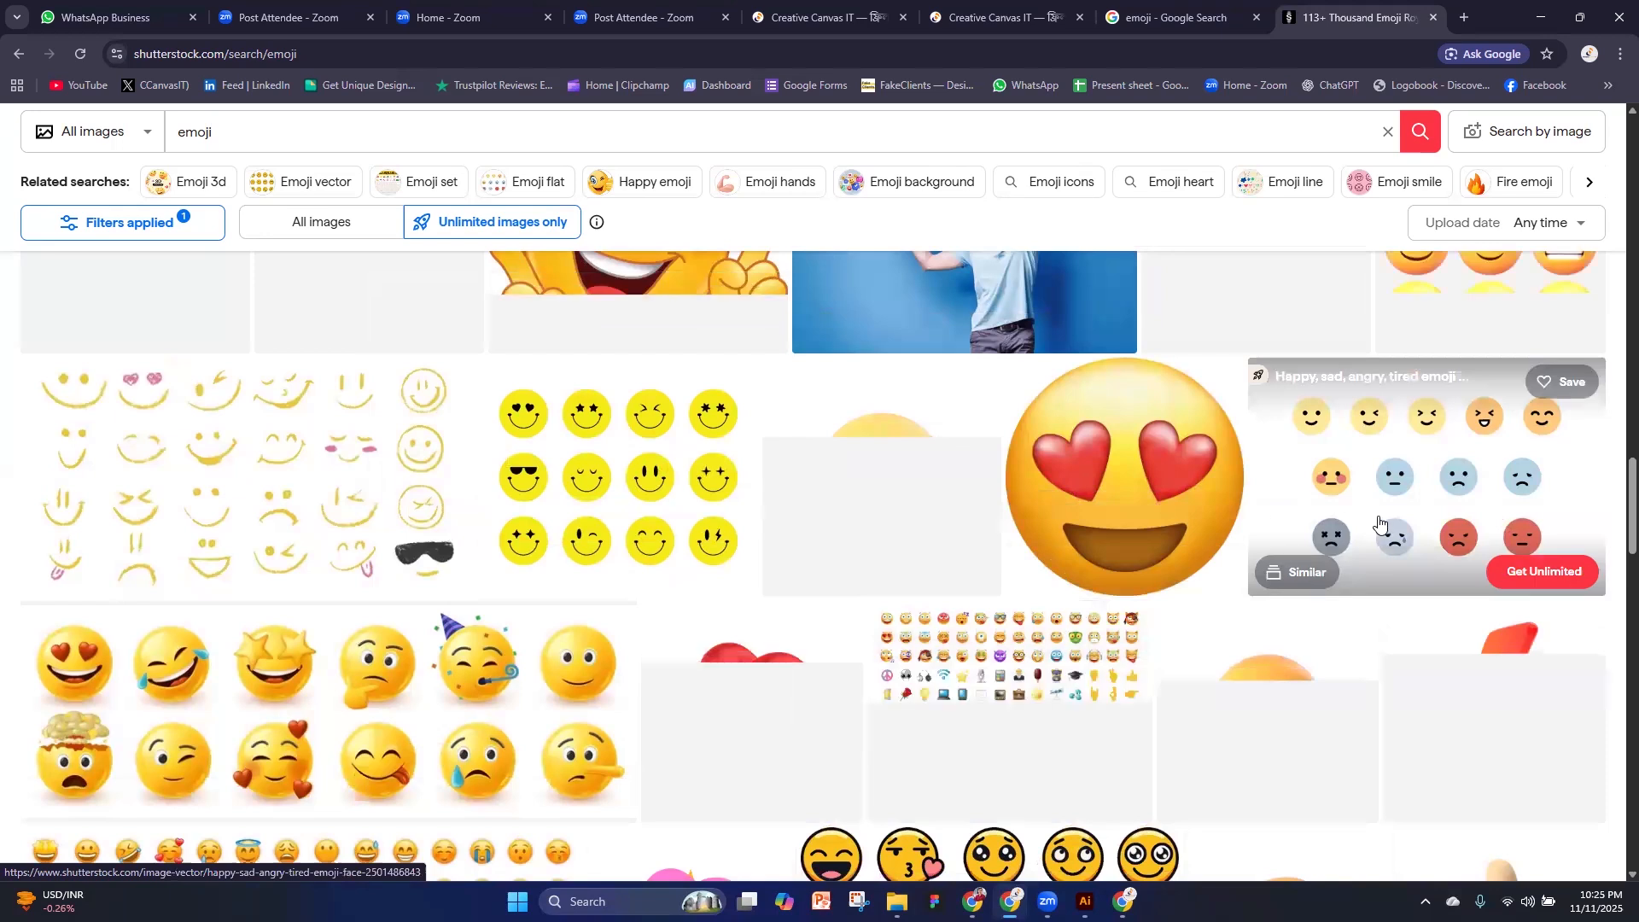
scroll(1127, 512, down, 3)
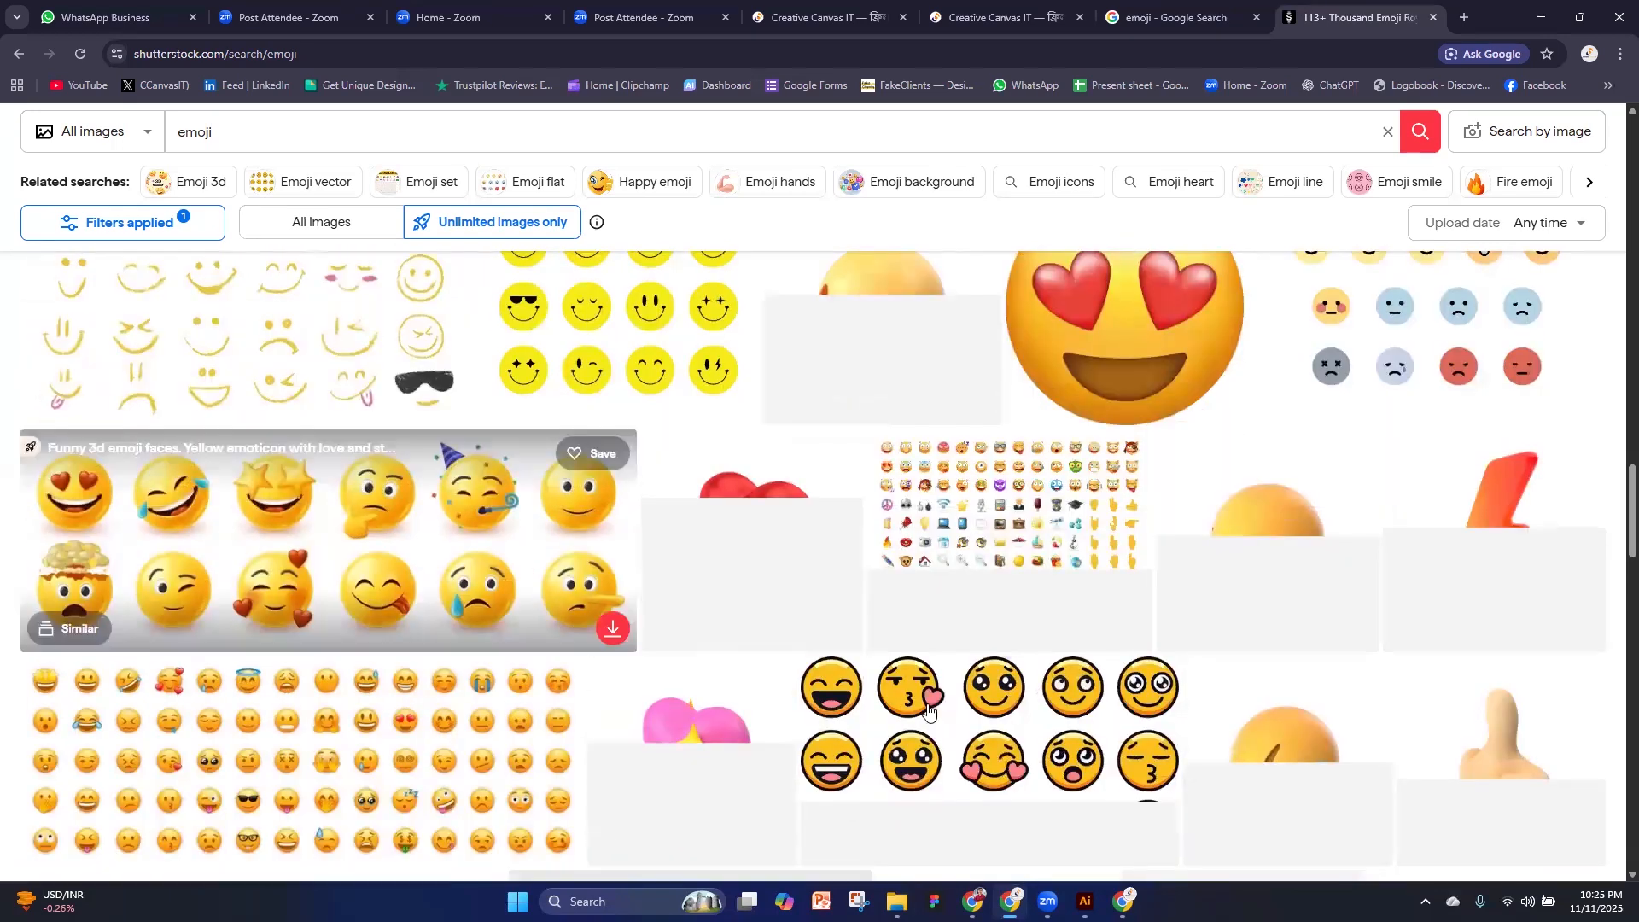
scroll(1190, 733, down, 3)
scroll(1080, 725, down, 3)
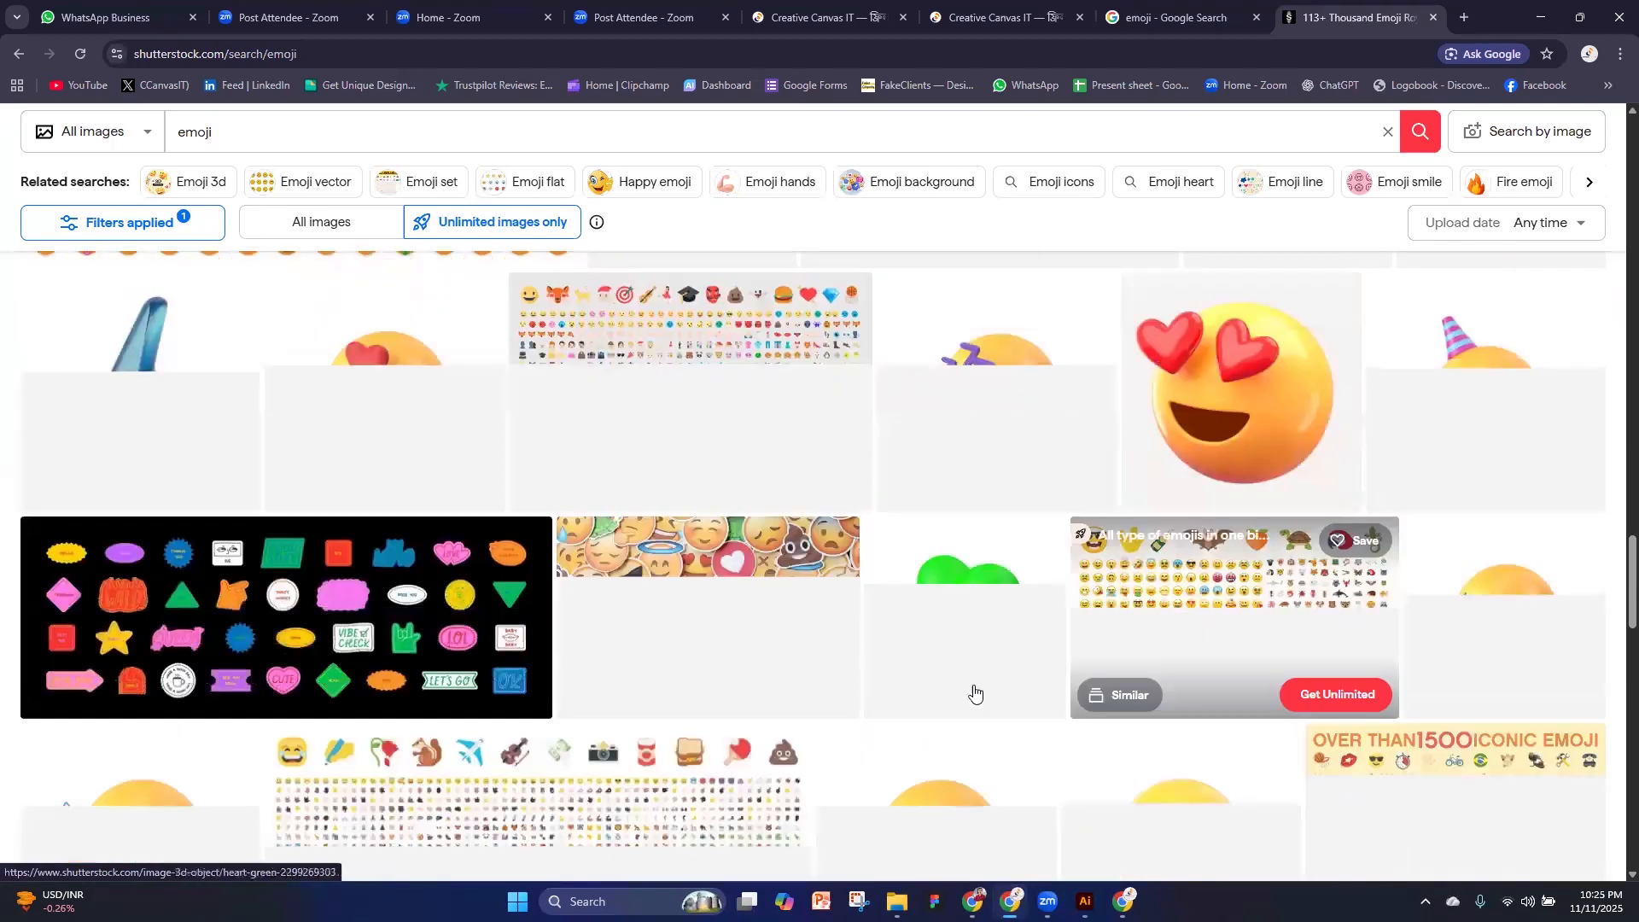
scroll(687, 695, down, 3)
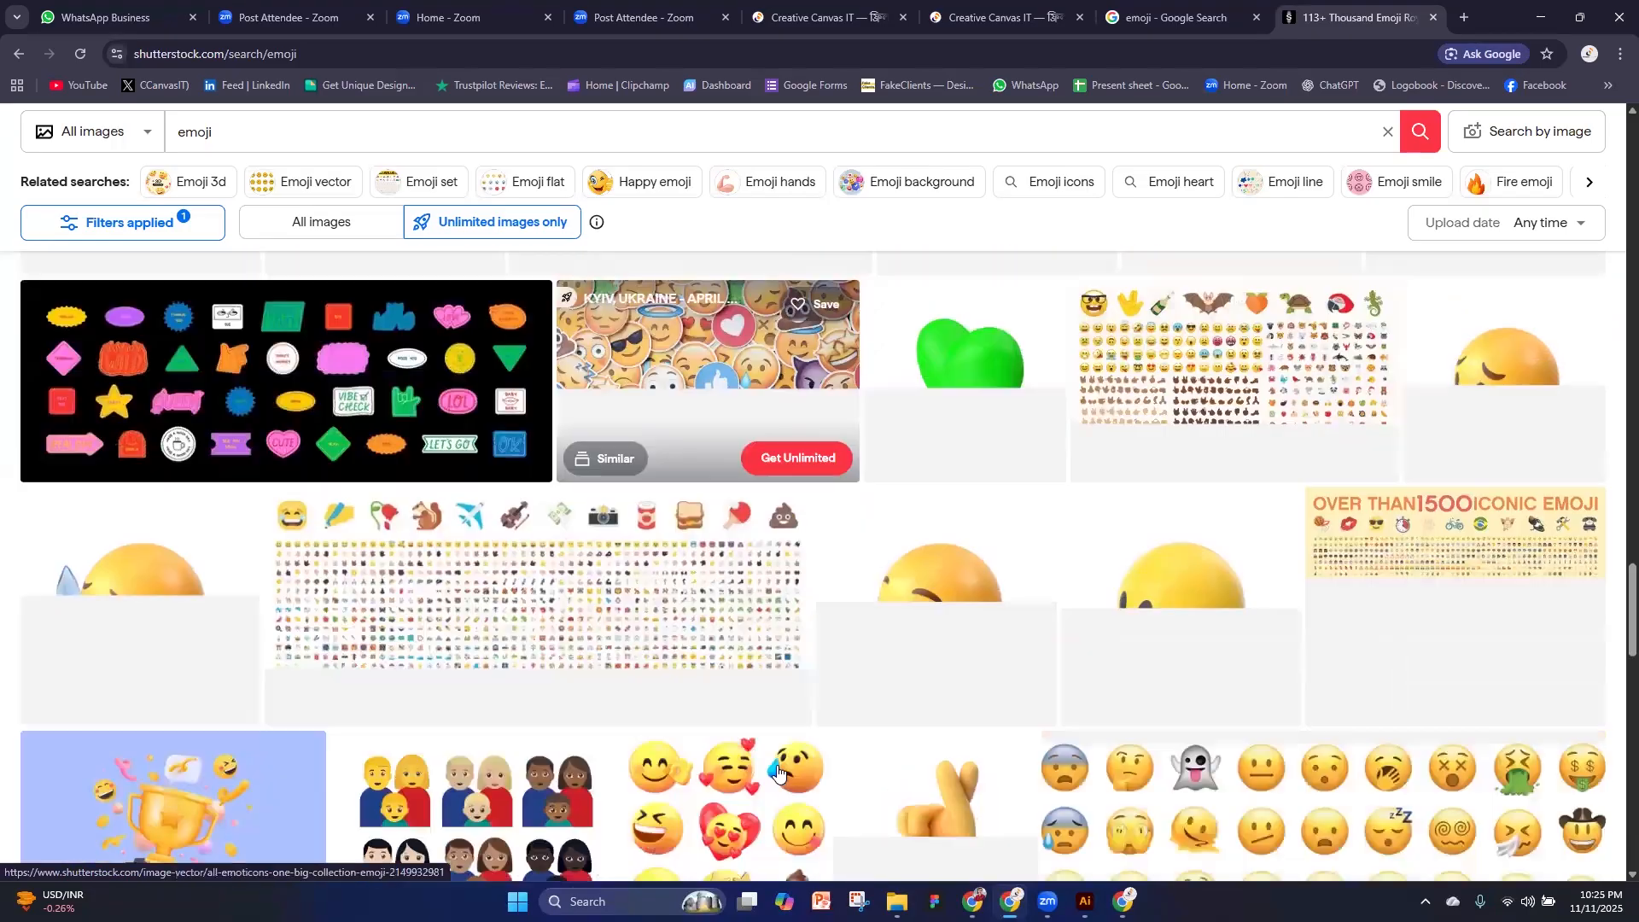
Switch to Illustrator, apply the 3D Extrude & Bevel effect to the yellow face circle and change its 3D type to Inflate
key(alt+Tab)
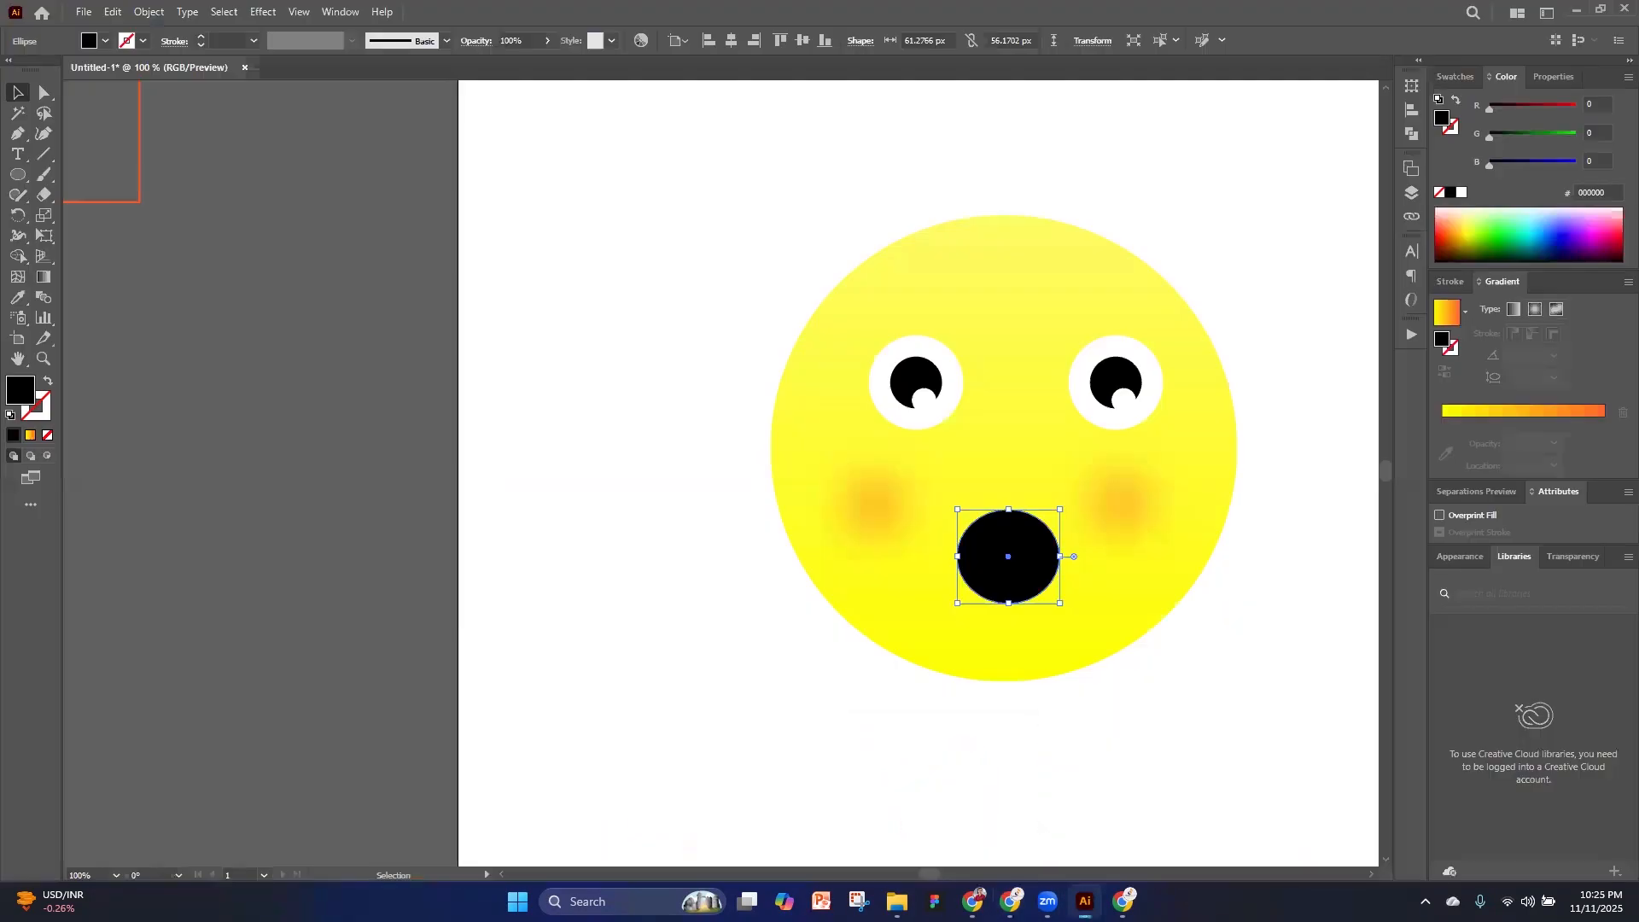
click(1114, 604)
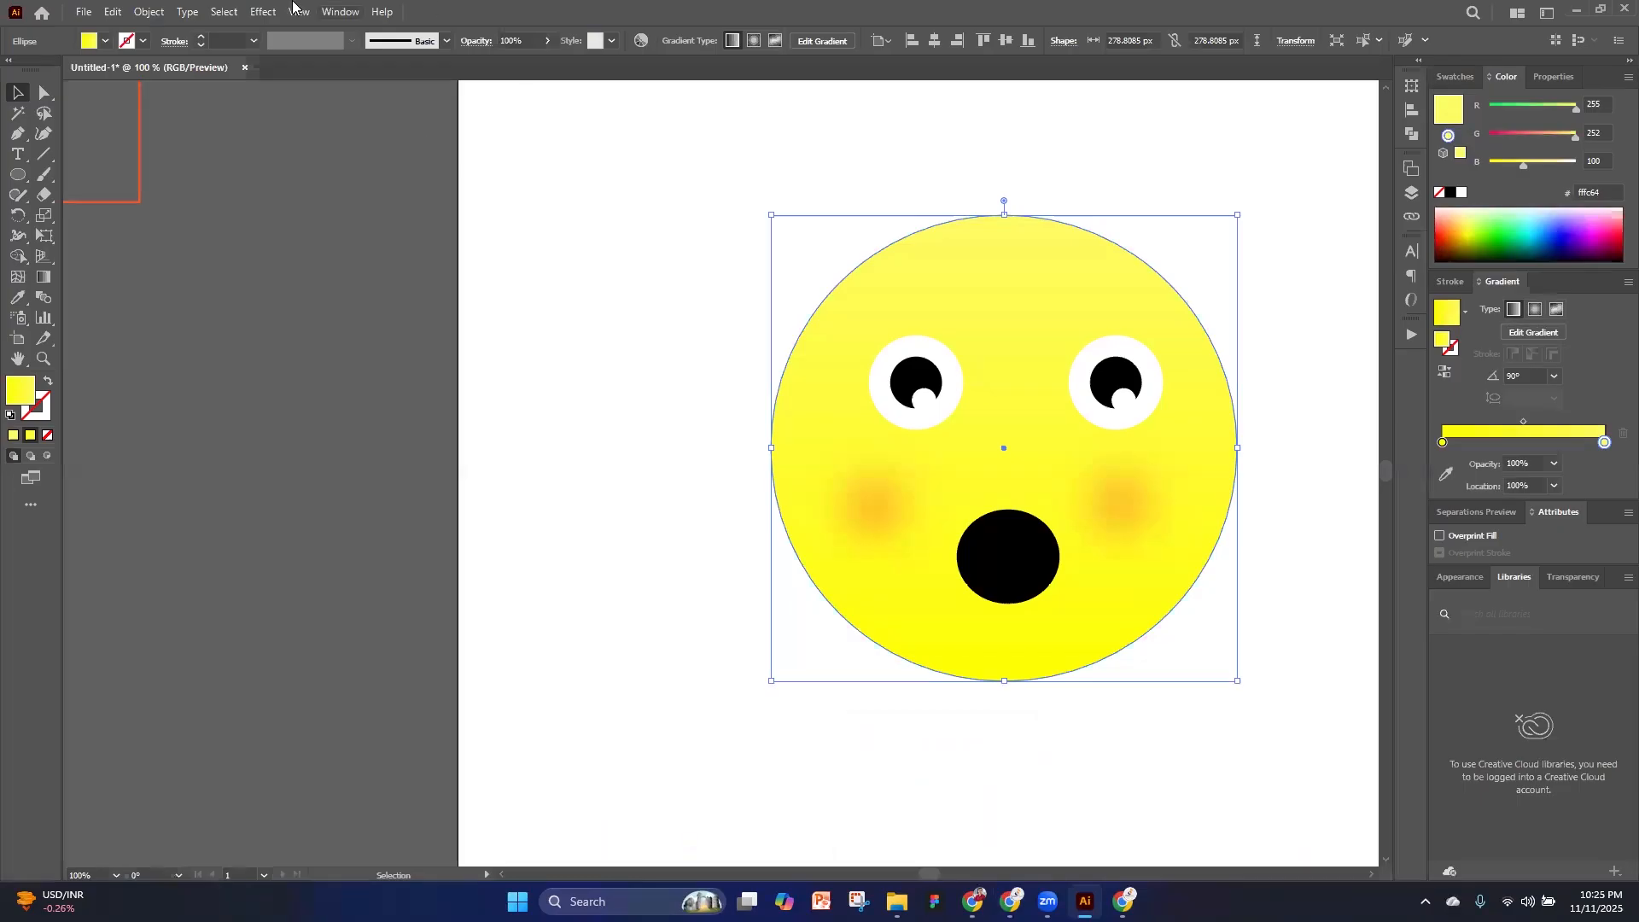
click(262, 11)
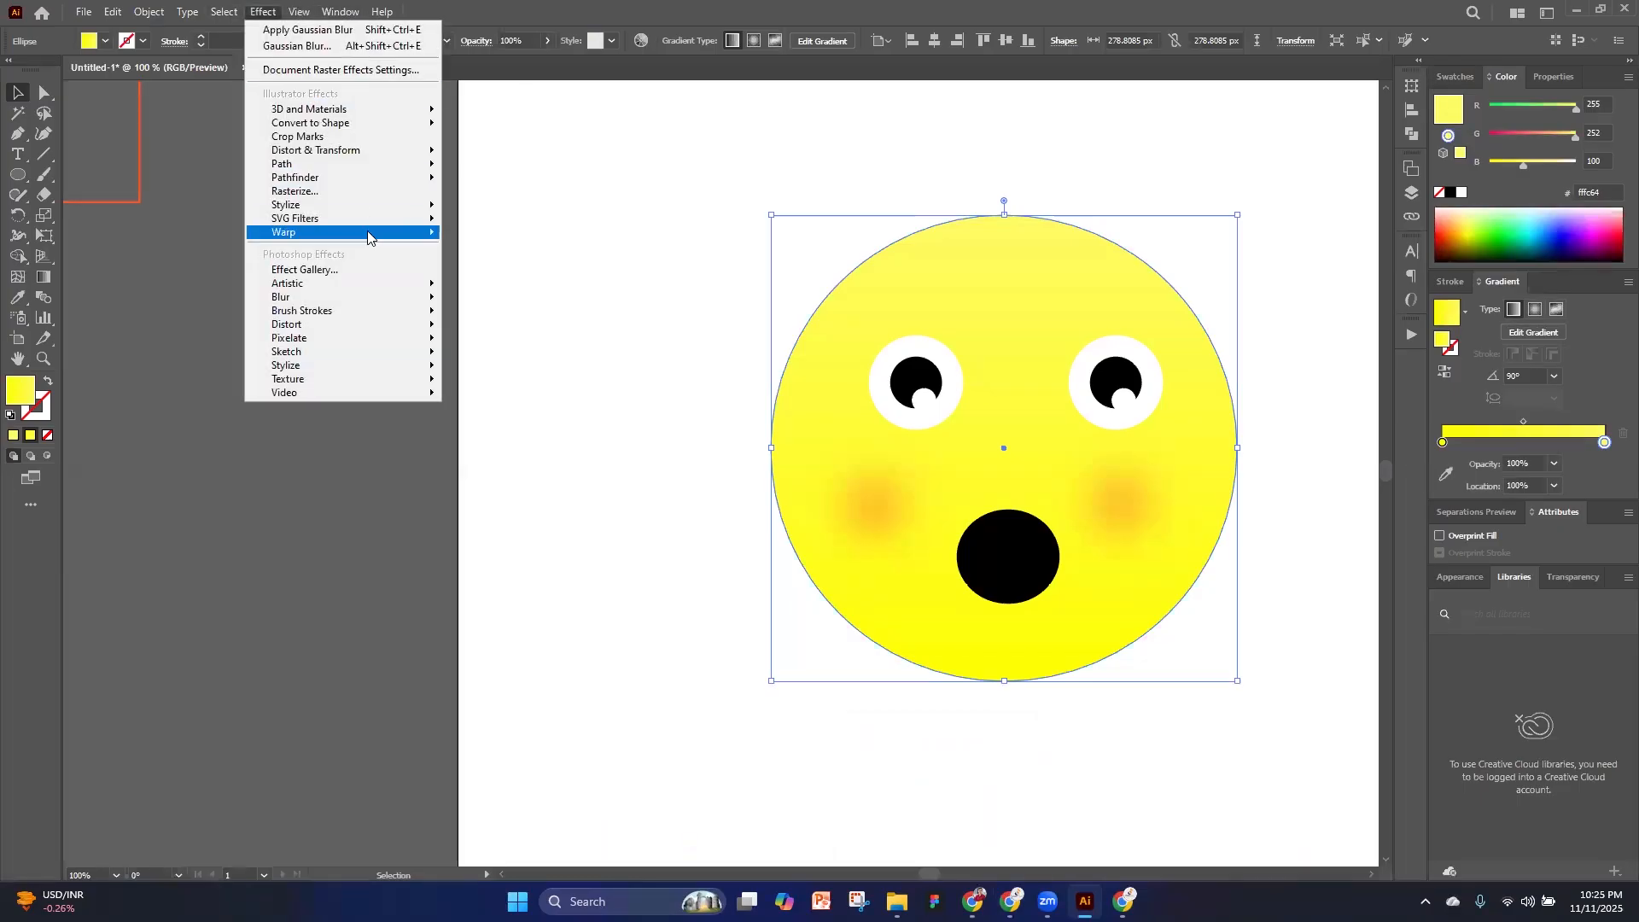
mouse_move(375, 109)
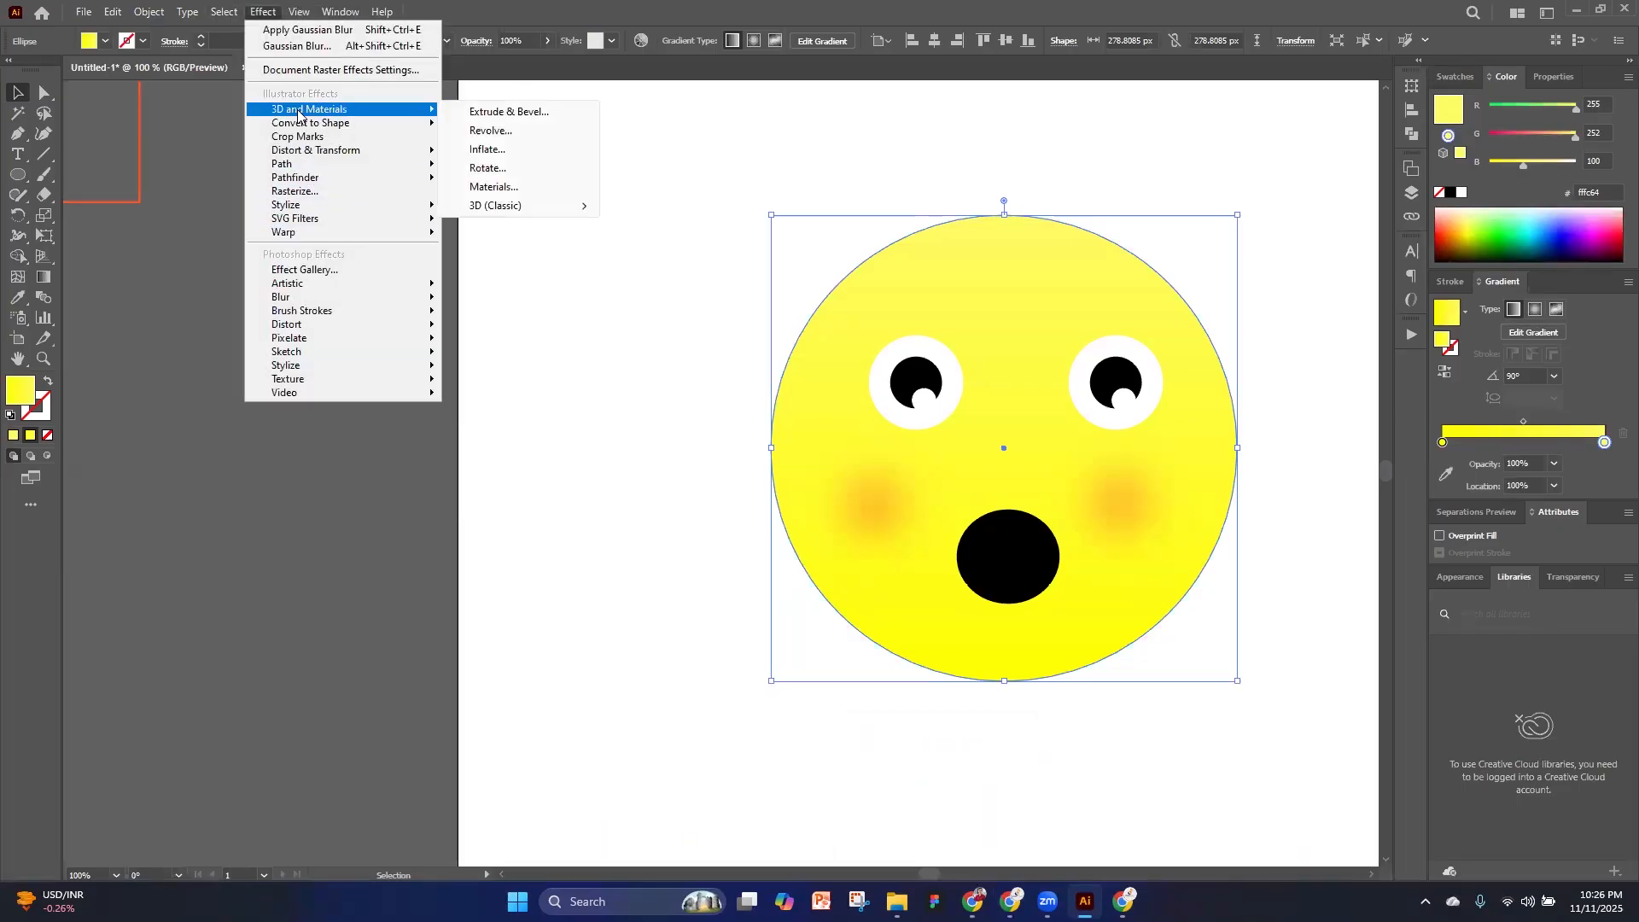
mouse_move(498, 209)
click(499, 113)
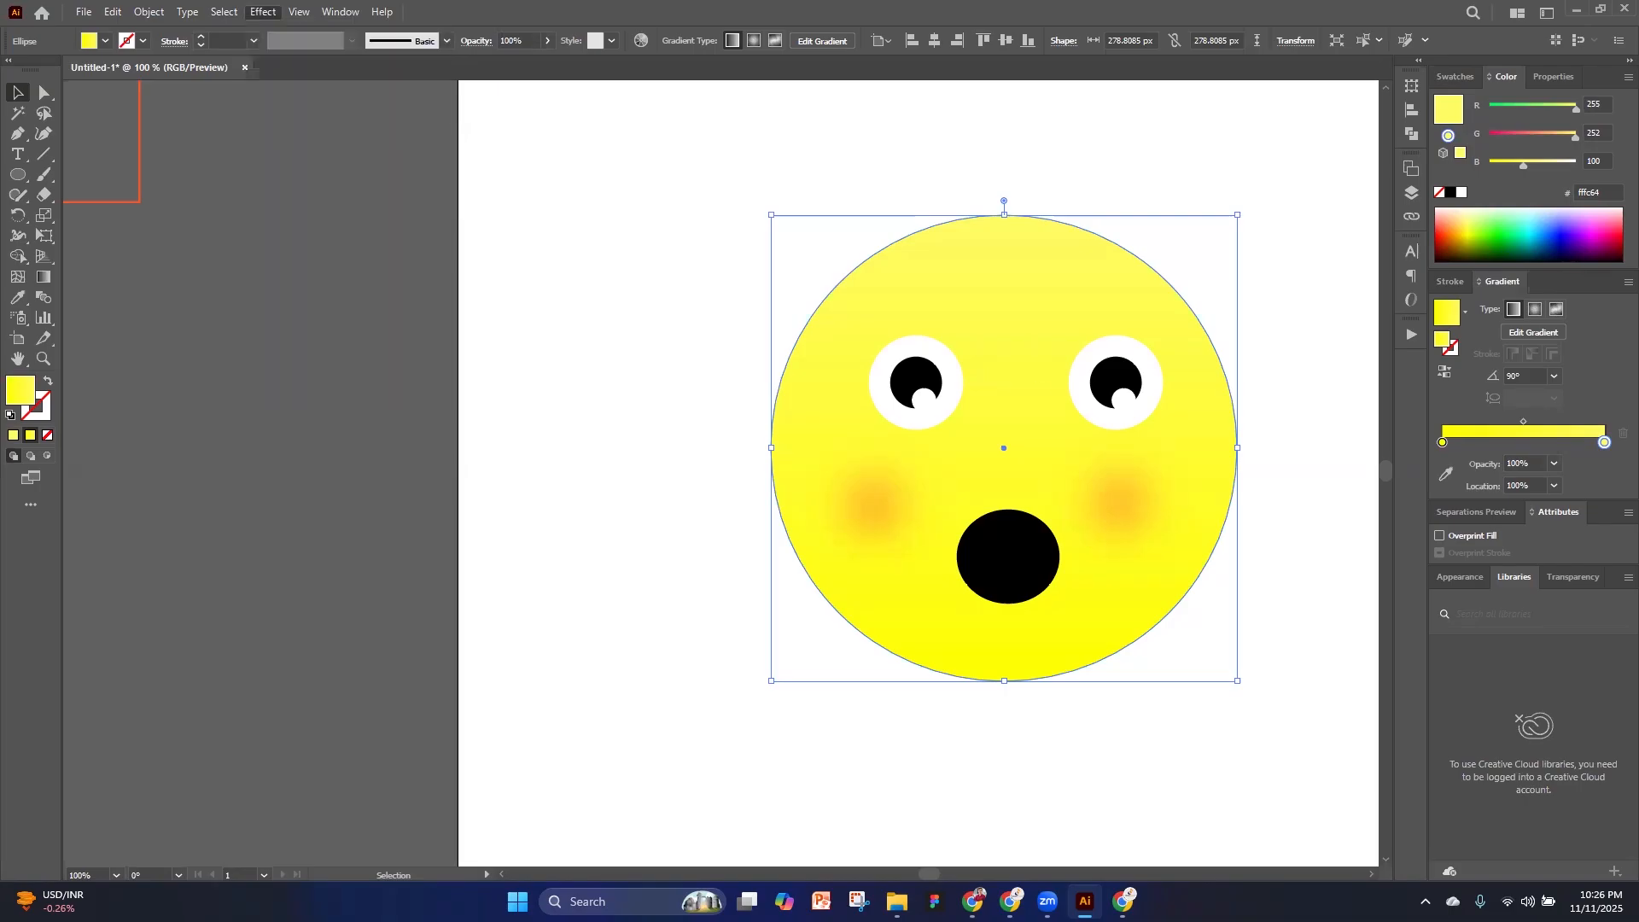
drag(763, 99, 1380, 169)
drag(1321, 68, 350, 140)
click(402, 257)
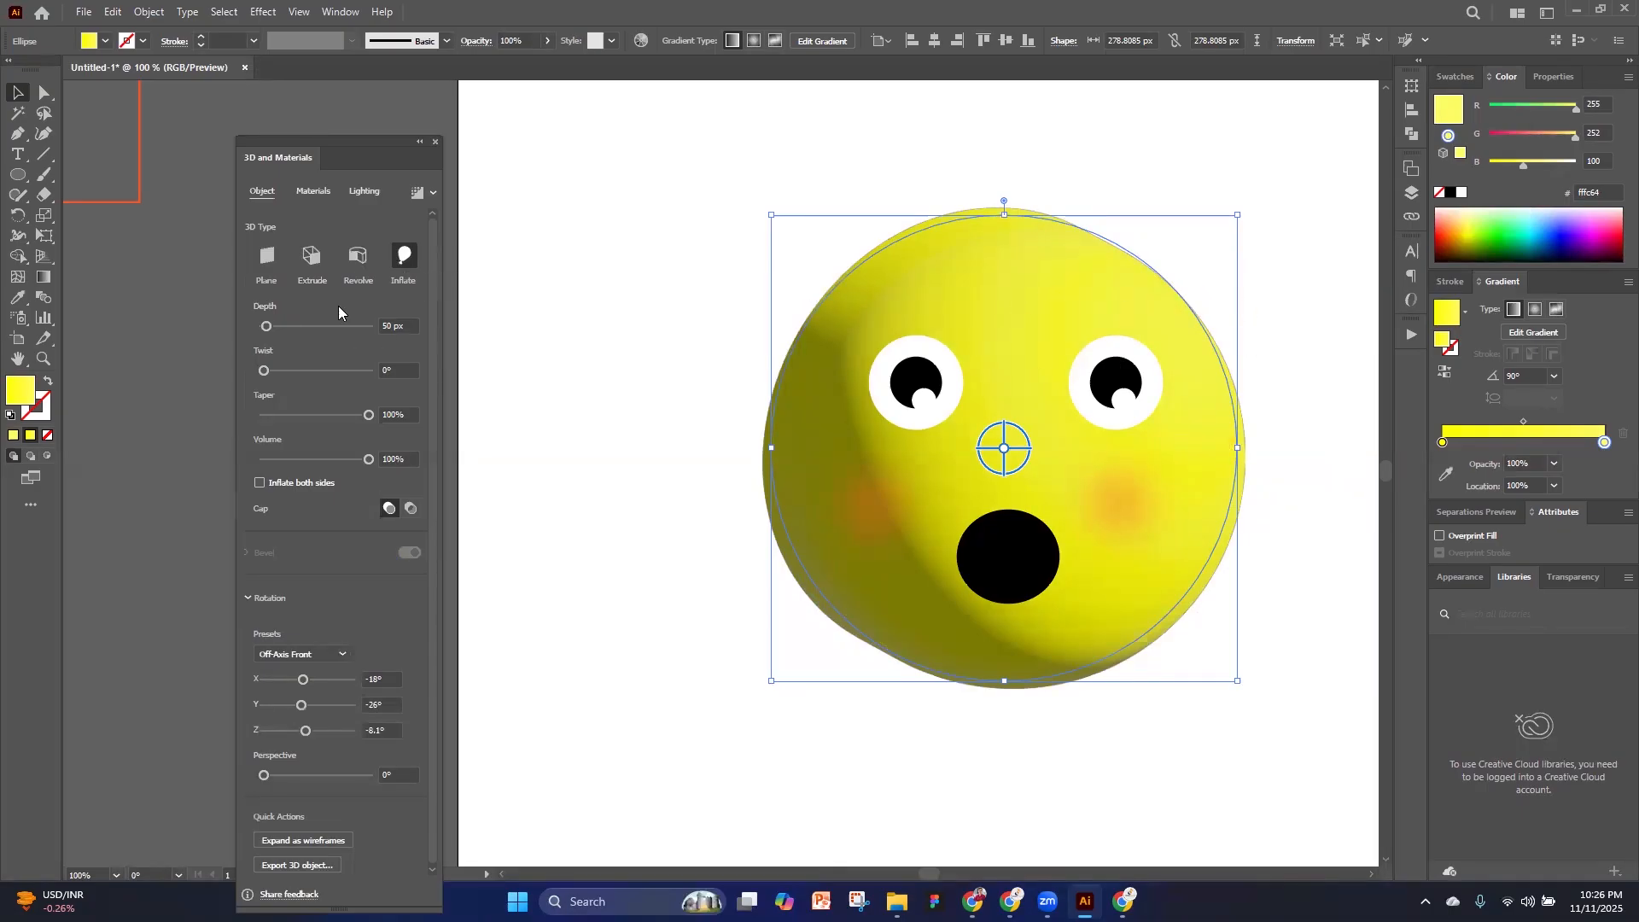
Set the inflated face's depth to 0 px and twist to 44°, try the hollow cap and restore the solid cap
click(290, 329)
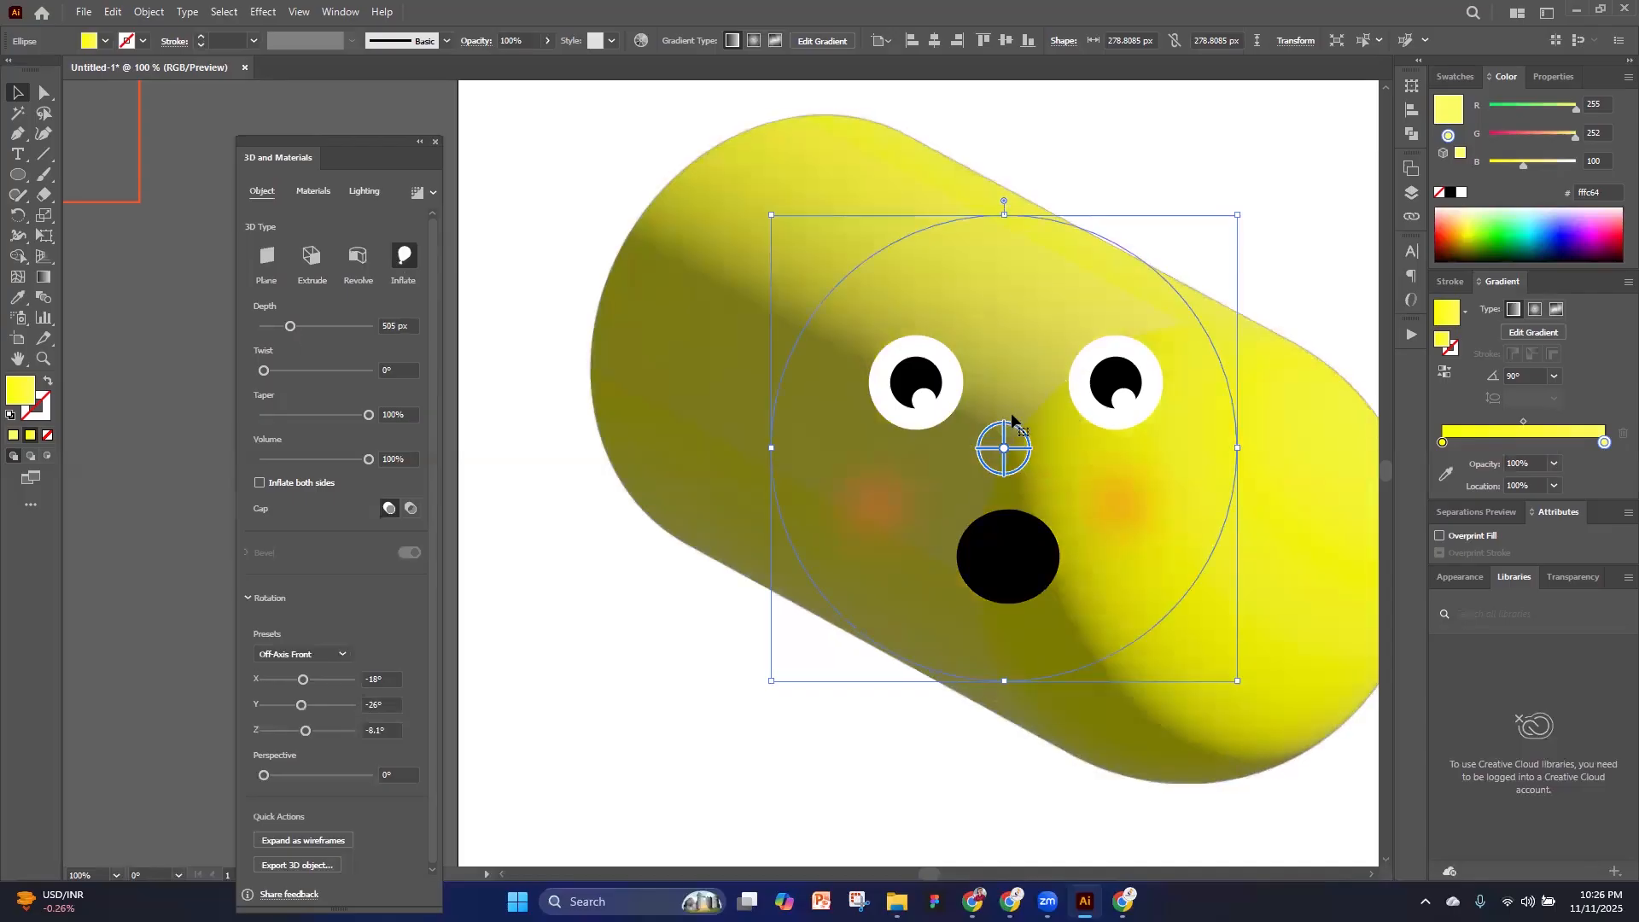
drag(236, 327, 279, 372)
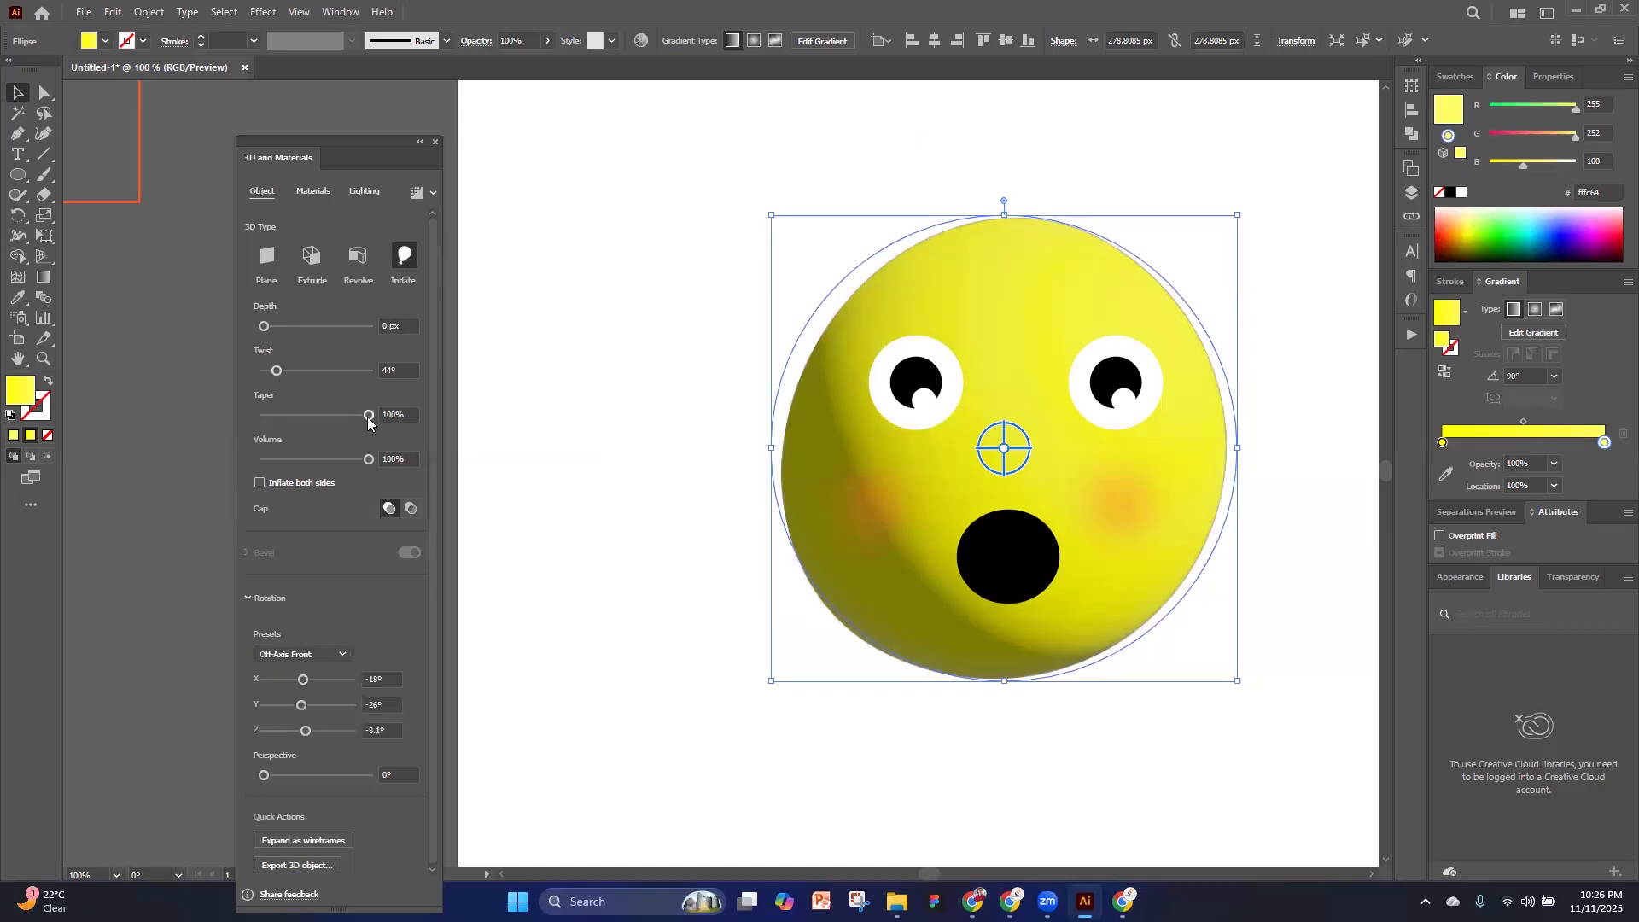
click(410, 508)
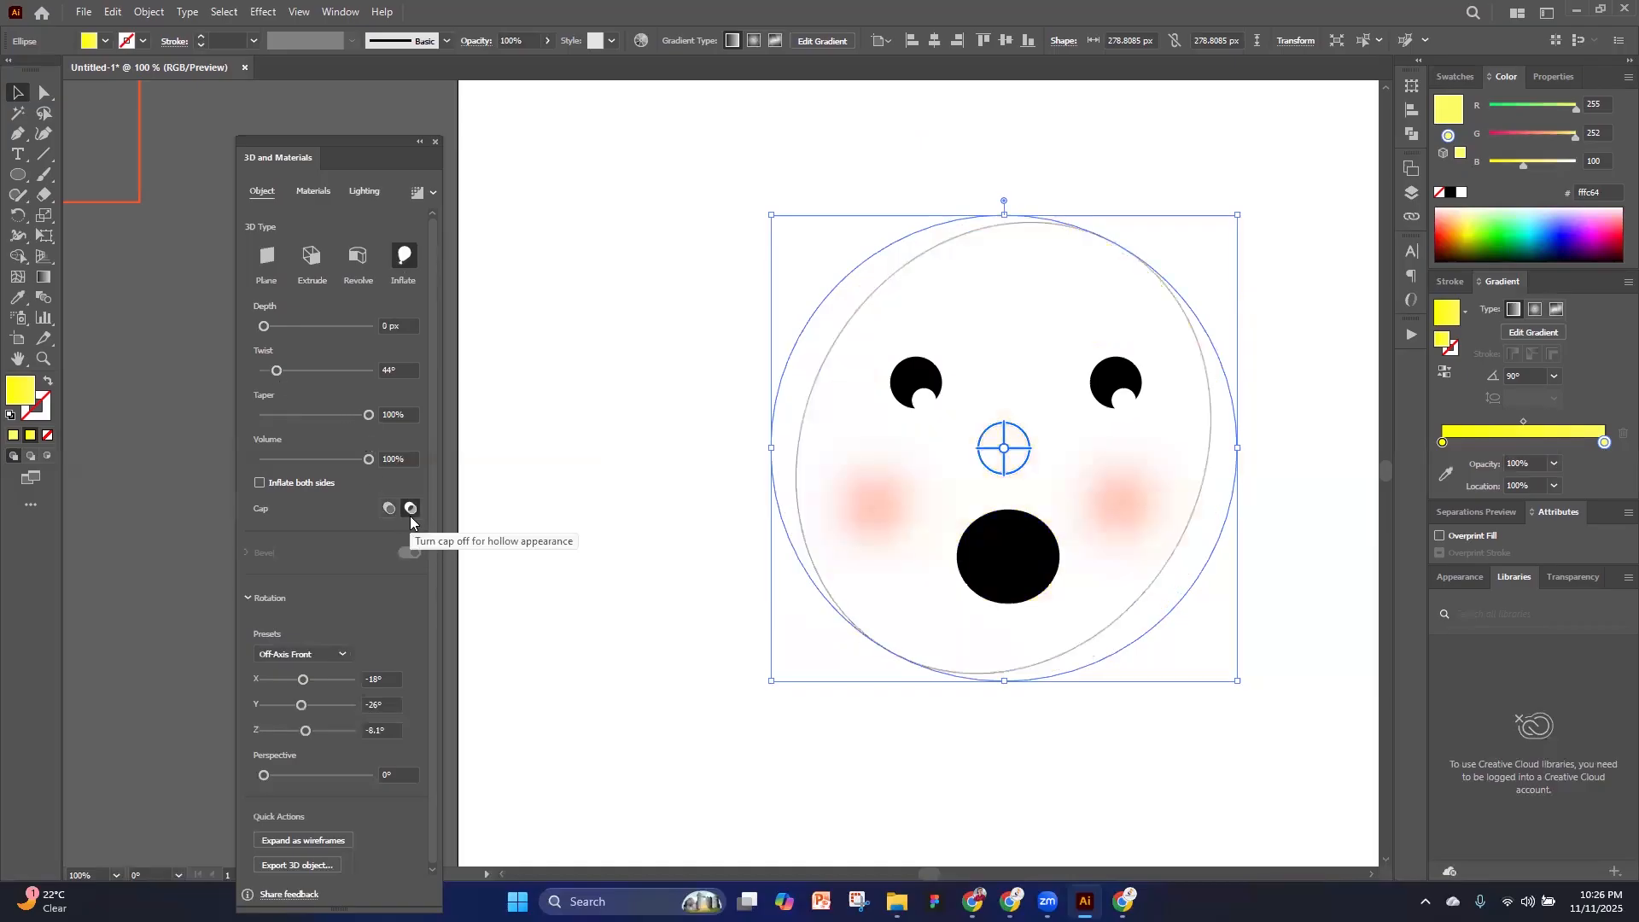
click(389, 509)
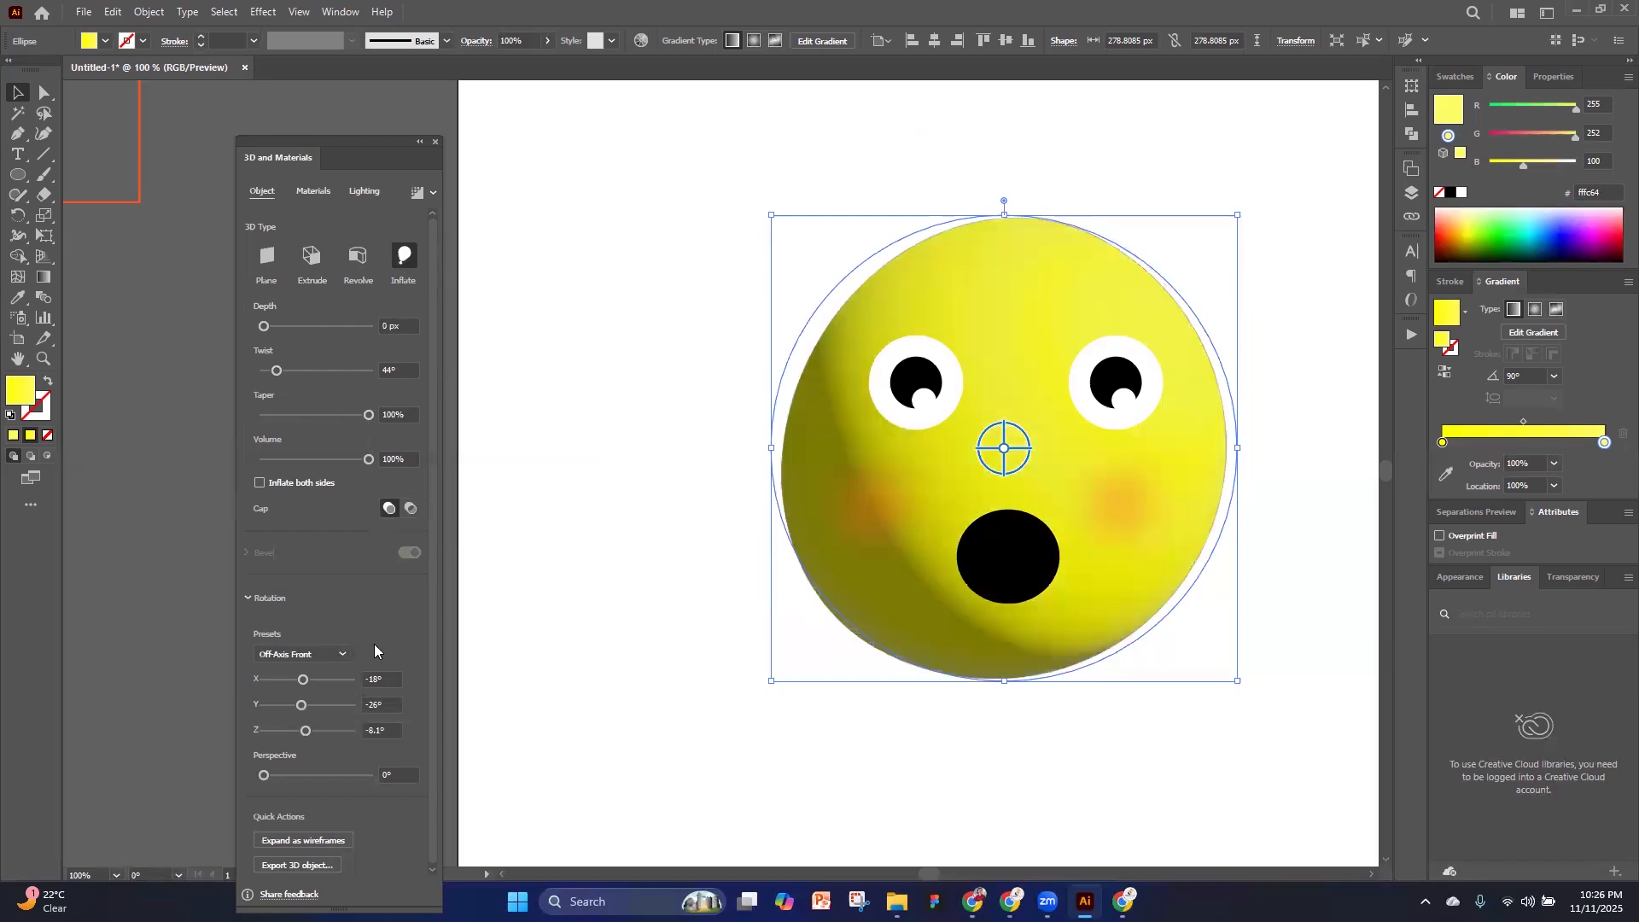
Try several Adobe Substance materials on the inflated face, finish with Canopy Diamond Concrete Tiles and close the 3D settings
click(310, 193)
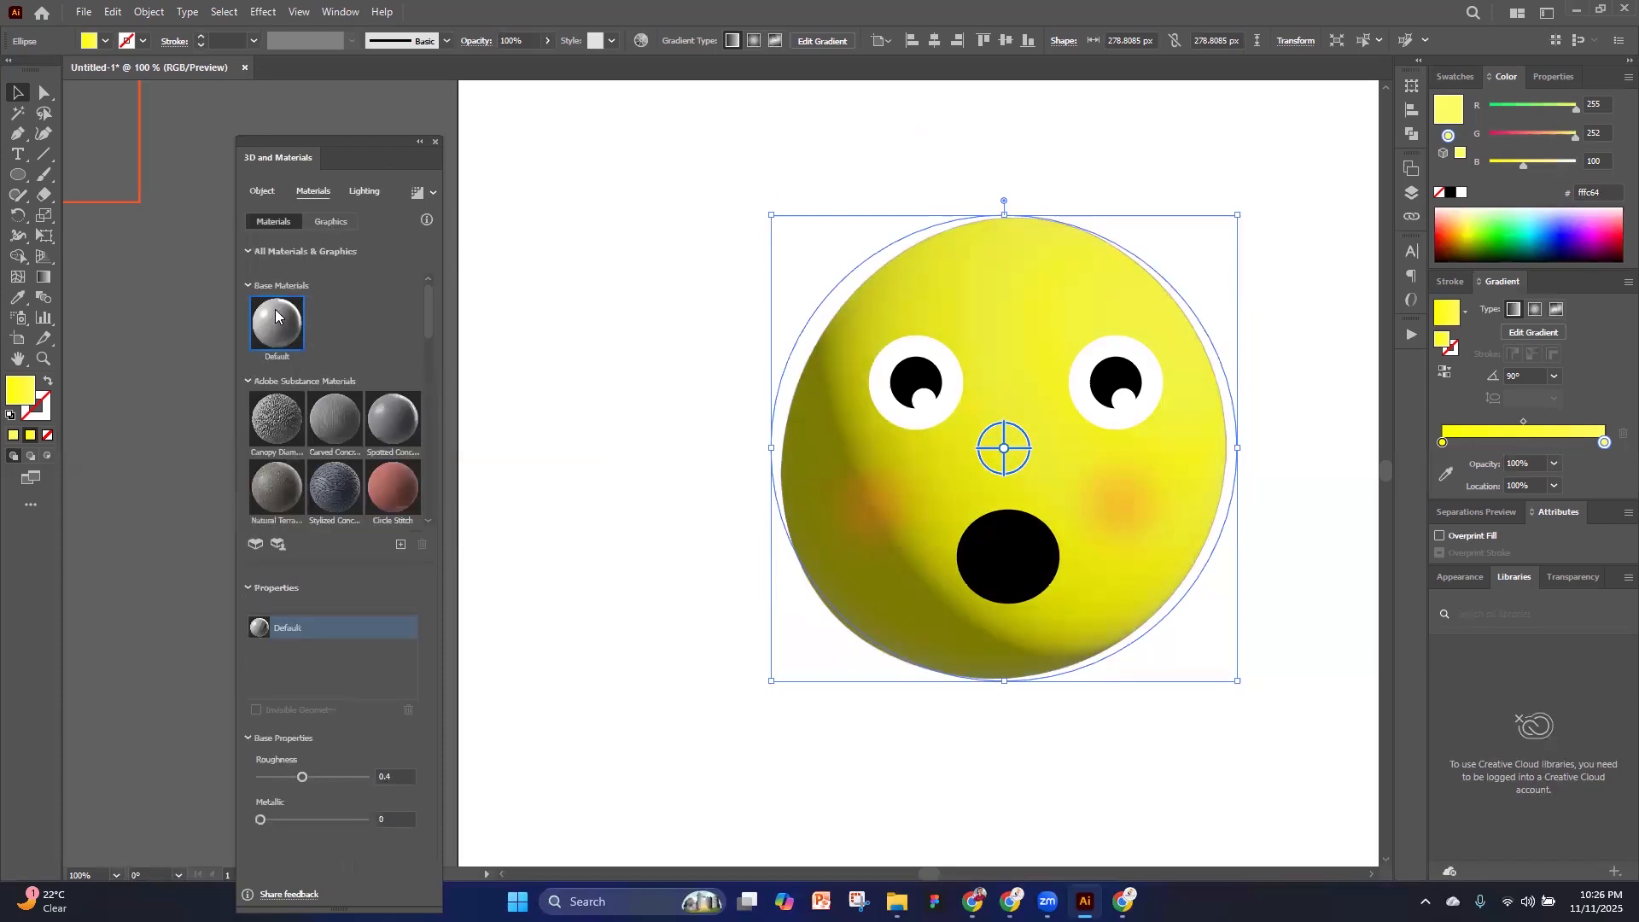
click(339, 426)
click(402, 500)
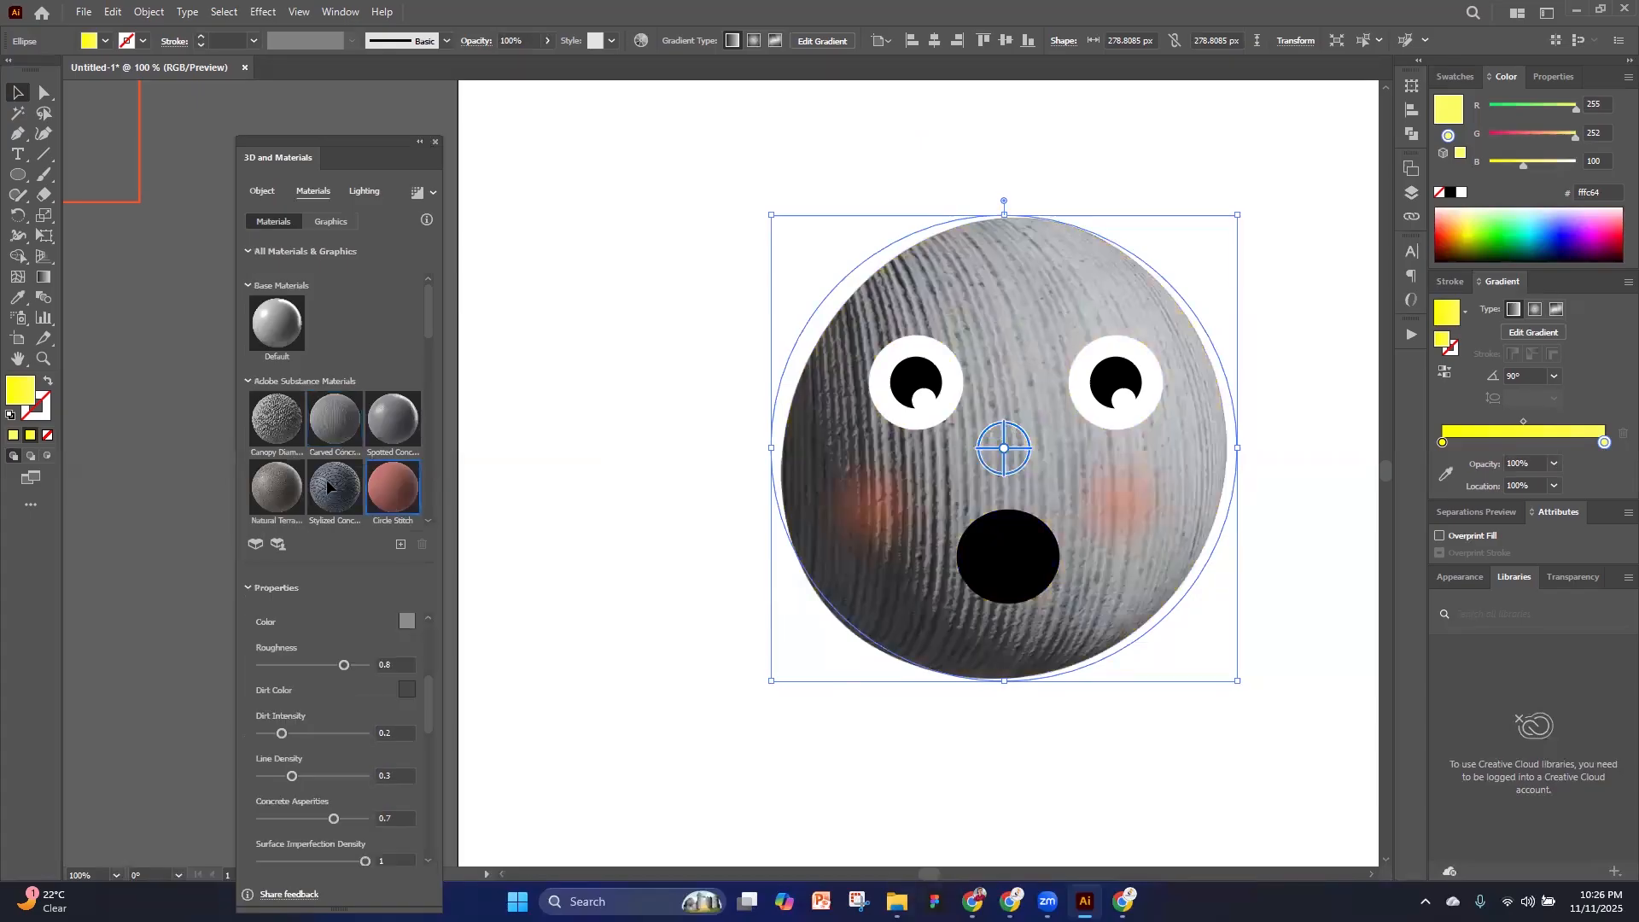
click(399, 415)
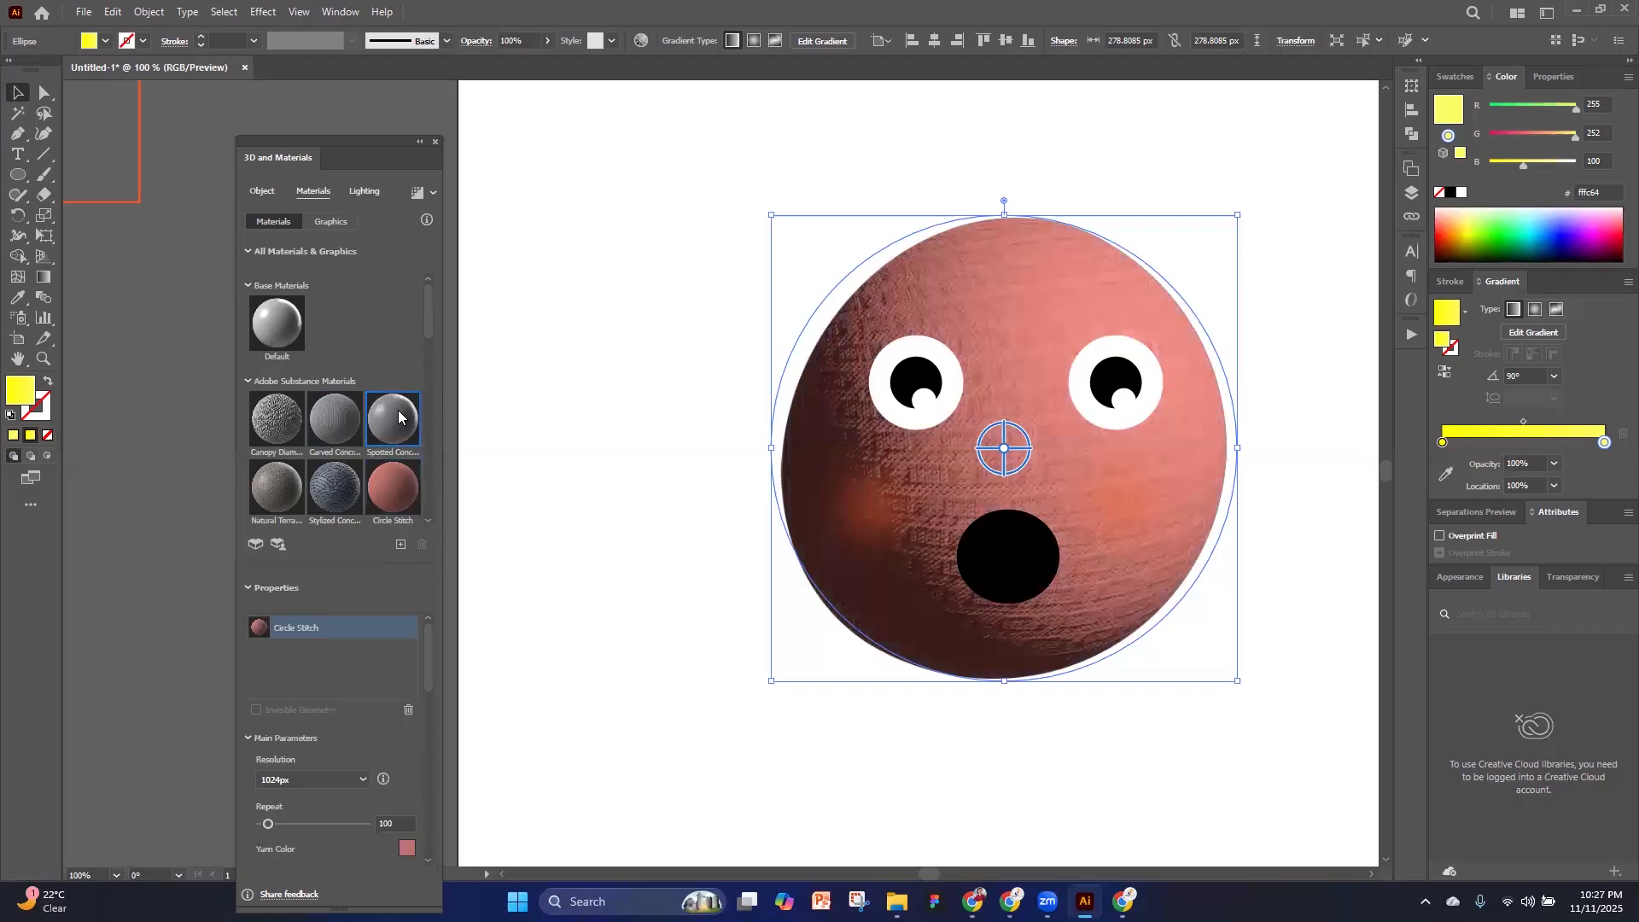
click(265, 335)
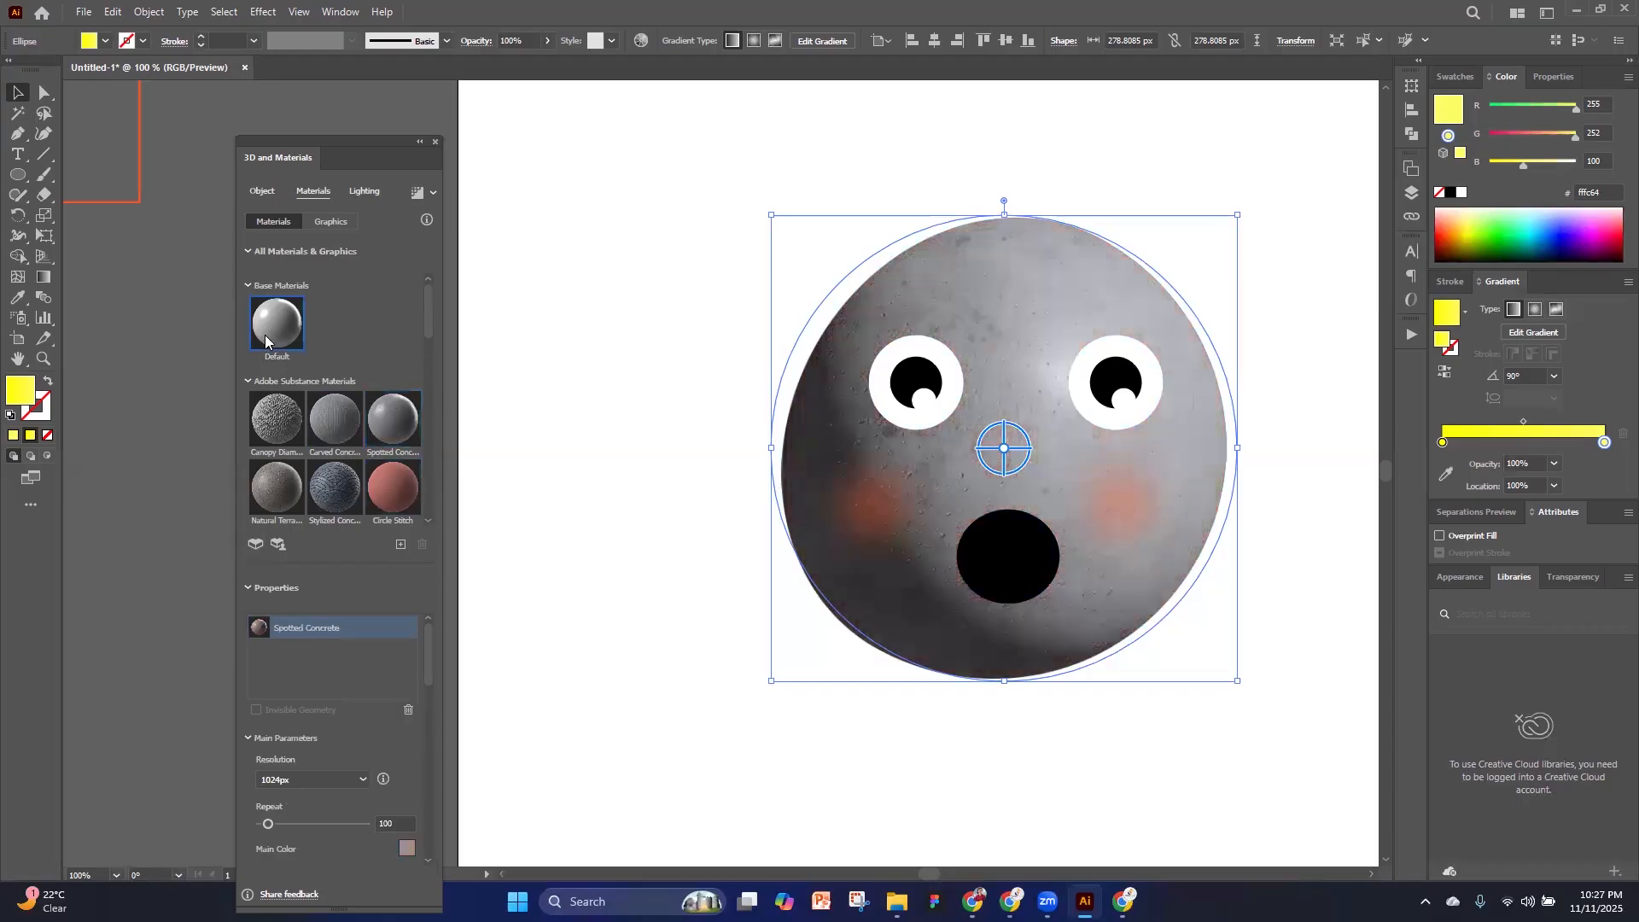
click(279, 416)
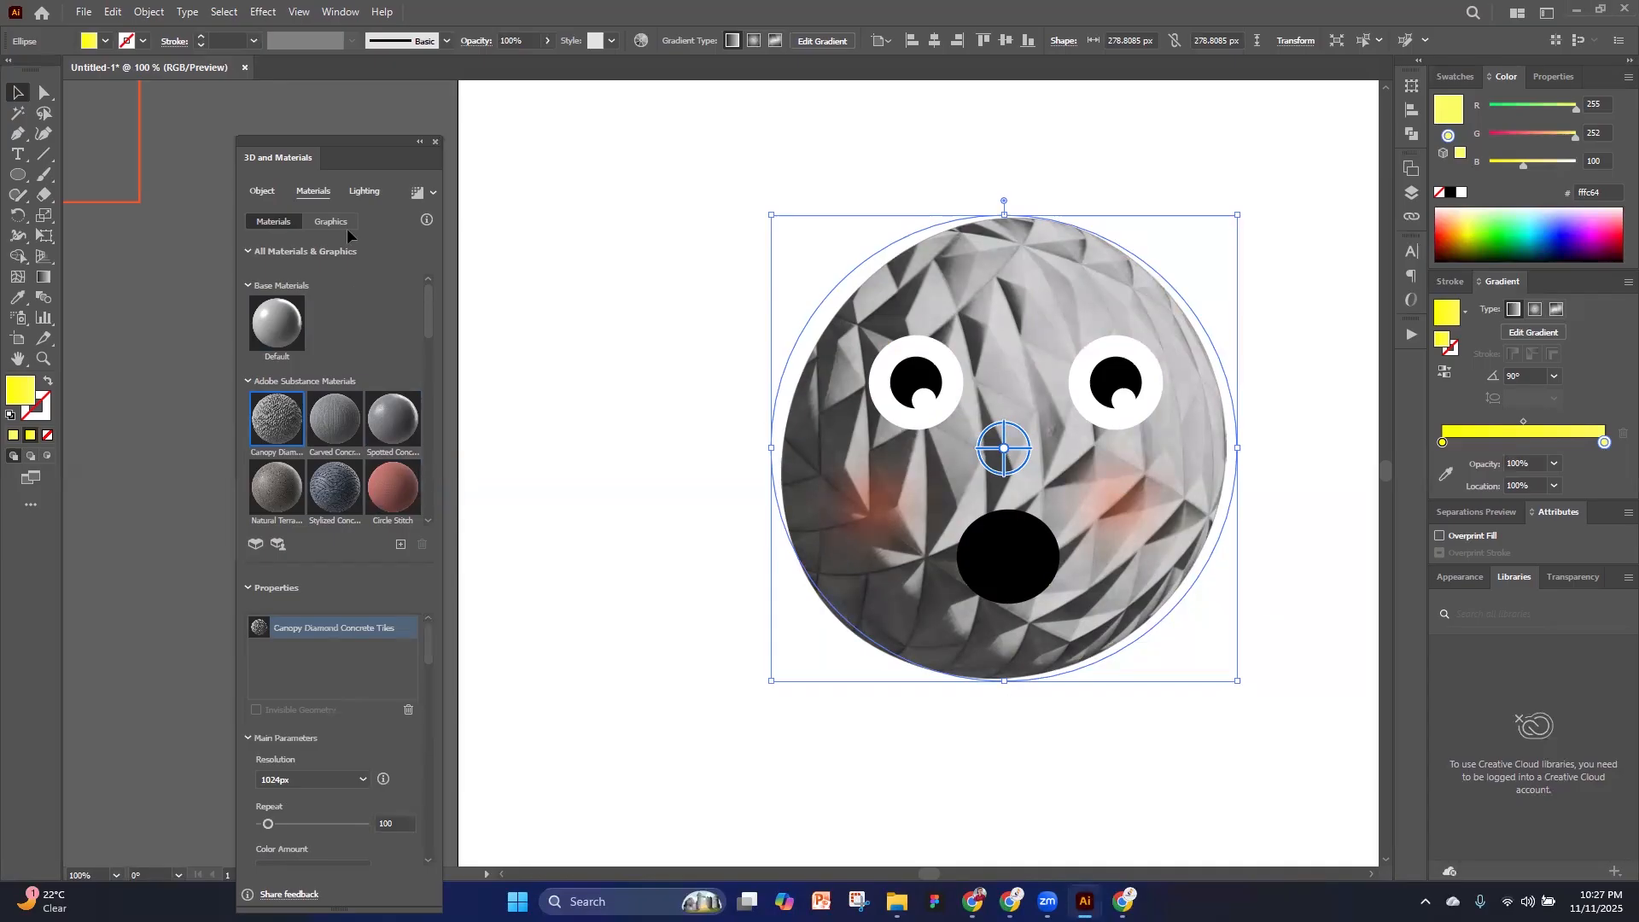
click(454, 162)
click(435, 142)
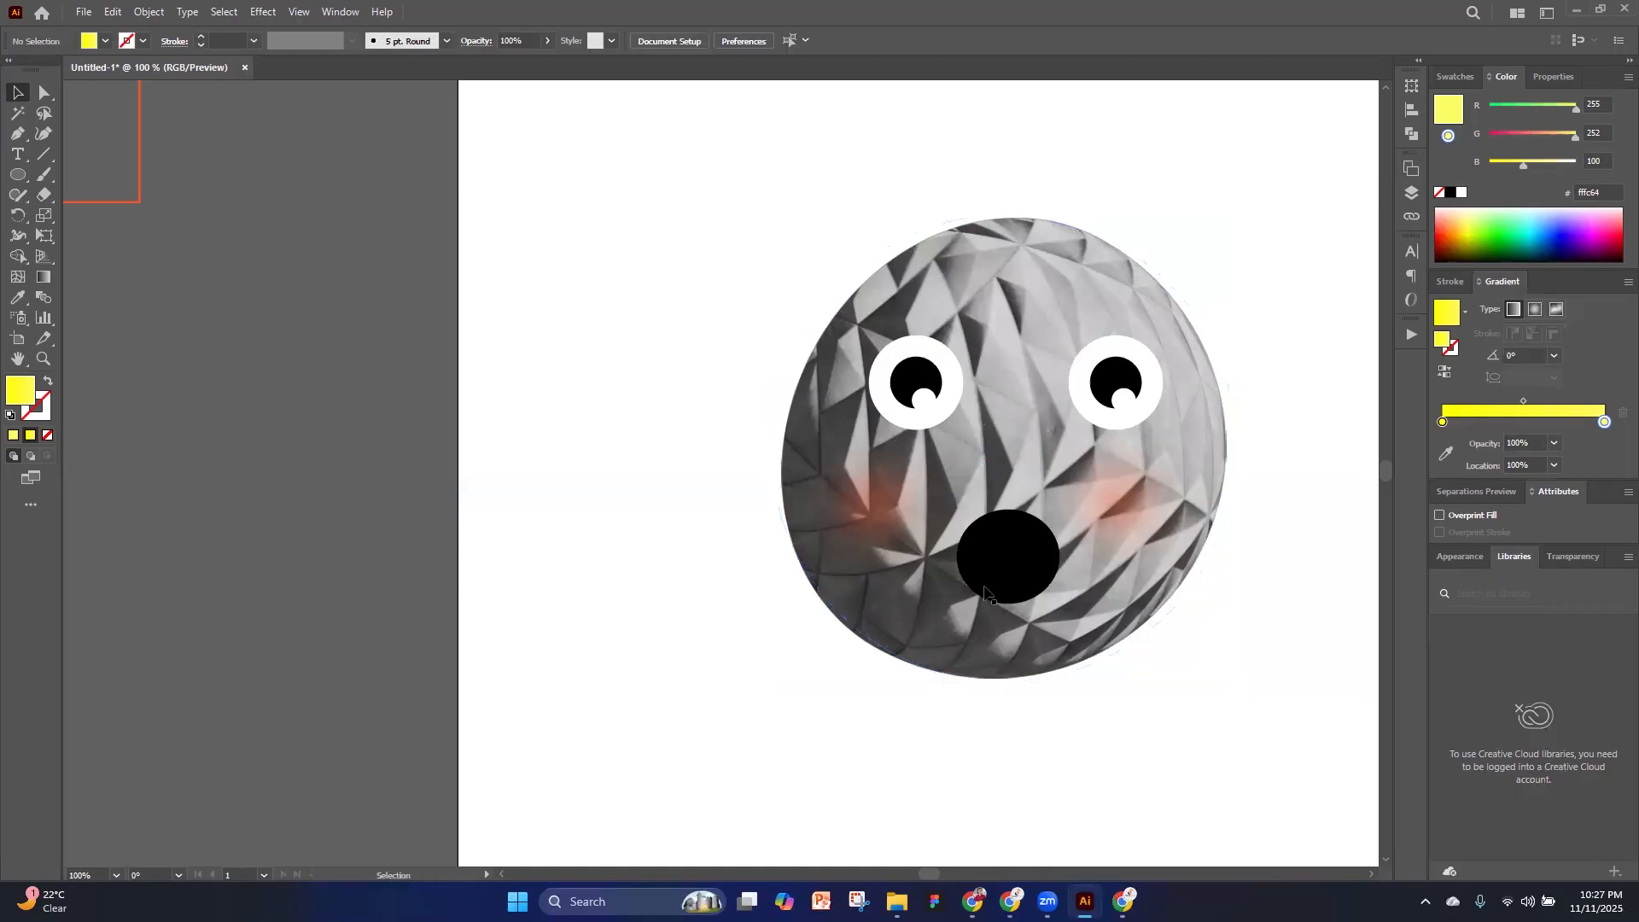
Move the textured emoji face with its eyes, cheeks and mouth off the artboard, above its top right corner
scroll(871, 608, down, 3)
scroll(1032, 572, up, 1)
scroll(1032, 573, up, 1)
scroll(876, 584, down, 2)
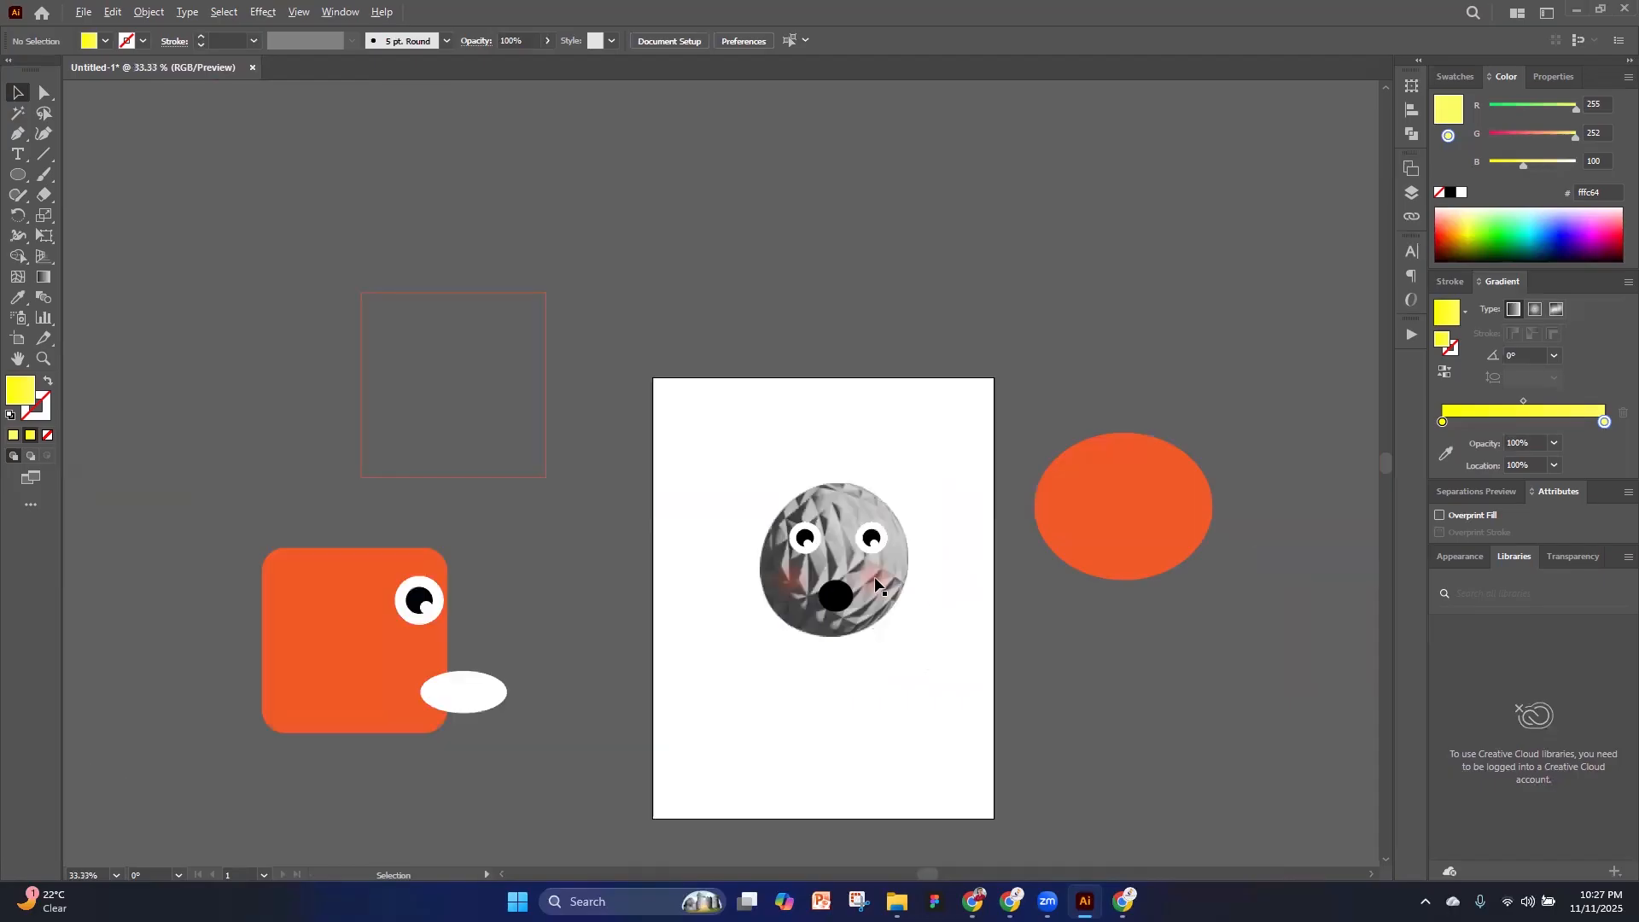
click(876, 577)
click(929, 668)
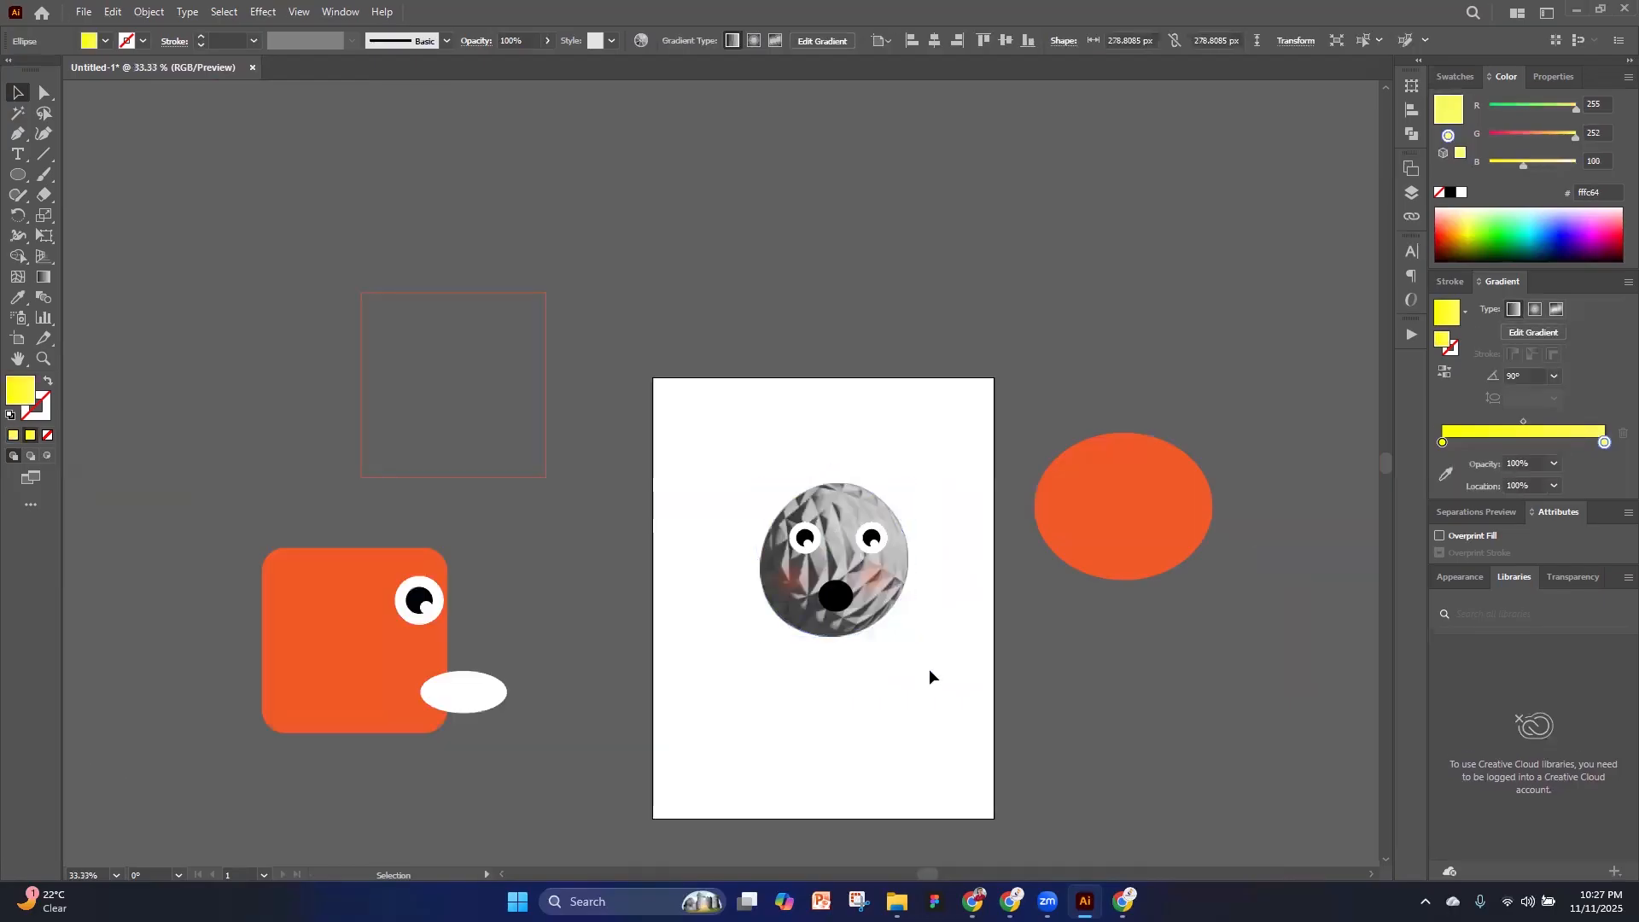
drag(856, 553, 1022, 224)
click(1108, 330)
Move the orange ellipse to the other side of the artboard, over the top of the outlined square
drag(1135, 512, 473, 259)
click(450, 340)
click(453, 338)
drag(454, 338, 458, 367)
mouse_move(445, 303)
mouse_down()
mouse_move(443, 280)
mouse_move(444, 299)
mouse_up()
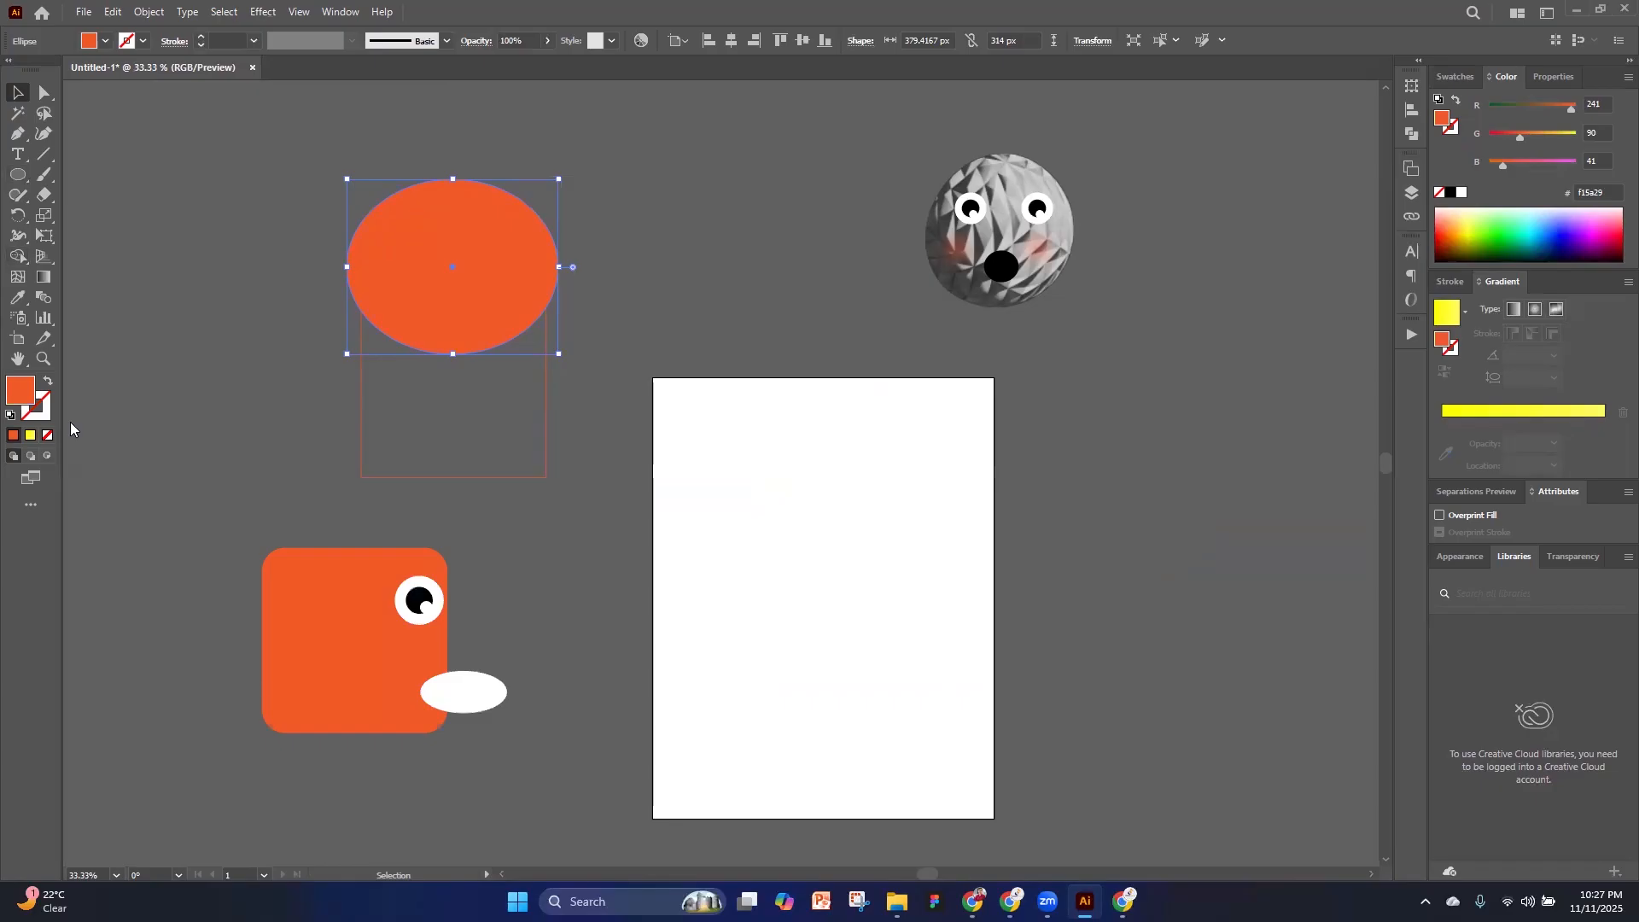
Move the white ellipse inside the orange rounded square as a mouth and shift the emoji face further from the artboard
drag(461, 687, 350, 685)
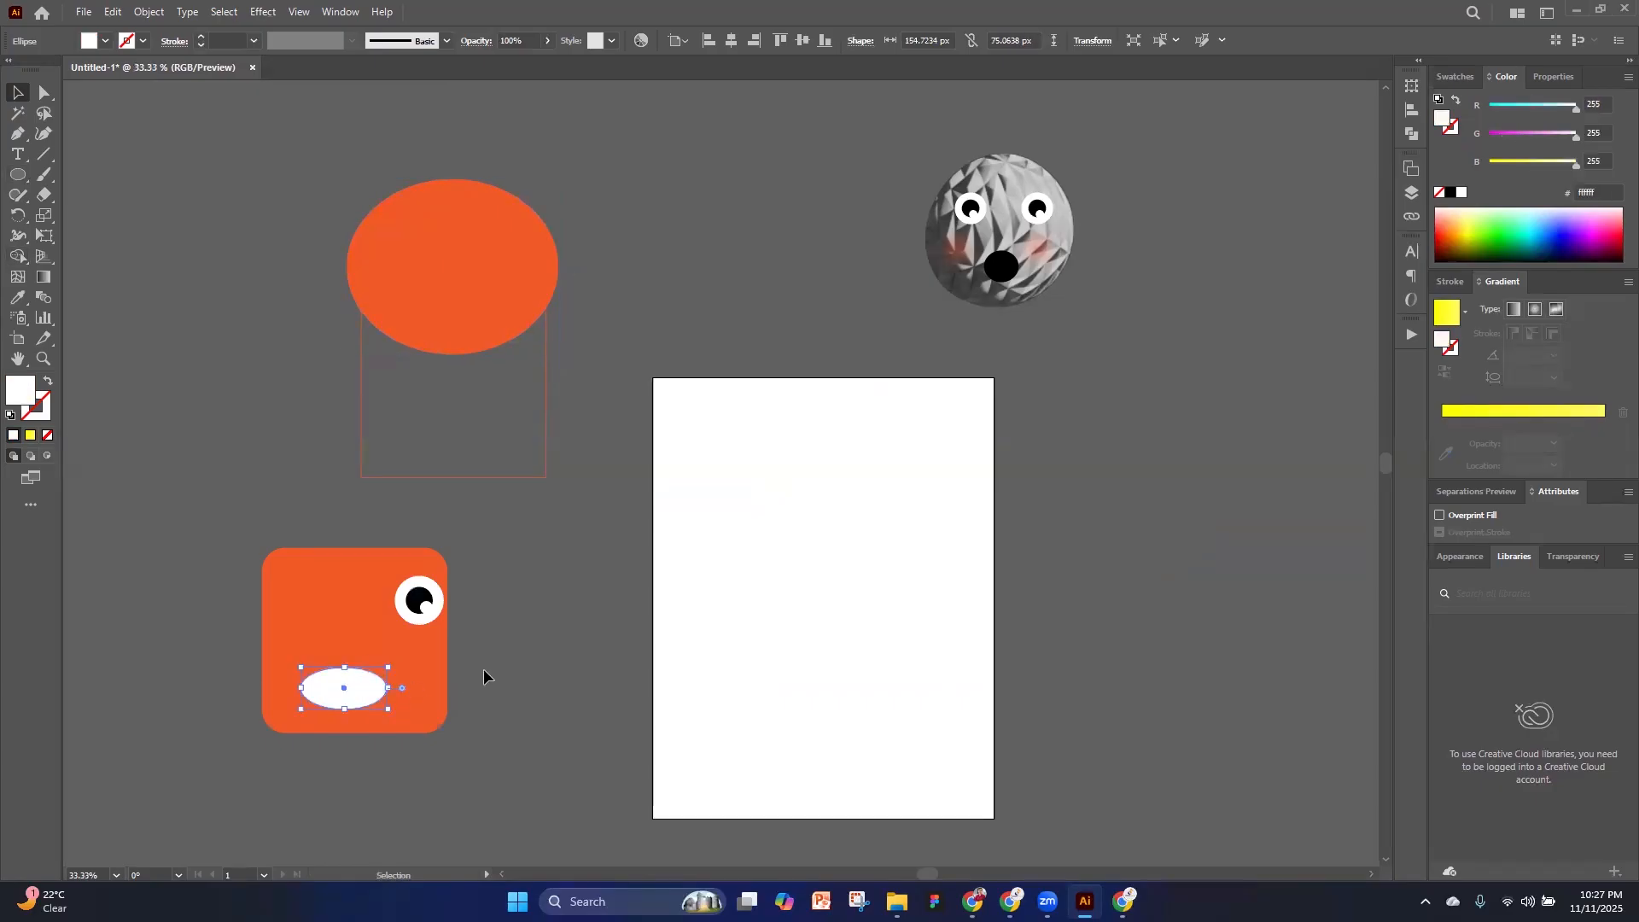
click(484, 668)
drag(937, 165, 1061, 240)
click(1144, 504)
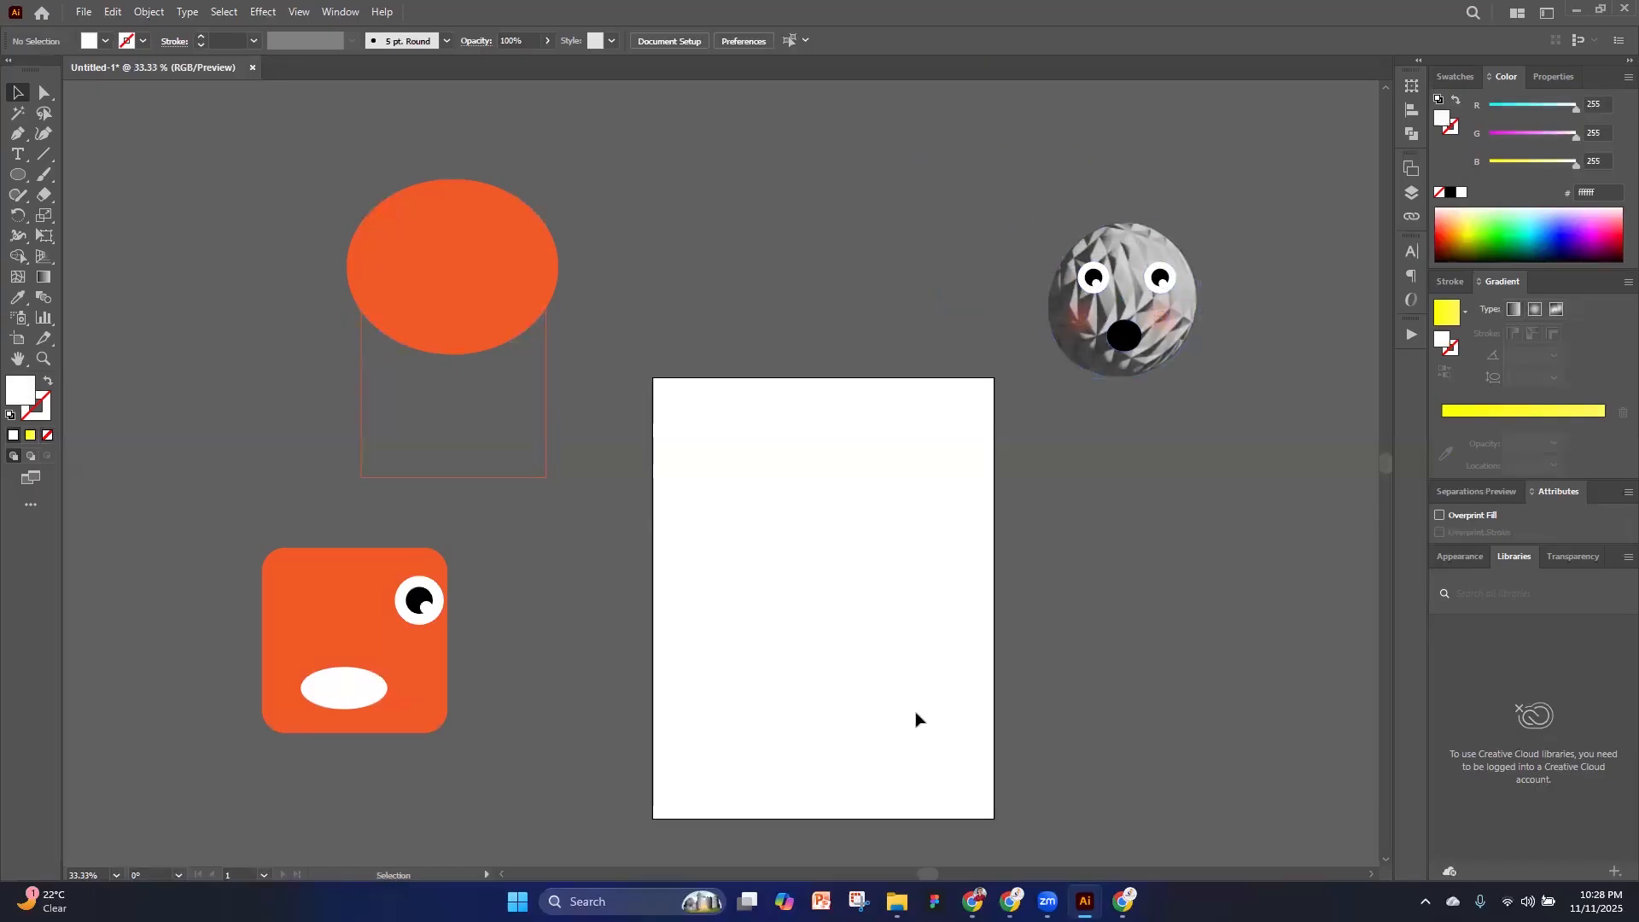
Draw a circle about 227 px across on the artboard and delete its right anchor point to leave a semicircular arc
scroll(1160, 429, down, 2)
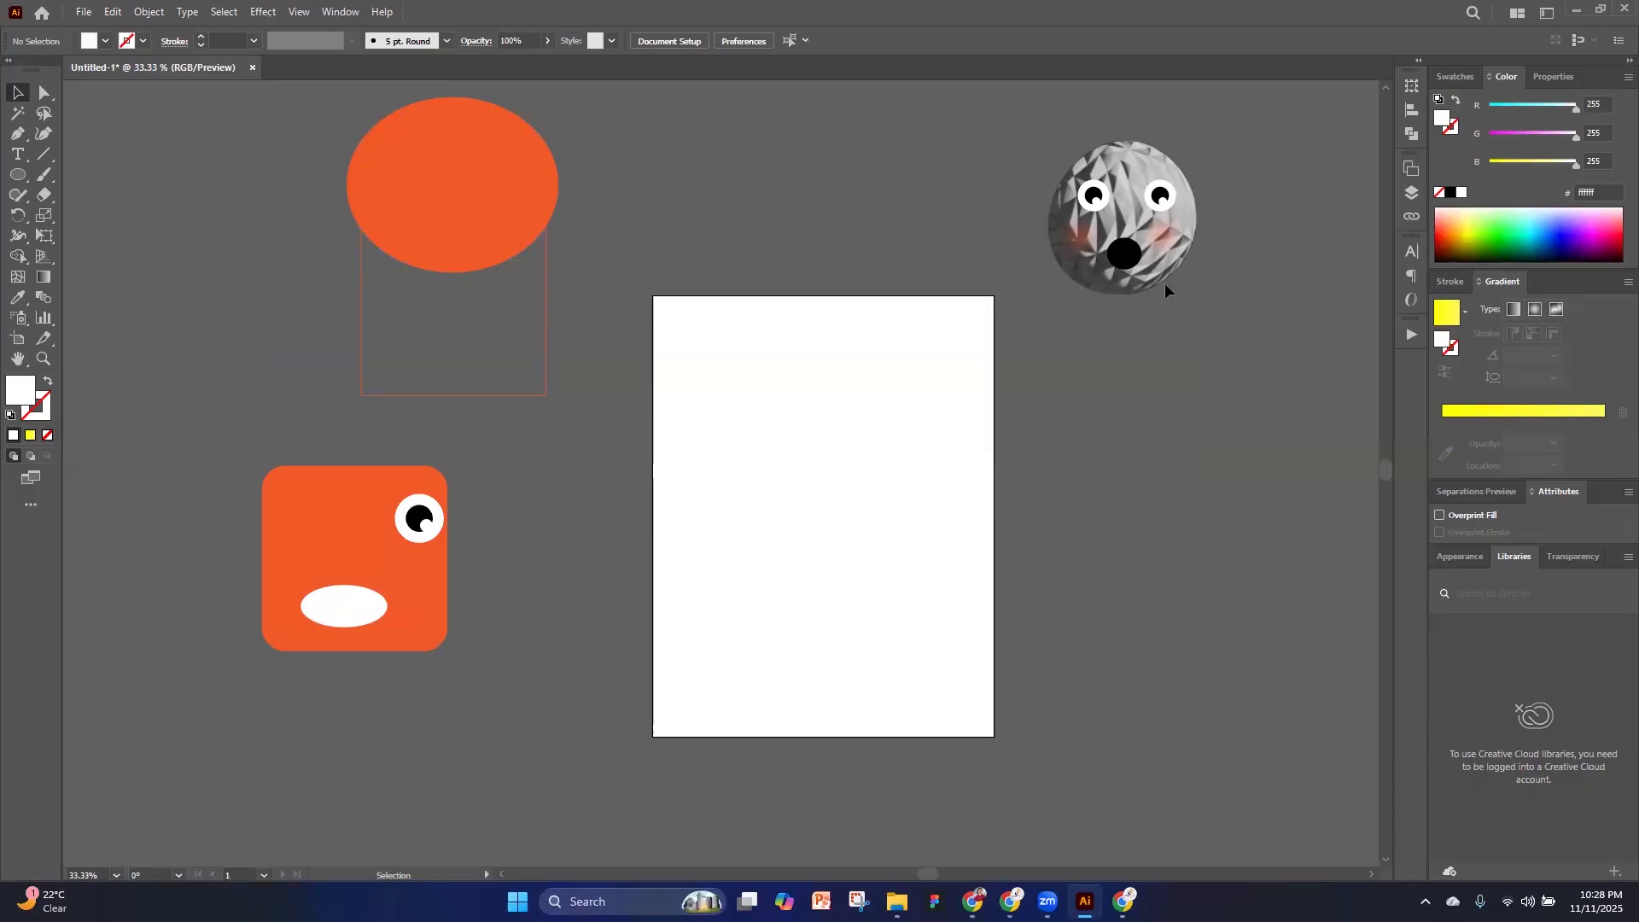
scroll(1164, 284, up, 2)
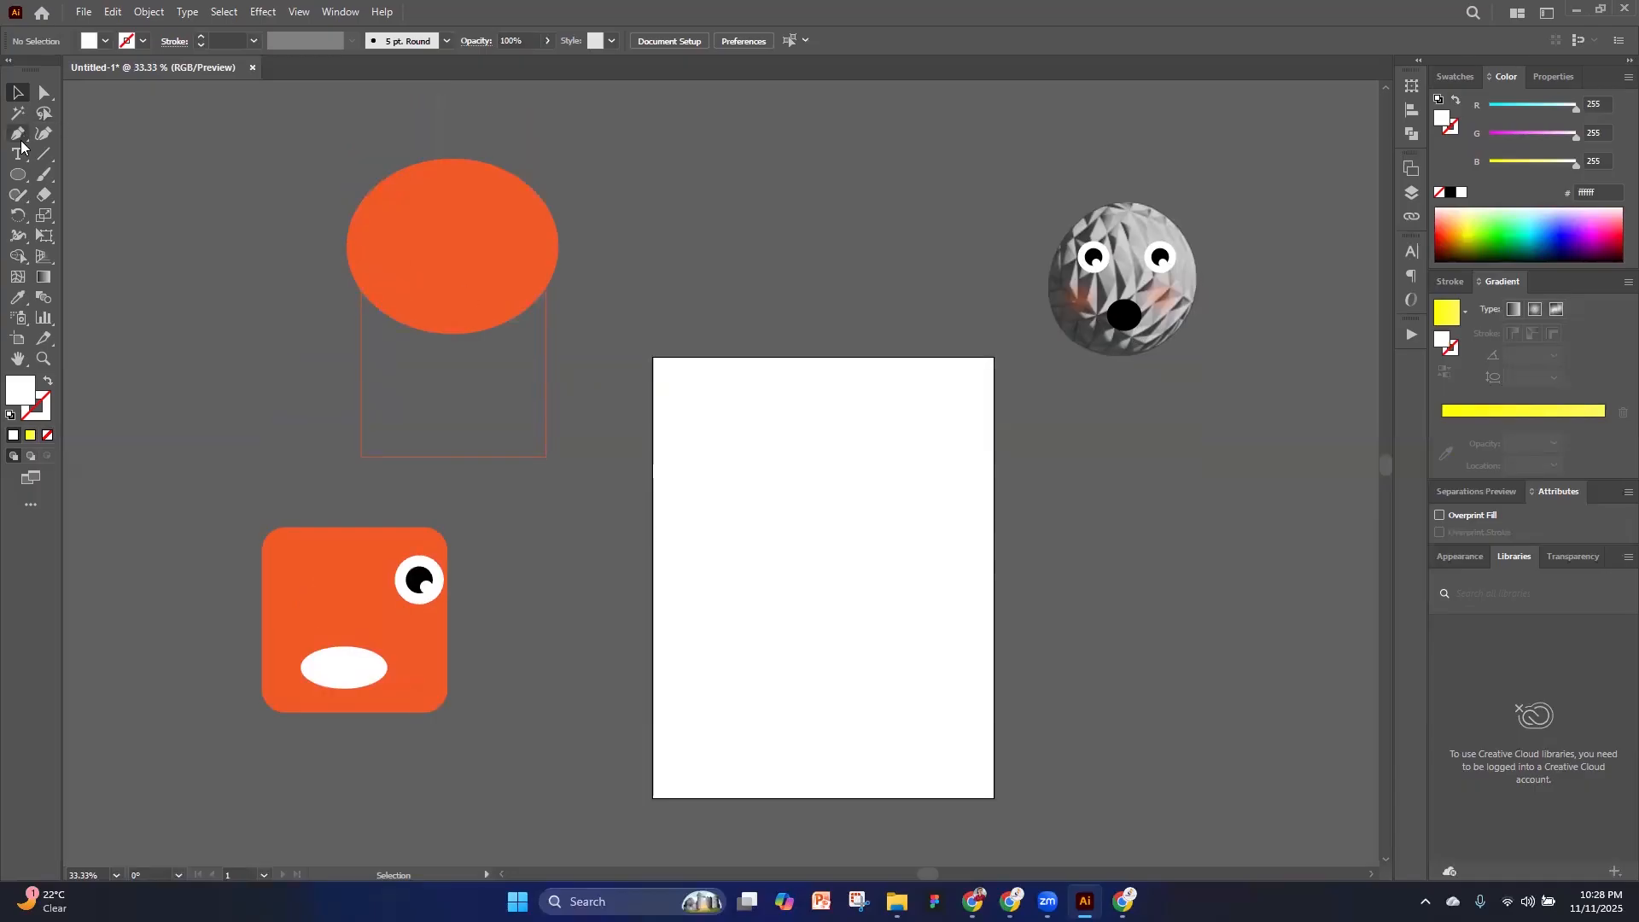
click(18, 175)
scroll(829, 567, up, 2)
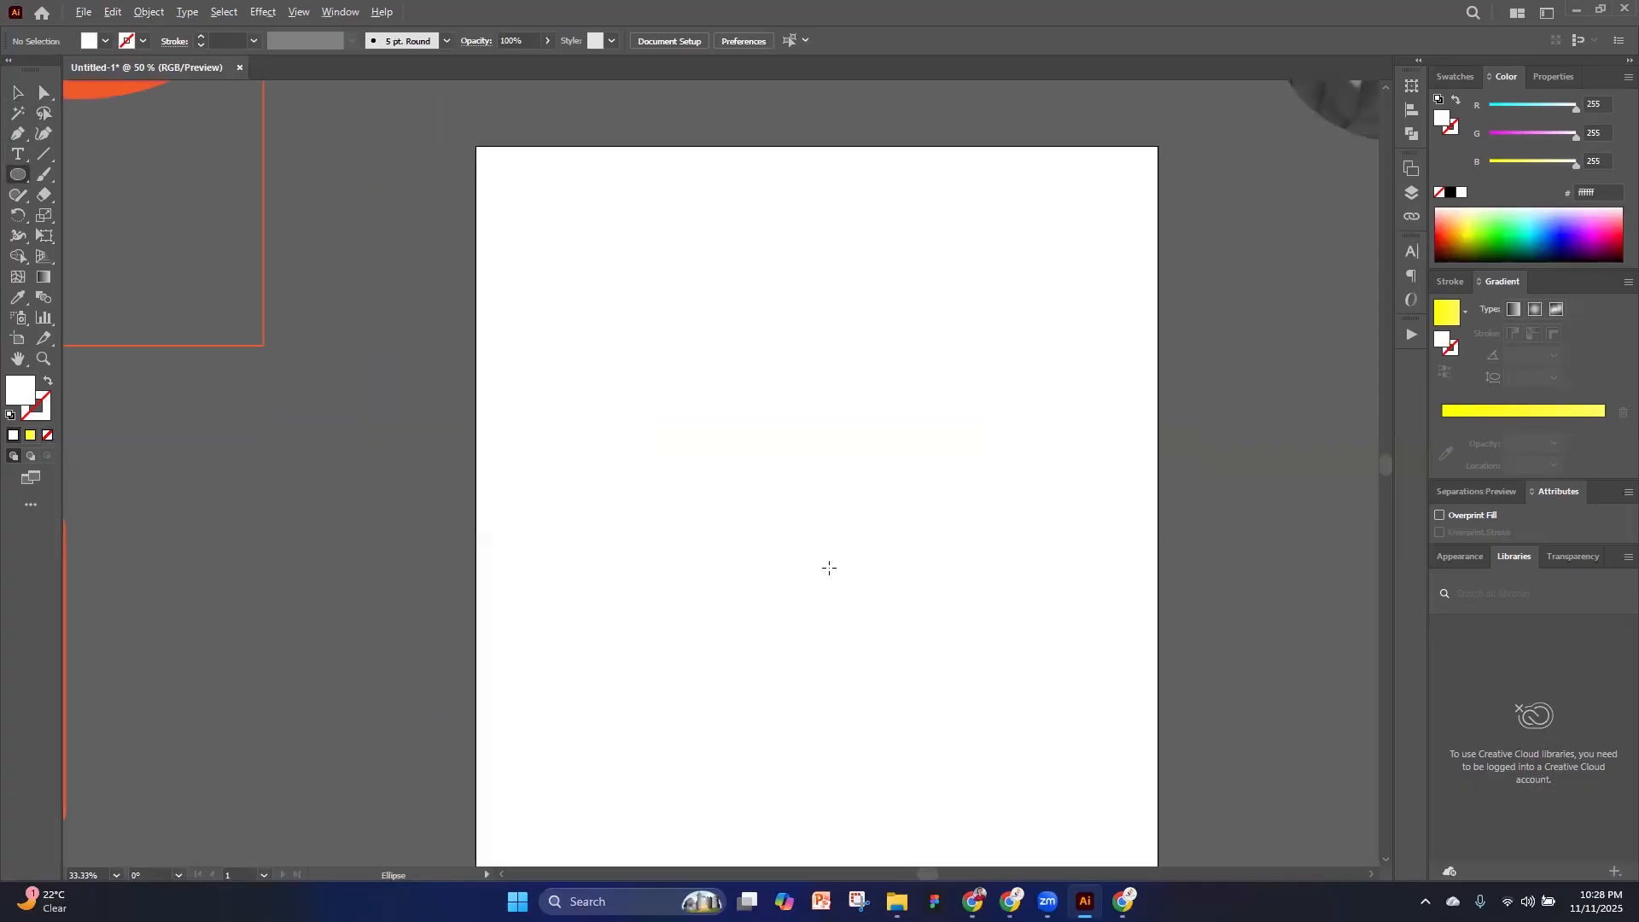
drag(674, 434, 888, 426)
click(44, 92)
click(947, 606)
key(Delete)
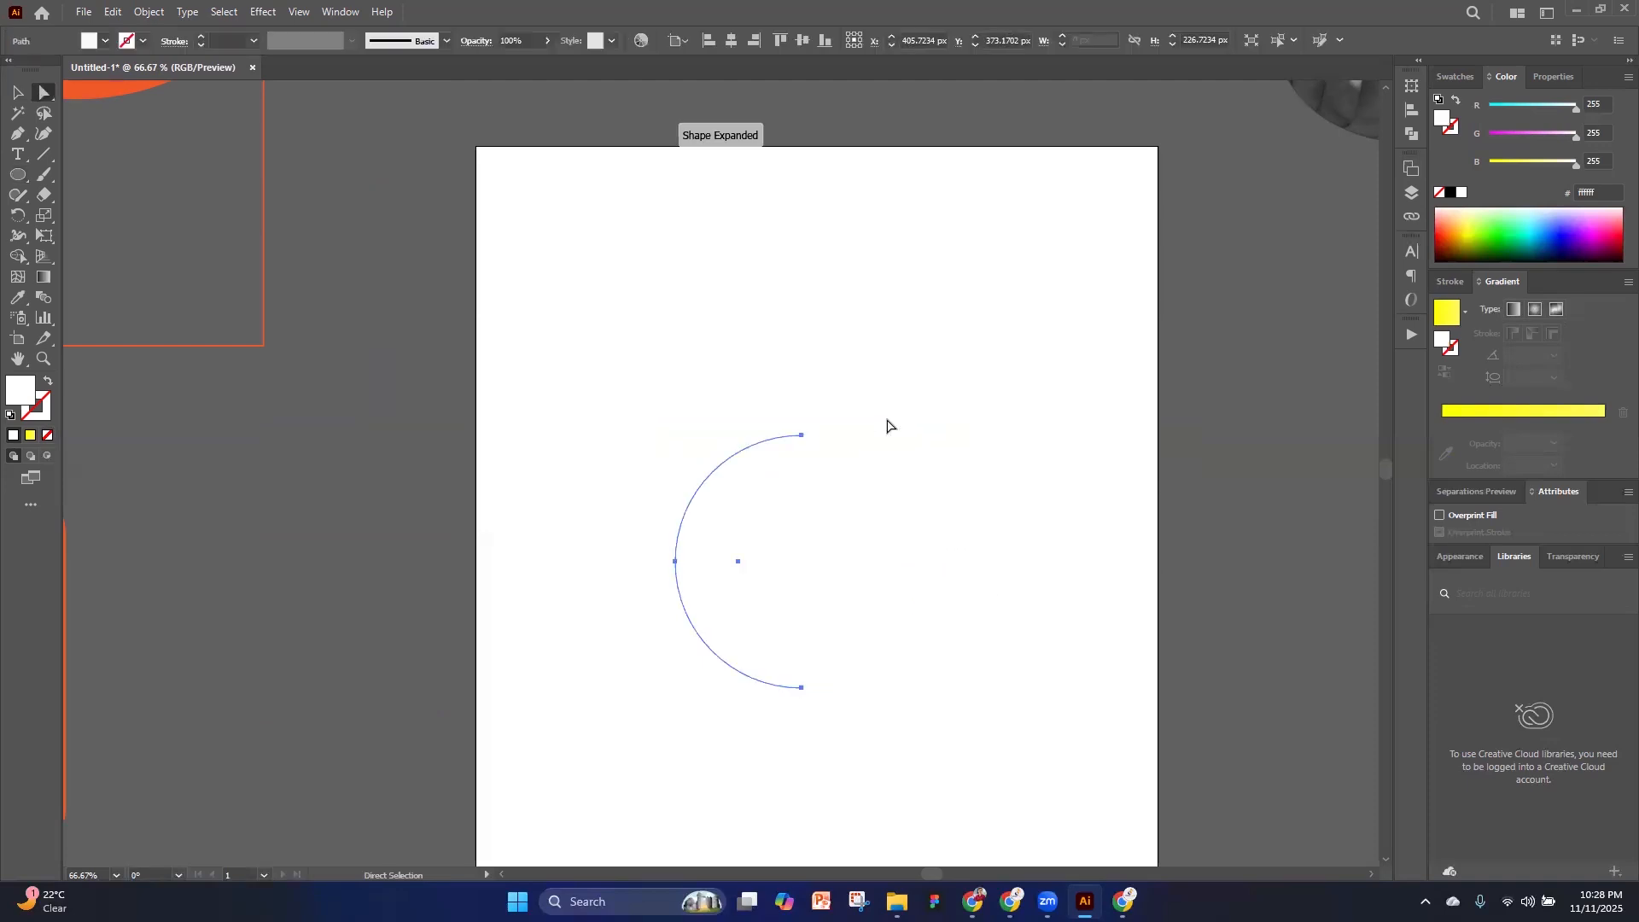
key(v)
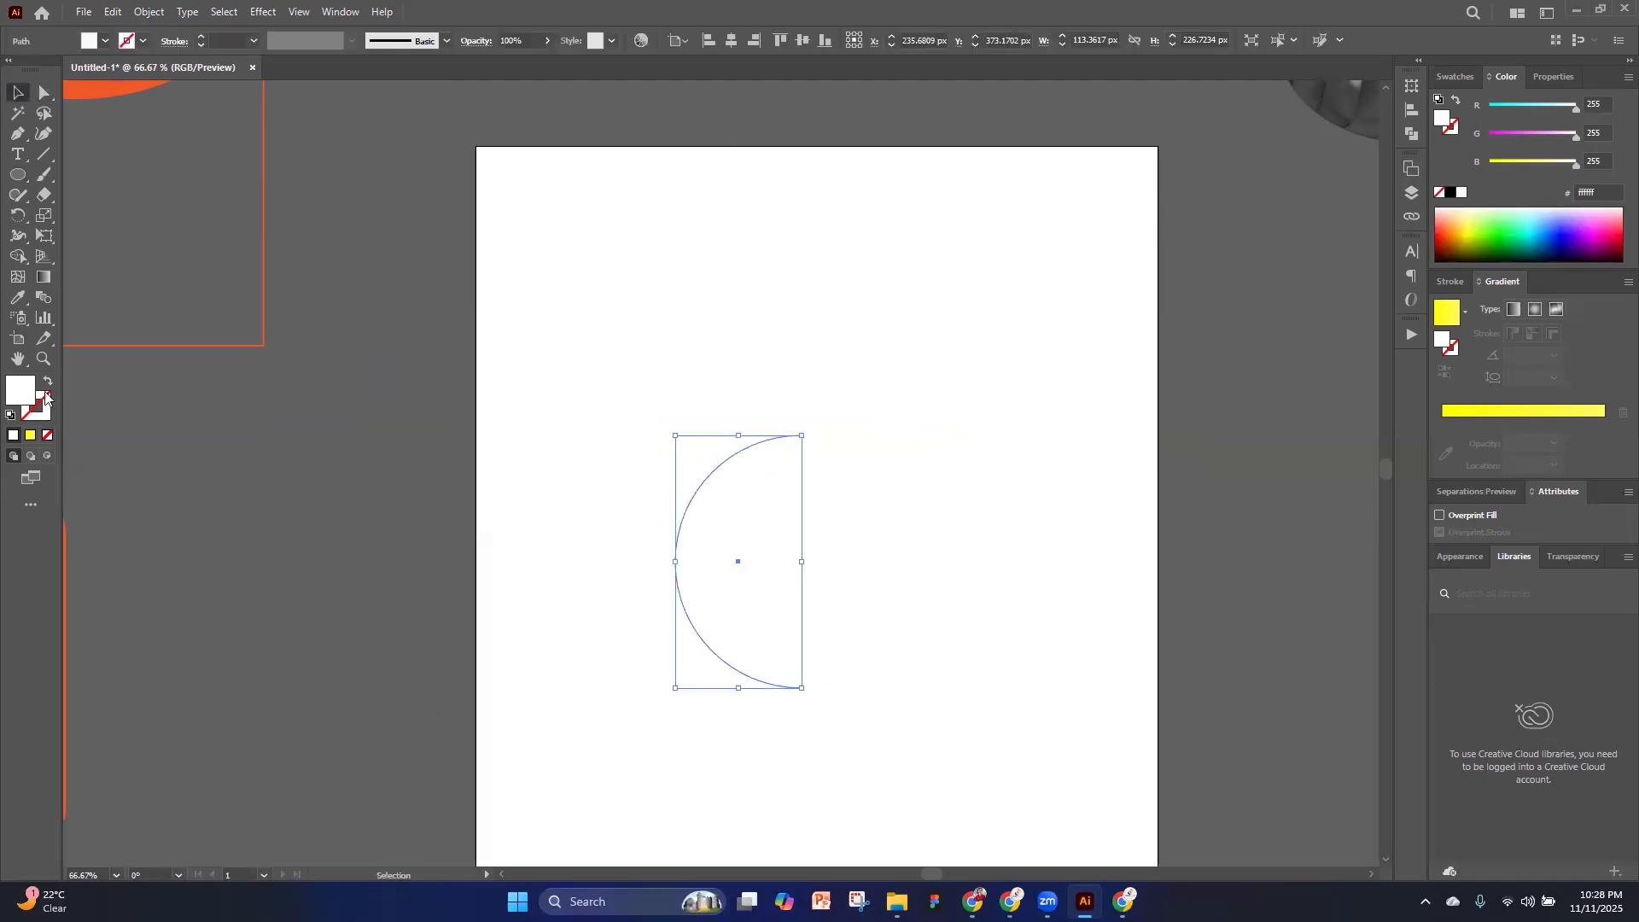
Swap the arc's fill and stroke, and give it an 8 pt stroke with the yellow gradient
click(49, 381)
click(45, 413)
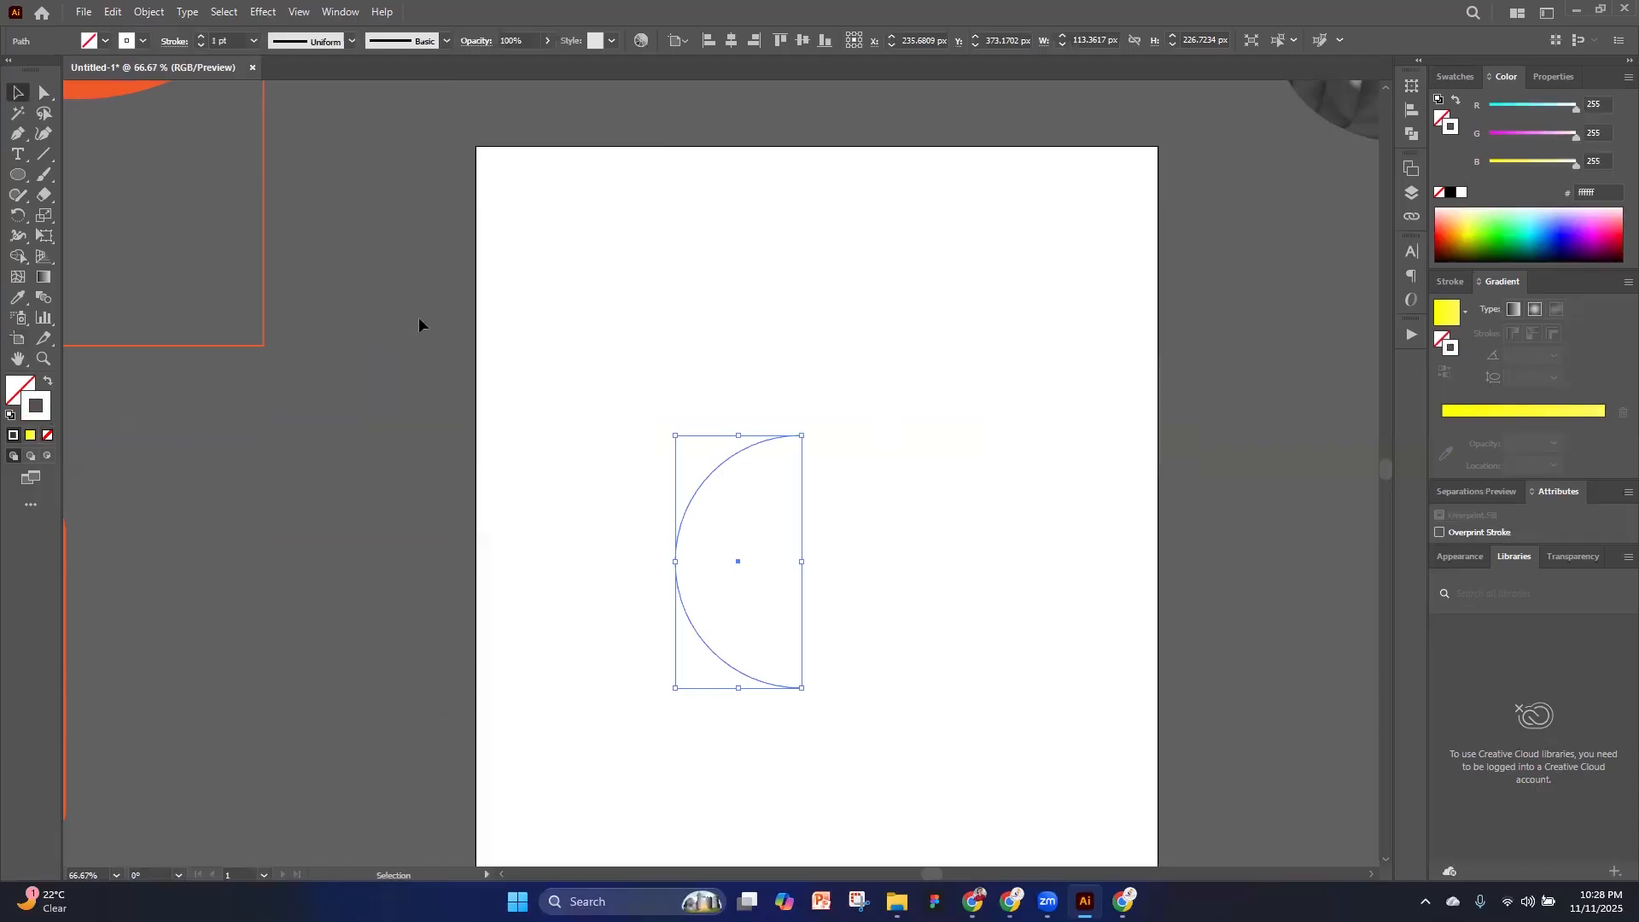
click(31, 435)
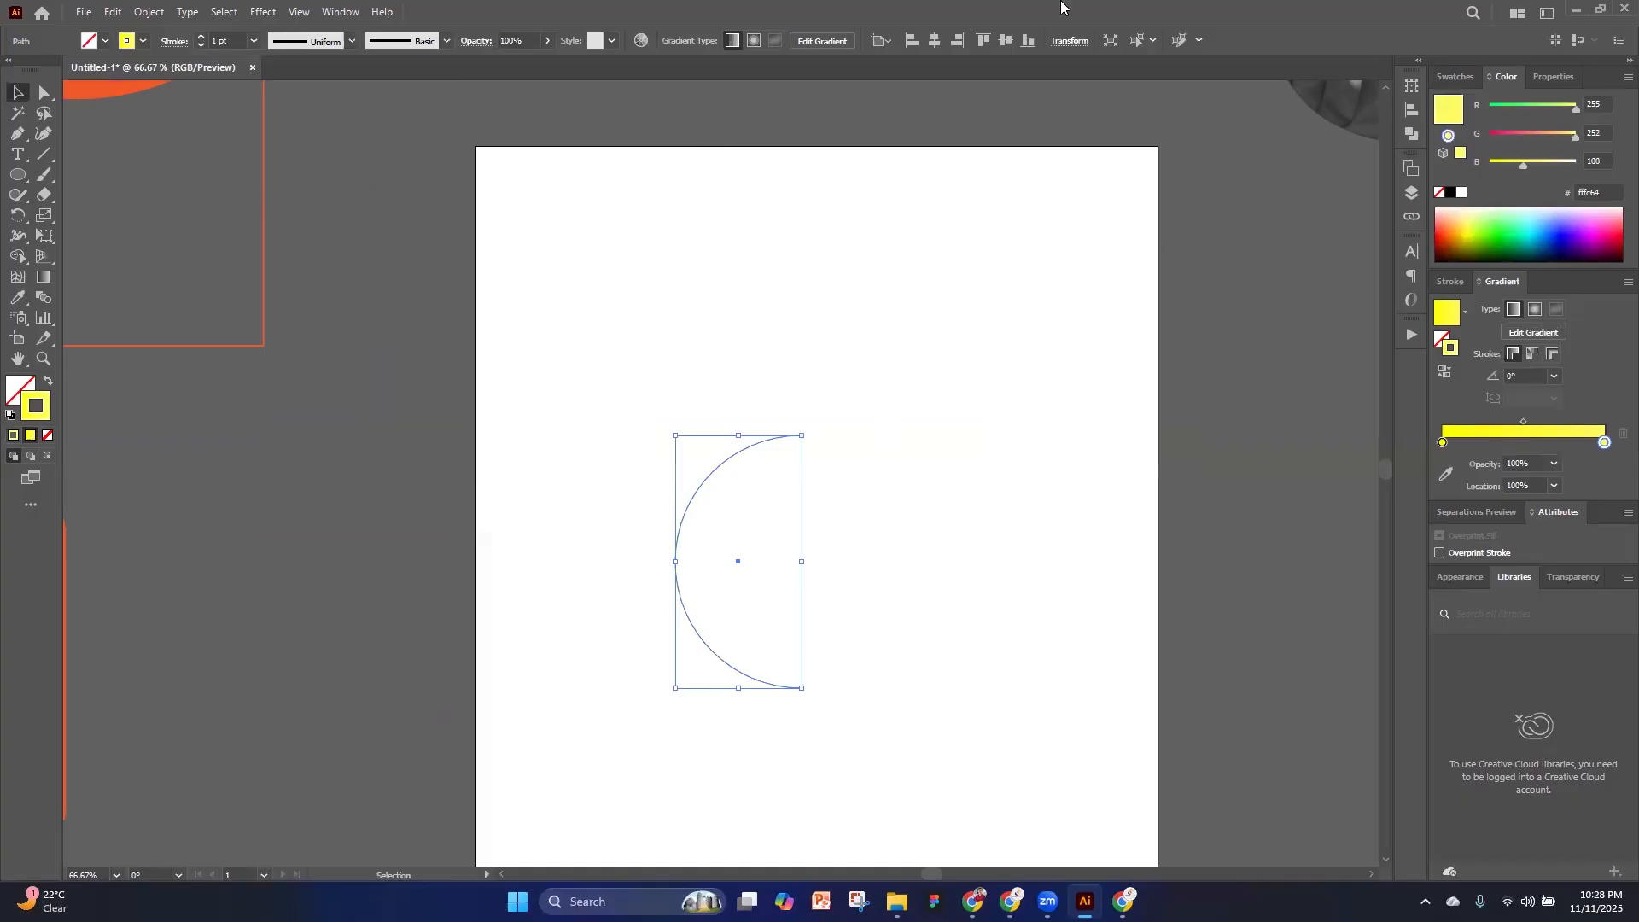
click(202, 38)
click(202, 37)
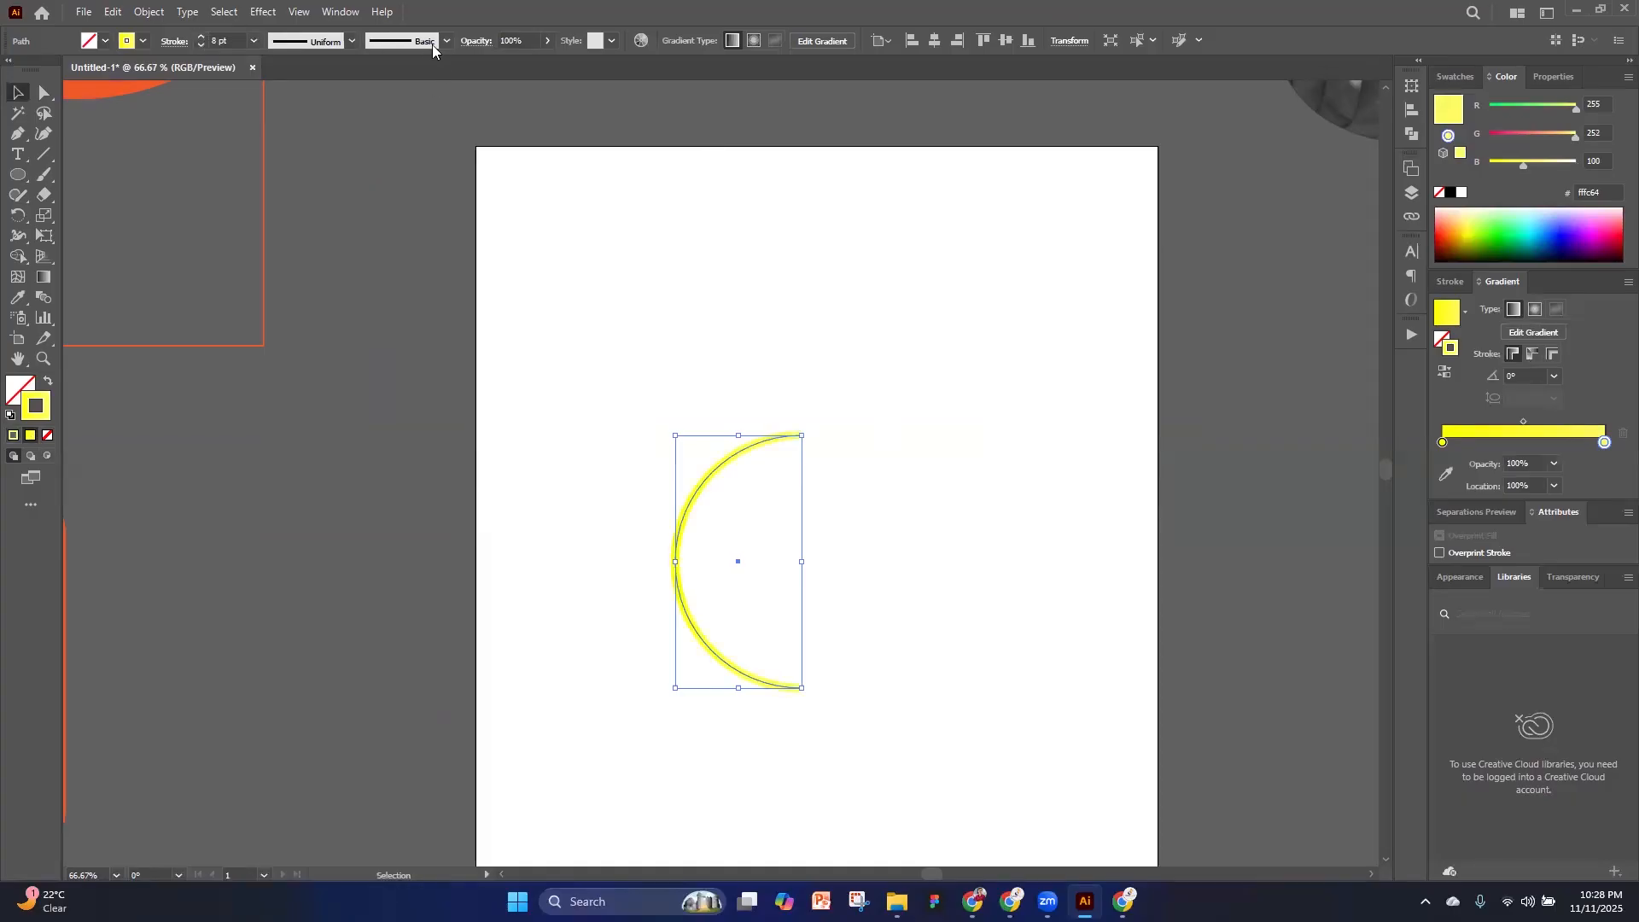
Apply the 3D Revolve effect to the yellow arc and try the Inflate, Extrude and Plane types
click(262, 15)
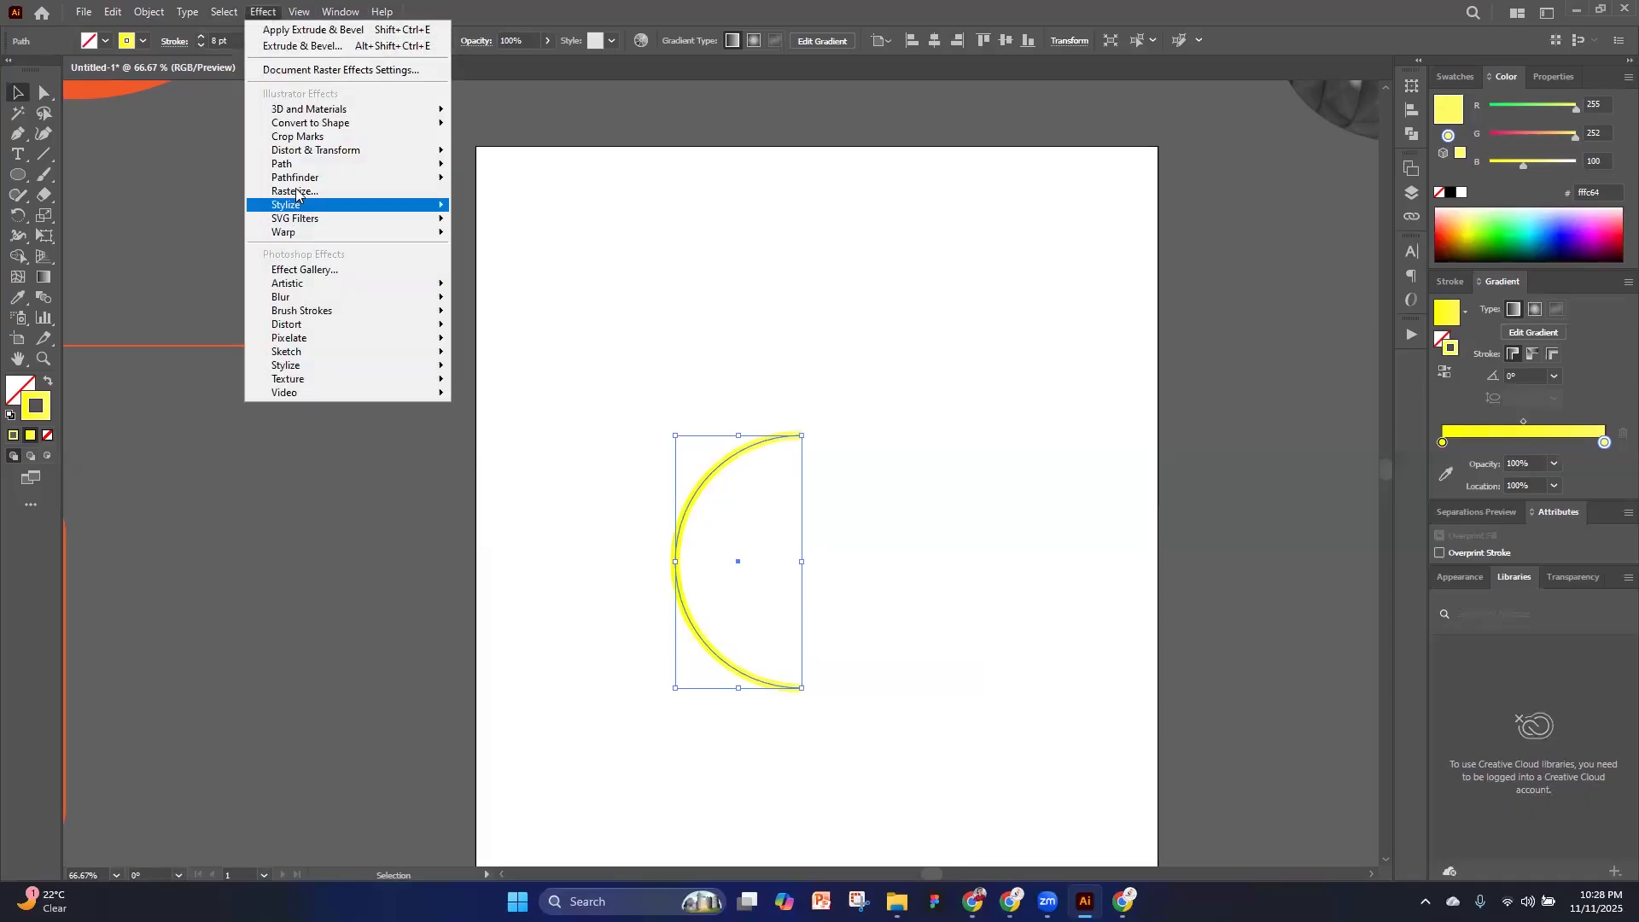
mouse_move(324, 110)
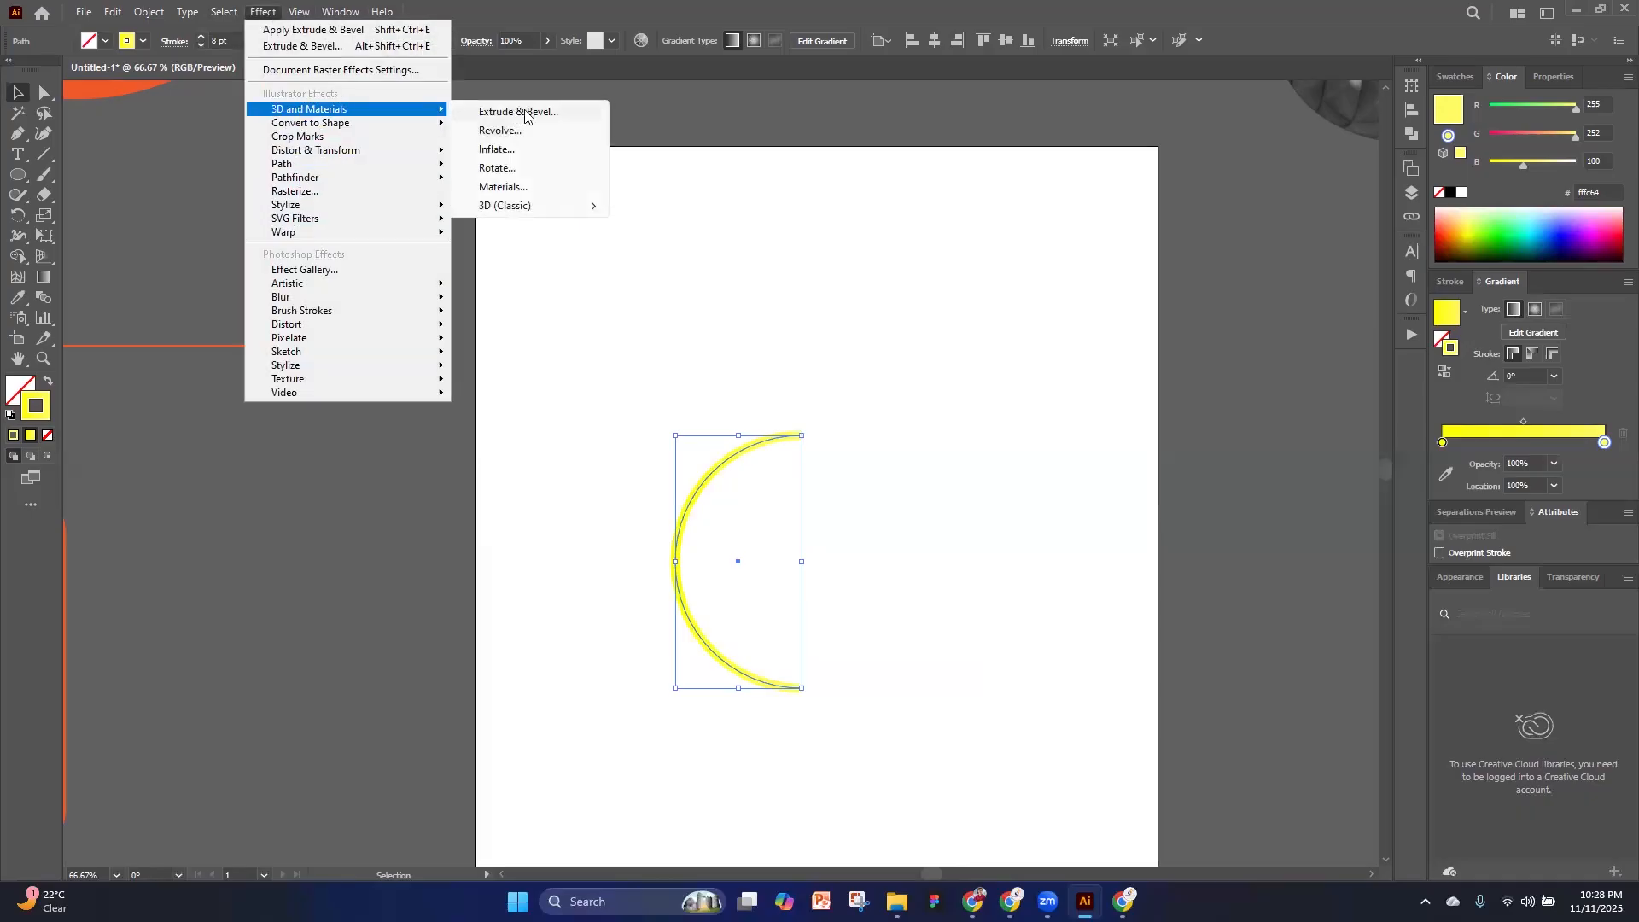
click(504, 132)
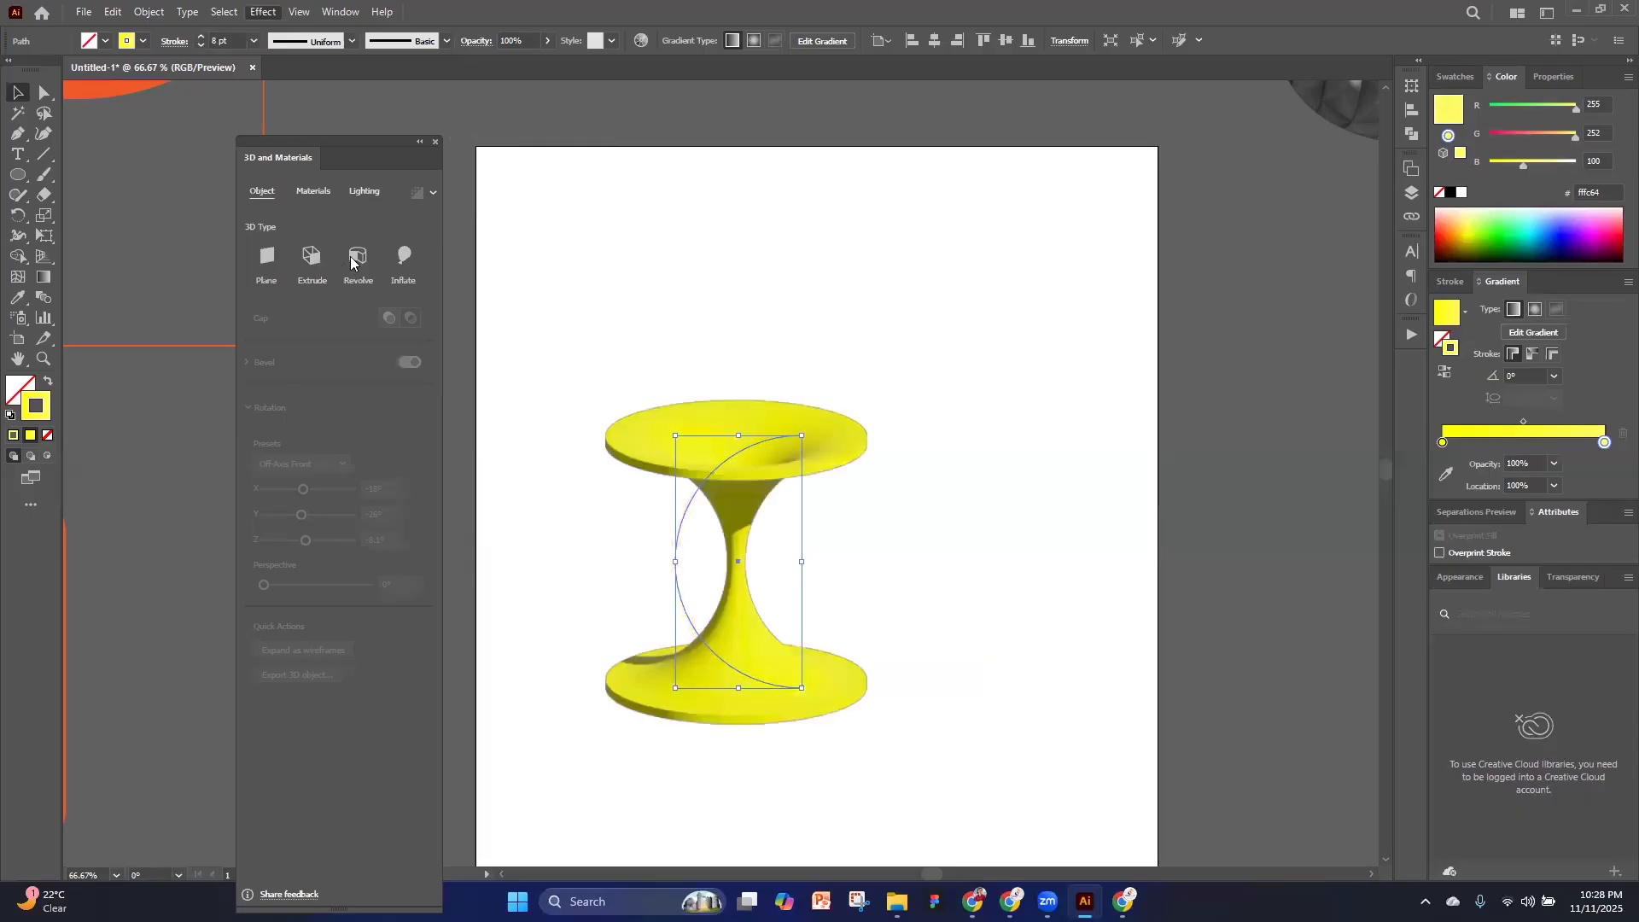
click(401, 255)
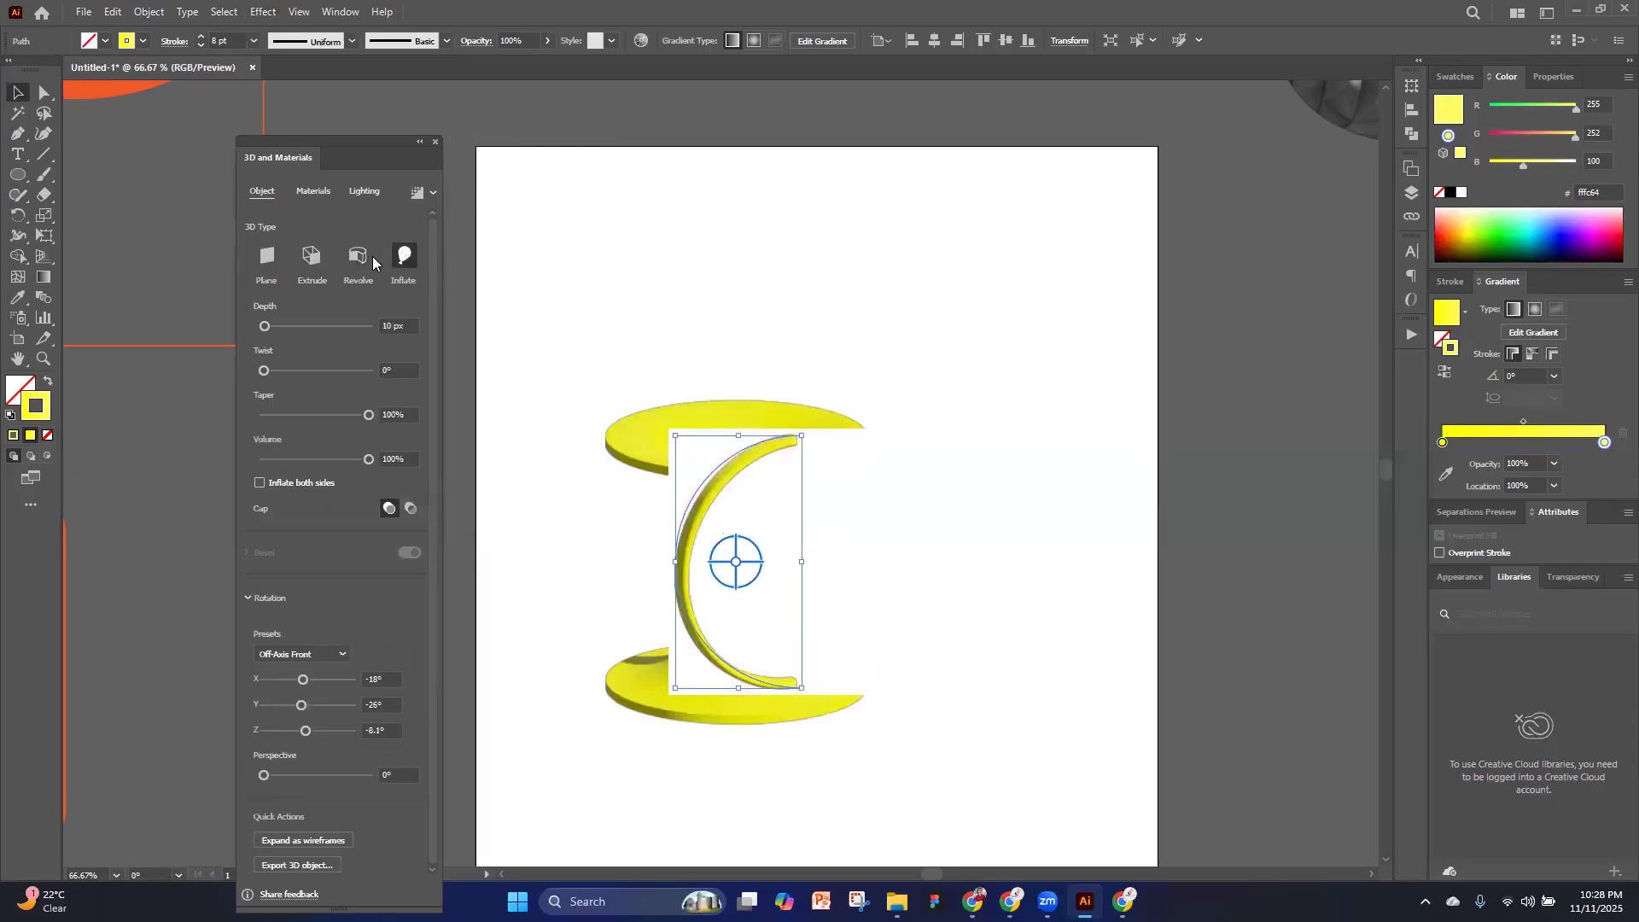
click(317, 262)
click(275, 260)
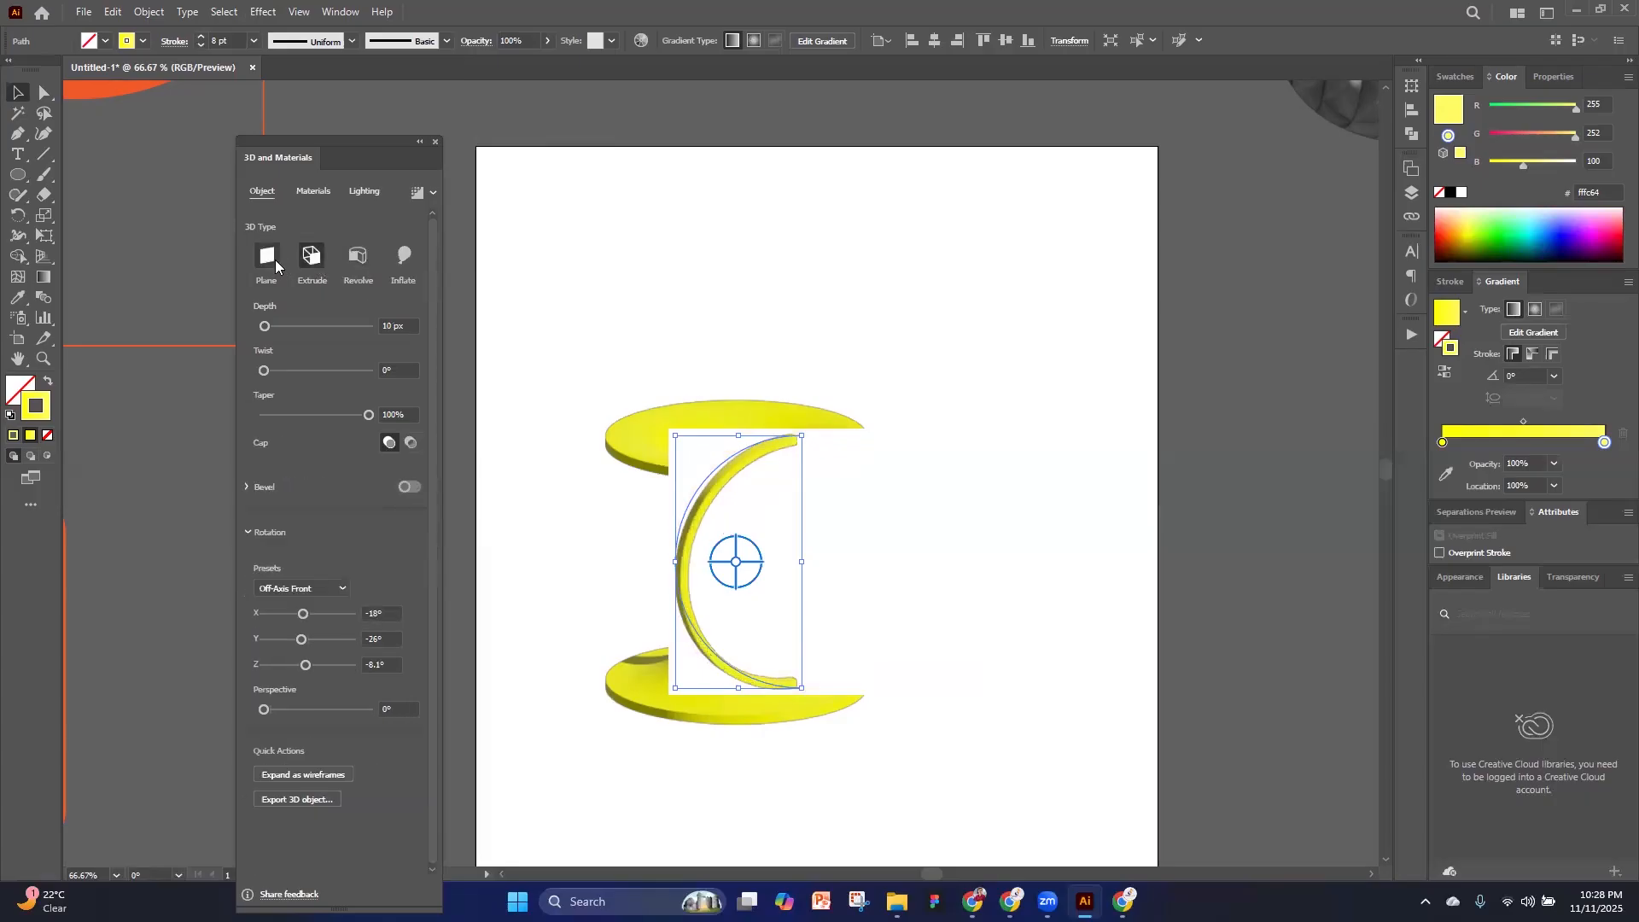
Rotate the arc to X 45°, Y -153.138° and Z 175.911°, and extrude it to a depth of 693 px
drag(750, 567, 870, 556)
drag(346, 490, 316, 488)
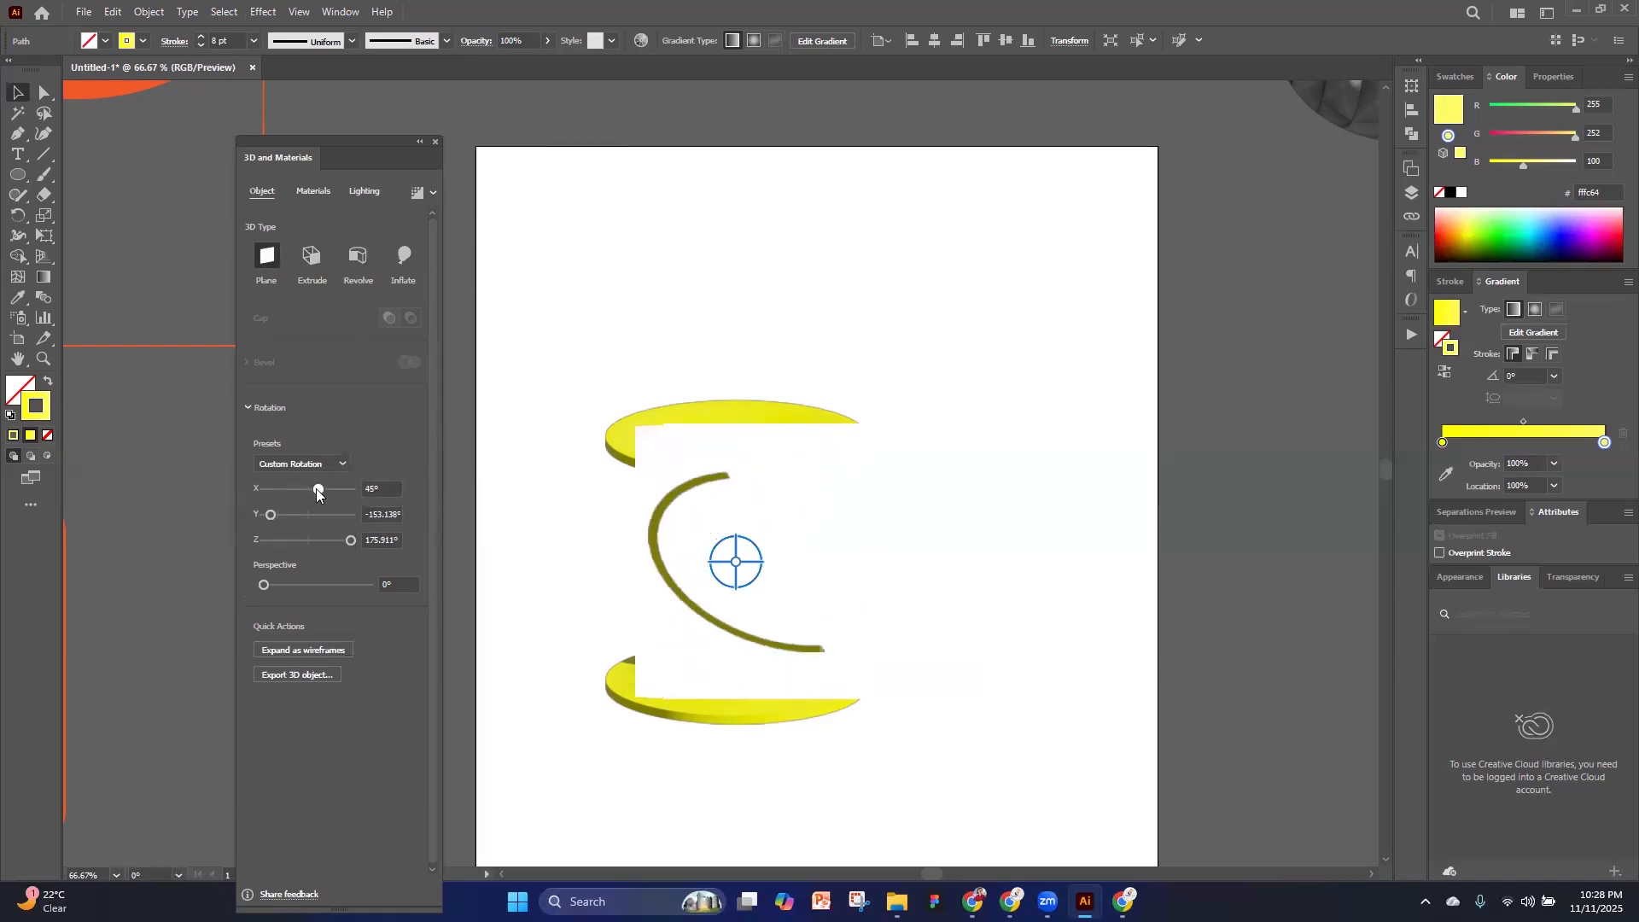
click(312, 258)
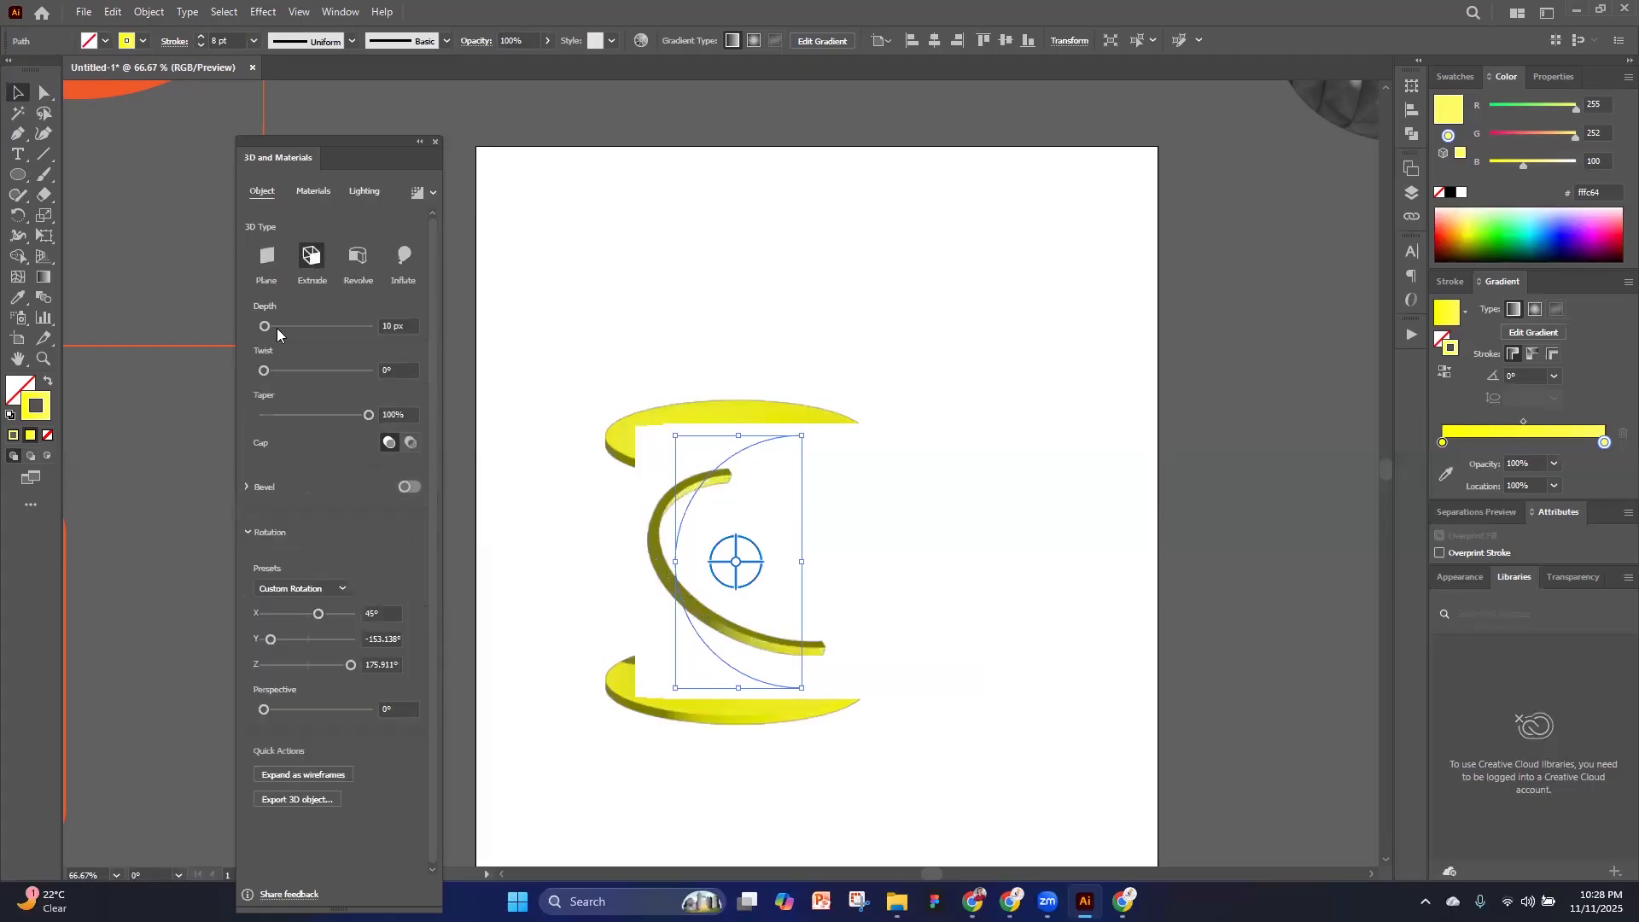
drag(288, 326, 329, 326)
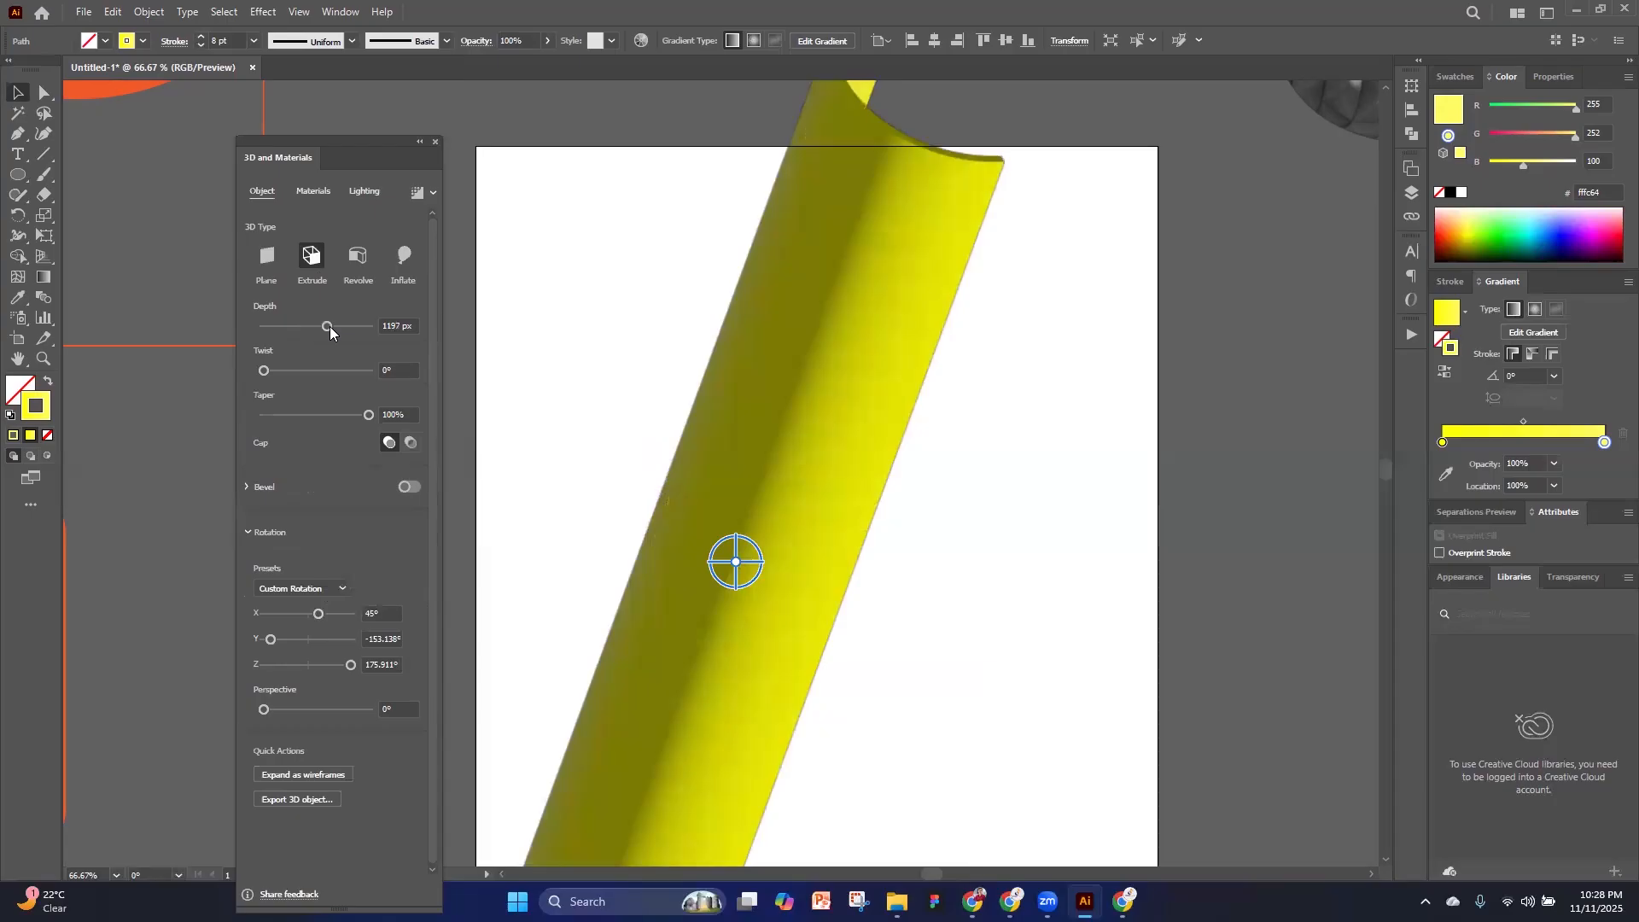
drag(330, 326, 295, 325)
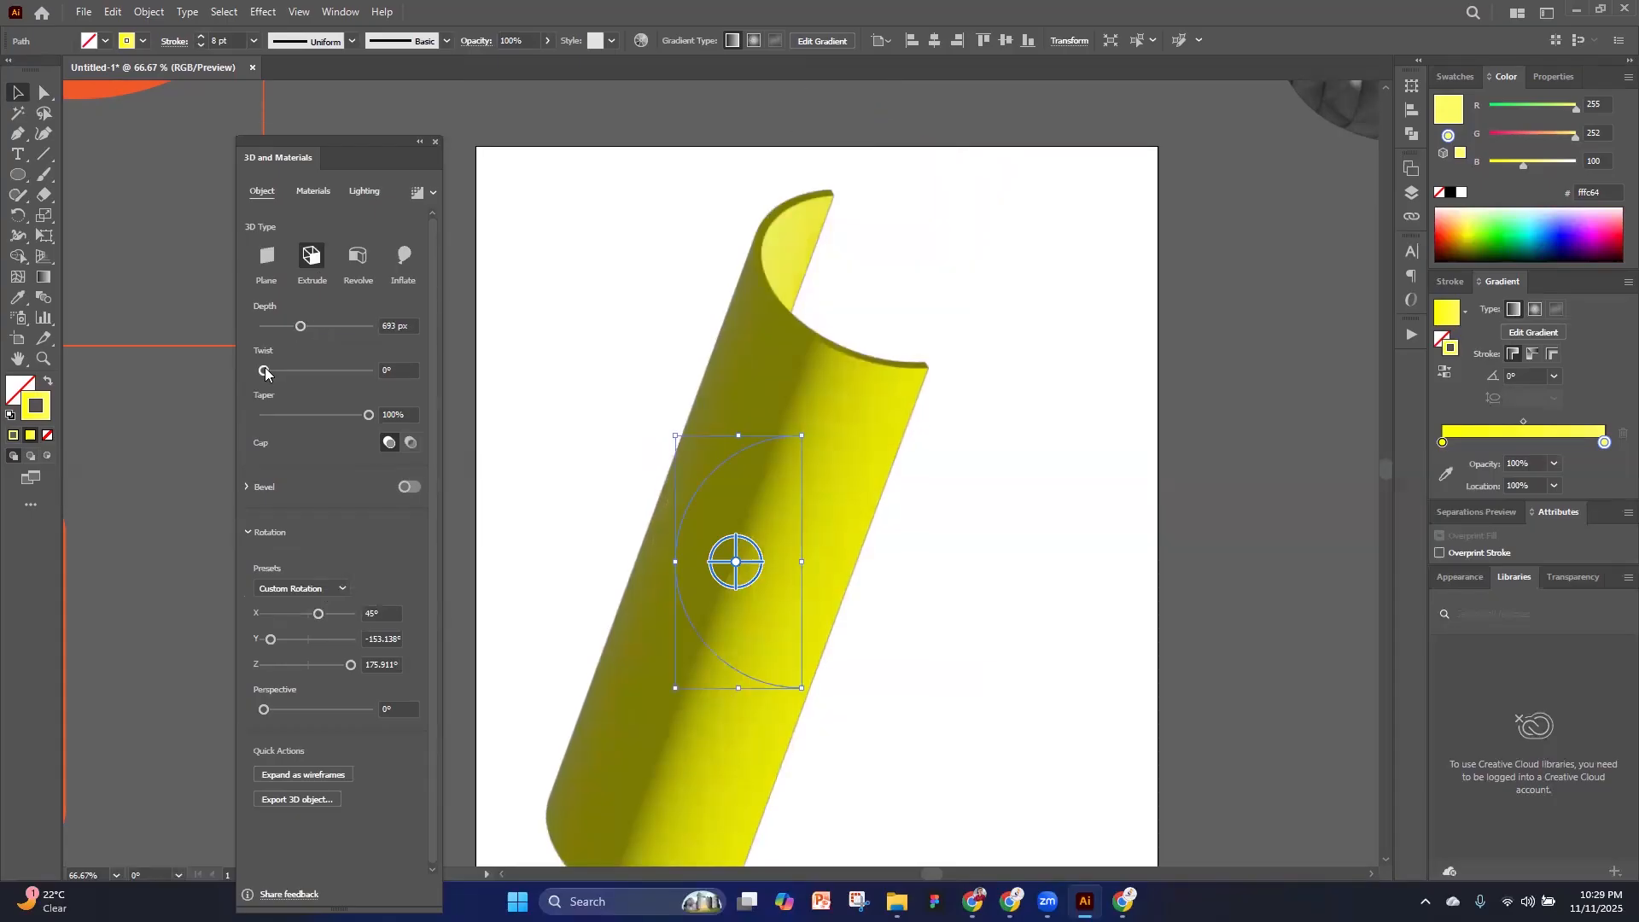
Set the extruded arc's twist to 319° and its taper to 40%, and try the bevel on and off
click(292, 370)
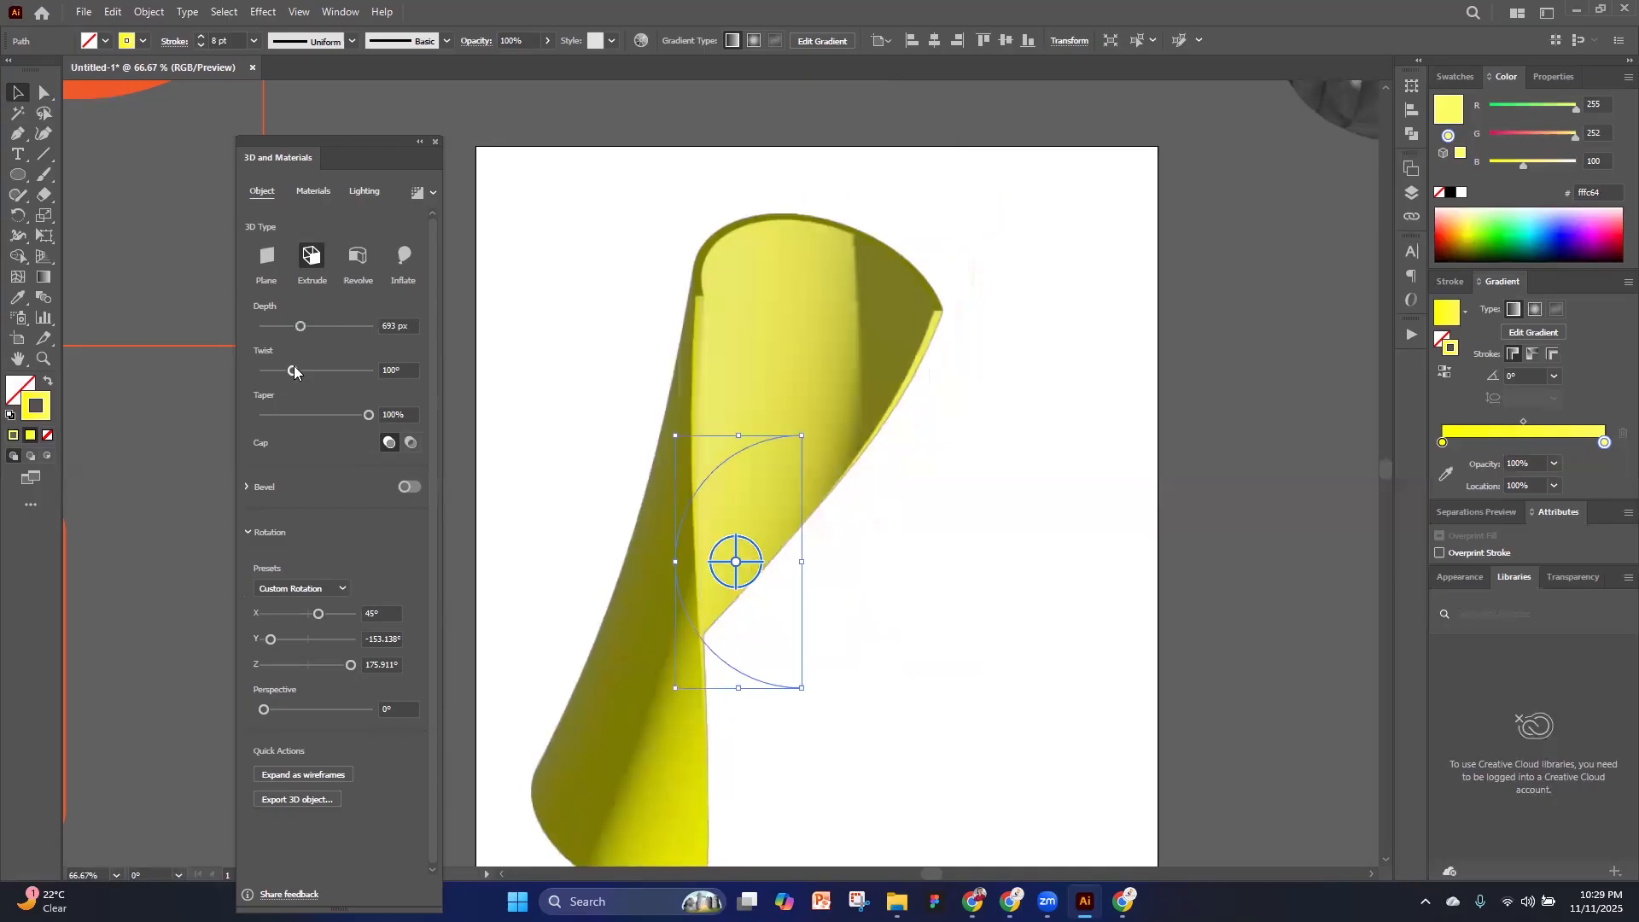
drag(303, 368, 357, 370)
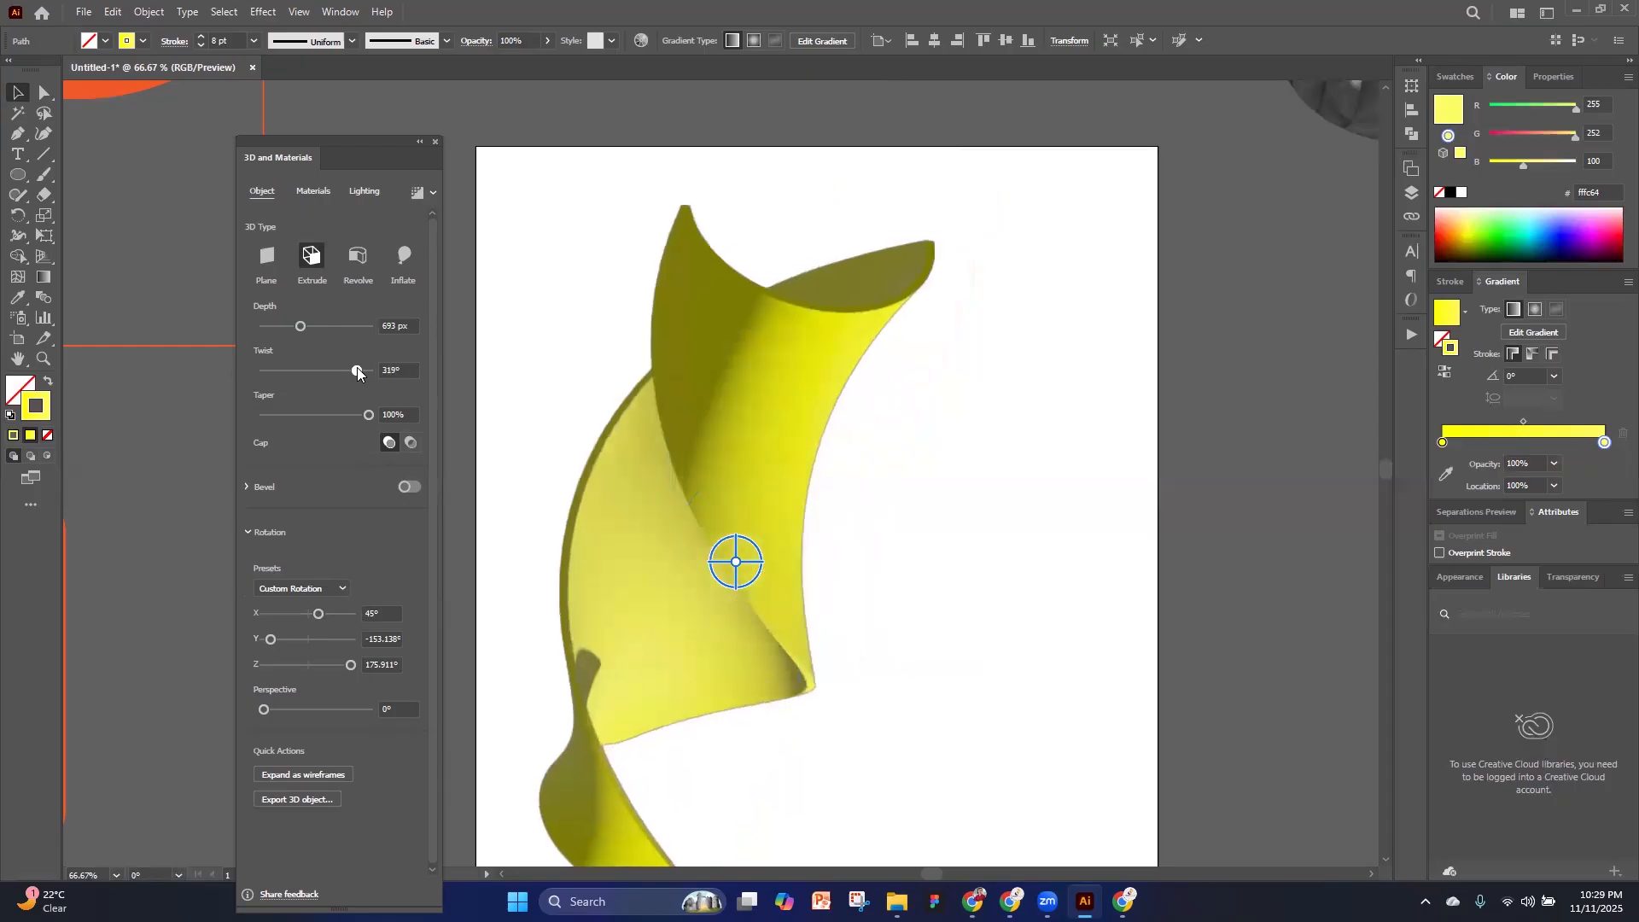
scroll(776, 517, down, 5)
scroll(785, 517, up, 3)
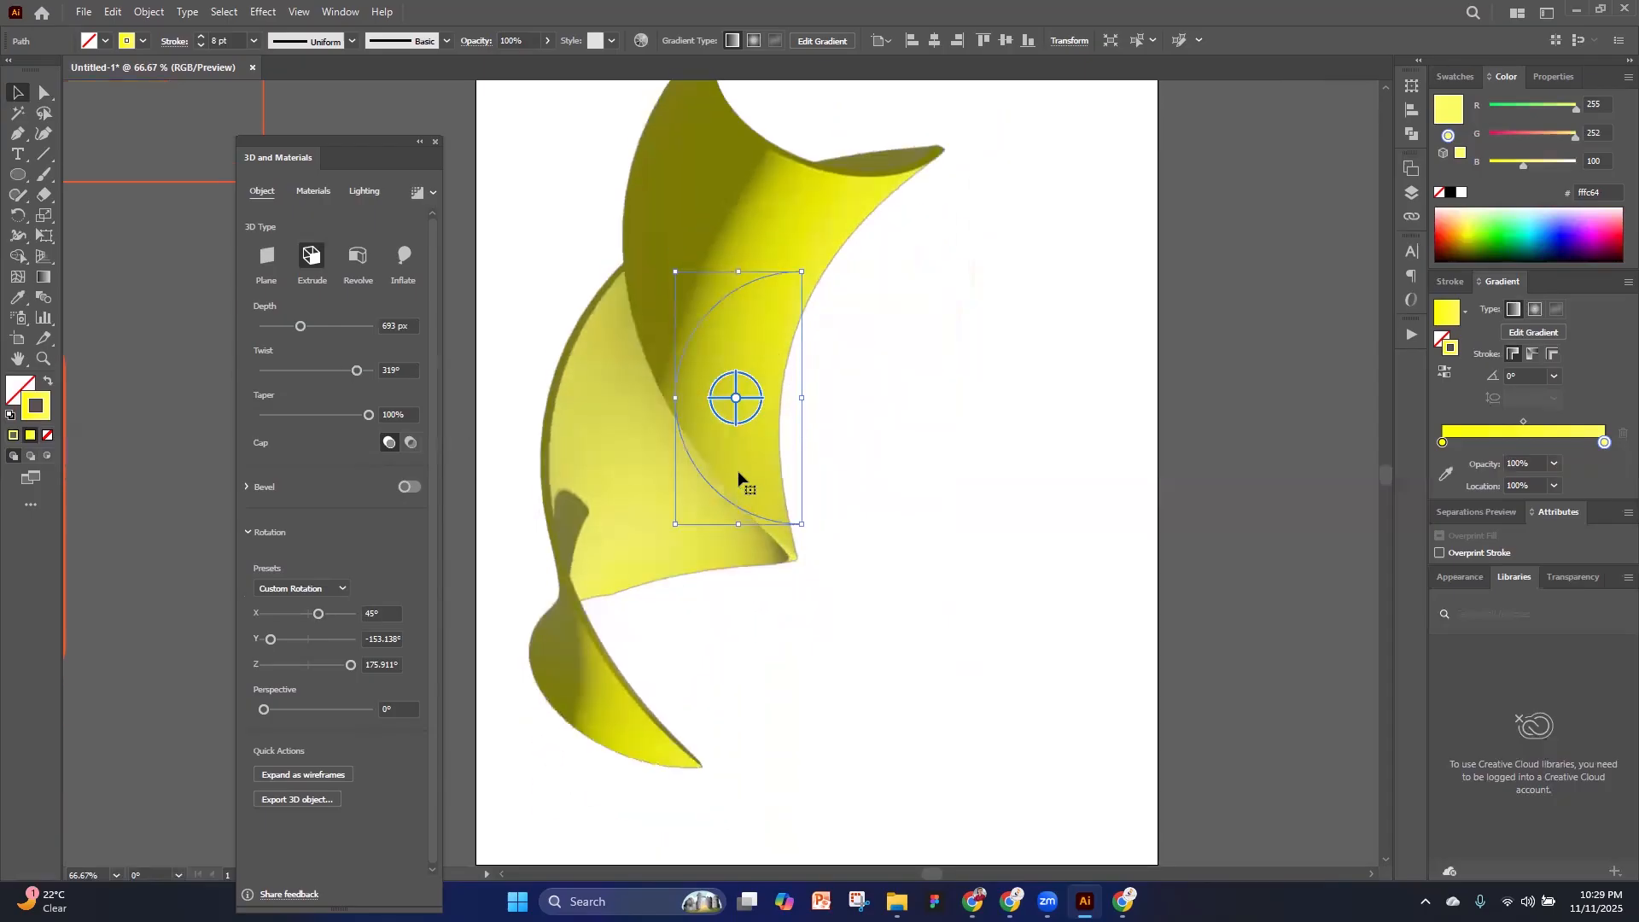
drag(368, 416, 343, 415)
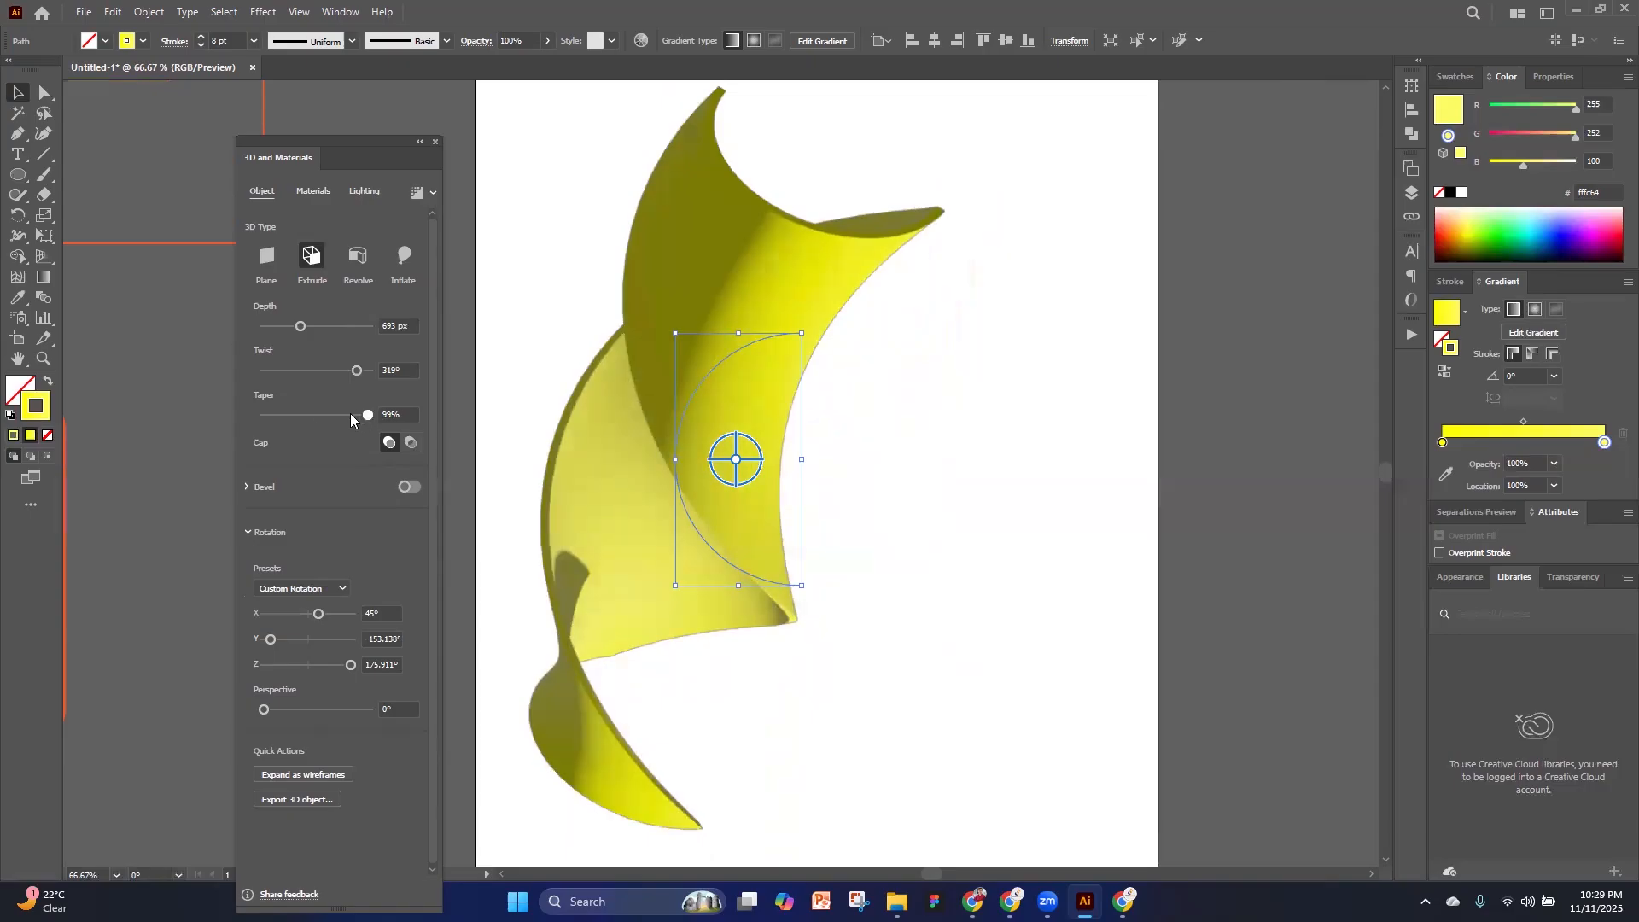
click(304, 413)
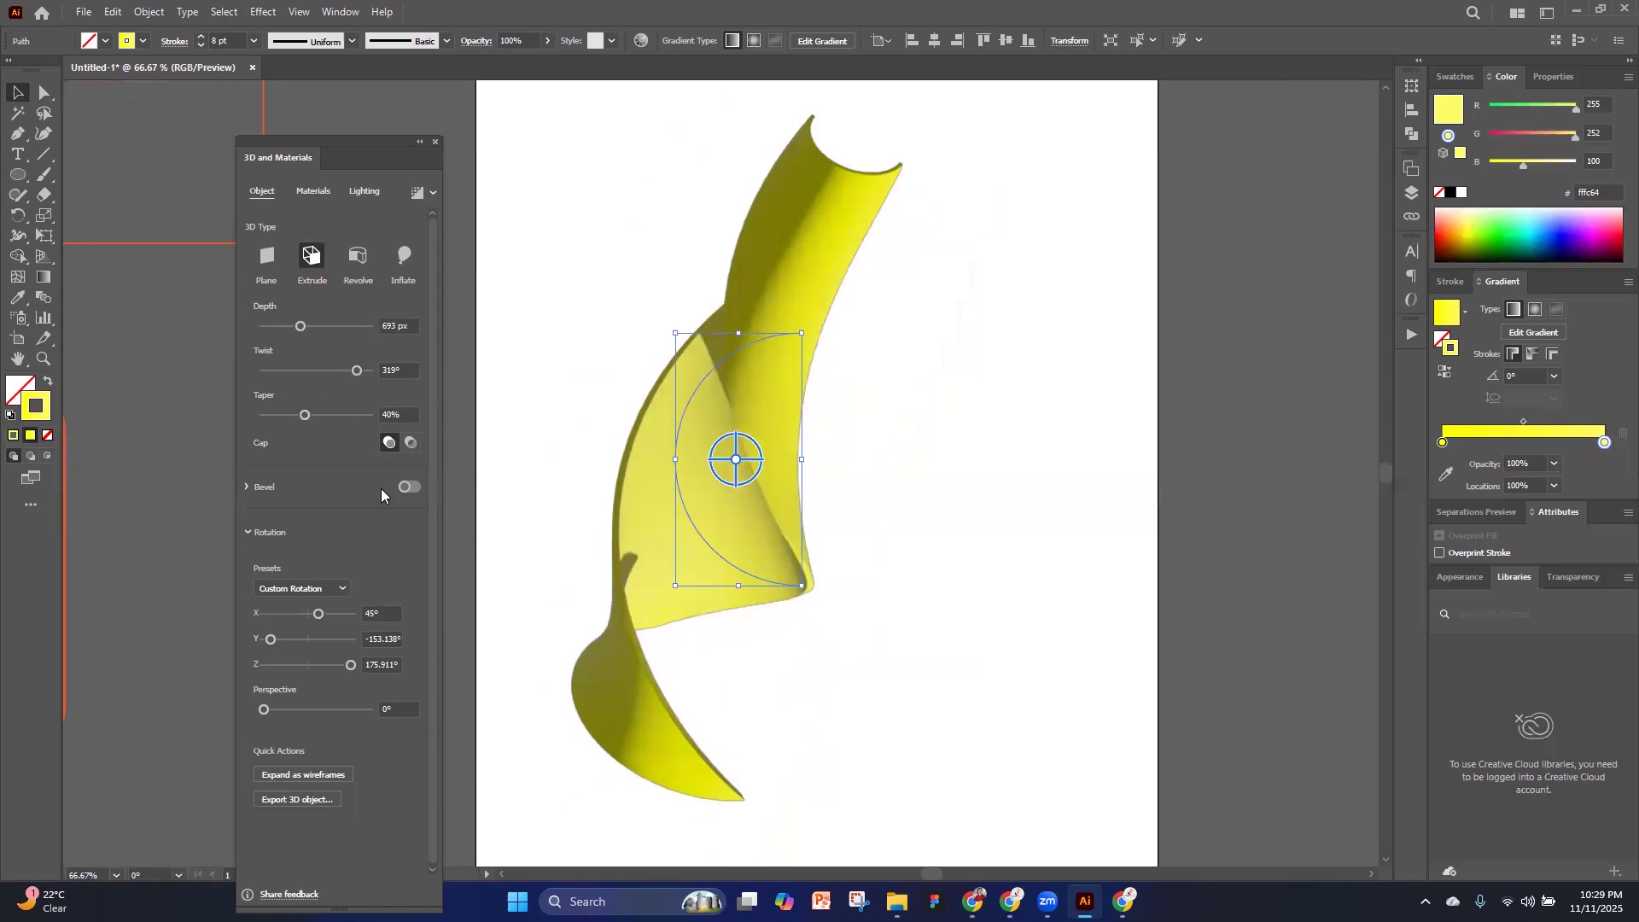
click(411, 486)
click(412, 487)
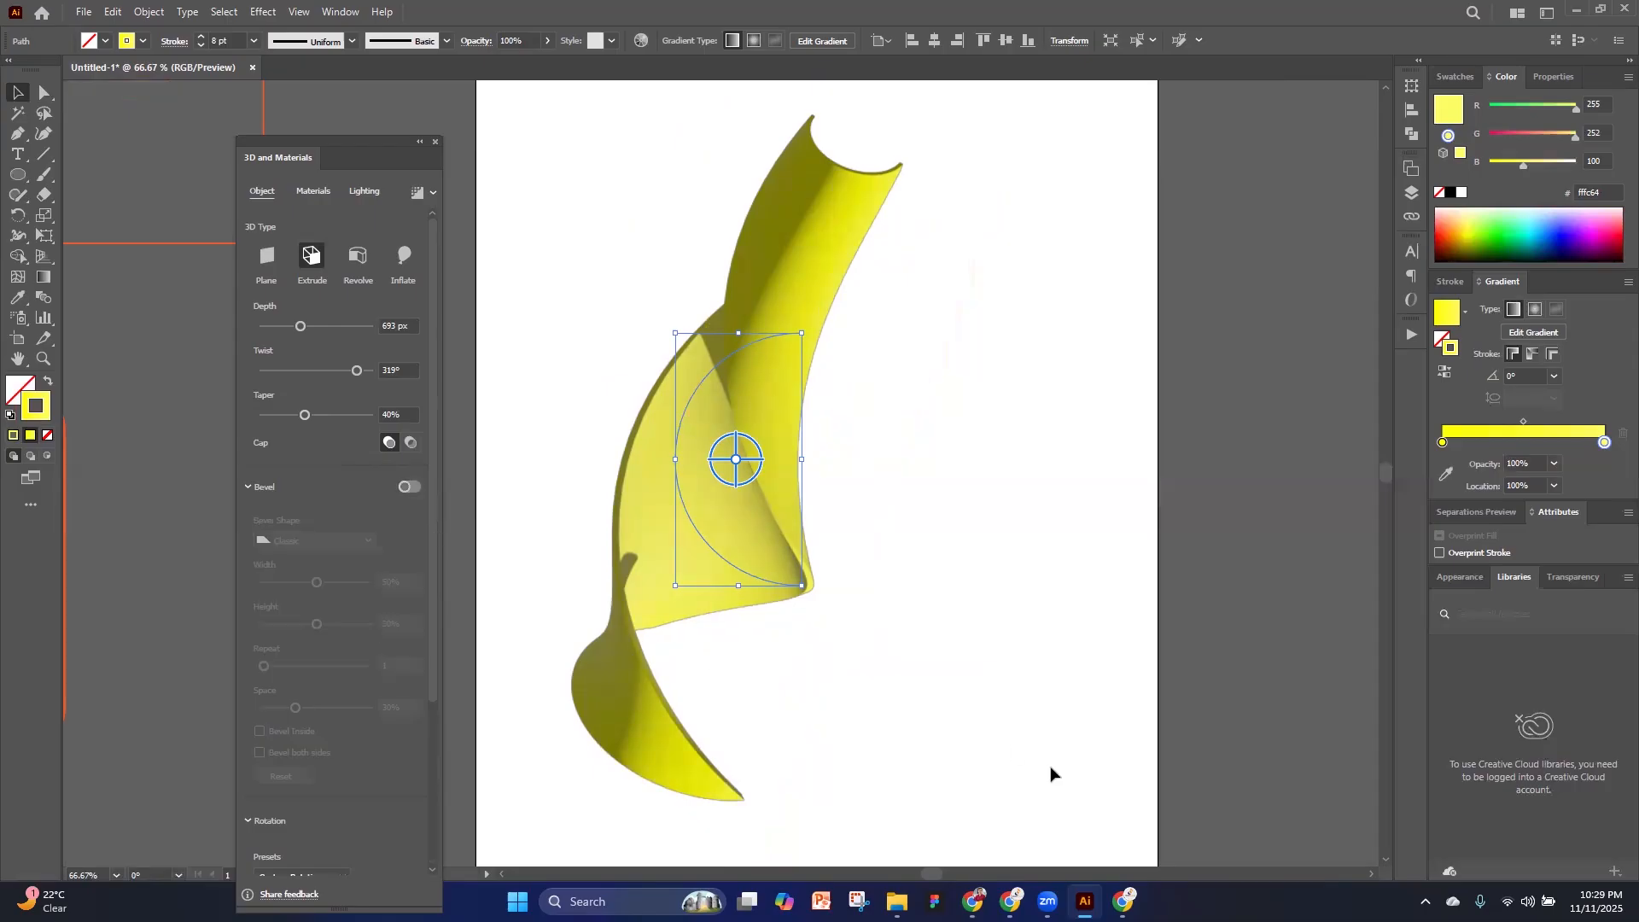
key(alt+Tab)
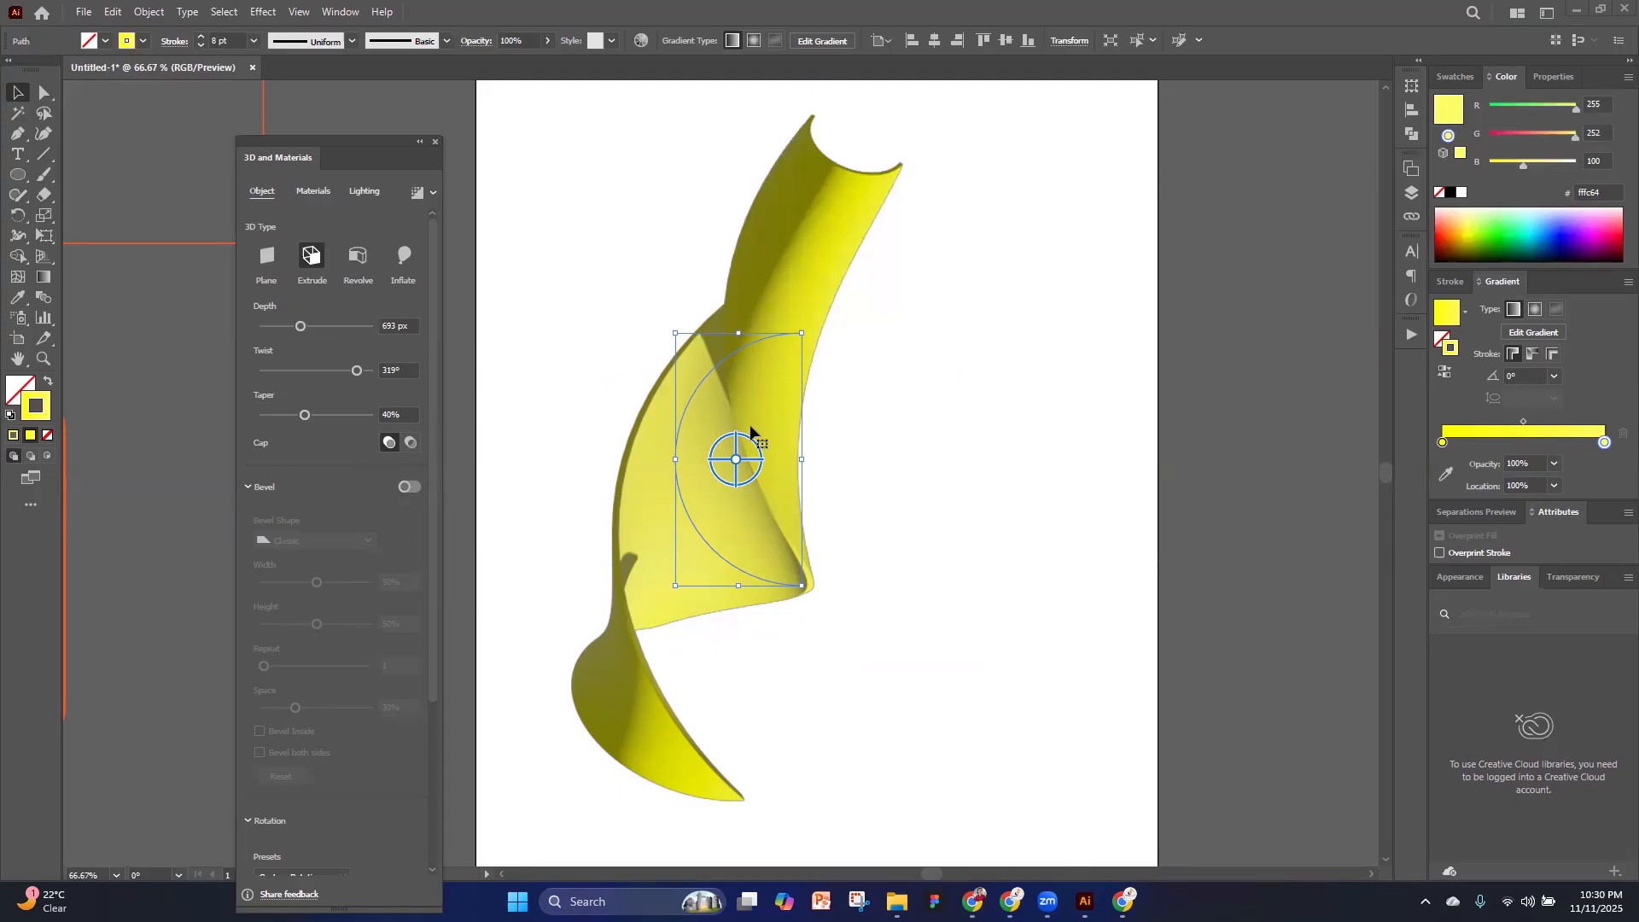
Rotate the extruded arc freehand in 3D, and move its light to rotation 109.345° and height 70.957°
drag(737, 438, 779, 360)
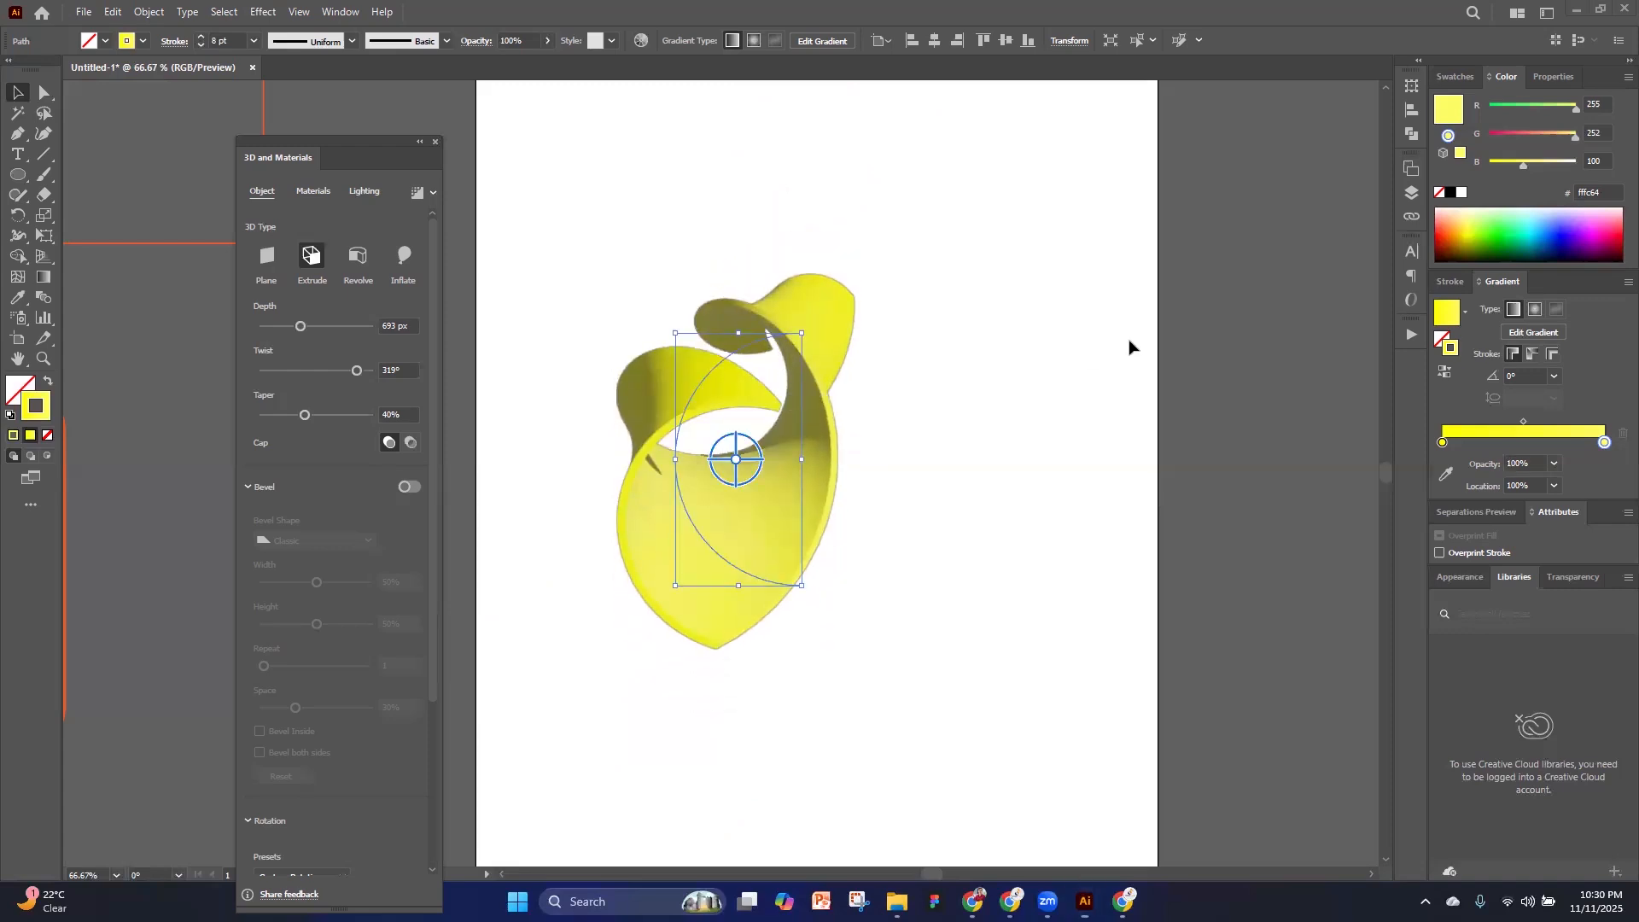
click(305, 193)
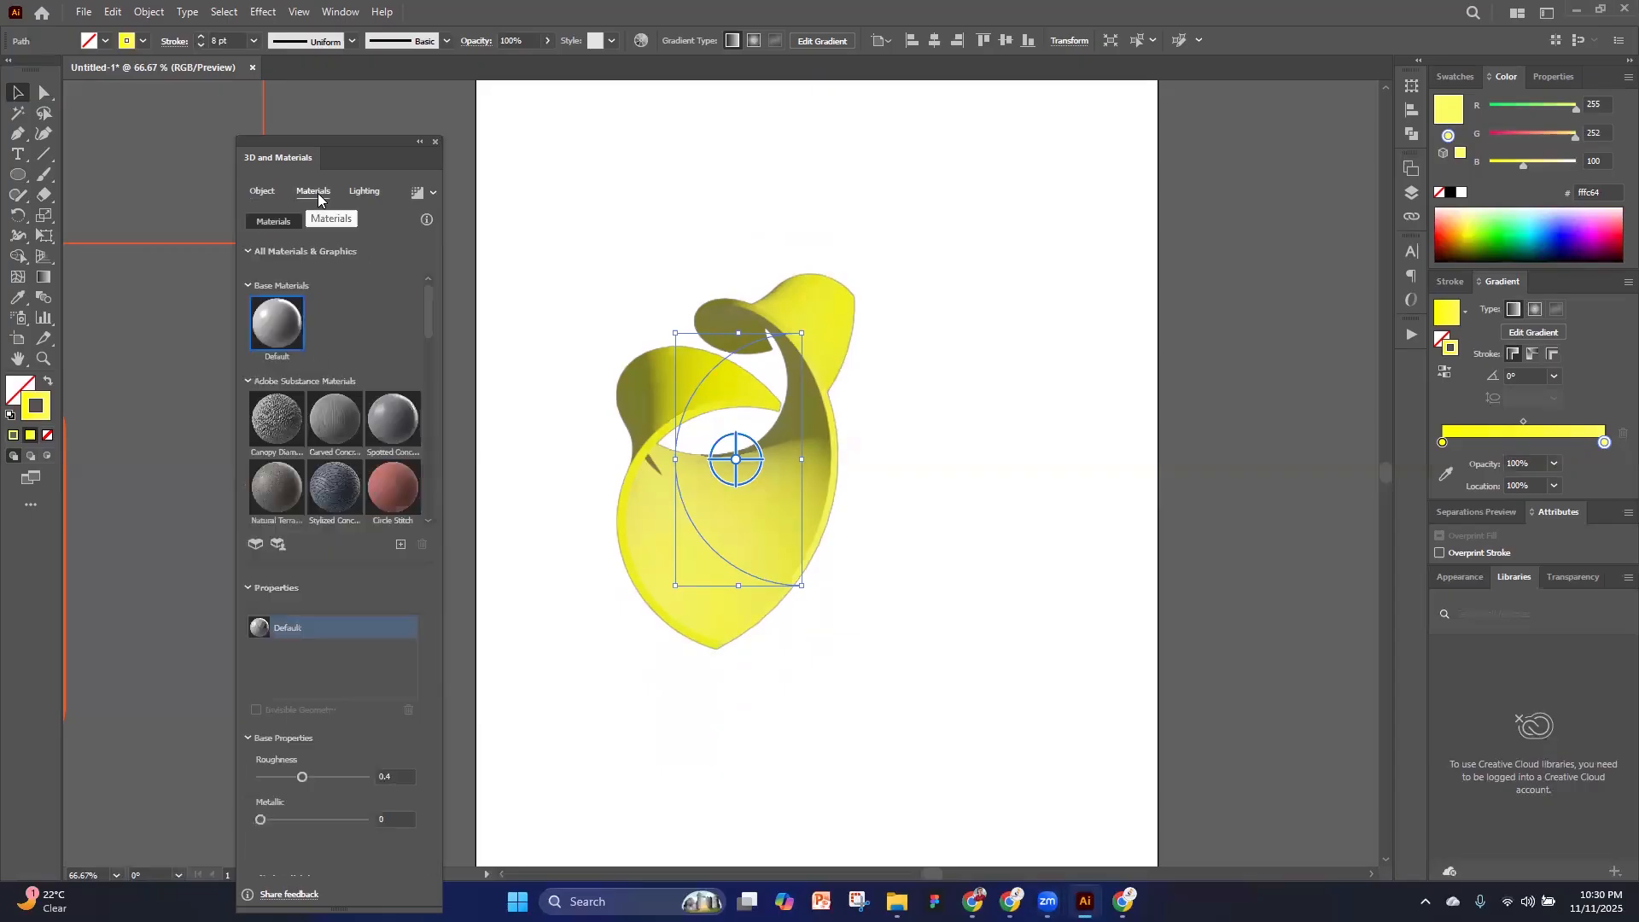
click(365, 192)
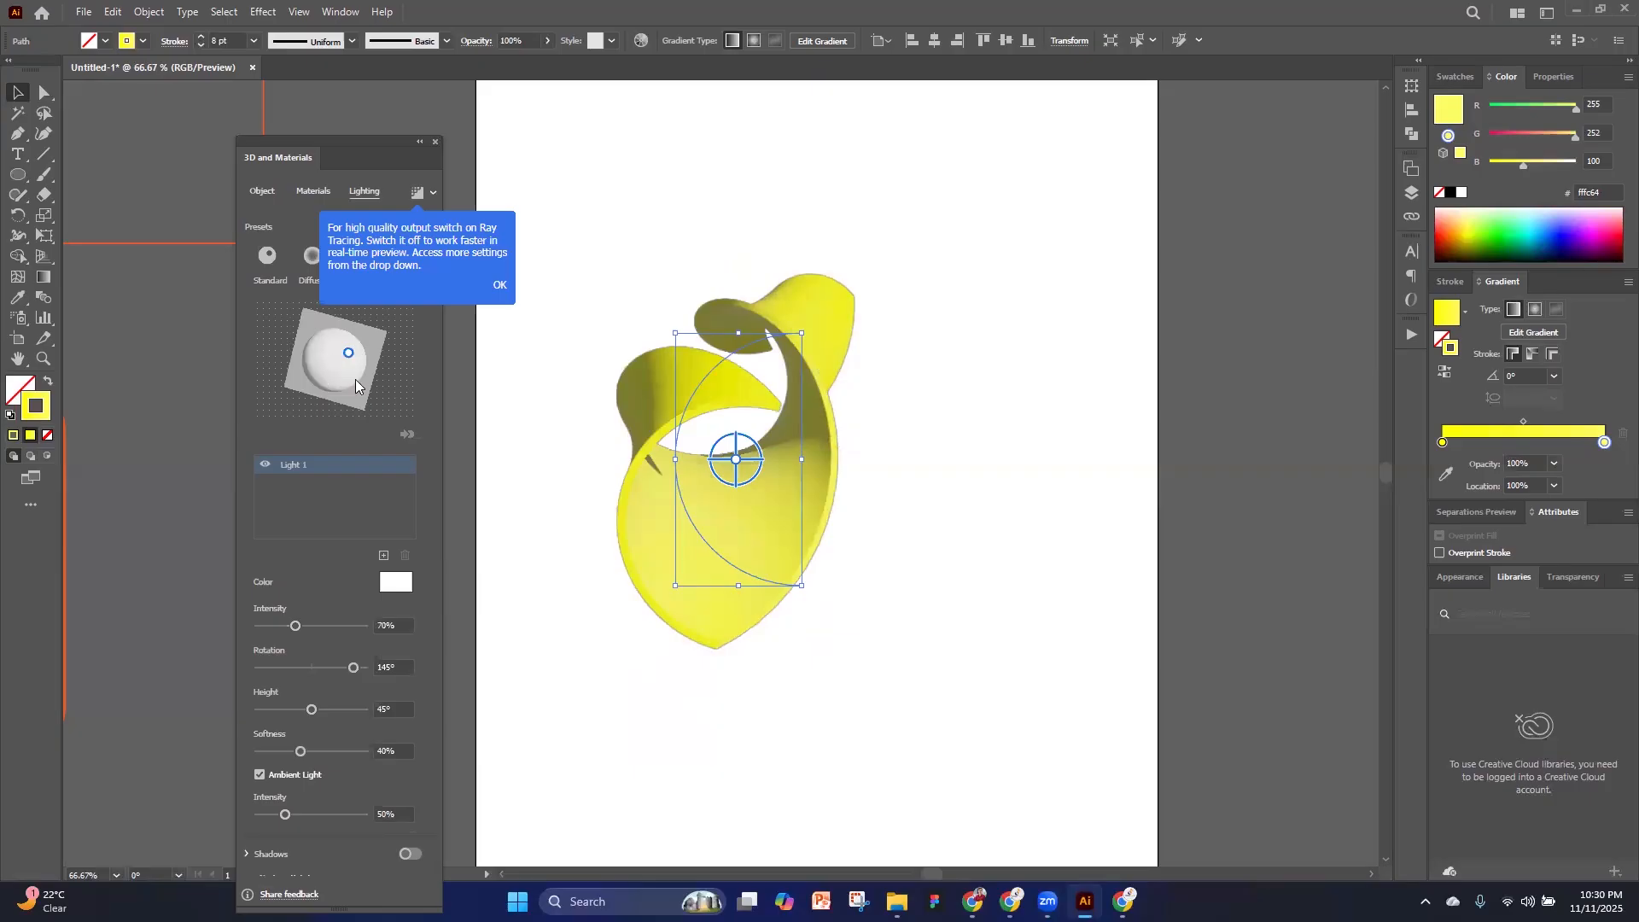
mouse_move(349, 356)
mouse_down()
mouse_move(284, 386)
mouse_move(380, 370)
mouse_move(341, 368)
mouse_up()
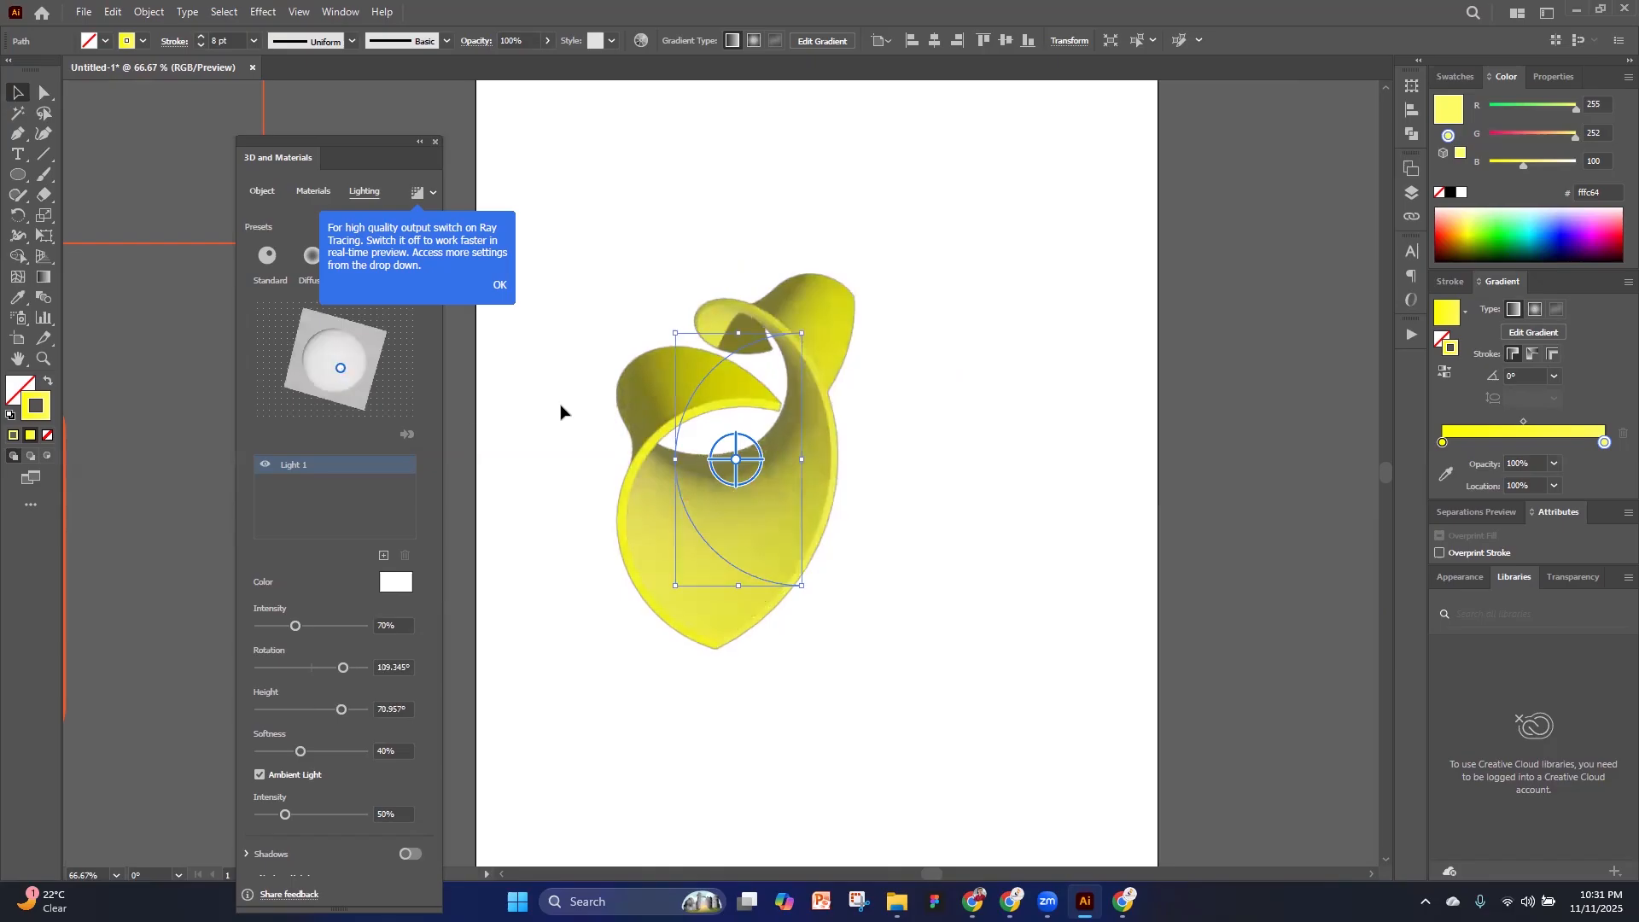
click(500, 286)
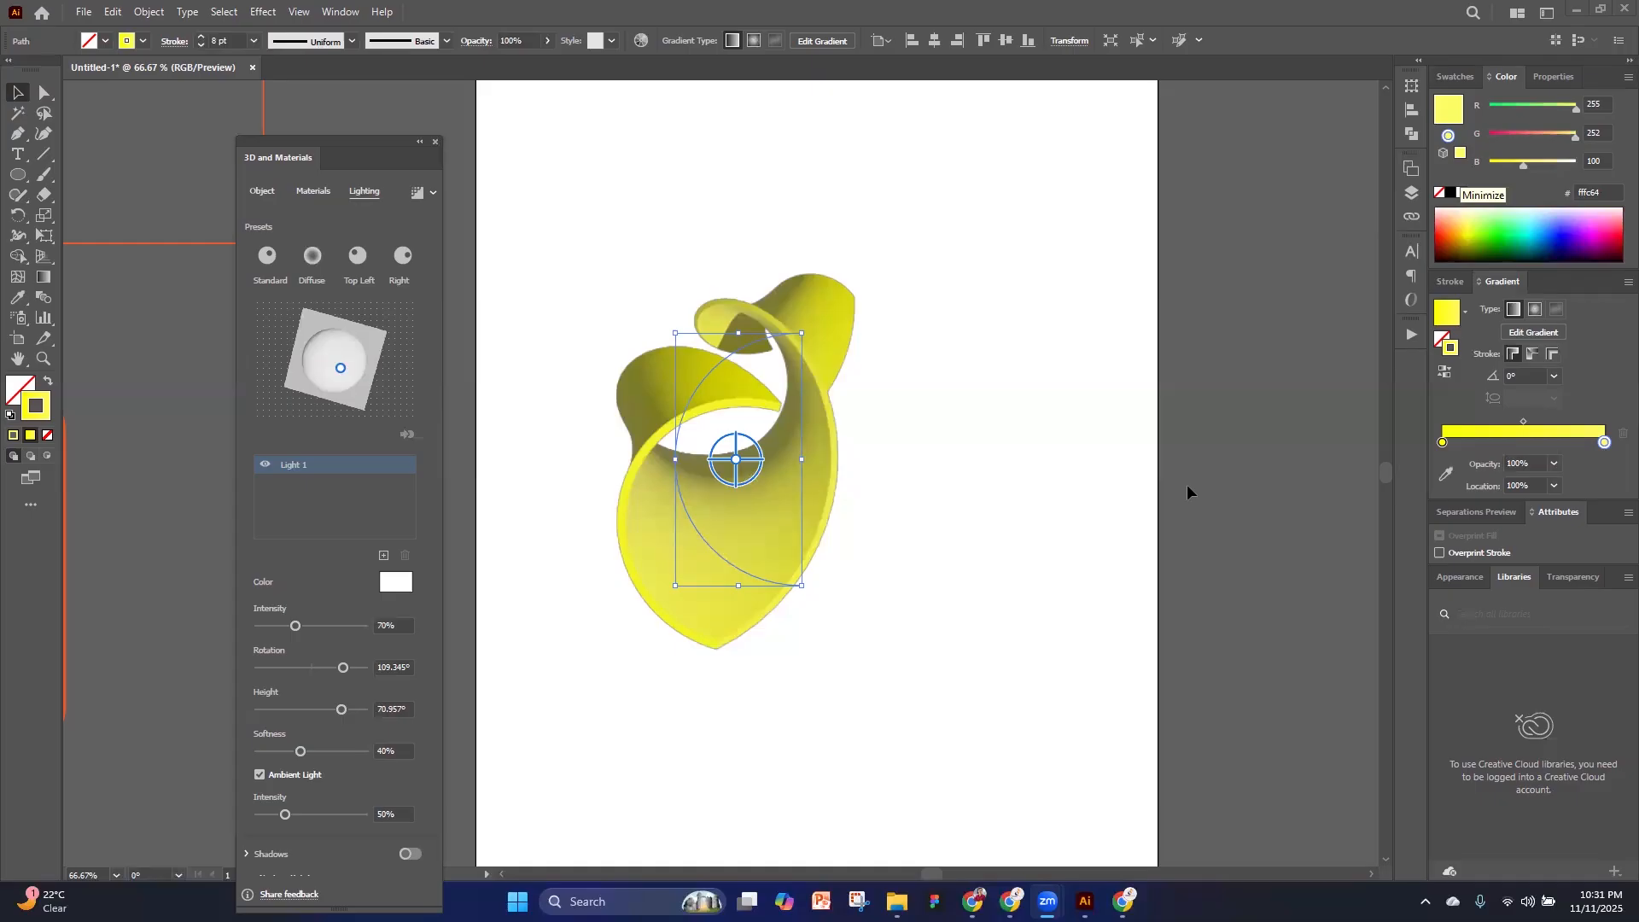
click(437, 143)
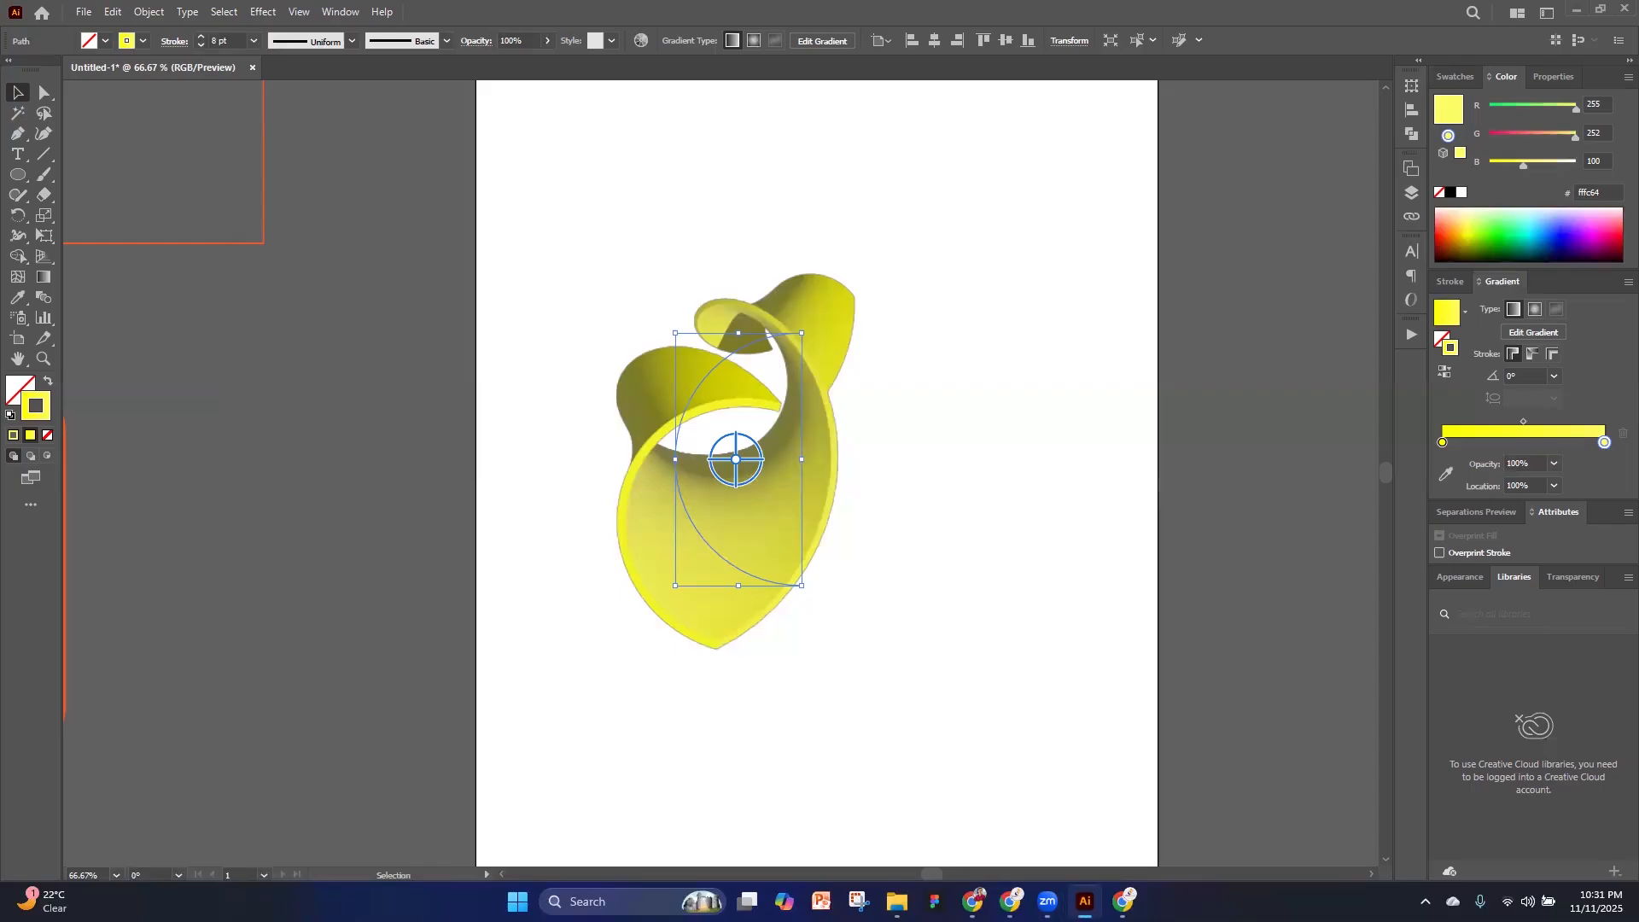
Switch to Chrome and open the Creative Canvas IT Facebook group in a new tab
click(1124, 901)
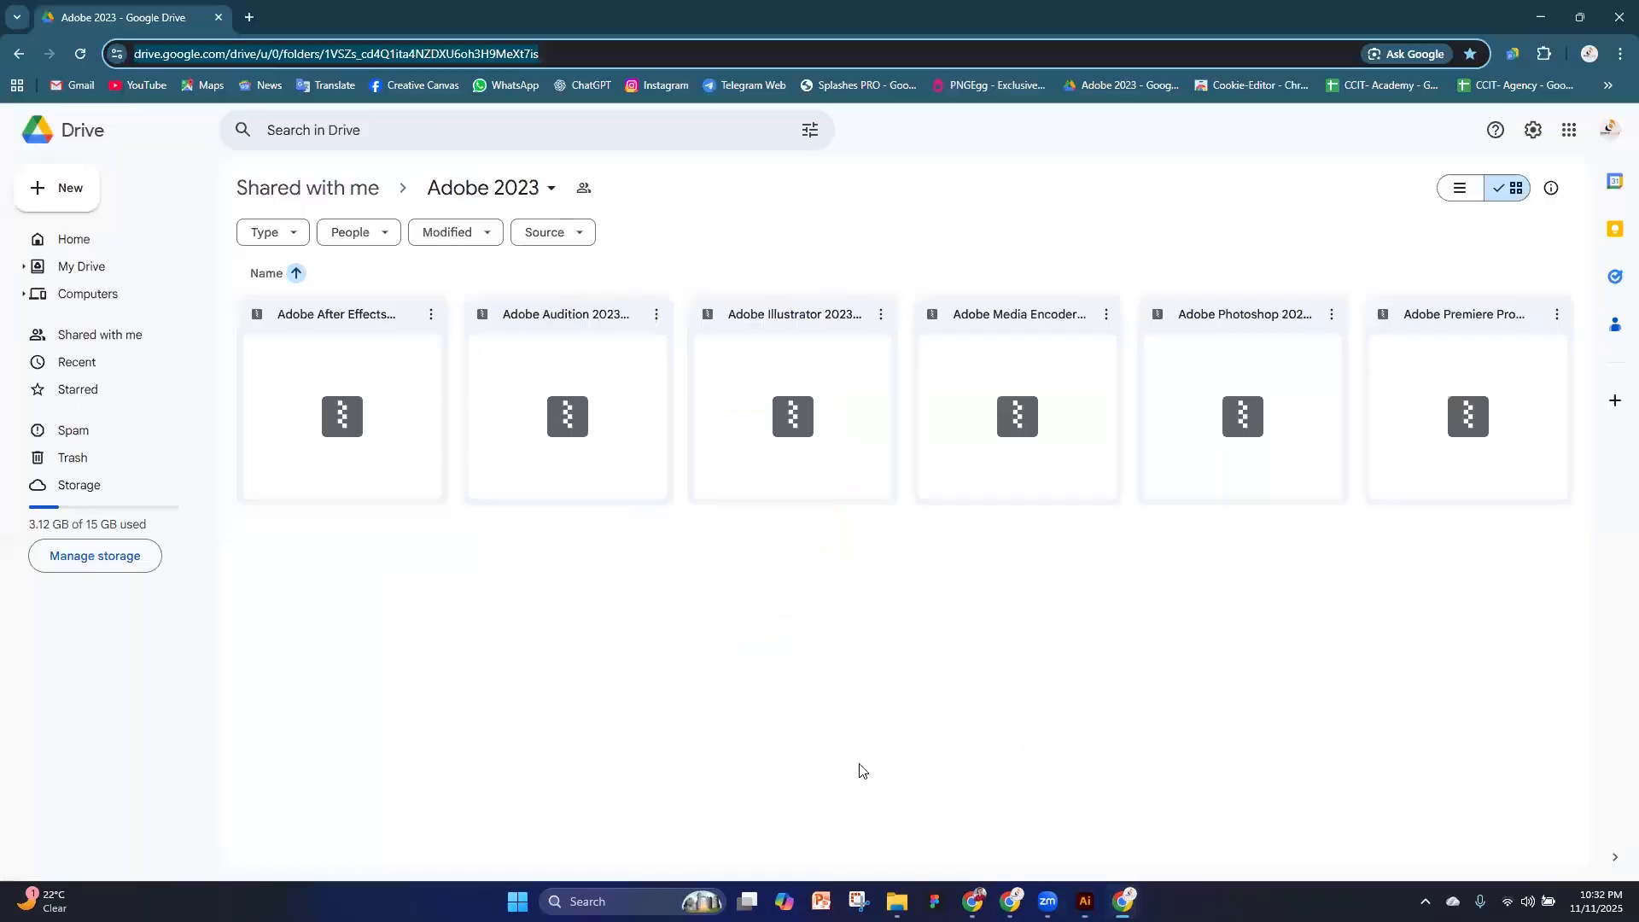
click(249, 17)
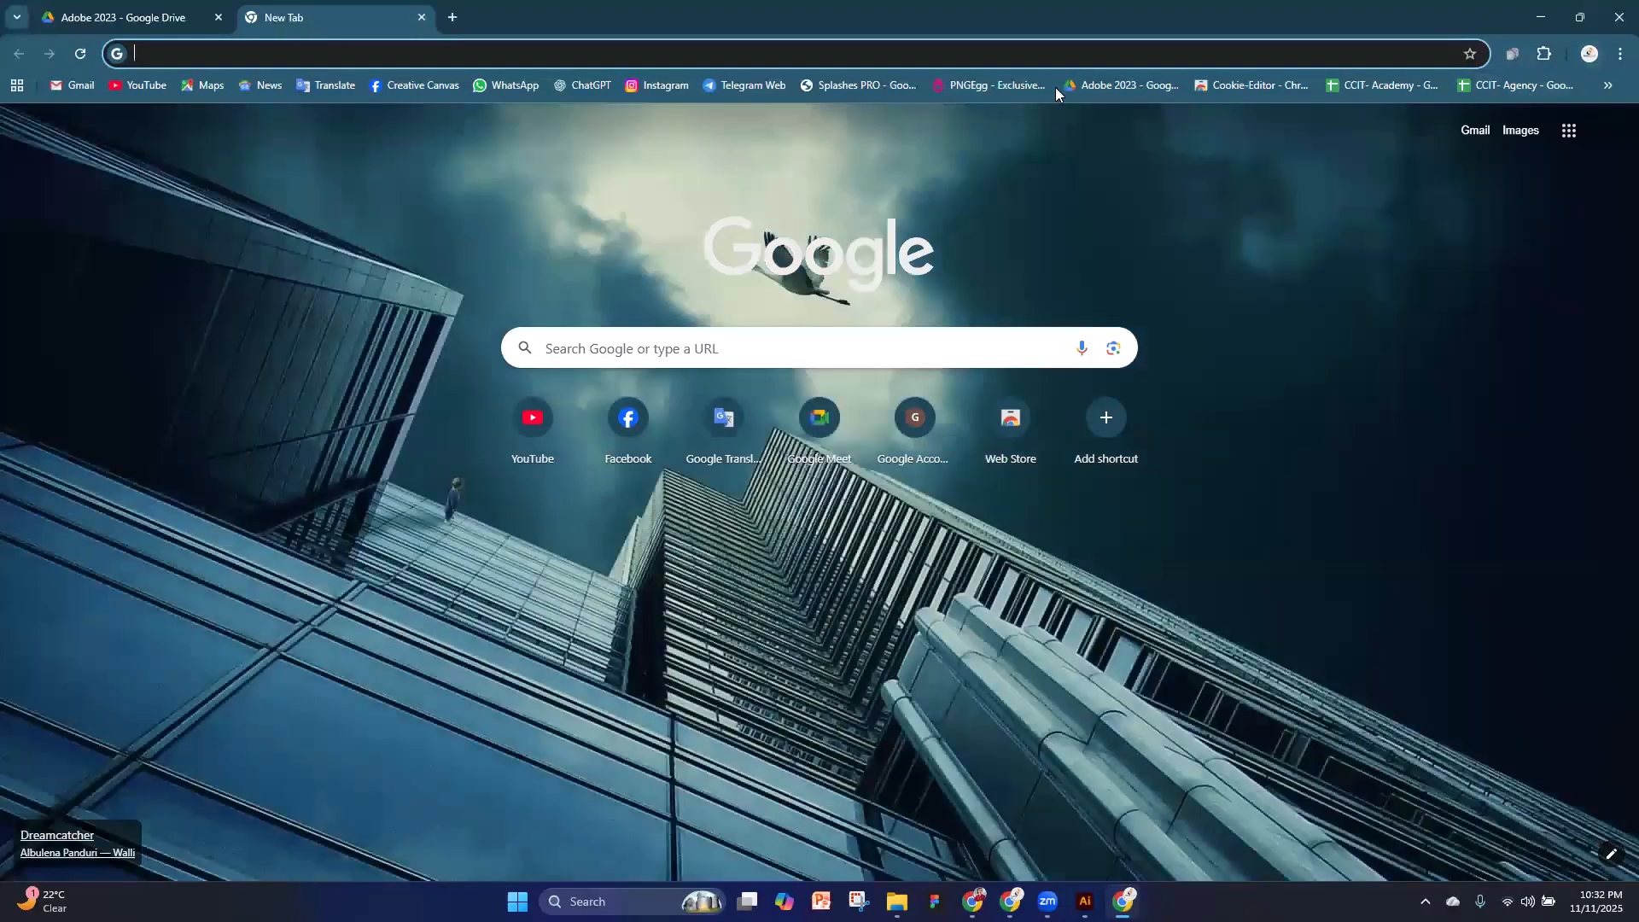
click(417, 85)
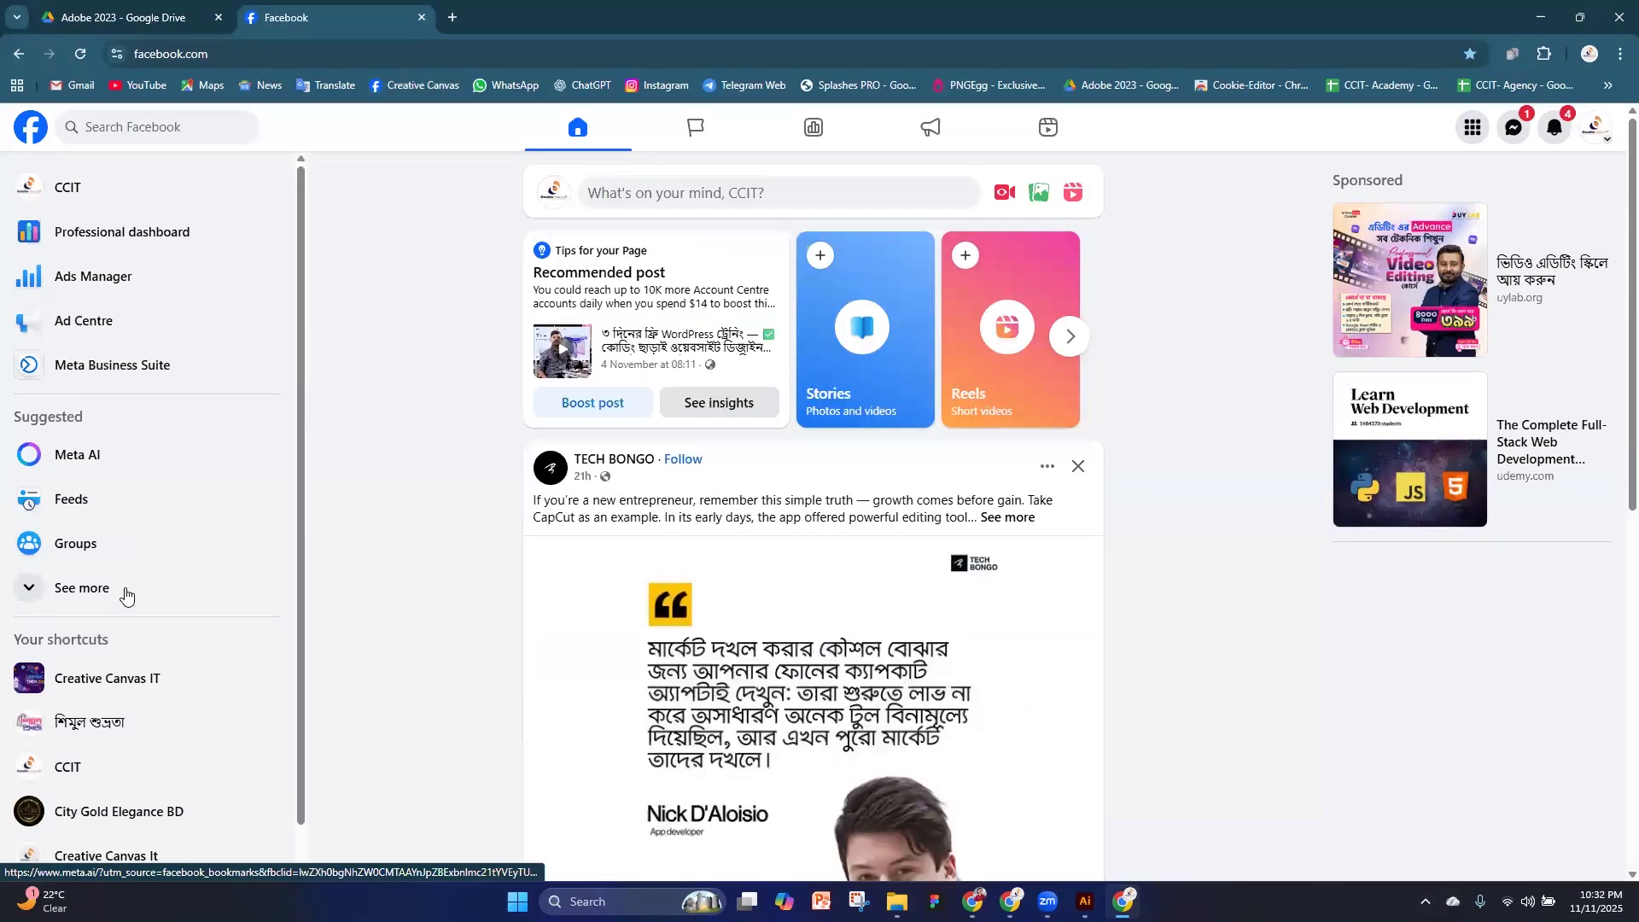
click(122, 683)
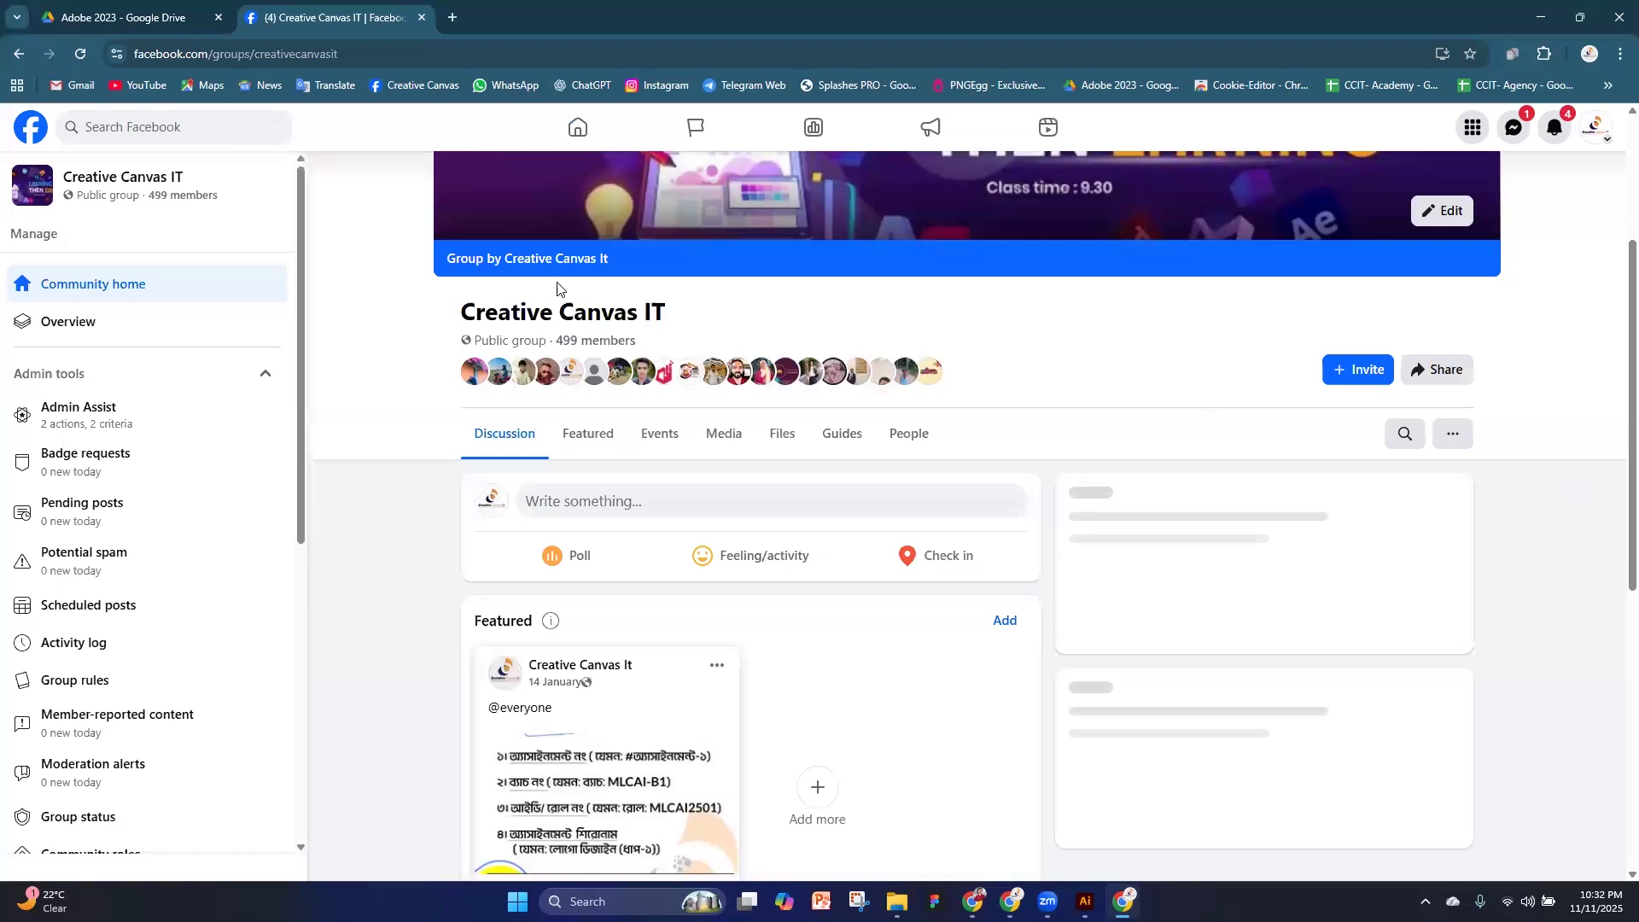
scroll(814, 556, up, 3)
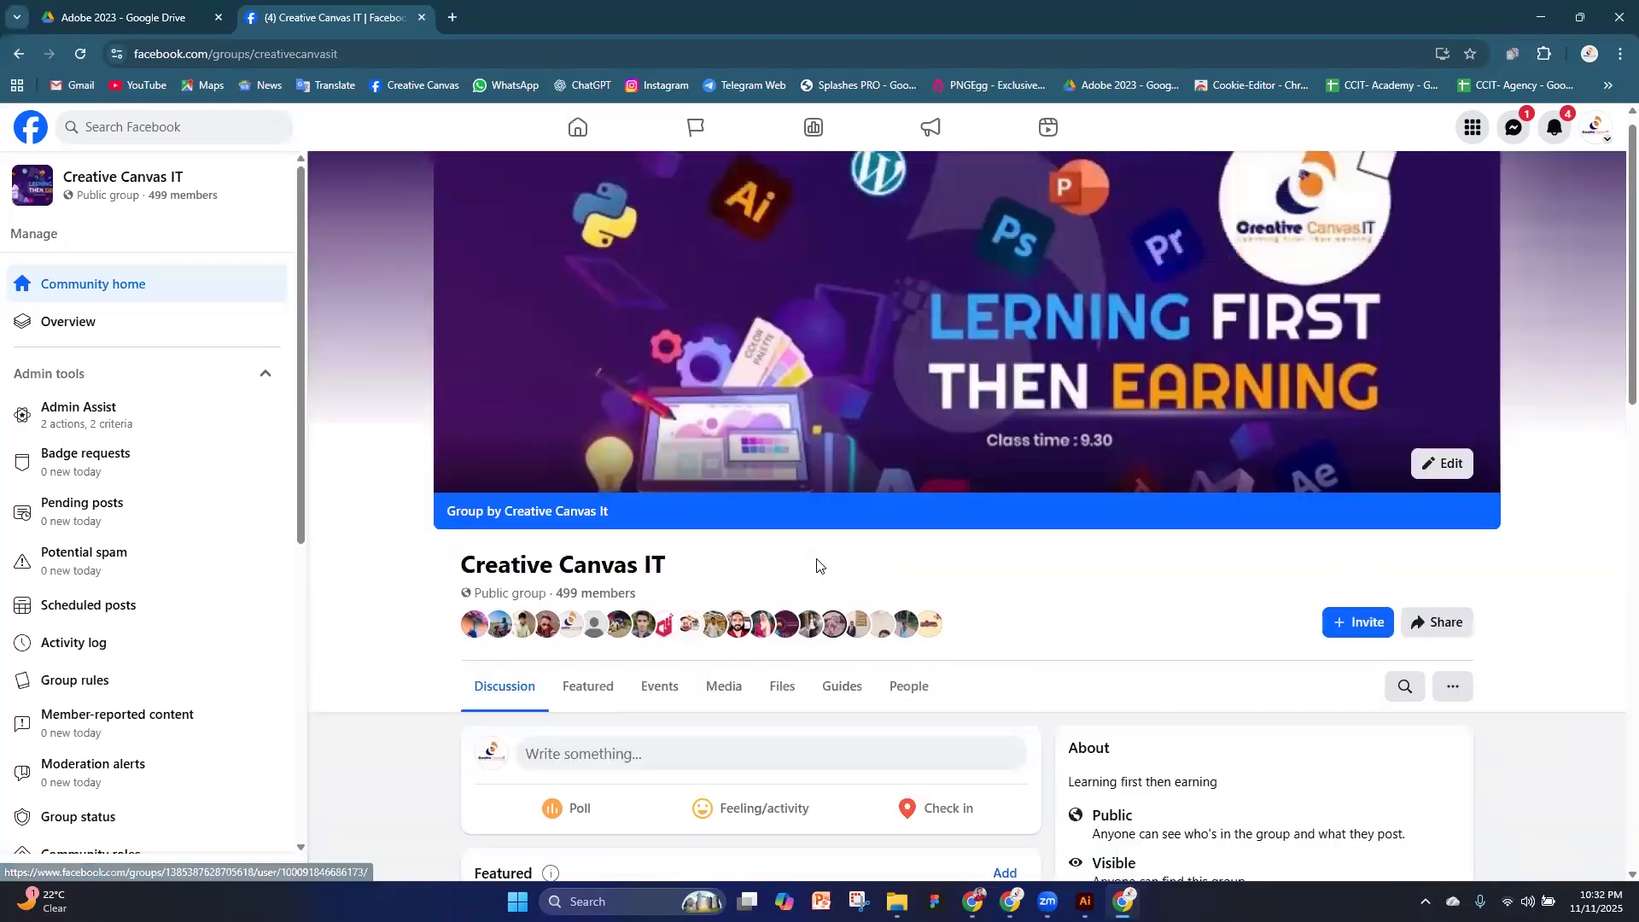
Copy the group page's address and send it to the Graphic Design 3 days free course chat in WhatsApp
click(417, 51)
right_click(417, 48)
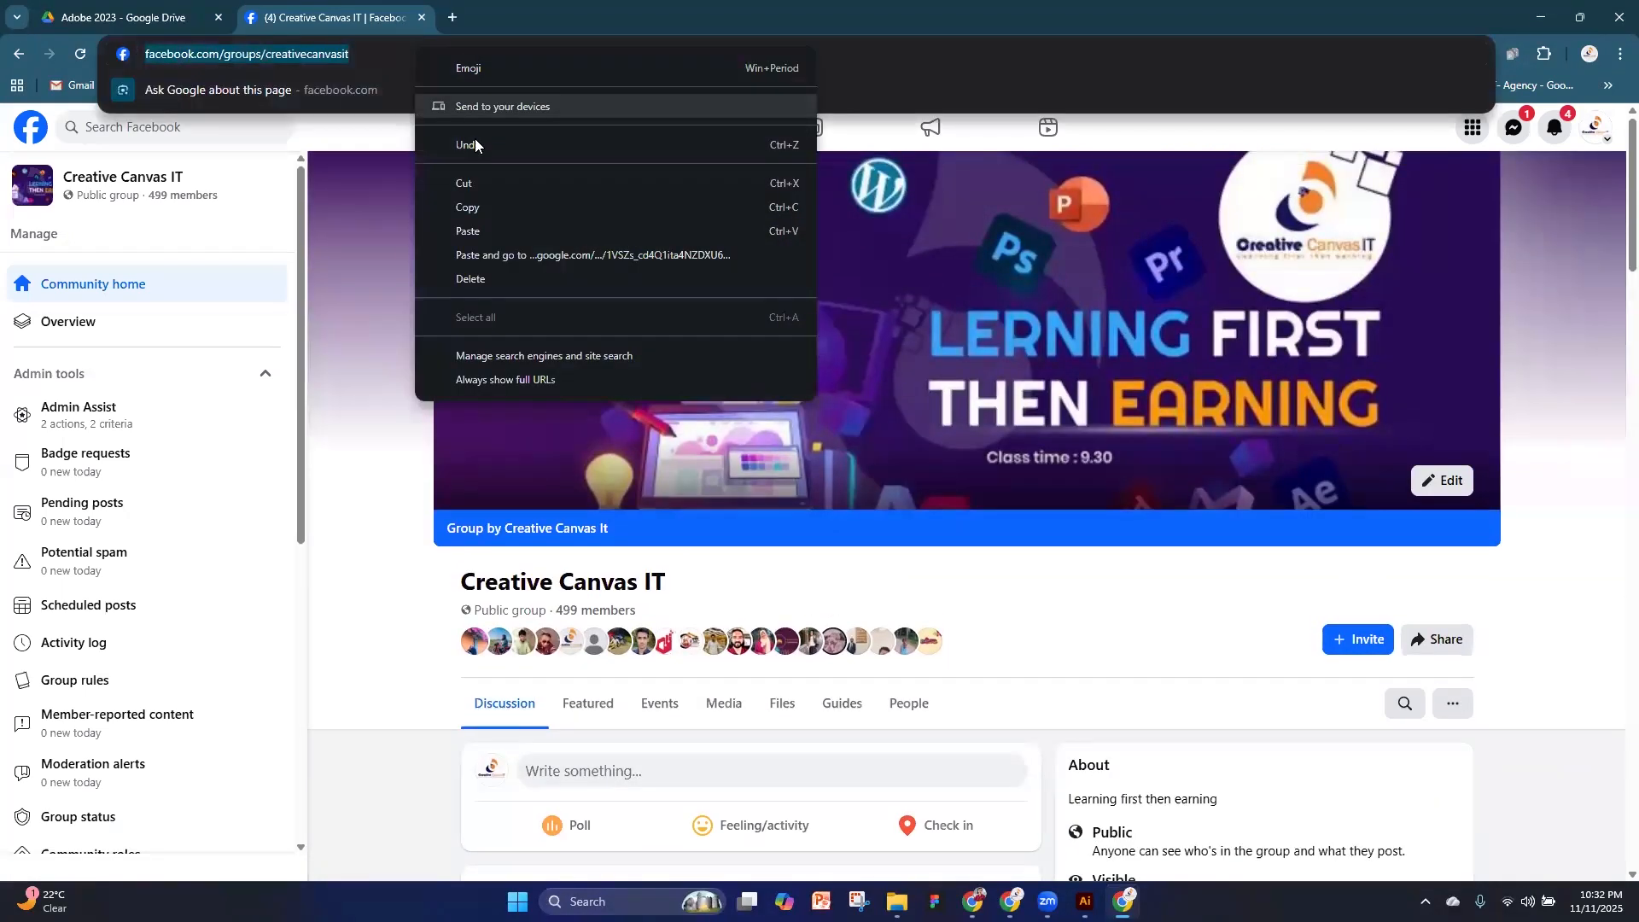
click(480, 209)
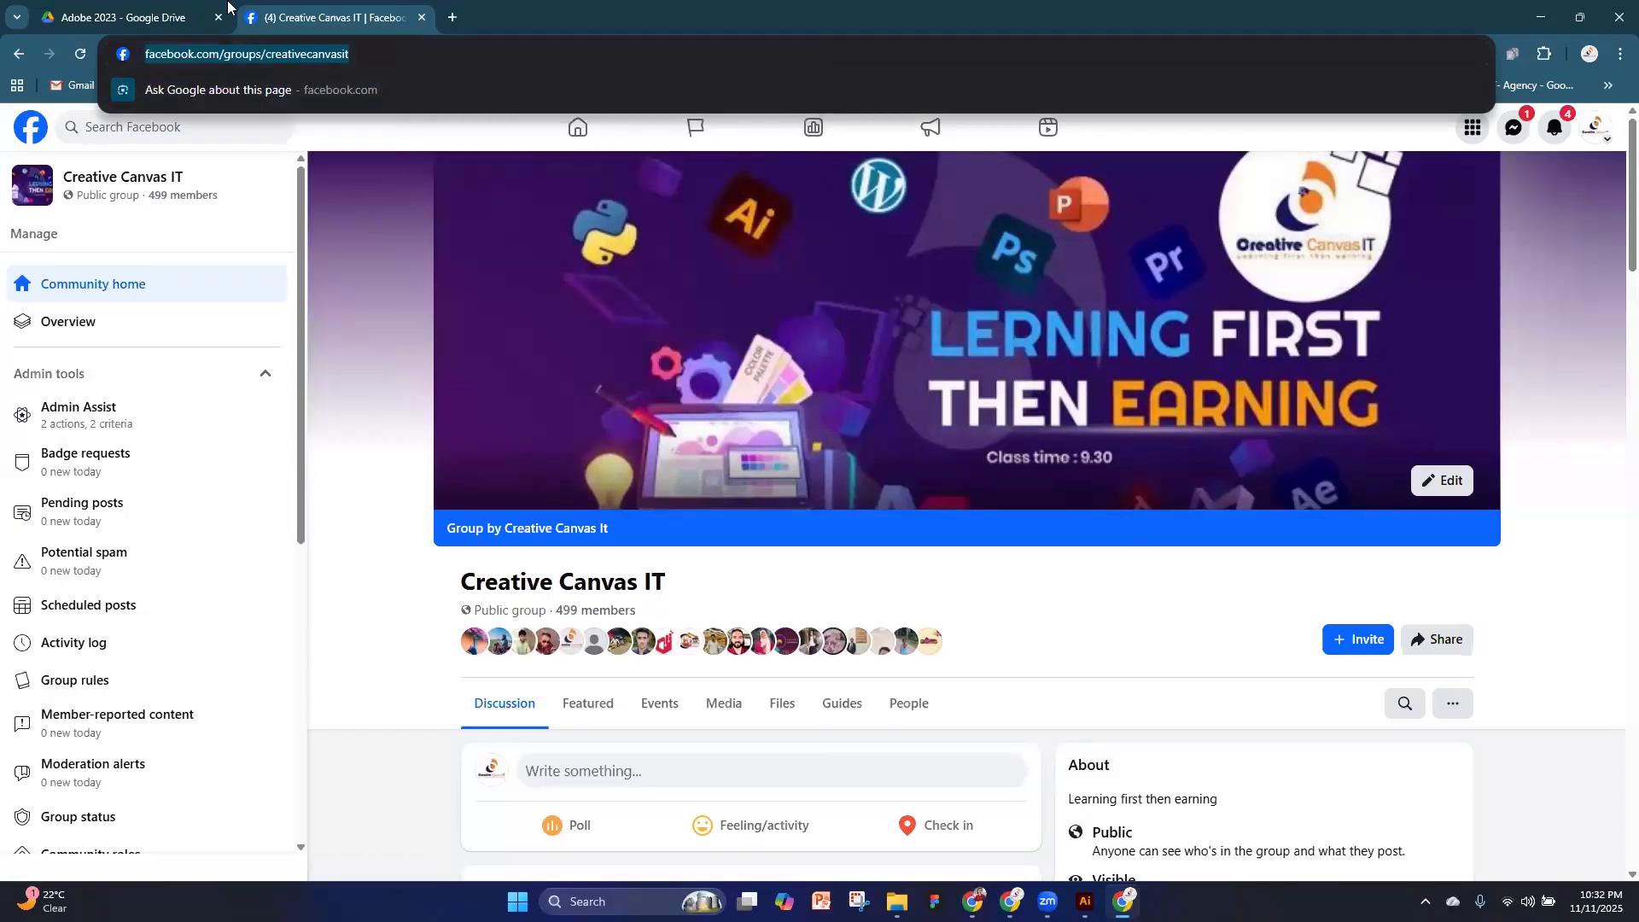
key(alt+Tab)
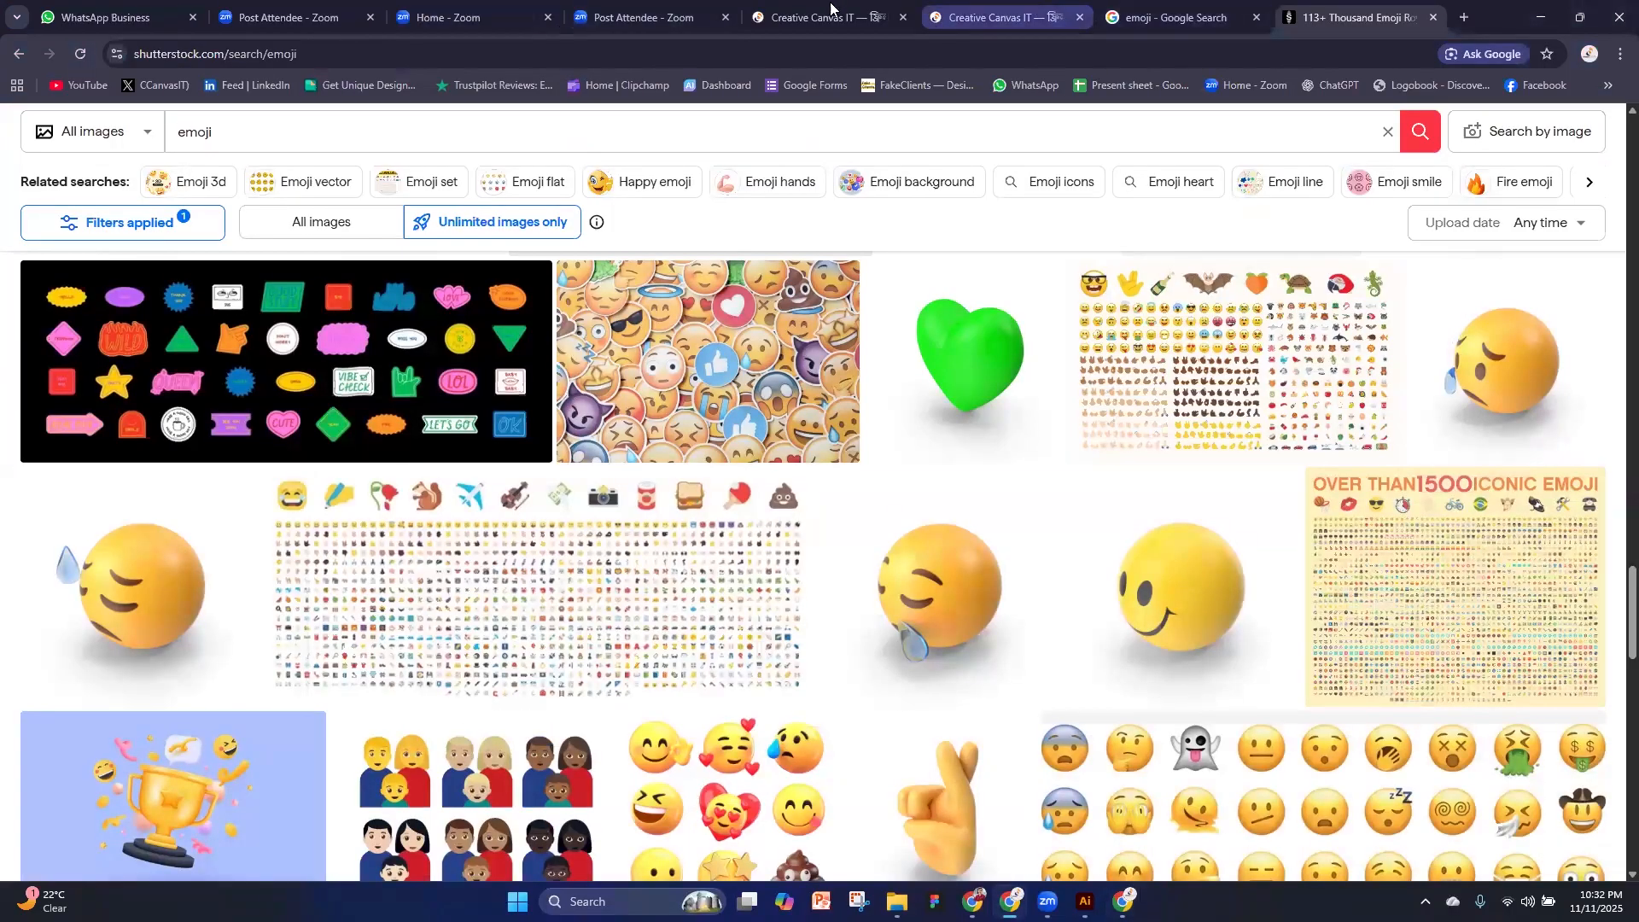
click(109, 15)
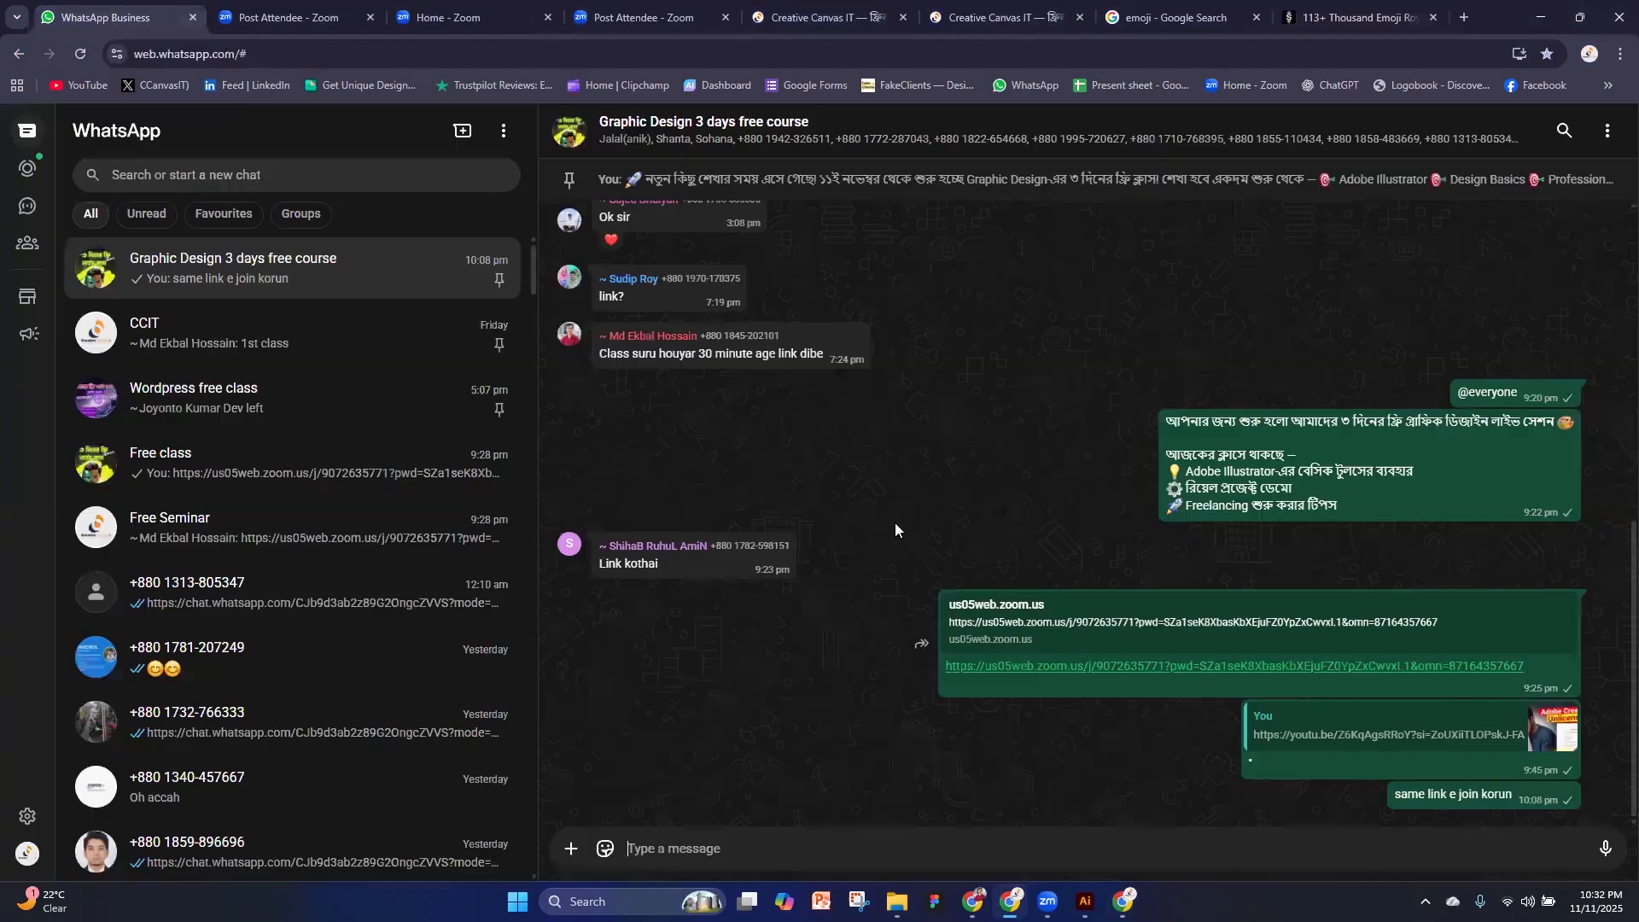
click(692, 849)
right_click(688, 845)
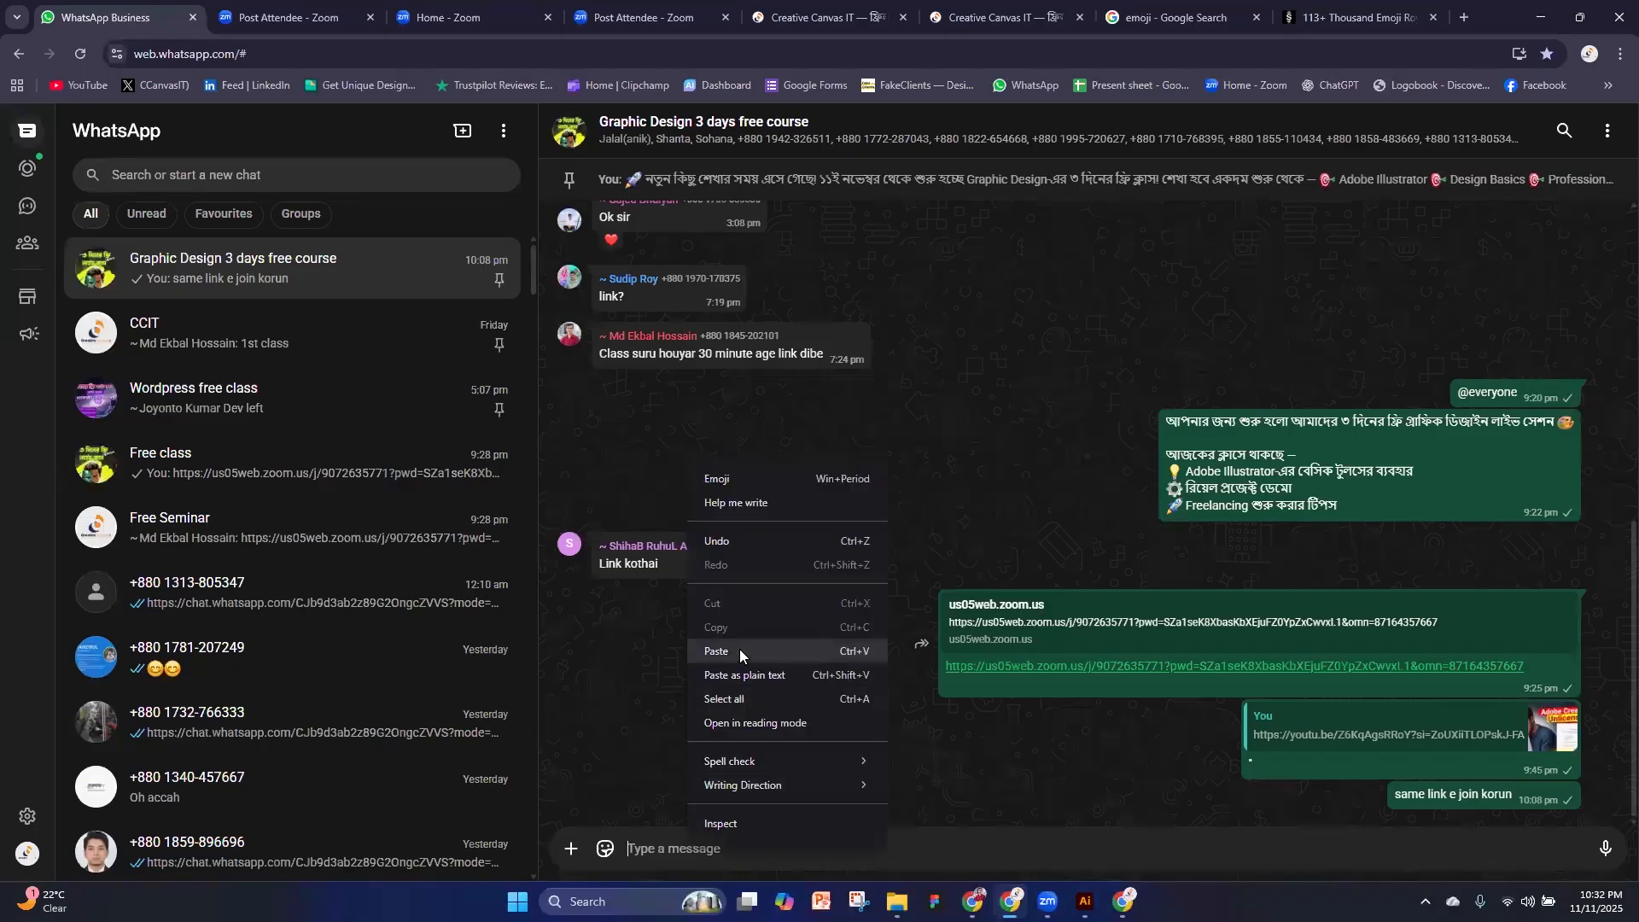
click(833, 651)
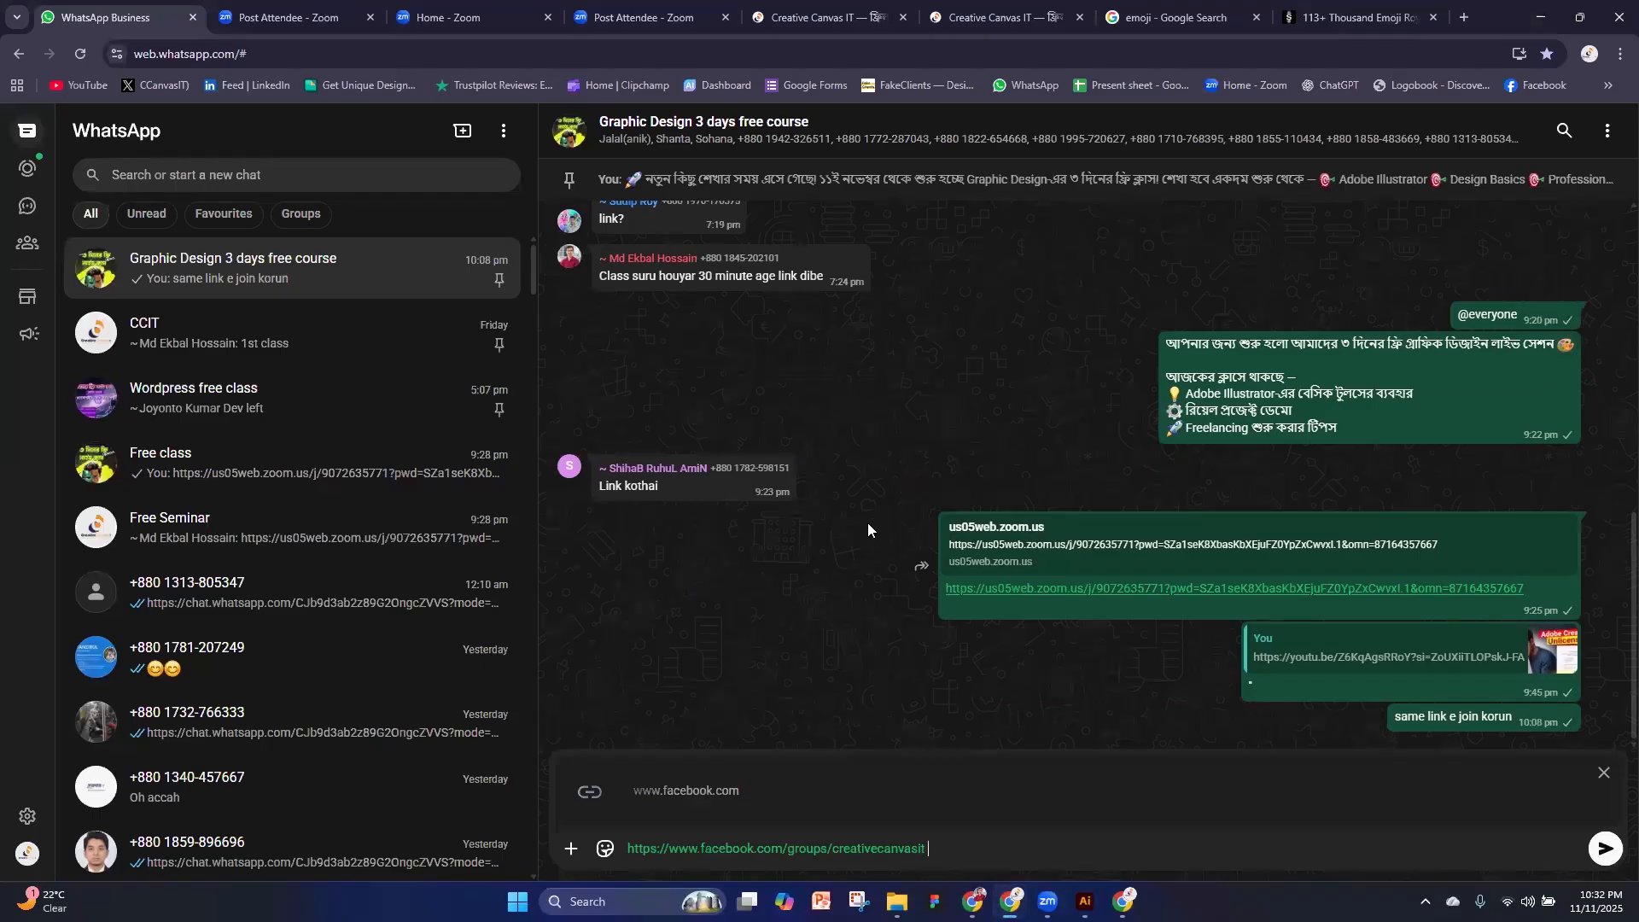
click(1605, 848)
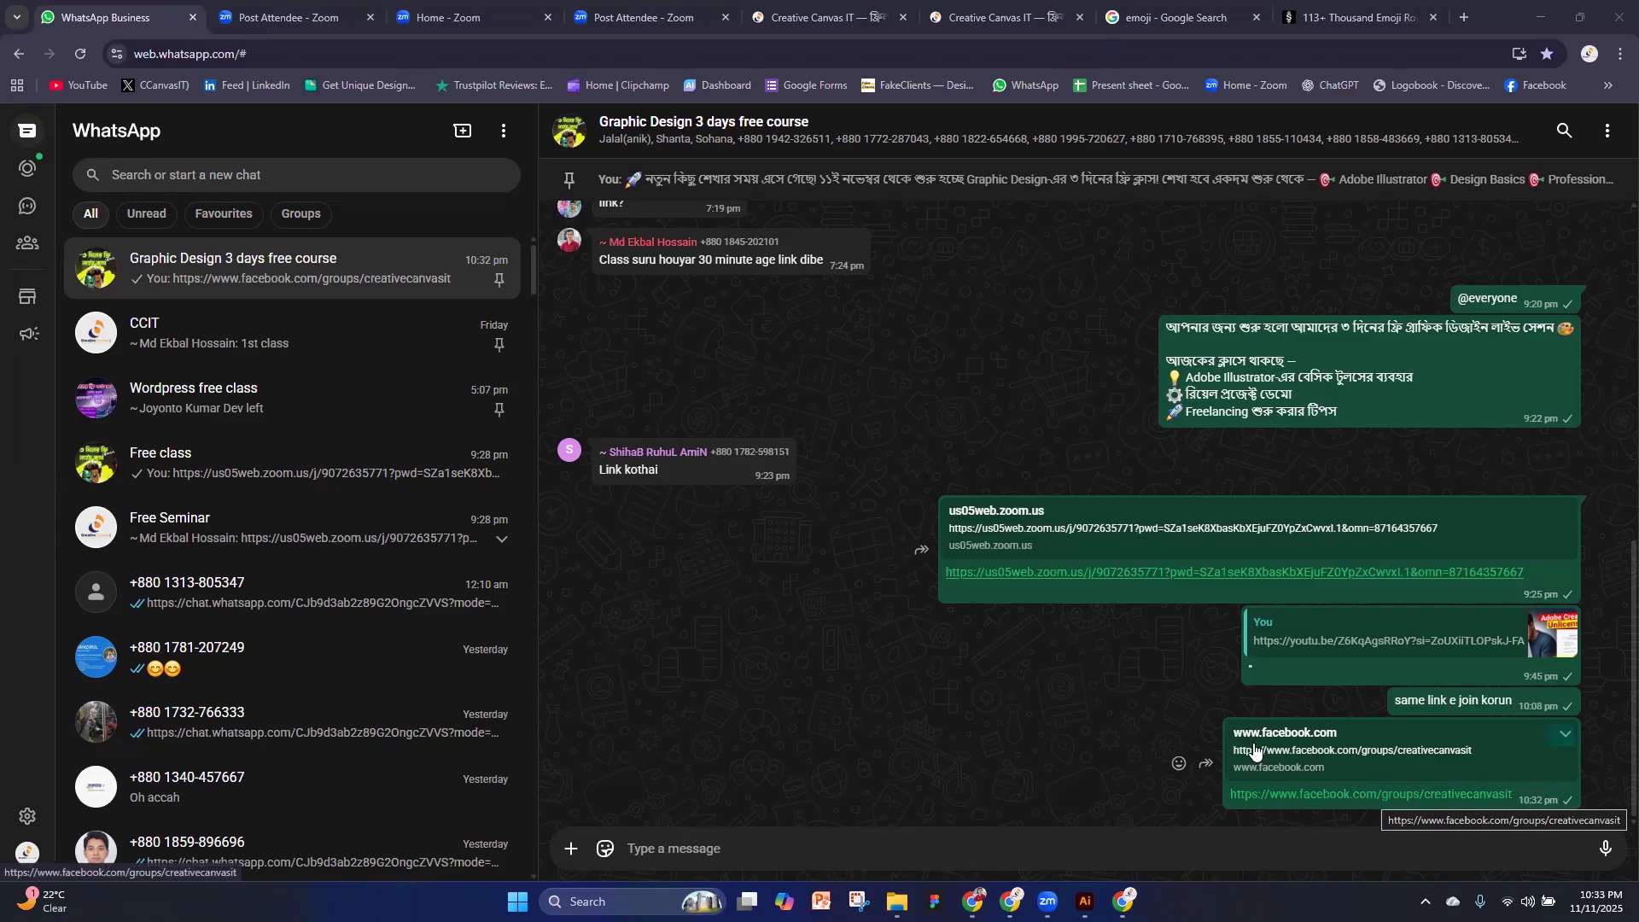
mouse_move(1123, 901)
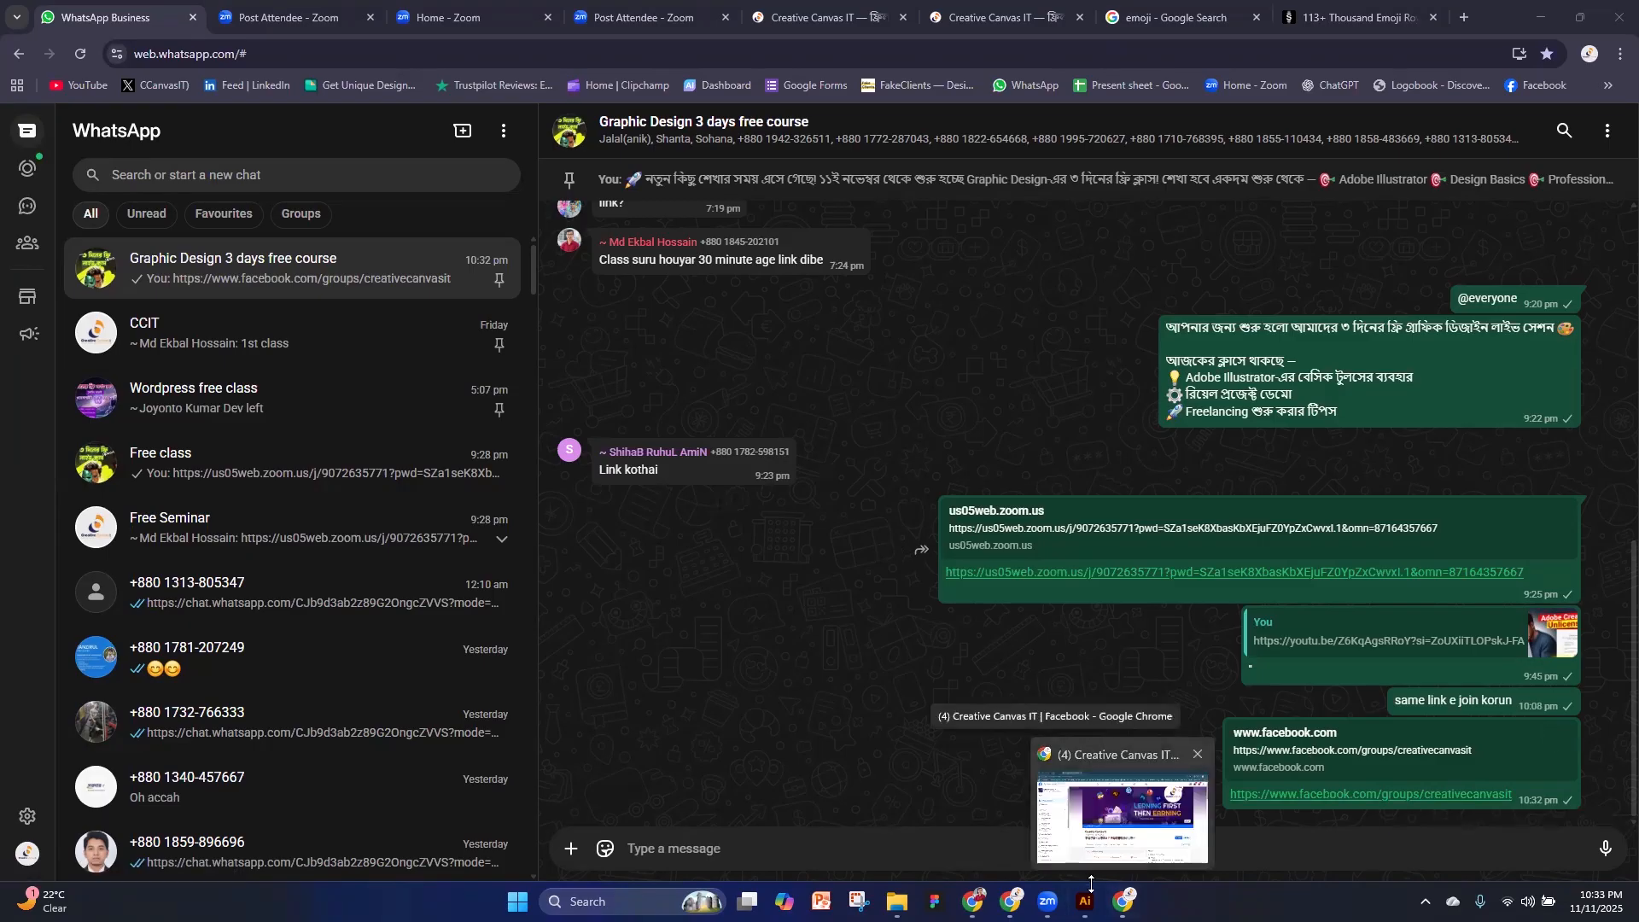
click(1120, 818)
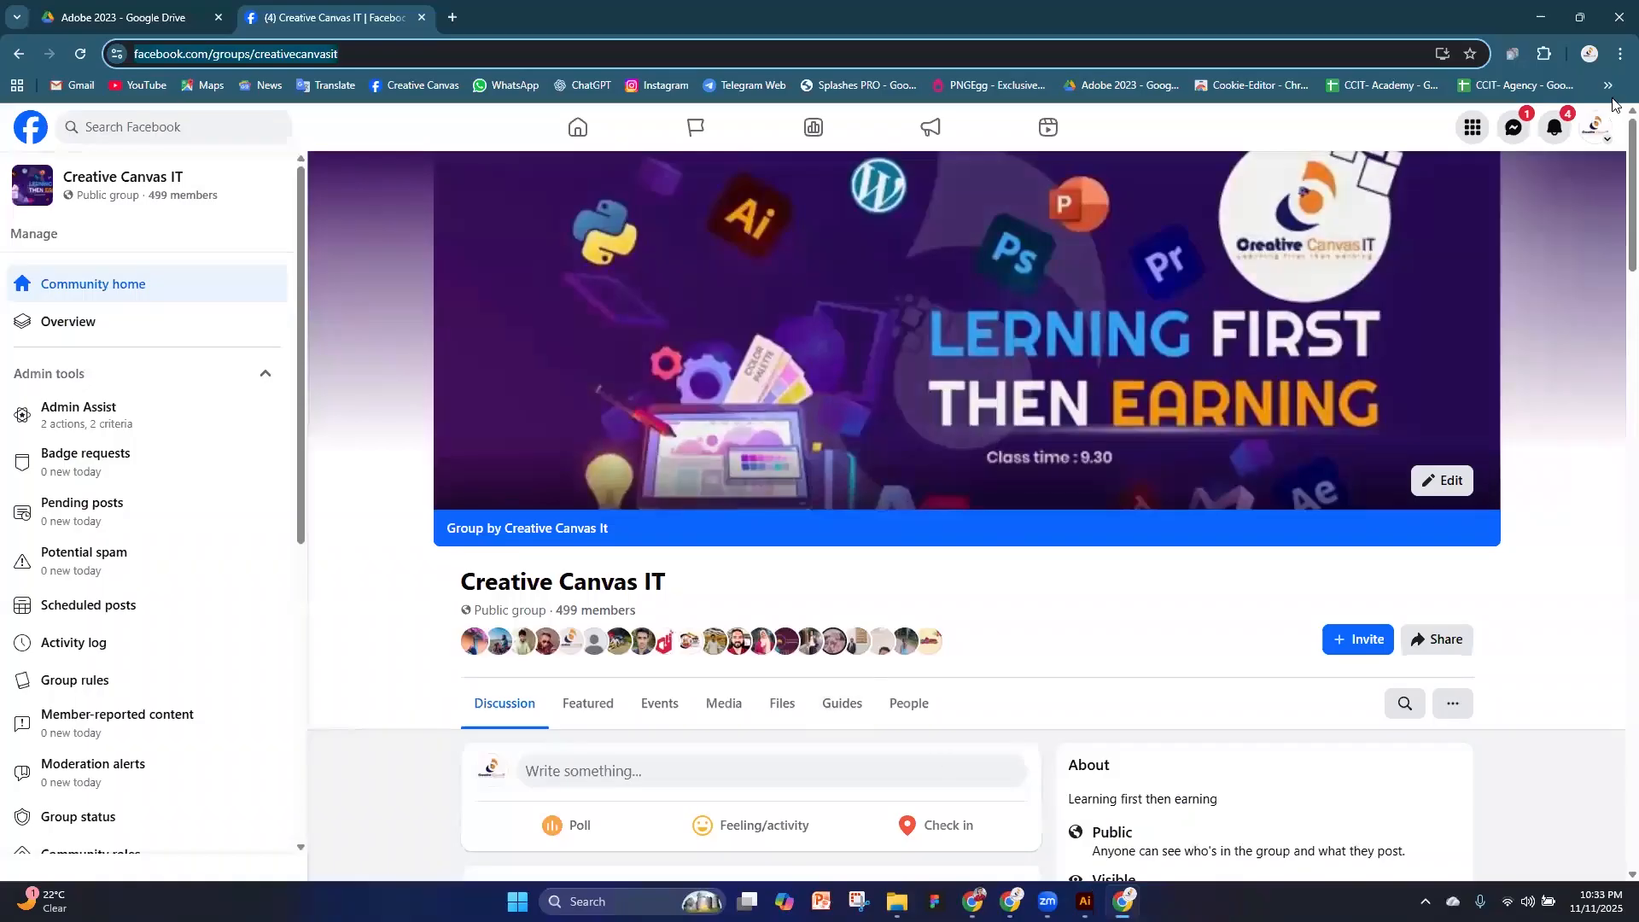
click(1544, 12)
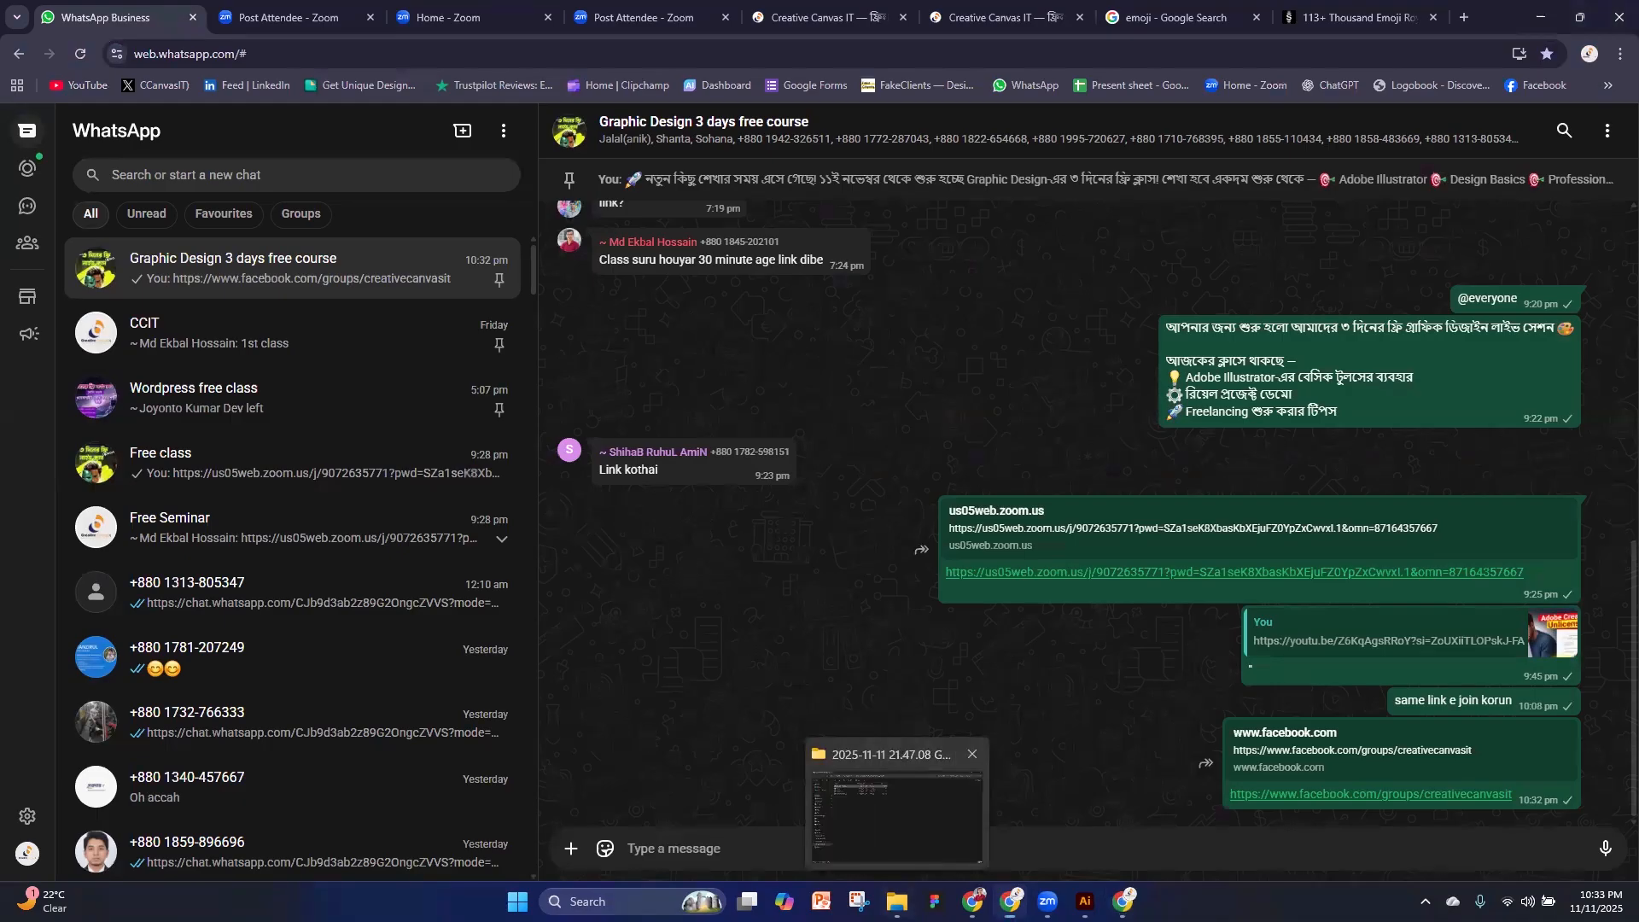
click(896, 901)
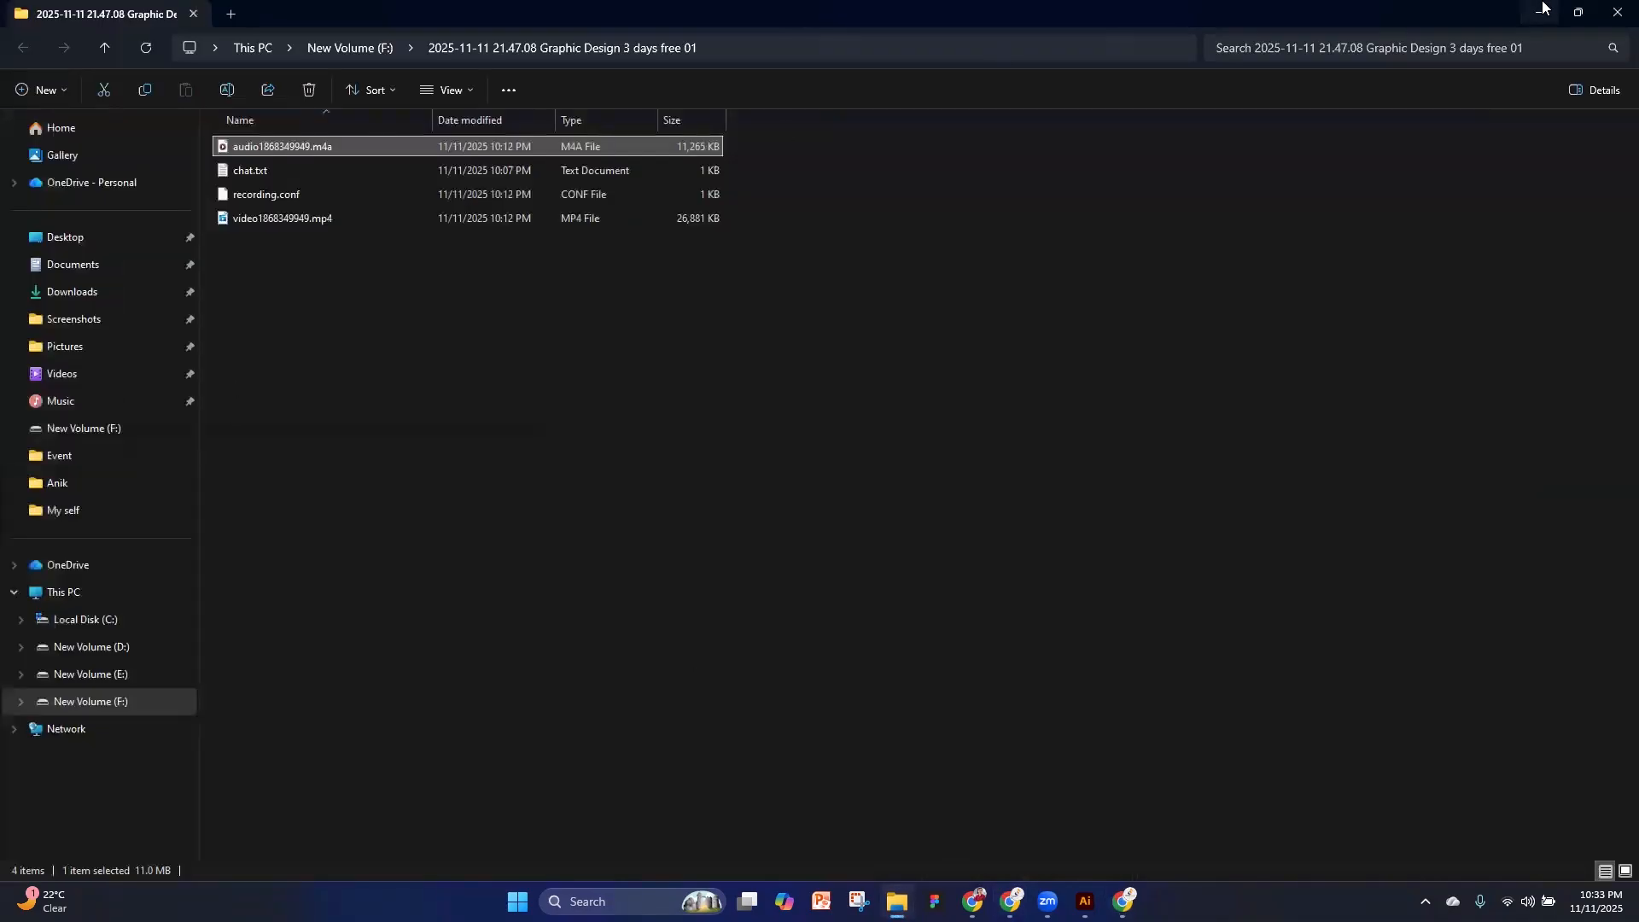
click(1543, 6)
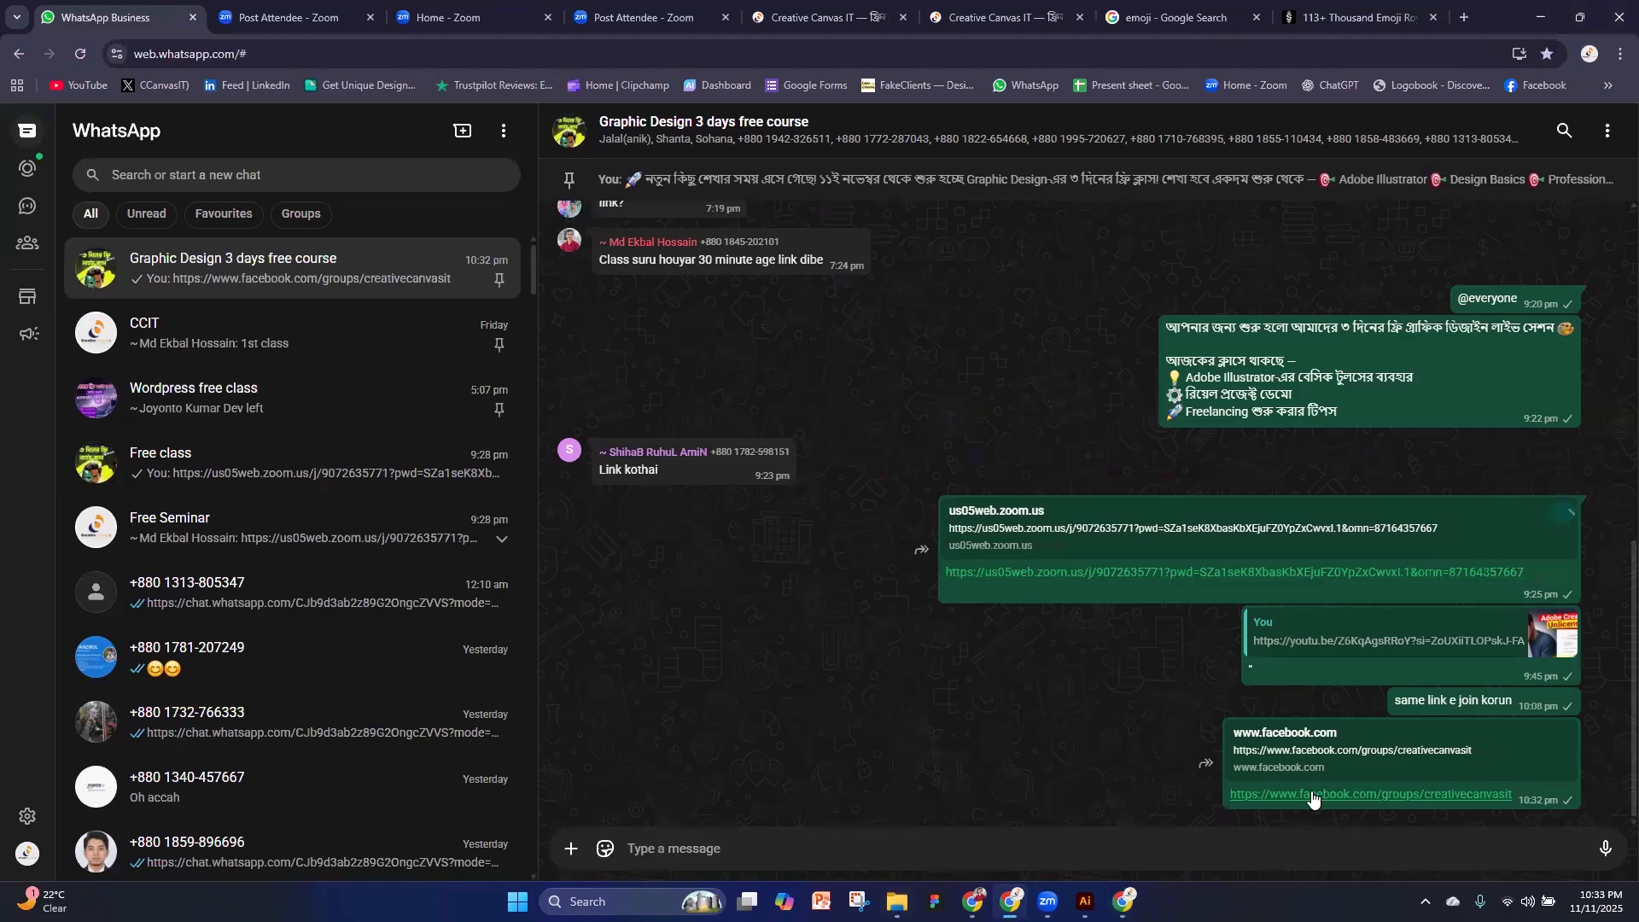
Return to the Facebook group and look through the members' homework posts, expanding the full text of the H.W NO: 03 post
click(1371, 794)
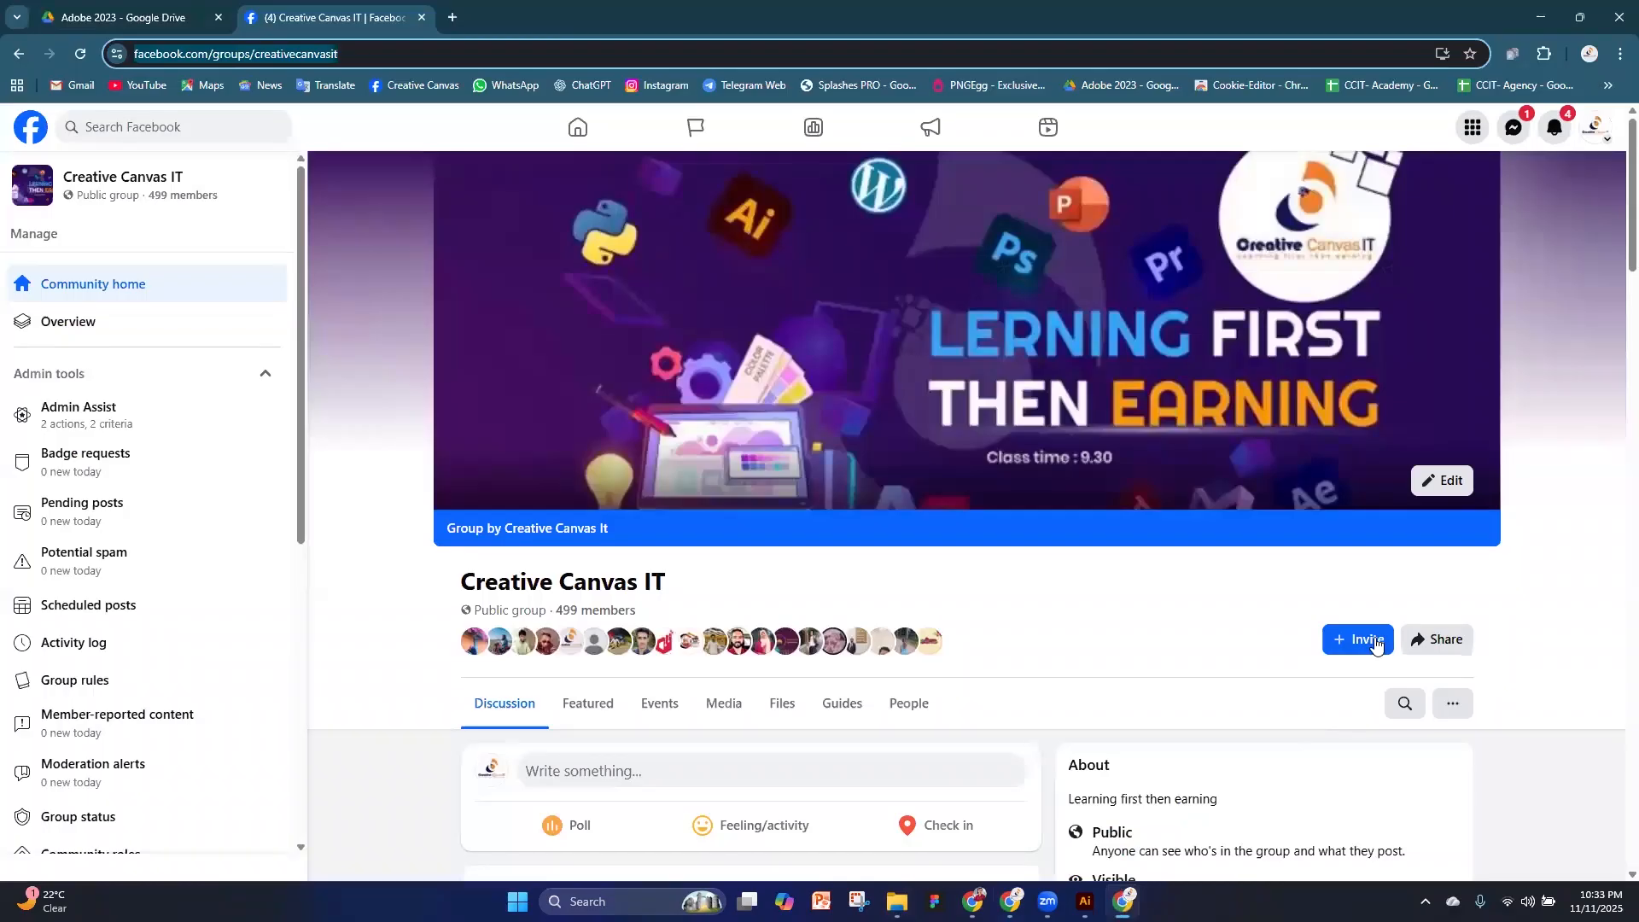
scroll(1056, 723, down, 15)
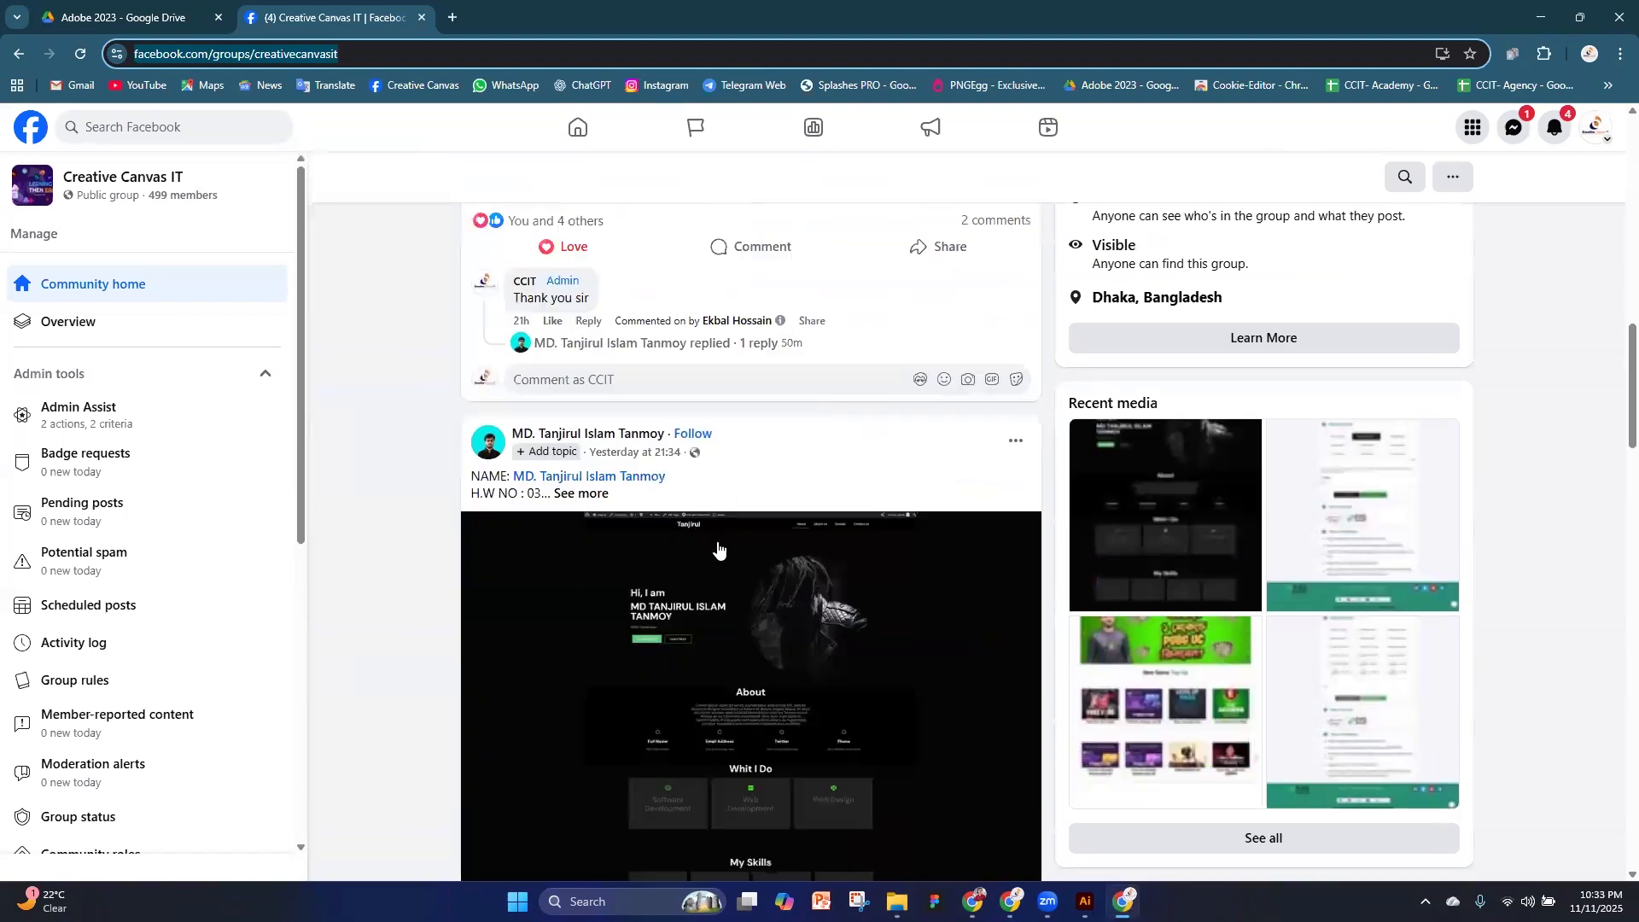
click(583, 325)
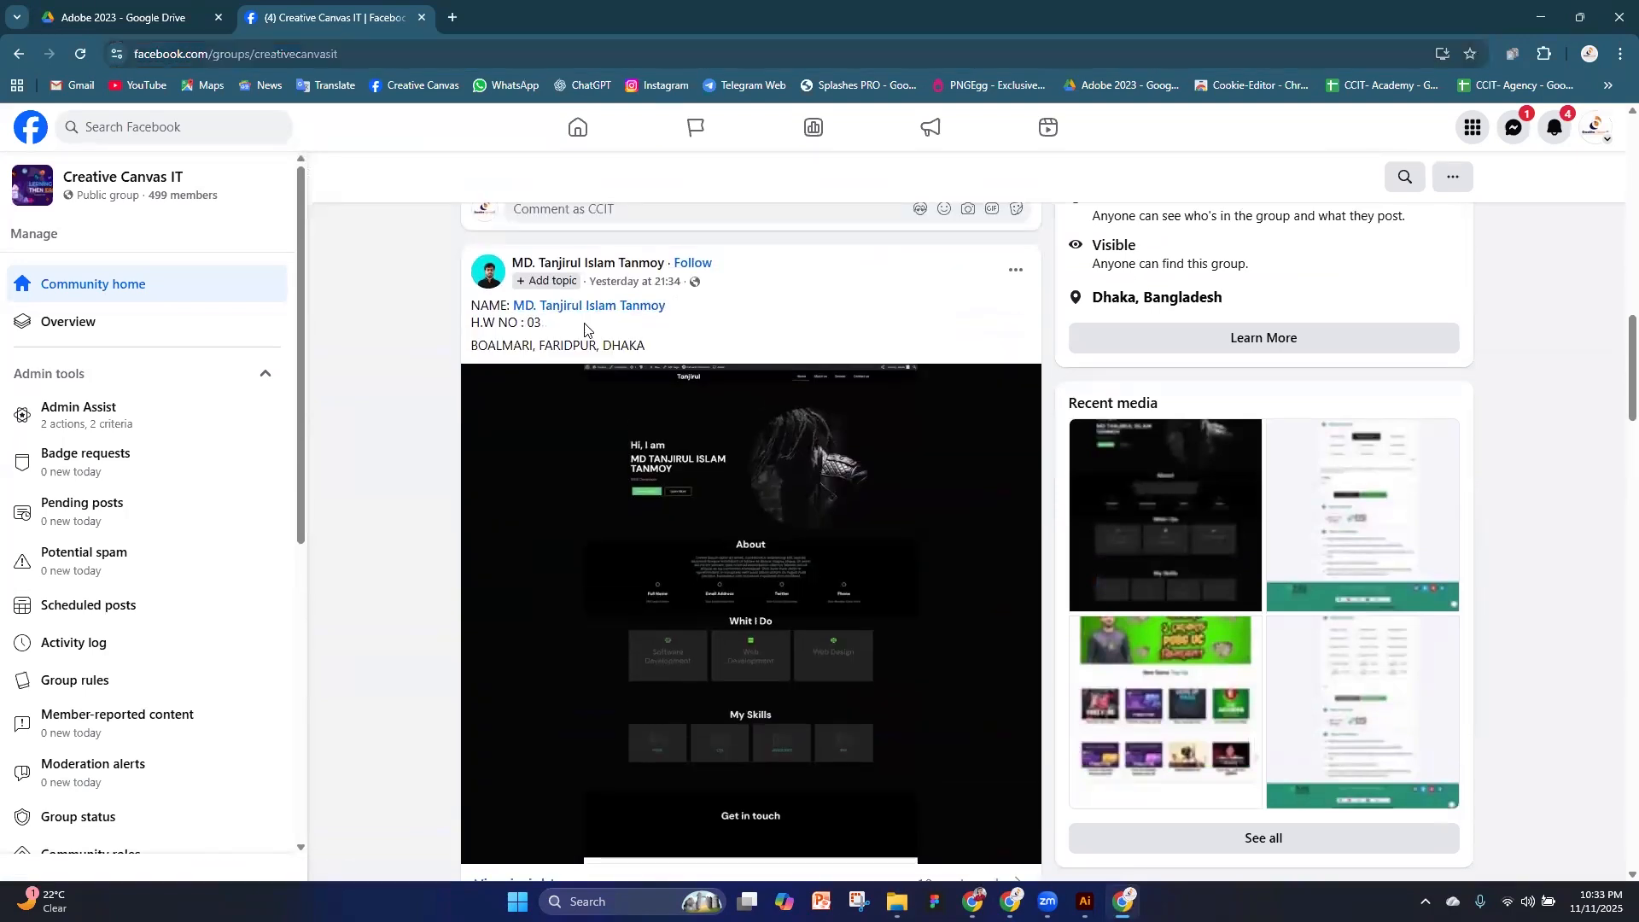
scroll(820, 448, down, 7)
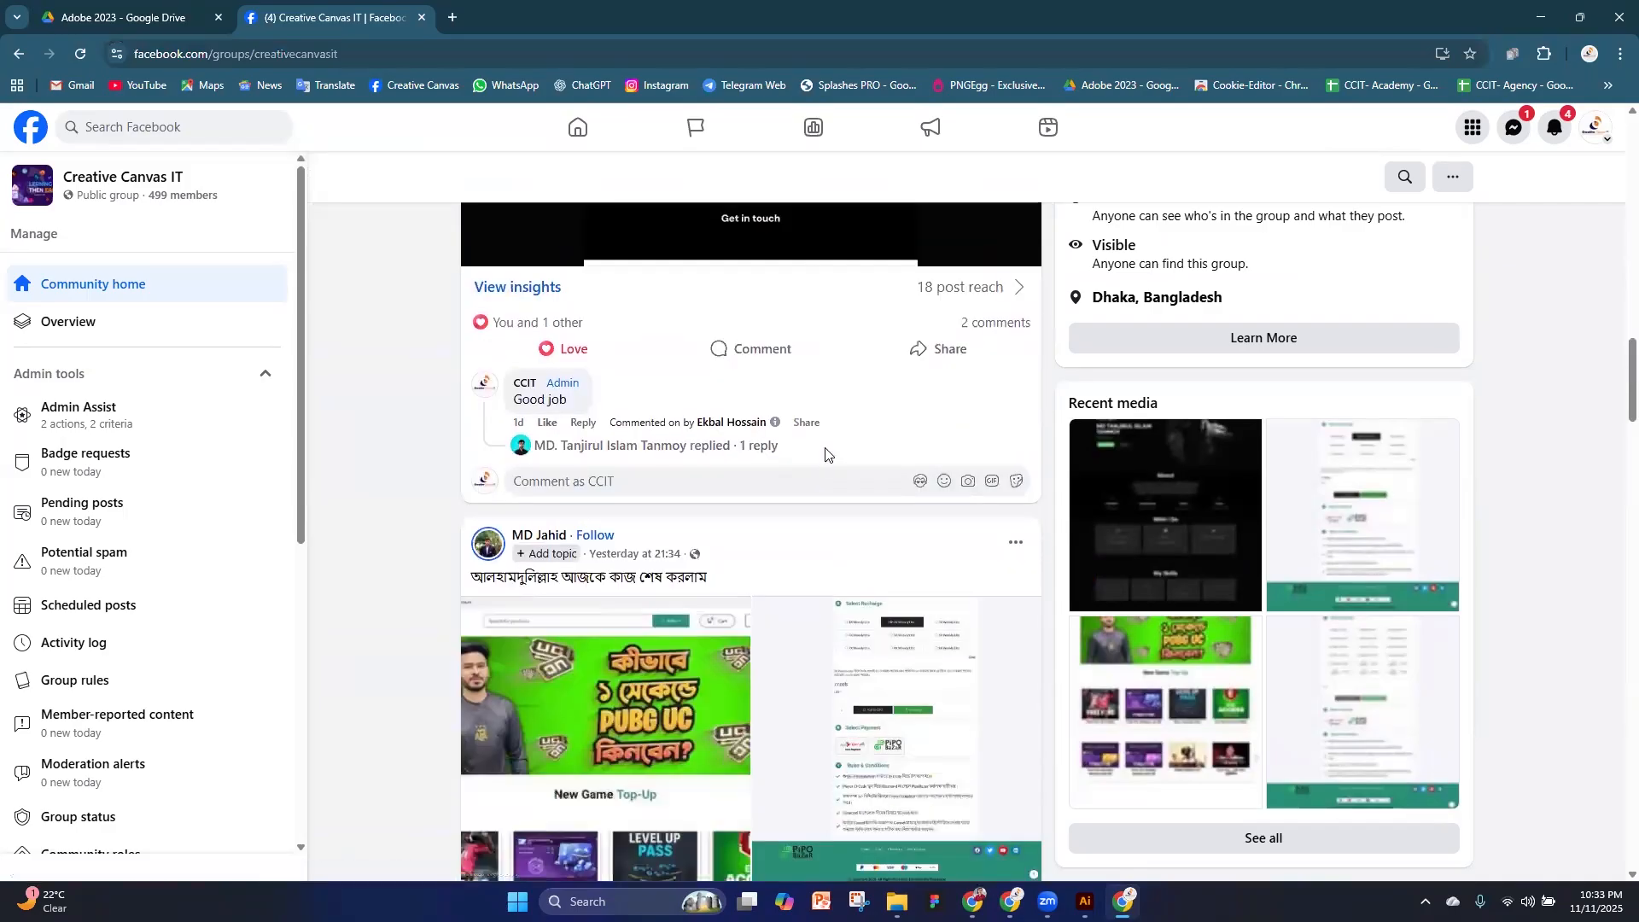
scroll(828, 435, down, 20)
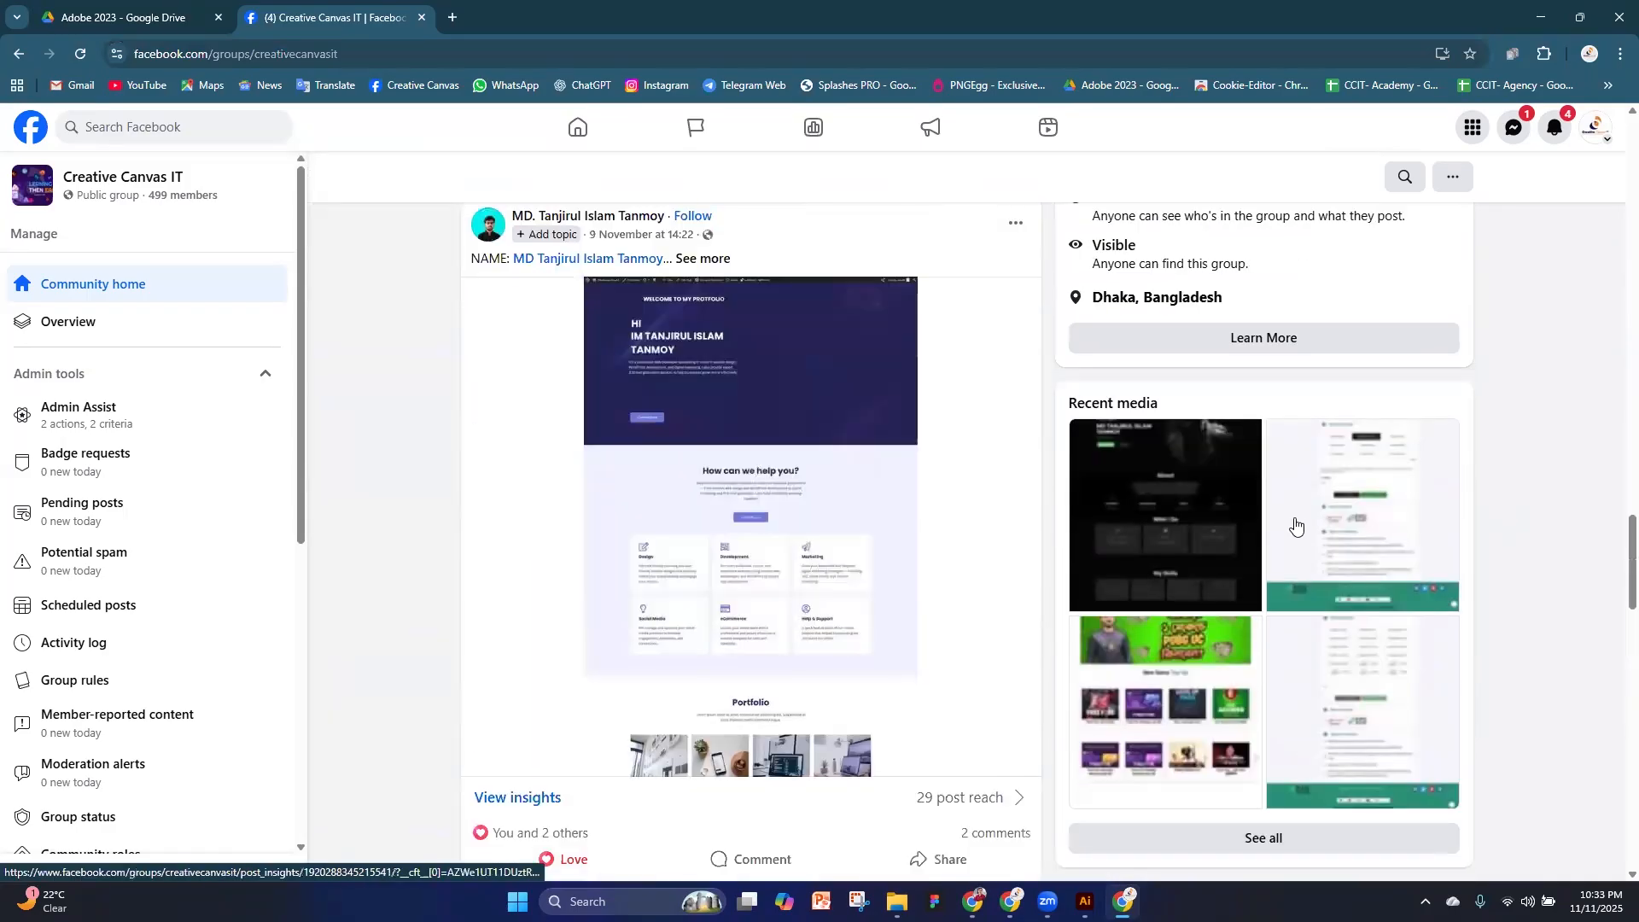
scroll(1294, 524, down, 10)
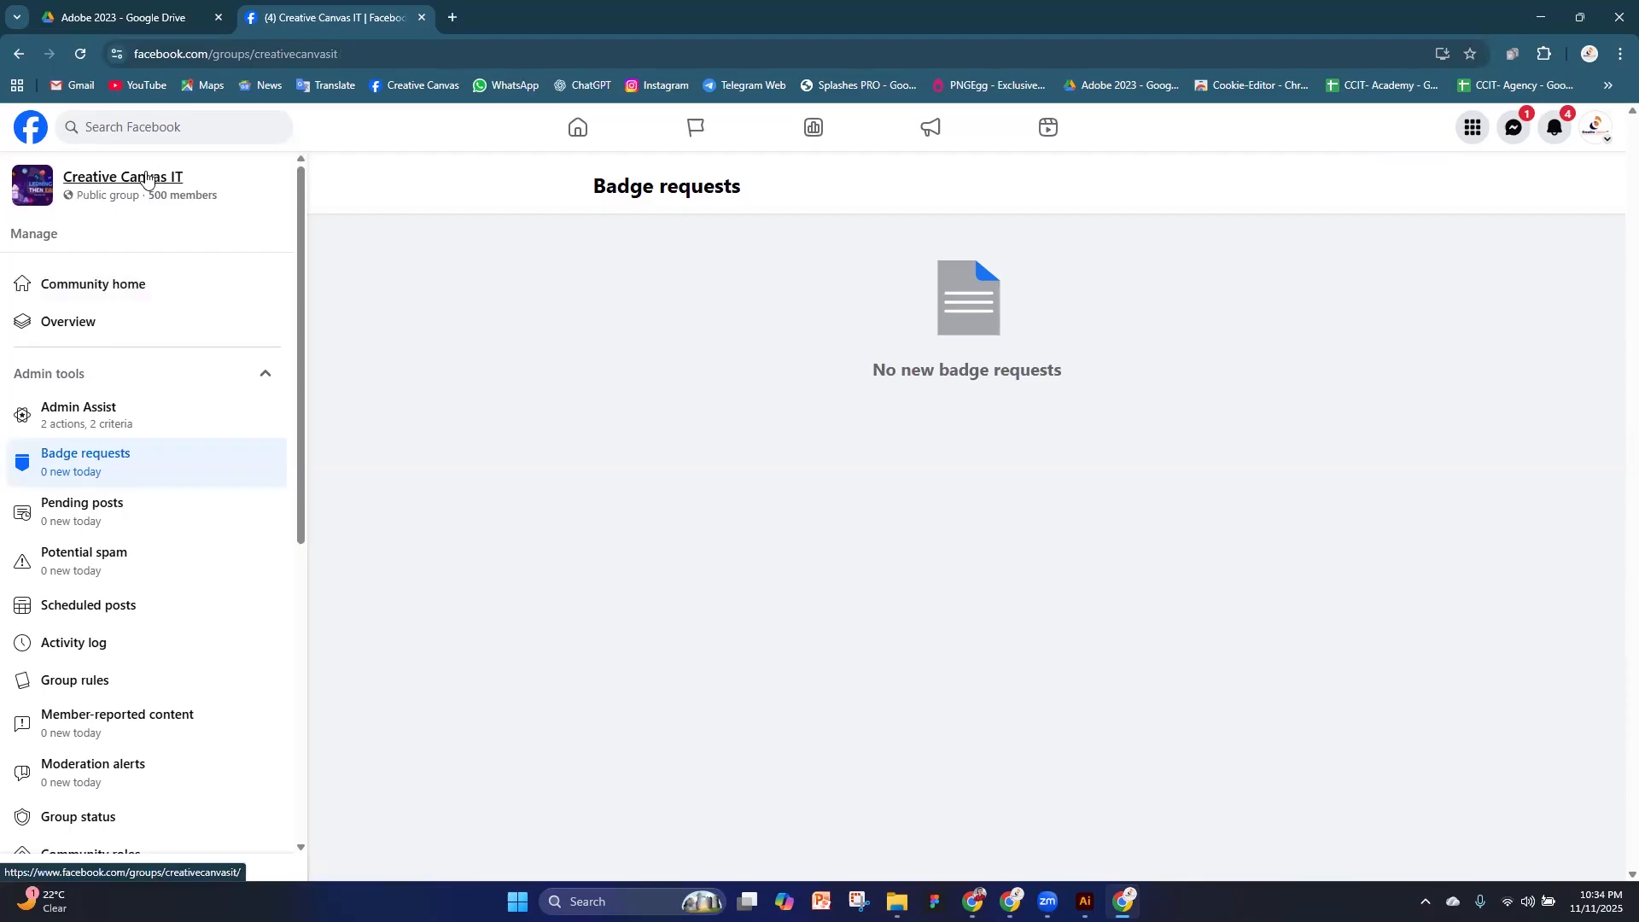
scroll(1376, 521, down, 10)
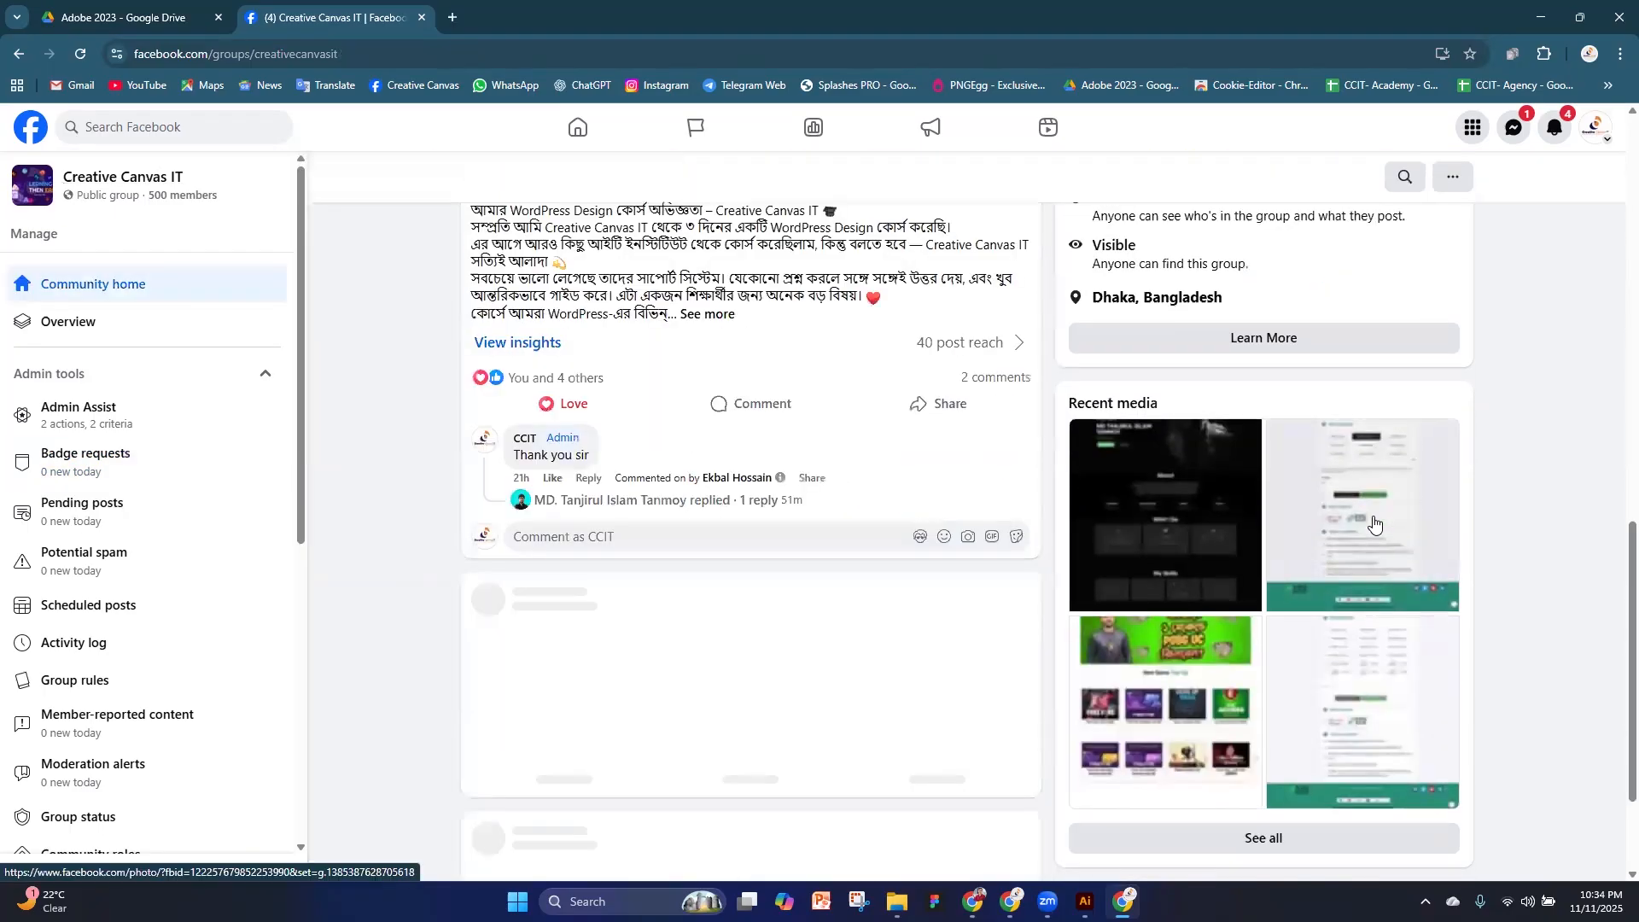
scroll(1293, 520, up, 9)
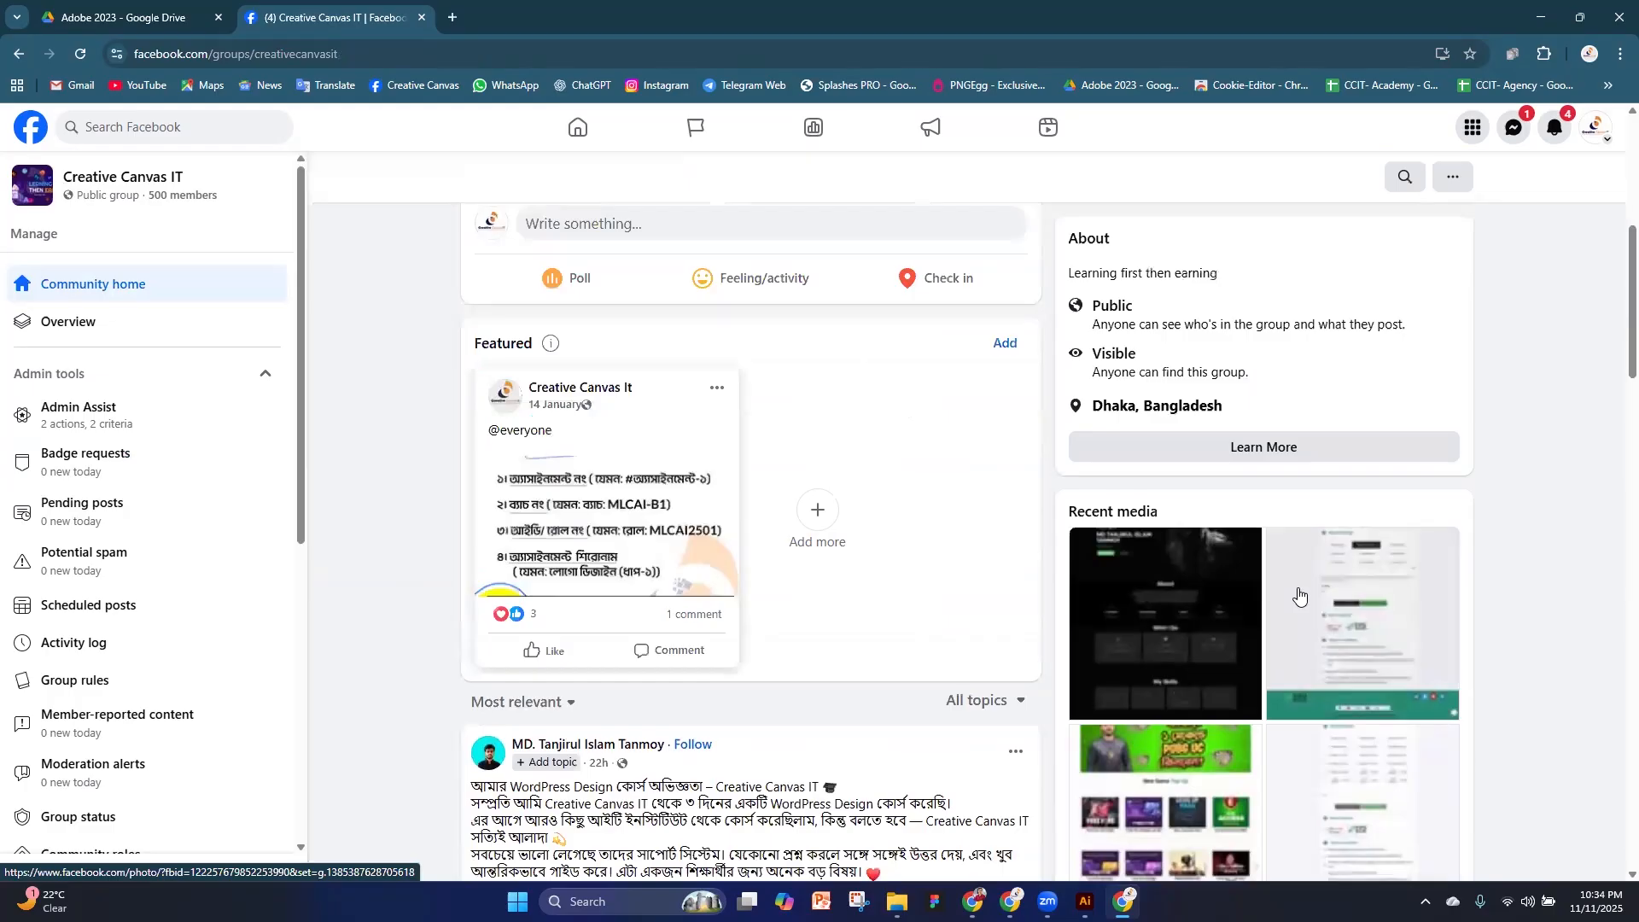
Open the group's full media gallery and look through the photos of members' web, logo, T-shirt and social media designs
scroll(1306, 632, down, 6)
click(1314, 837)
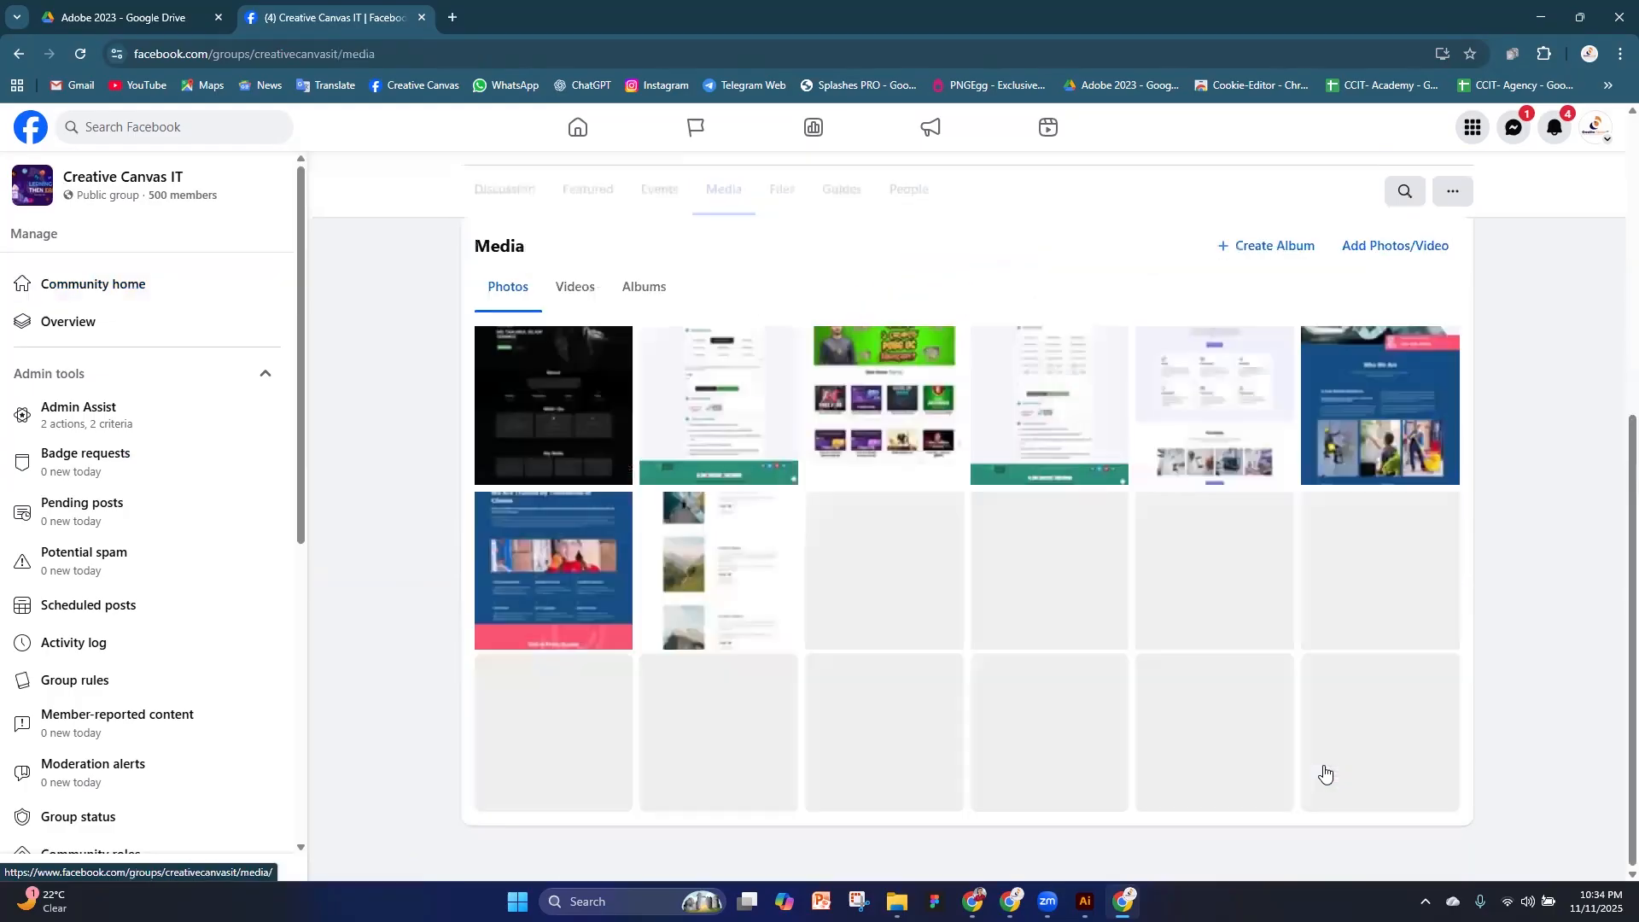
scroll(1109, 489, down, 1)
scroll(1109, 488, down, 6)
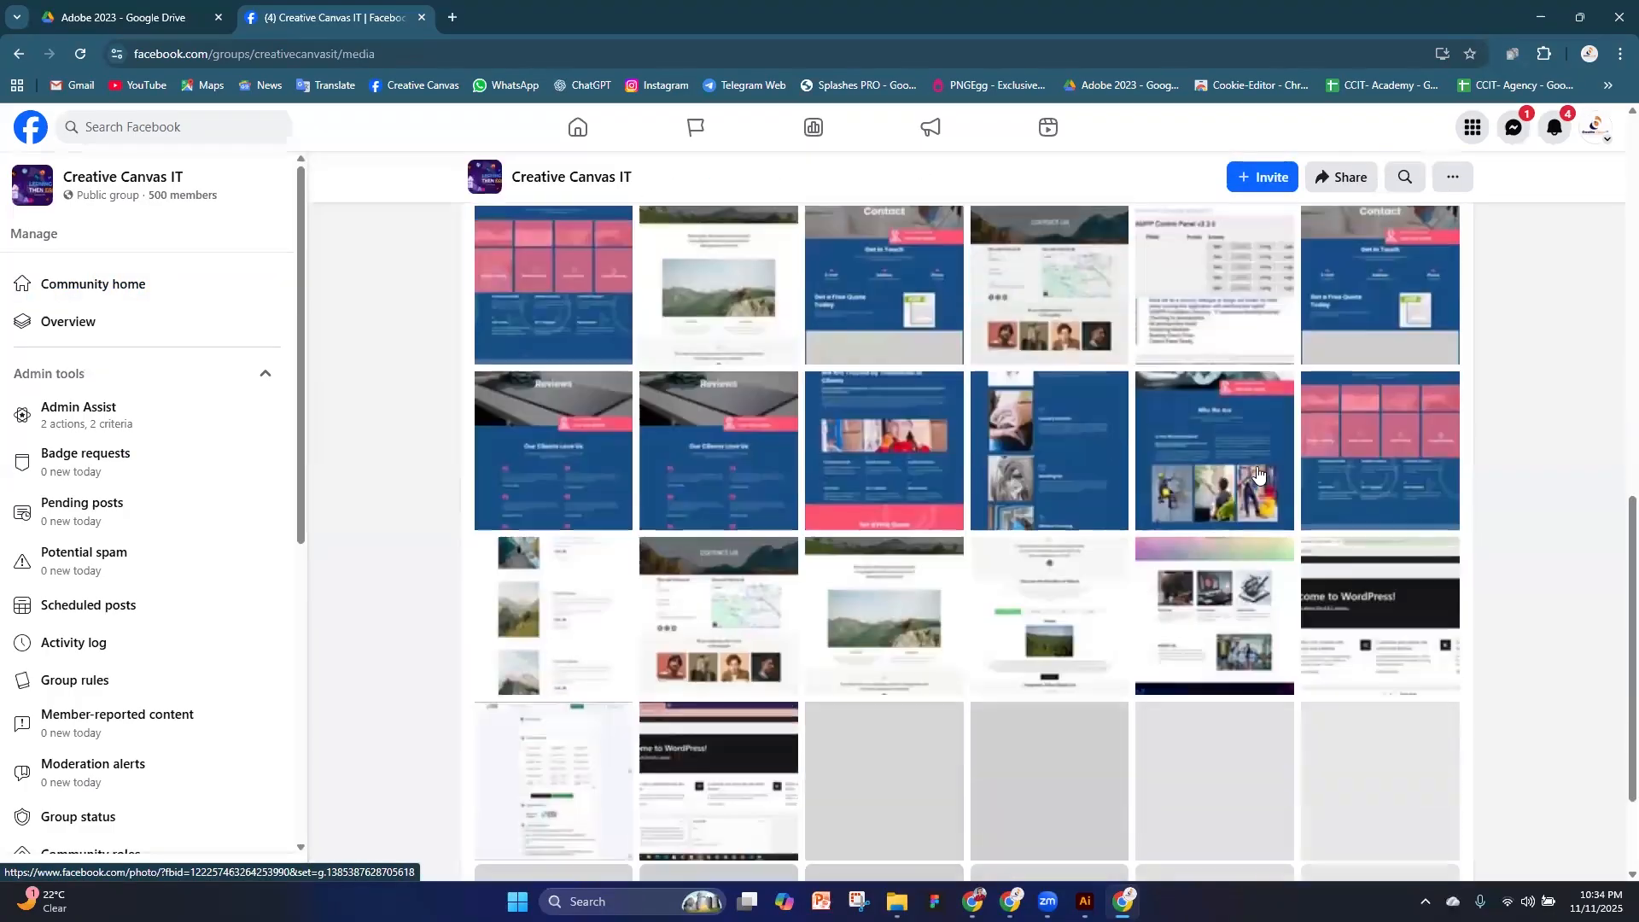
scroll(960, 510, down, 7)
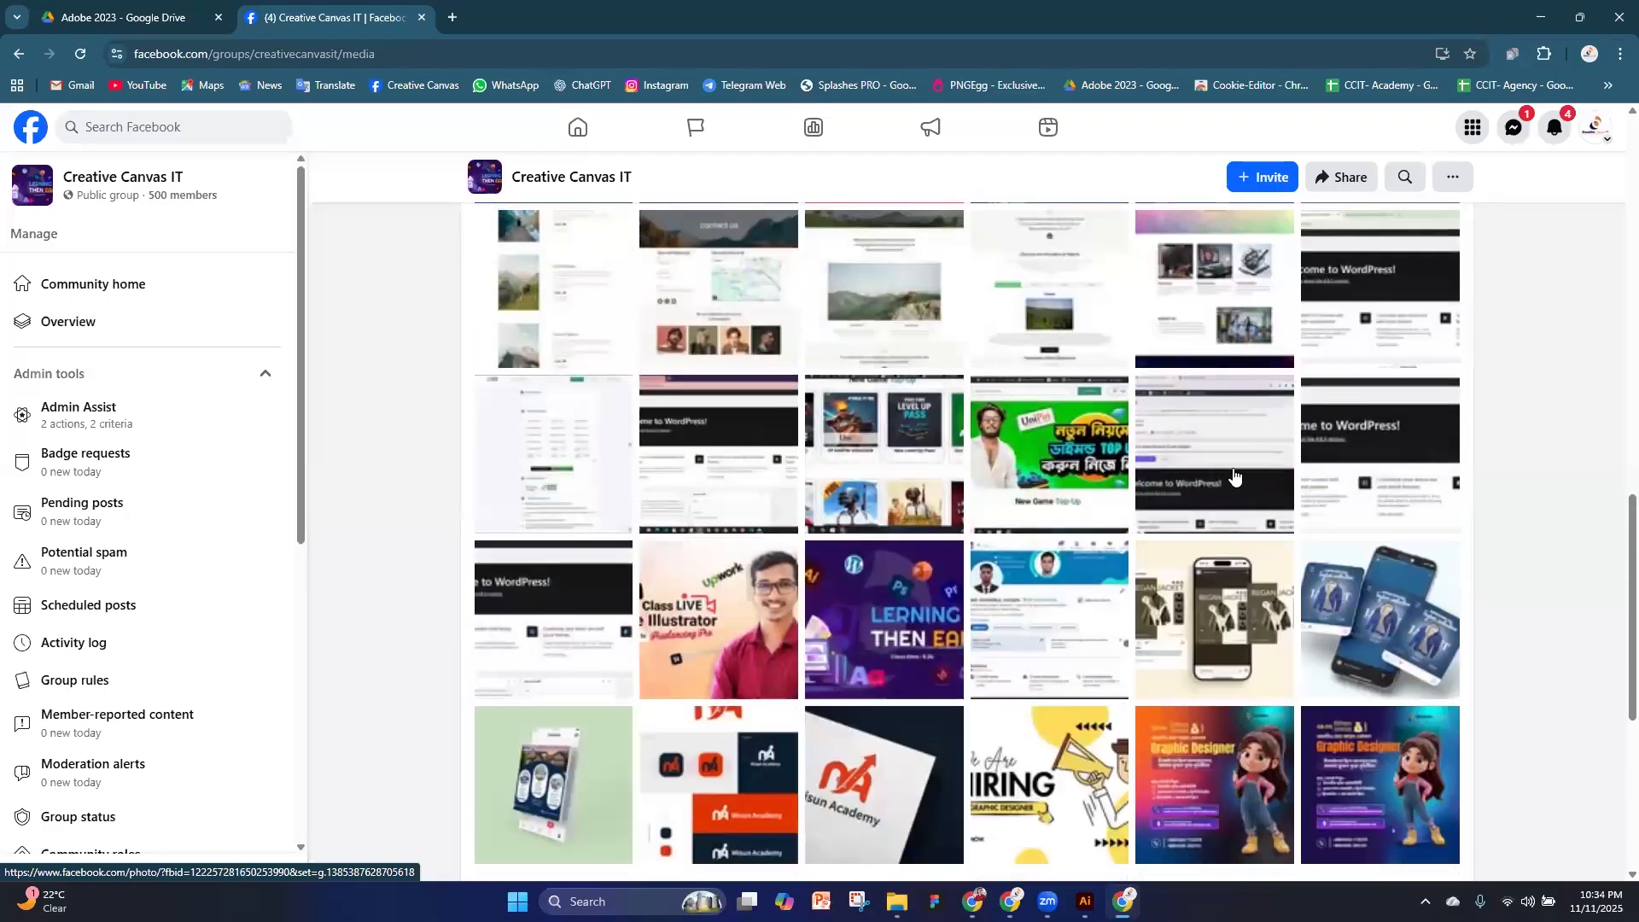
scroll(717, 441, down, 1)
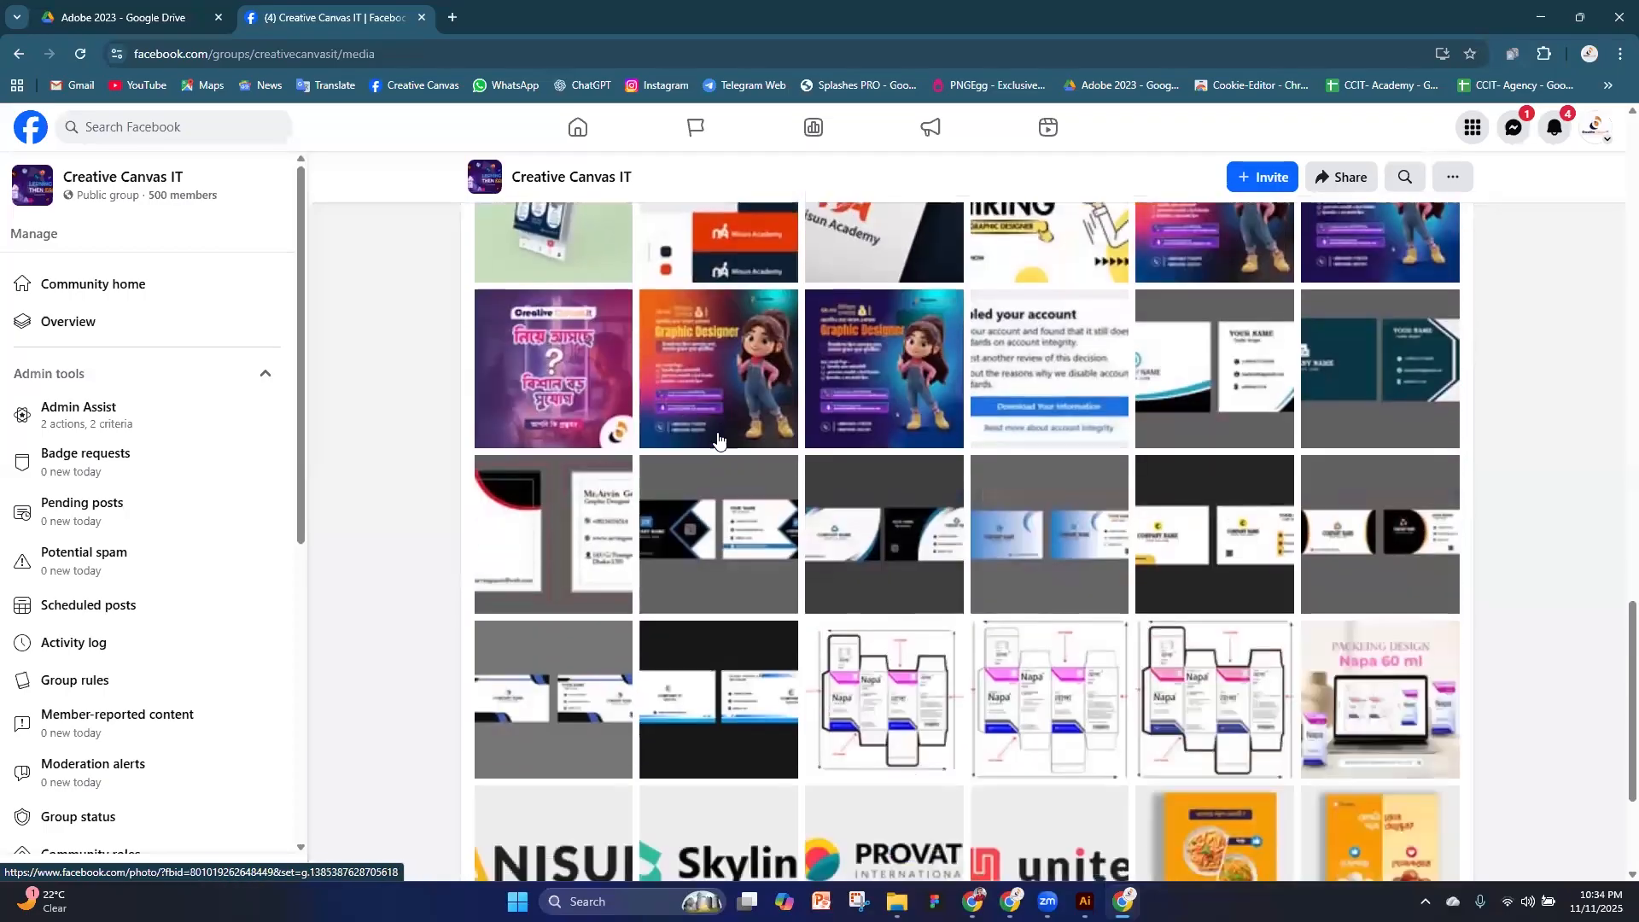
scroll(1000, 345, down, 5)
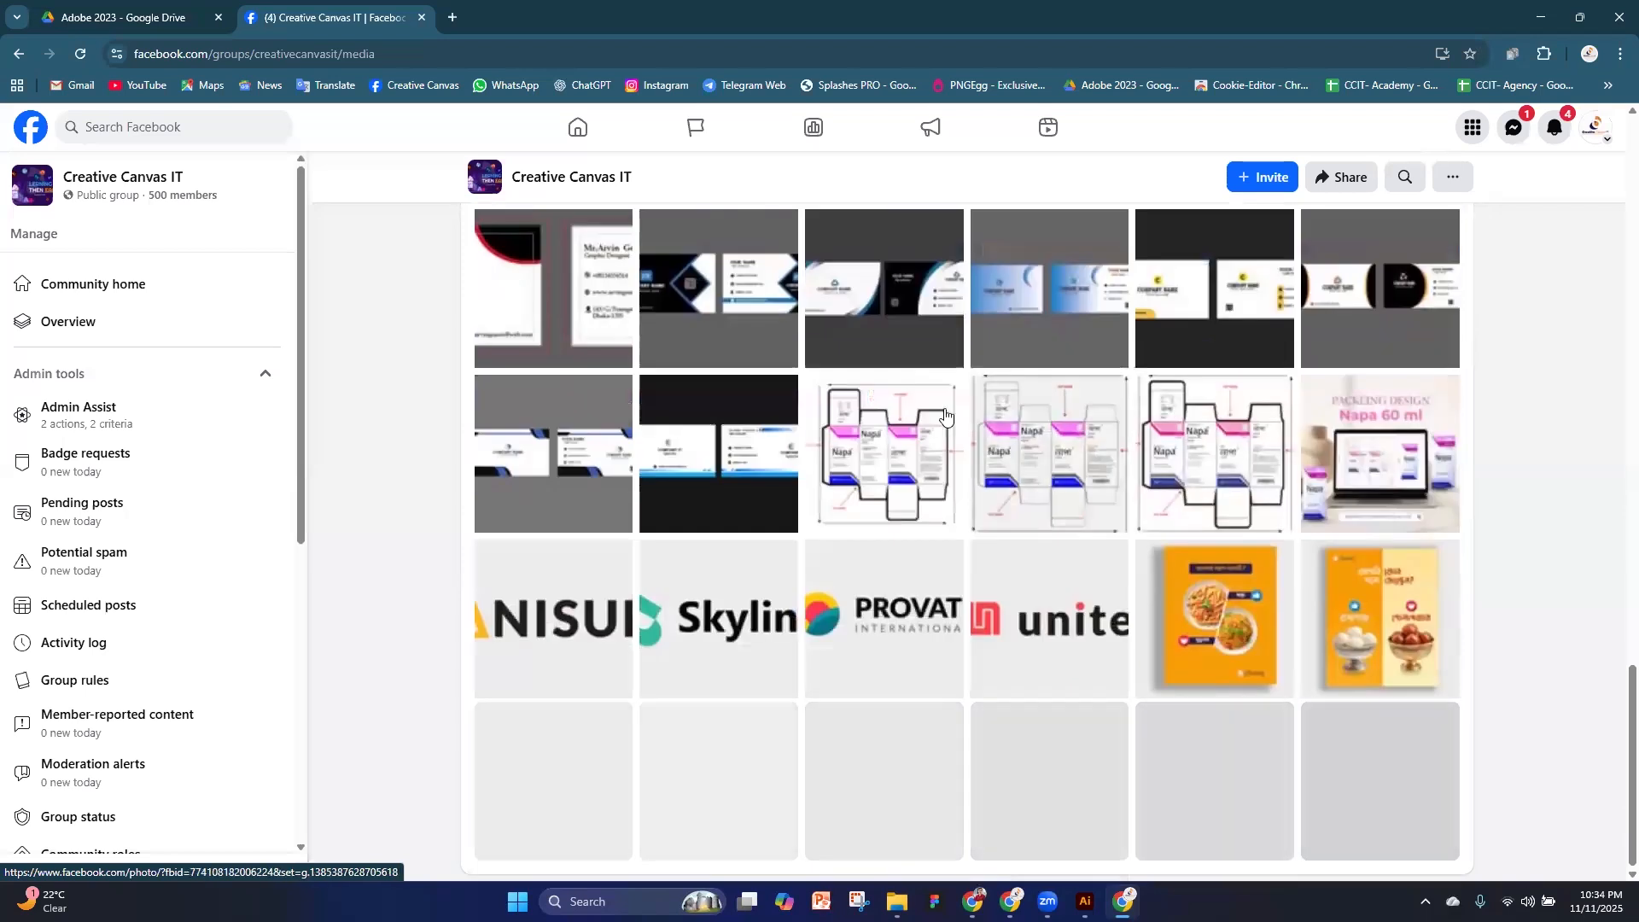
scroll(968, 422, down, 2)
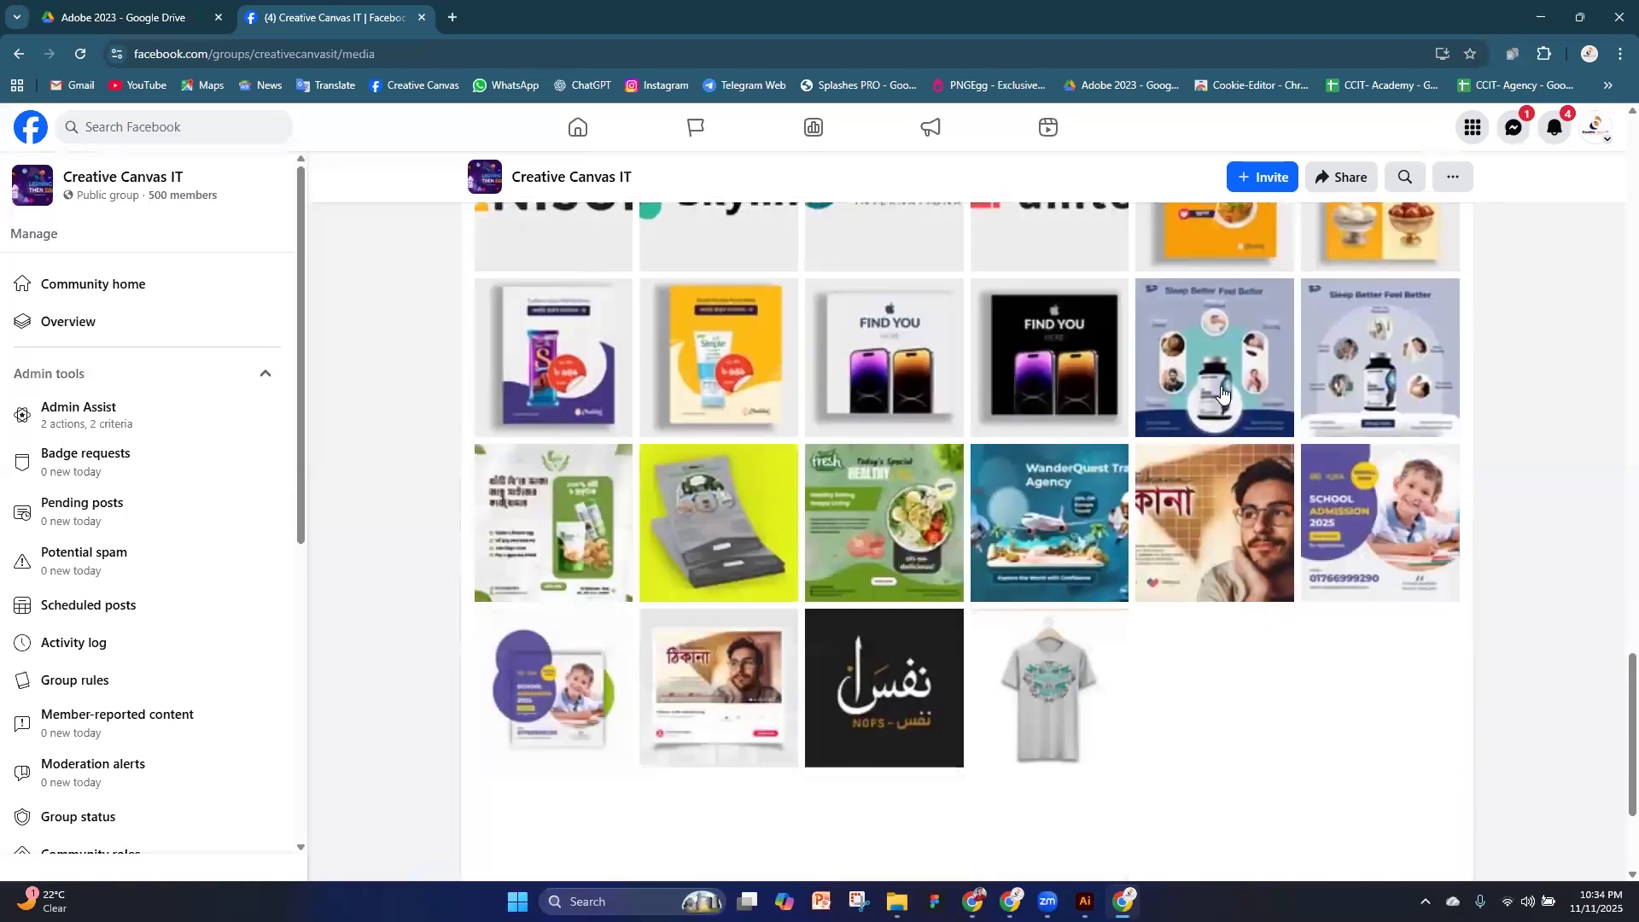
scroll(984, 526, down, 6)
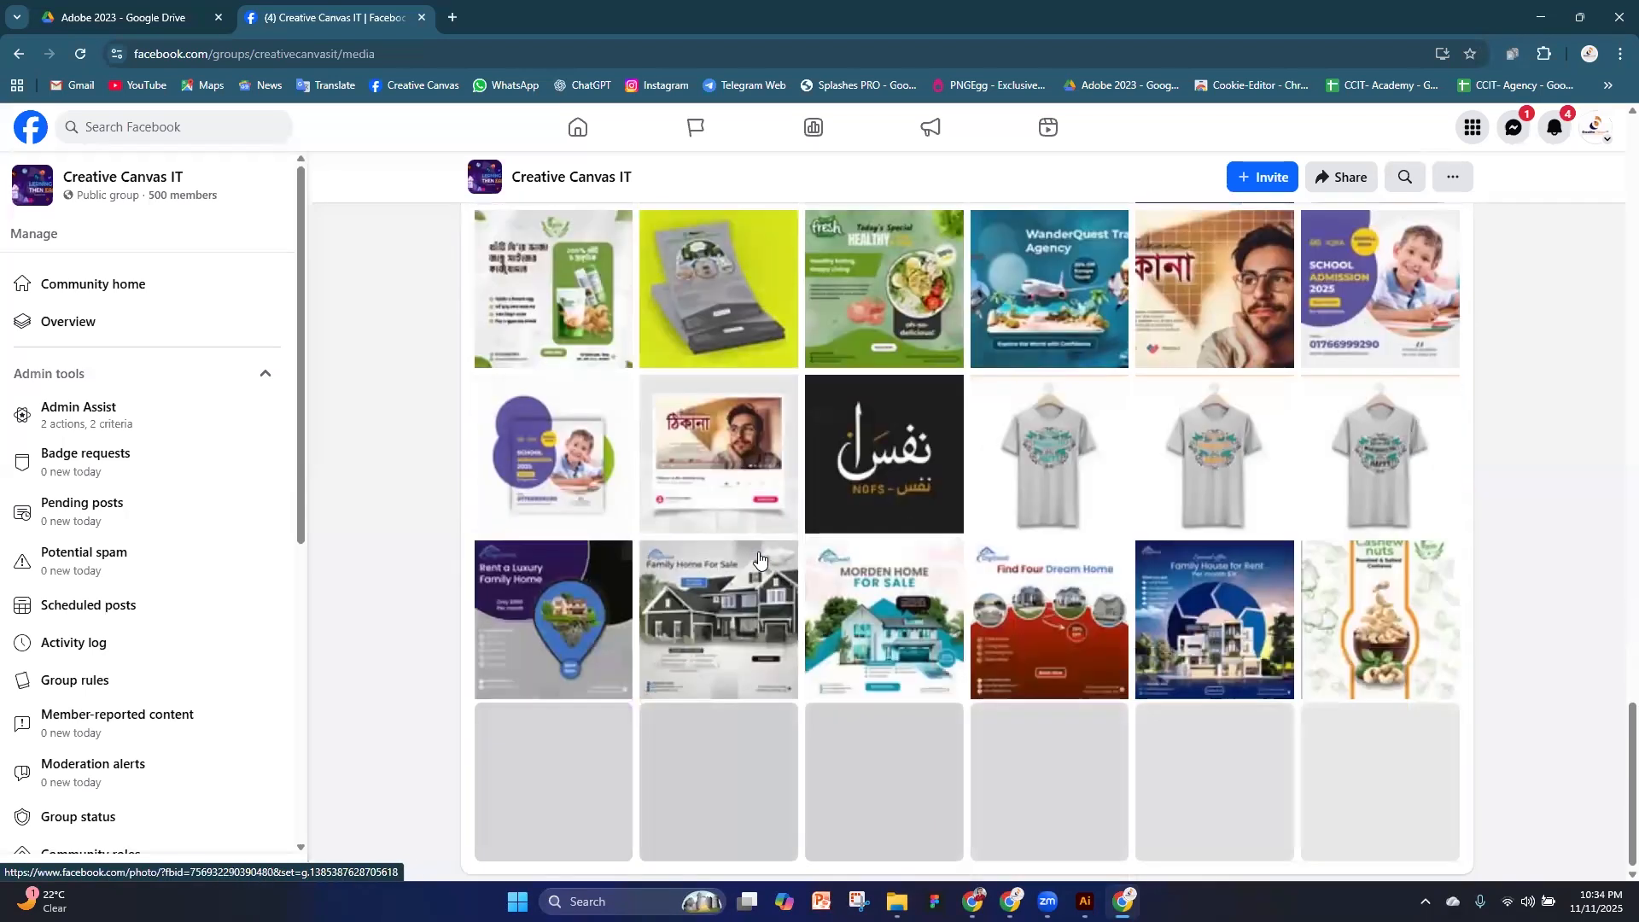
scroll(808, 555, down, 8)
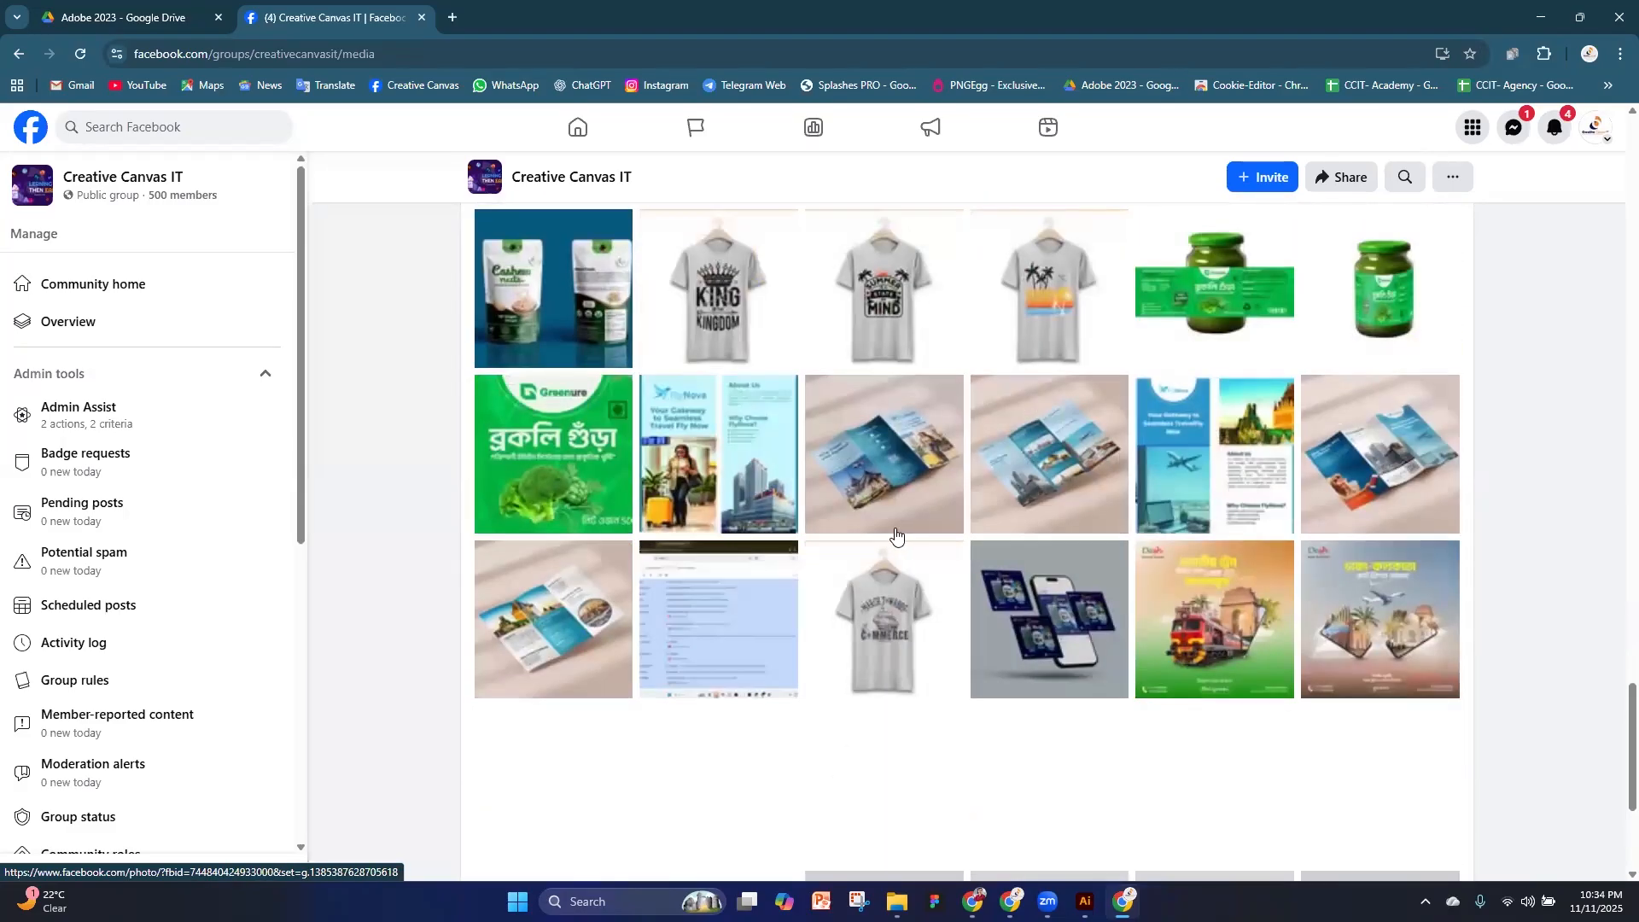
scroll(904, 526, down, 10)
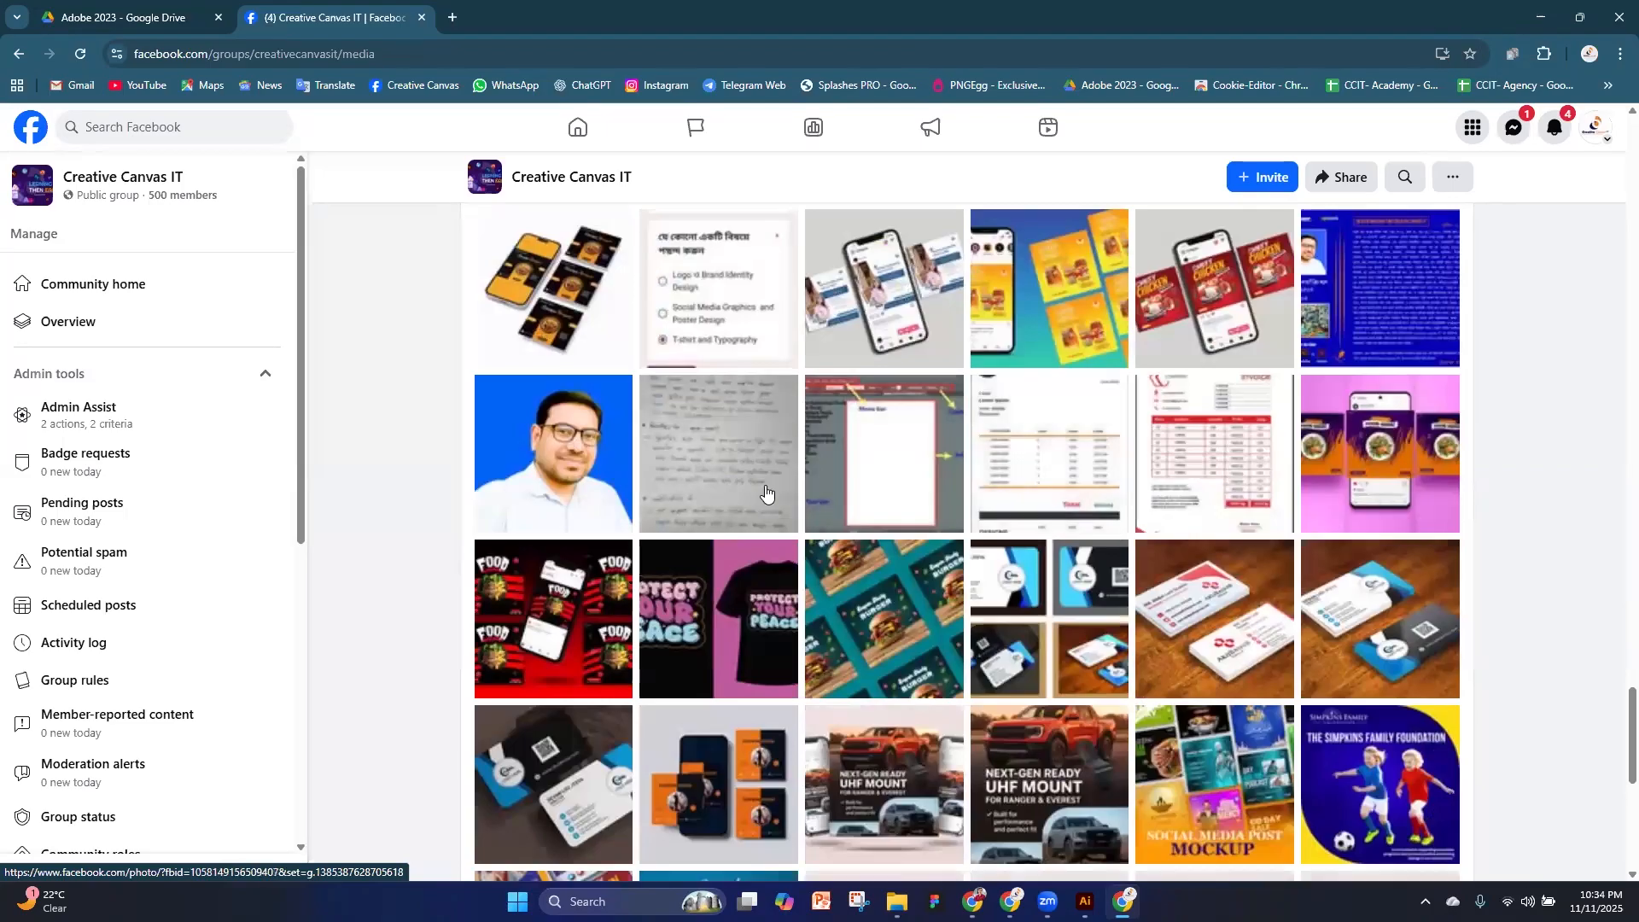
scroll(1109, 507, down, 4)
scroll(1156, 504, down, 4)
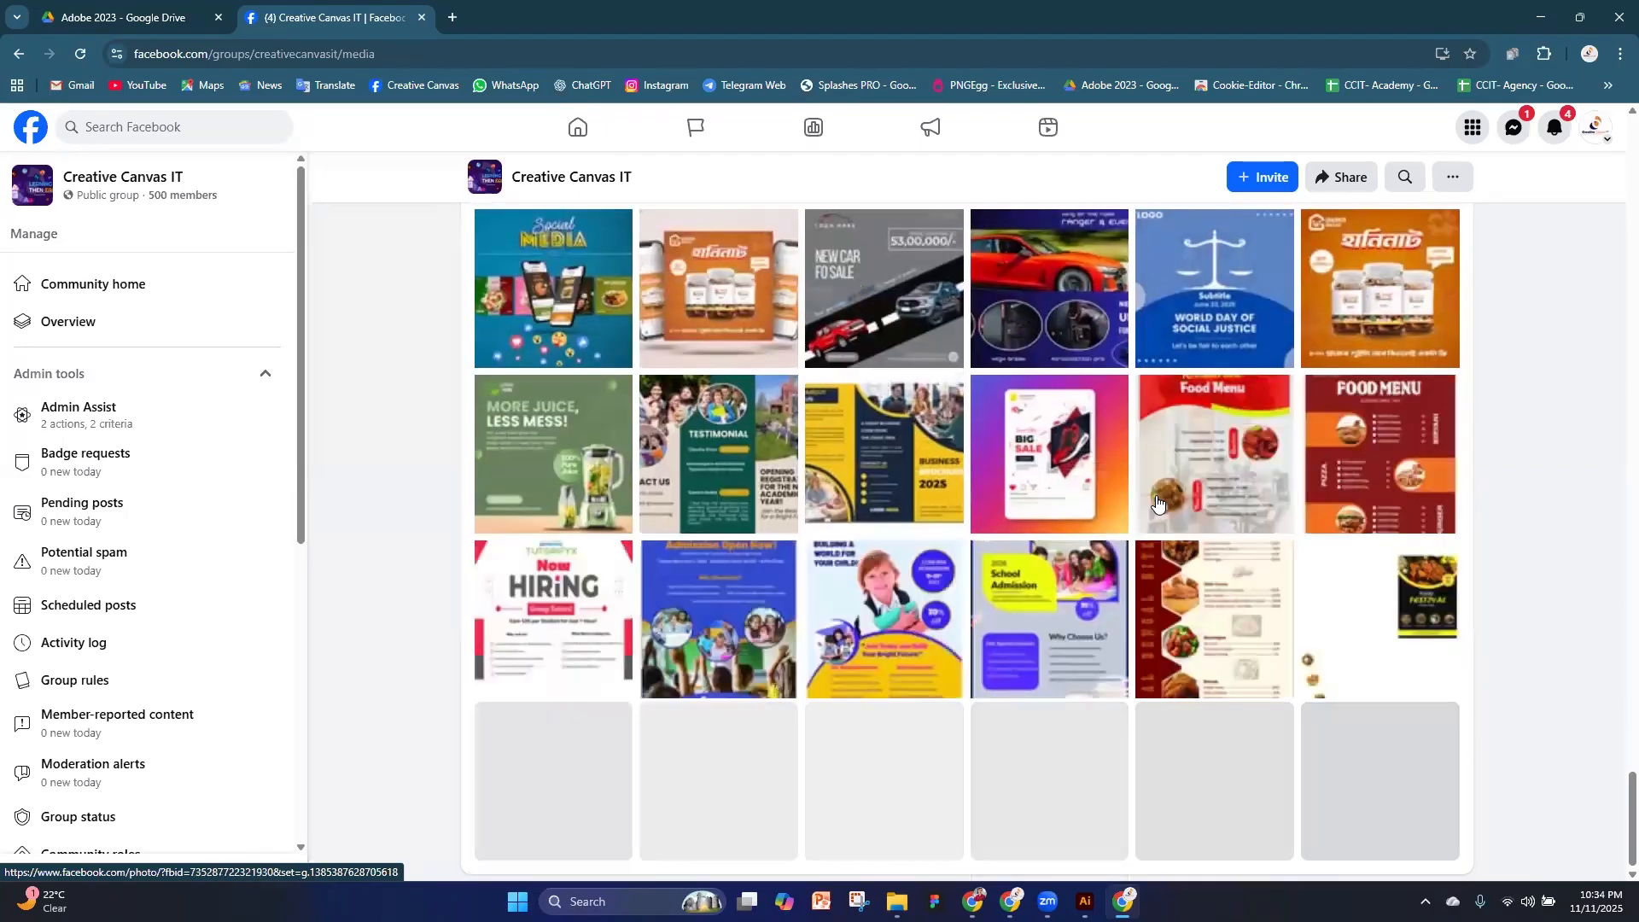
scroll(1178, 495, down, 6)
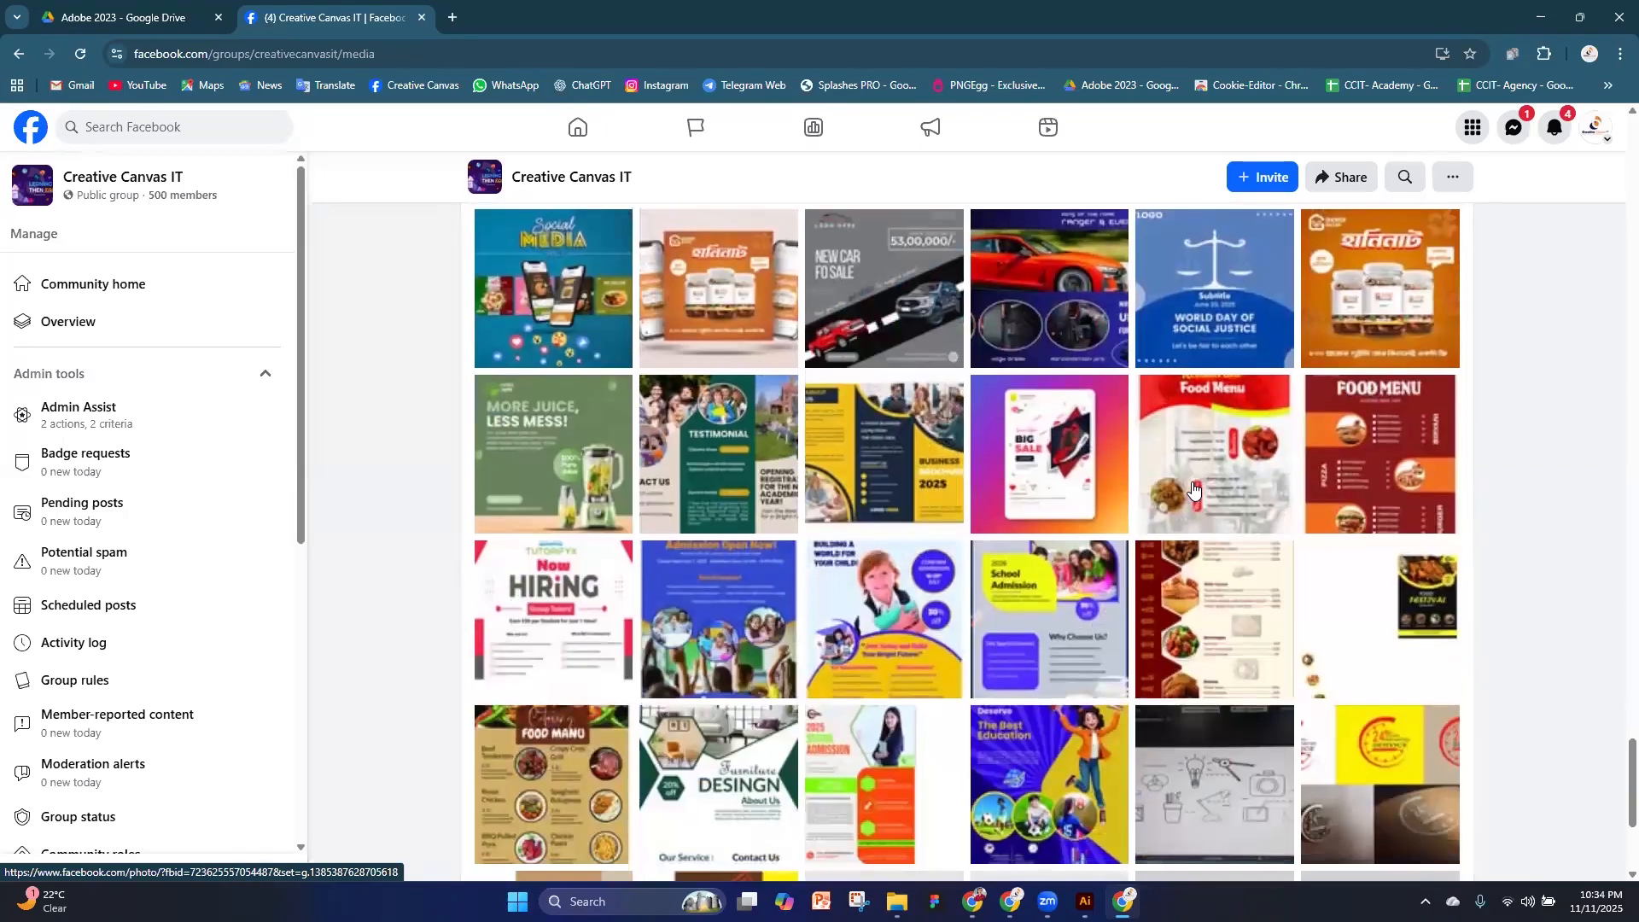
scroll(1127, 493, down, 4)
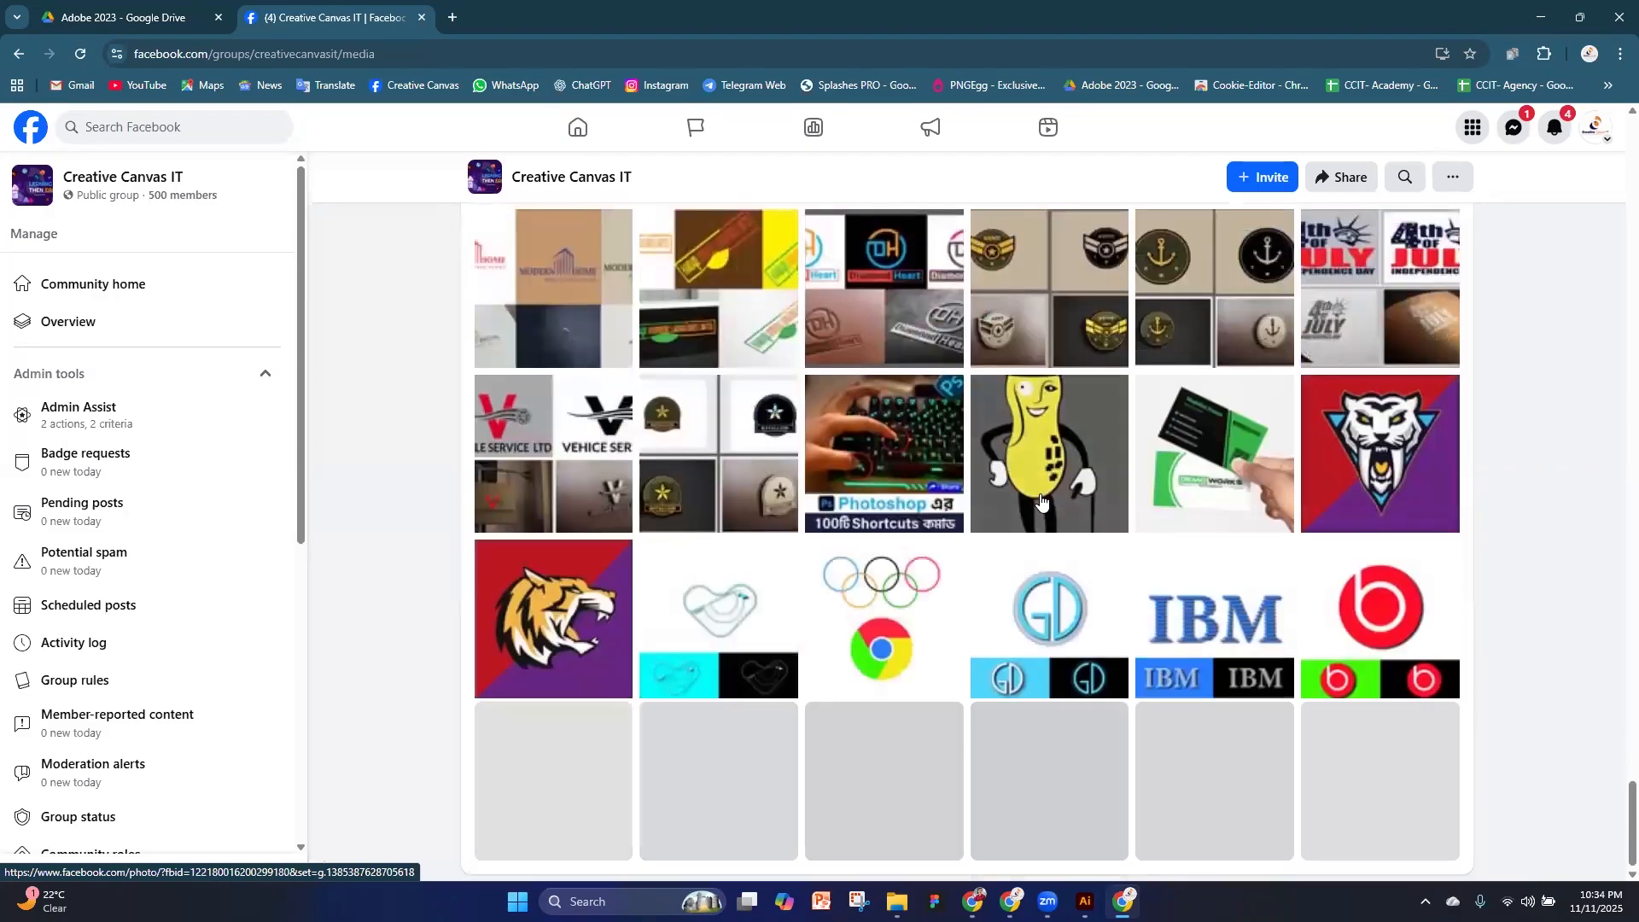
scroll(1041, 502, down, 4)
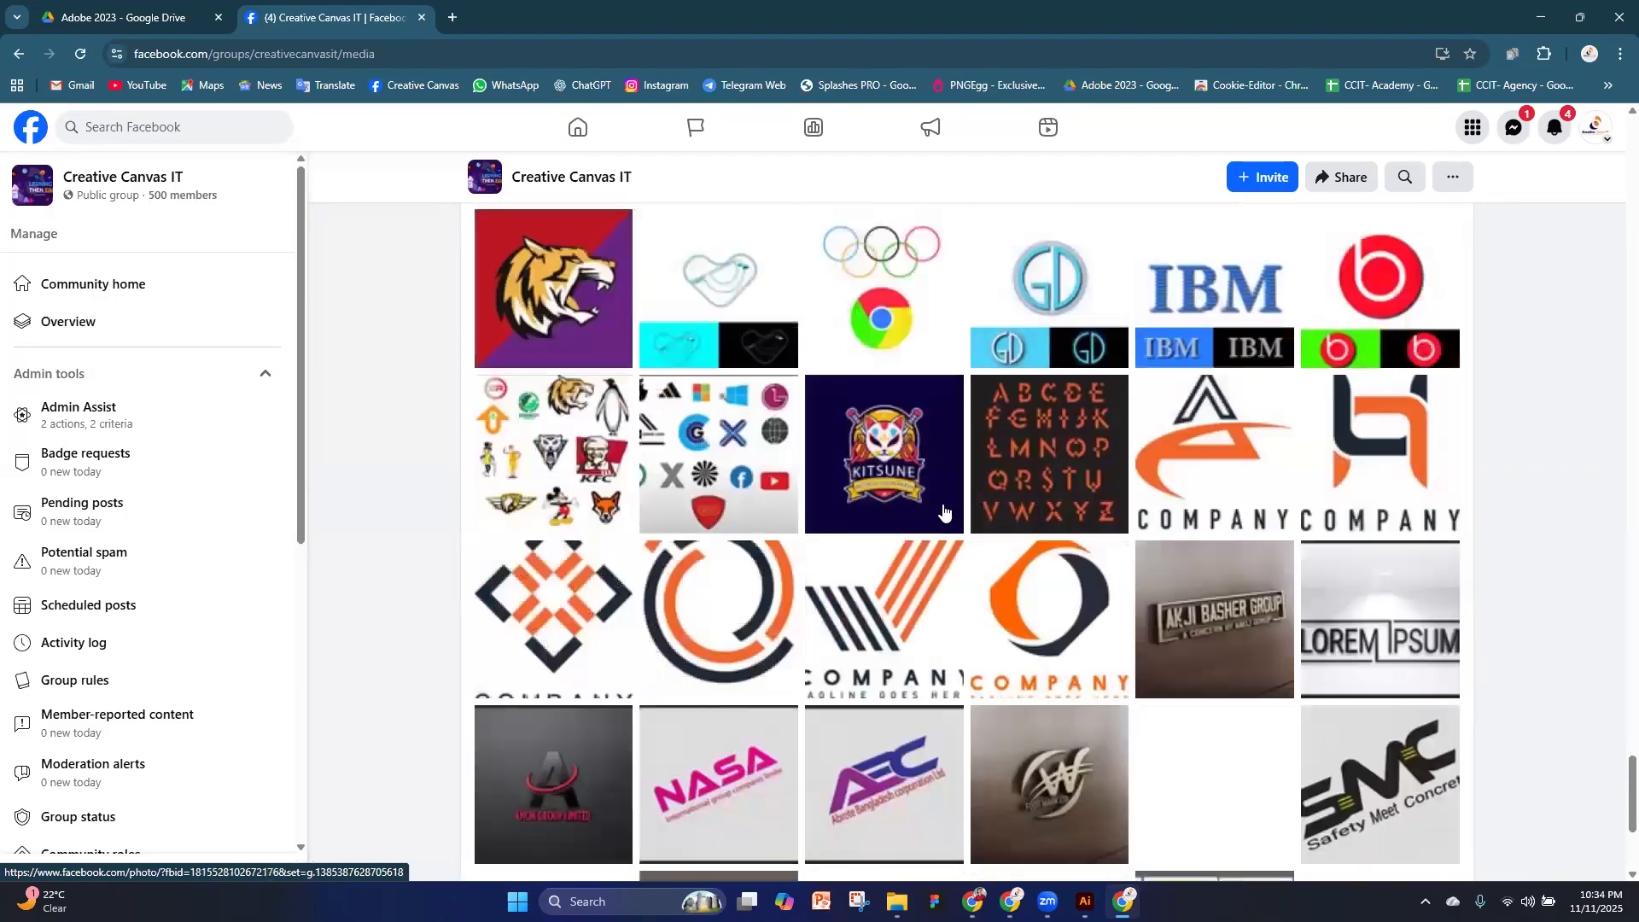
scroll(1195, 493, down, 4)
scroll(1193, 493, down, 6)
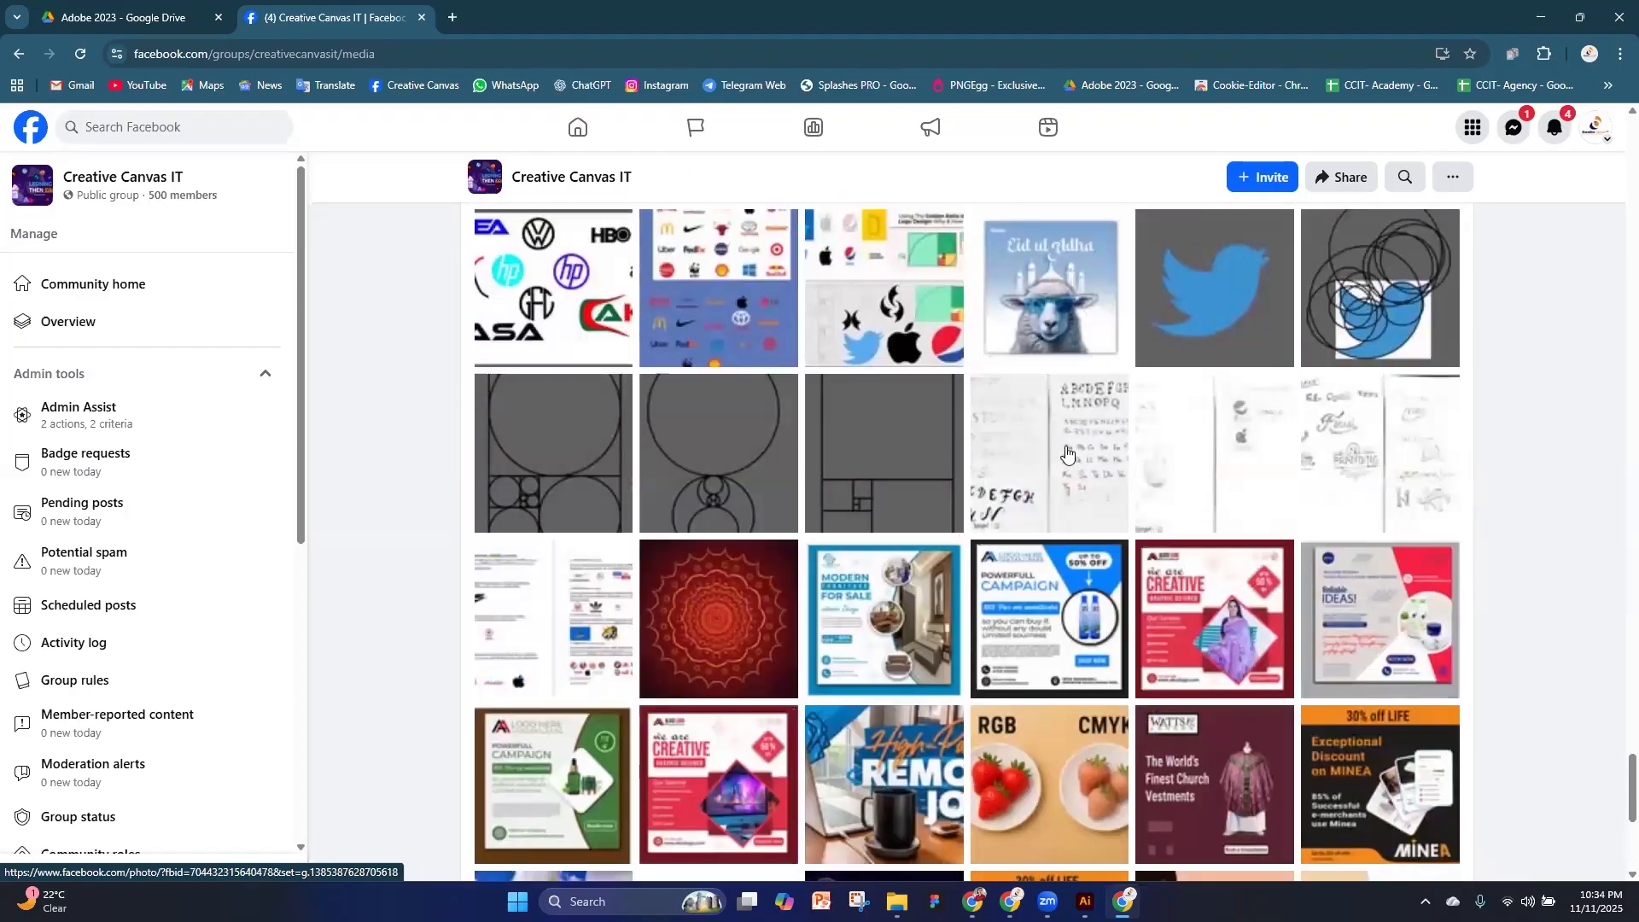
View the hand-drawn alphabet lettering photo and the pencil logo sketches photo at full size, closing each one
click(1067, 457)
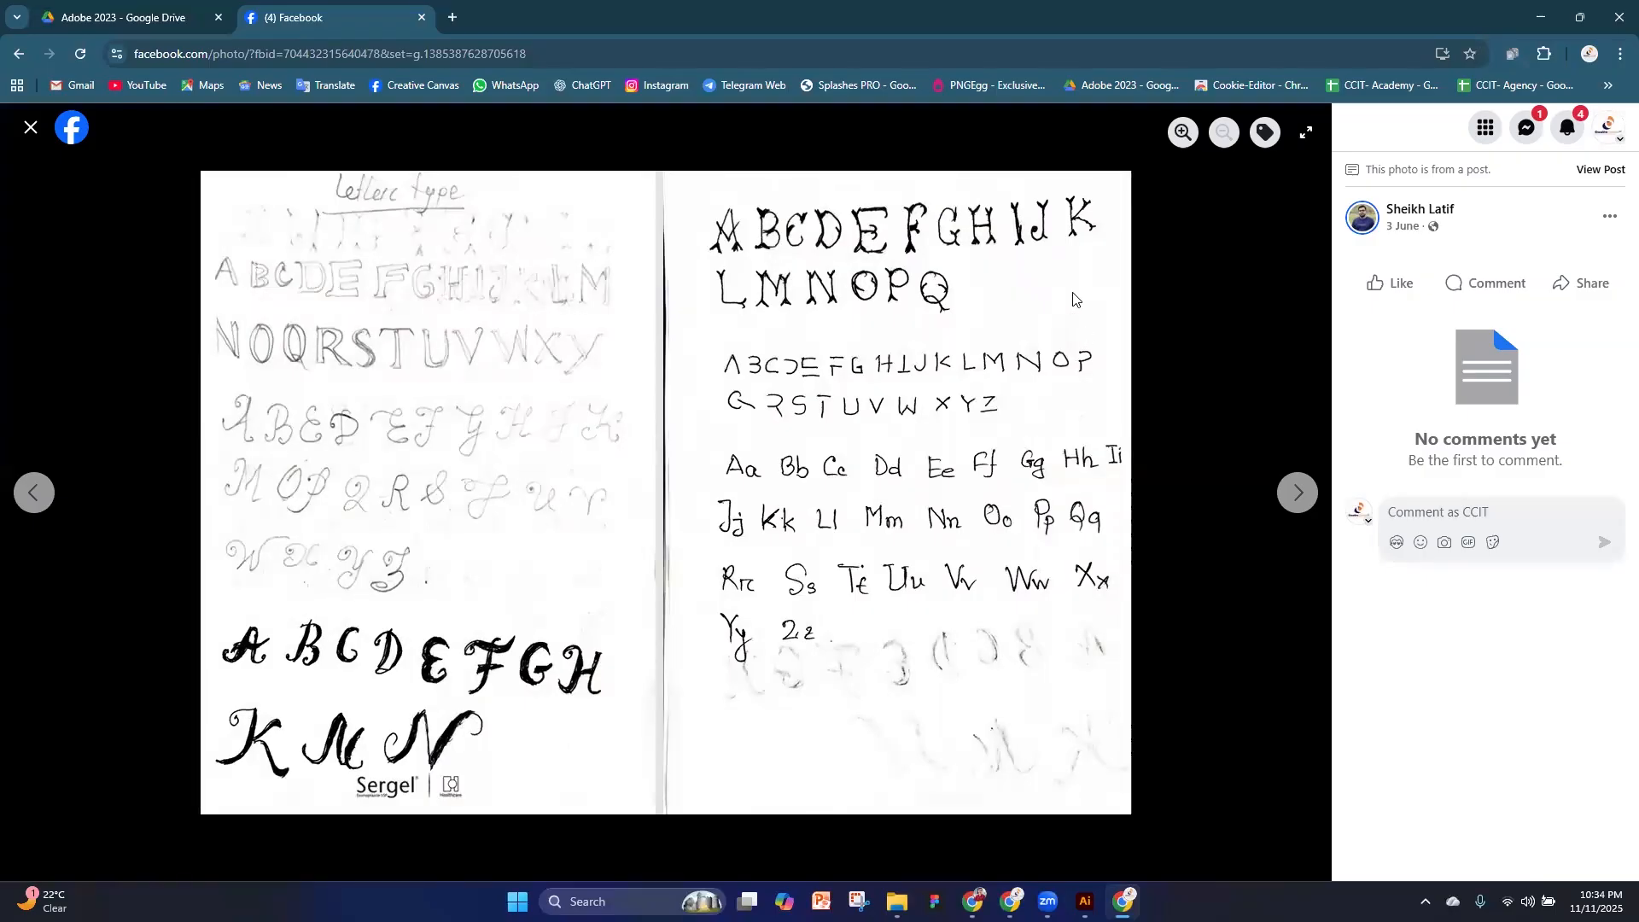
click(34, 128)
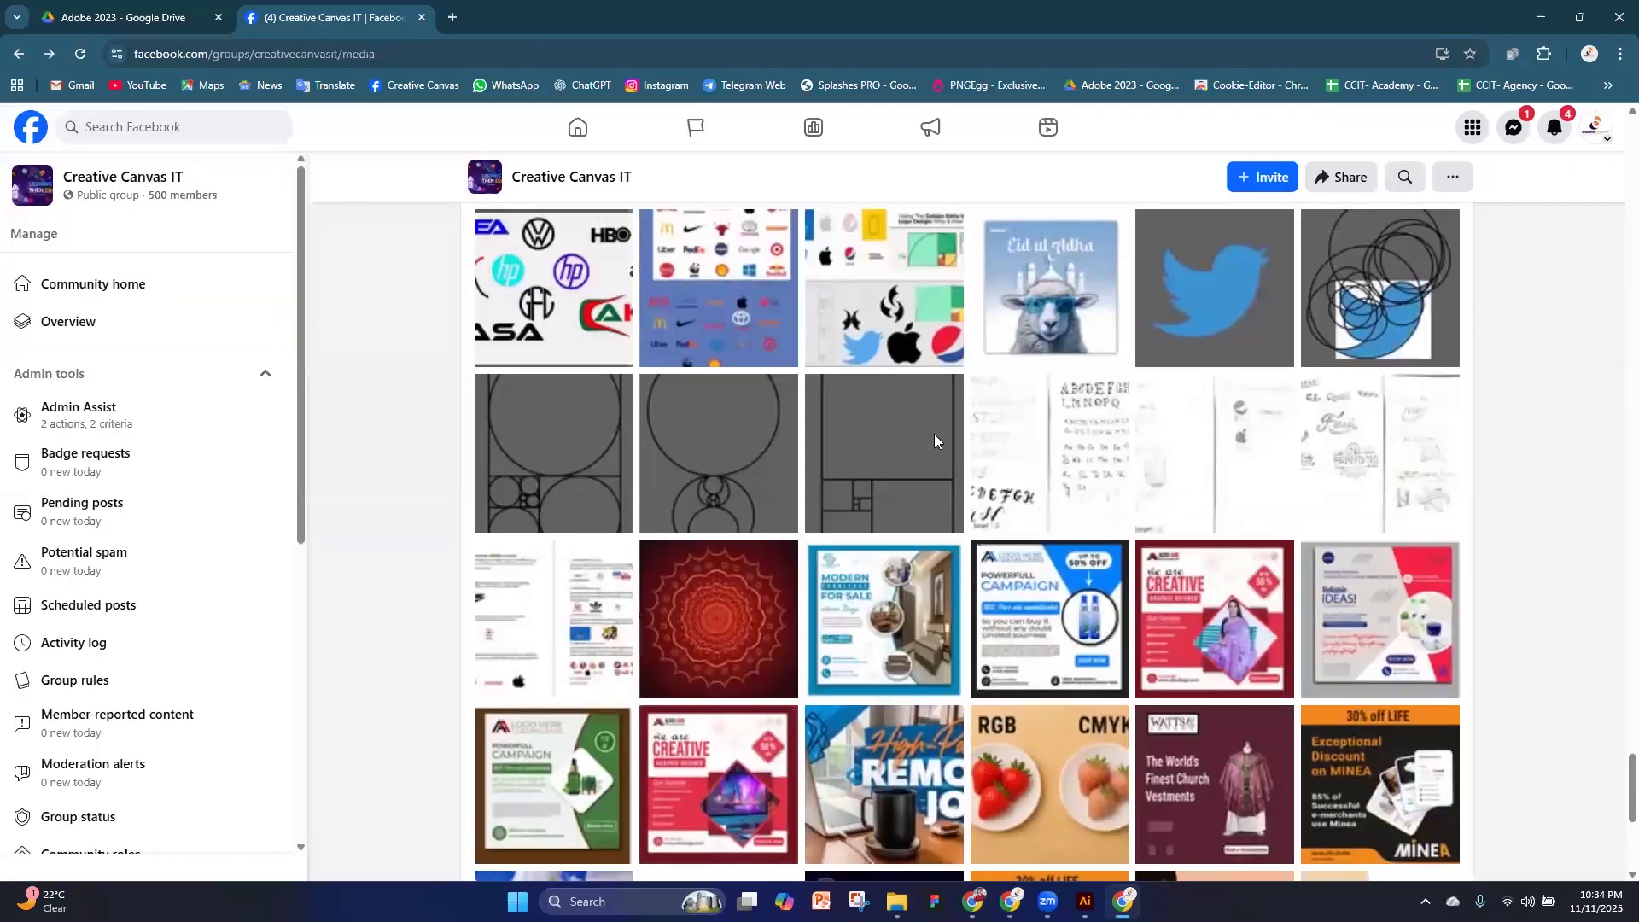
click(1371, 489)
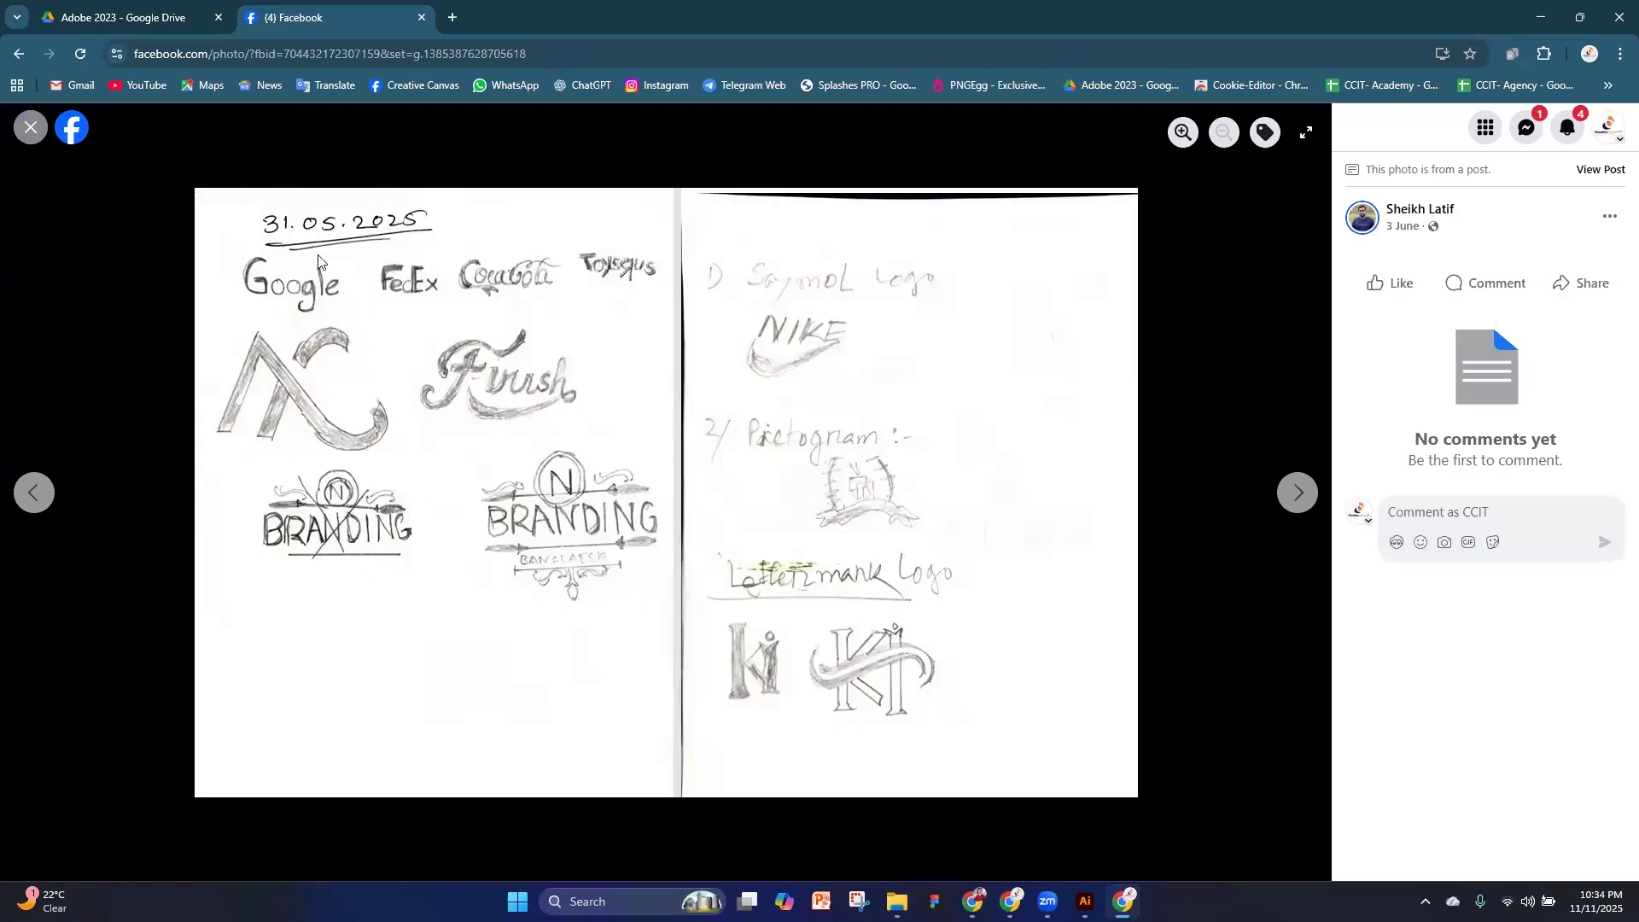
click(31, 128)
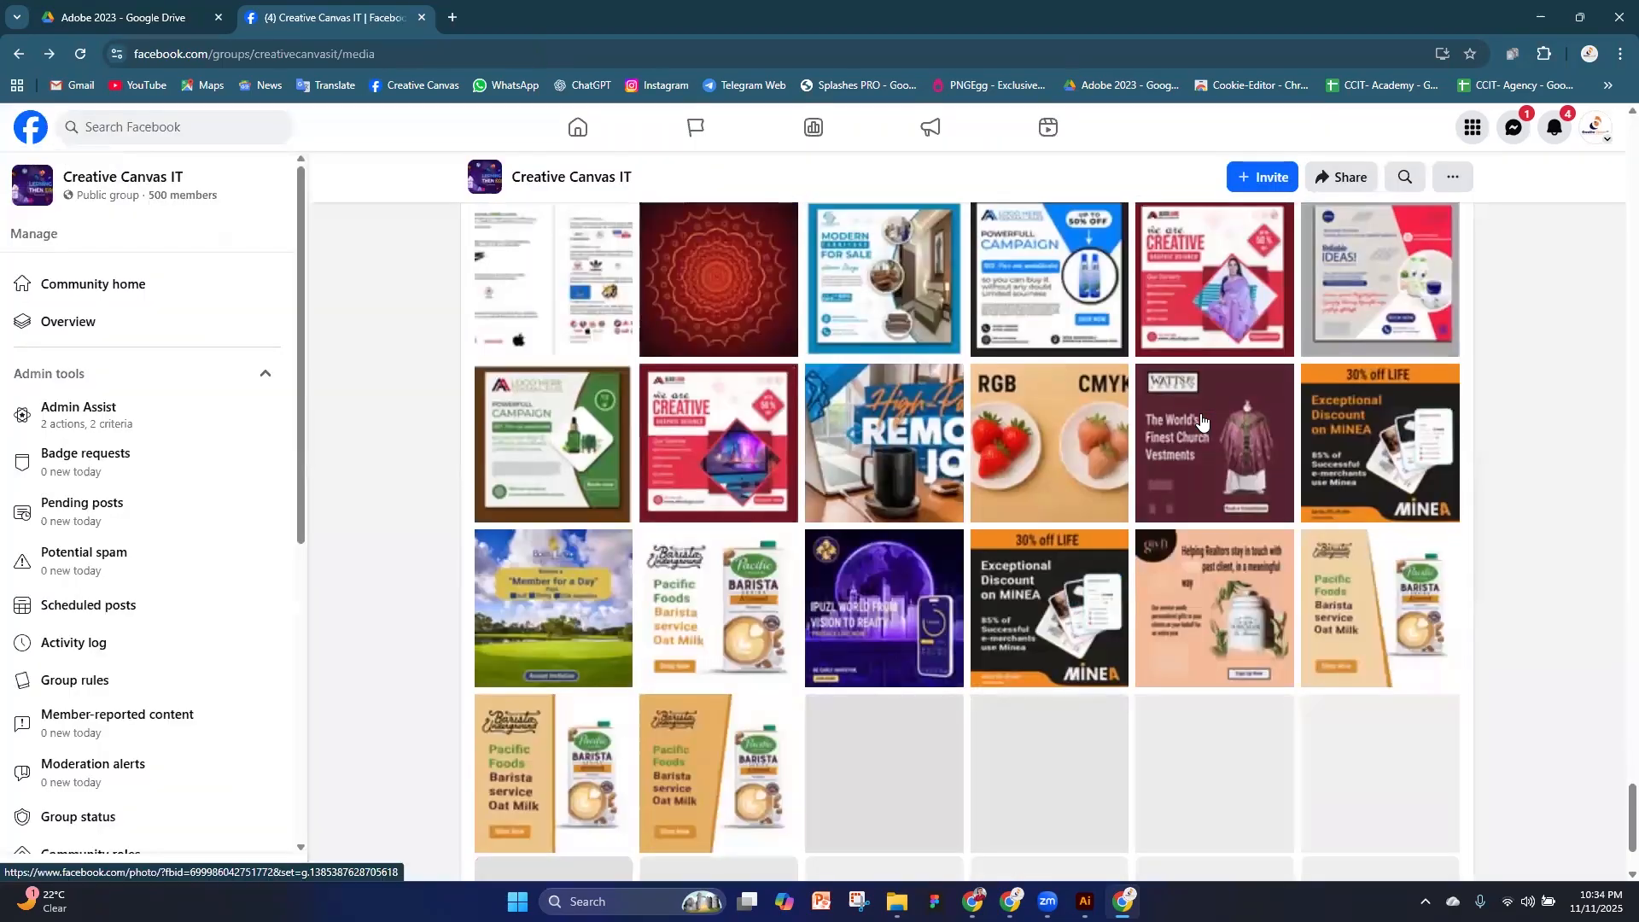
Examine the older gallery photos, including the ad designs, colour wheels, business cards and stationery mockups
scroll(1201, 420, down, 10)
scroll(1201, 420, down, 8)
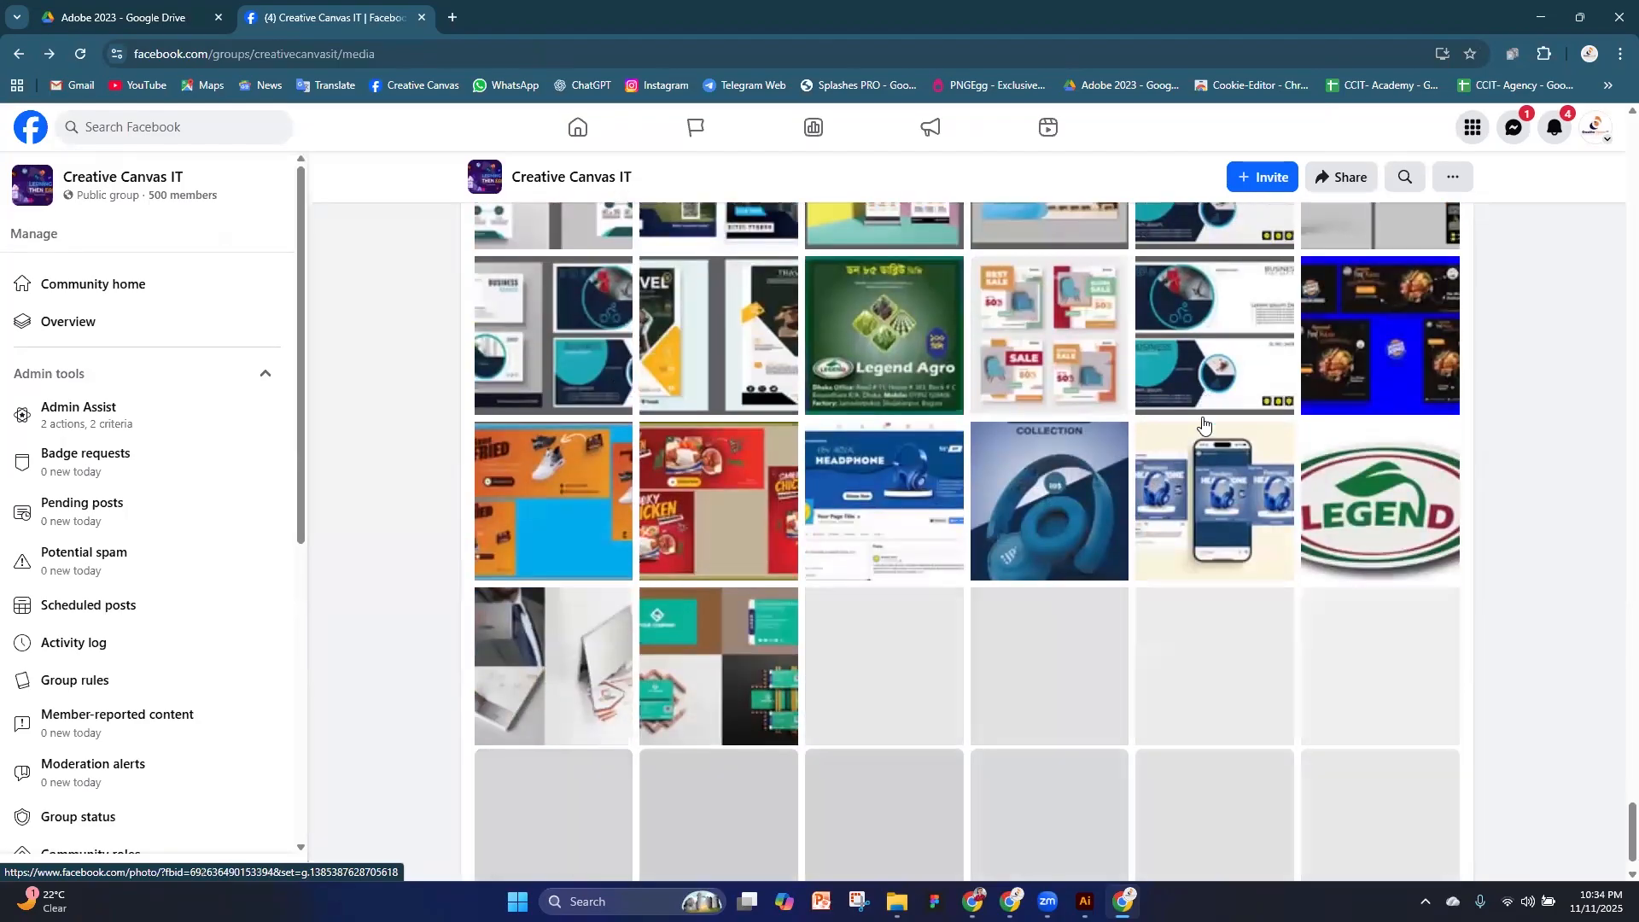
scroll(1204, 424, down, 6)
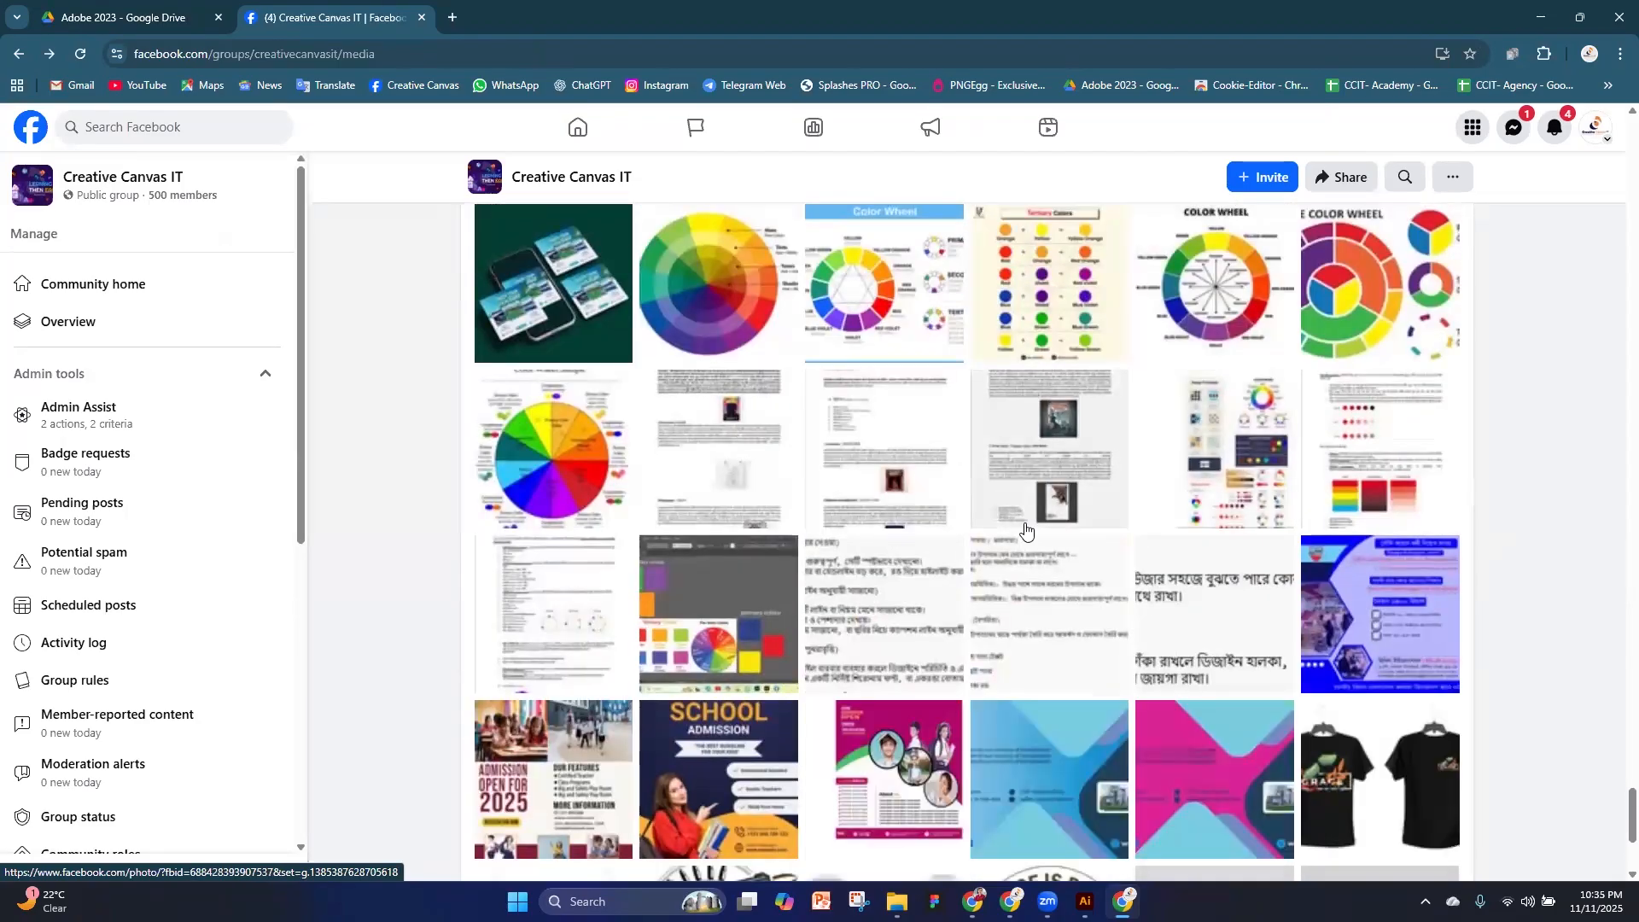
scroll(1026, 530, up, 1)
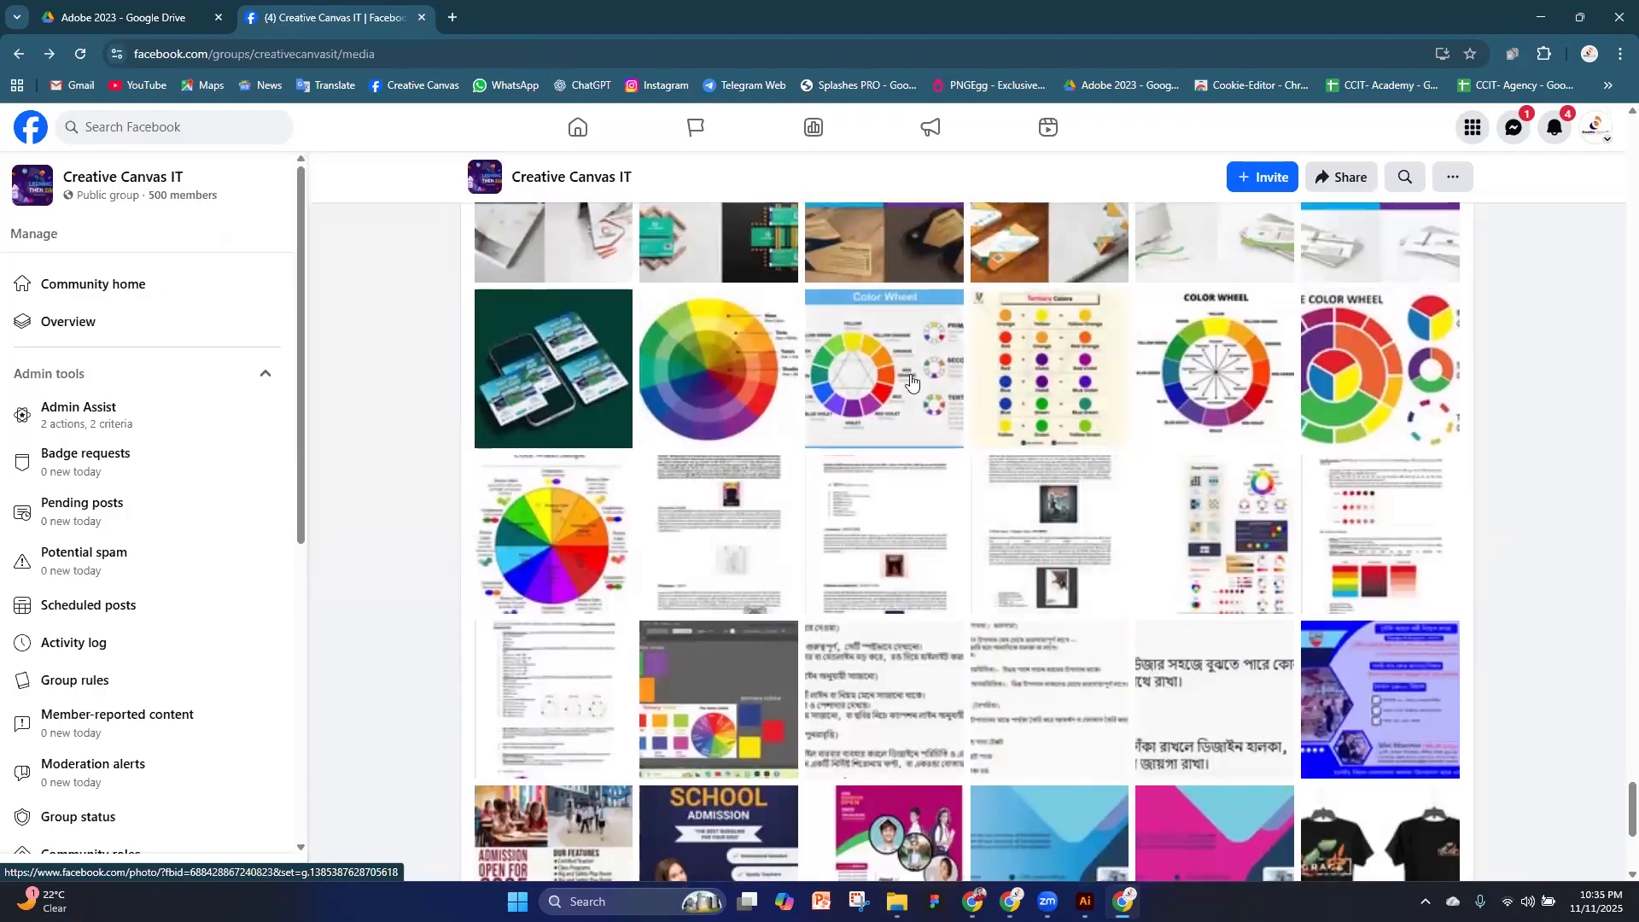
scroll(1165, 444, down, 7)
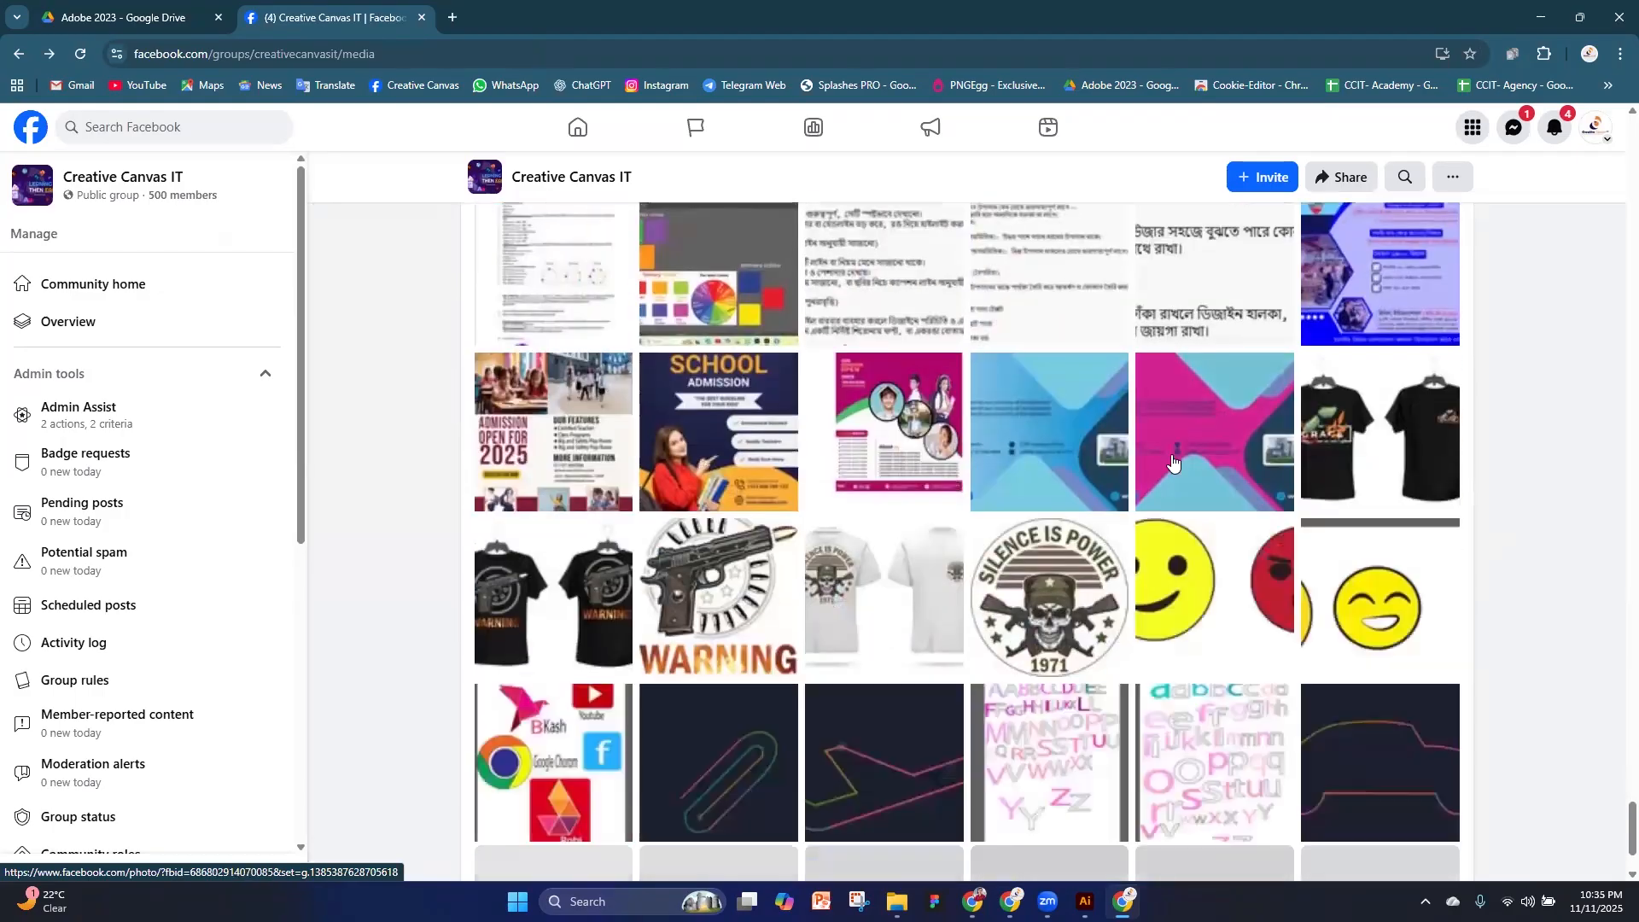
scroll(1172, 461, down, 2)
scroll(1174, 461, down, 3)
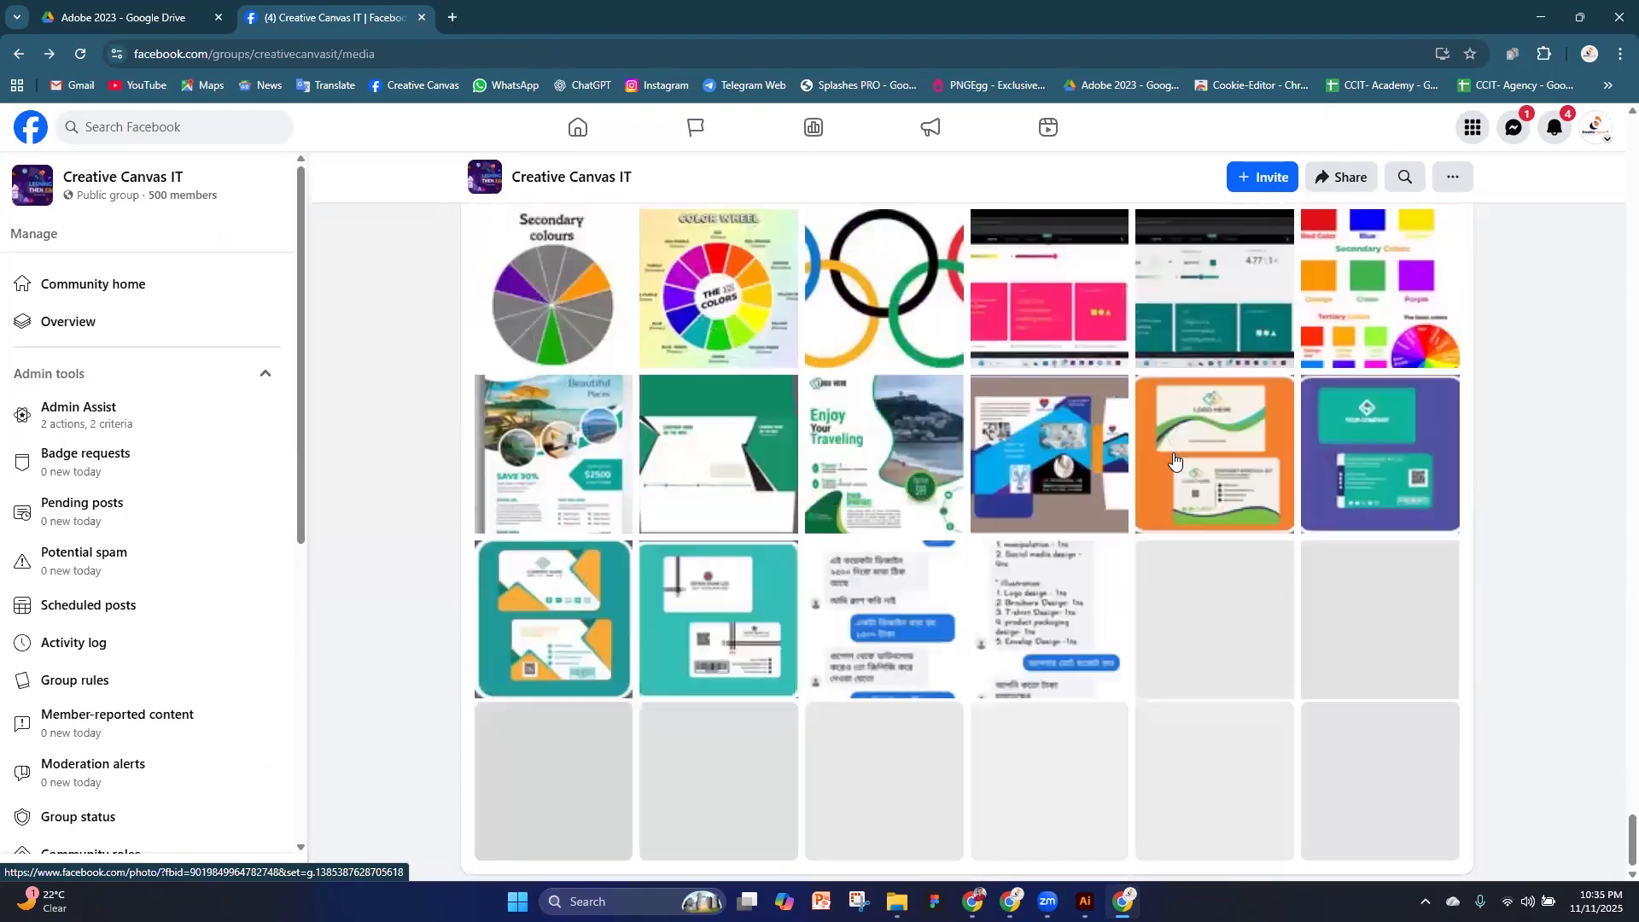
scroll(1172, 459, down, 1)
scroll(1172, 460, down, 3)
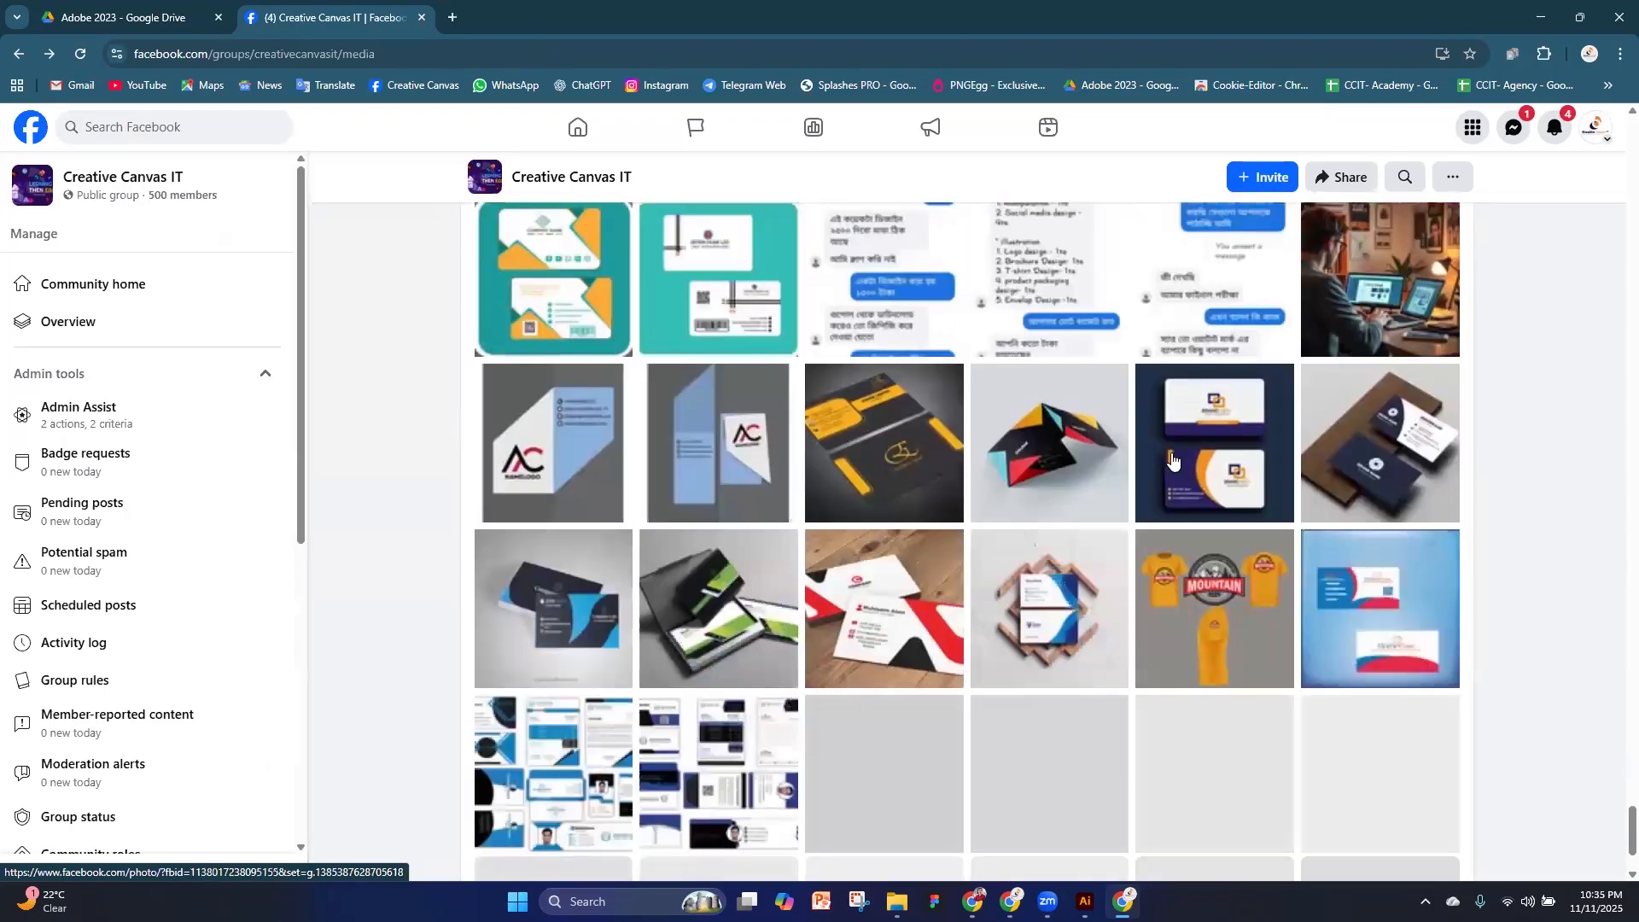
scroll(1172, 461, down, 2)
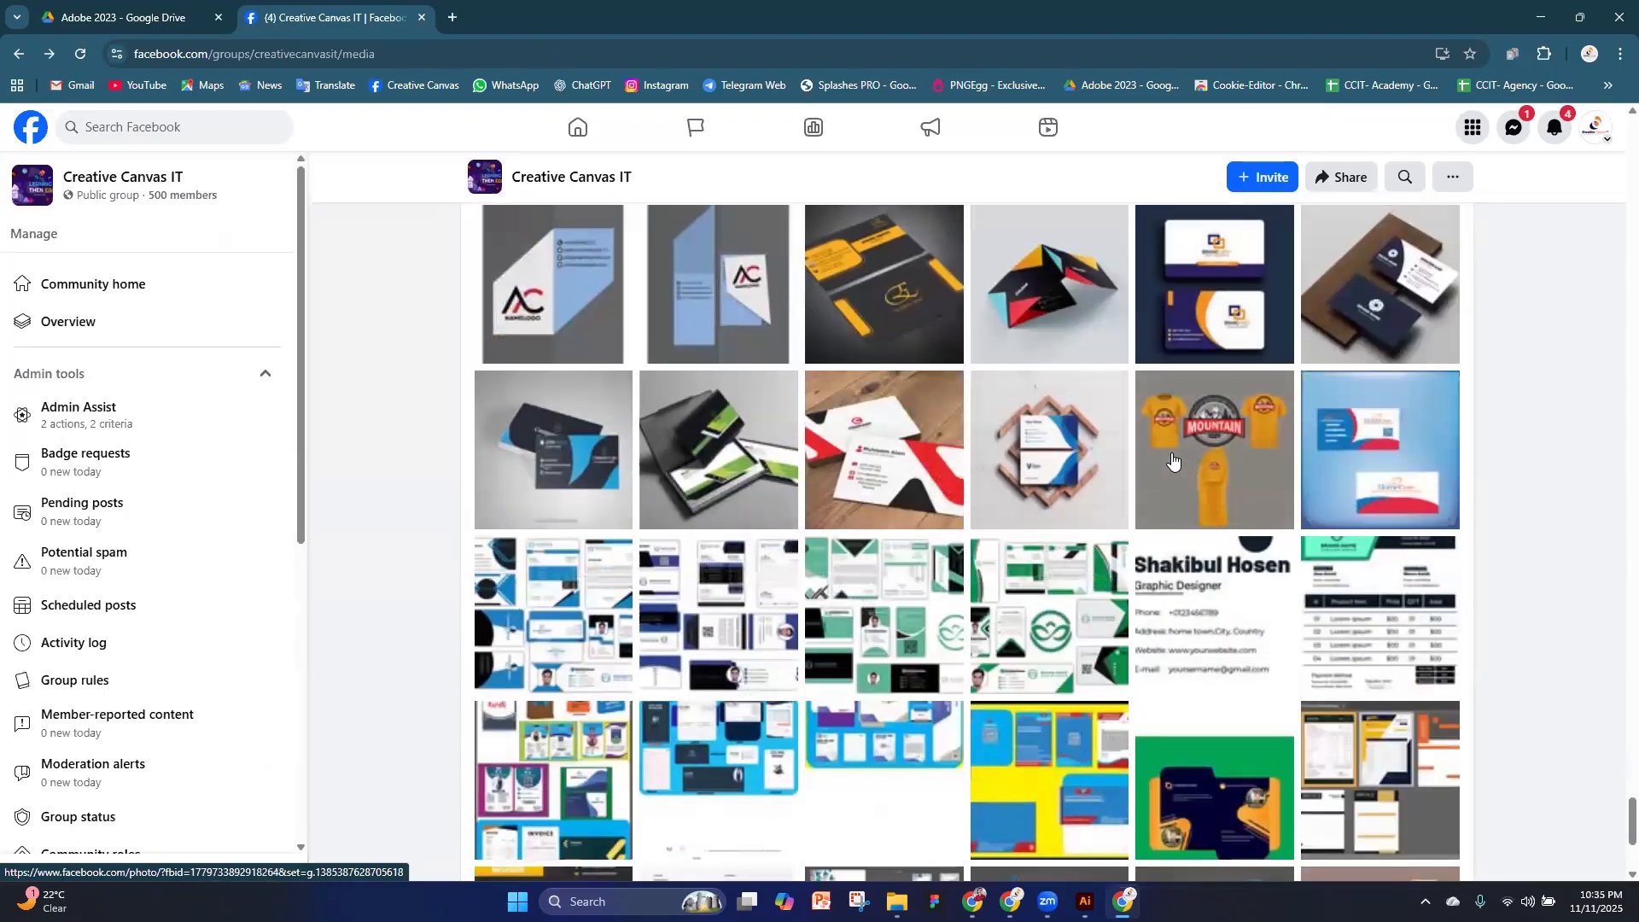
Leave the media gallery and return to the group's Discussion feed
scroll(1174, 461, up, 6)
scroll(1174, 461, up, 20)
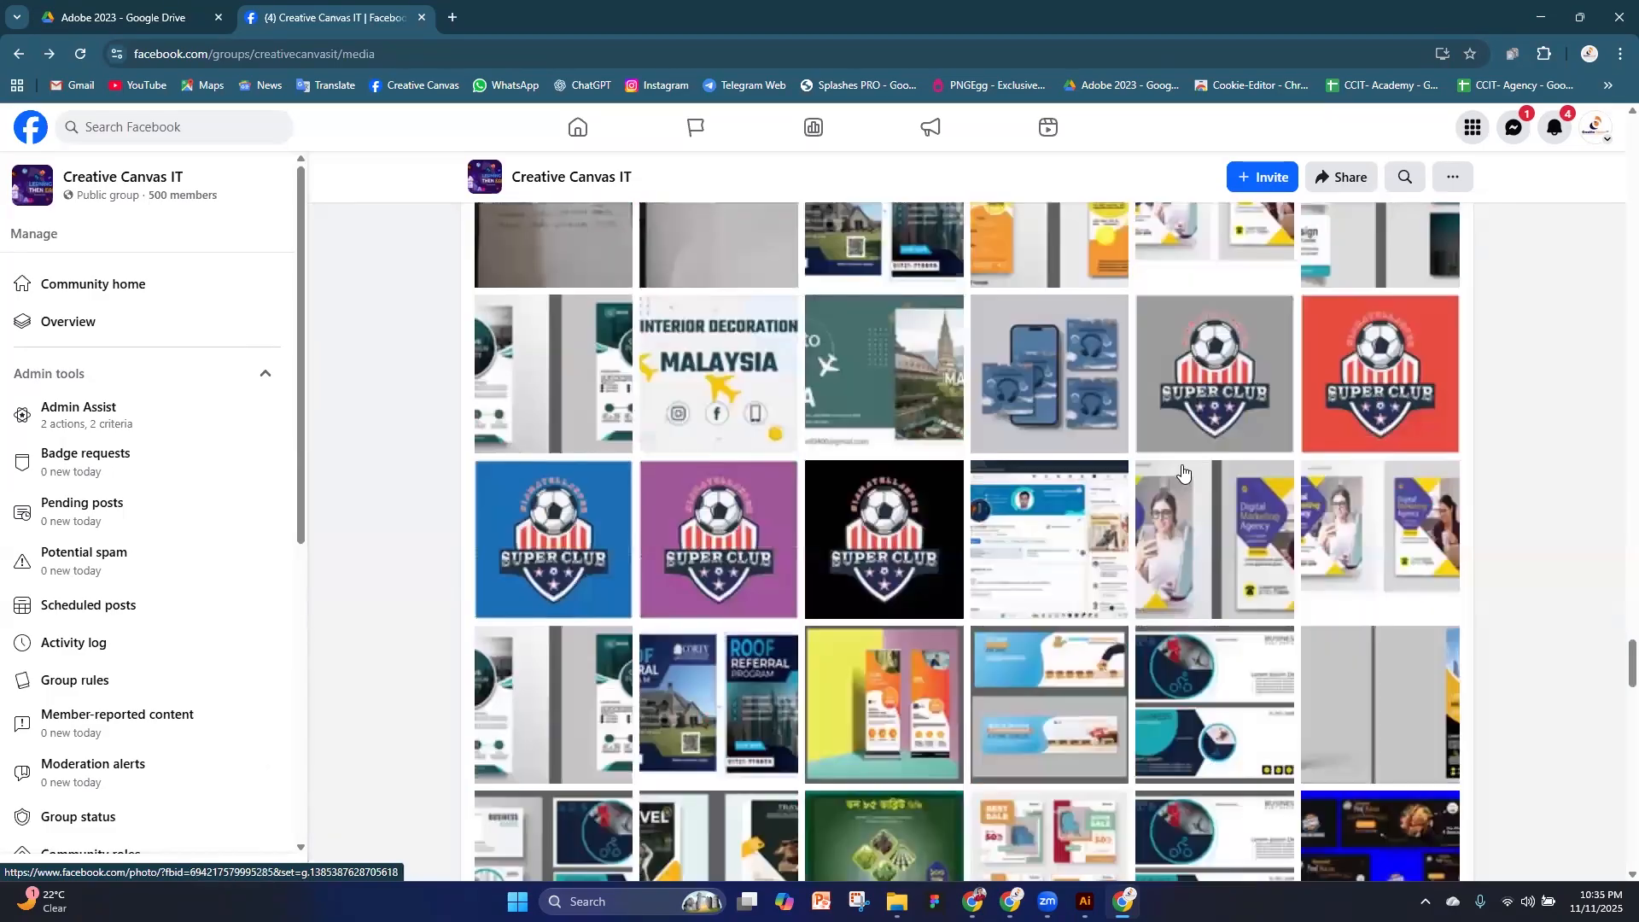
scroll(1182, 473, up, 10)
scroll(1183, 469, up, 20)
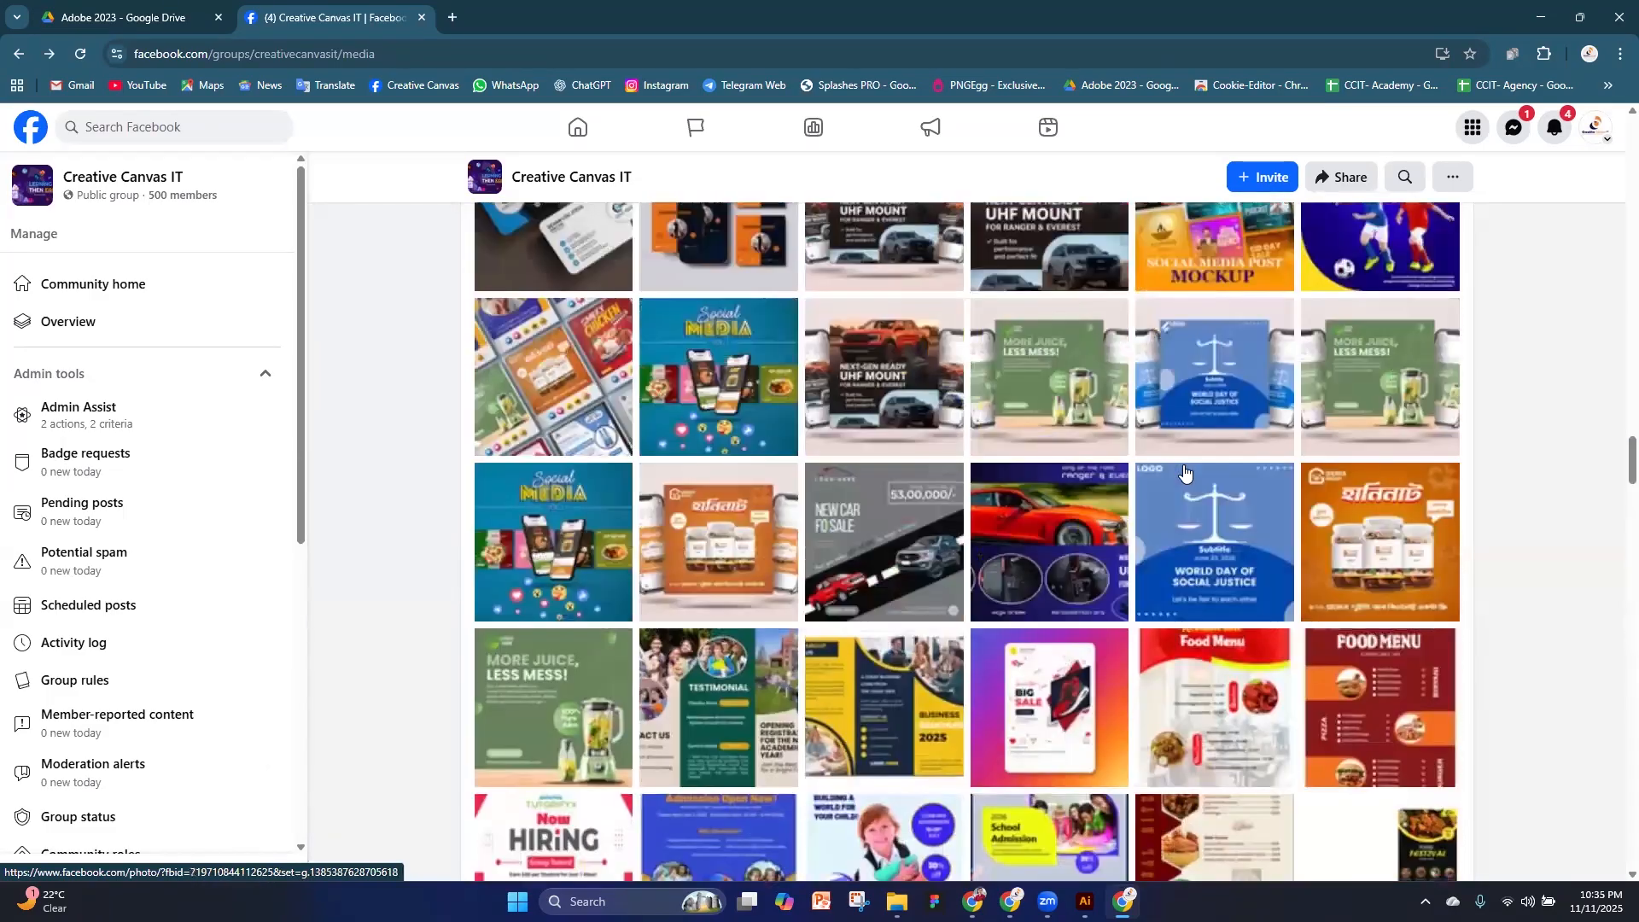
scroll(1184, 467, up, 20)
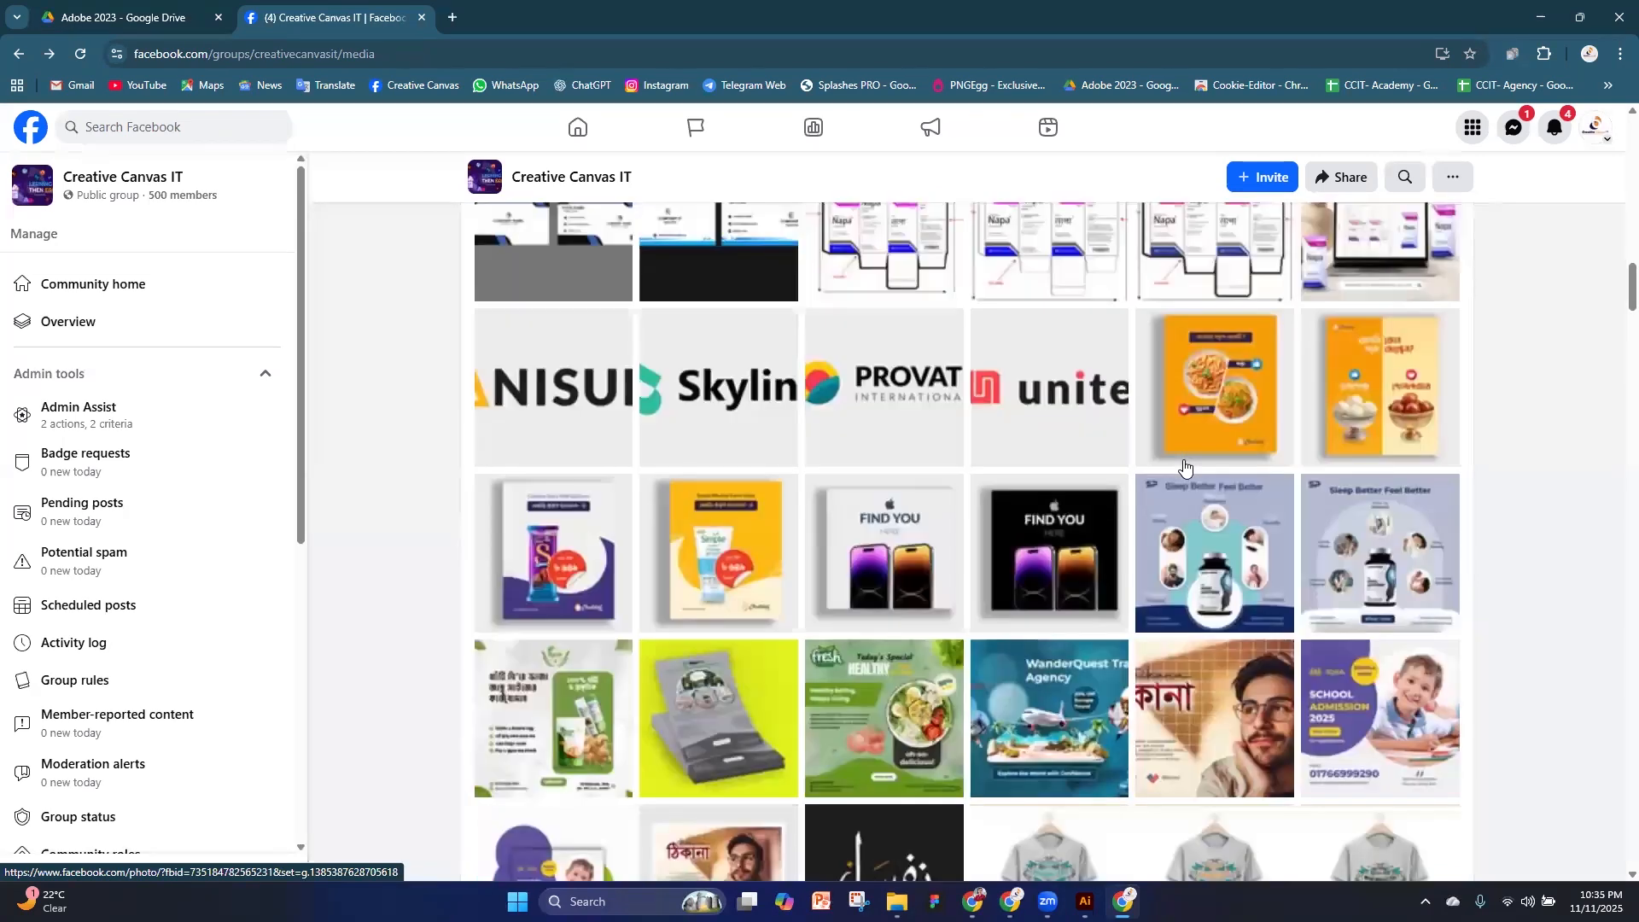
scroll(1184, 468, up, 1)
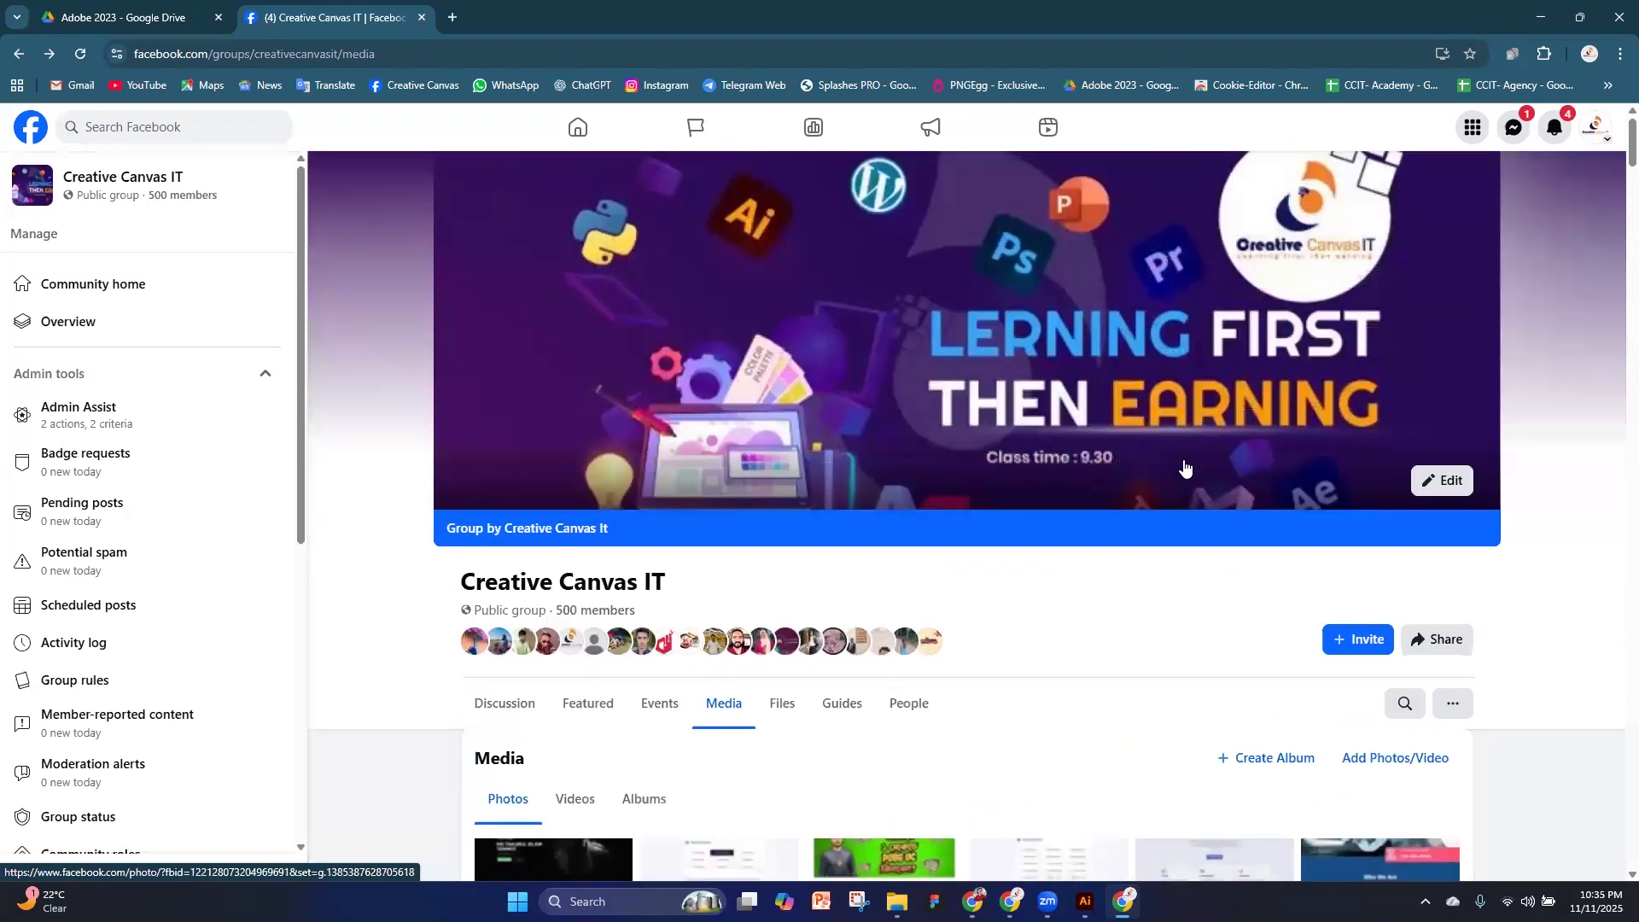
click(493, 724)
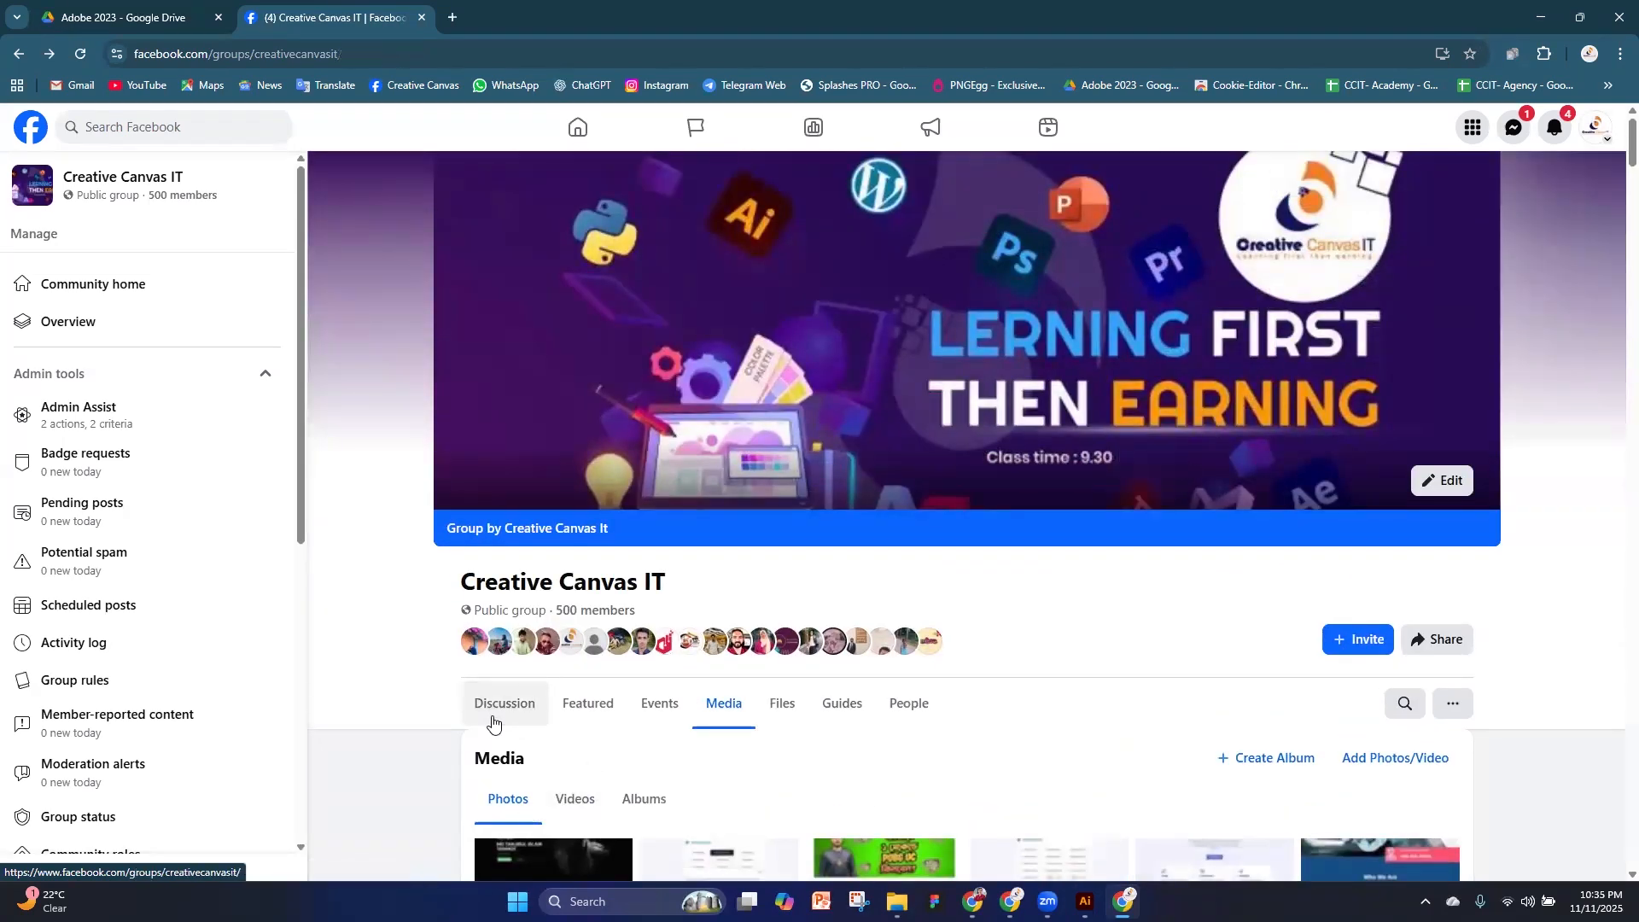
scroll(1136, 745, down, 3)
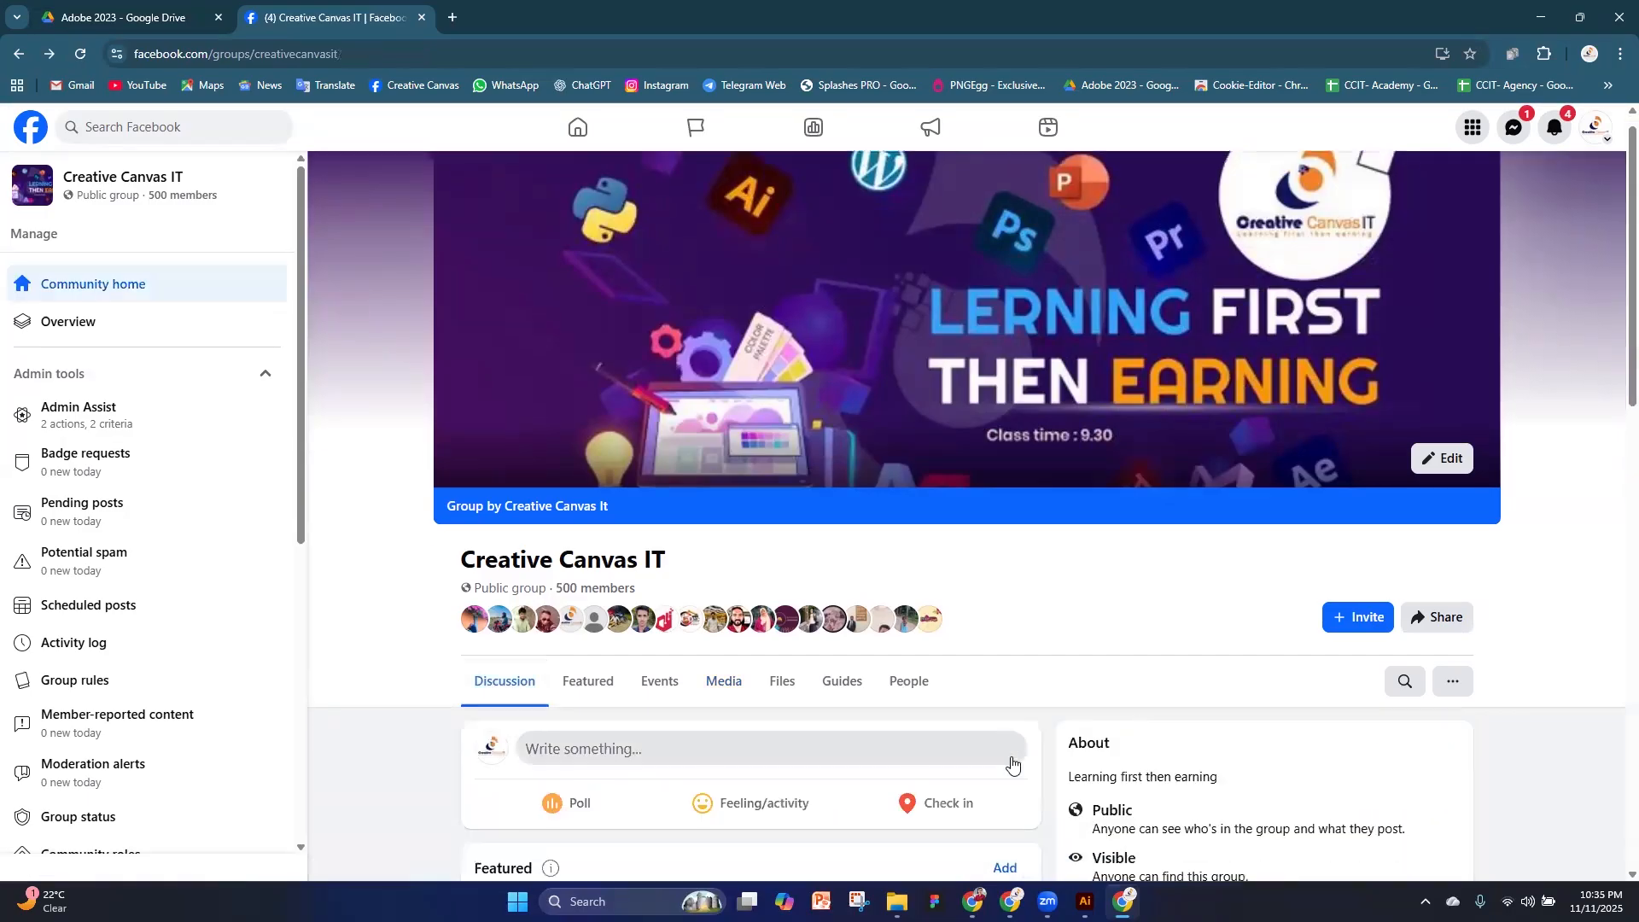